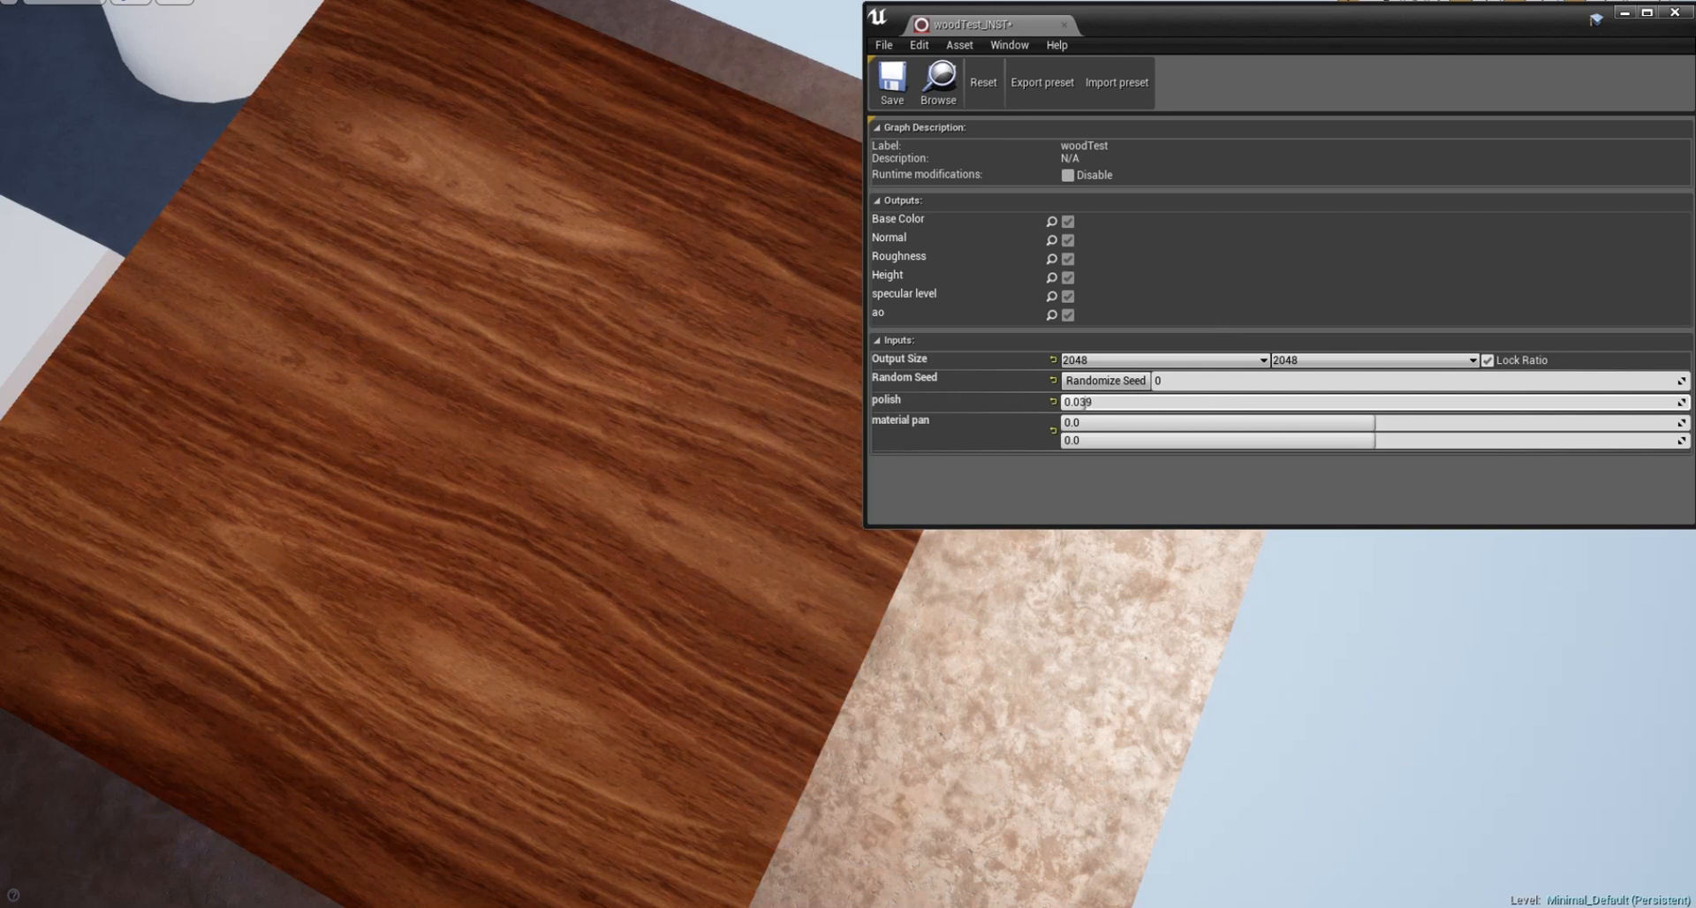
- Switch to Substance Designer and highlight the nodes in the woodTest graph that use the polish custom parameter
mouse_move(989, 625)
alt+mouse_down()
mouse_move(946, 574)
mouse_move(1051, 504)
mouse_move(1140, 512)
mouse_move(1087, 579)
mouse_move(971, 623)
alt+mouse_up()
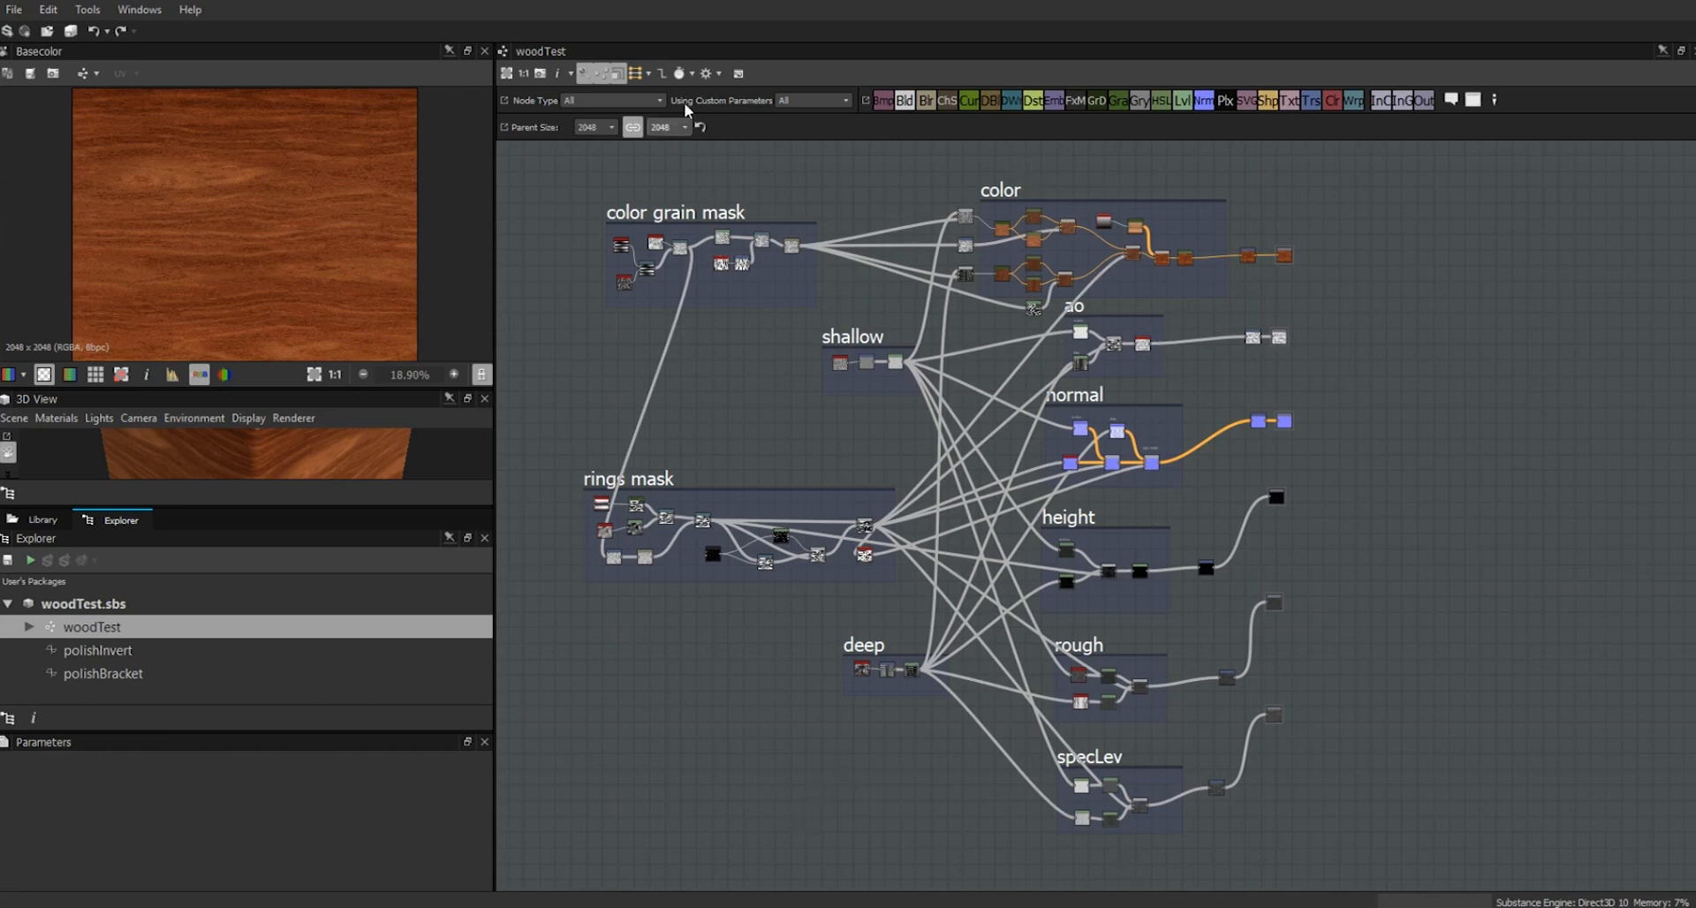
click(849, 103)
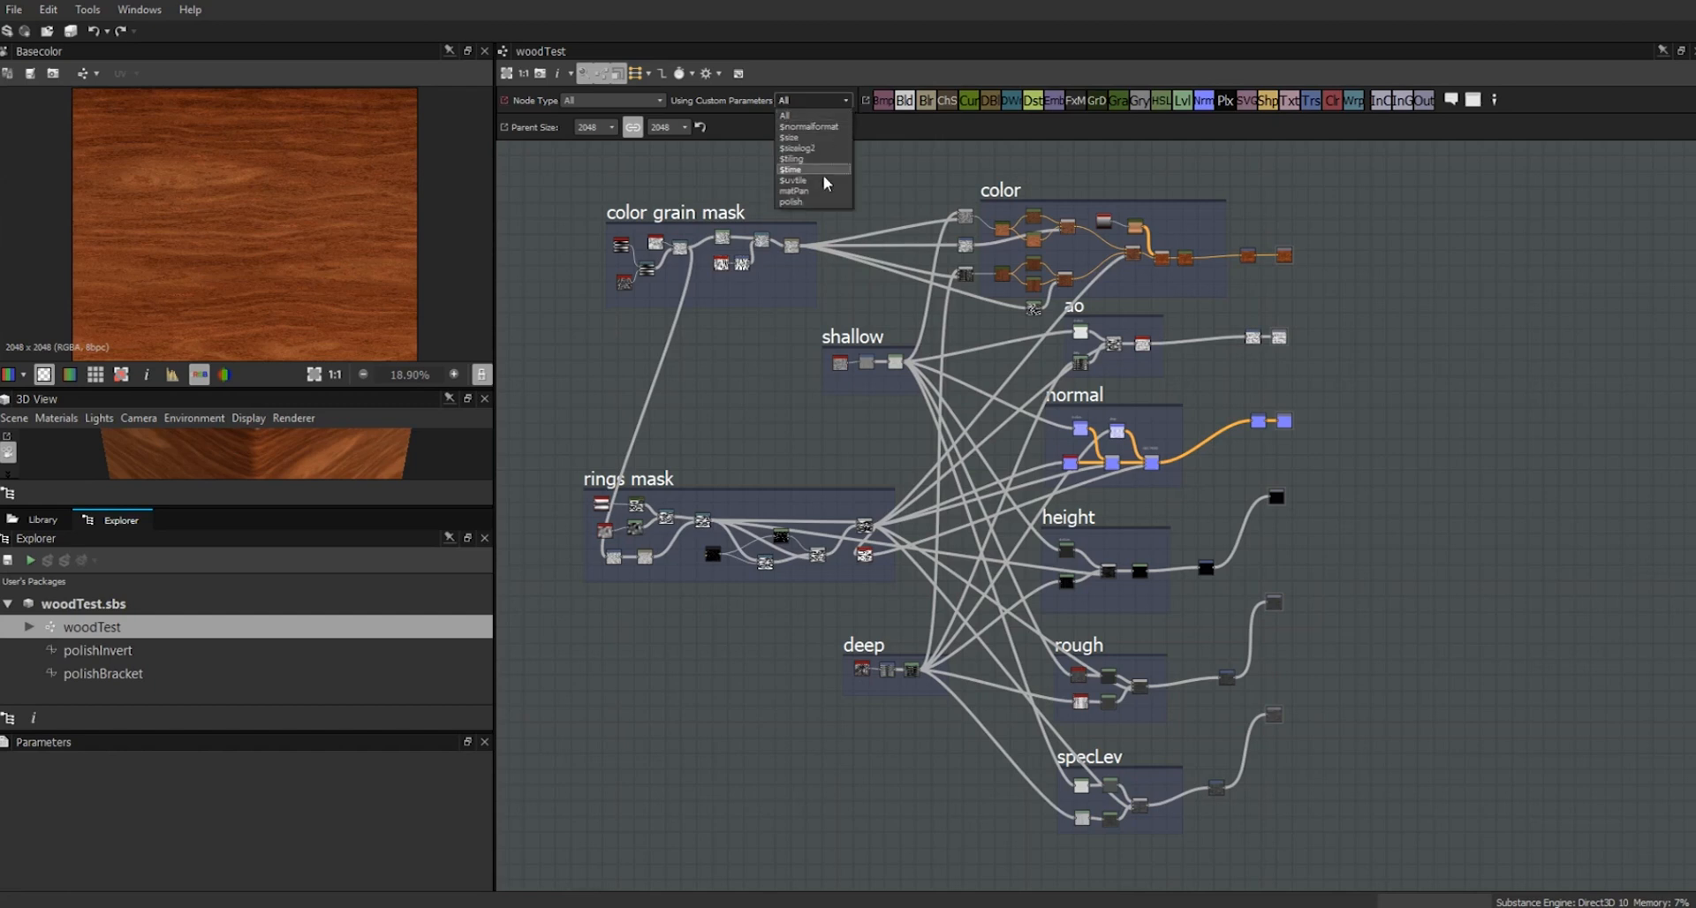
click(791, 201)
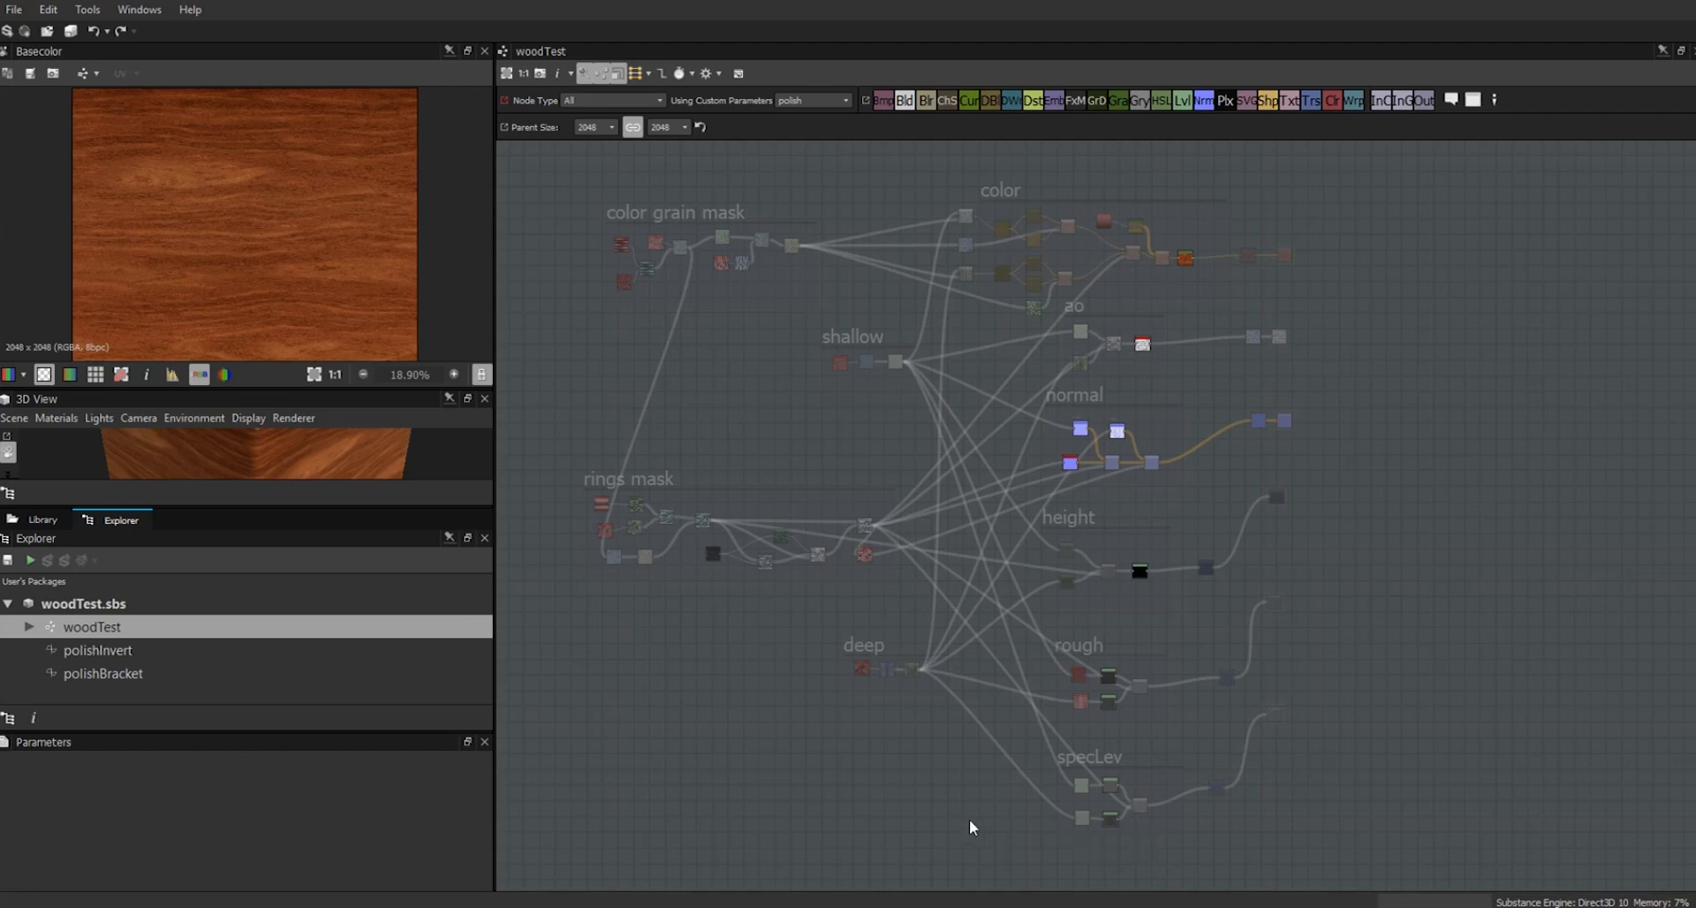
- Create a new Substance graph named basicWood from the Physically Based (Metallic/Roughness) template
click(13, 14)
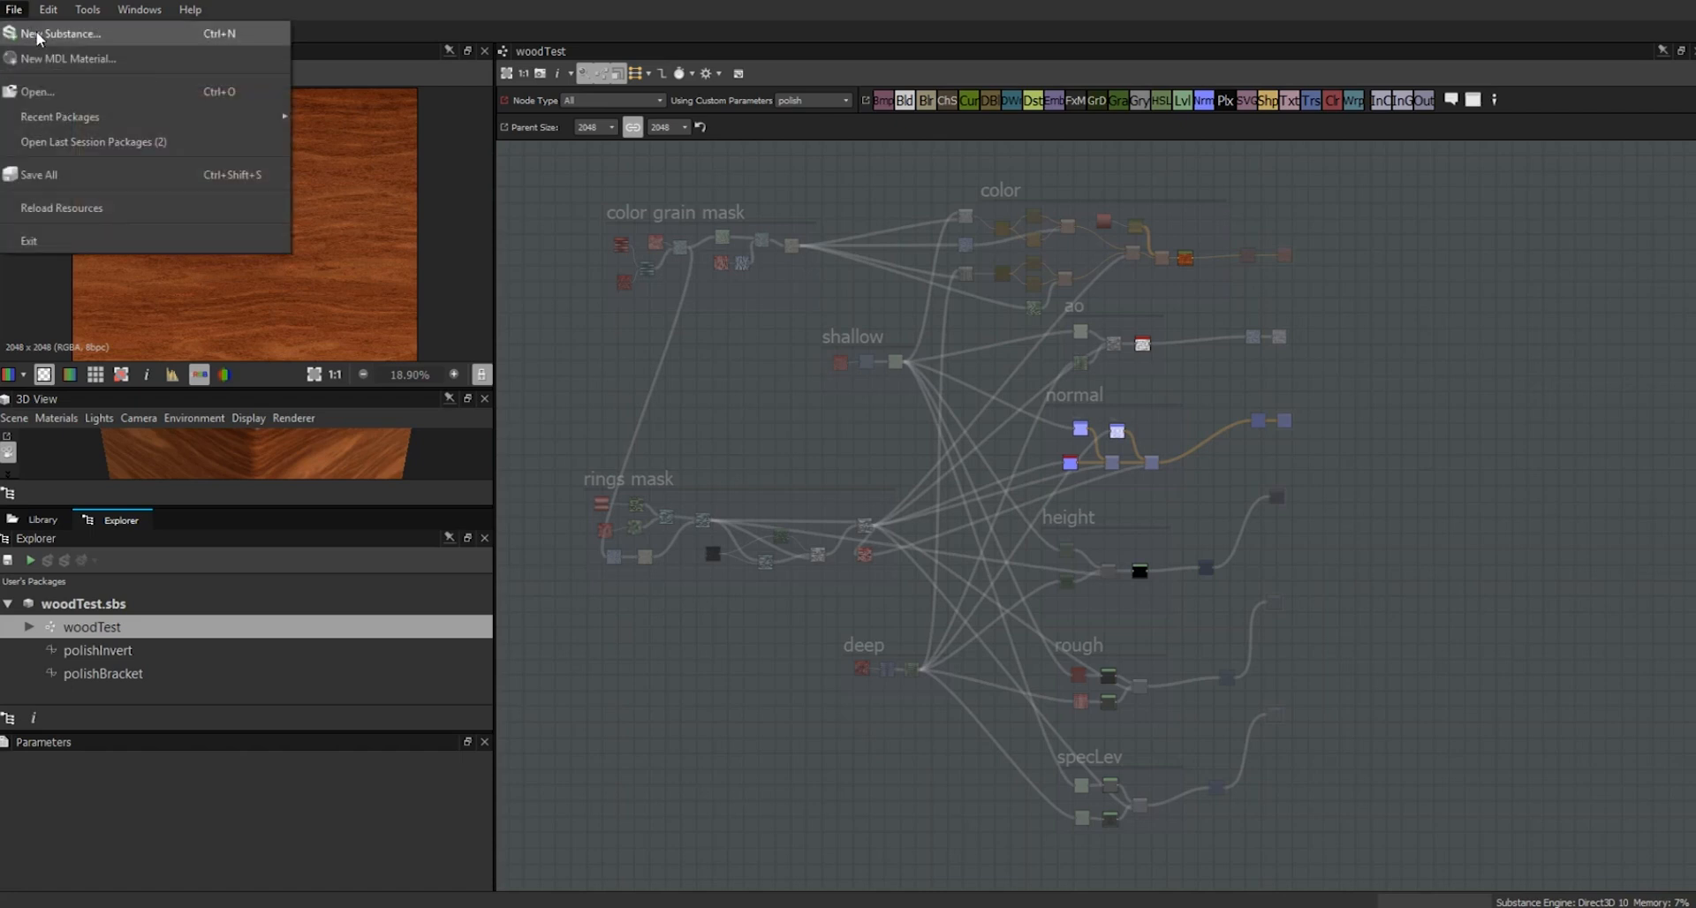
click(39, 36)
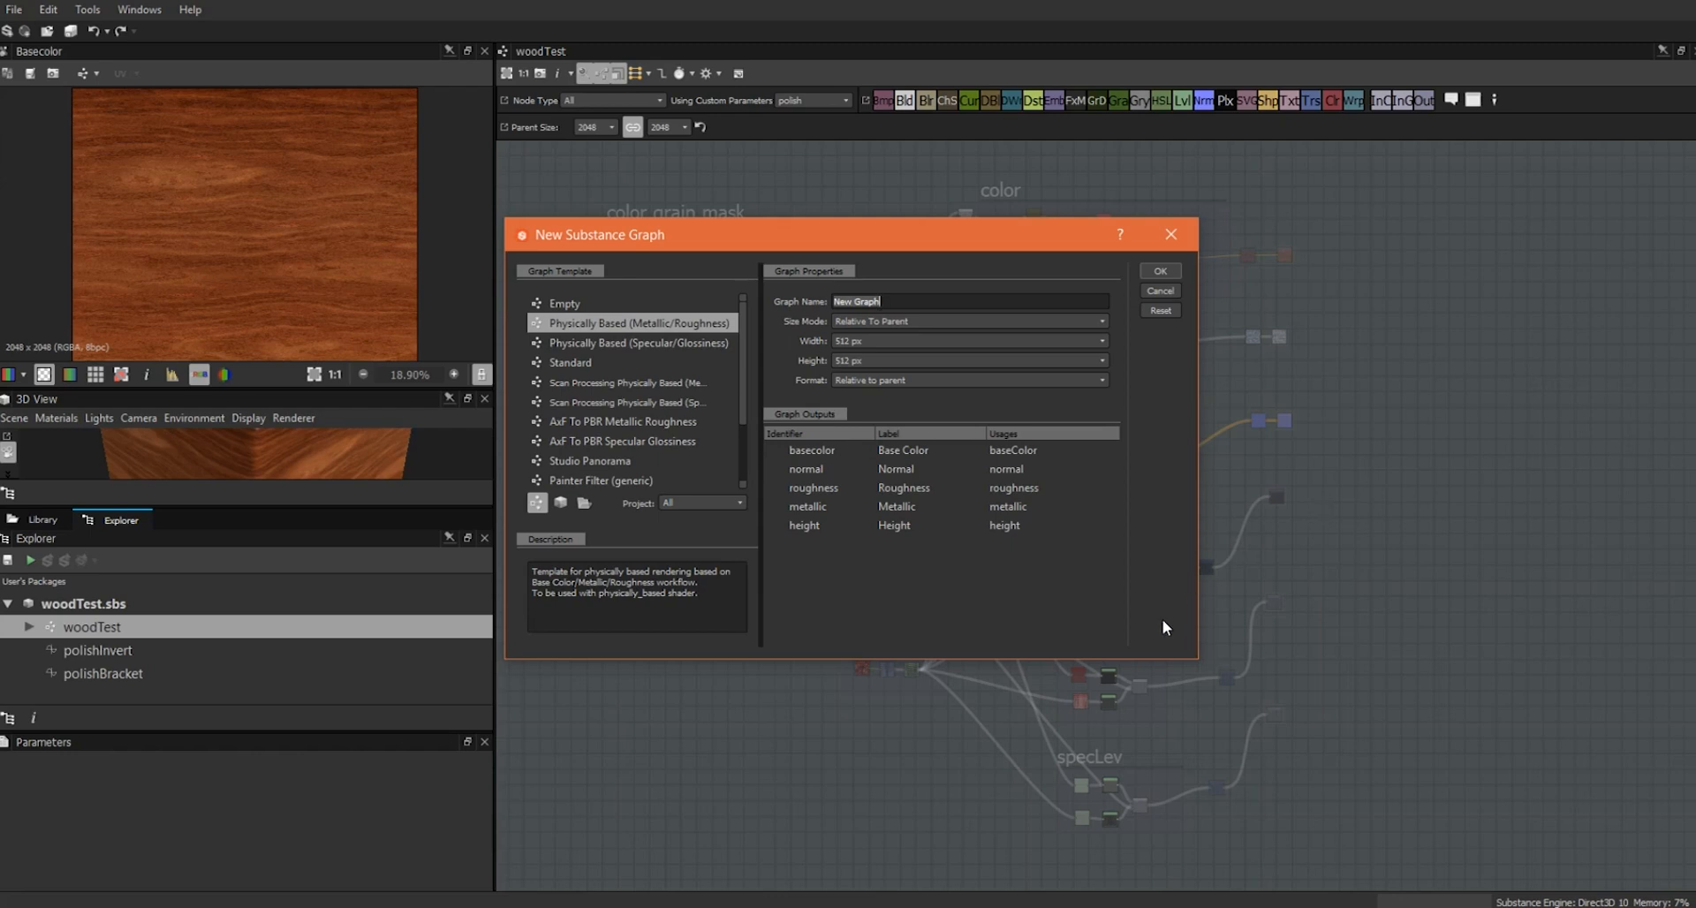
text(basicWood)
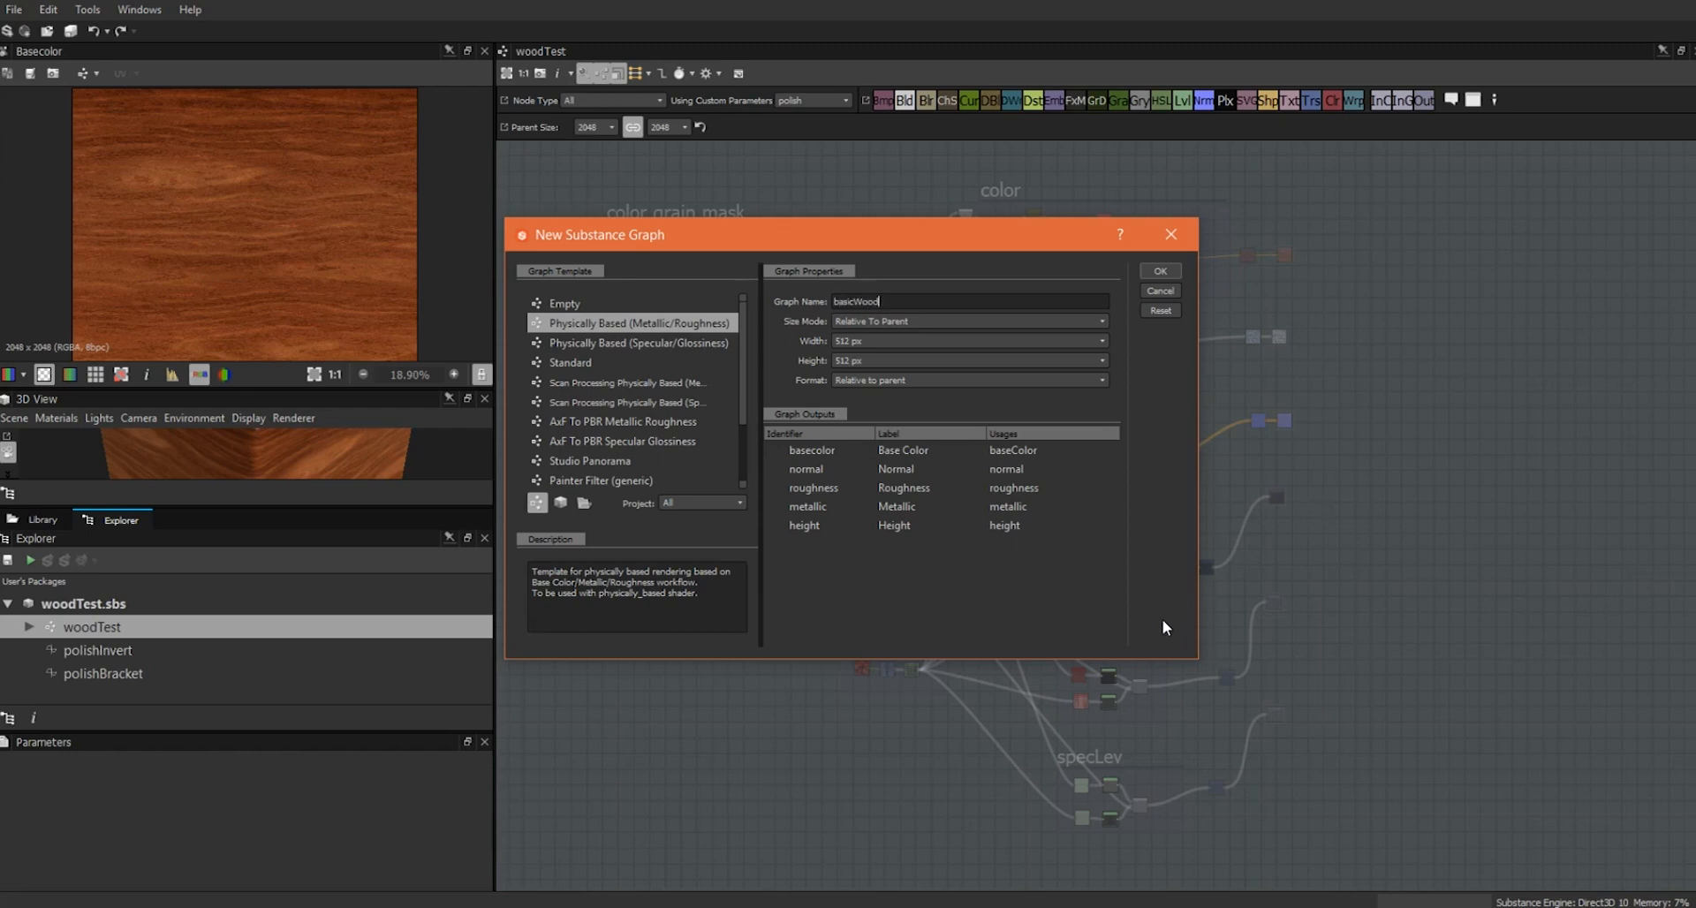
click(1162, 270)
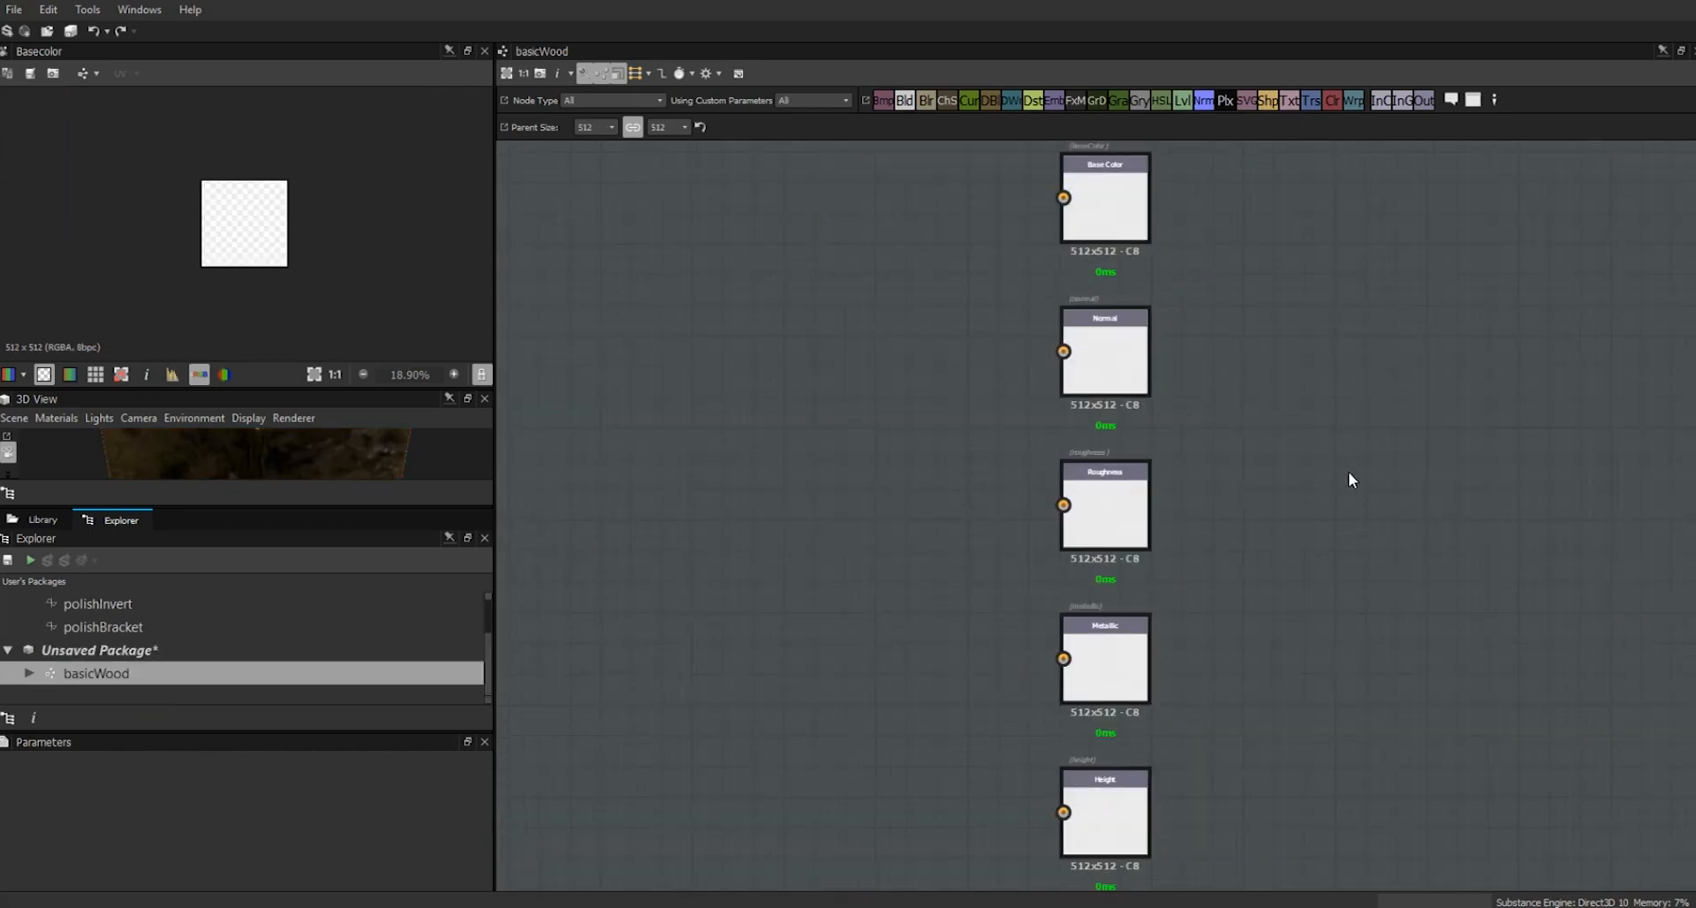
- Rearrange the output nodes so Height sits between Normal and Roughness, with Roughness and Metallic in line below it
middle_drag(1350, 468, 1261, 258)
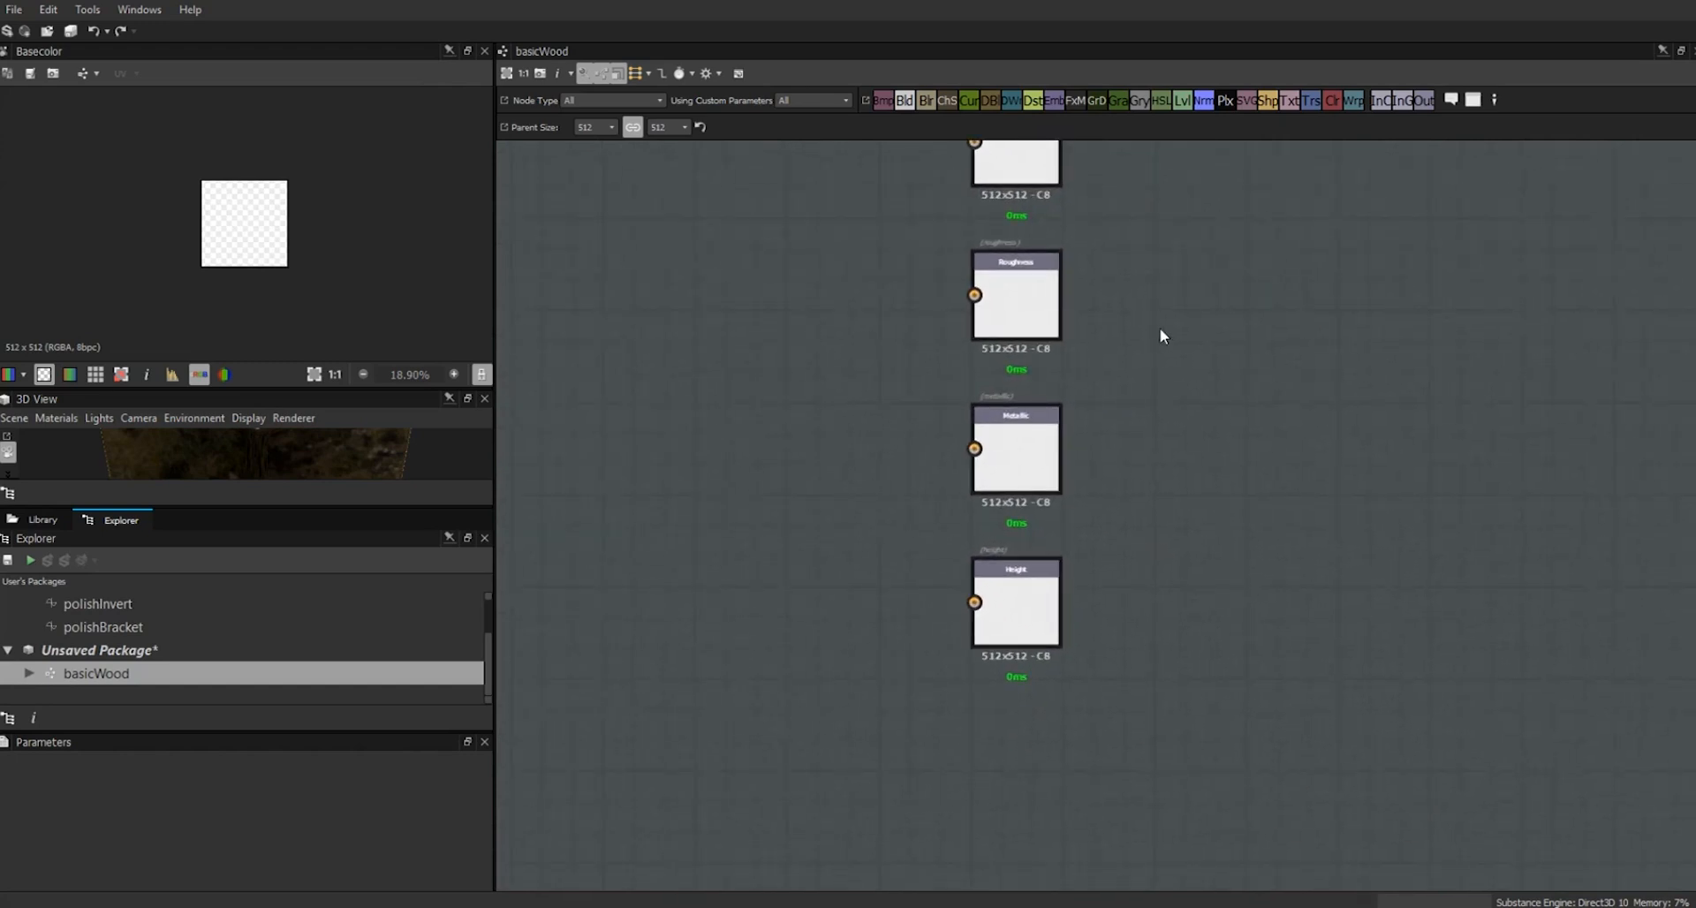
middle_drag(1250, 470, 1279, 618)
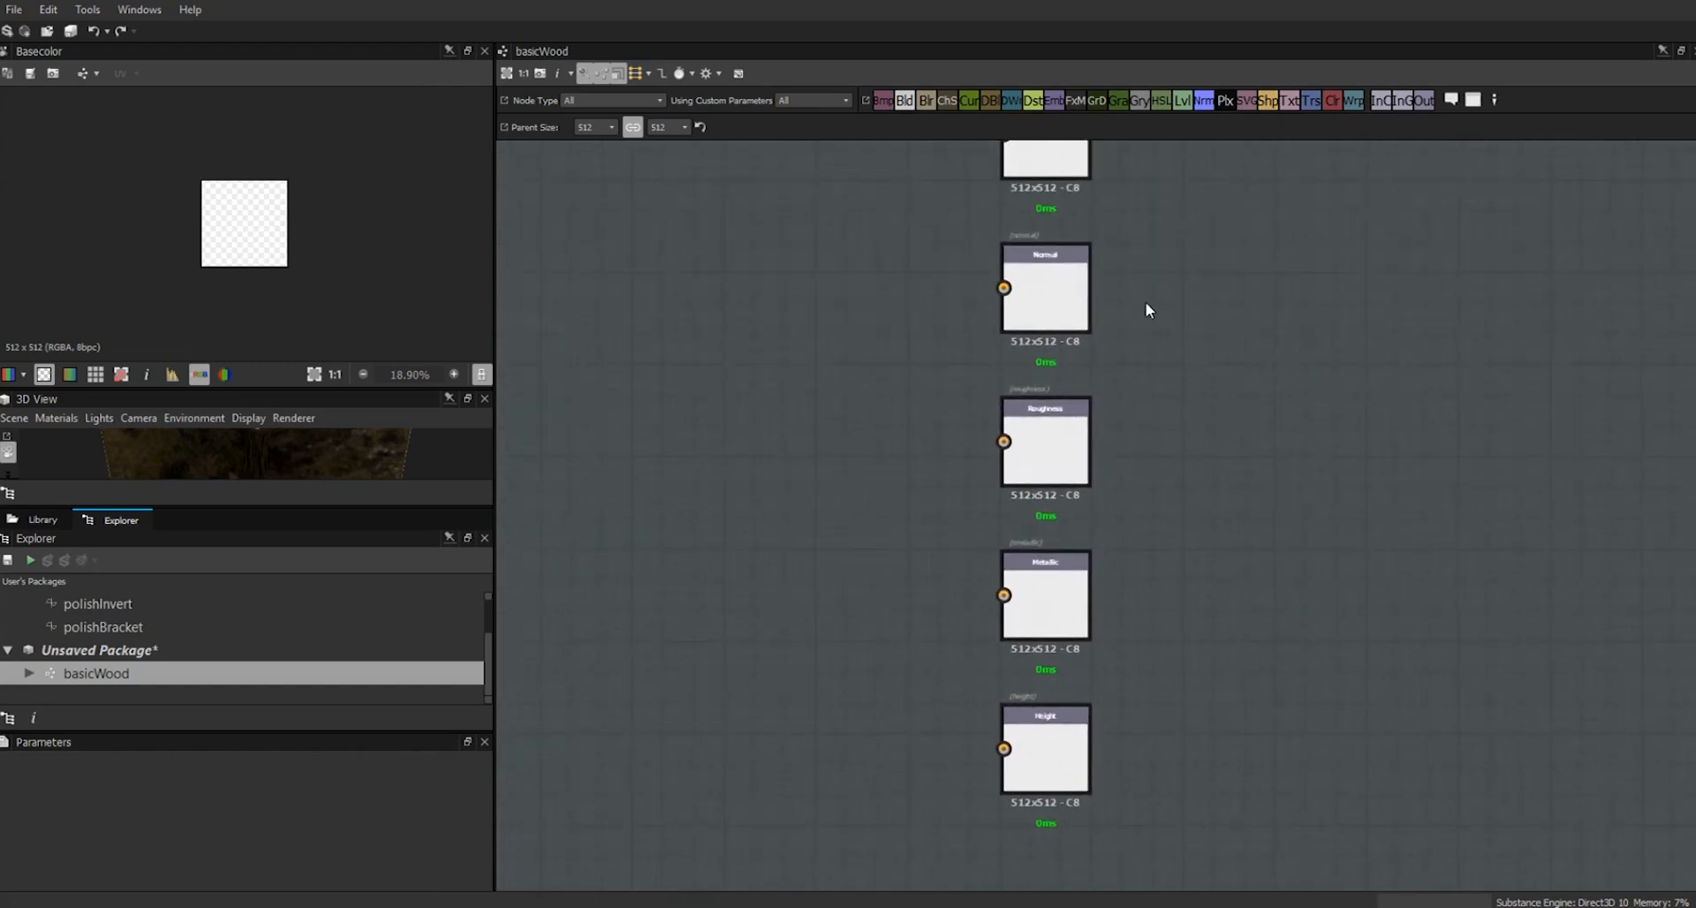
drag(1039, 788, 1194, 359)
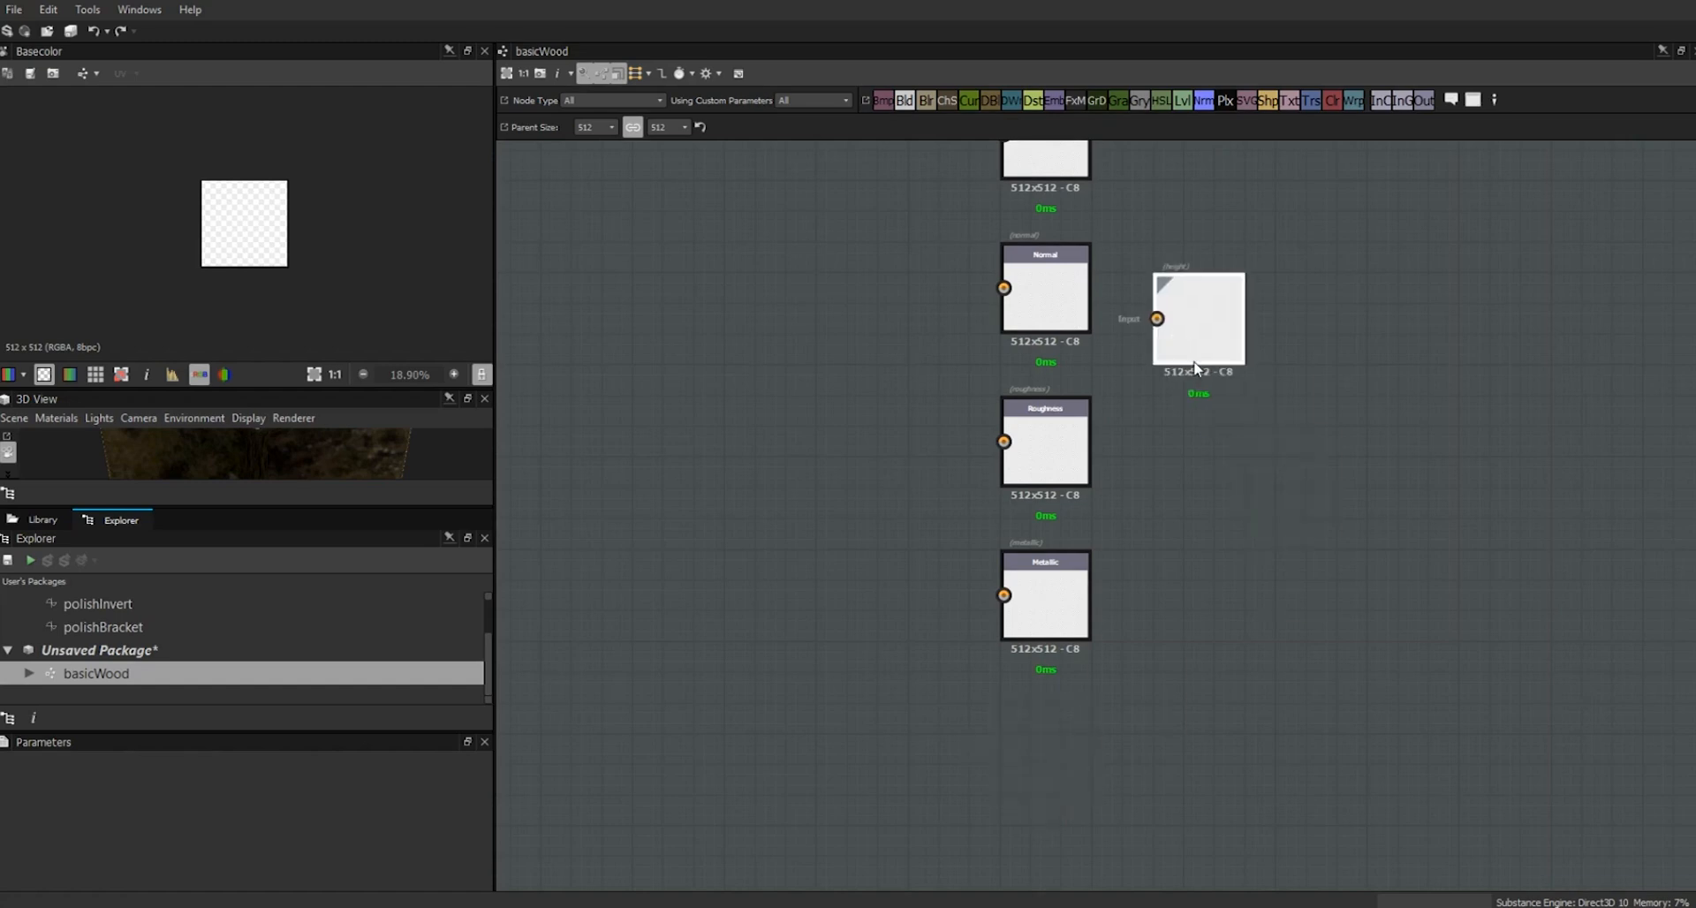
drag(1011, 466, 1027, 649)
drag(1191, 306, 1038, 429)
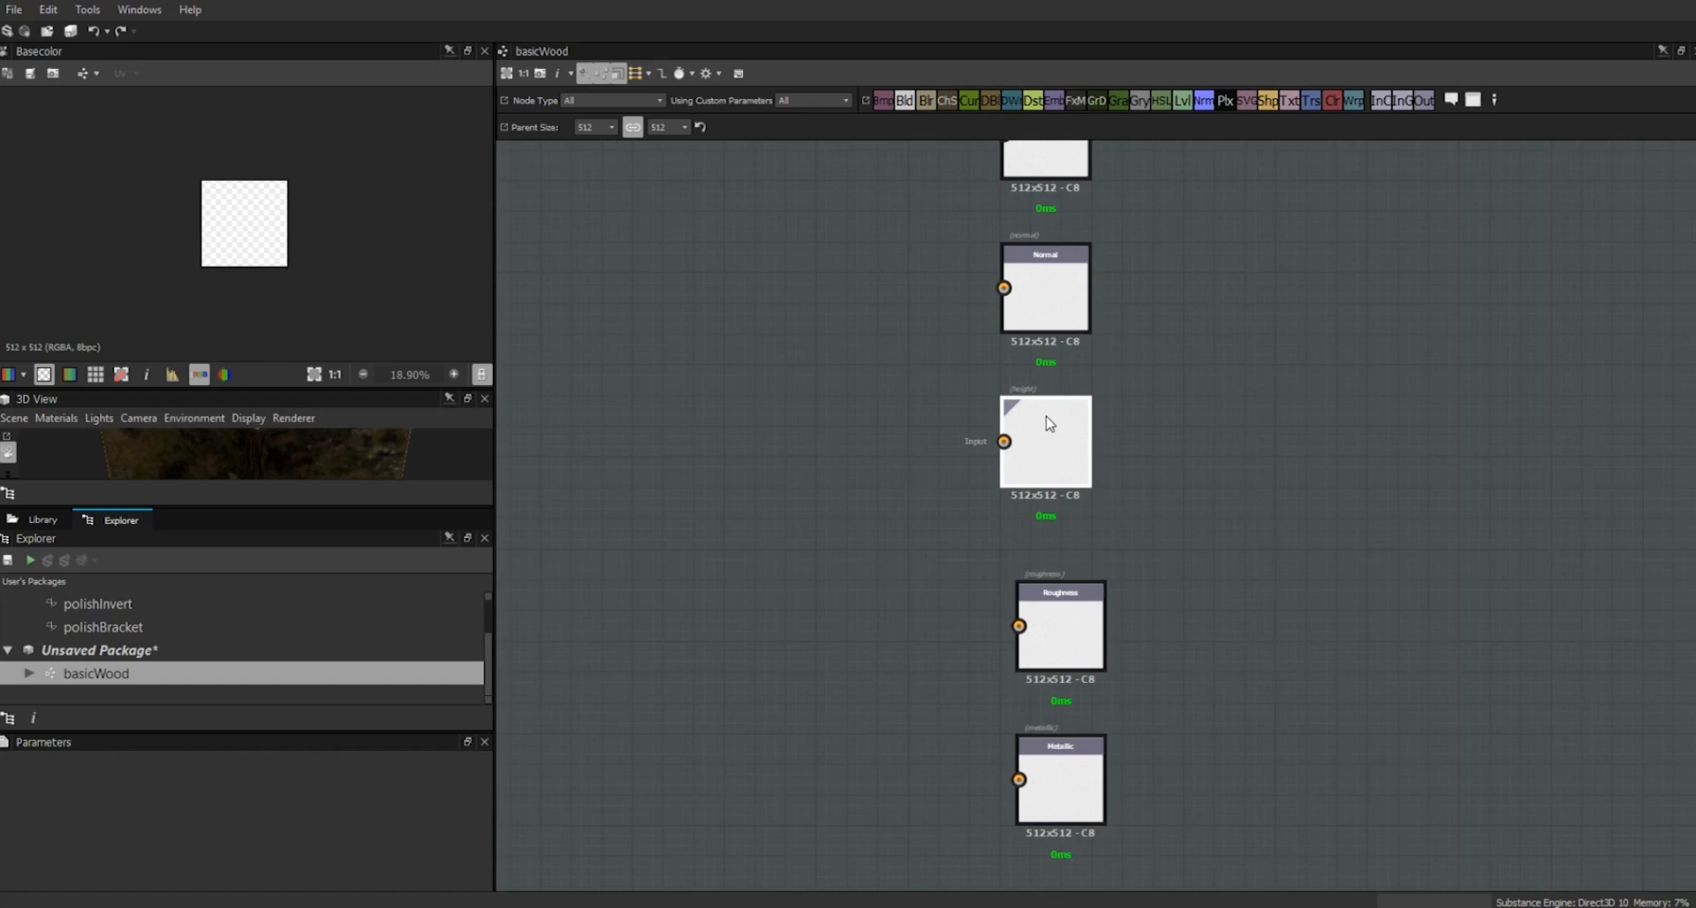
drag(1216, 575, 1057, 784)
- Set both the identifier and the label of the Metallic output to specLev
click(1075, 767)
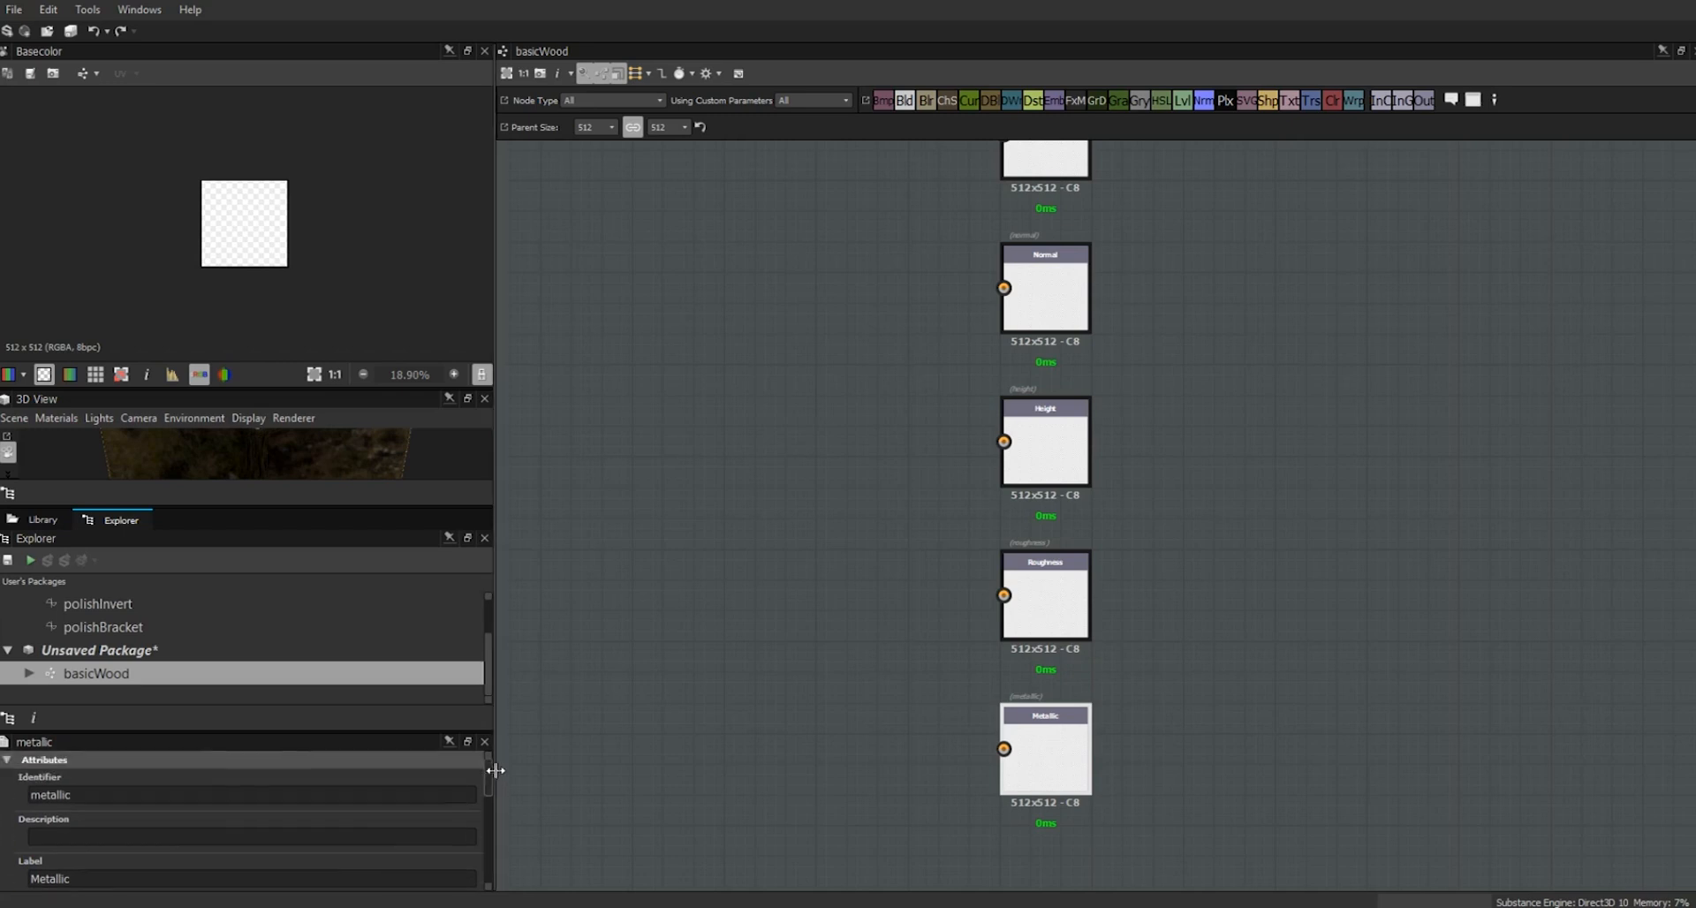
double_click(108, 797)
text(specLev)
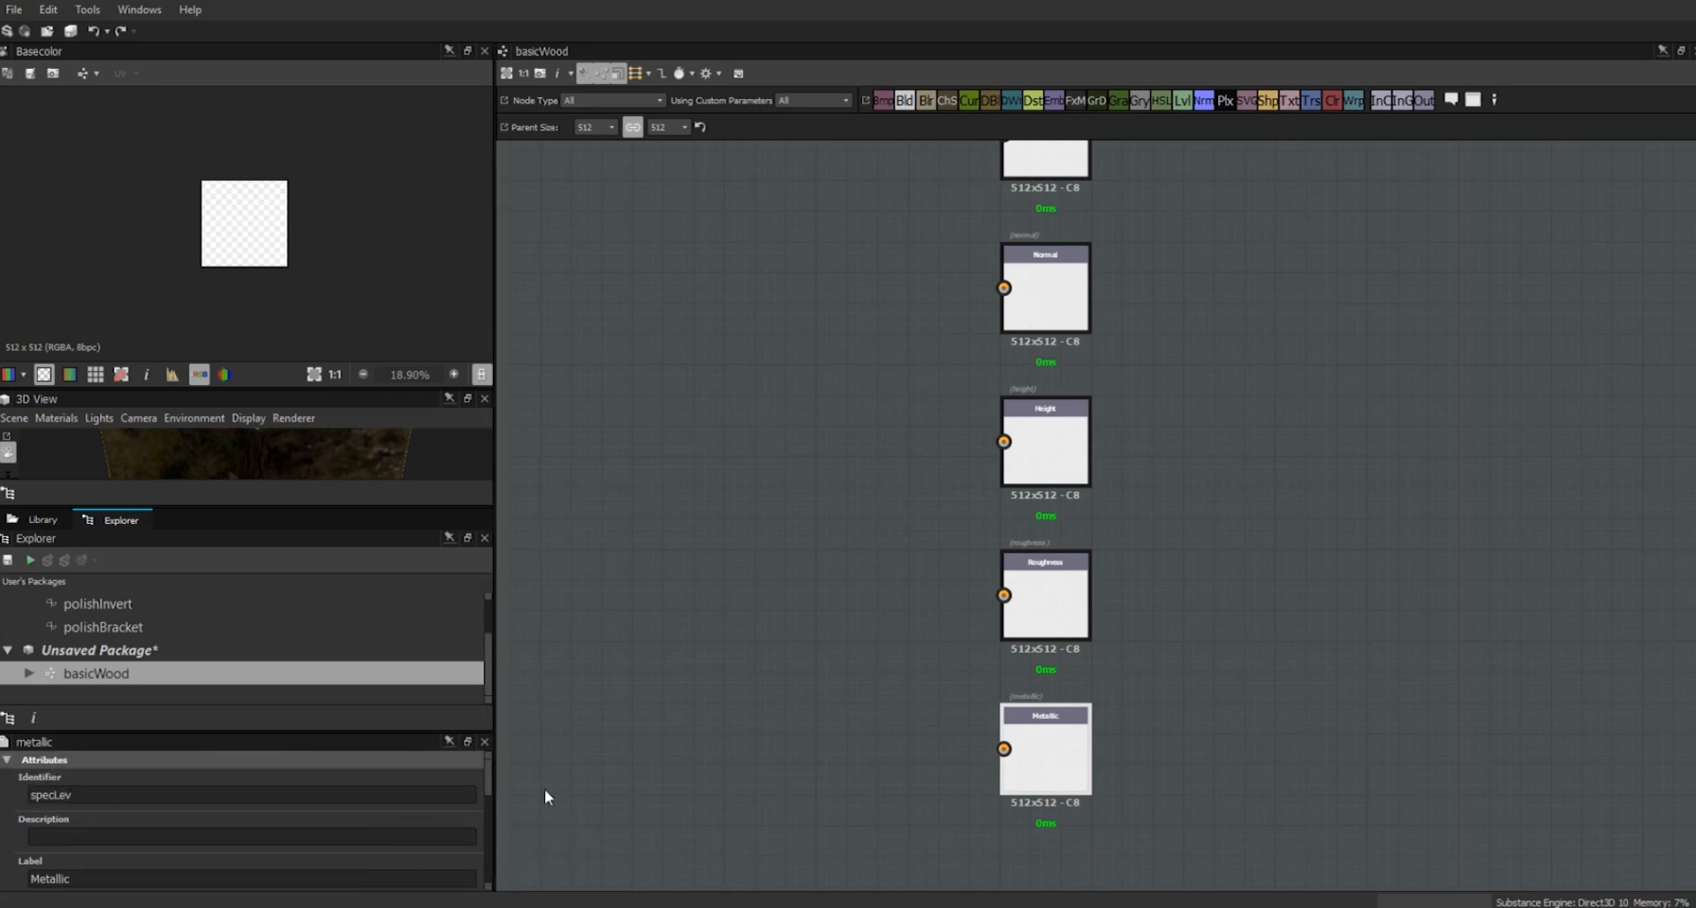
scroll(490, 782, down, 2)
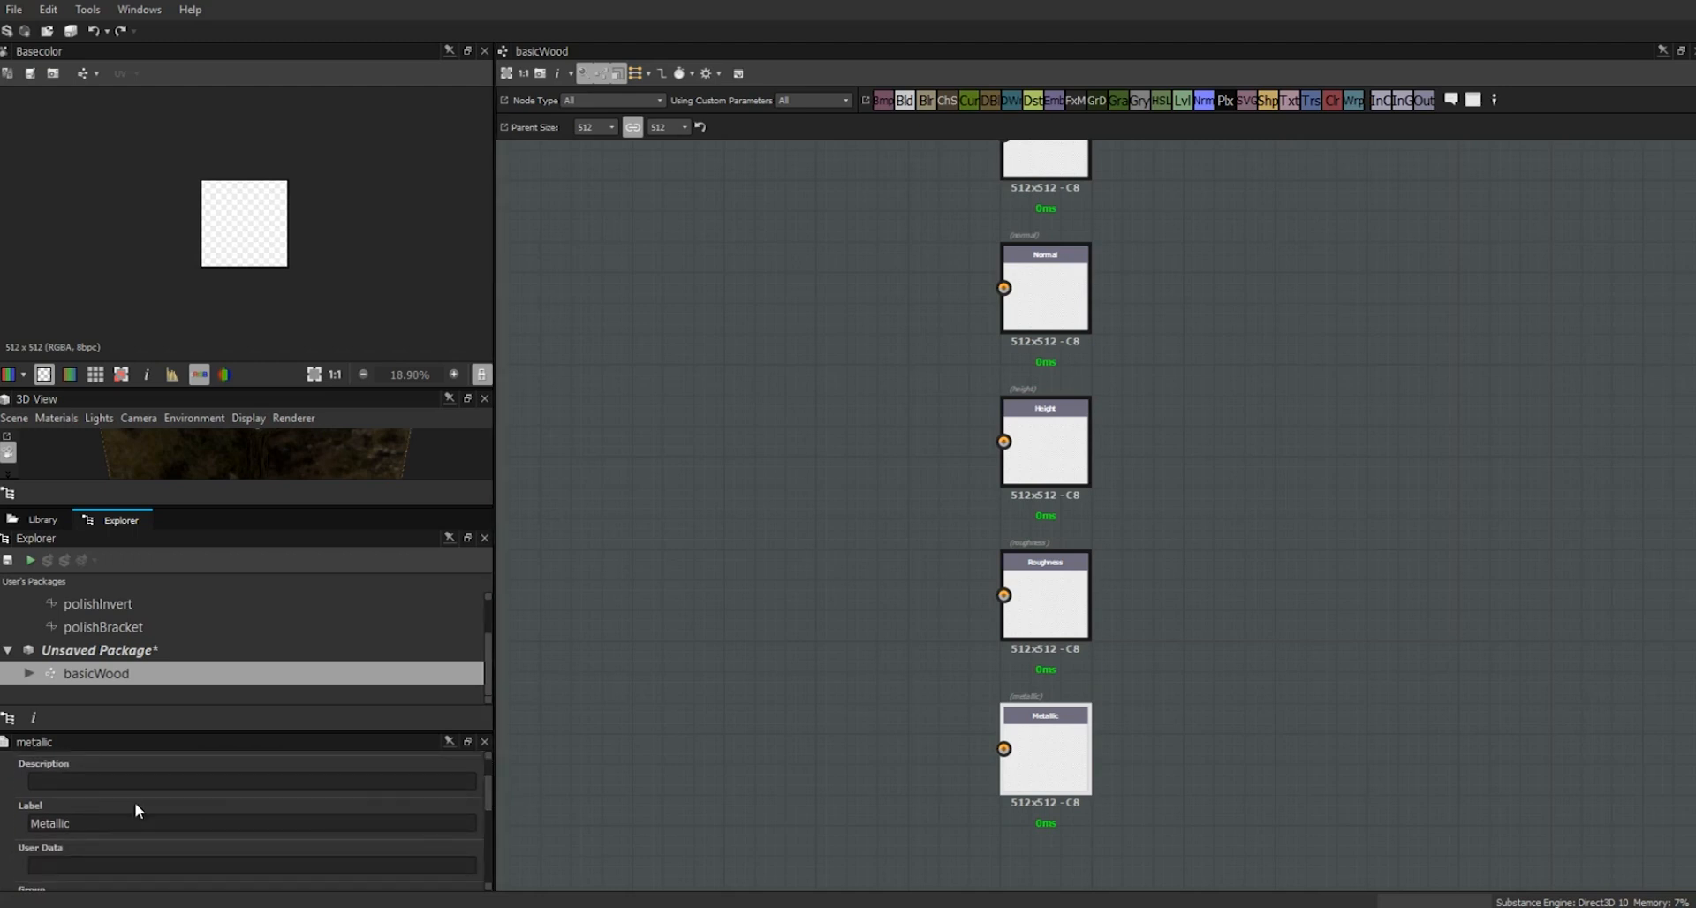
double_click(86, 824)
text(specLev)
key(Return)
- Change the usage of the specLev output to specularLevel
scroll(489, 797, down, 2)
drag(500, 818, 511, 860)
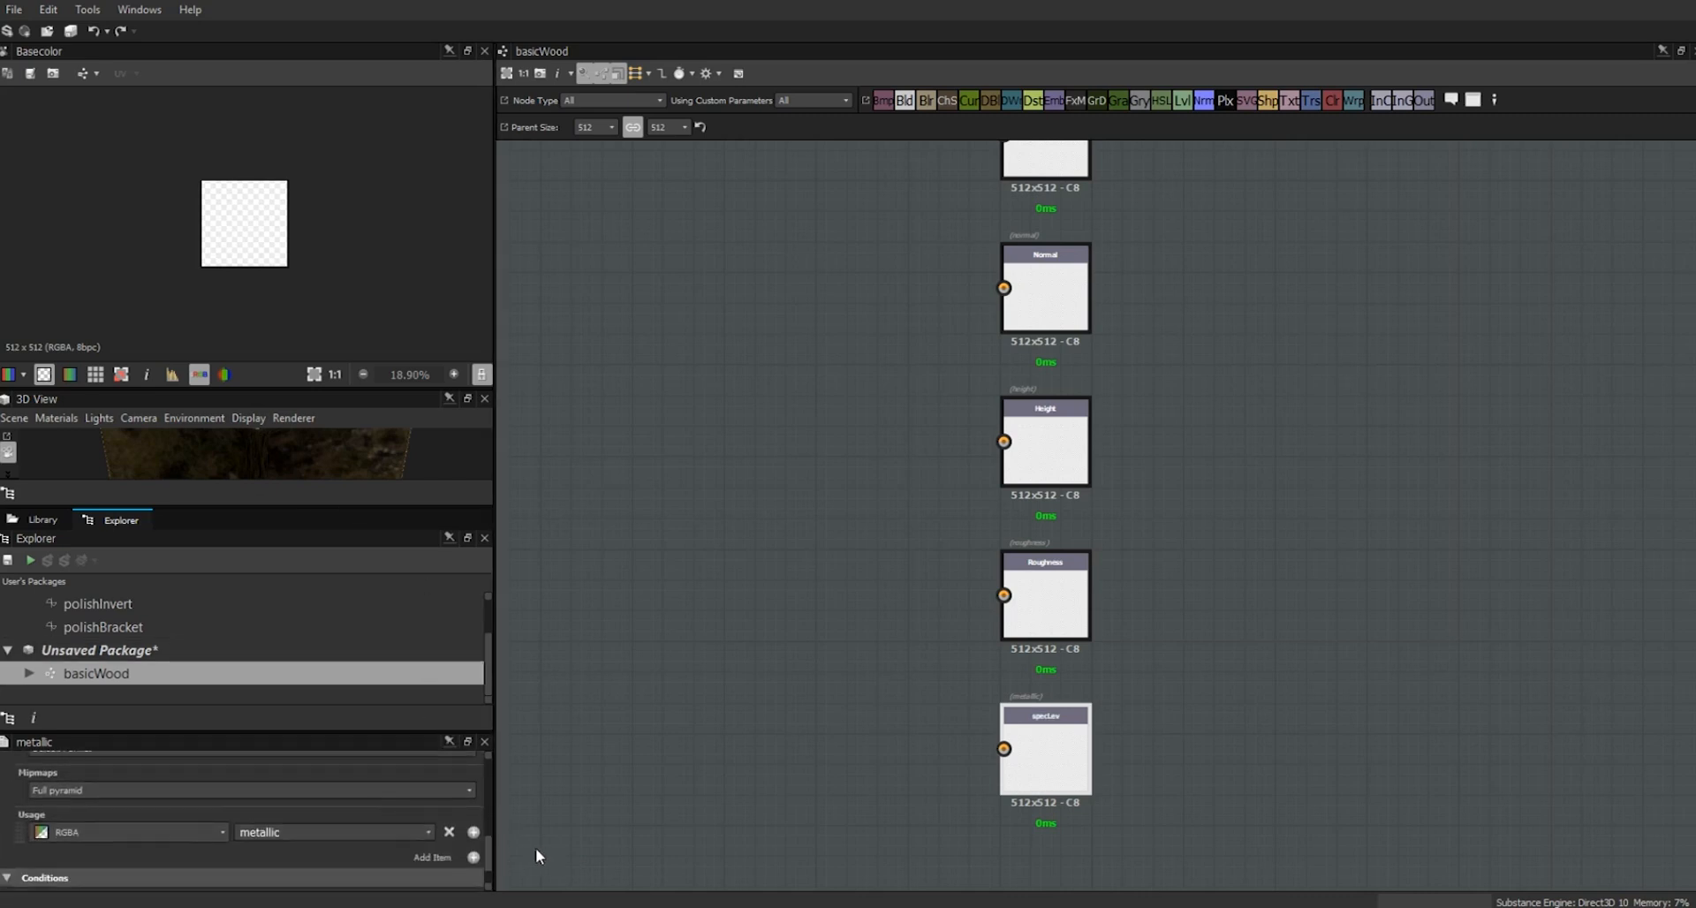
click(428, 834)
drag(427, 789, 431, 749)
click(366, 729)
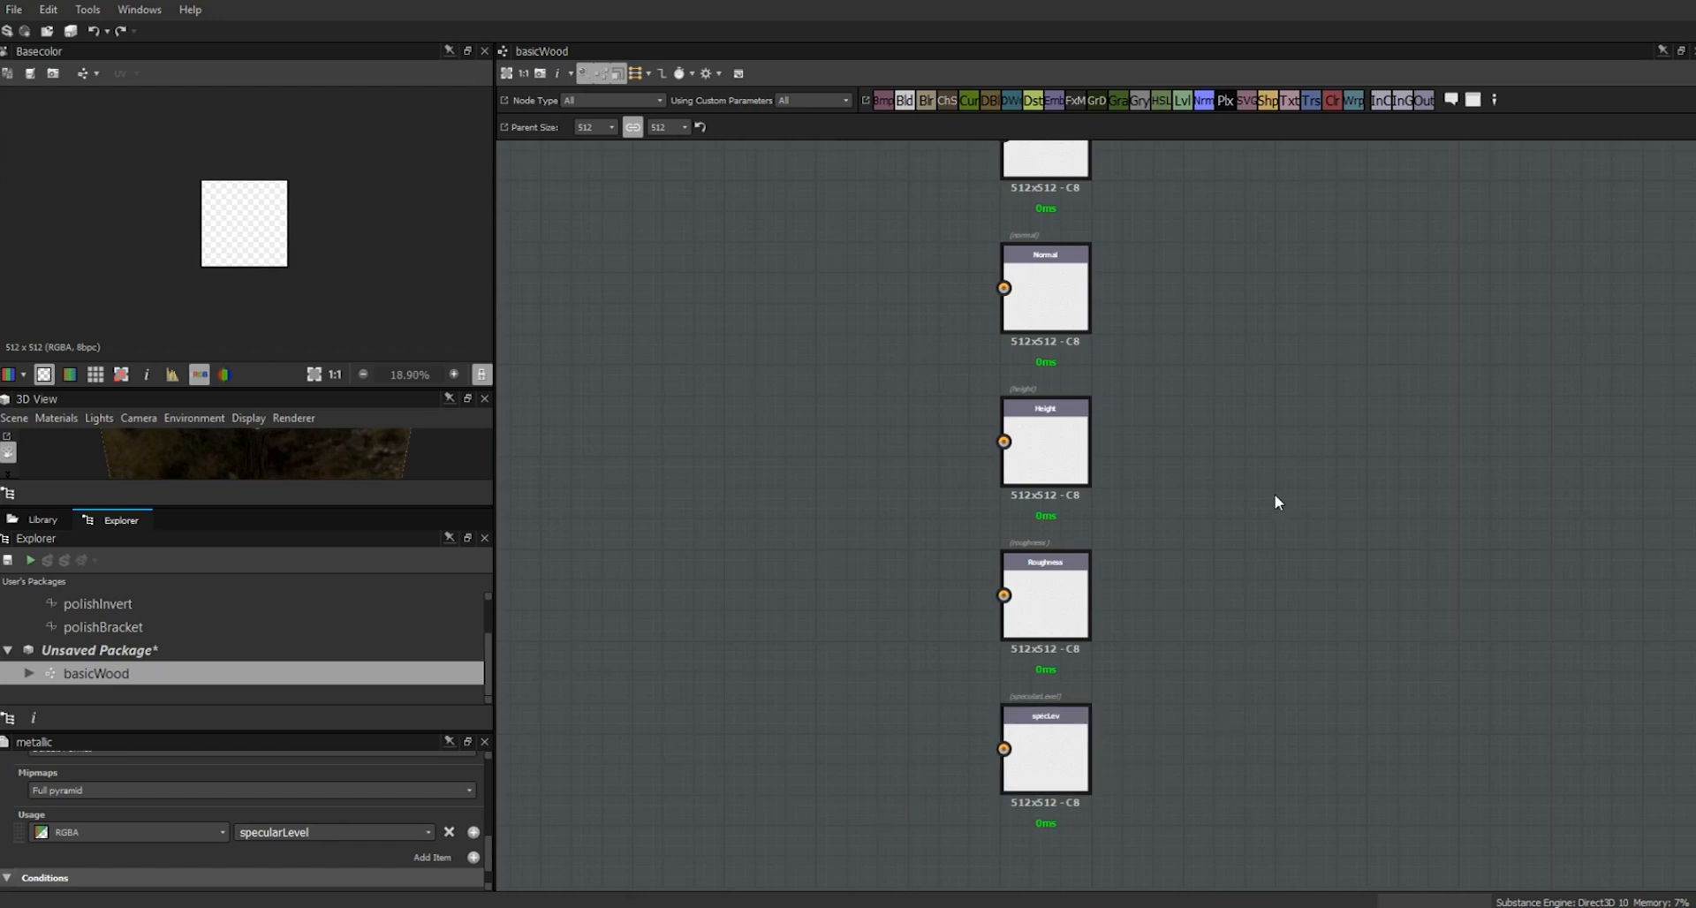
- Add an output node above the Base Color output and choose its usage
middle_drag(1275, 494, 1279, 799)
right_click(1037, 267)
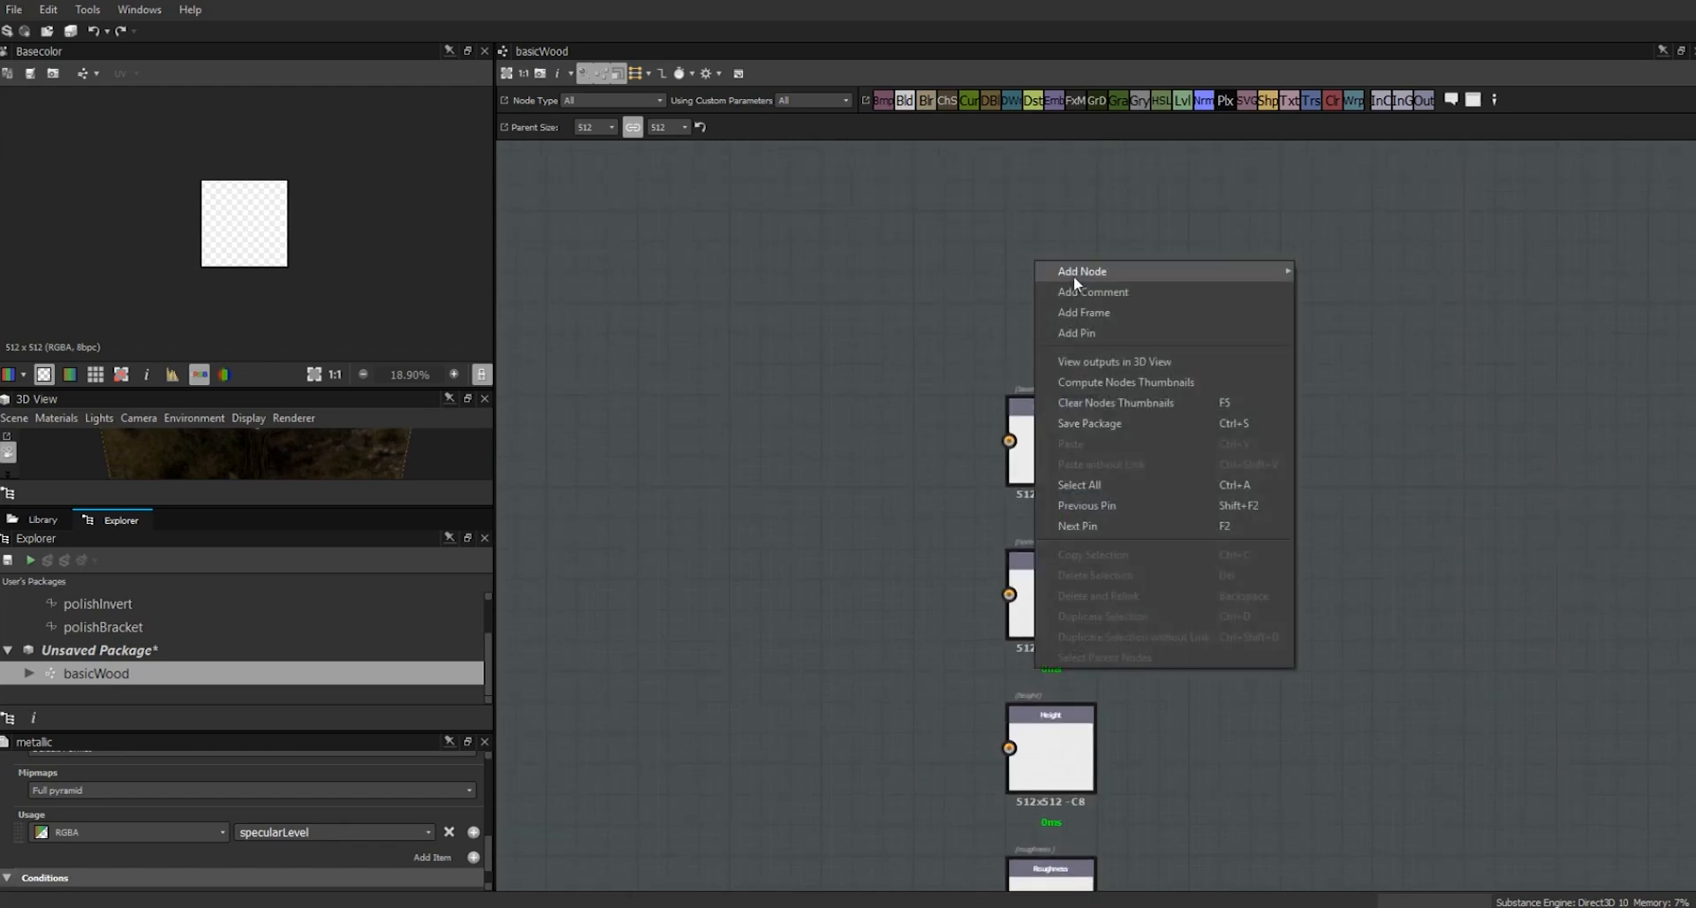
mouse_move(1072, 274)
click(1386, 822)
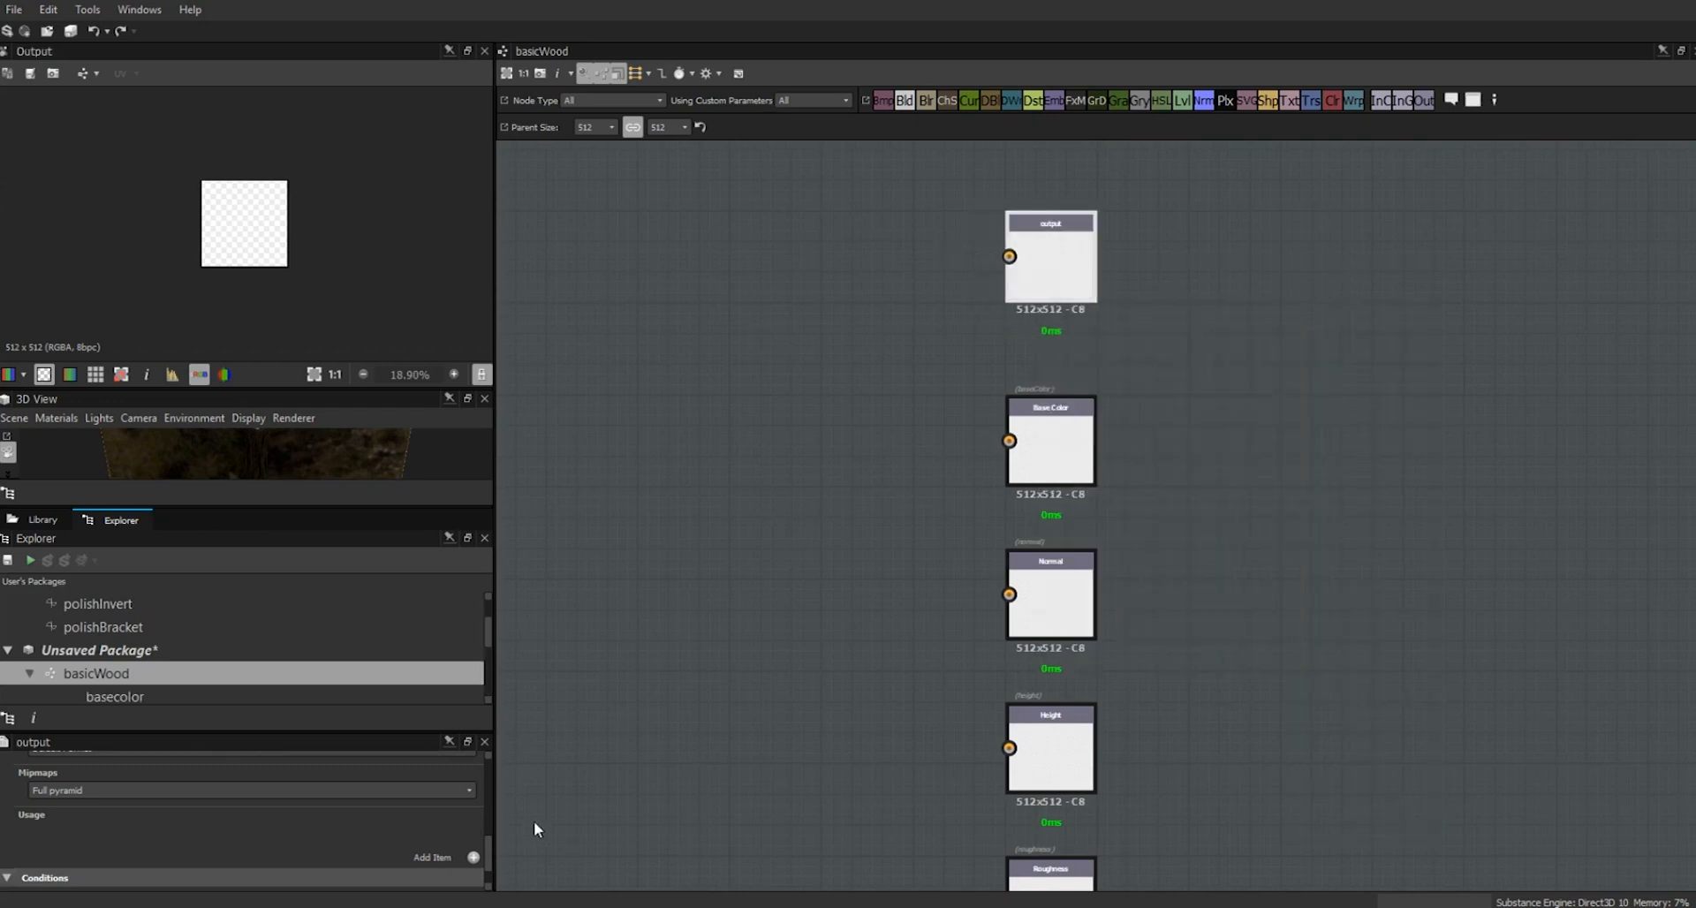
click(476, 859)
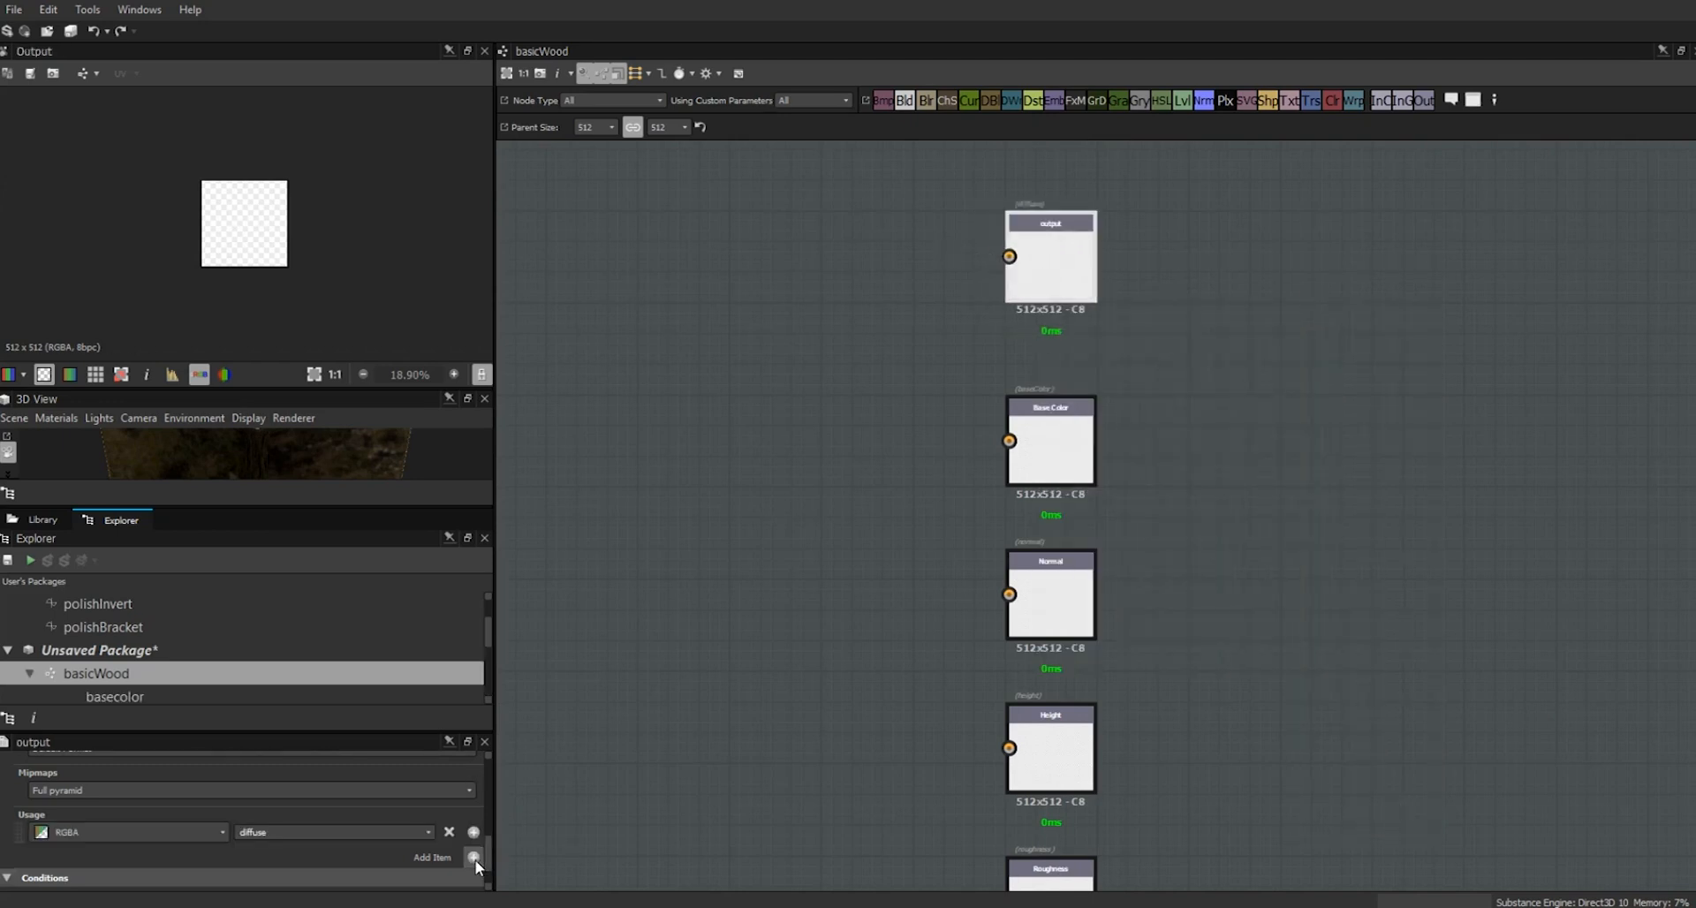
click(430, 834)
click(378, 774)
- Set the new output's identifier and label to ao and move the node closer to Base Color
drag(487, 855, 488, 751)
drag(141, 796, 42, 770)
text(ao)
click(72, 874)
text(ao)
drag(1056, 258, 1053, 284)
- Add a Grunge Map 005 node from the library in the empty area far from the output nodes
middle_drag(740, 525, 1174, 345)
scroll(1174, 349, down, 3)
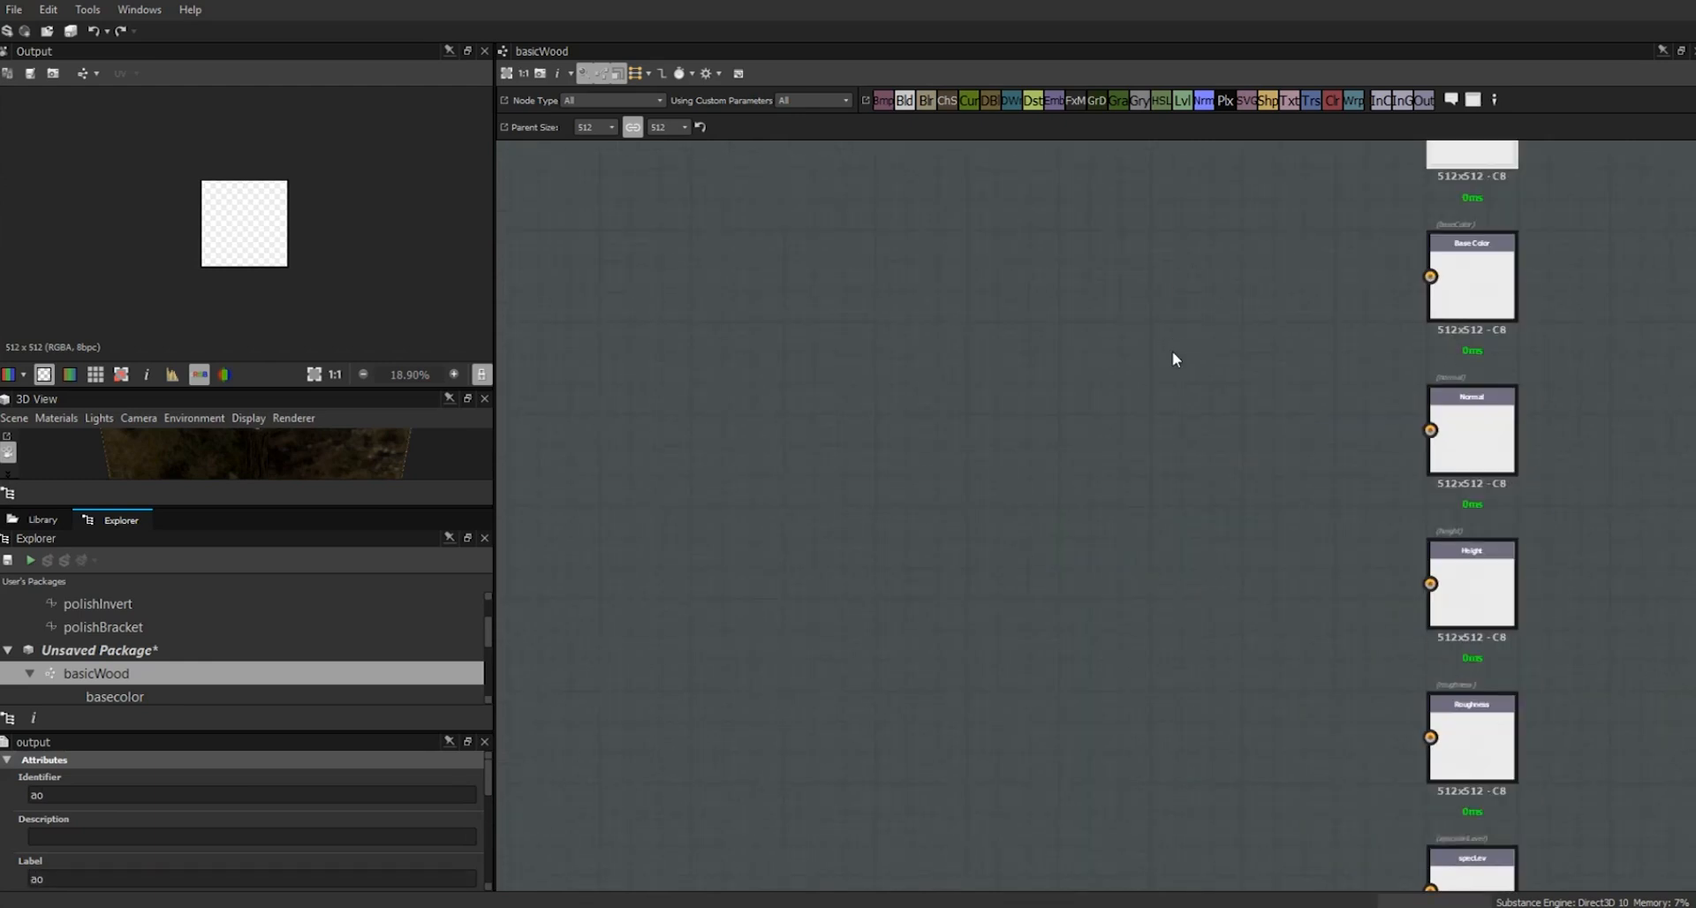
middle_drag(917, 538, 1163, 567)
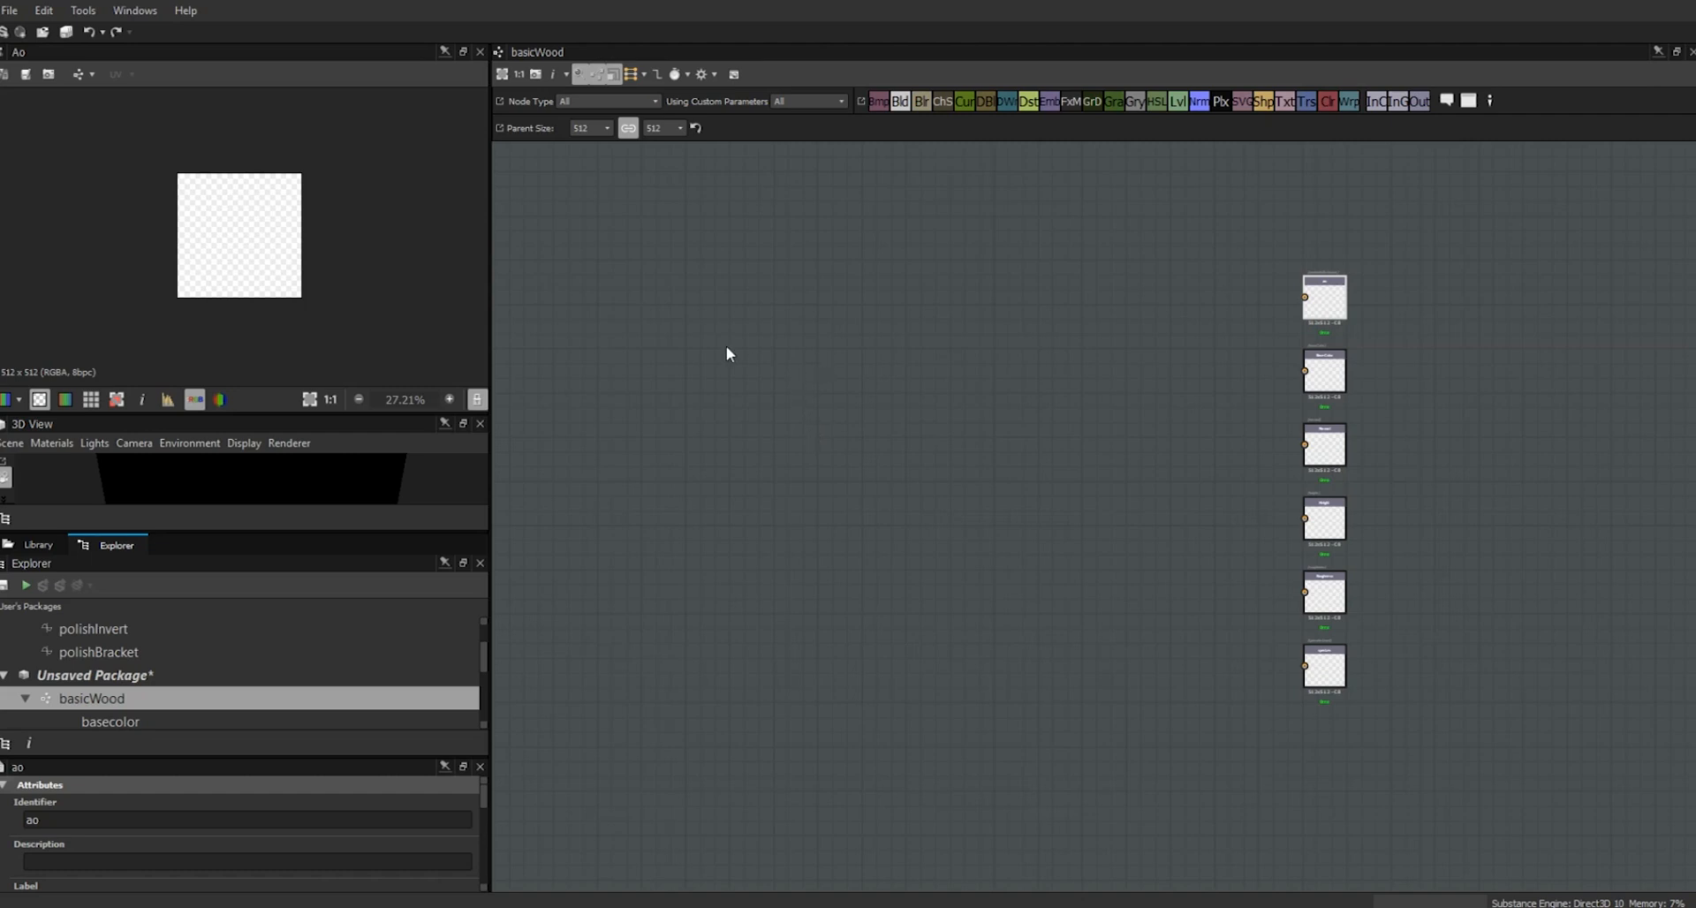
click(34, 548)
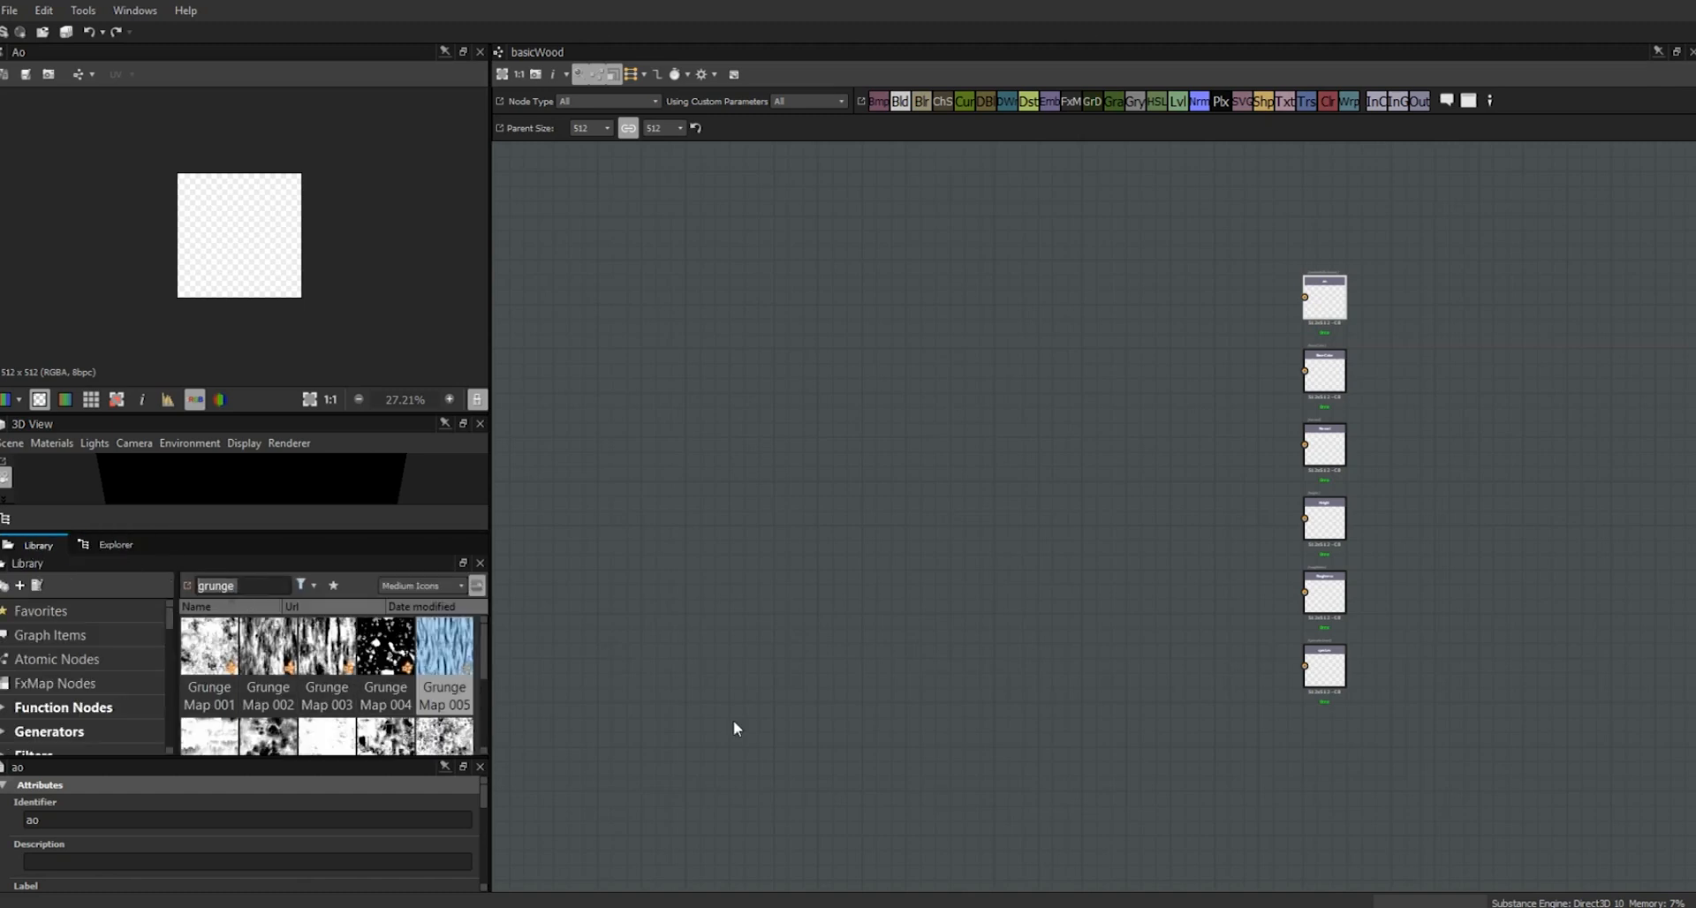
drag(446, 654, 694, 301)
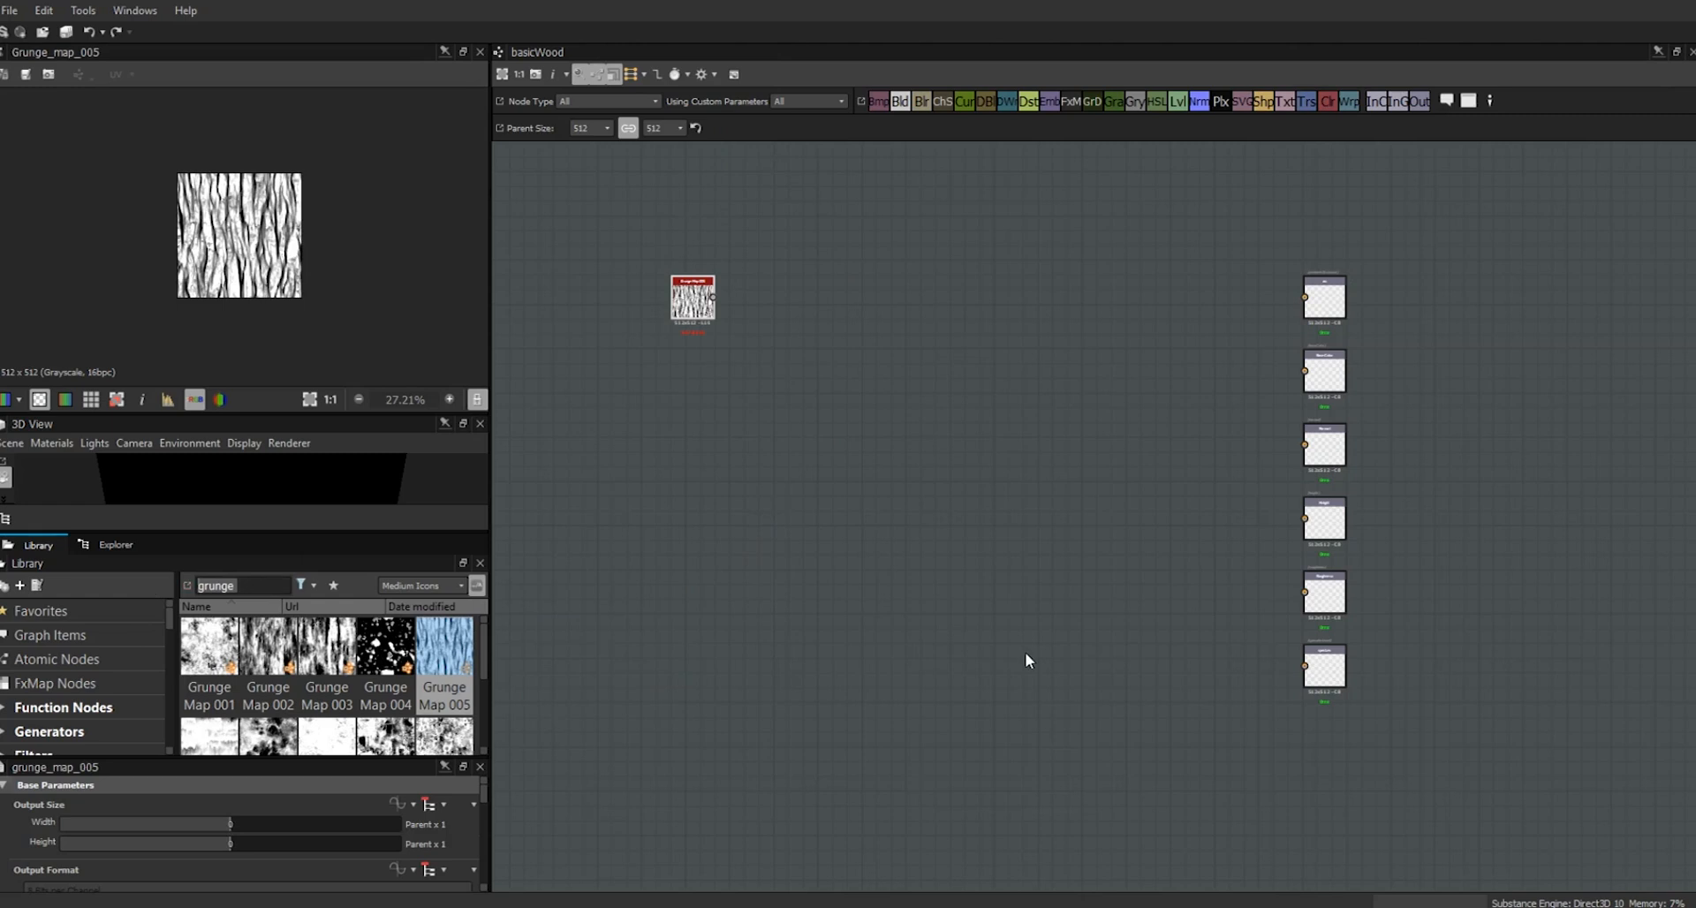
- Search the library for "tile ge" and place a Tile Generator node below the Grunge Map 005 node
text(tile ge)
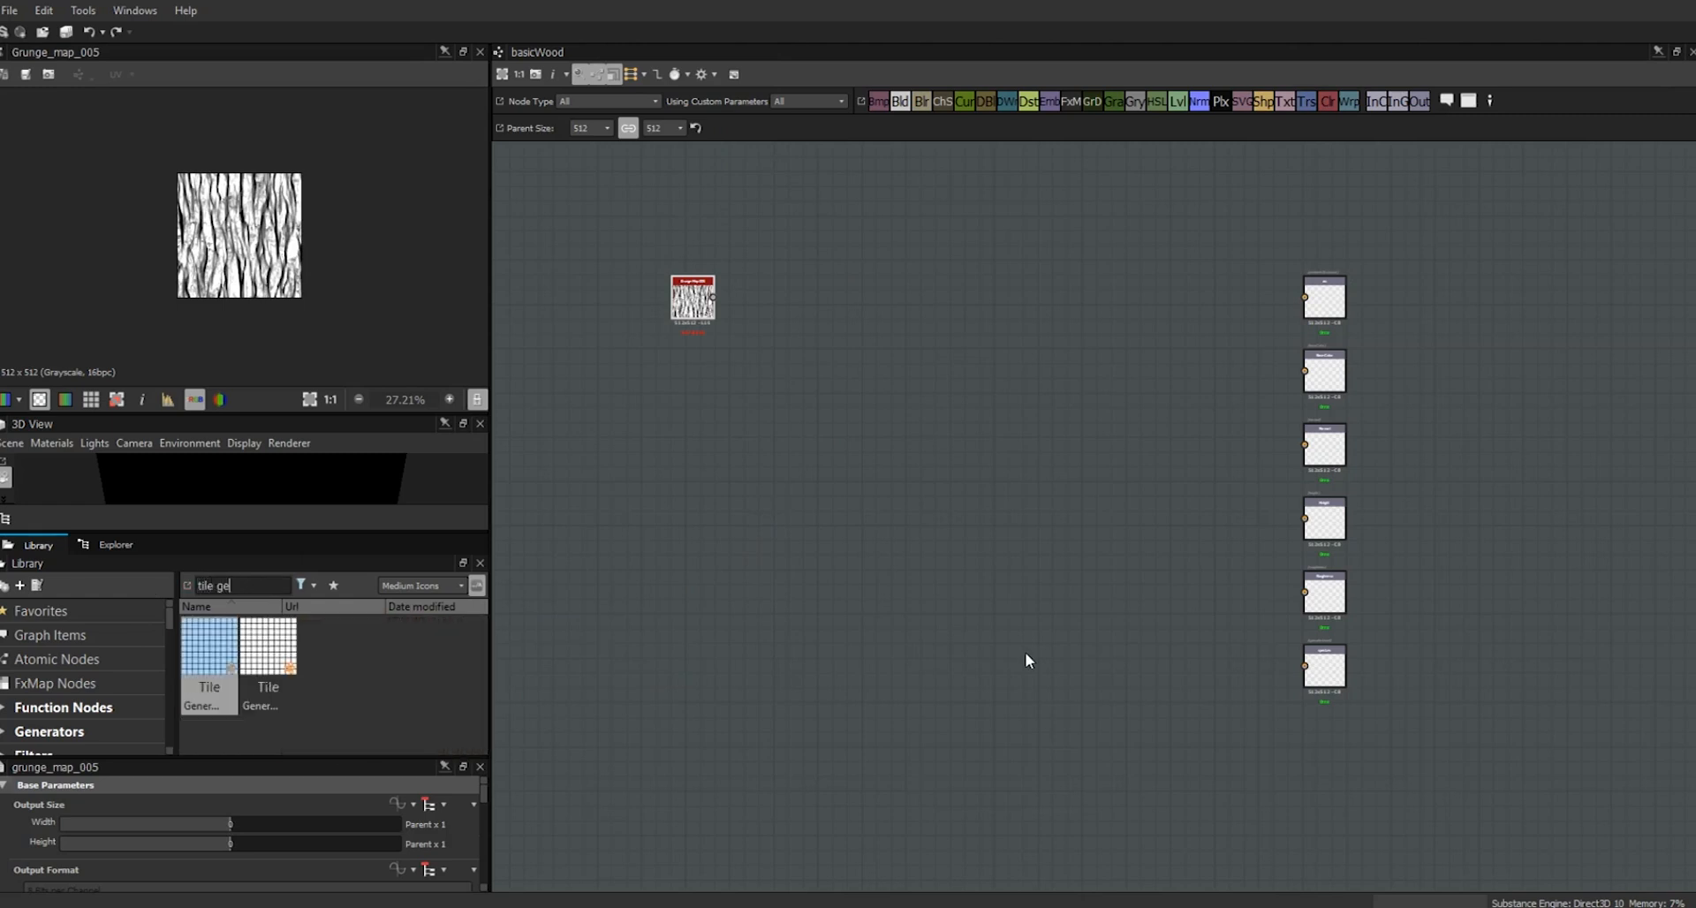
drag(190, 656, 655, 448)
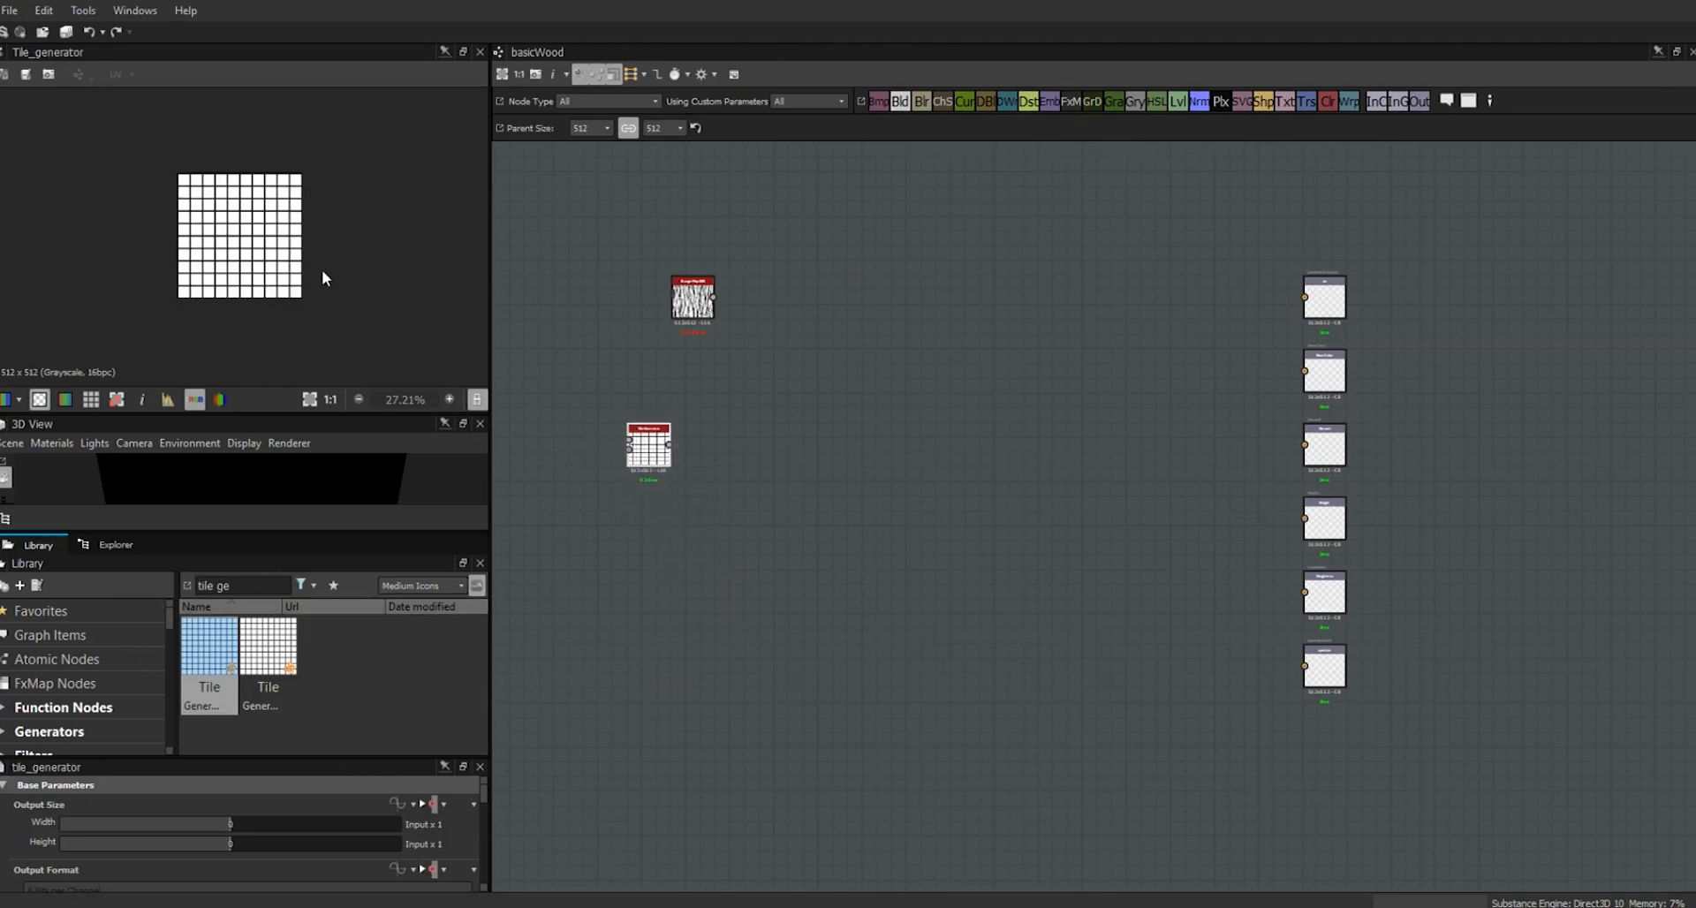
drag(274, 417, 274, 407)
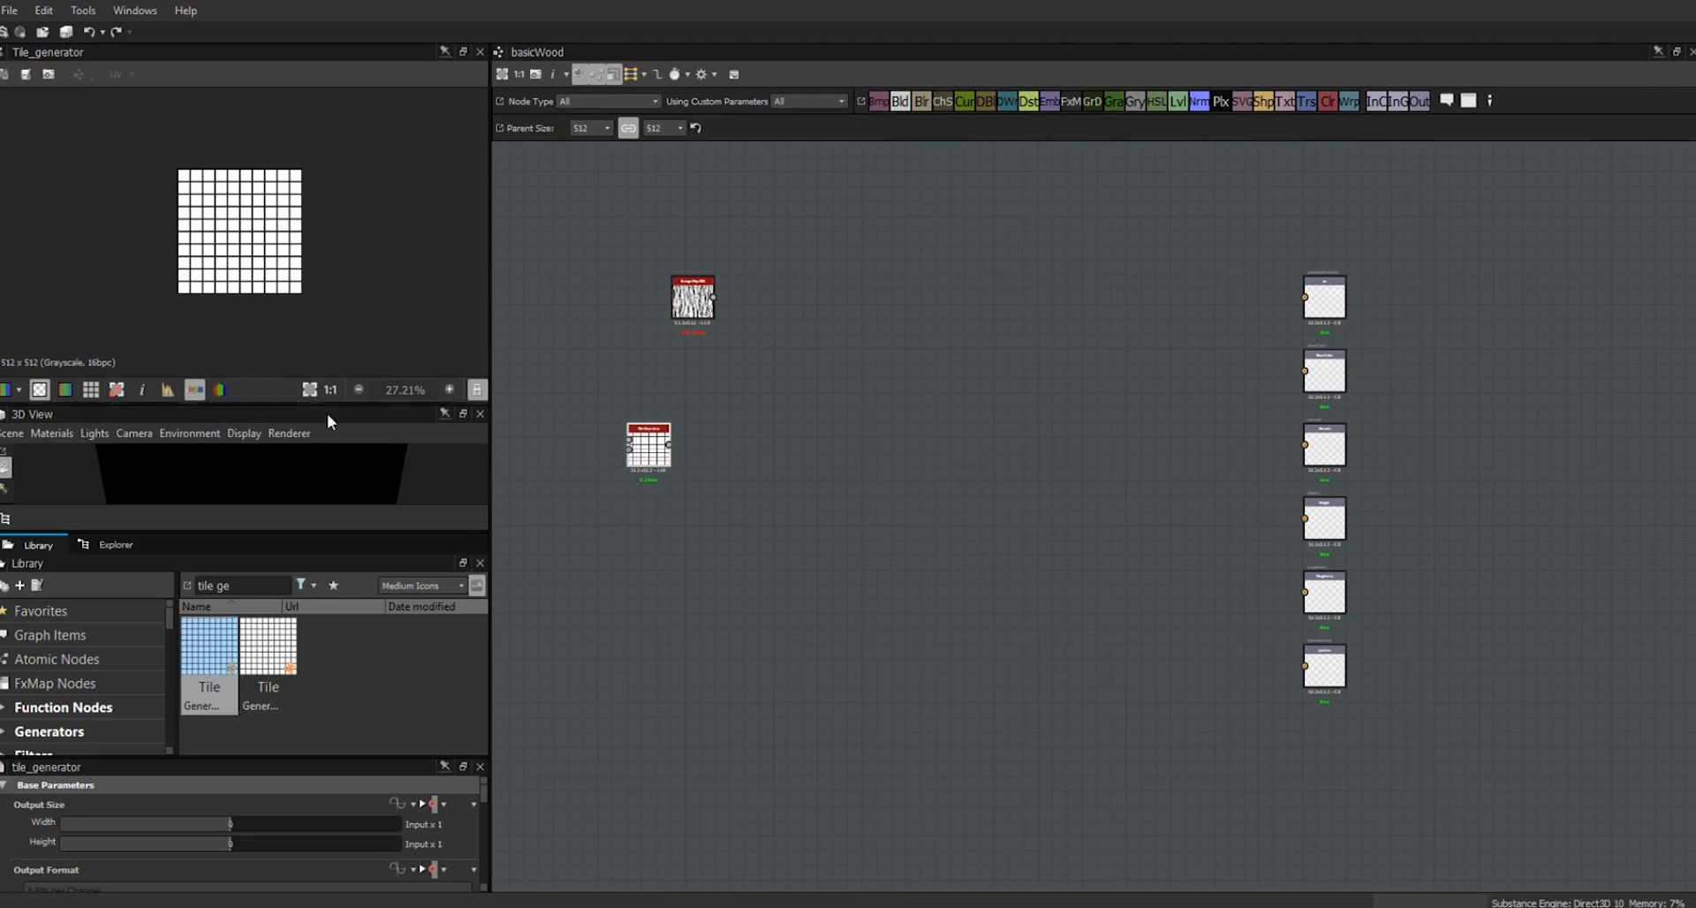
scroll(670, 481, up, 3)
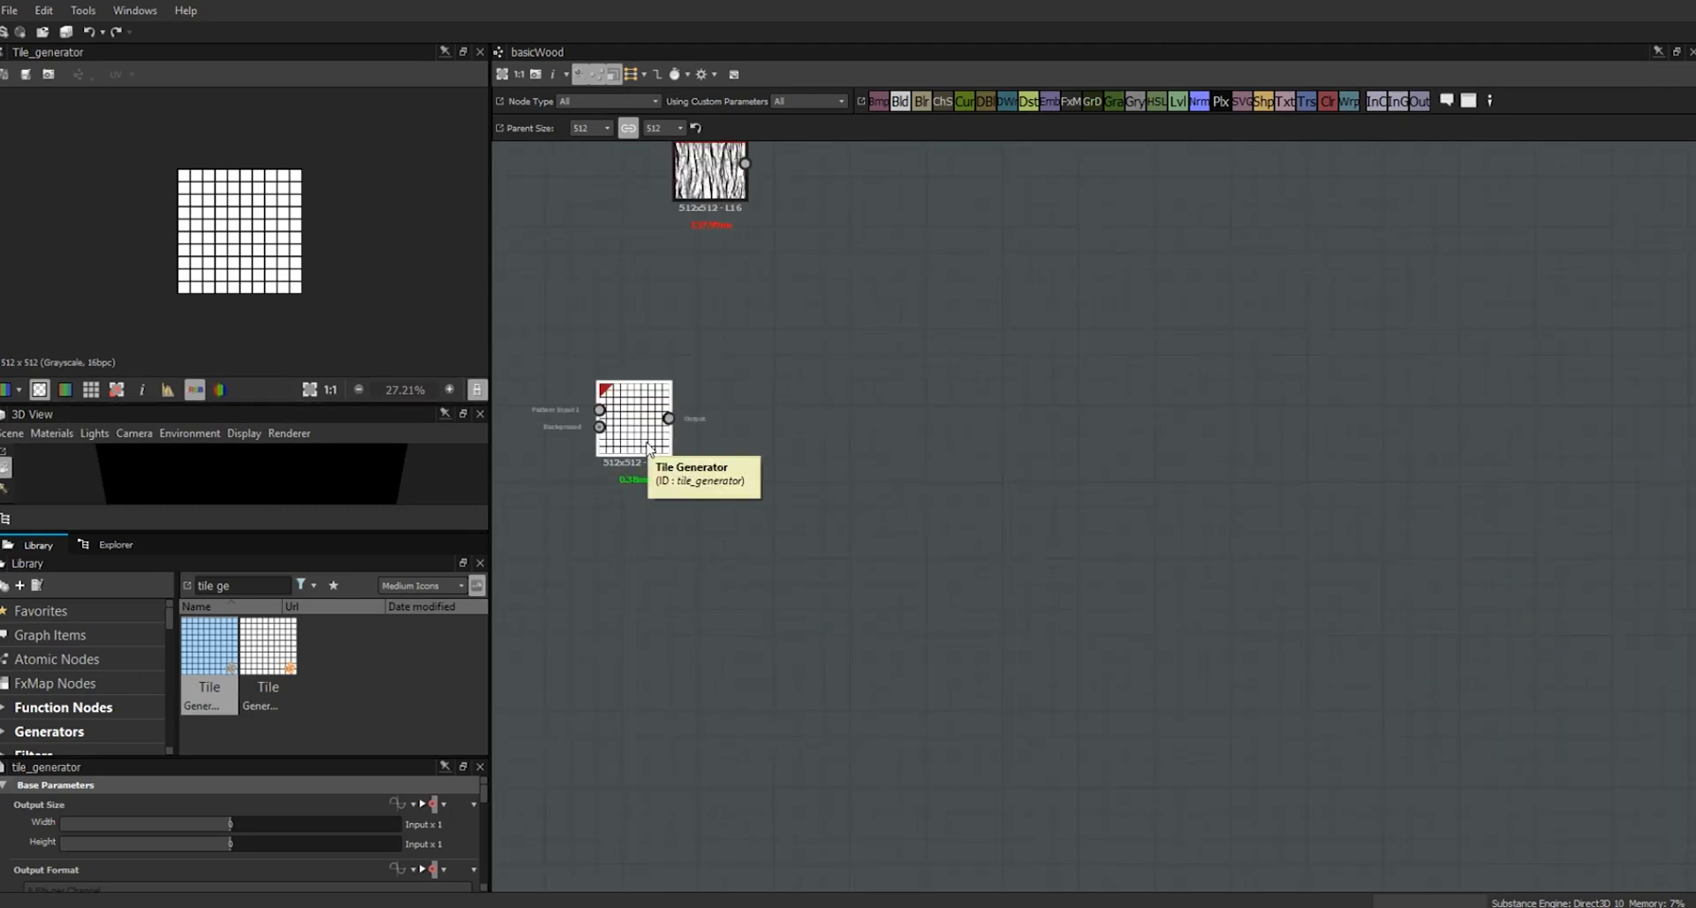
scroll(739, 491, down, 1)
drag(669, 464, 712, 442)
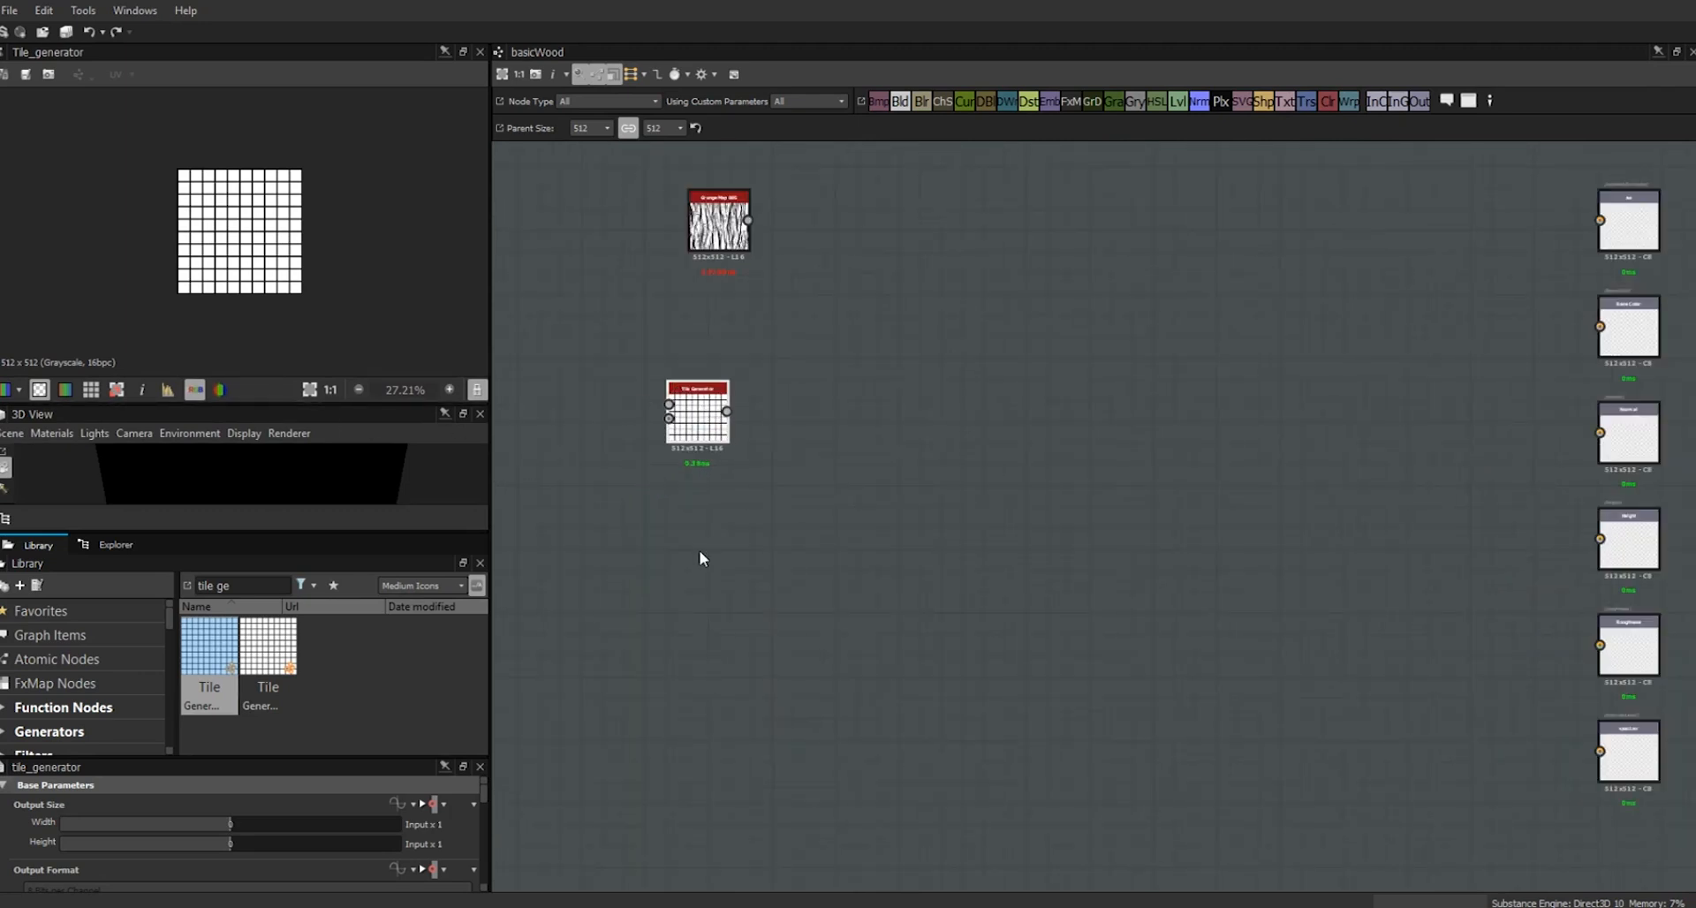
- Set the Tile Generator's X Amount to 1 and Y Amount to 5
scroll(484, 802, down, 5)
drag(364, 761, 364, 577)
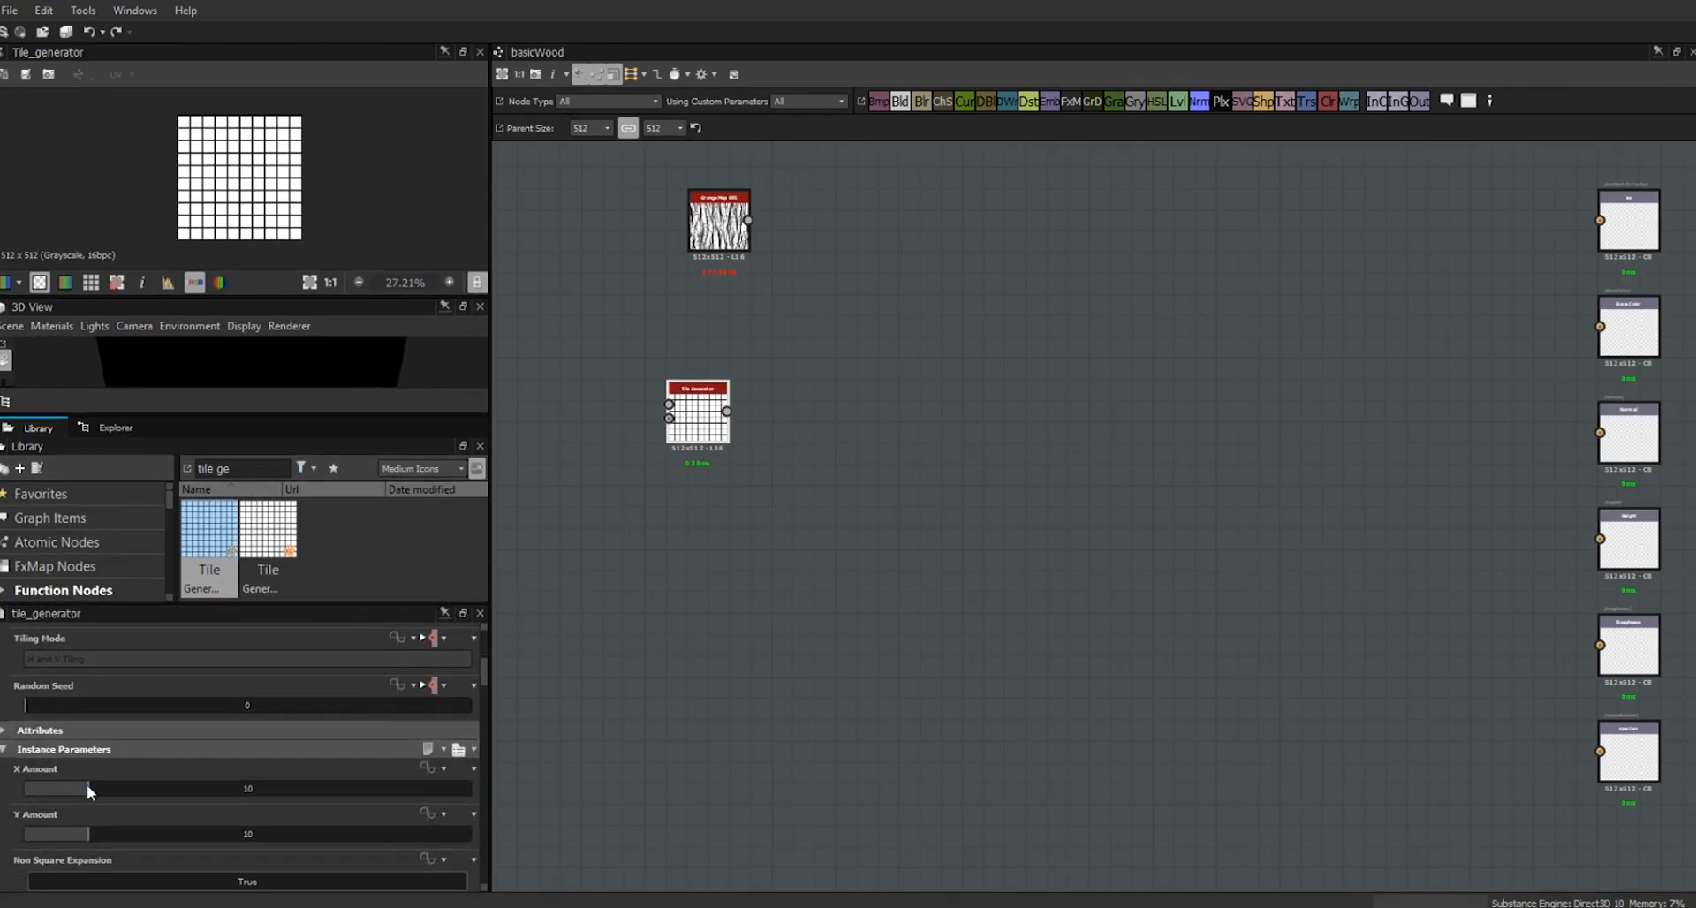
drag(88, 789, 22, 784)
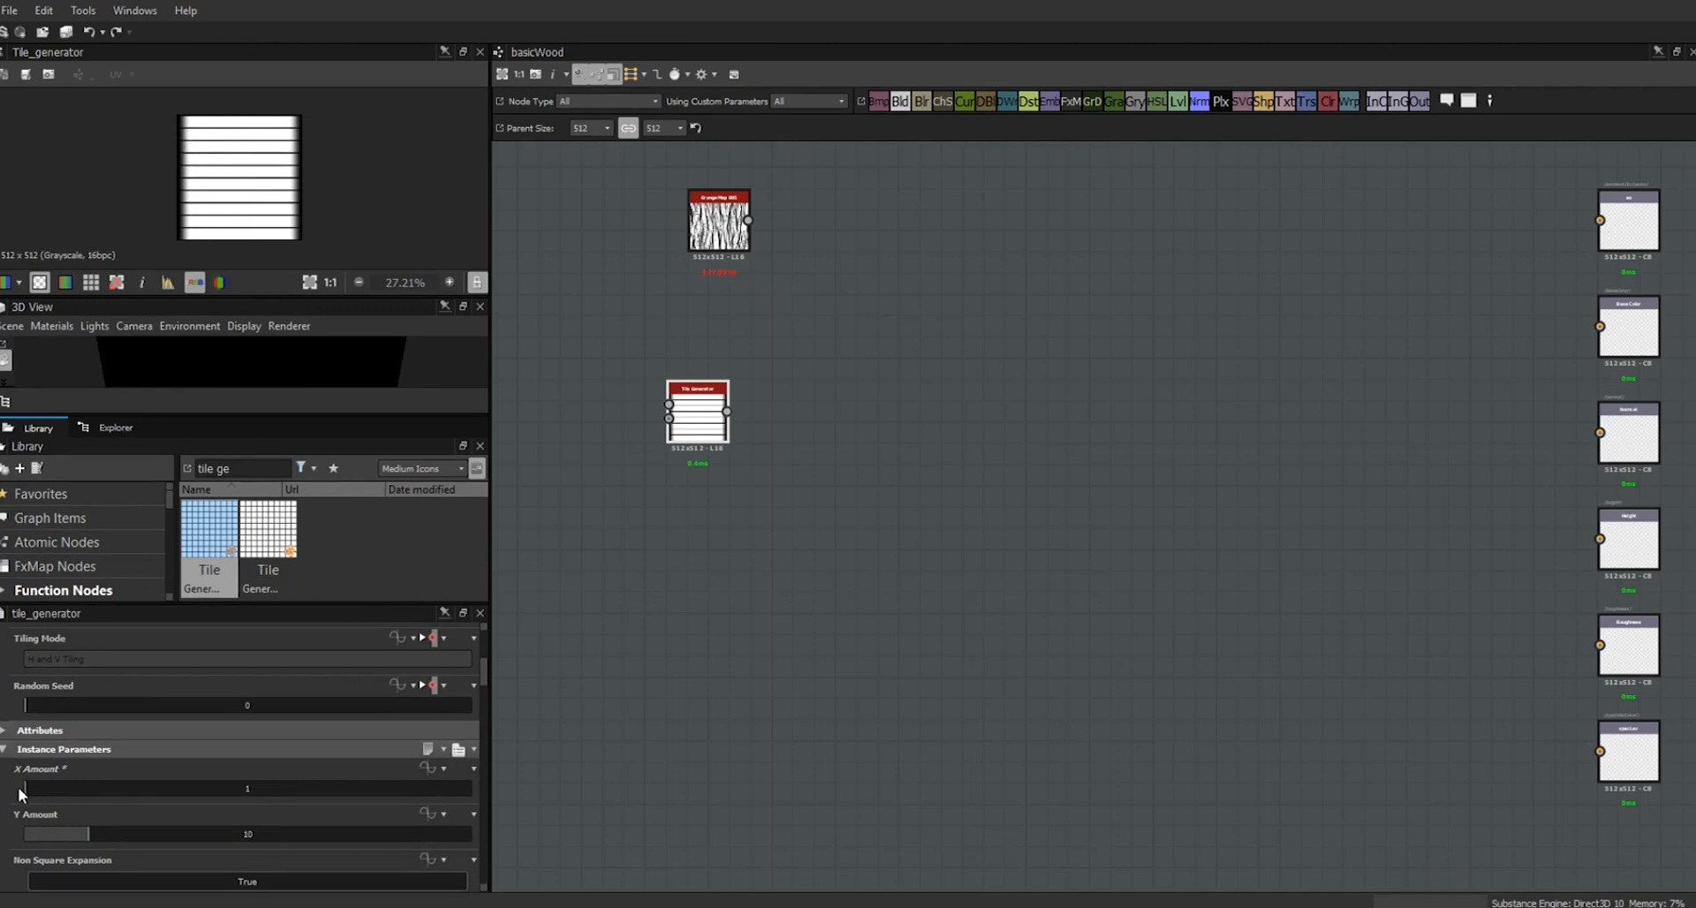
drag(87, 829, 49, 837)
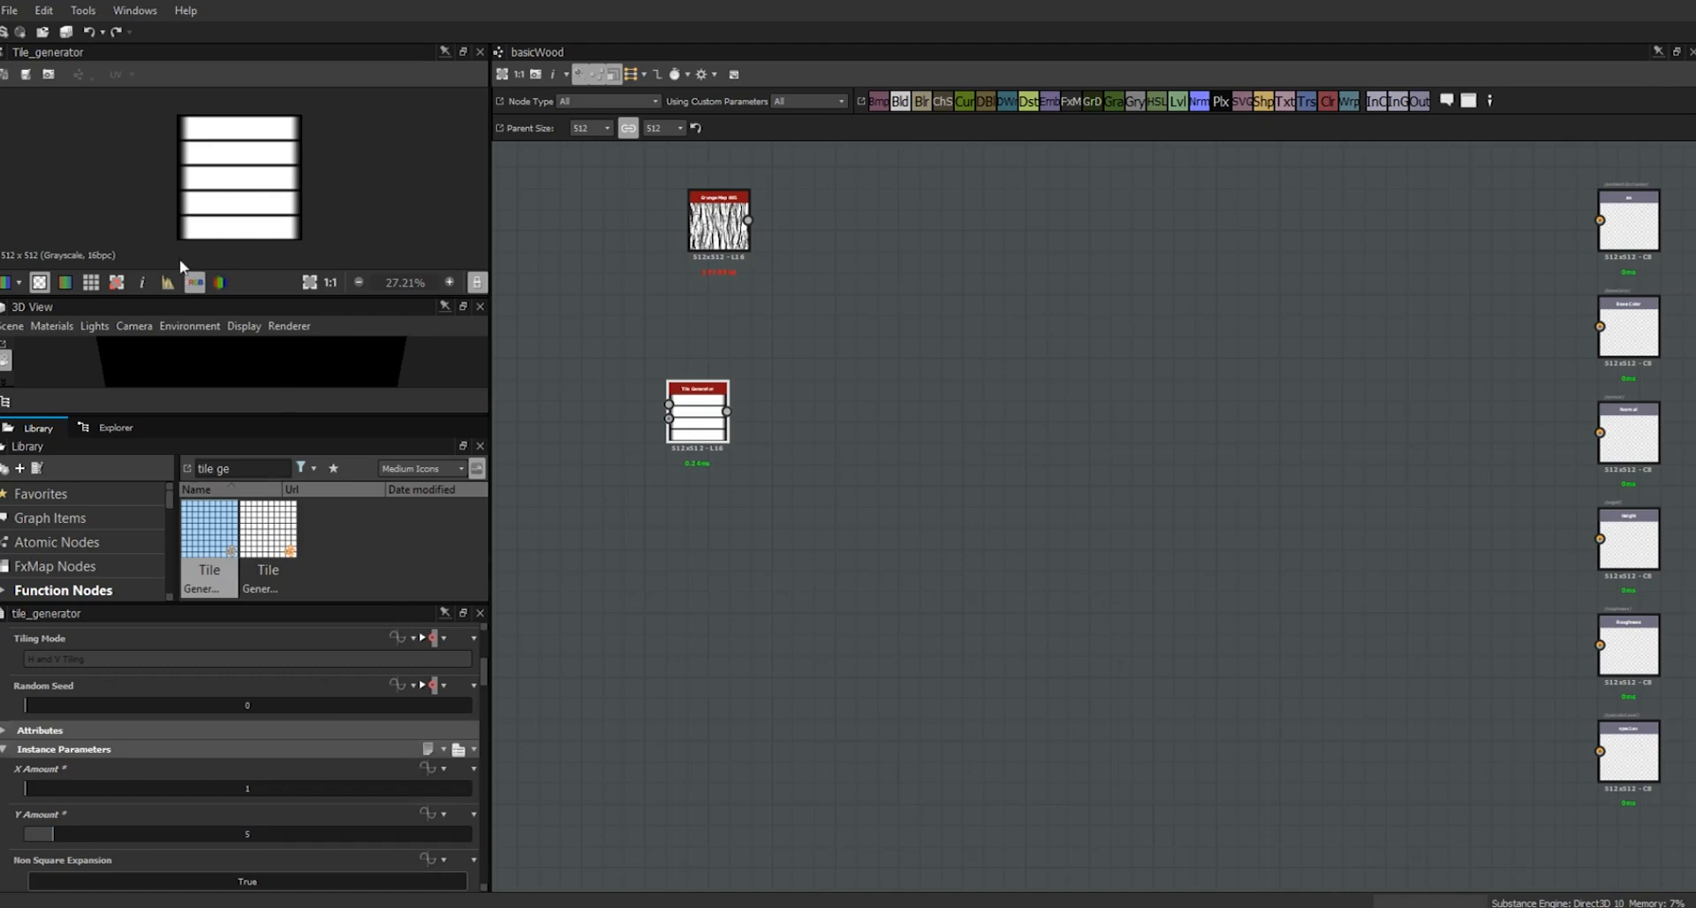
- Change the Tile Generator's pattern to Bell and set its Symmetry Random to 1
scroll(486, 679, down, 5)
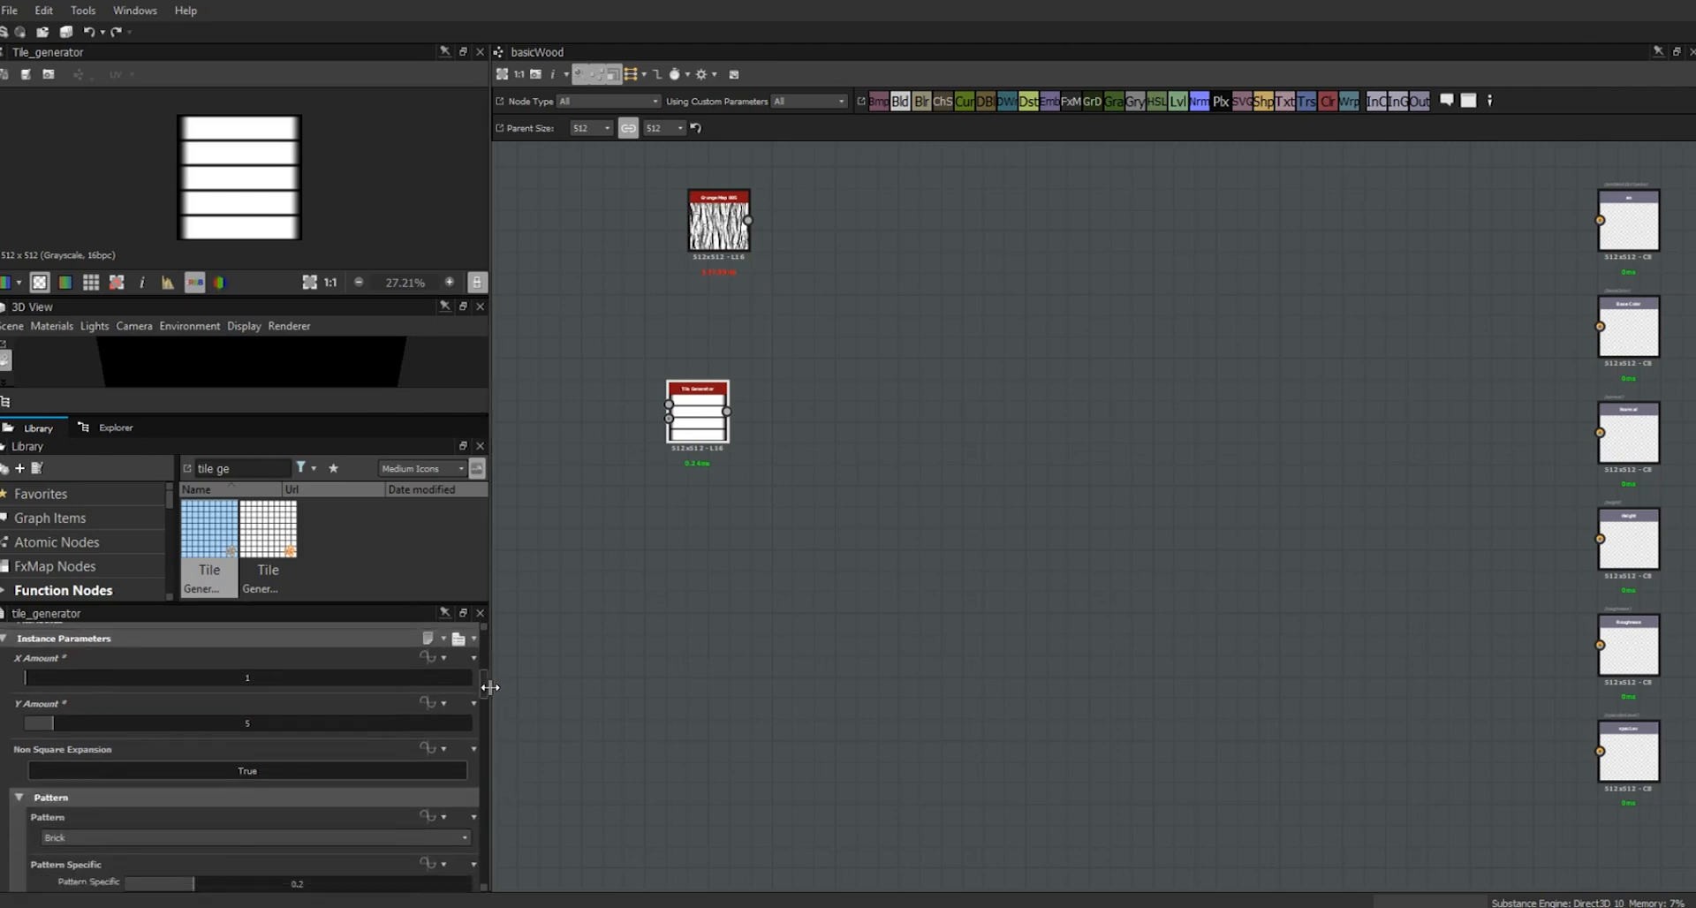
scroll(489, 688, down, 5)
click(466, 712)
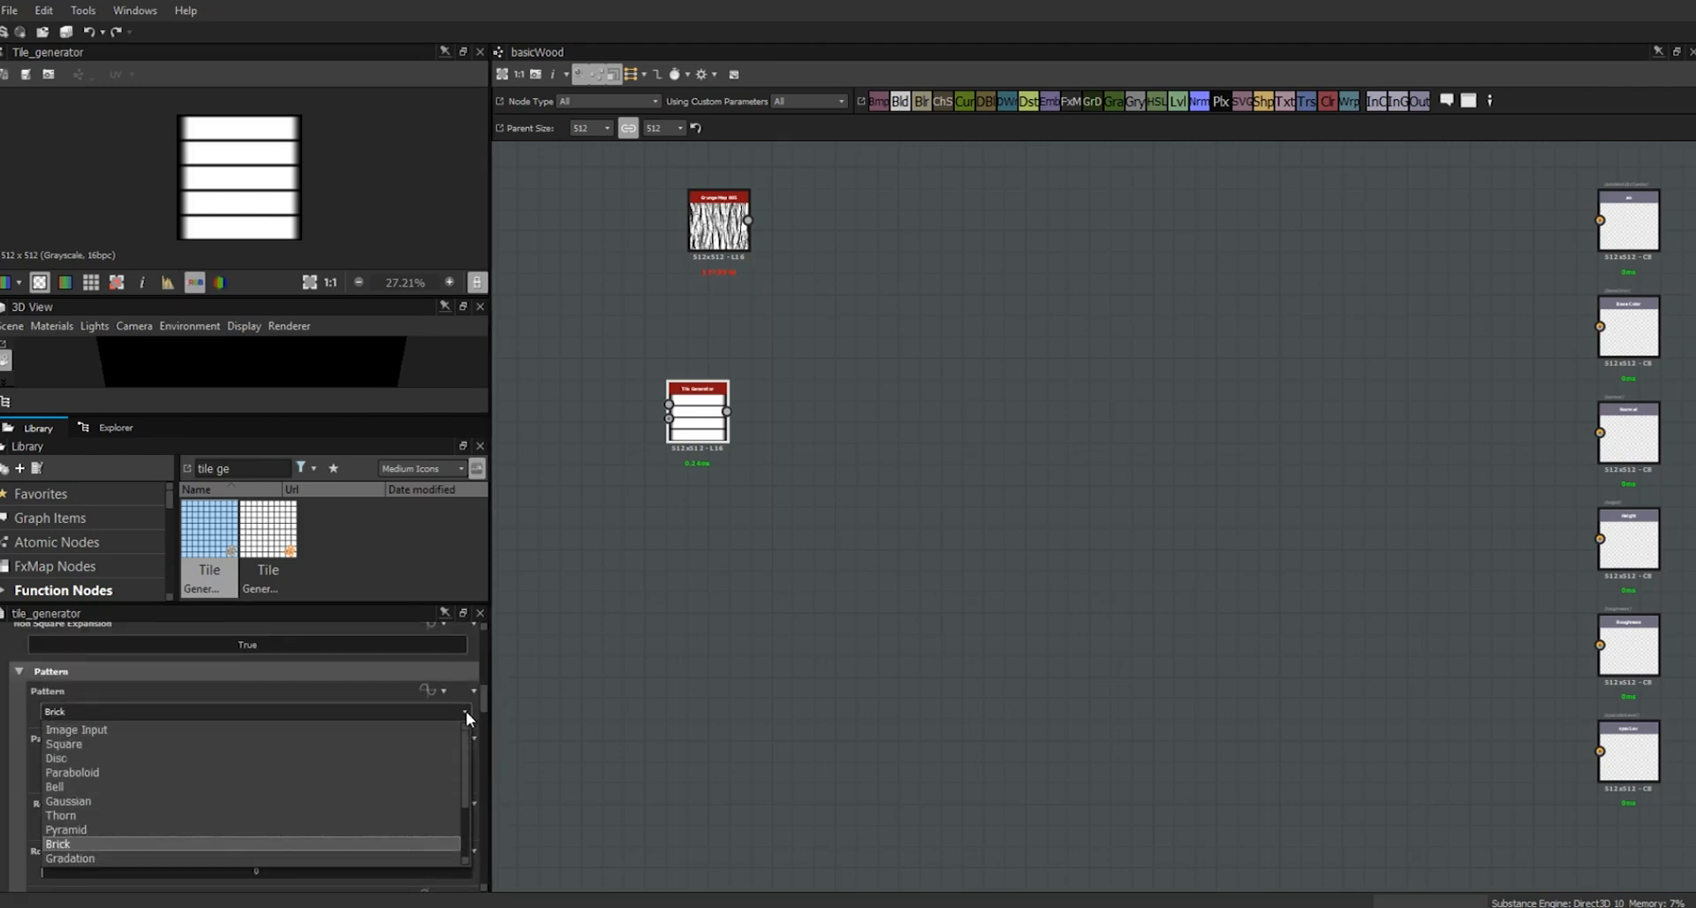
click(116, 787)
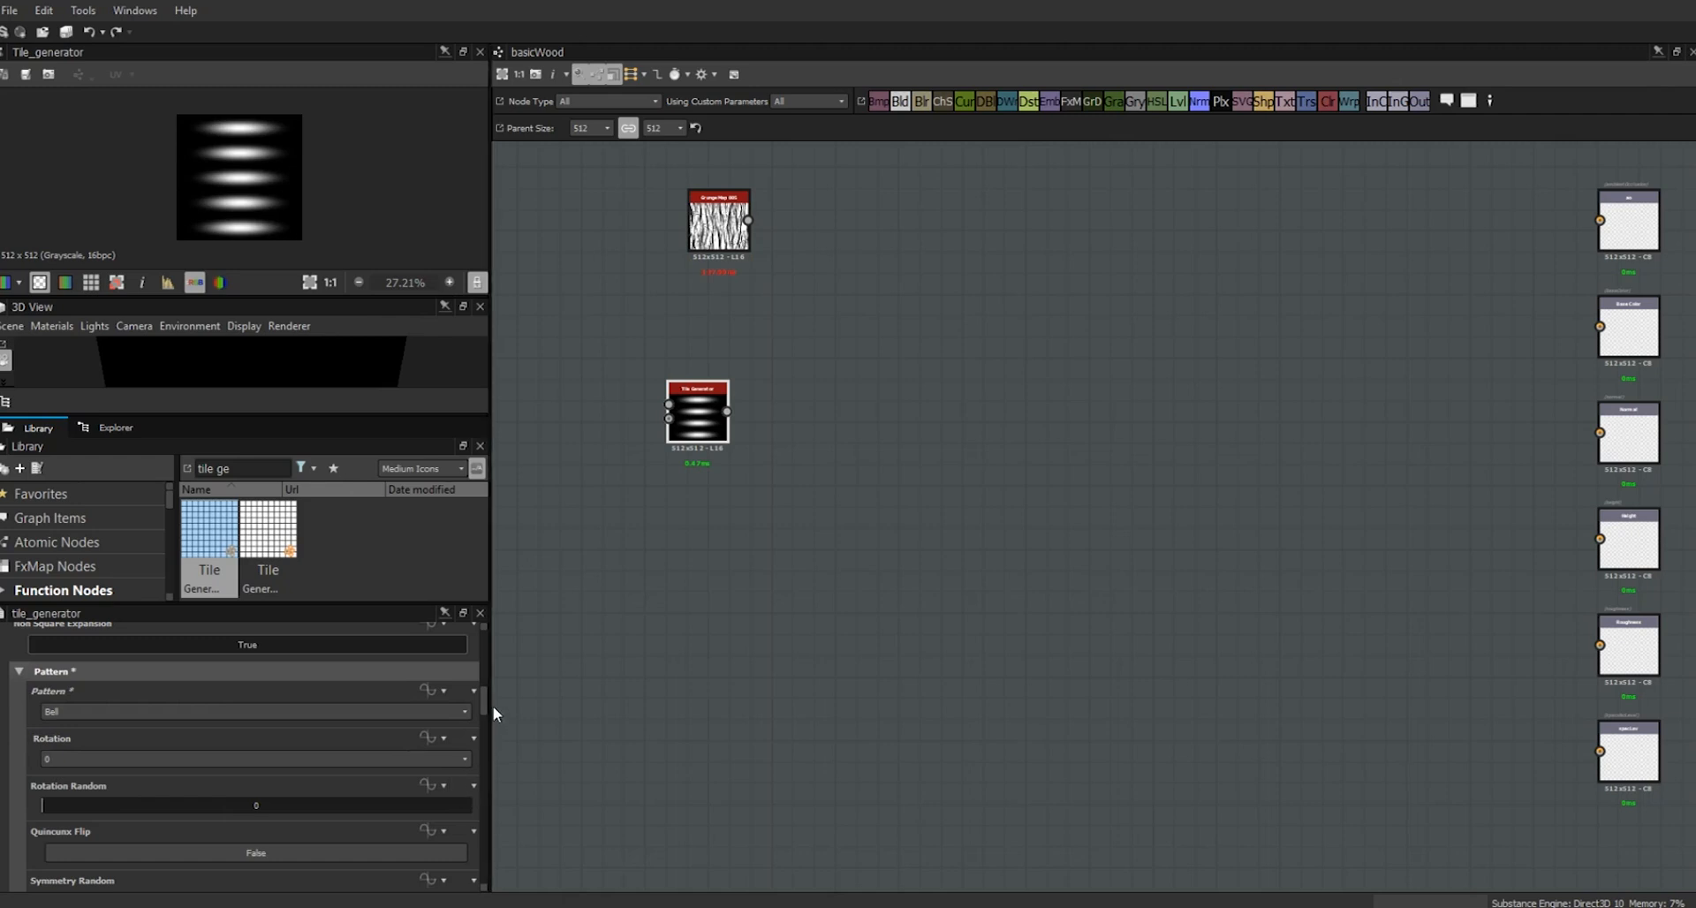
scroll(485, 711, down, 3)
drag(45, 797, 609, 810)
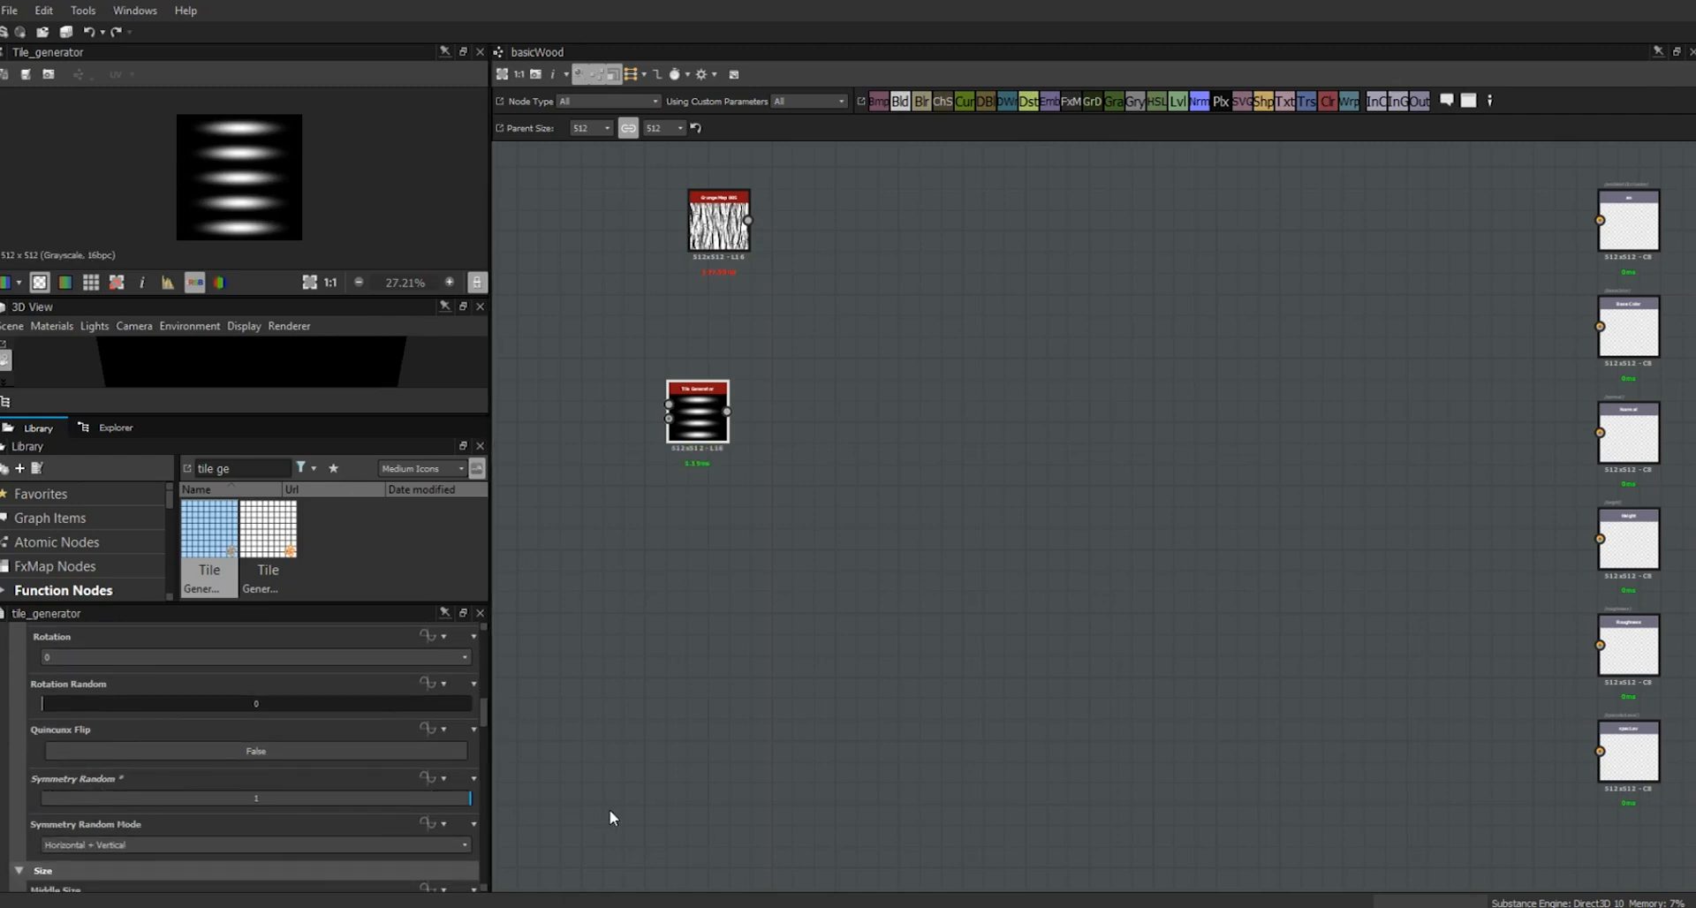
- Set the Tile Generator's Interstice X to 0.07 and Interstice Y to 0.4, with both Random values at 1
drag(484, 709, 485, 744)
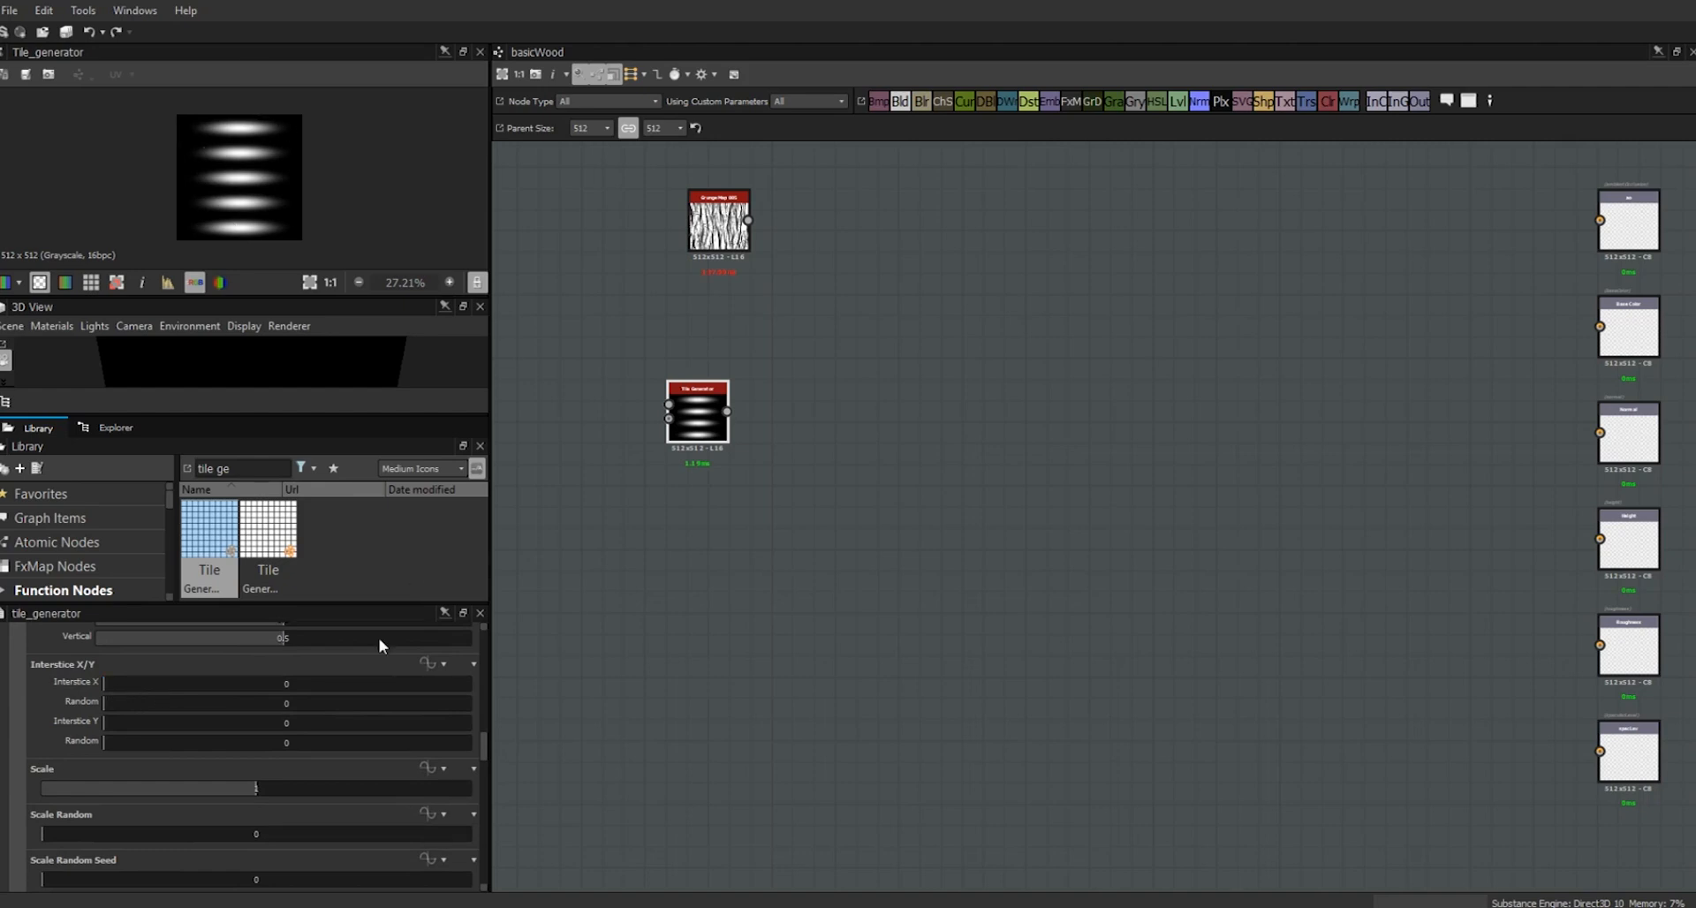
double_click(284, 682)
text(0.07)
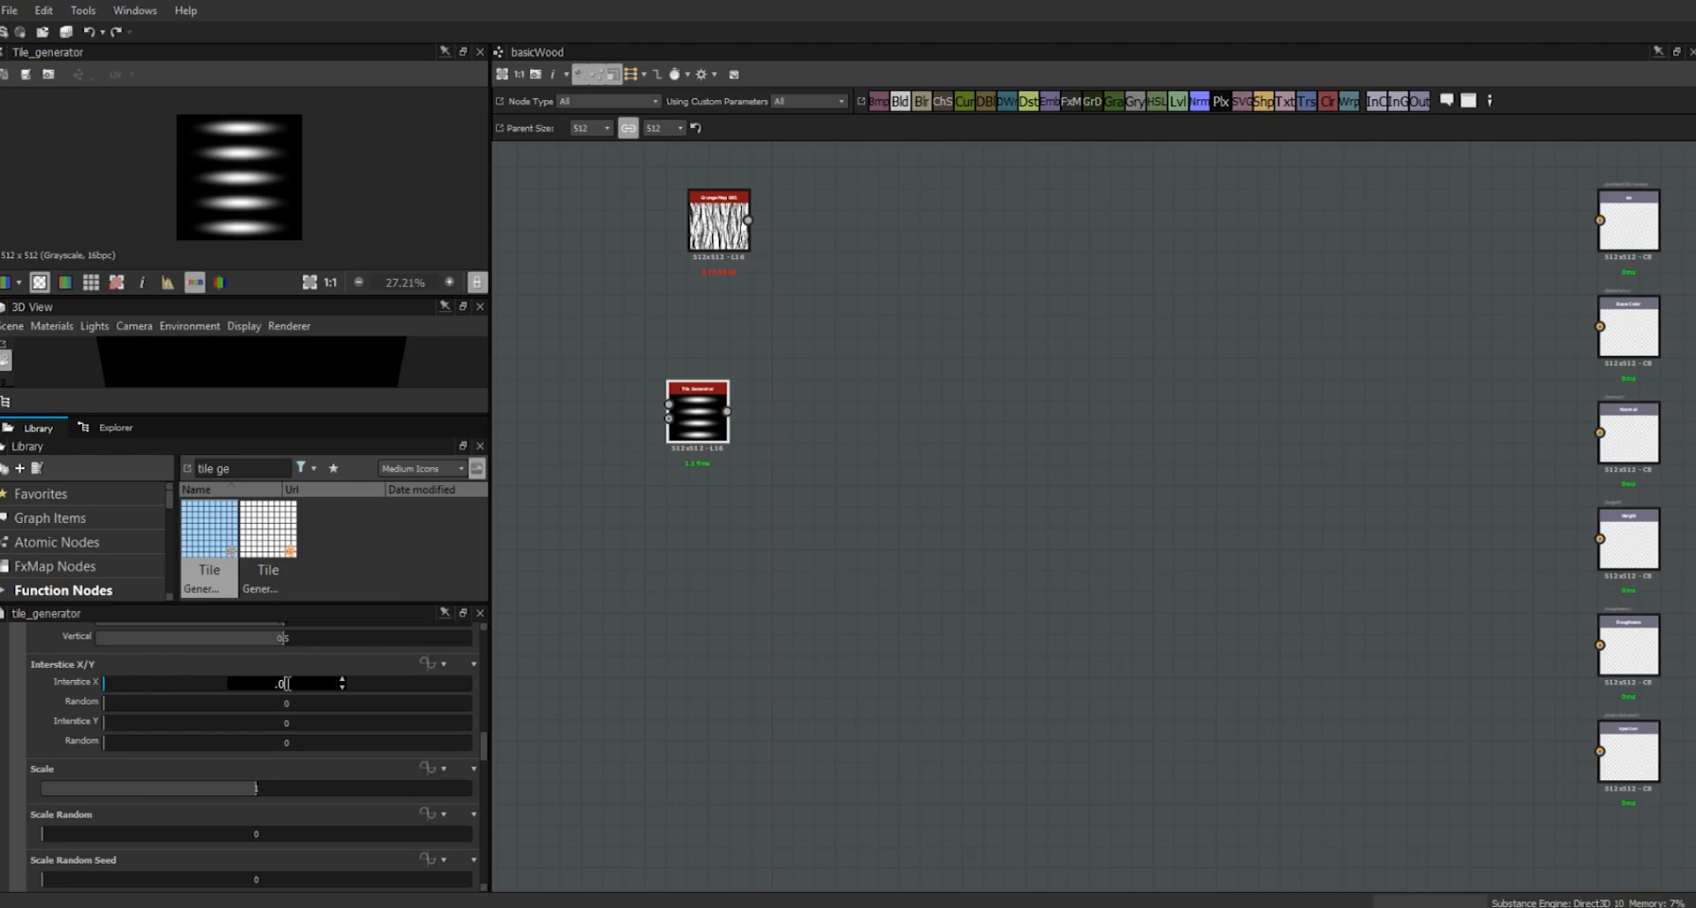
double_click(291, 723)
text(.4)
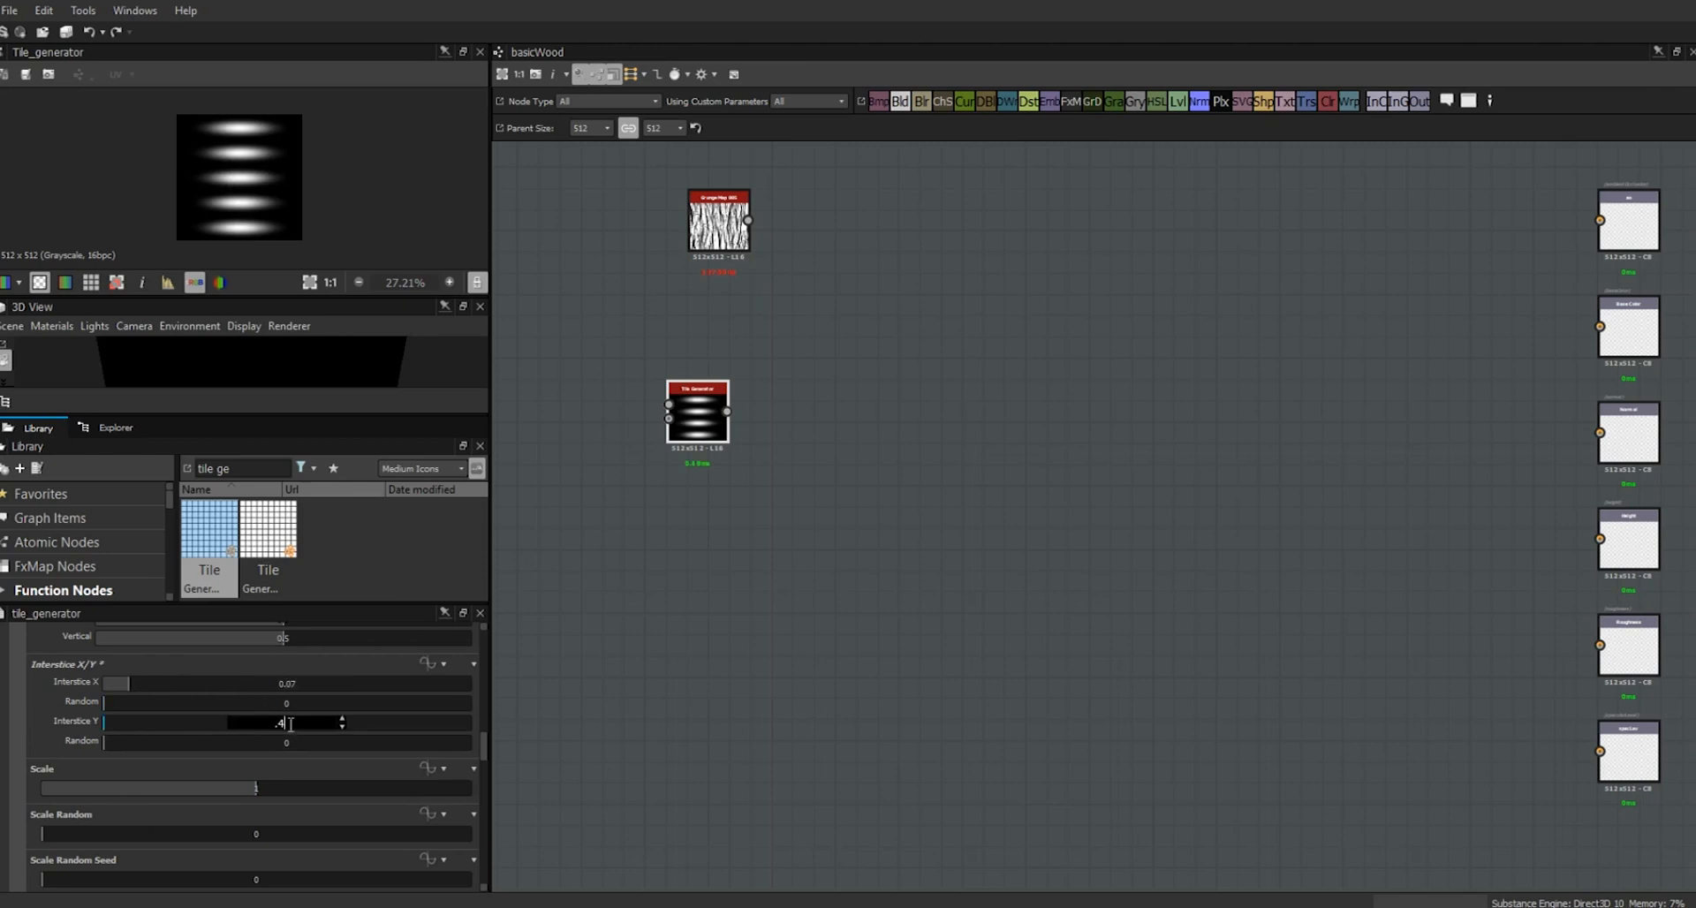
key(Return)
drag(102, 698, 460, 708)
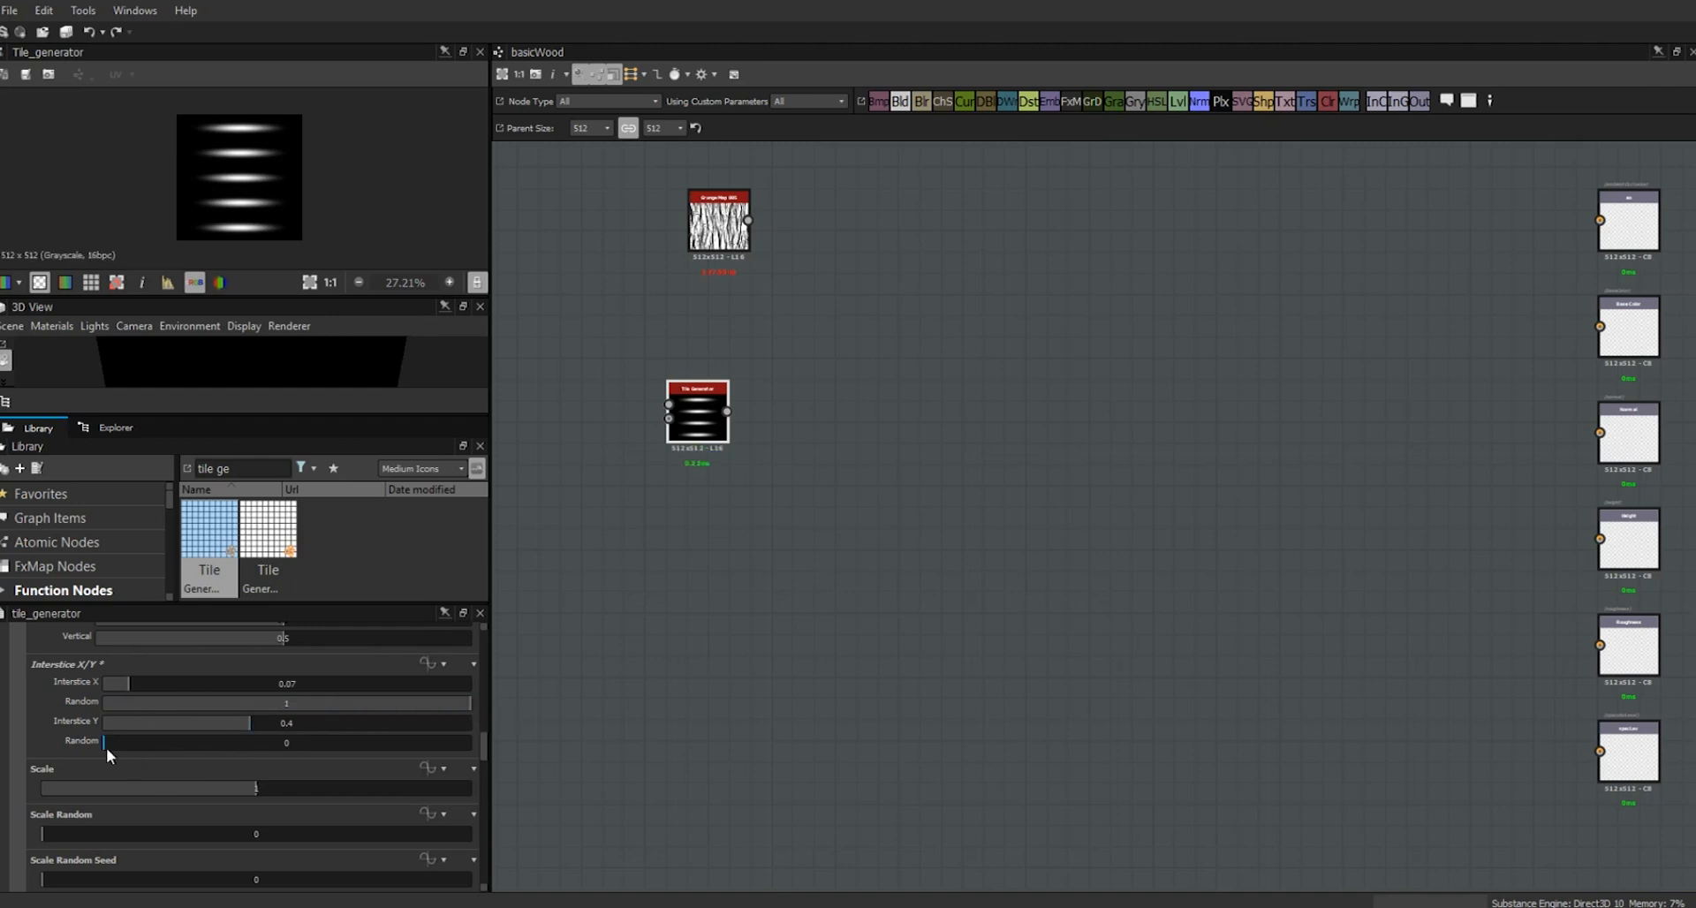
drag(103, 740, 526, 762)
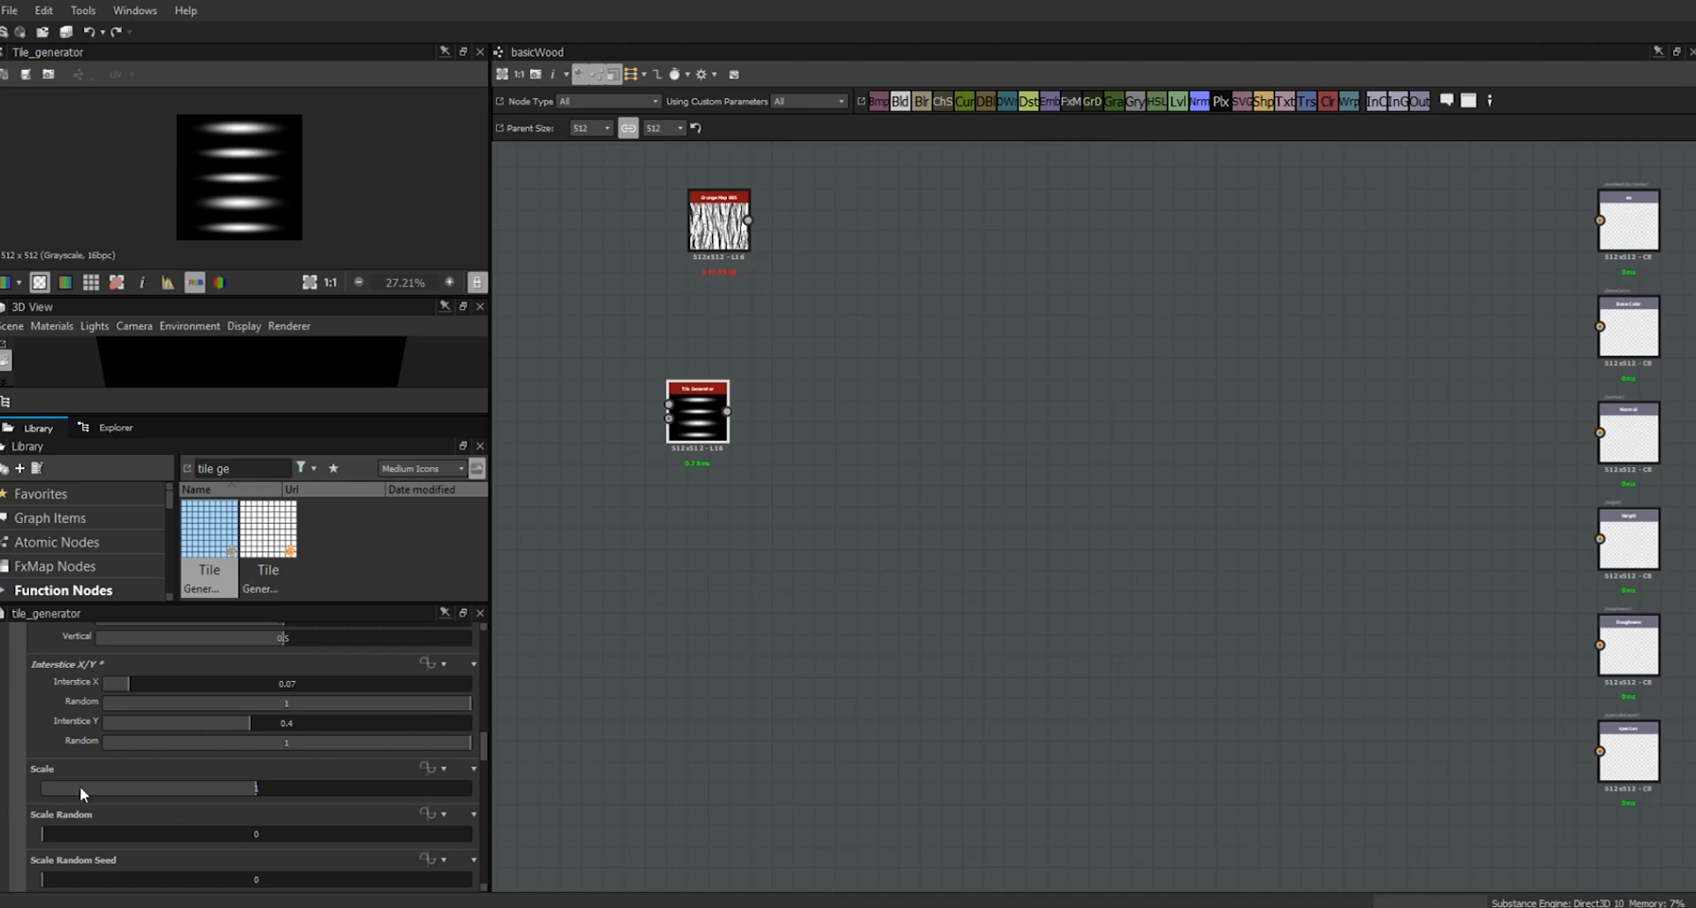
- Set the Tile Generator's Scale to 2 and its Scale Random to 0.37
double_click(257, 786)
text(2)
key(Return)
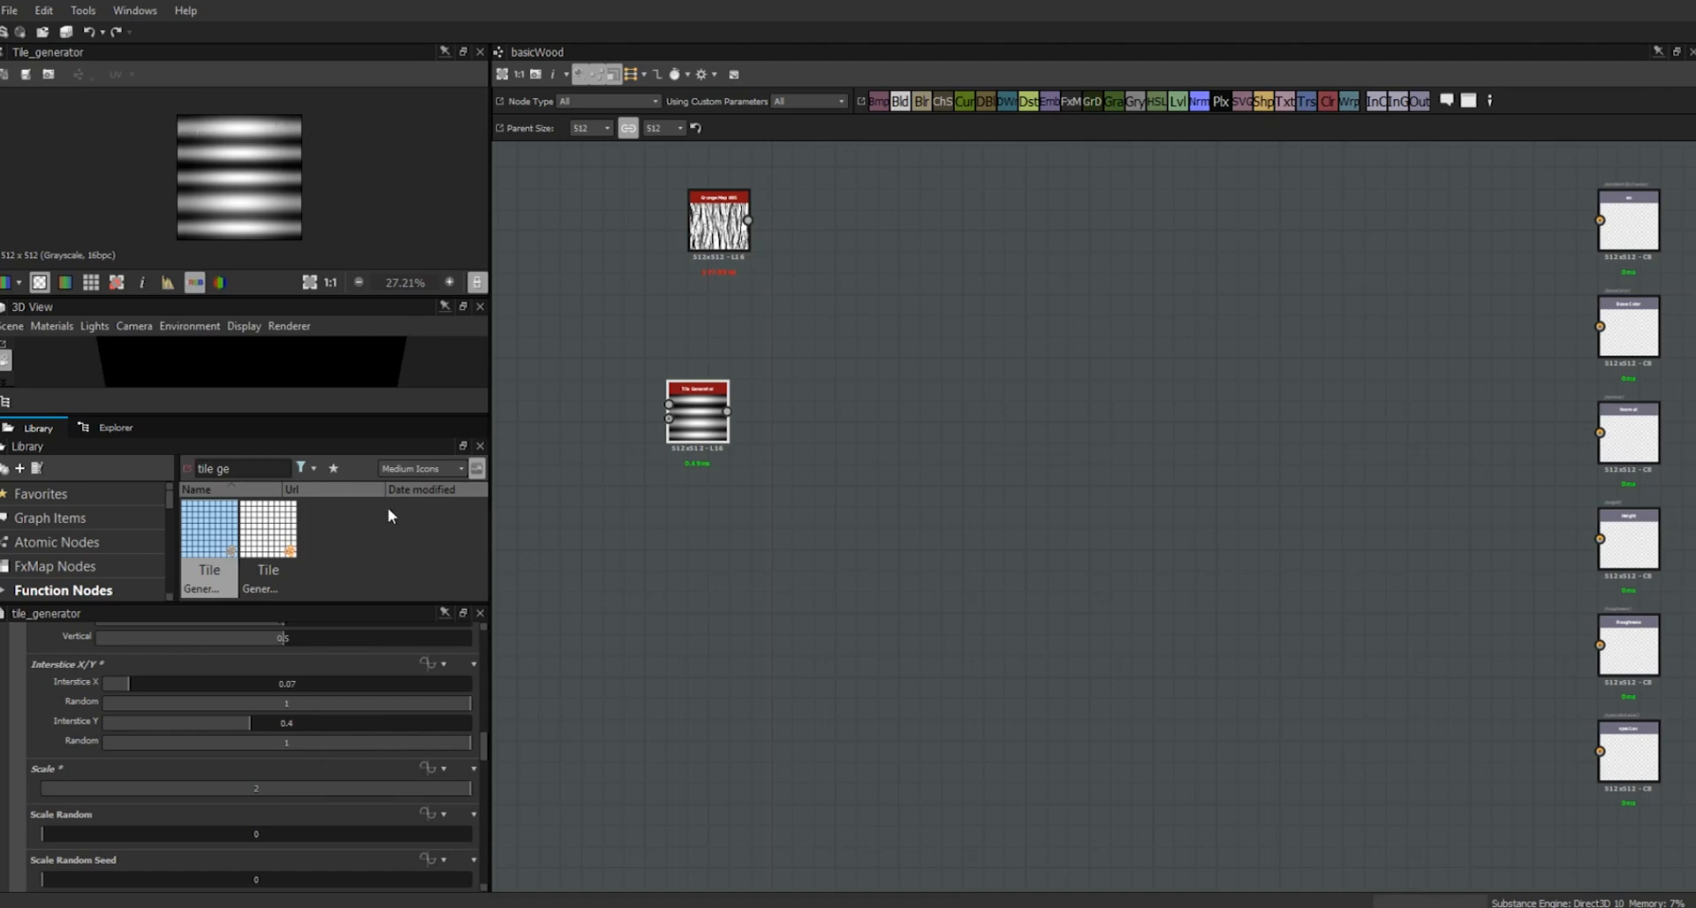
text(37)
- Set the Tile Generator's Offset to 0.21 and Offset Random to 0.15
drag(483, 736, 481, 756)
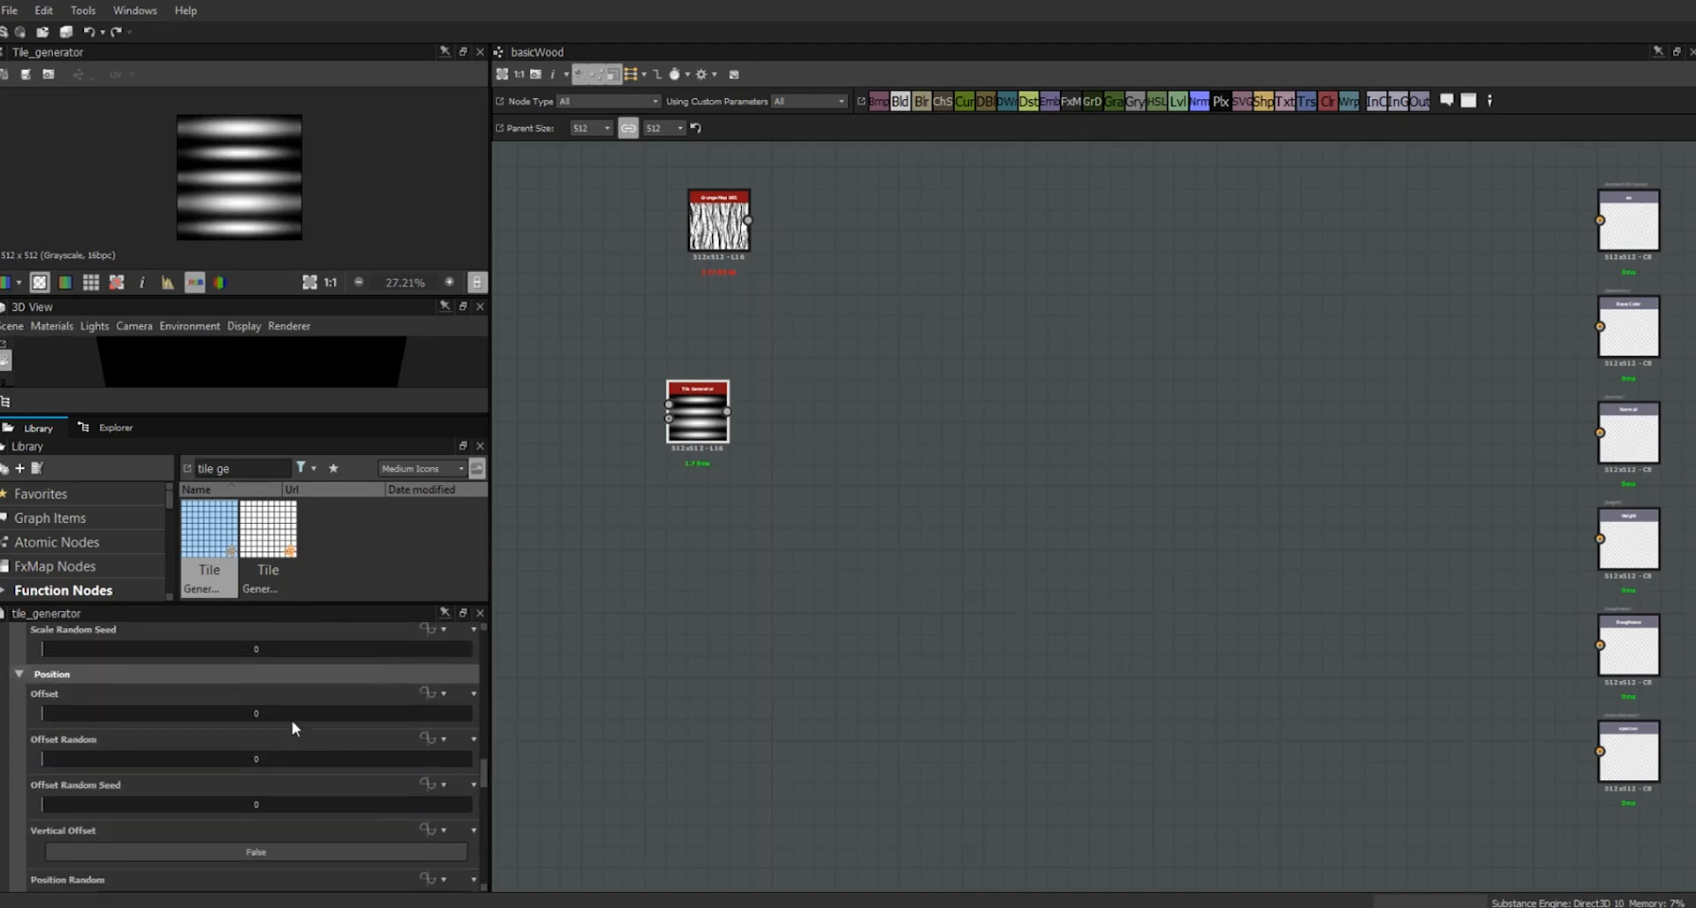
double_click(256, 714)
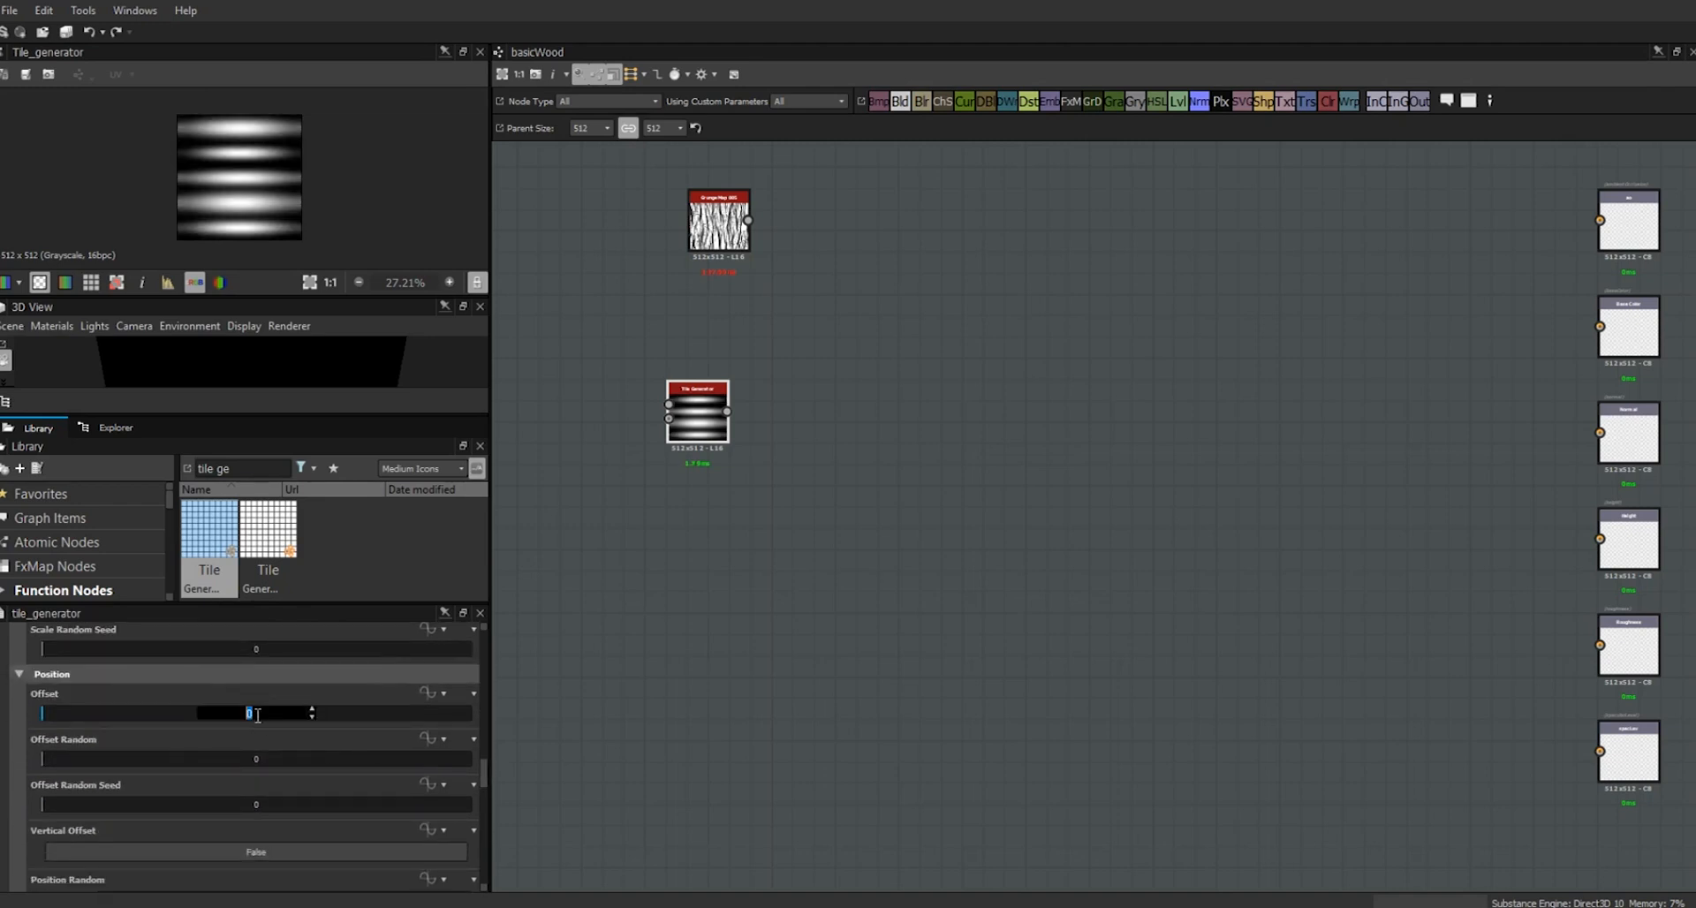
key(Return)
double_click(252, 764)
key(BackSpace)
text(.15)
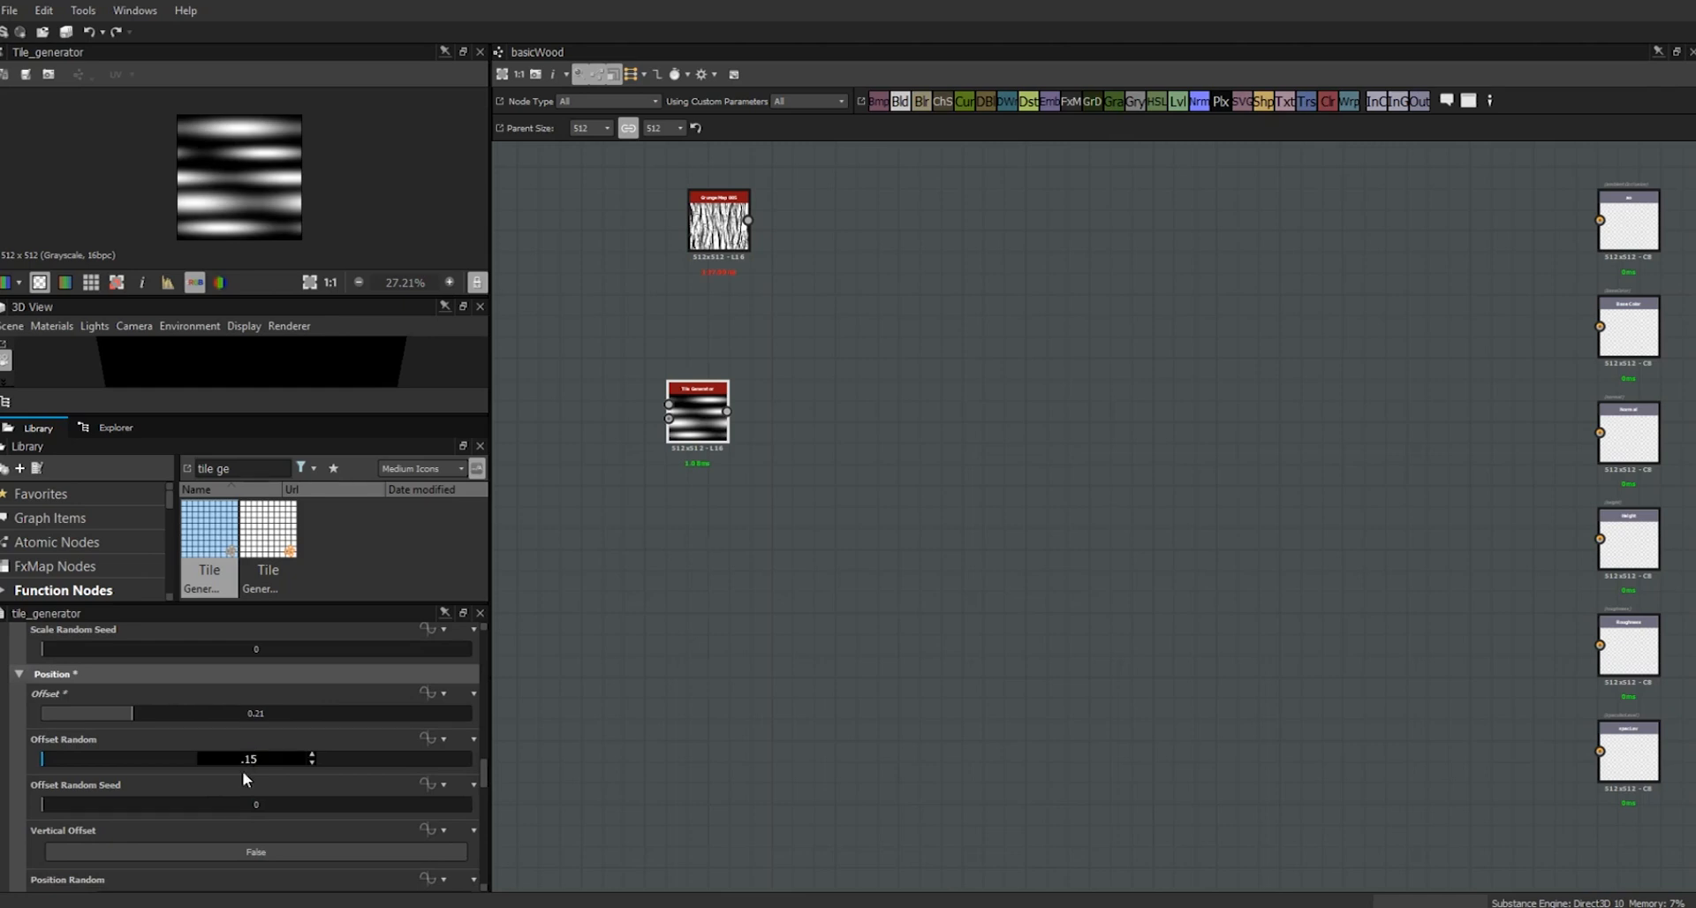
key(Return)
drag(115, 758, 192, 765)
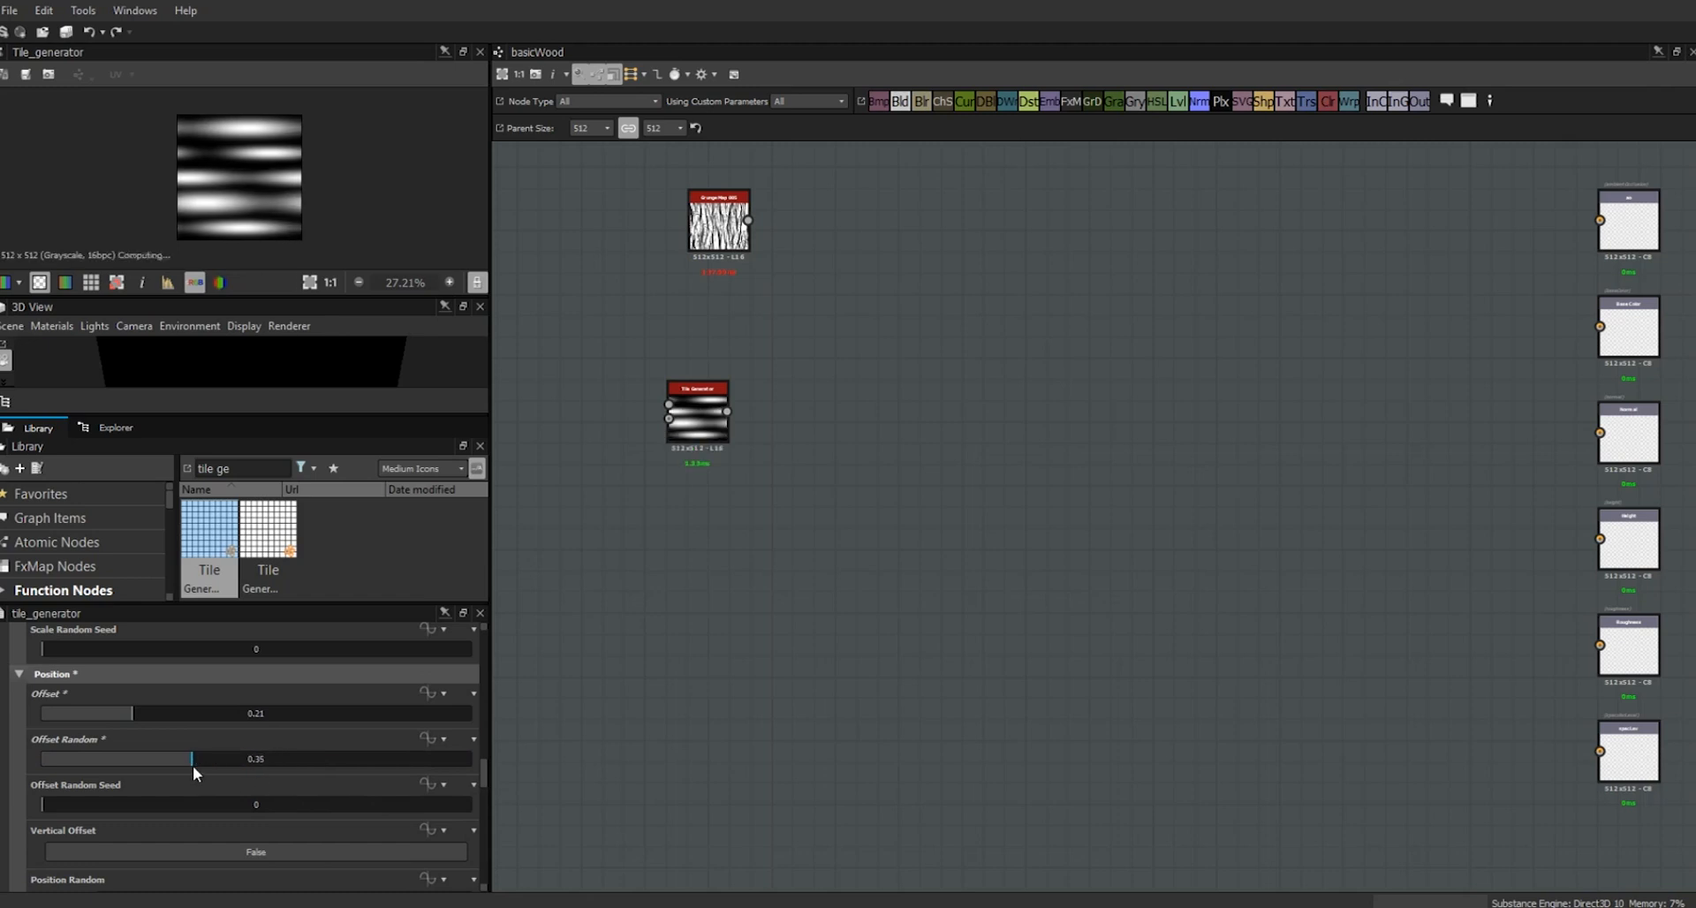
double_click(254, 758)
key(BackSpace)
text(.15)
key(Return)
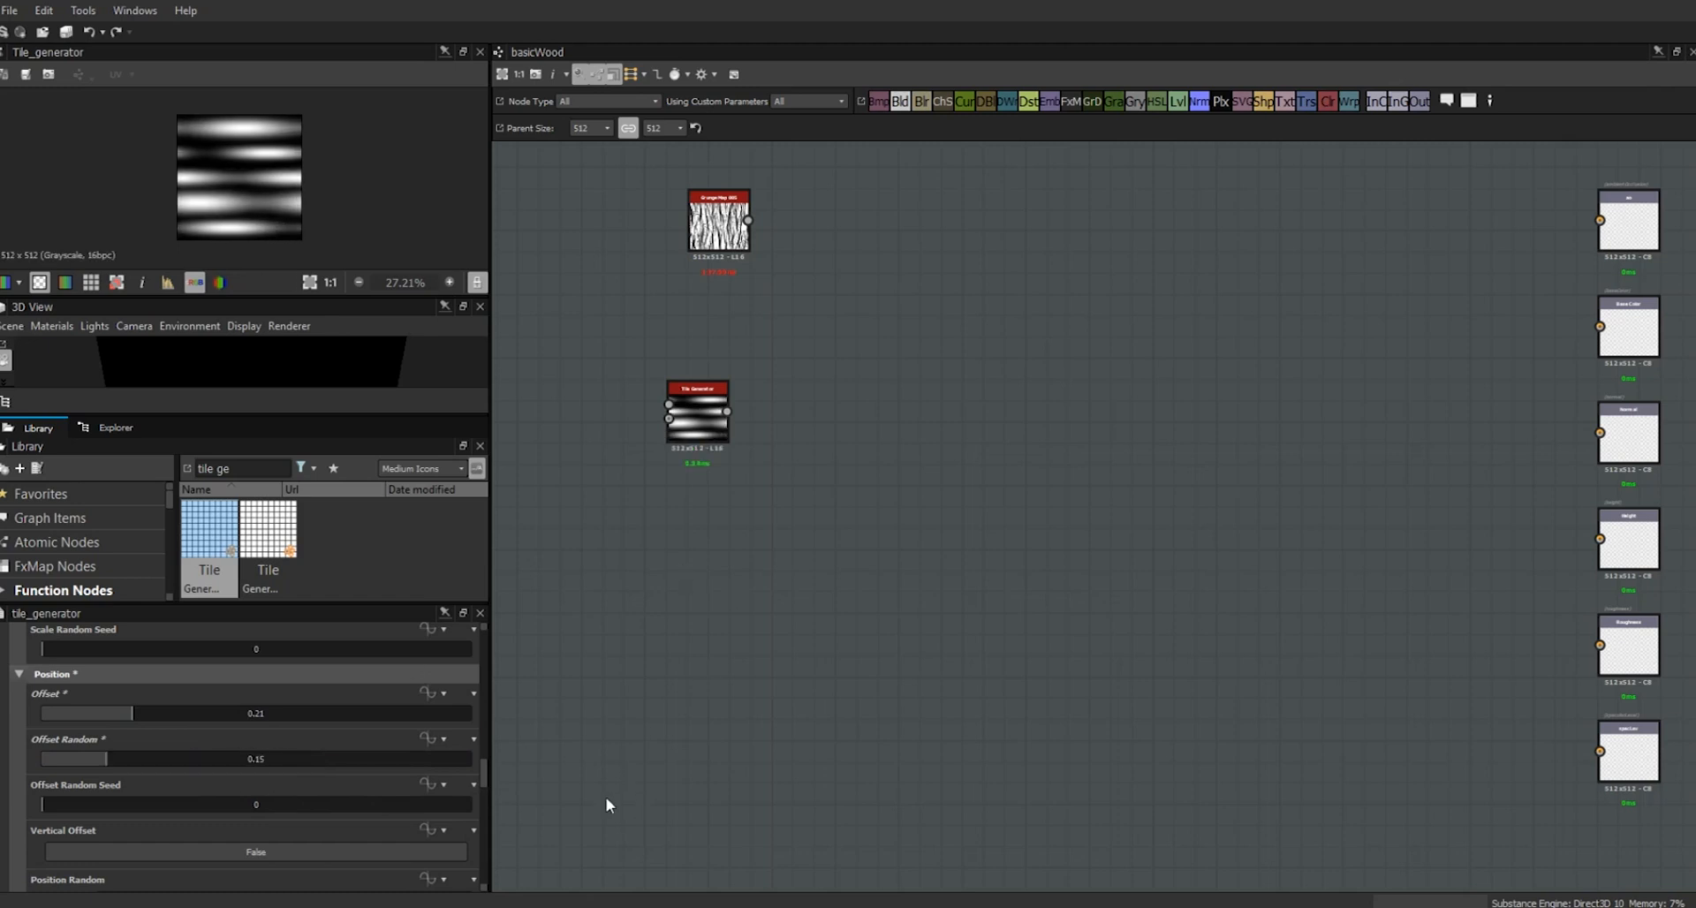
- Set the X Random value of the Tile Generator's Position Random to 0.45
drag(484, 774, 484, 793)
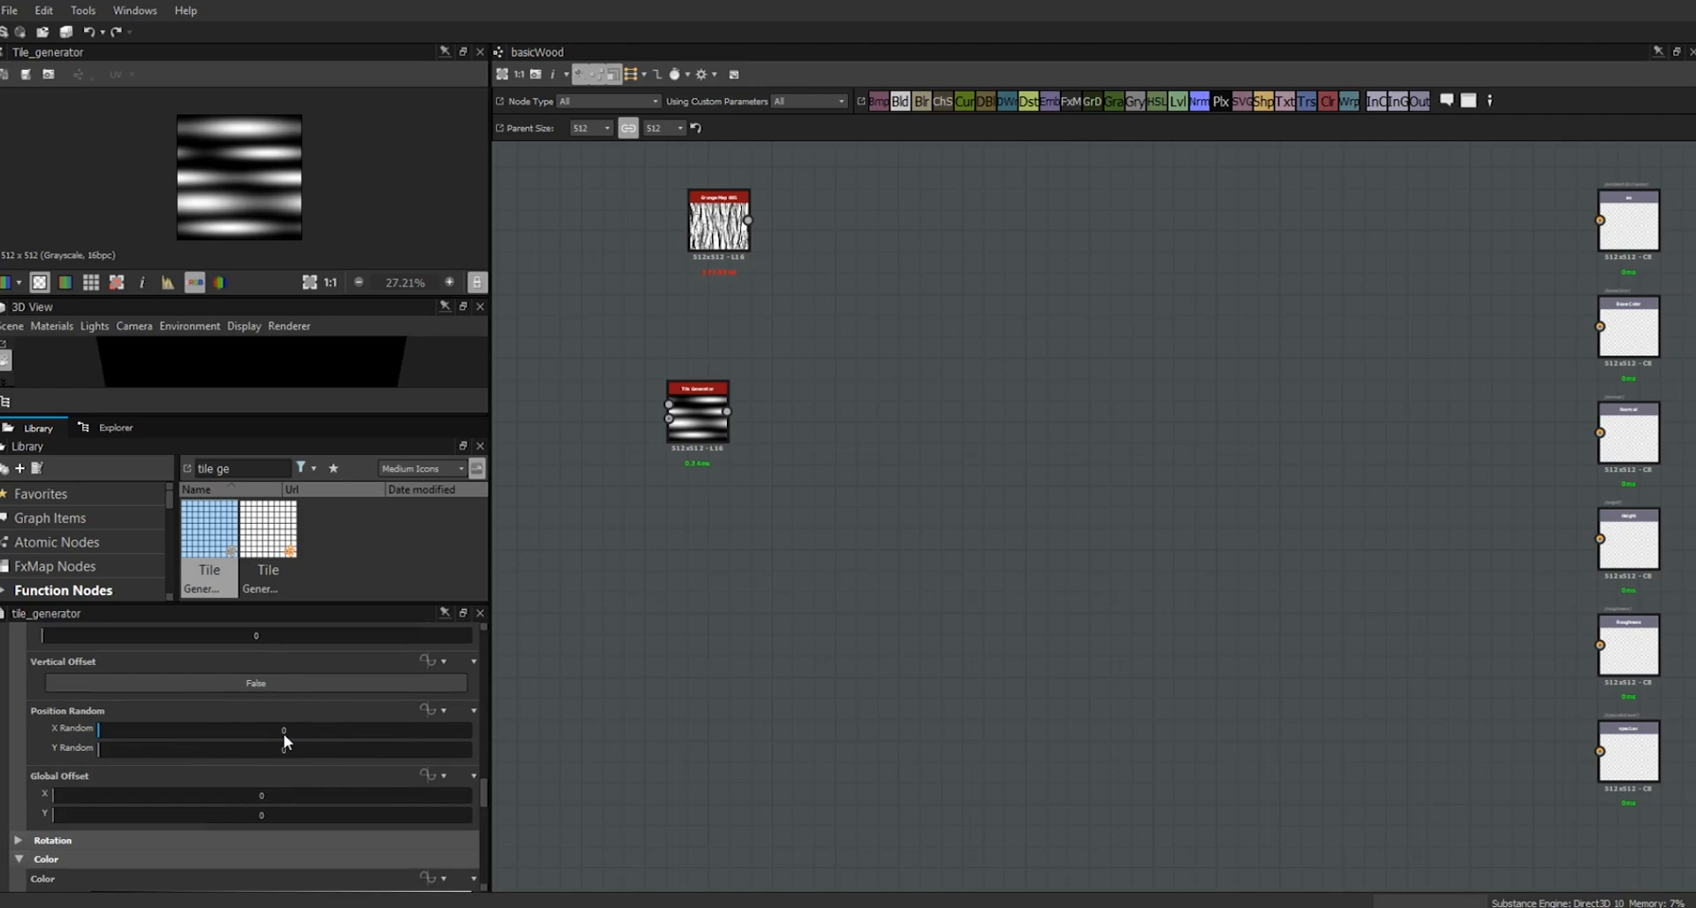
text(.45)
key(Return)
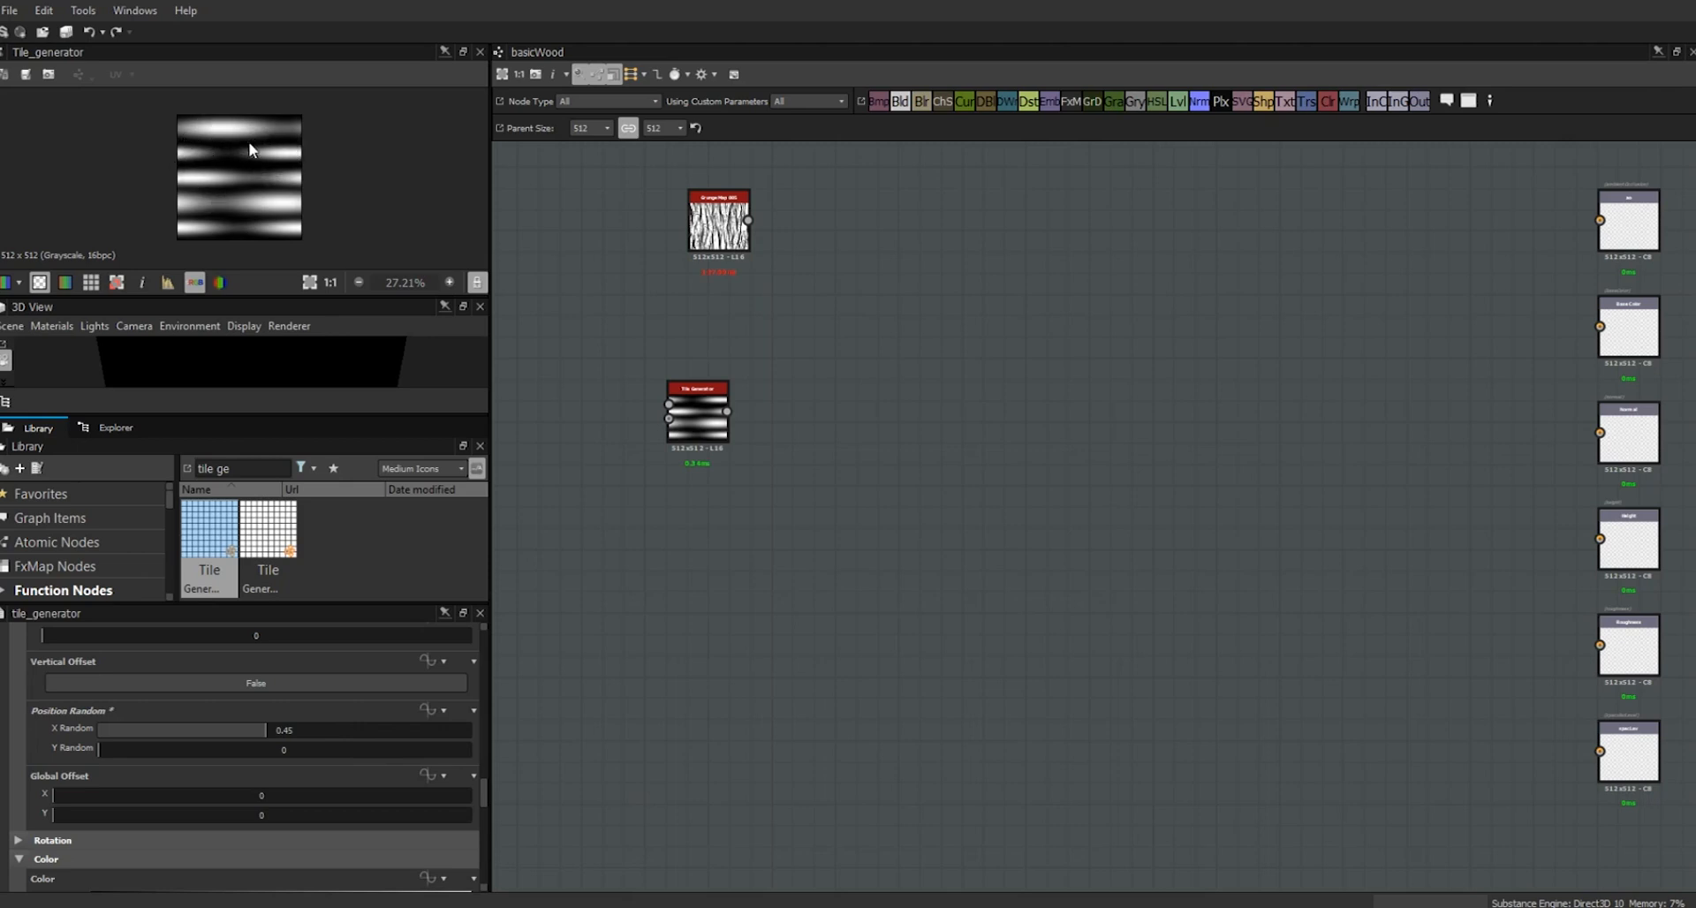
- Move the Tile Generator closer to the Grunge Map node, then find Gaussian Noise in the library and place it below
drag(698, 406, 677, 374)
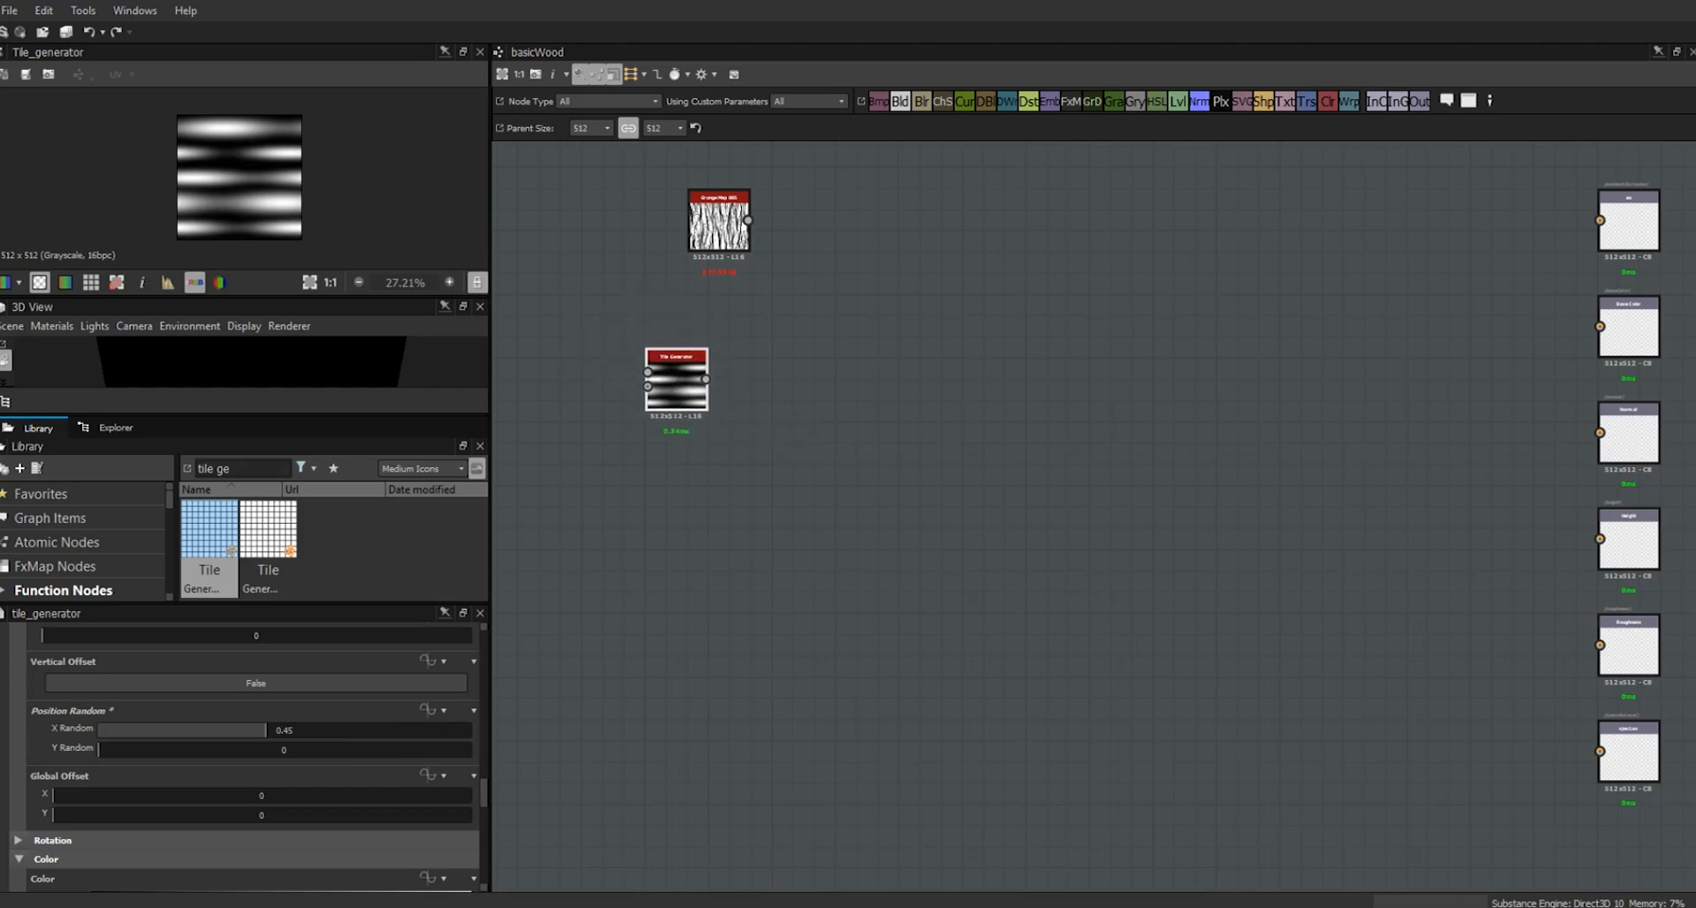
mouse_move(691, 397)
mouse_down()
mouse_move(689, 353)
mouse_move(677, 376)
mouse_up()
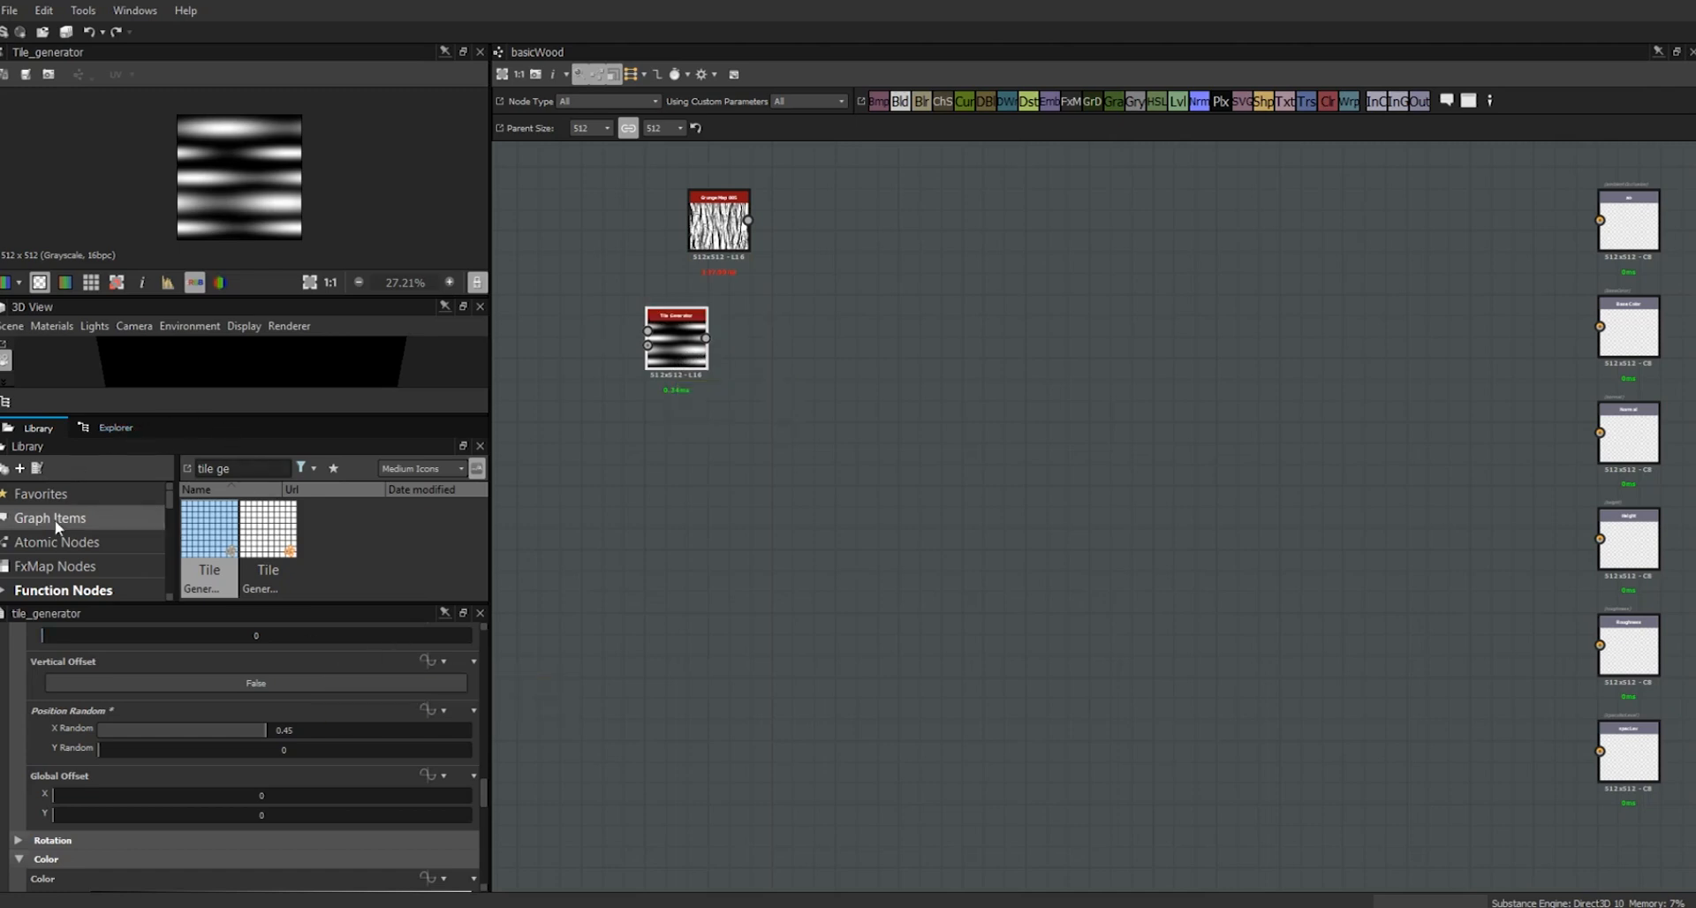
drag(263, 468, 146, 444)
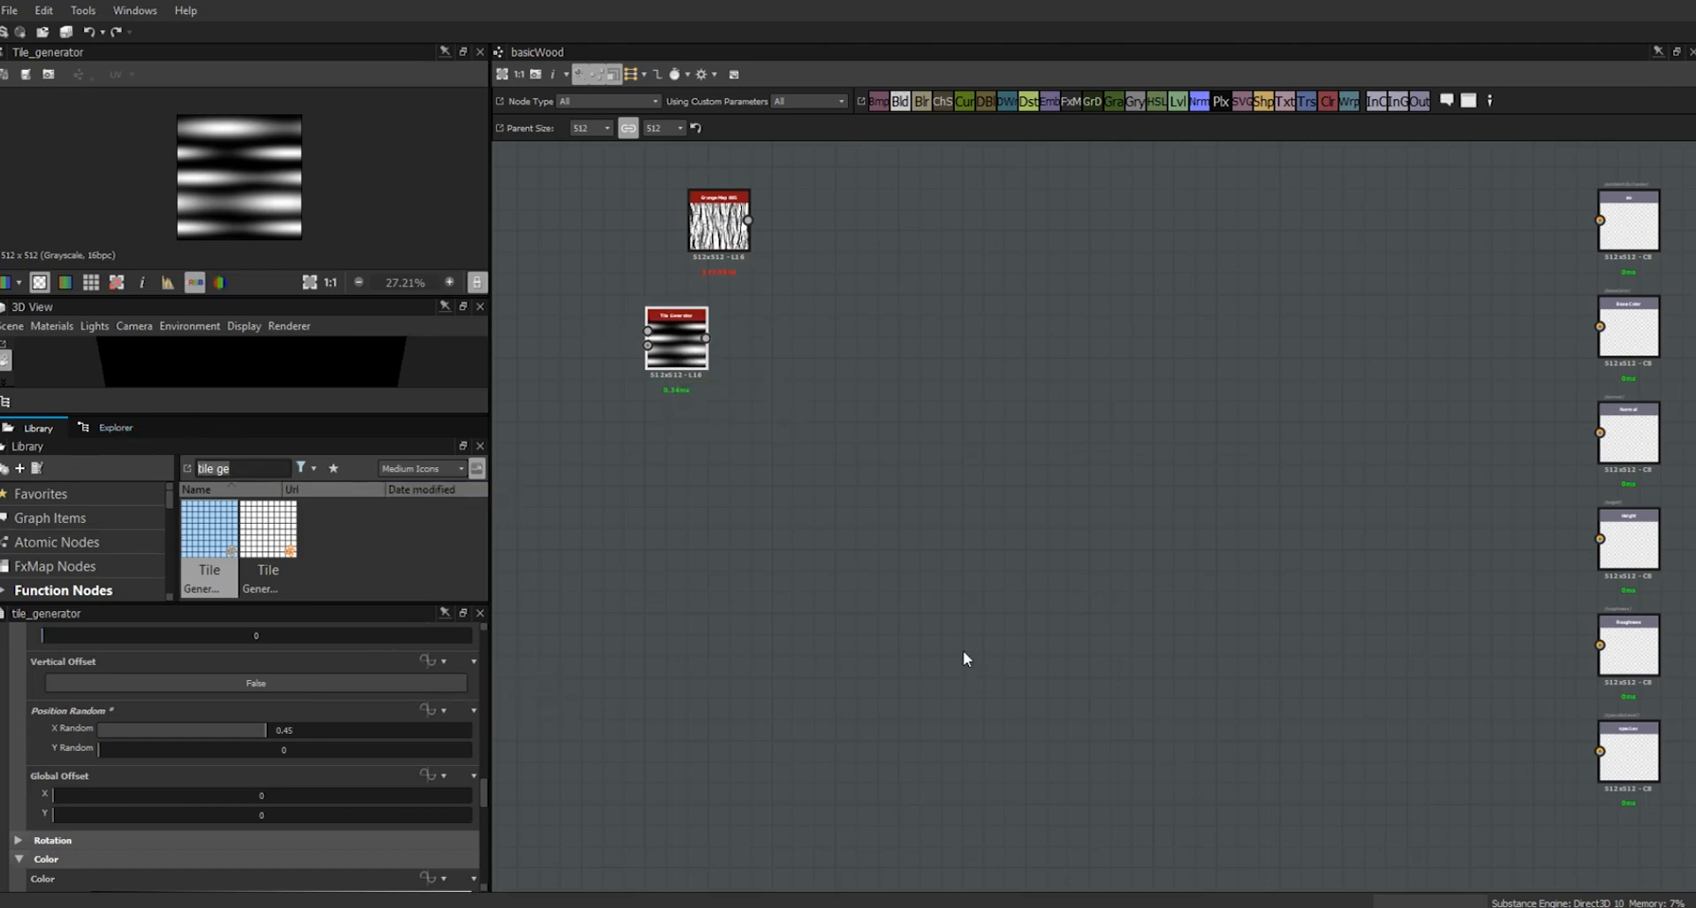
text(gauss)
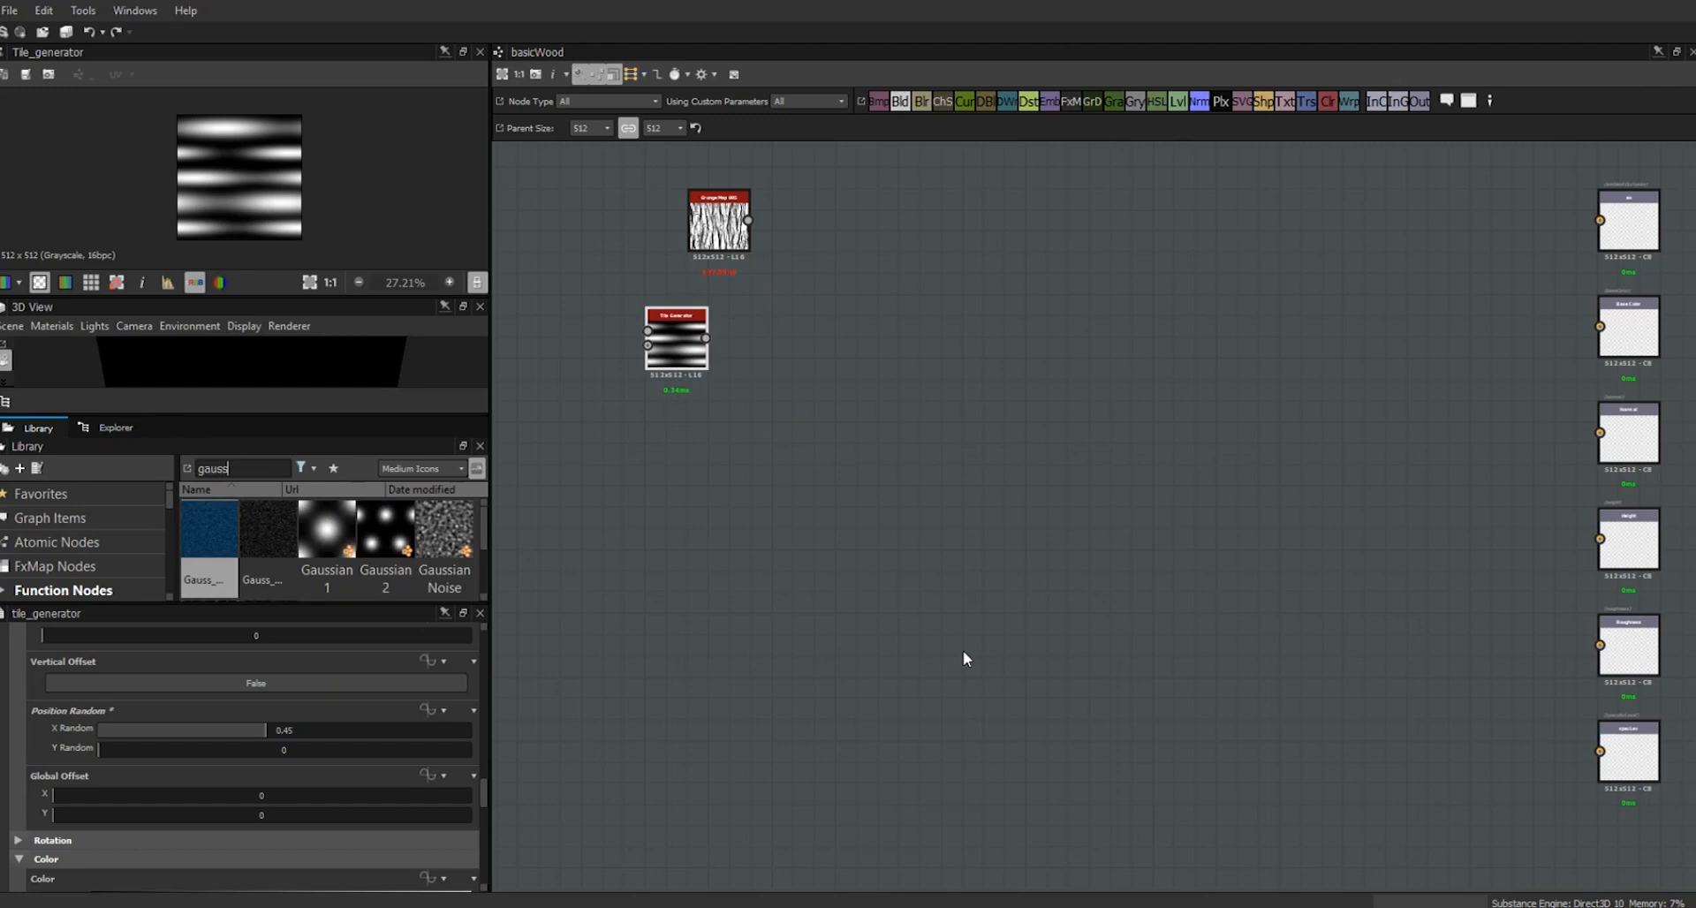
text(i)
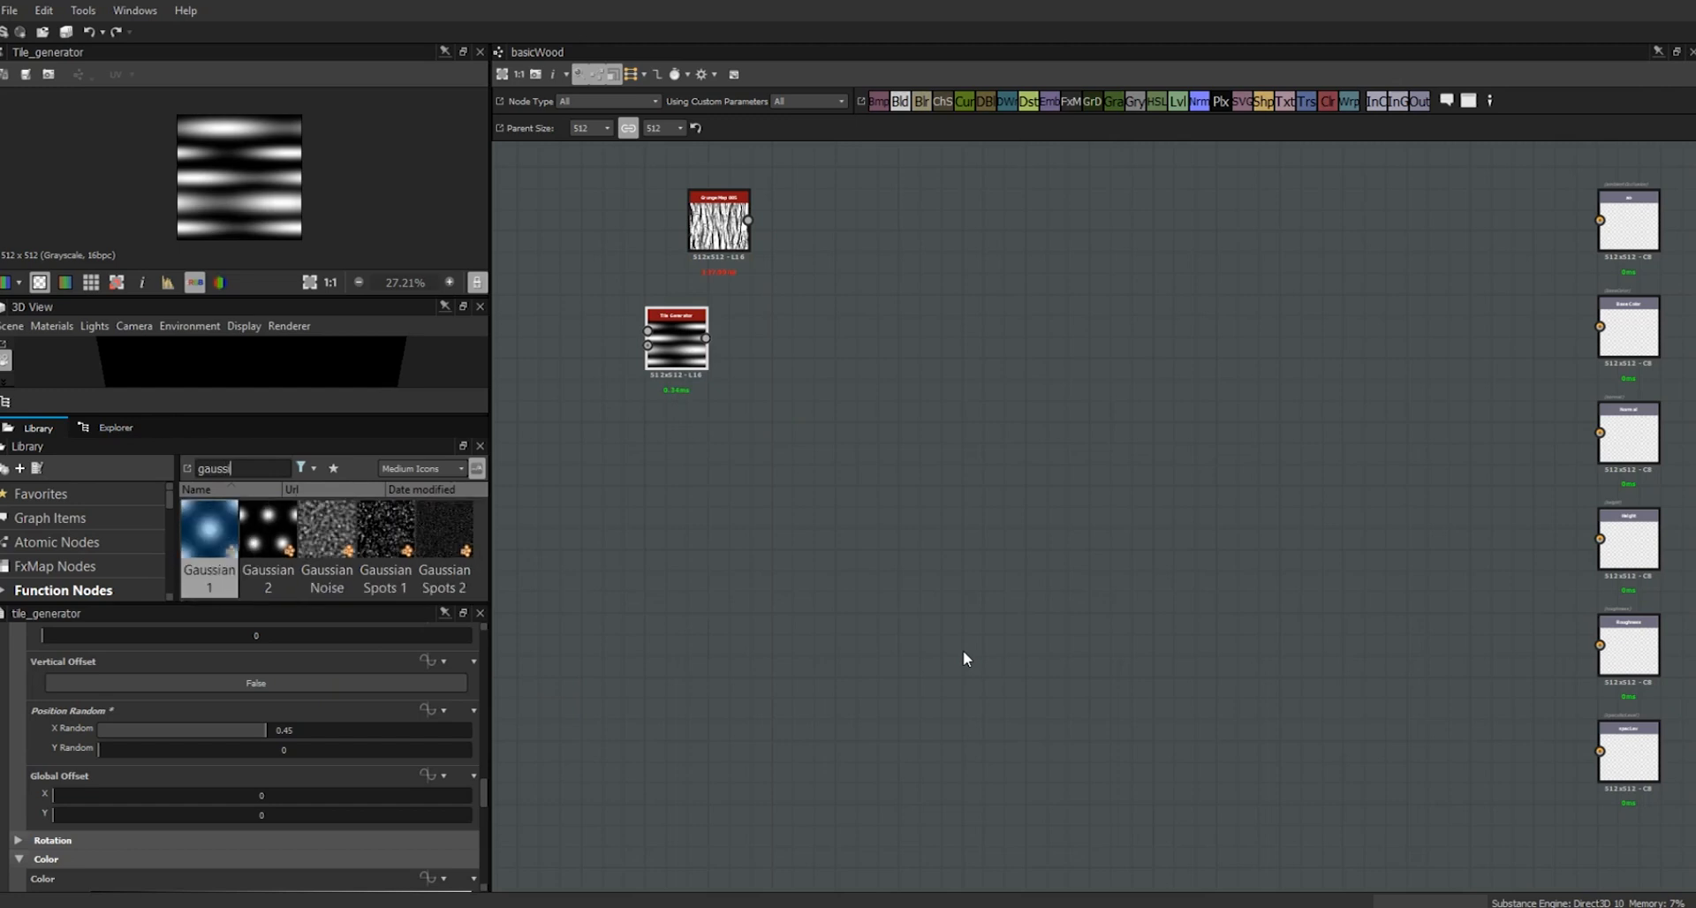
drag(327, 530, 624, 494)
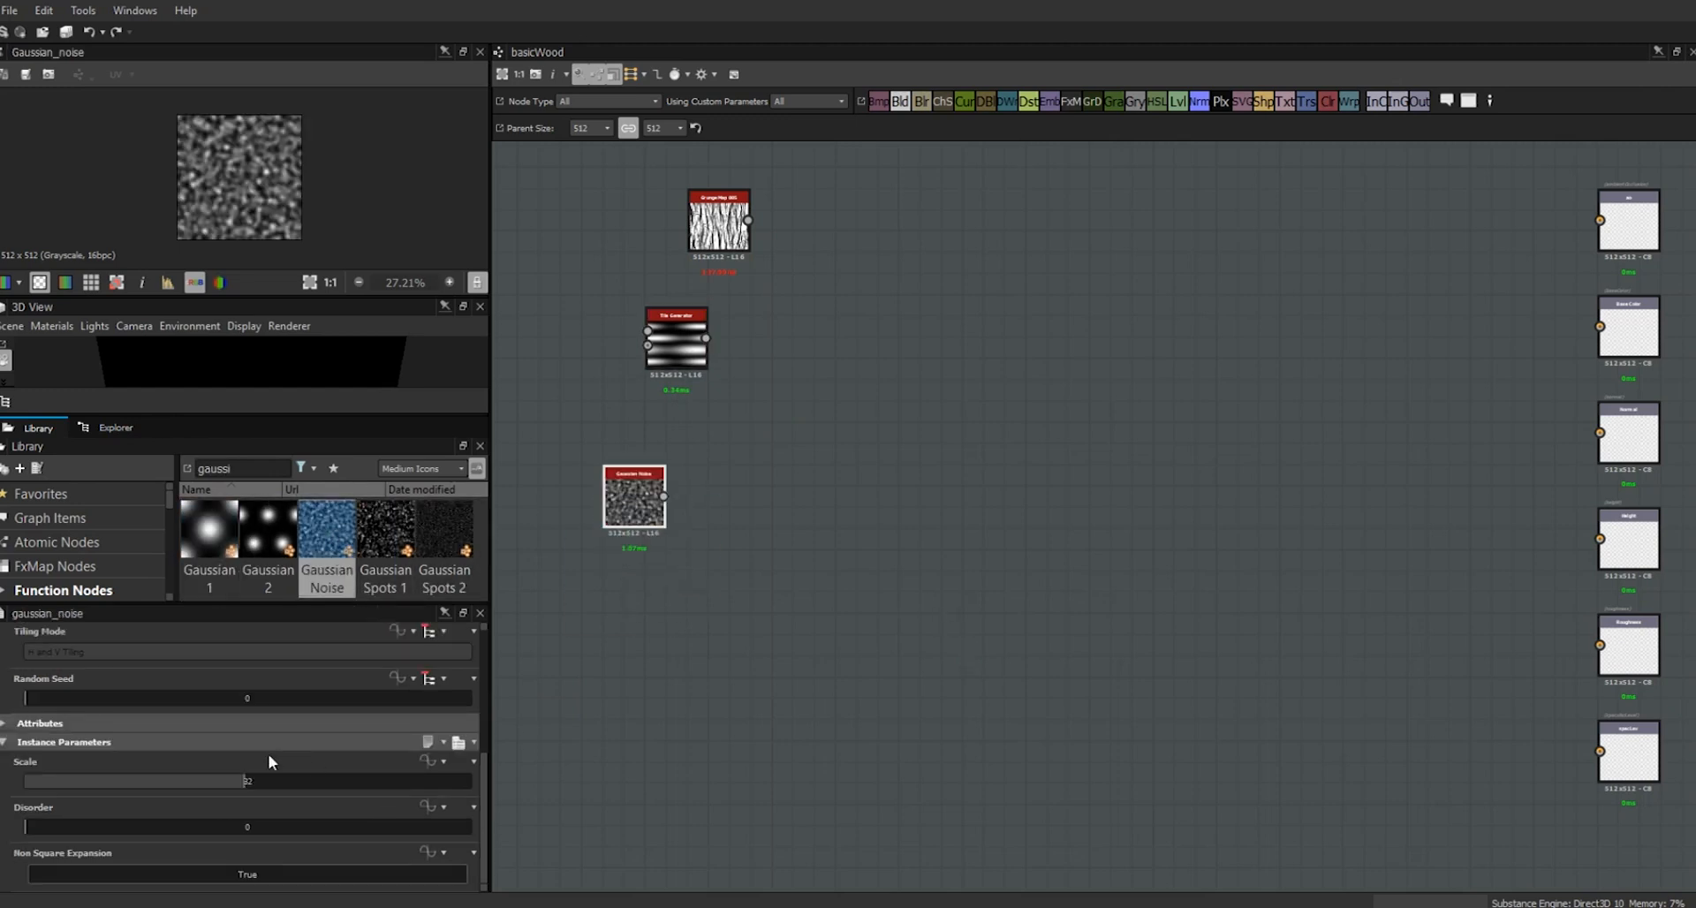
- Lower the Gaussian Noise's Scale for larger blobs and align the node directly beneath the Tile Generator
double_click(248, 782)
key(Return)
drag(665, 502, 686, 493)
- Add a Warp node, feeding the Tile Generator into its main input and the Gaussian Noise into its gradient input
drag(1349, 101, 845, 418)
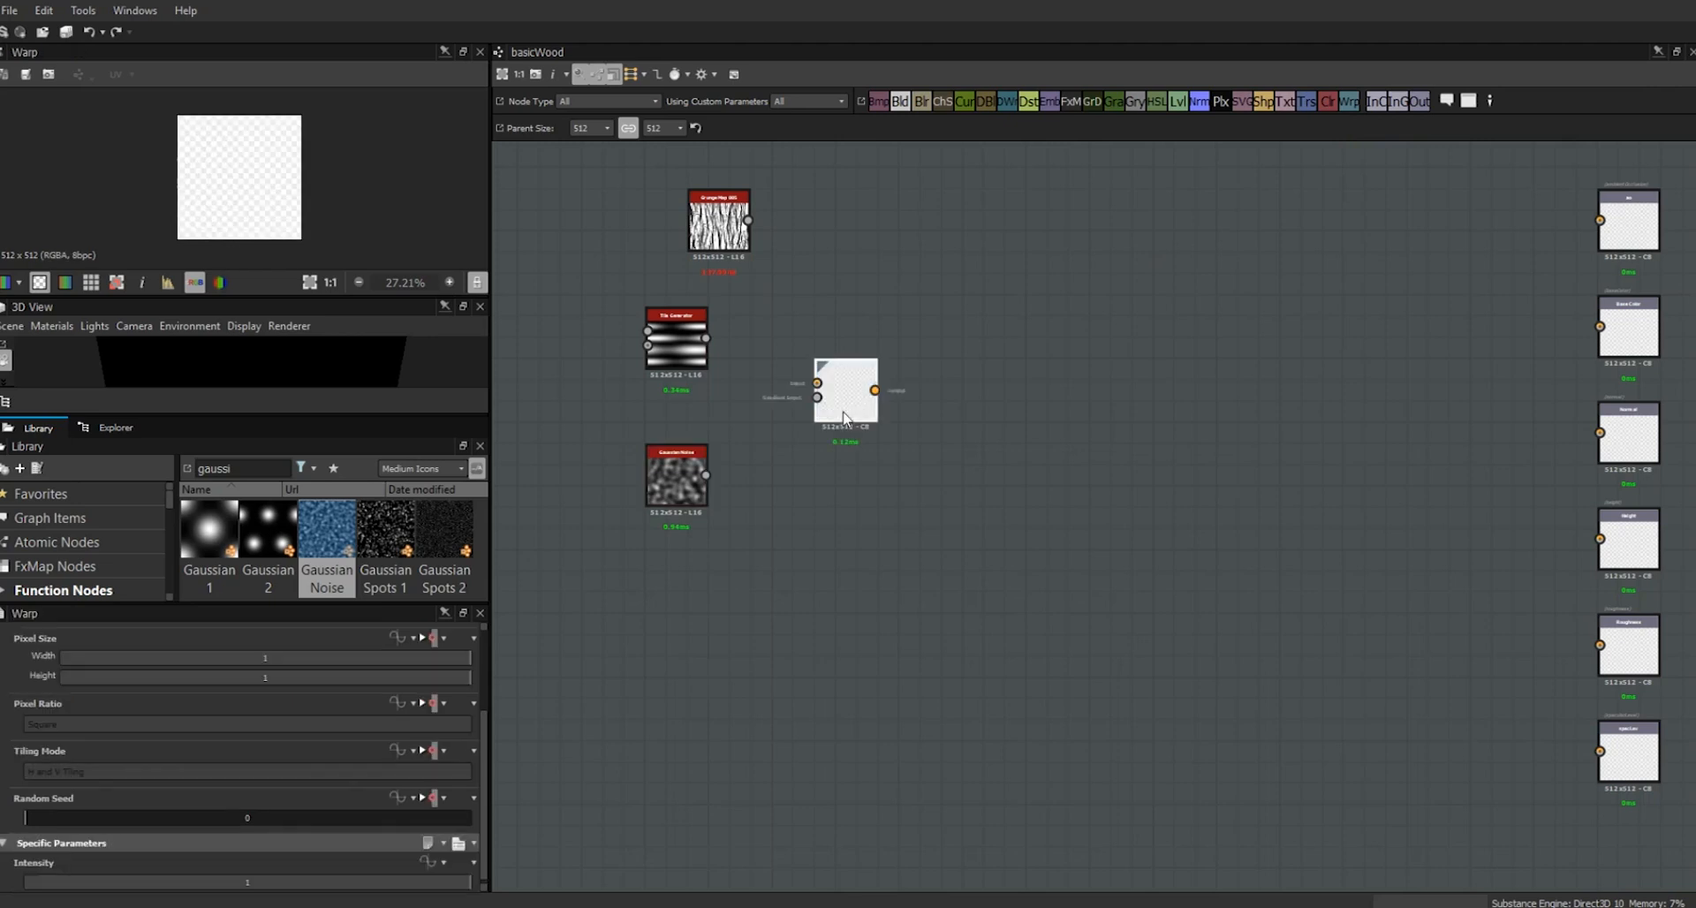
drag(706, 338, 707, 478)
scroll(221, 183, up, 1)
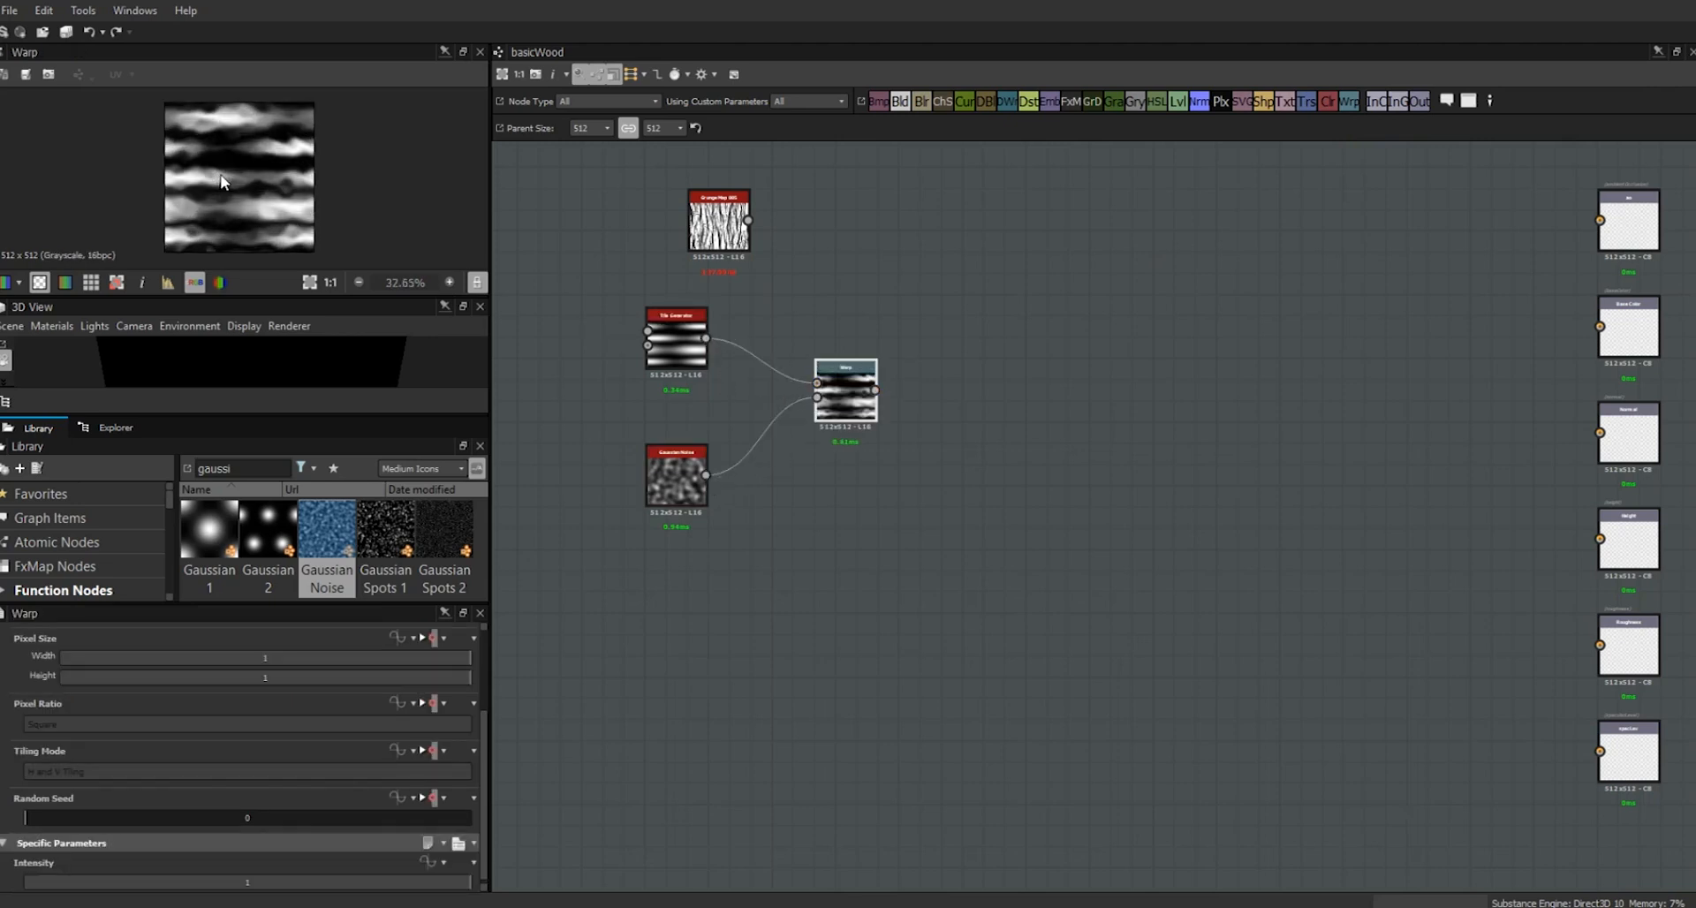
- Reduce the Warp node's Intensity to 0.15
scroll(221, 182, up, 2)
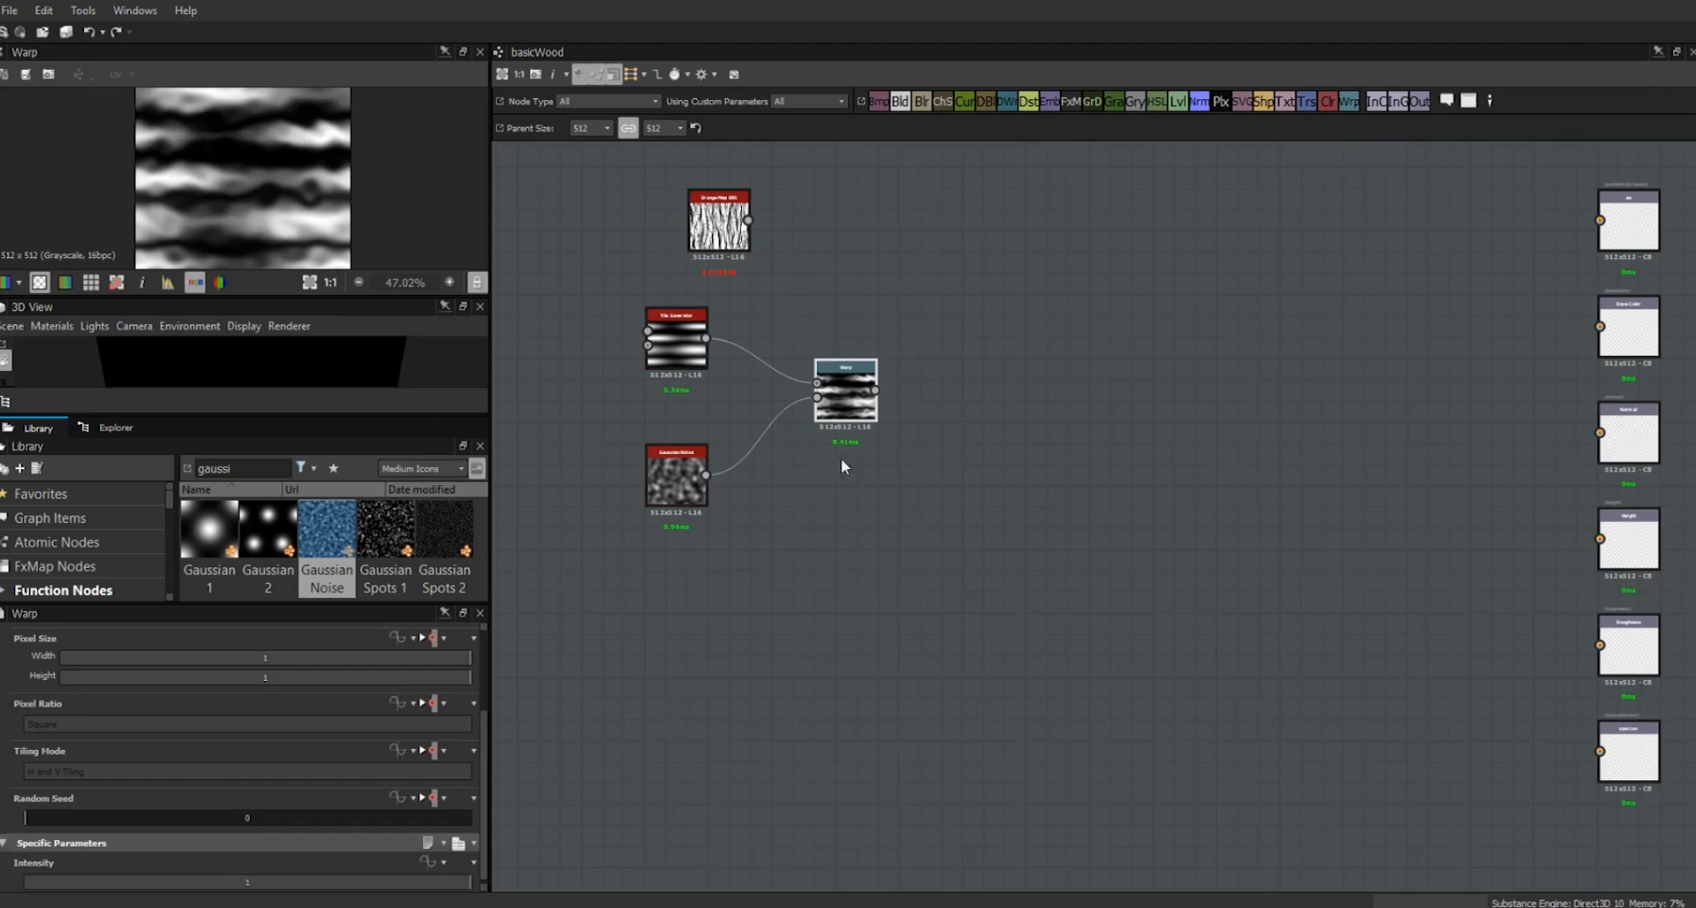
drag(485, 818, 485, 829)
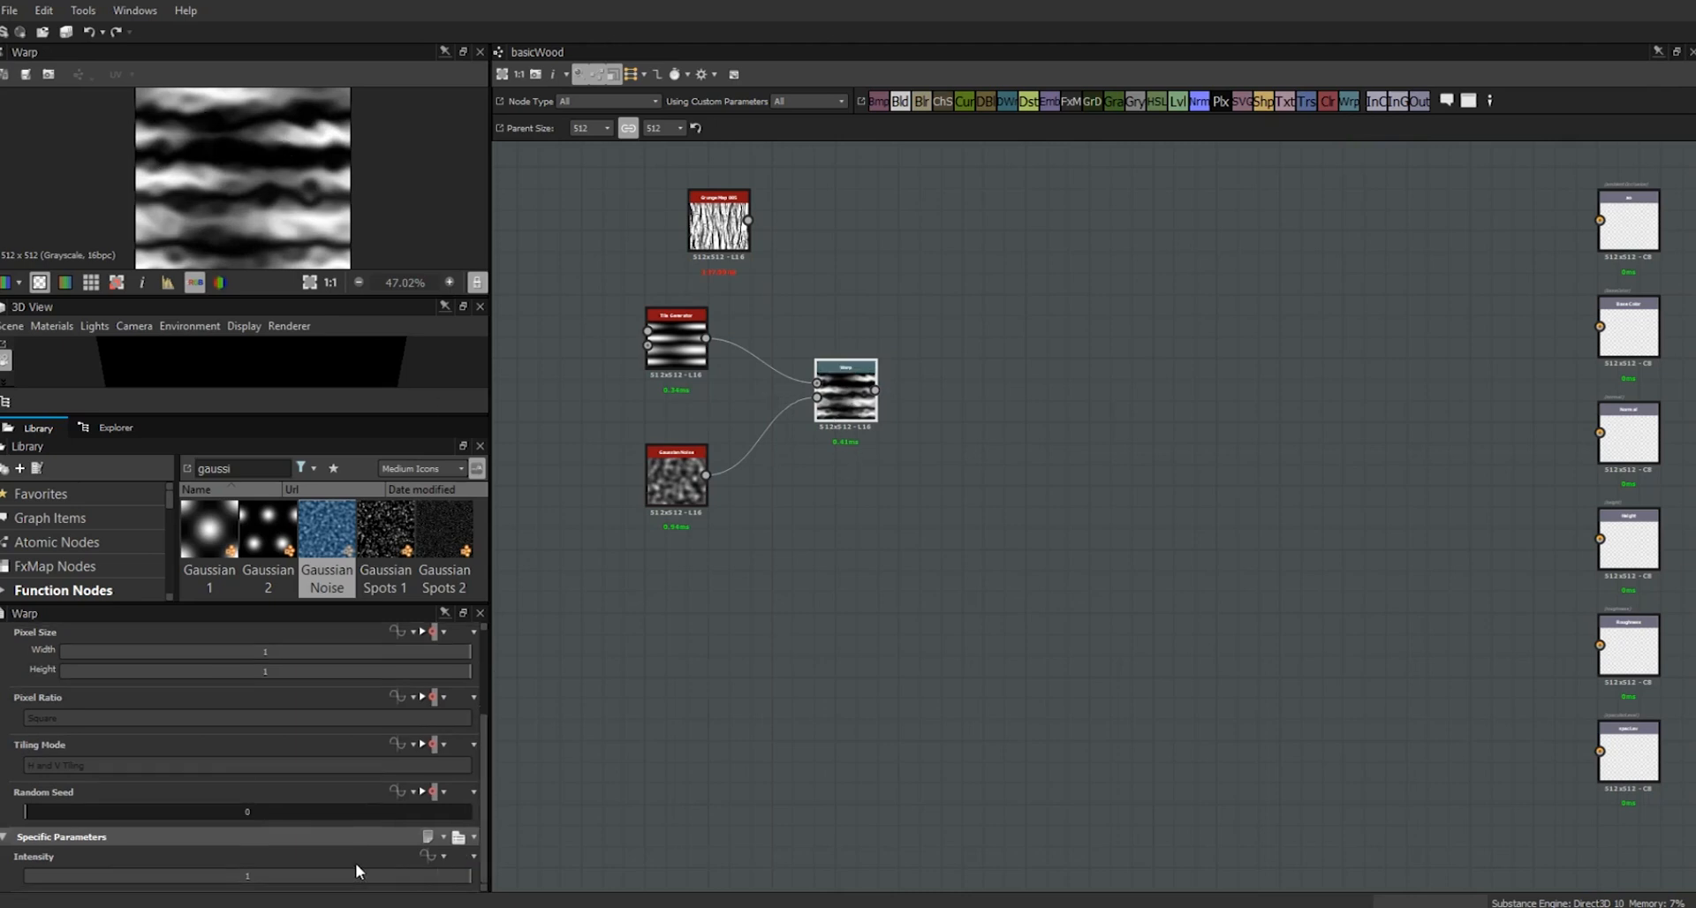
drag(412, 868, 91, 895)
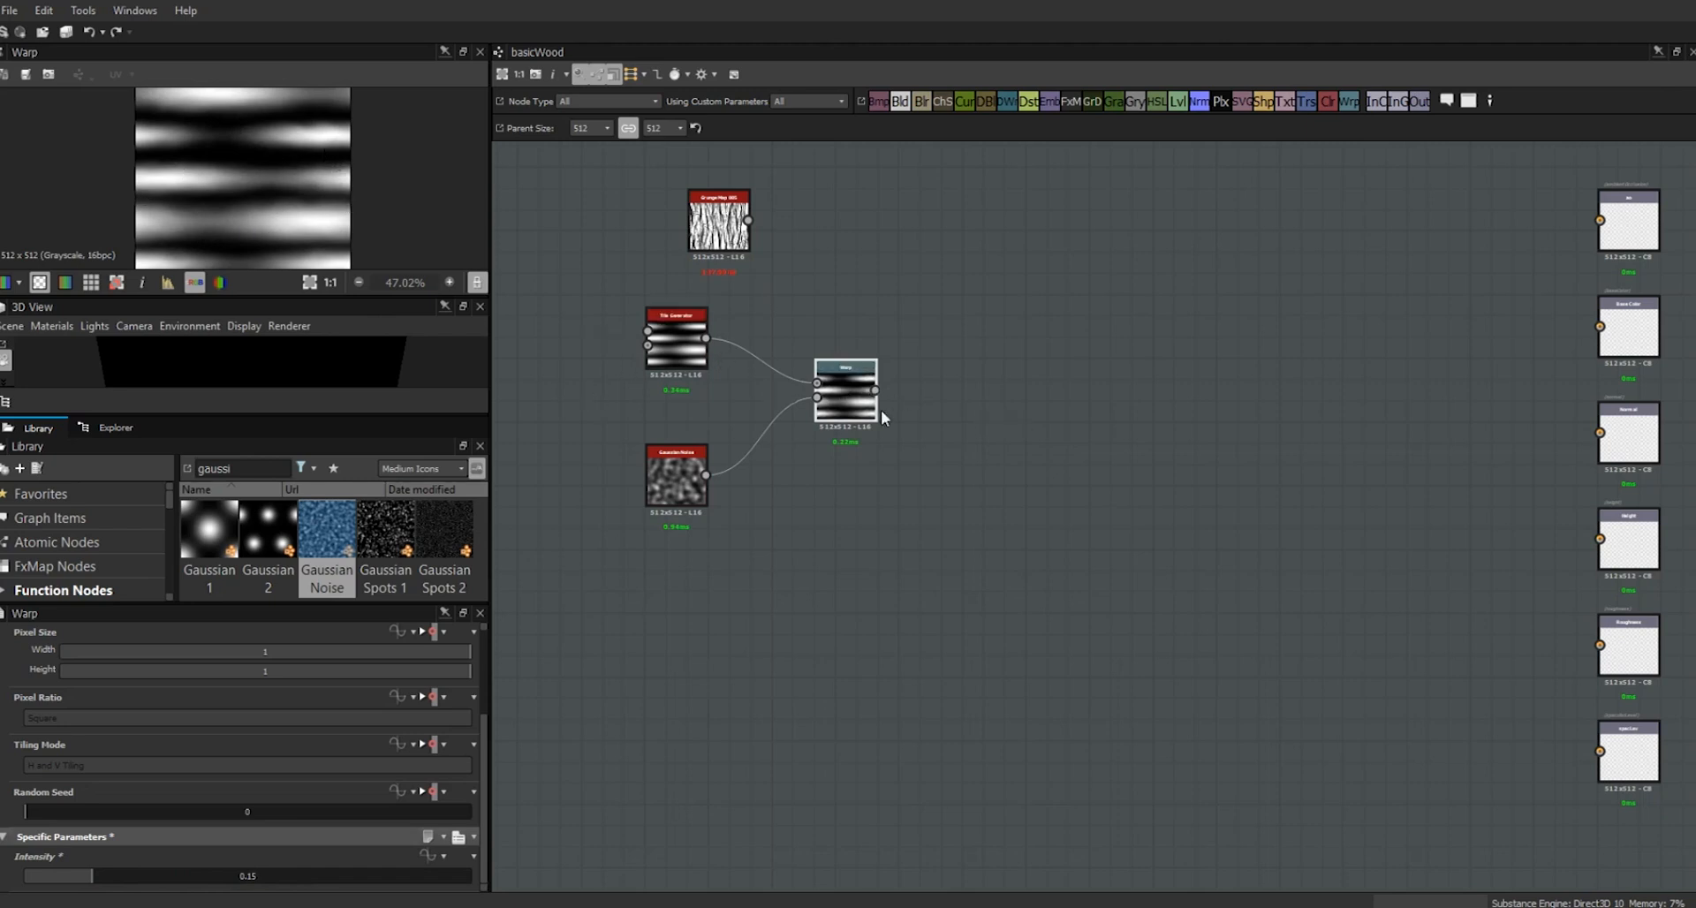
- Move the Grunge Map 005 node out of the way and place a Clouds 2 node from the library above the Warp node
drag(848, 407, 827, 427)
drag(723, 227, 1061, 184)
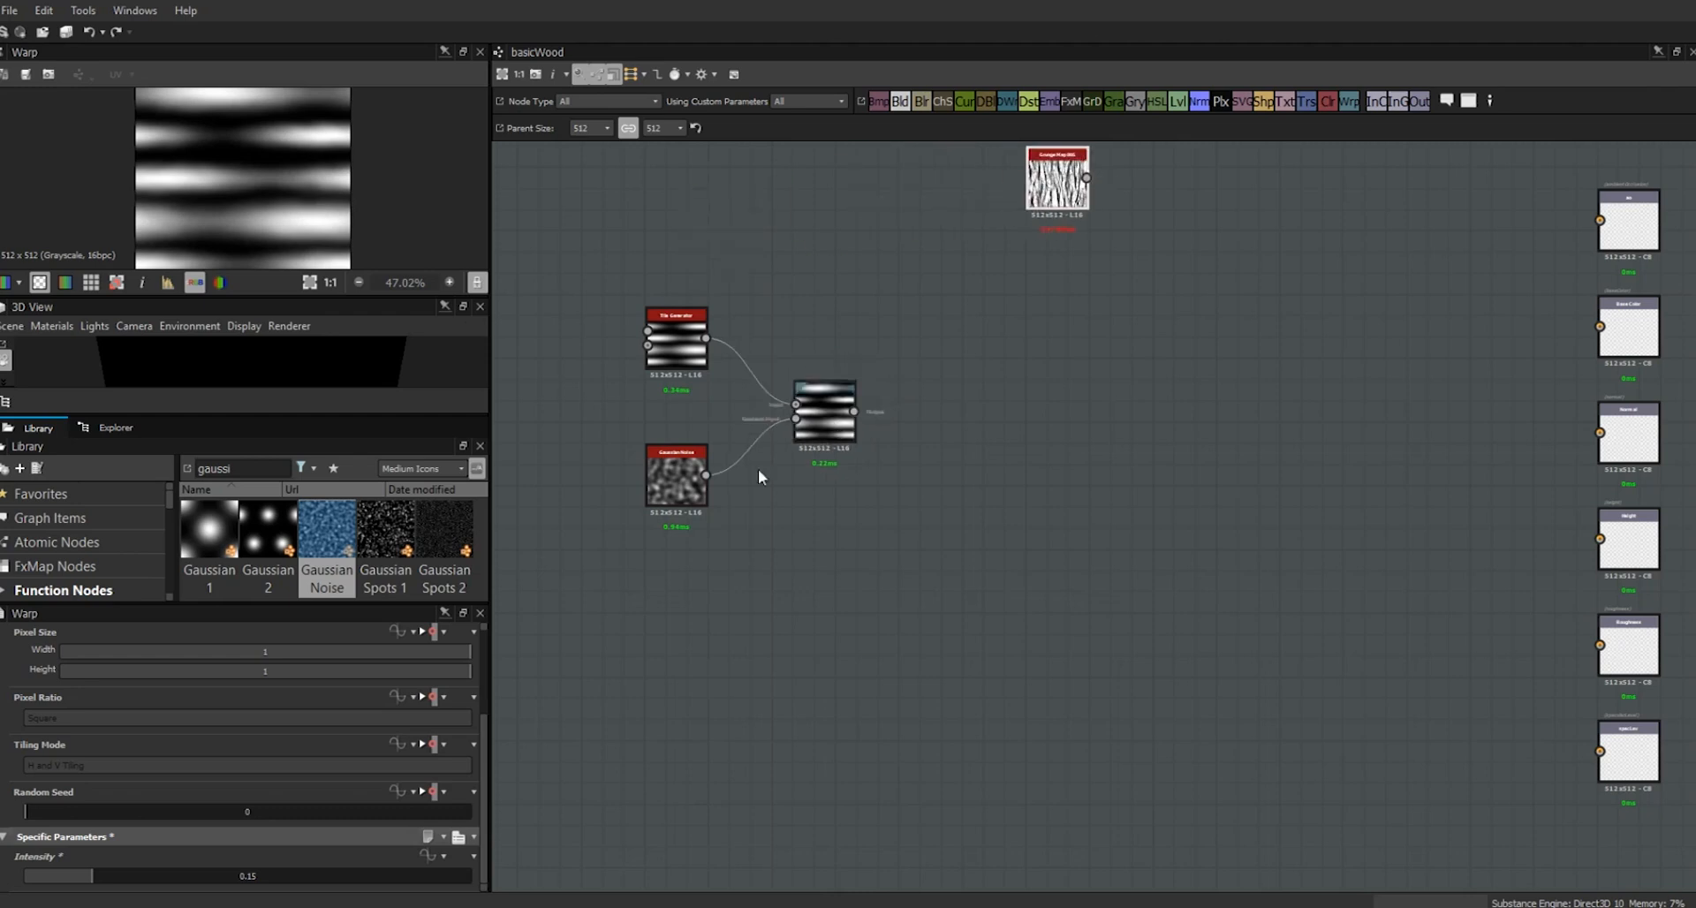
double_click(272, 471)
text(c)
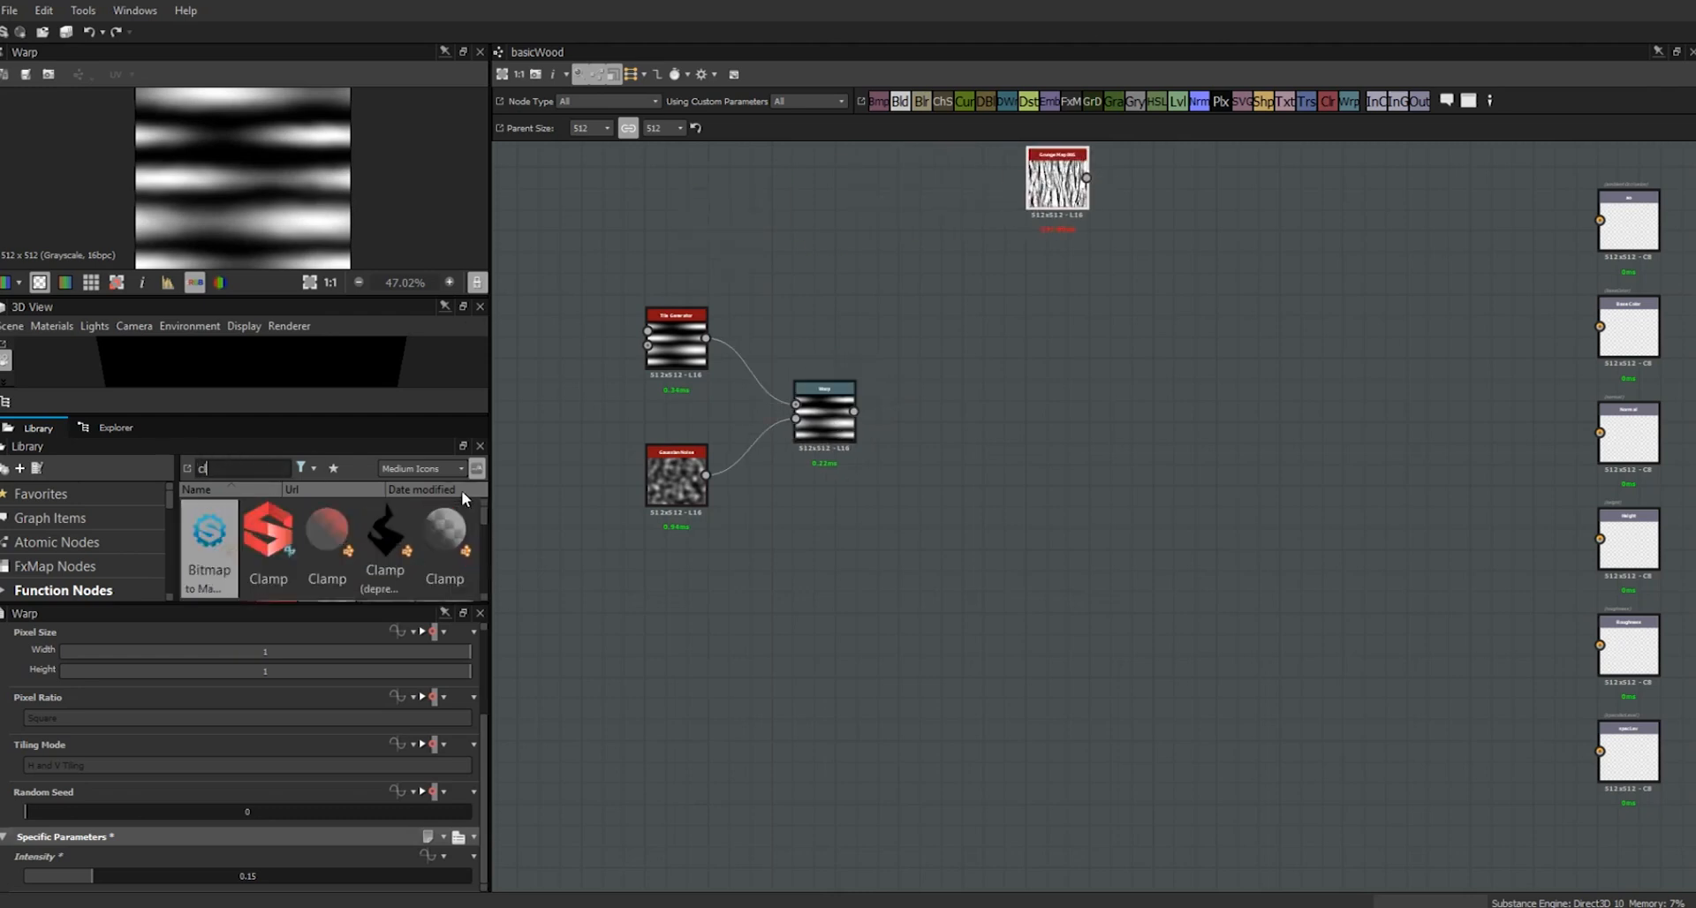
text(louds)
drag(267, 530, 890, 252)
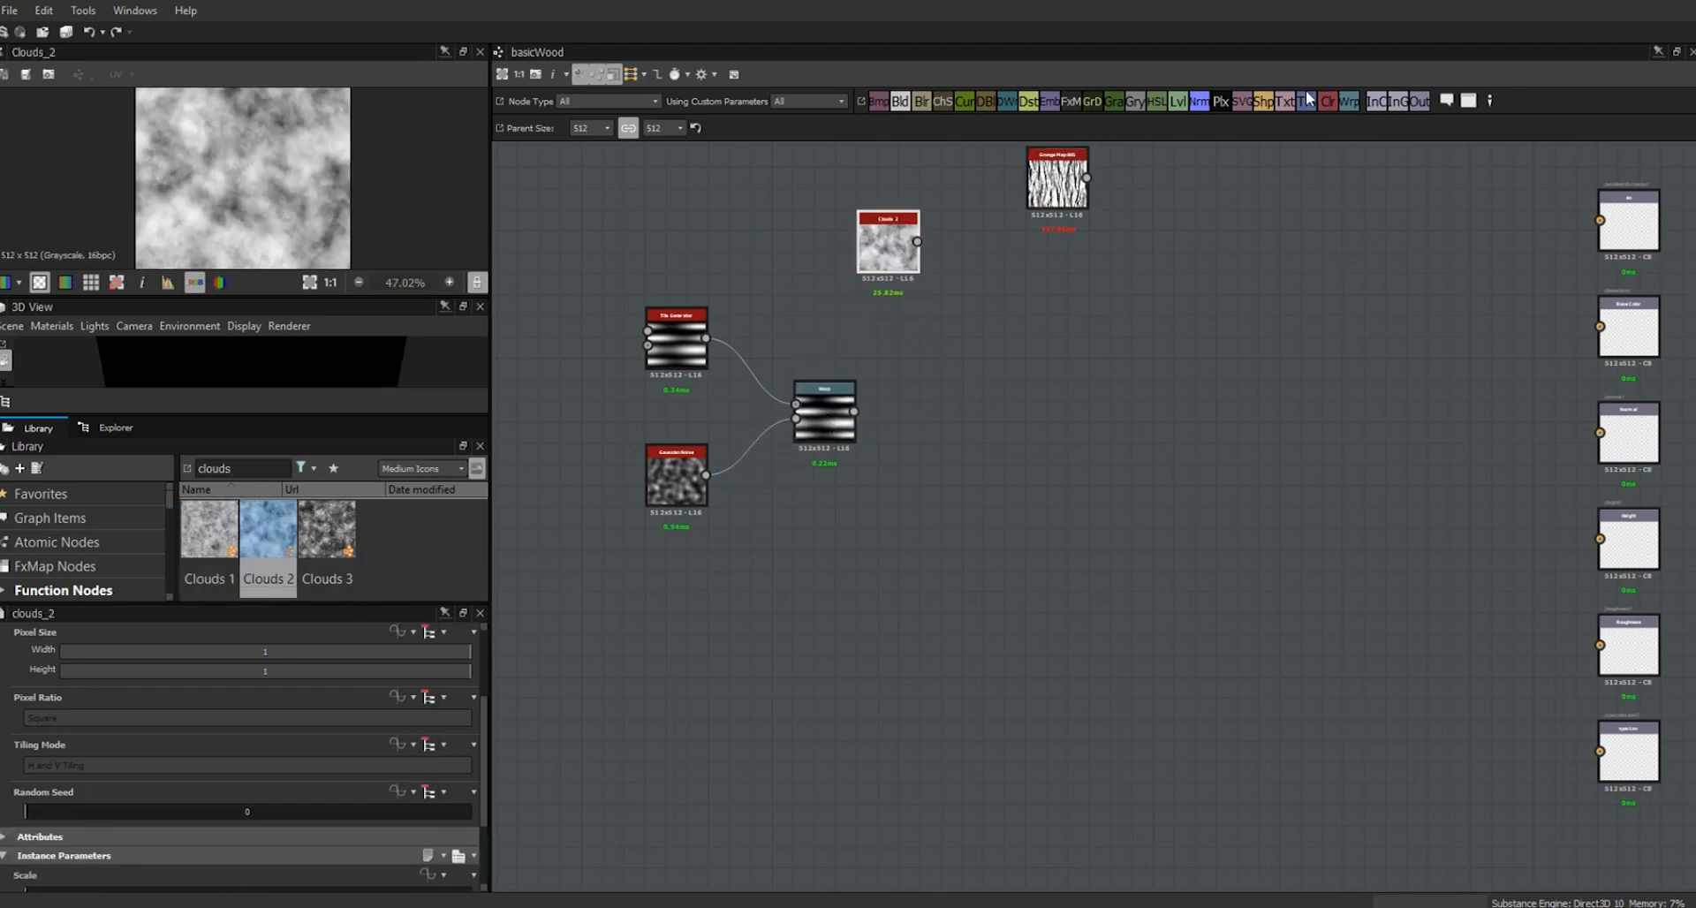
- Add a second Warp node with Clouds 2 as its main input and the first Warp as its gradient input
drag(1349, 104, 1026, 348)
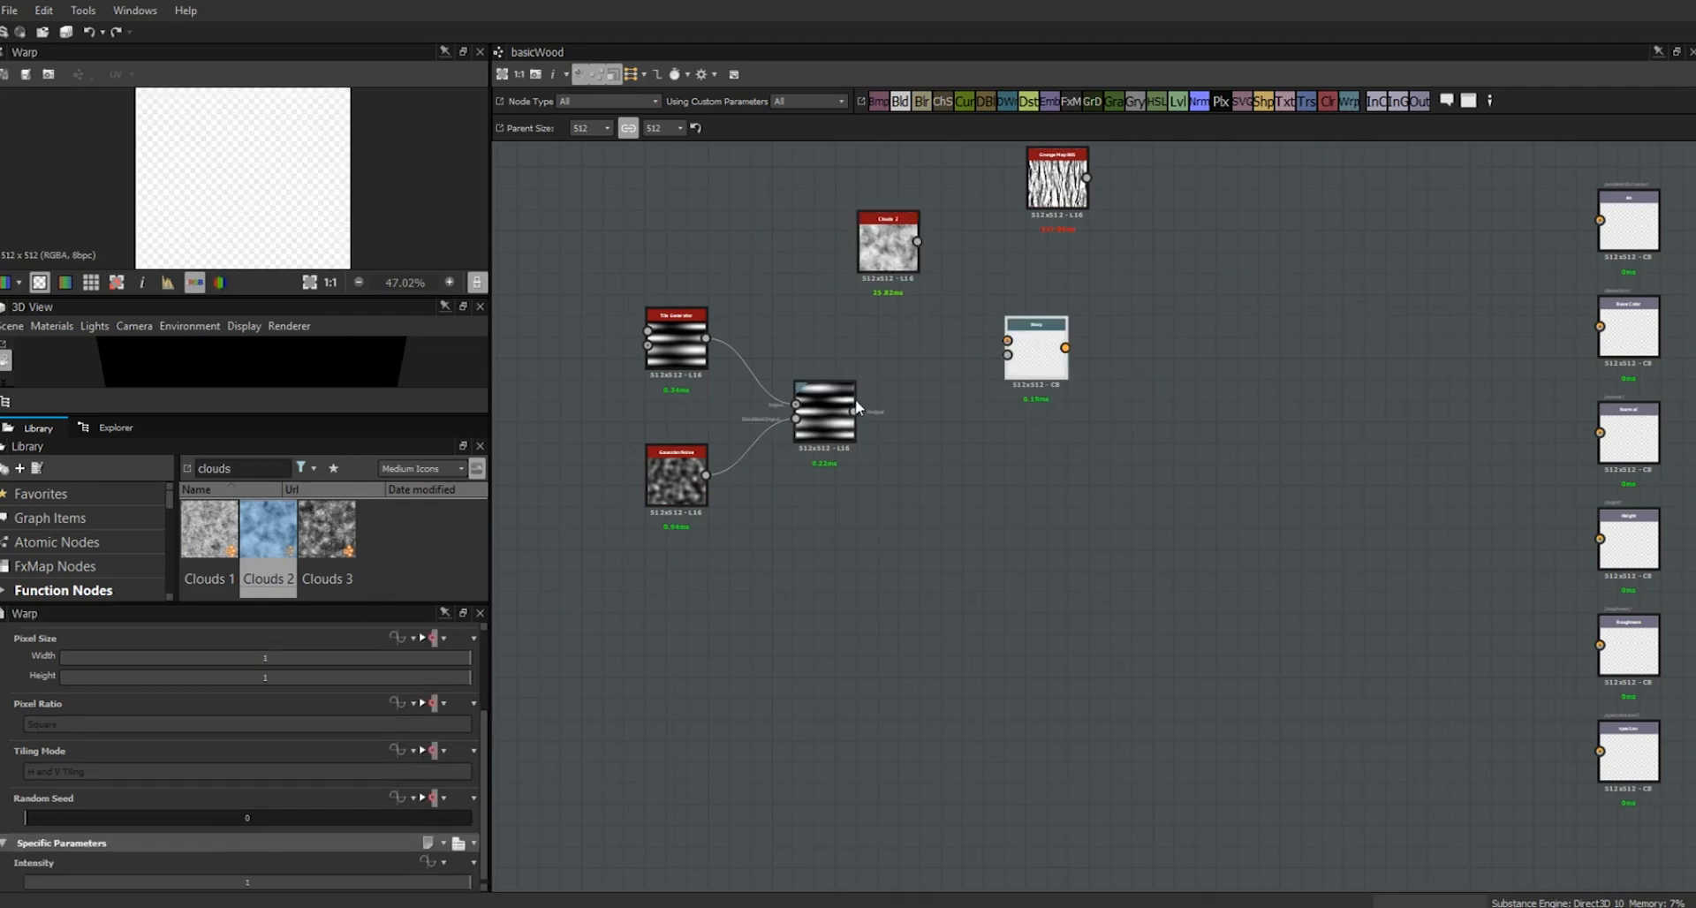
drag(853, 411, 1008, 354)
drag(918, 242, 971, 346)
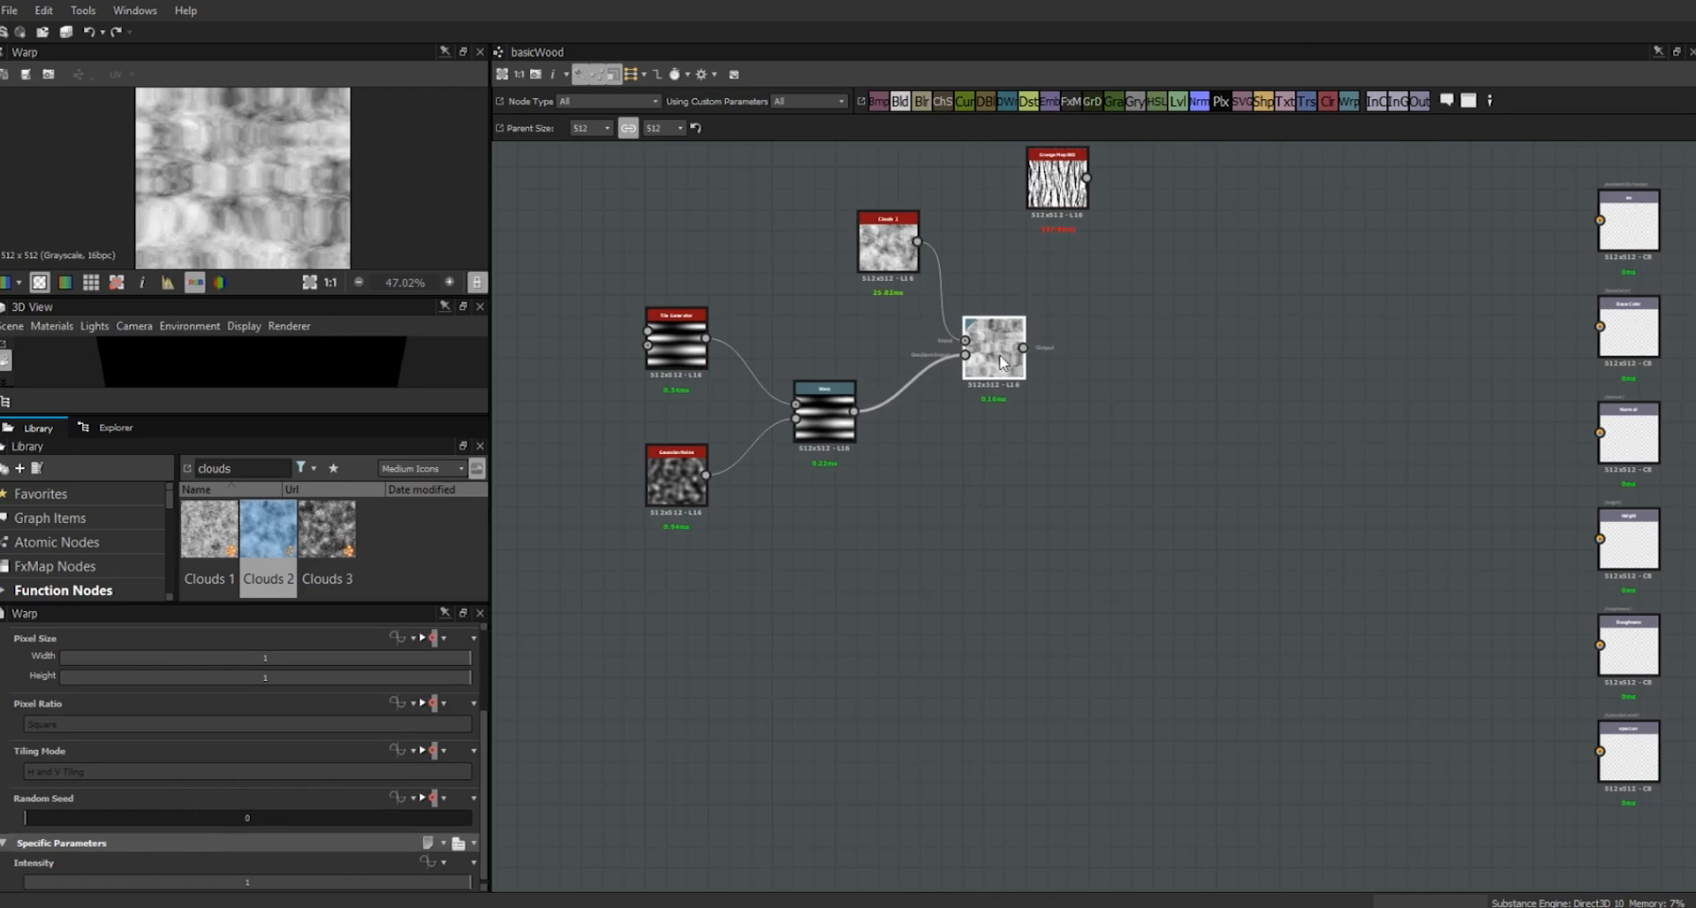
- Set the second Warp node's Intensity to 4
double_click(248, 882)
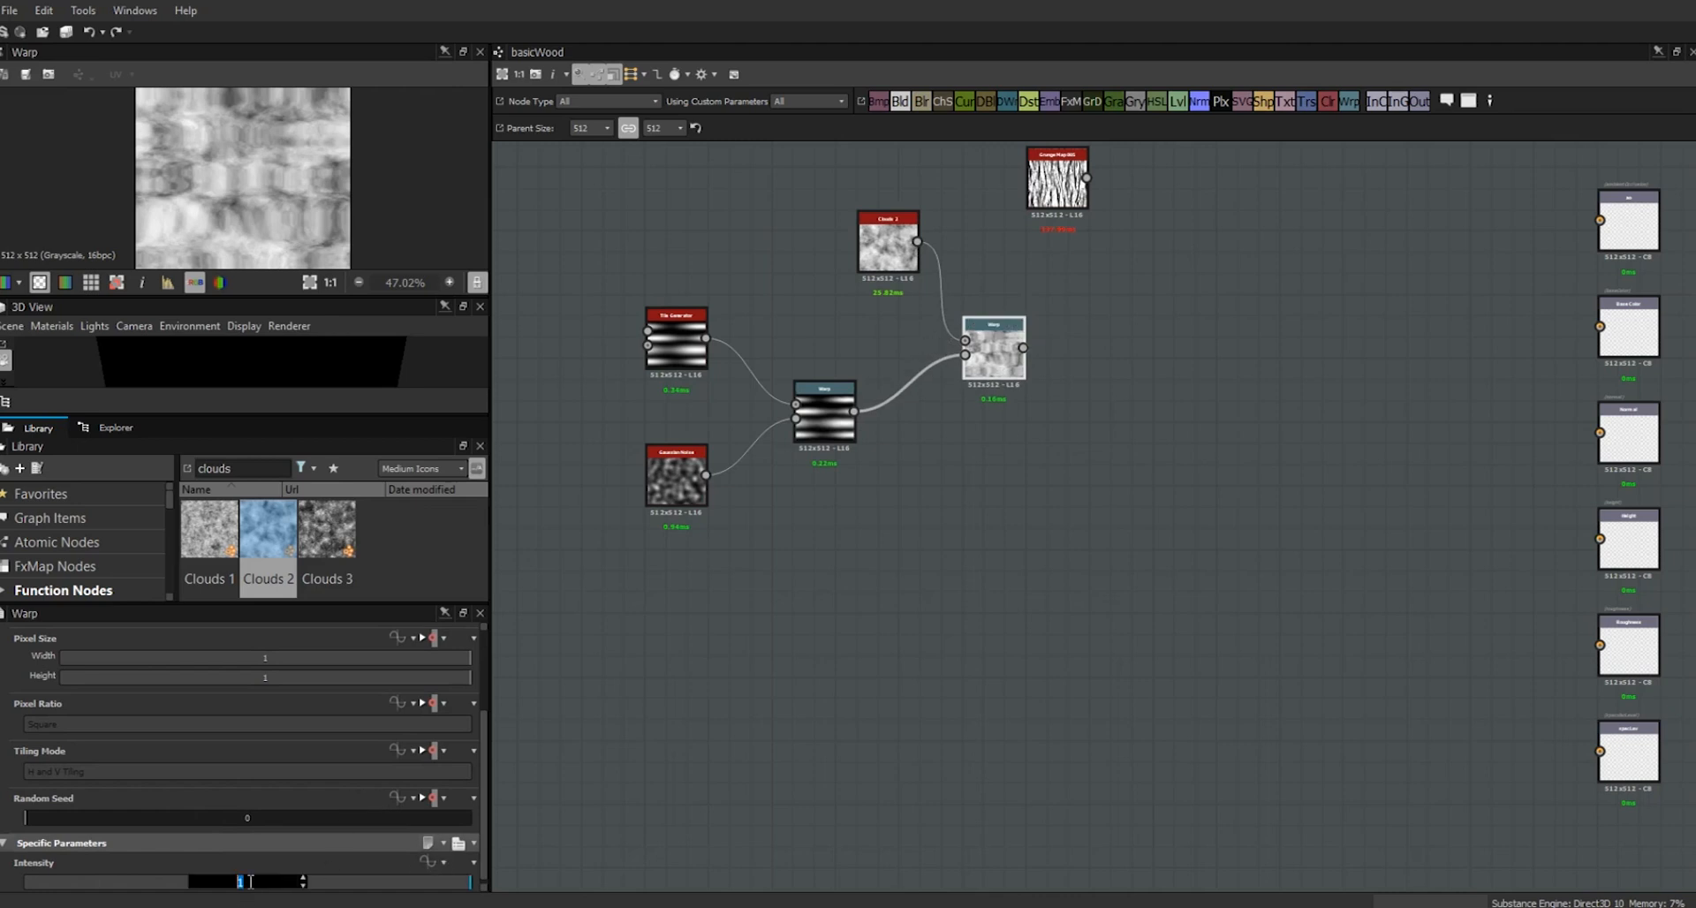
text(4)
key(Return)
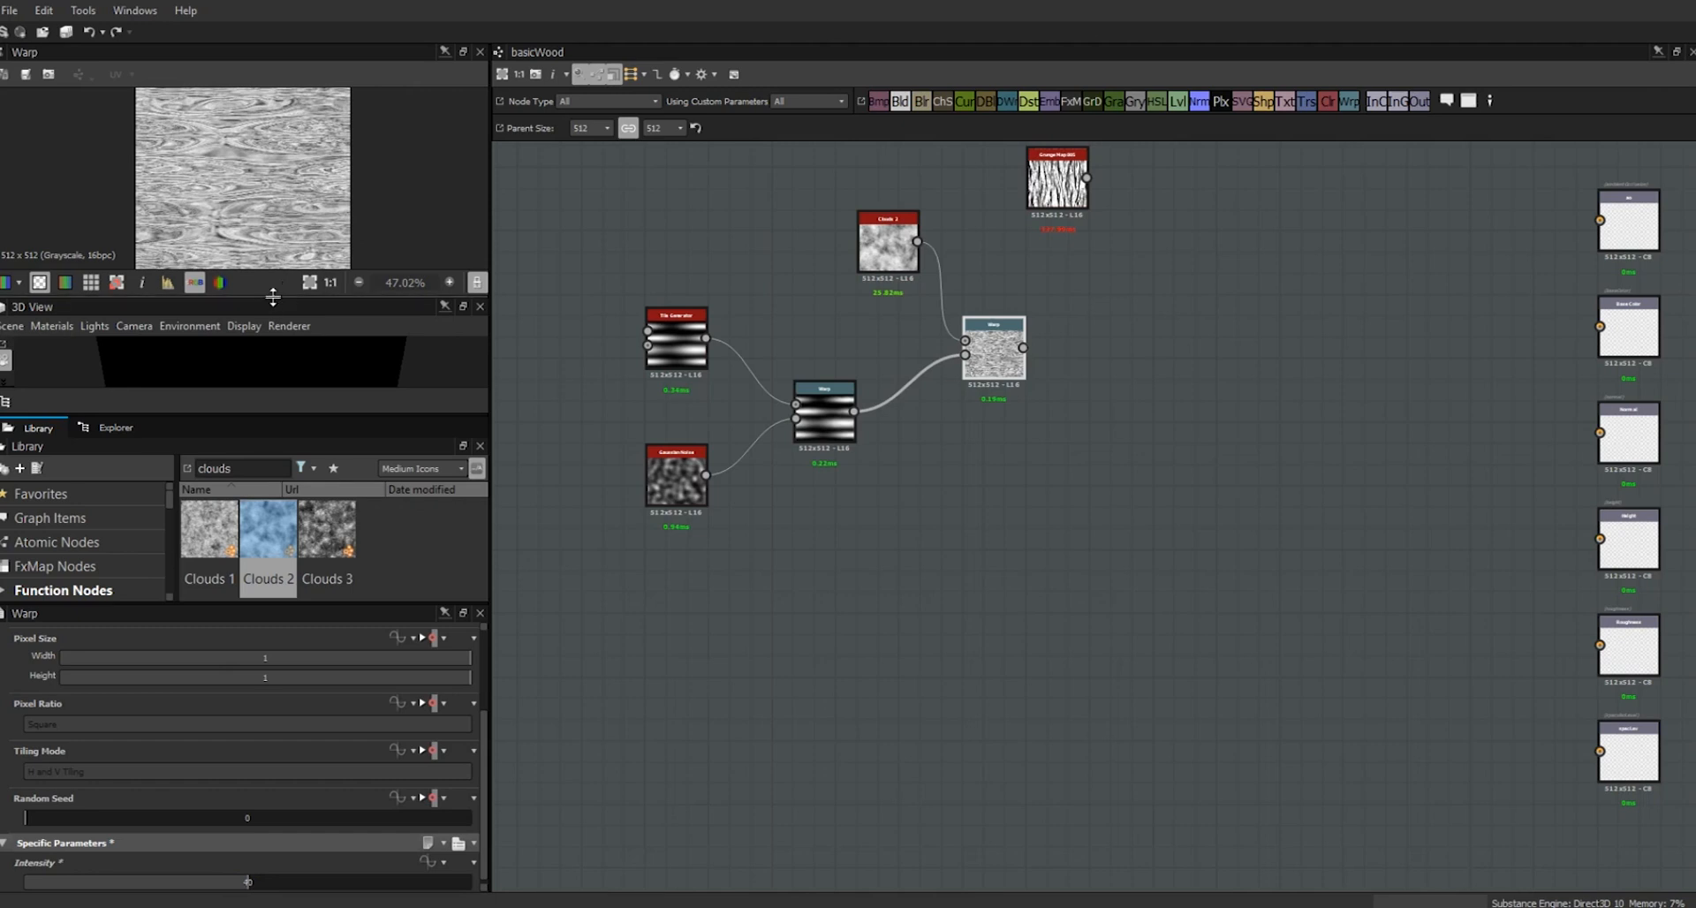
- Enlarge the 2D preview area and examine the second Warp's wood grain pattern up close
drag(271, 298, 256, 434)
scroll(246, 231, up, 3)
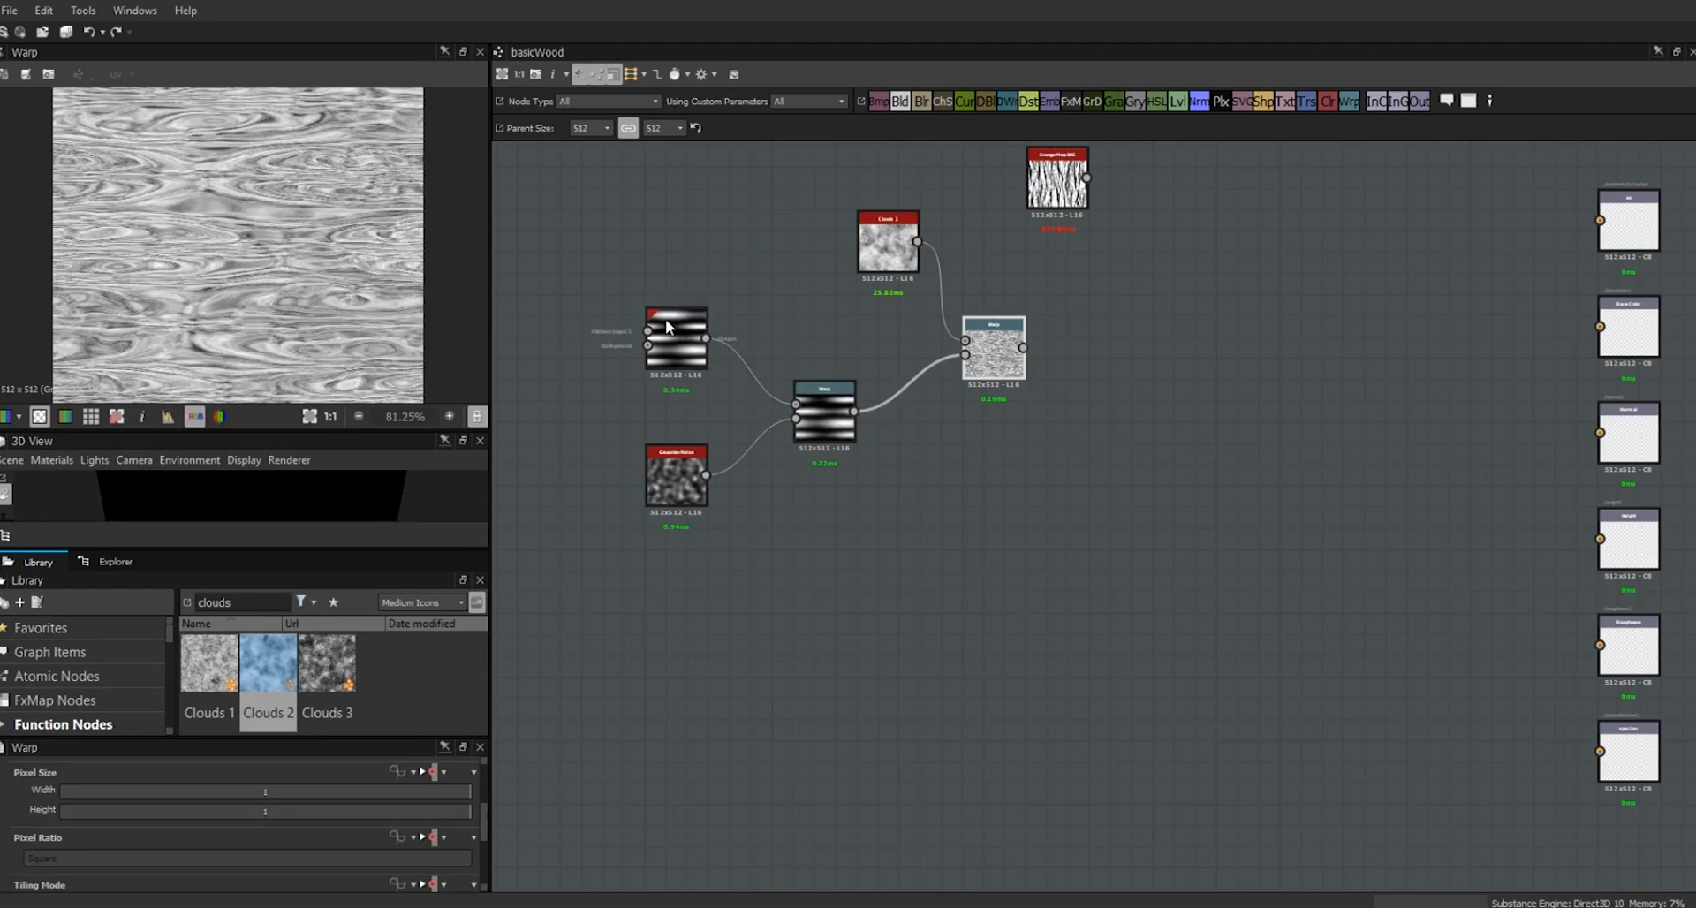
scroll(345, 228, up, 3)
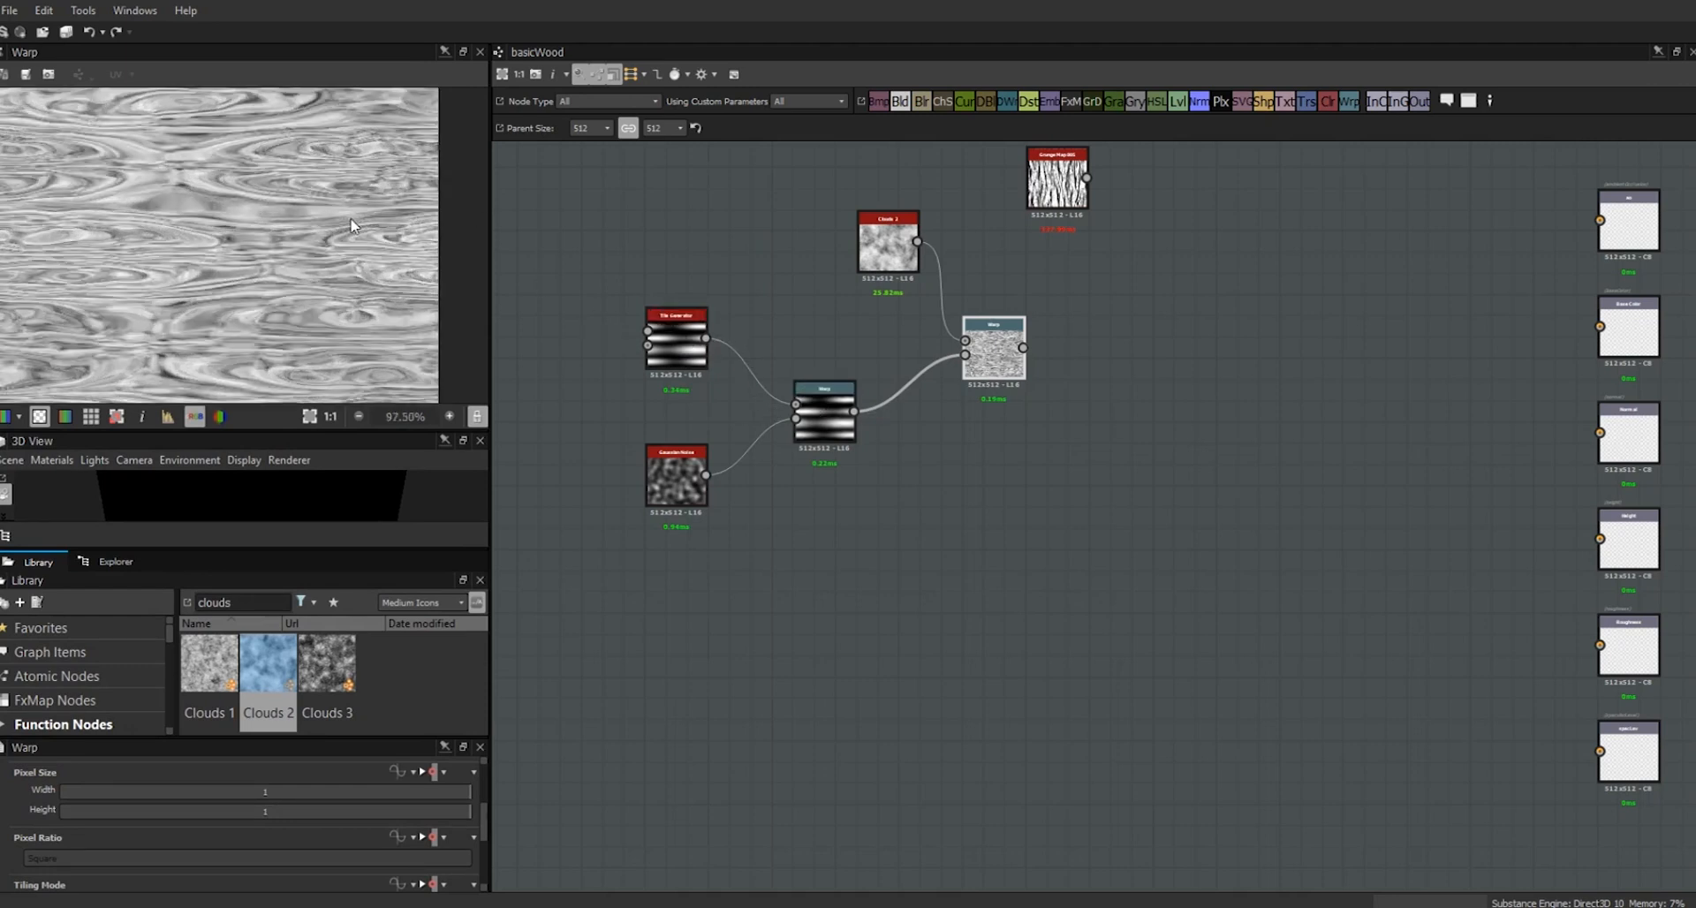
scroll(338, 233, down, 1)
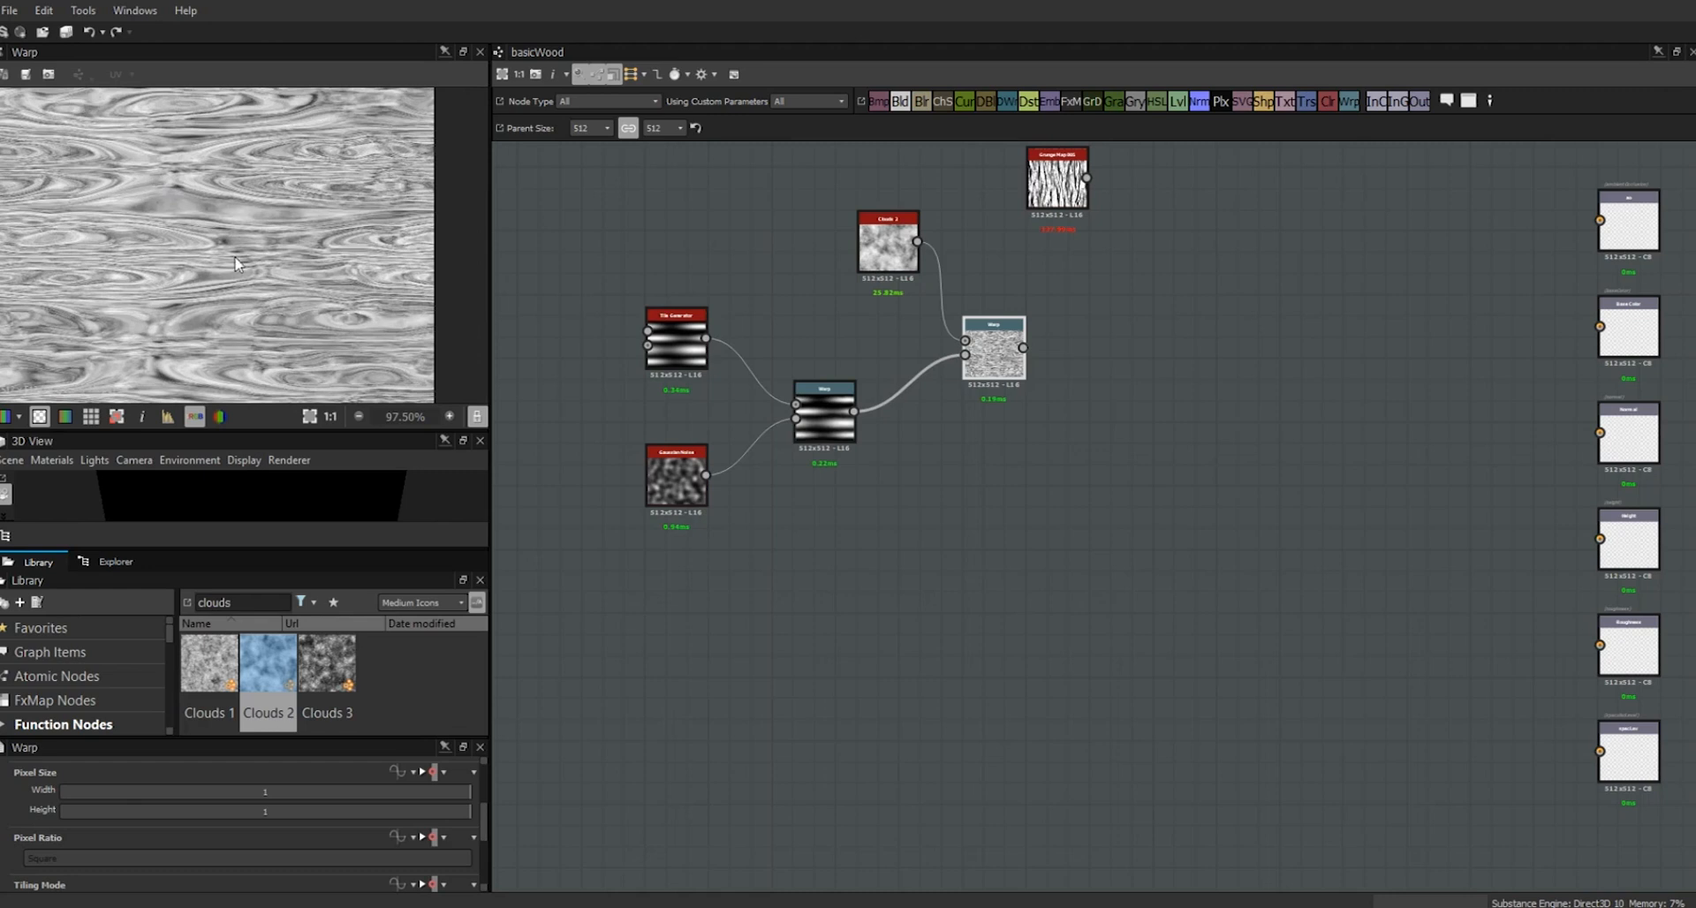
middle_drag(260, 288, 296, 336)
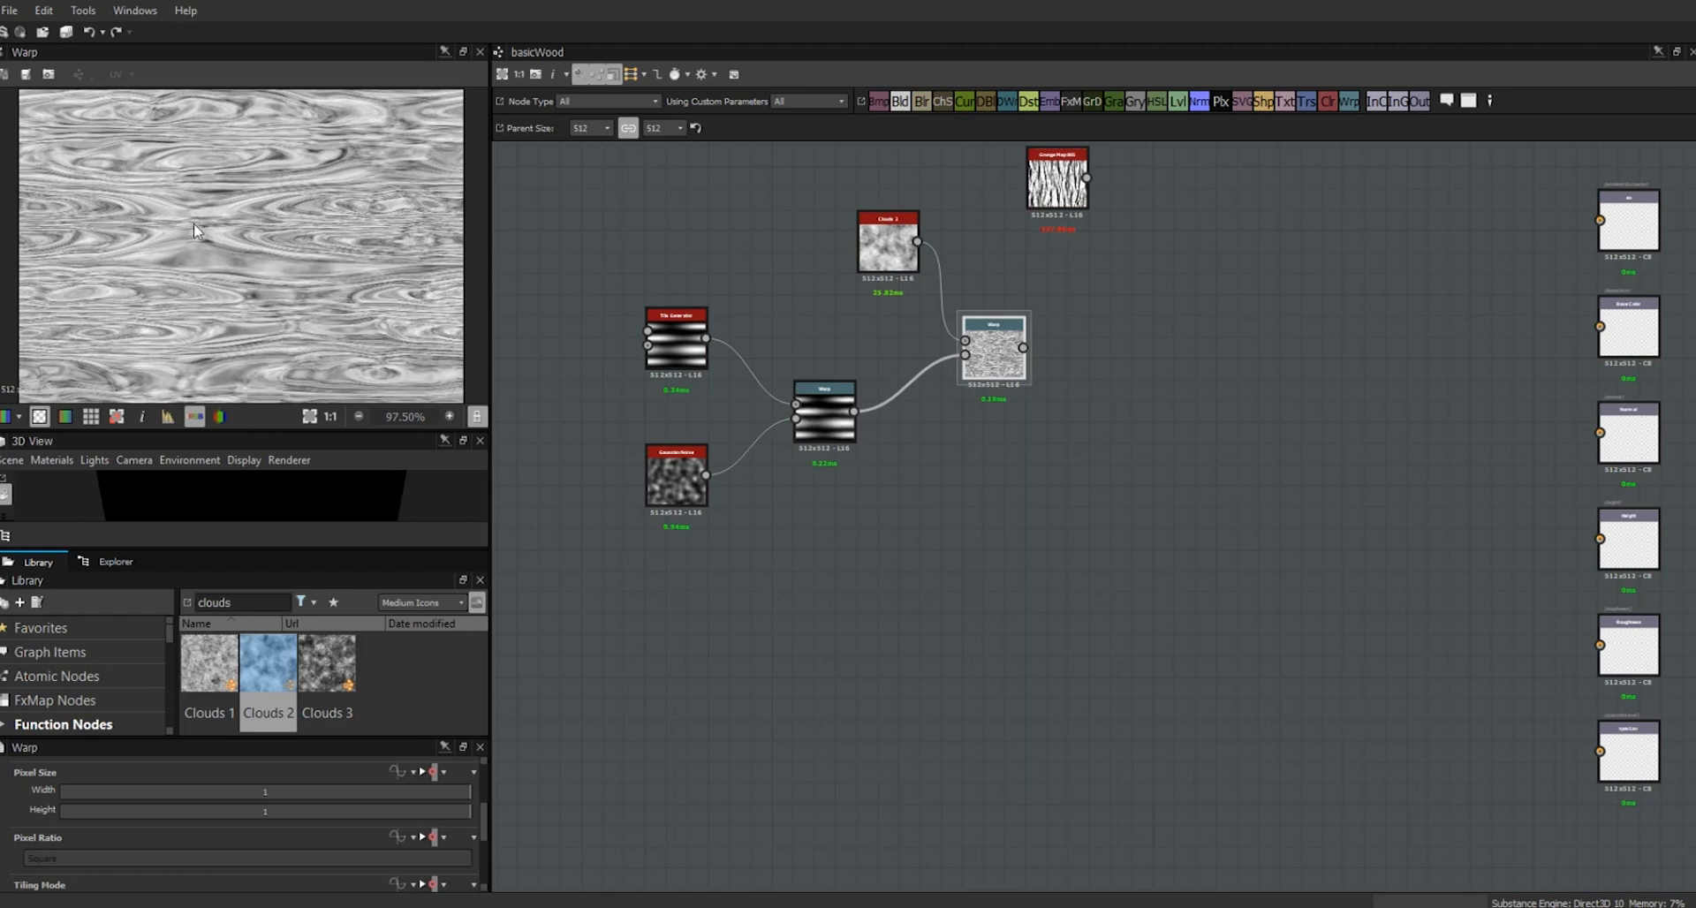
- Reposition the Clouds 2 and second Warp nodes, and add a Levels node fed by the second Warp
scroll(226, 211, up, 2)
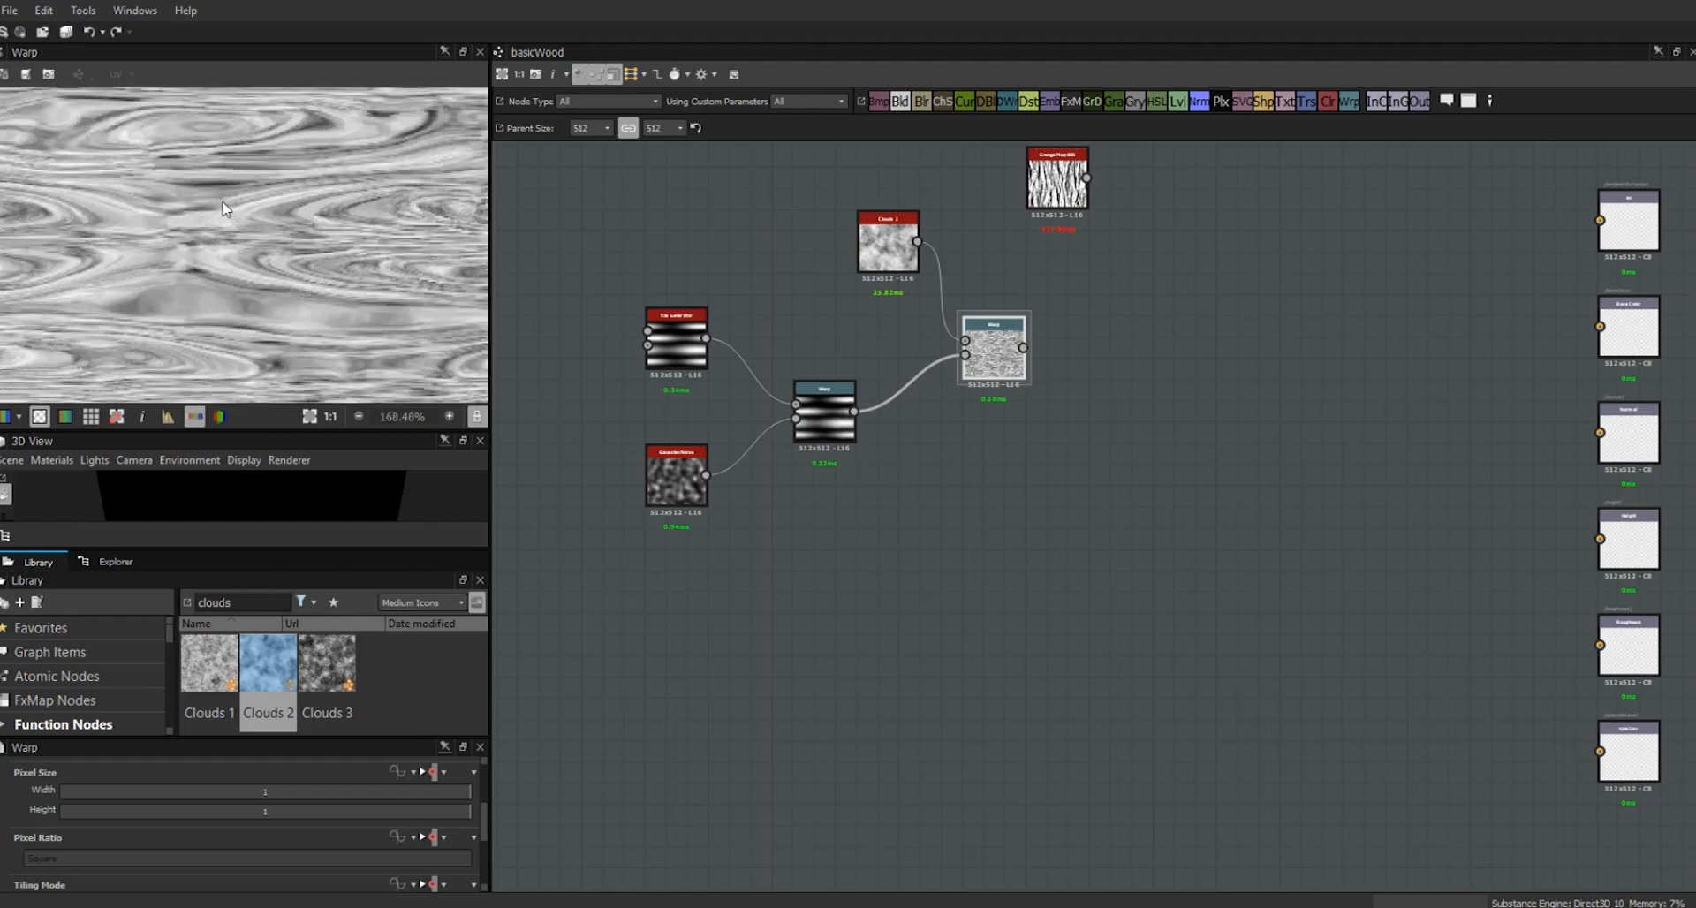
drag(888, 248, 888, 258)
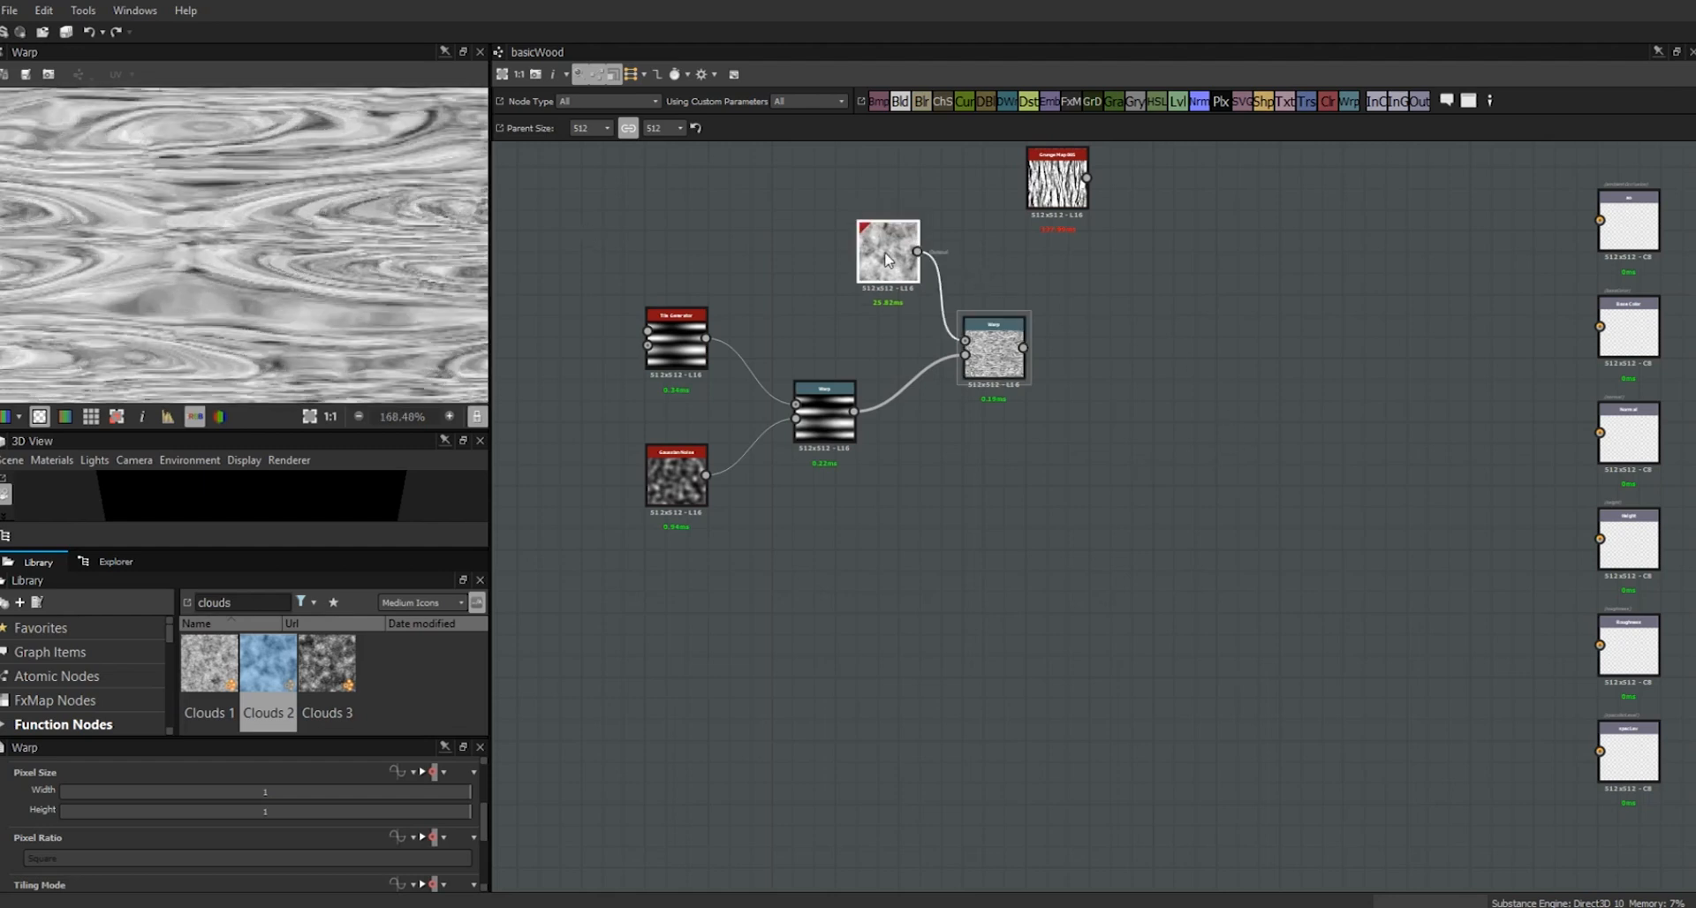
click(1001, 349)
drag(1001, 349, 989, 371)
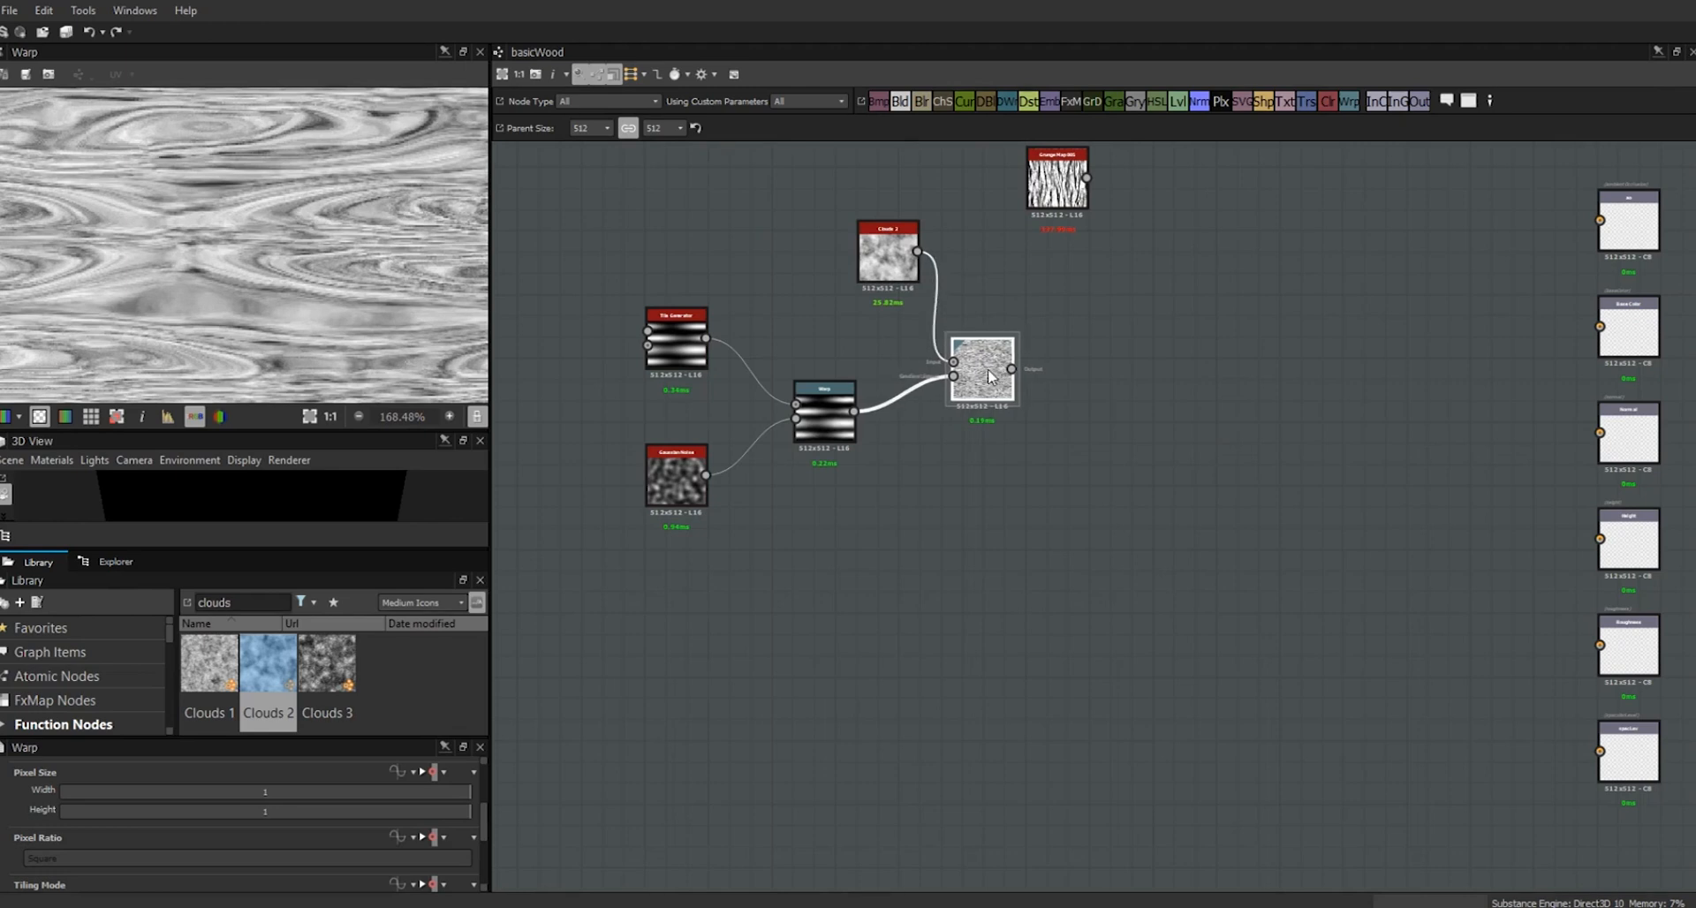
drag(1180, 99, 1237, 287)
drag(1012, 368, 1171, 286)
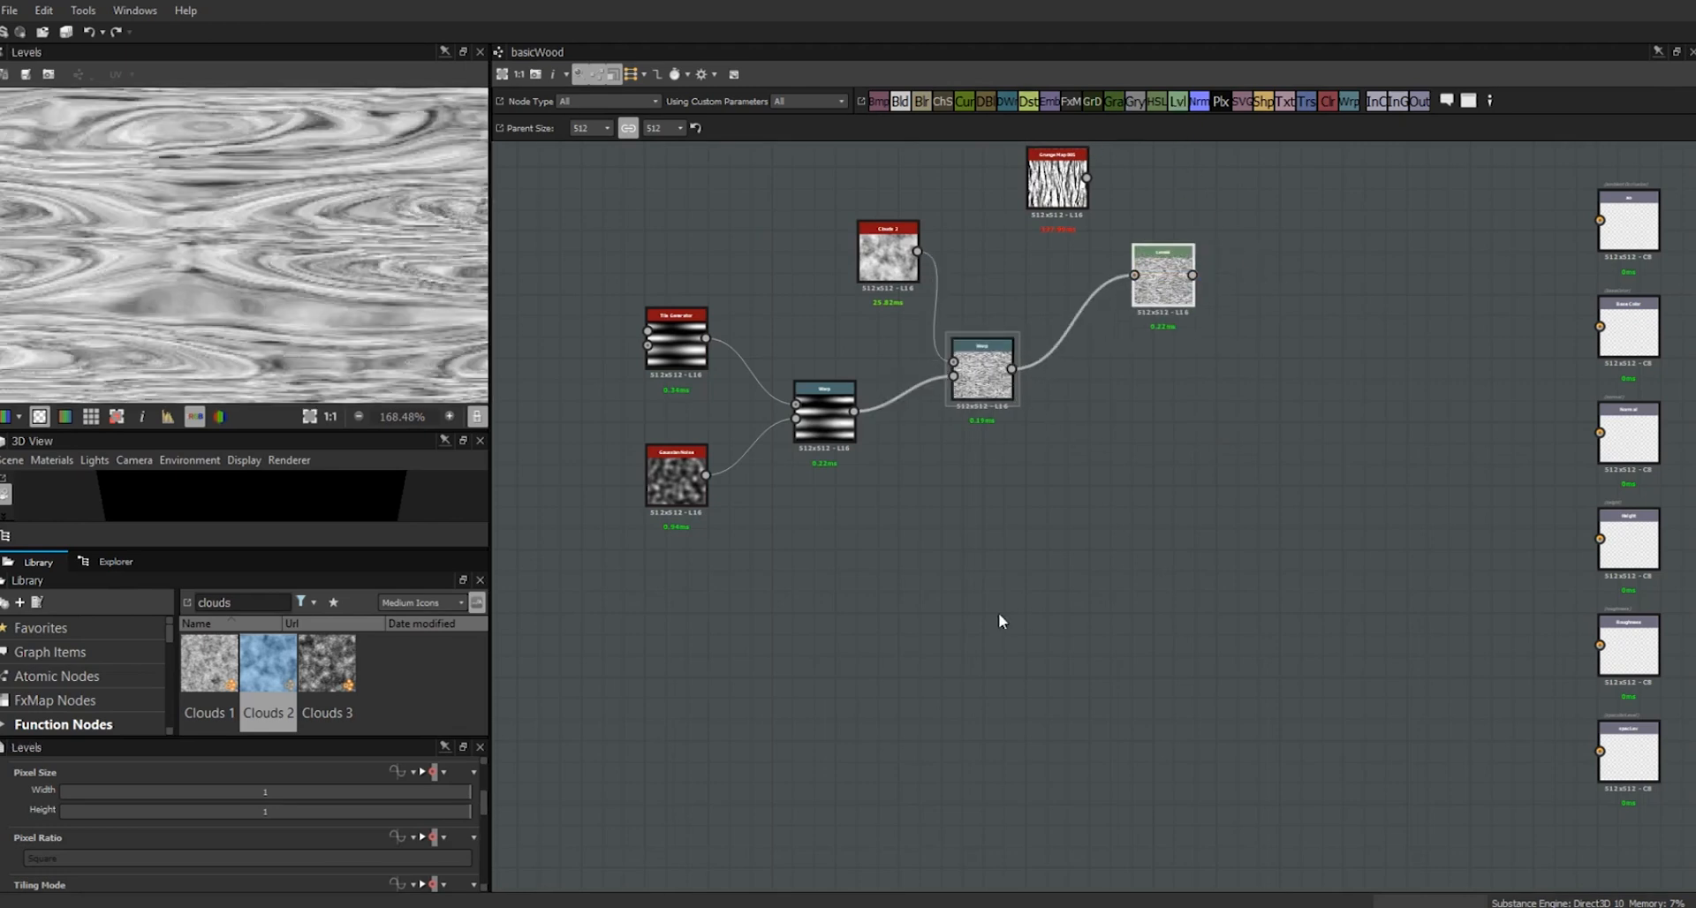
- Raise the grain contrast in the Levels histogram by moving the black and white input points inward
scroll(483, 804, down, 4)
drag(25, 783, 129, 791)
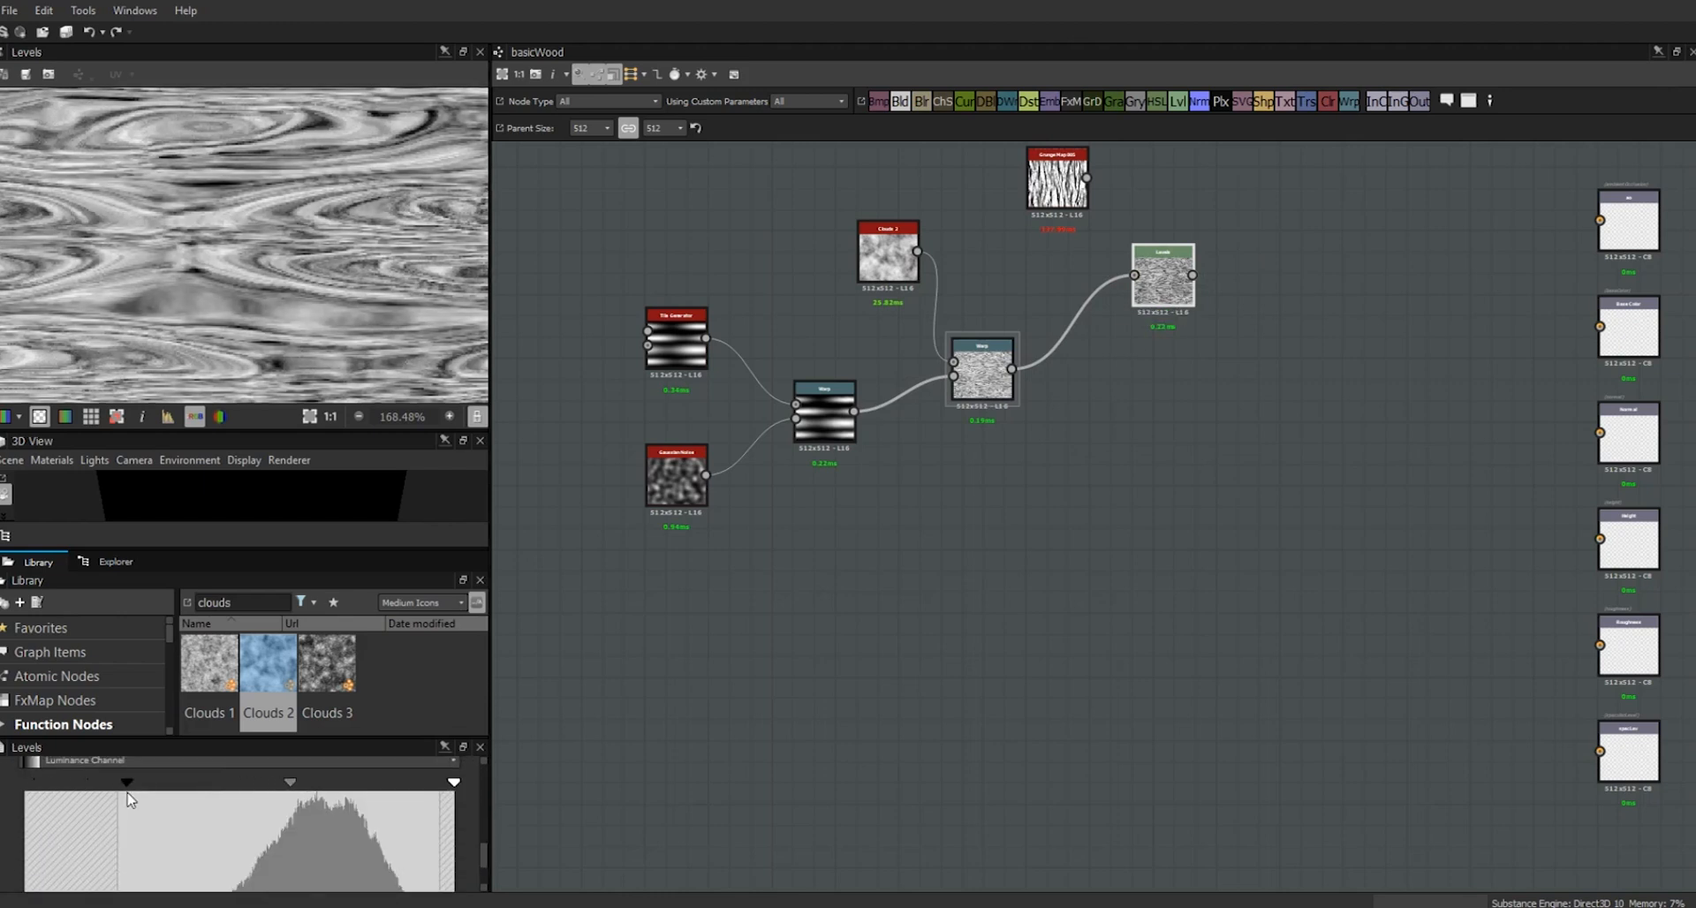
drag(454, 784, 402, 788)
drag(128, 783, 145, 784)
- Add a third Warp node beside the Levels node, with the Levels output as its main input
drag(1168, 296, 1126, 284)
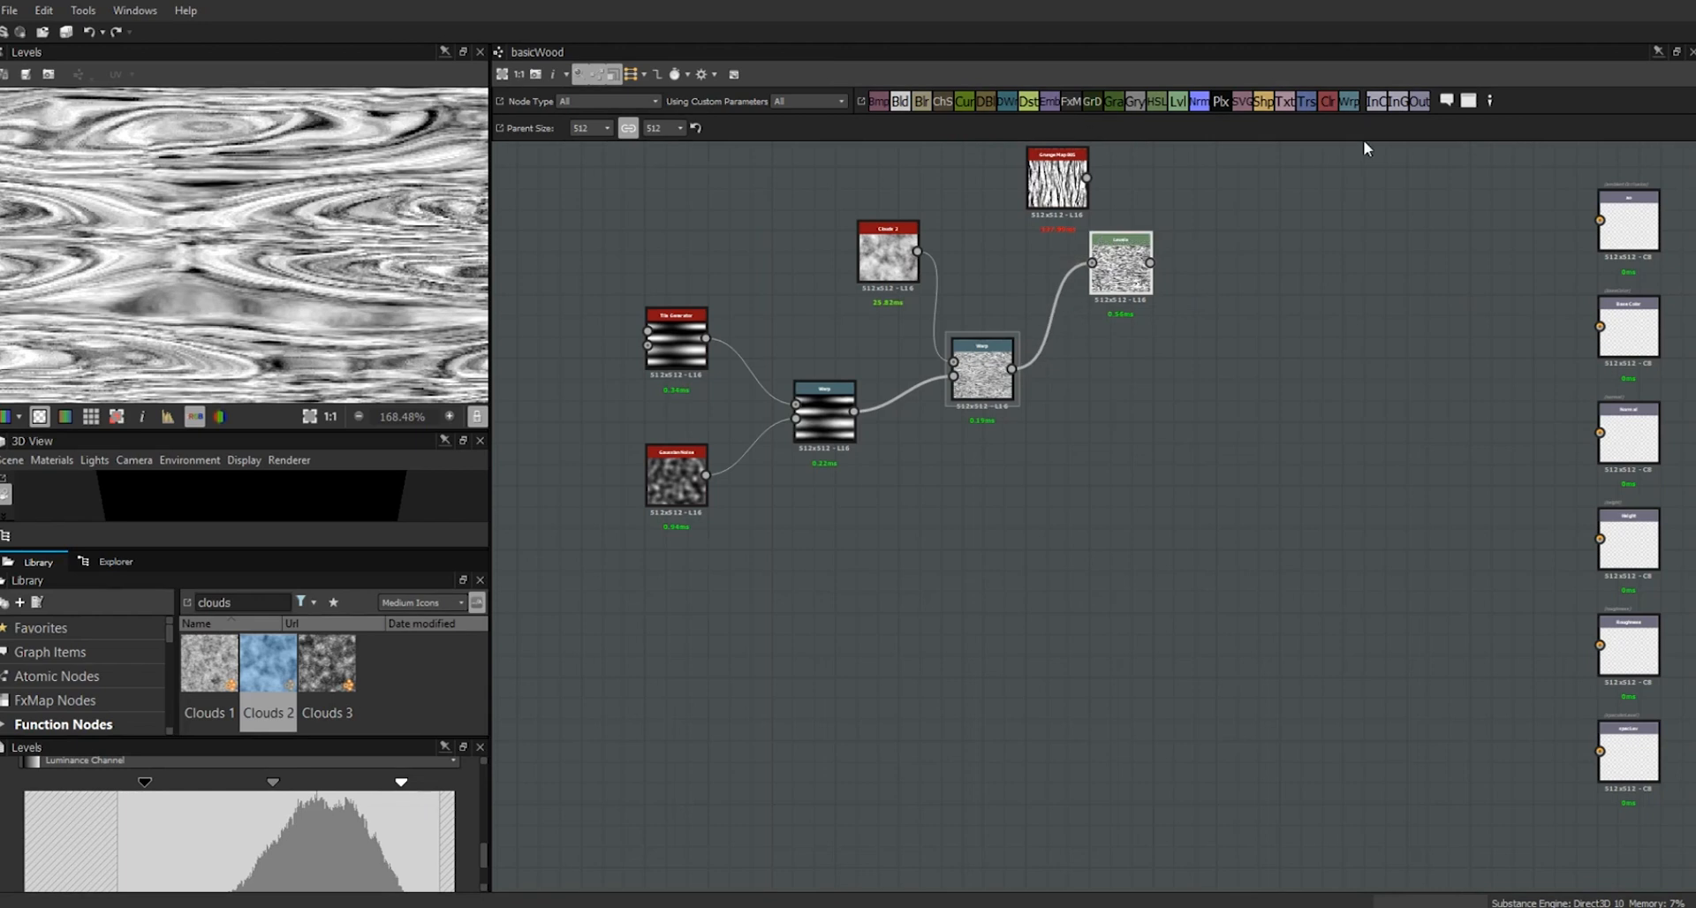
drag(1293, 283, 1292, 287)
drag(1149, 263, 1262, 276)
- Soften the Levels contrast by moving the white and black input points slightly back outward
drag(484, 830, 485, 860)
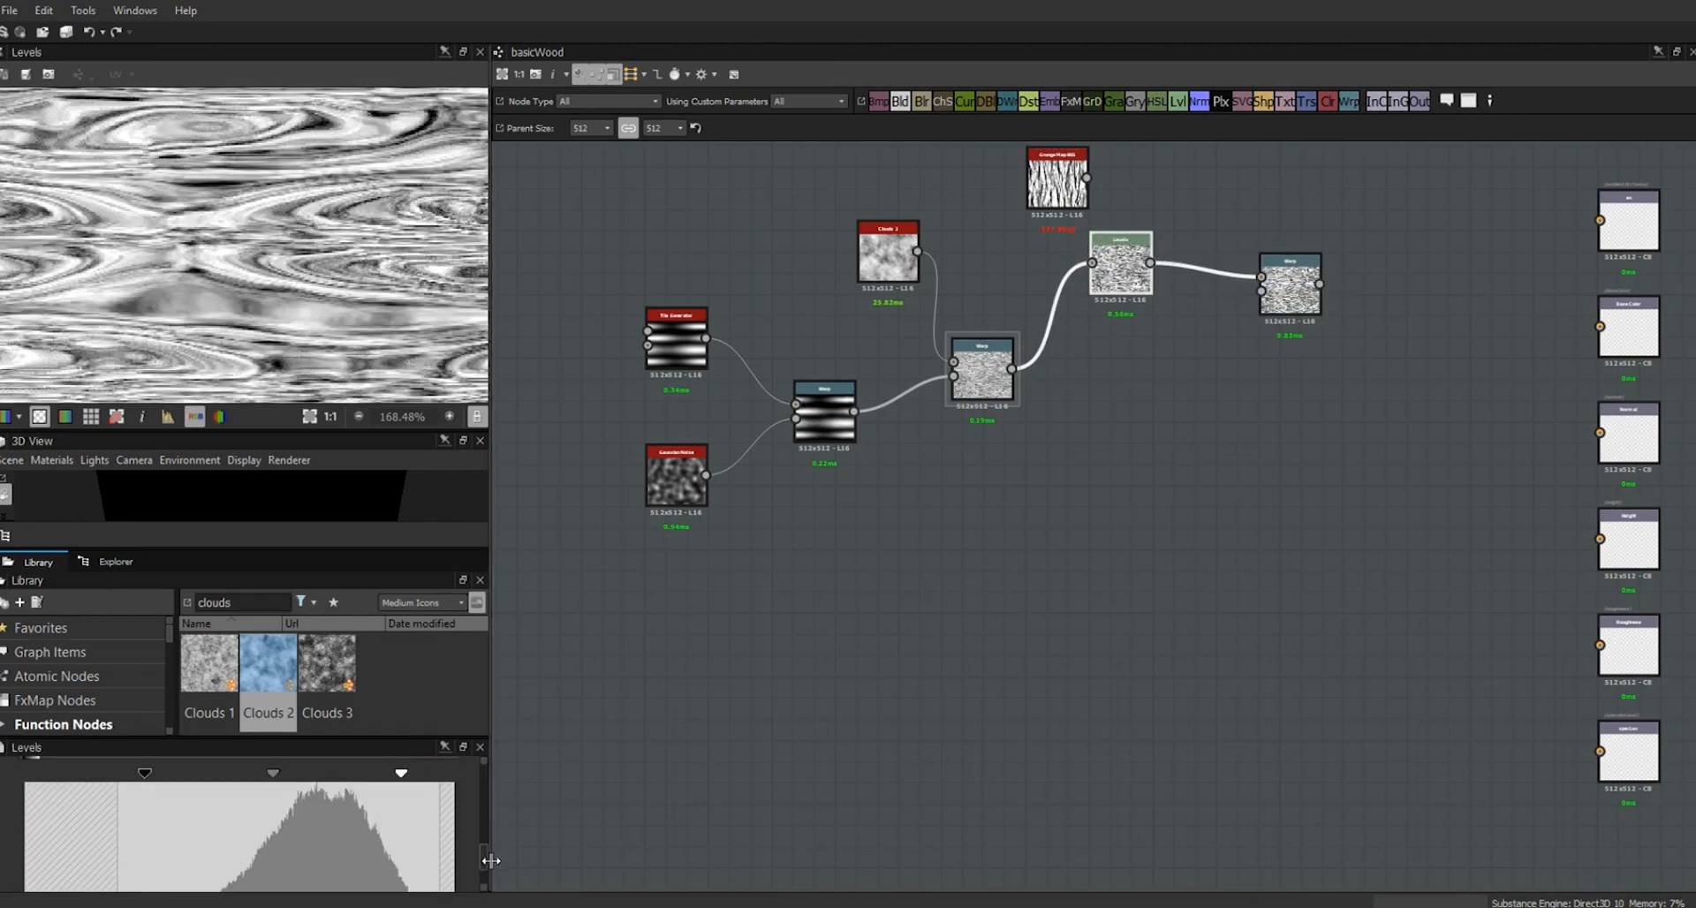
drag(405, 776, 435, 777)
drag(145, 773, 113, 774)
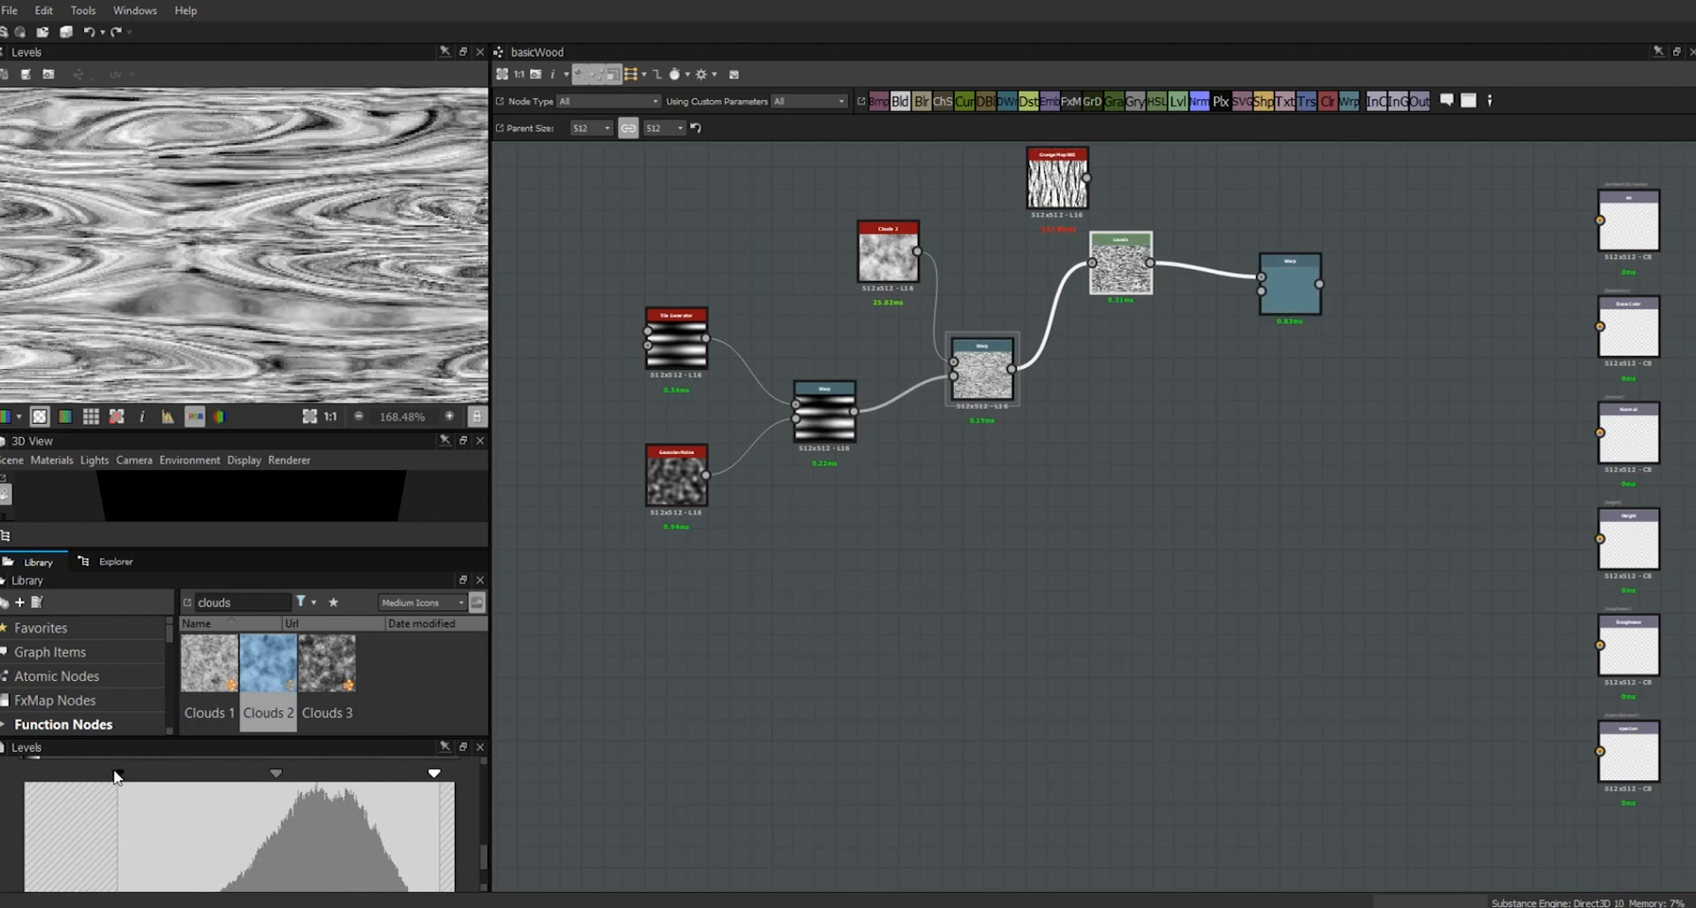
- Place the Grunge Map 005 node below the Levels node and lower the third Warp to make room for its gradient input
click(1297, 285)
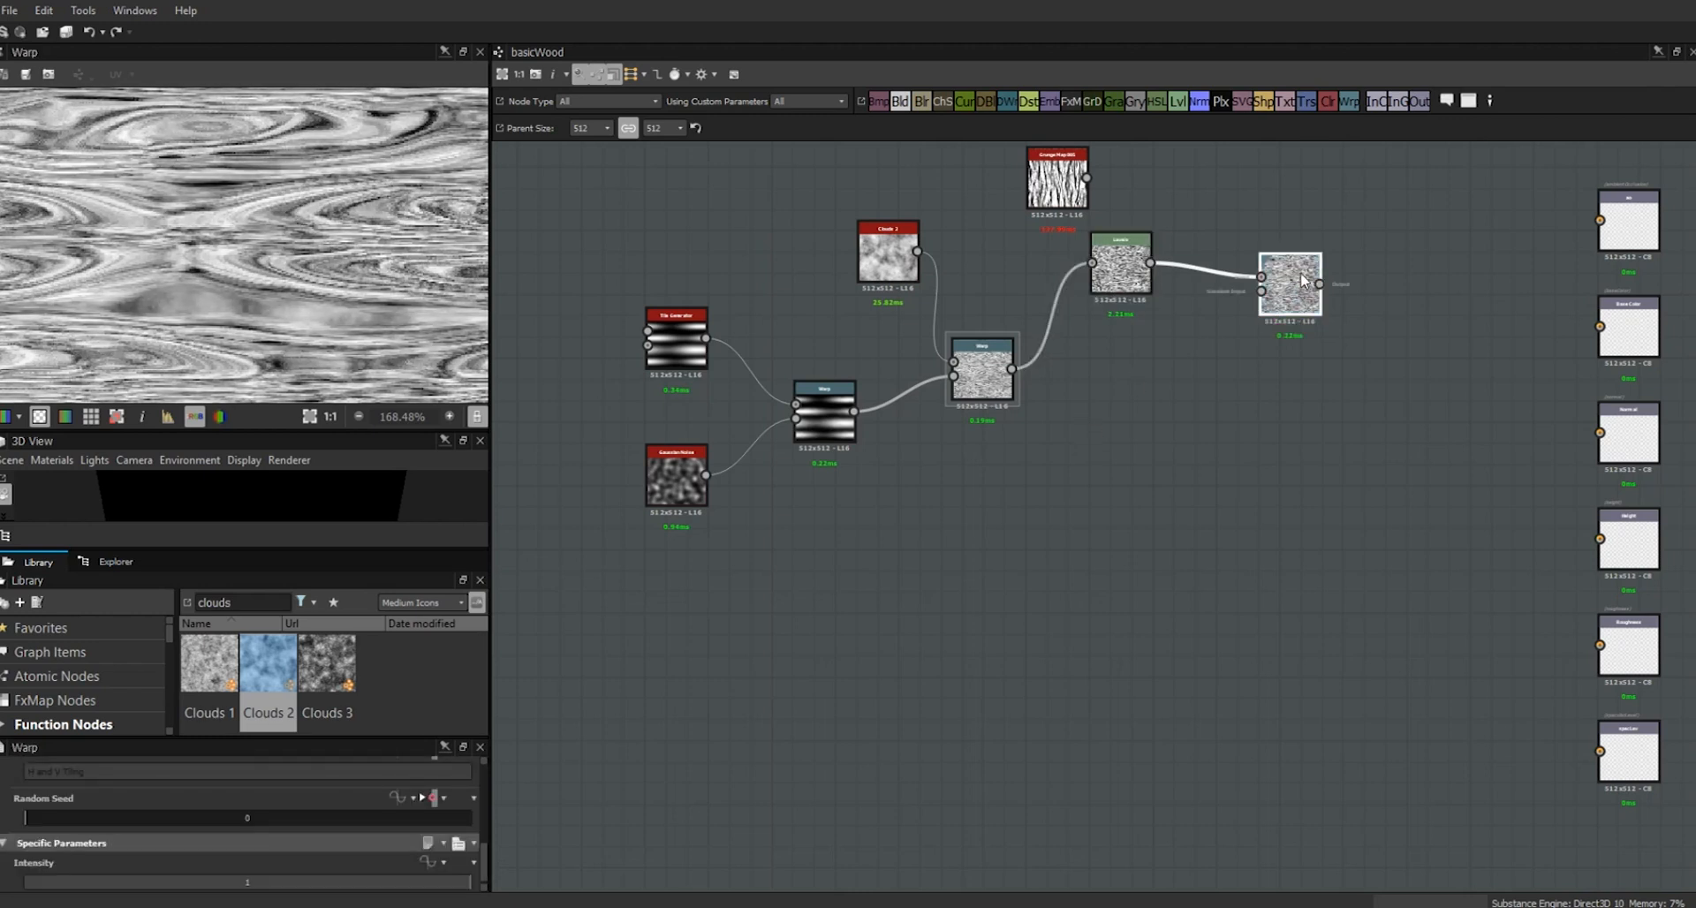
drag(1053, 177, 1181, 454)
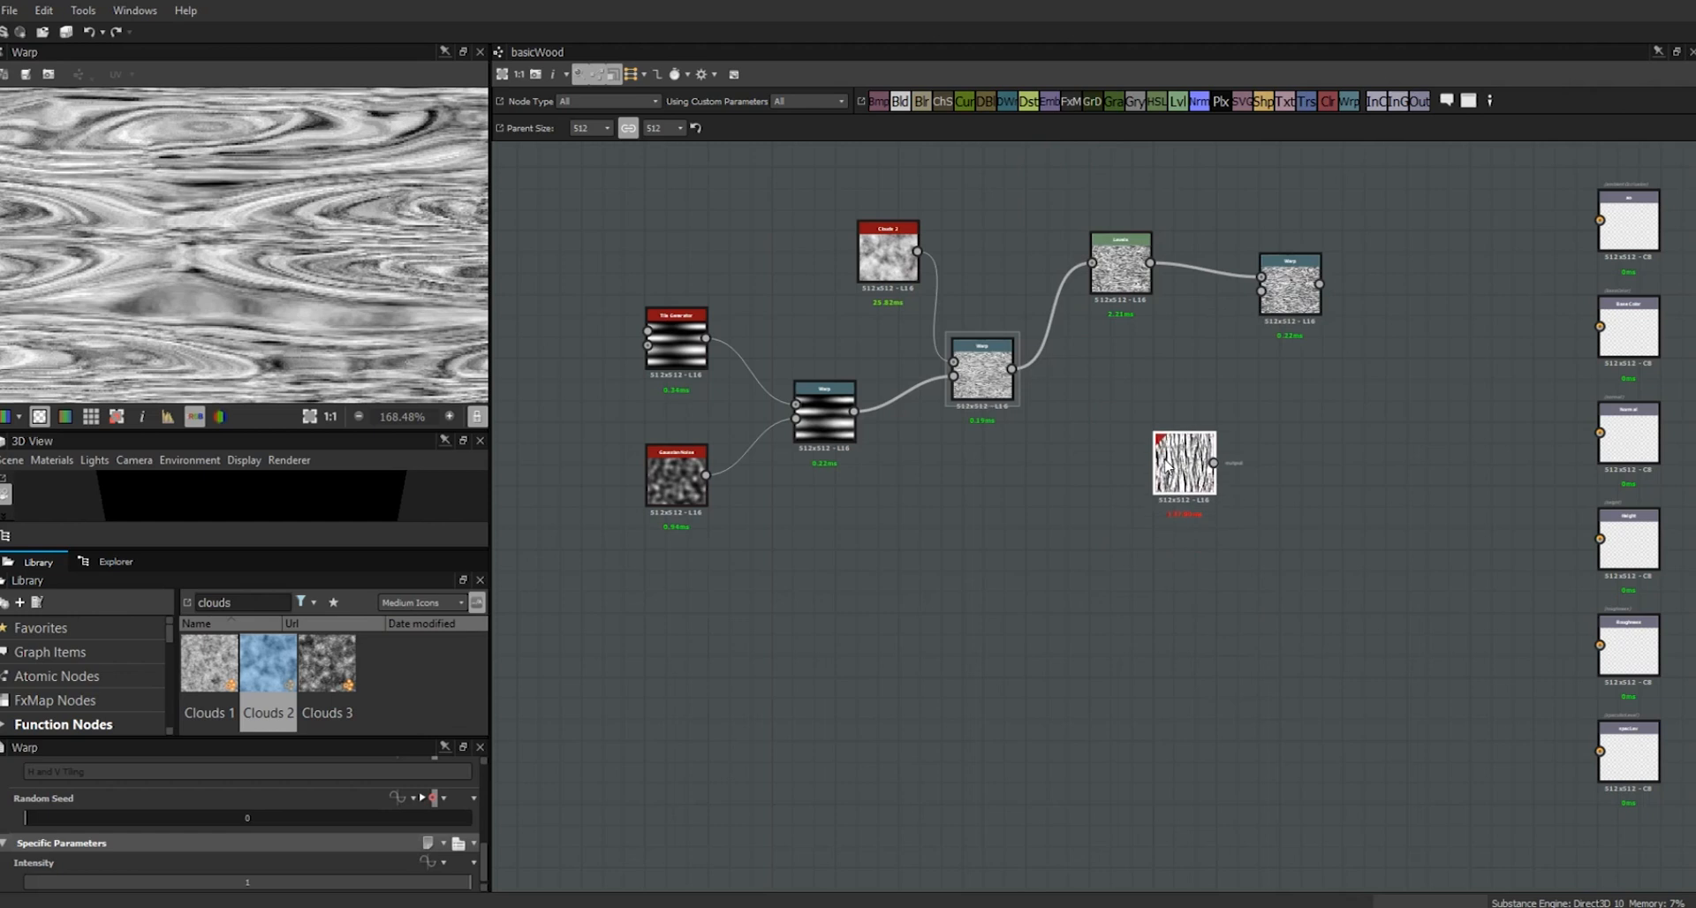
drag(1284, 285, 1295, 327)
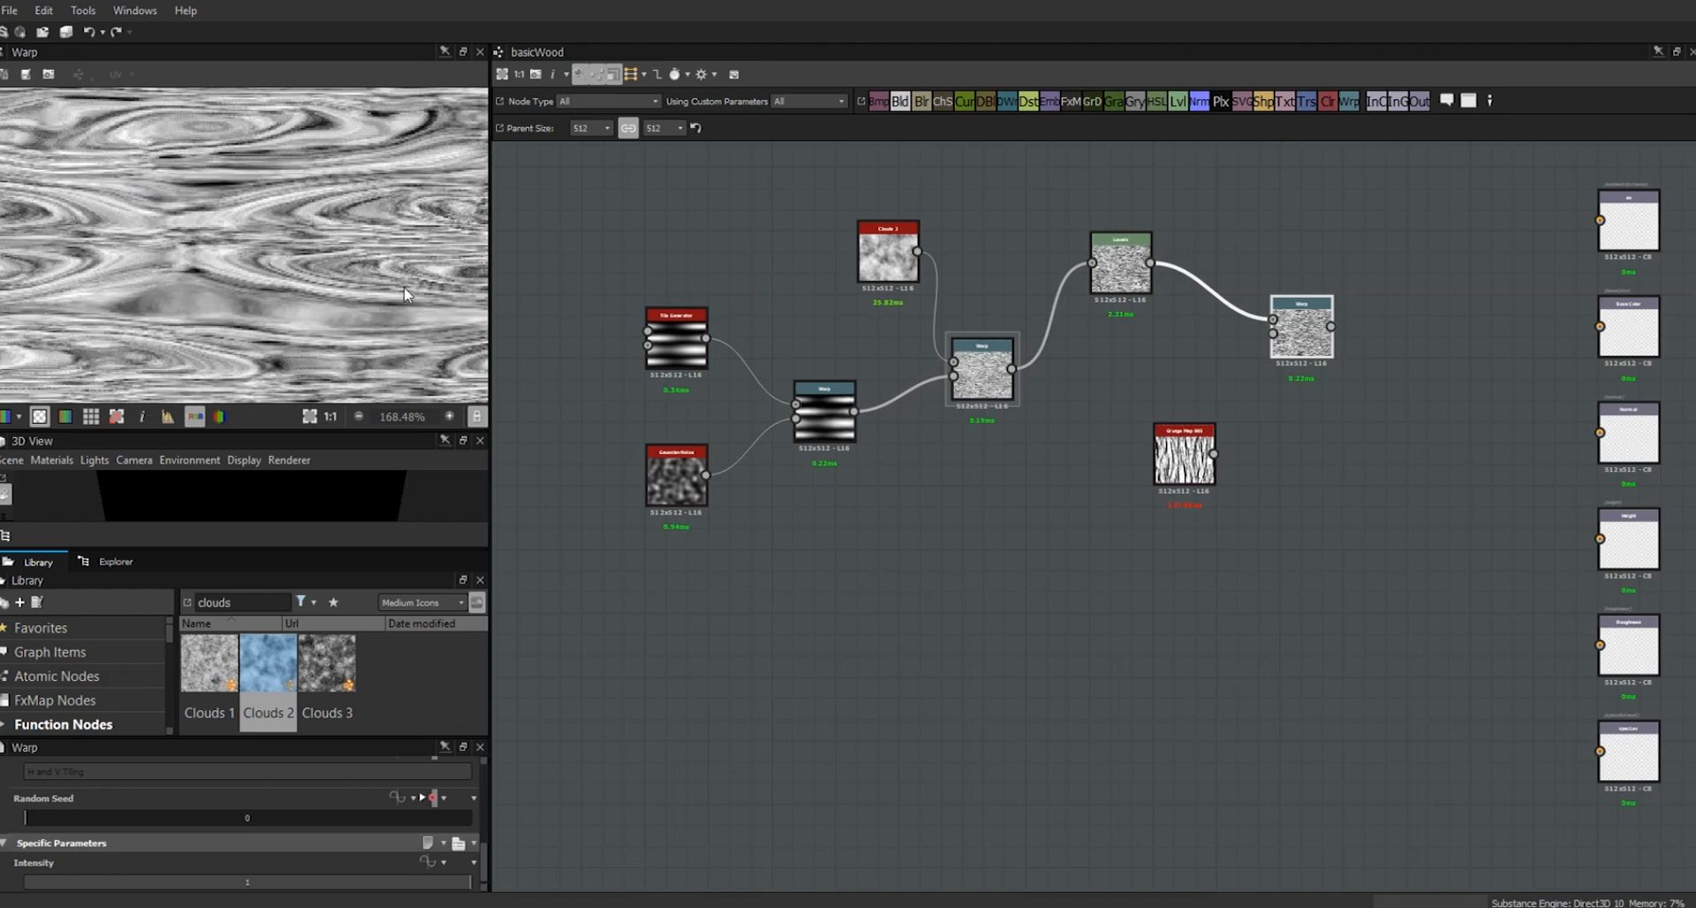
drag(1184, 460, 1112, 482)
drag(1312, 332, 1312, 353)
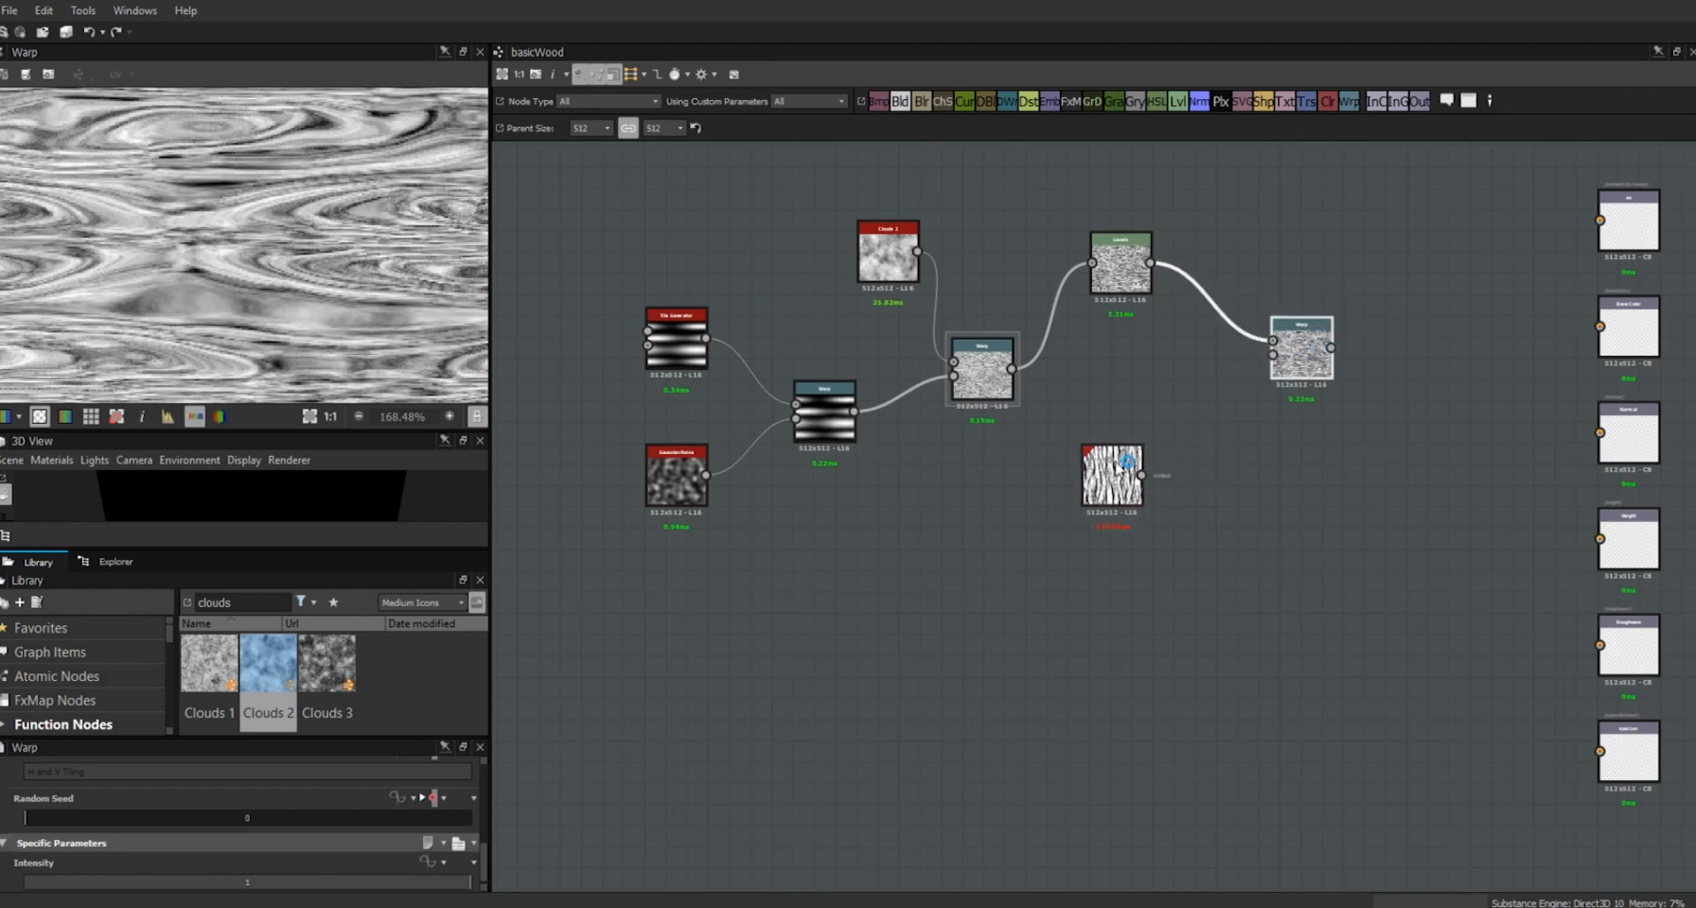
mouse_move(1126, 467)
mouse_down()
mouse_move(1156, 444)
mouse_move(1123, 454)
mouse_up()
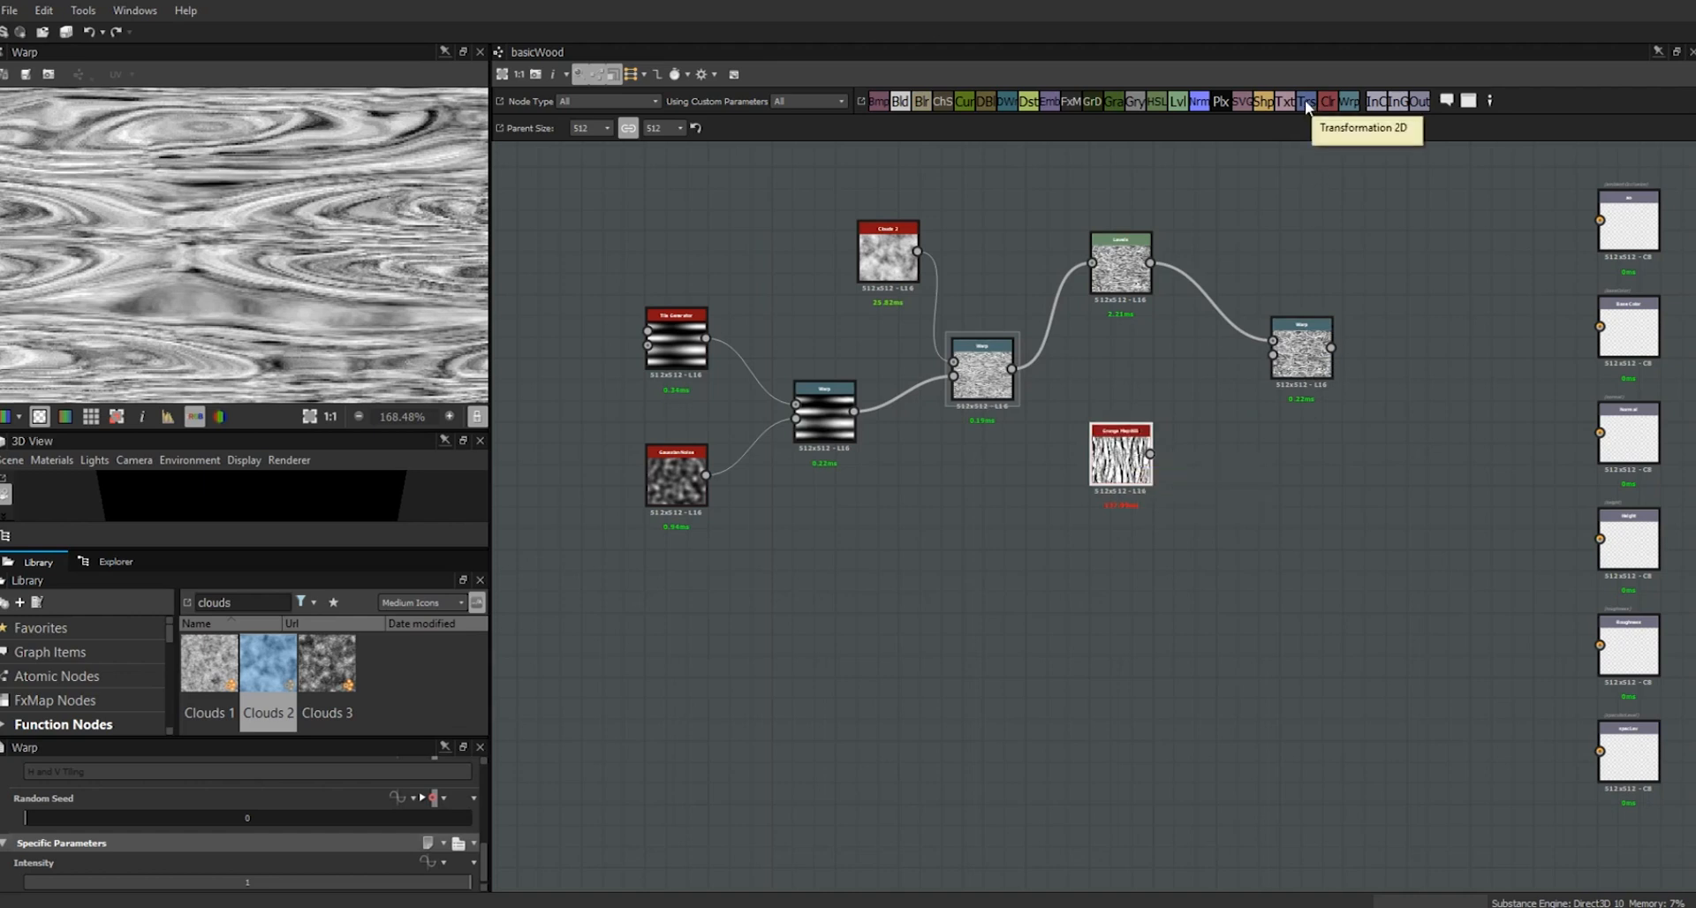
- Add a Transformation 2D node fed by Grunge Map 005 and set its width to 200%
drag(1308, 102, 1259, 391)
mouse_move(1242, 475)
mouse_down()
mouse_move(1219, 474)
mouse_move(1230, 461)
mouse_up()
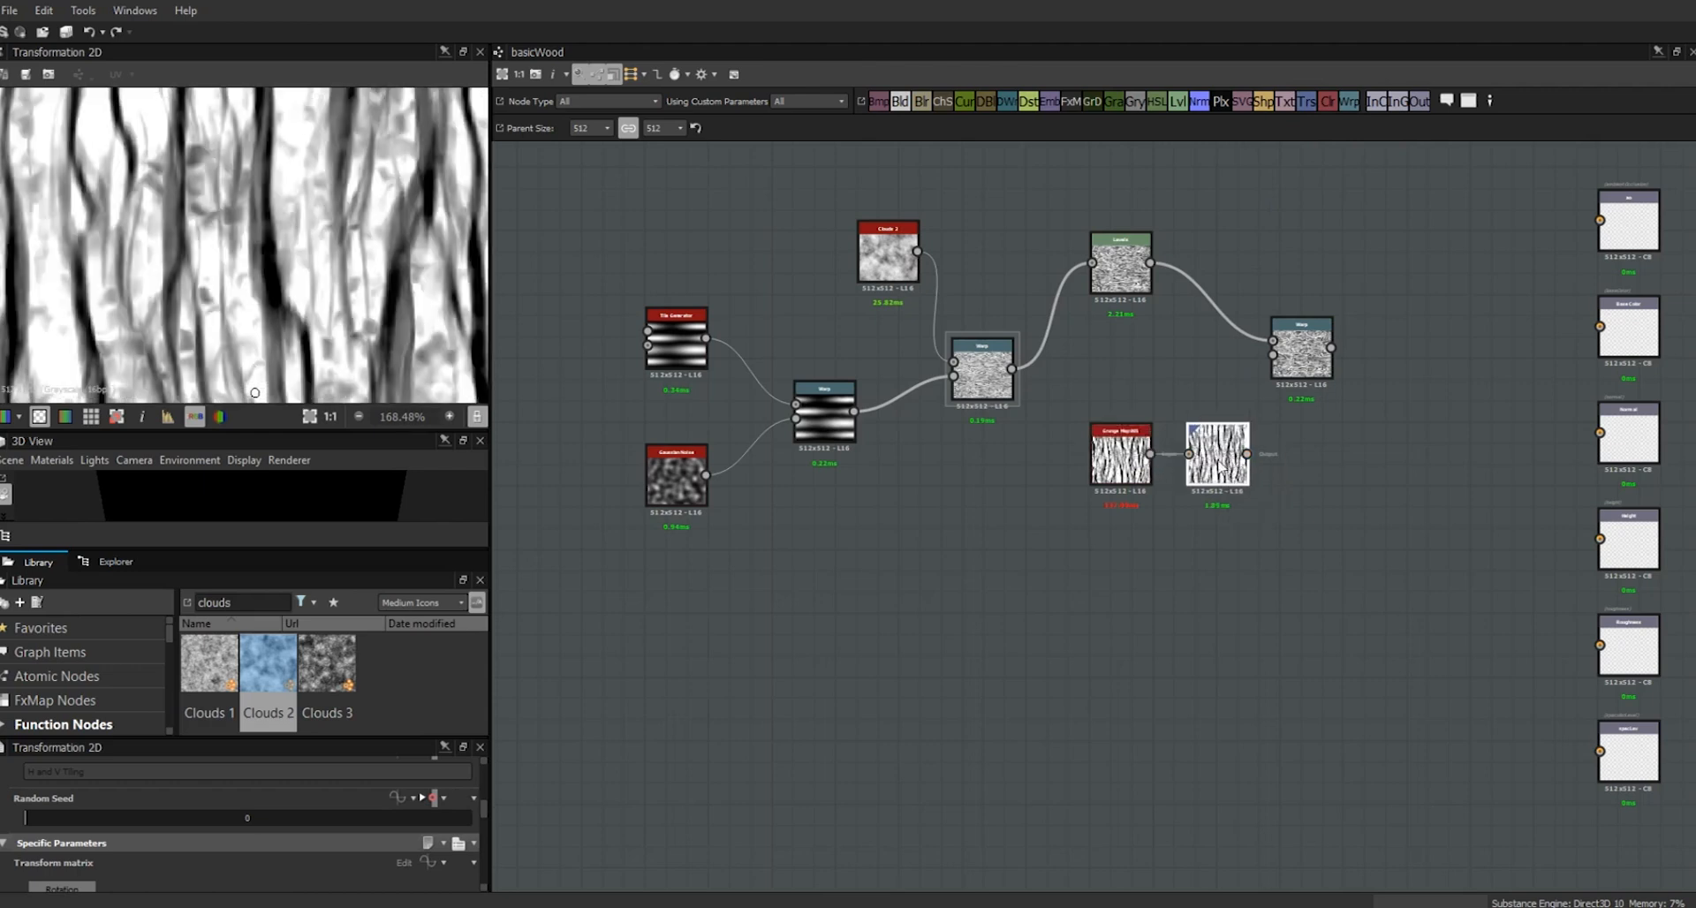
drag(486, 810, 492, 842)
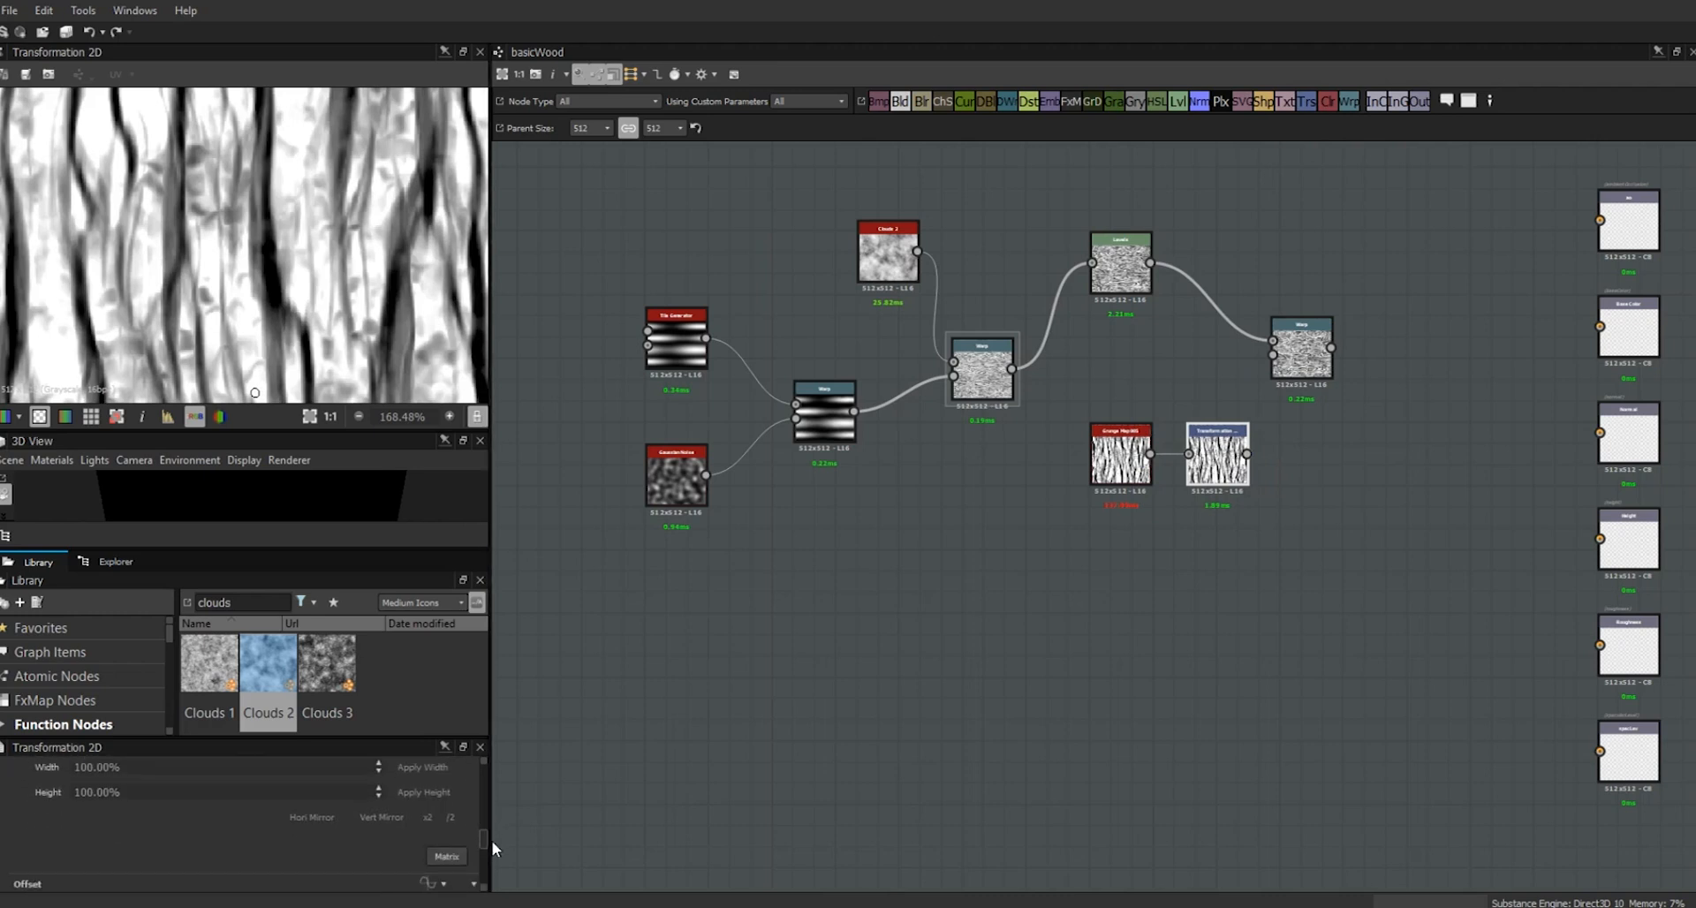
click(159, 769)
text(2)
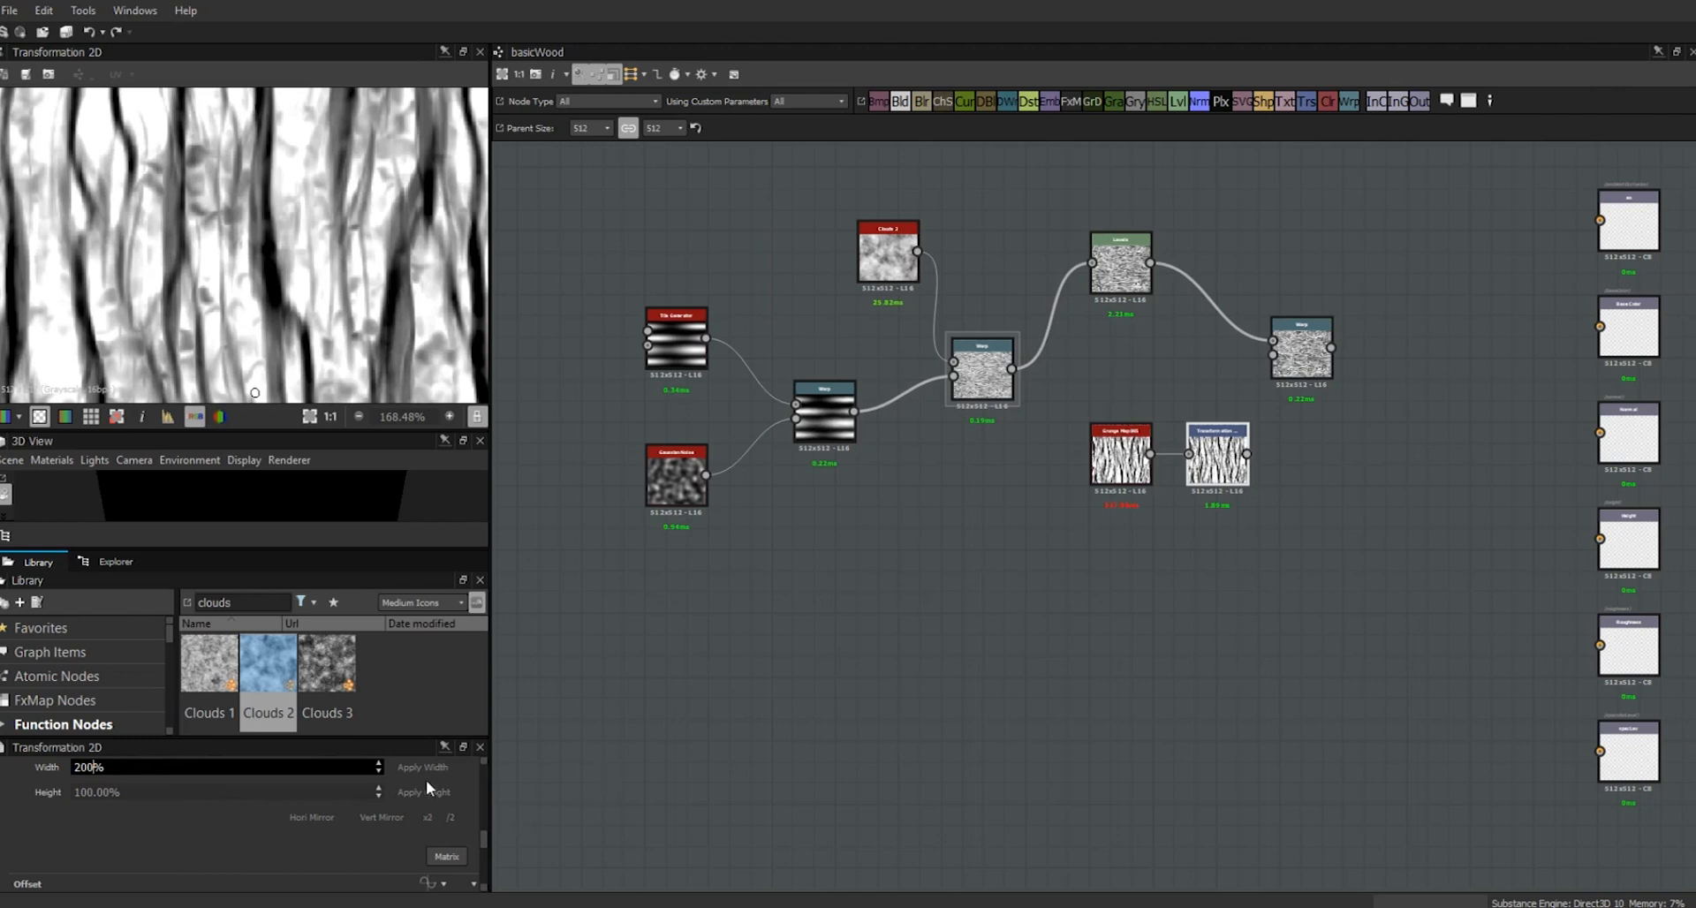
key(Return)
scroll(284, 237, down, 3)
scroll(285, 237, down, 3)
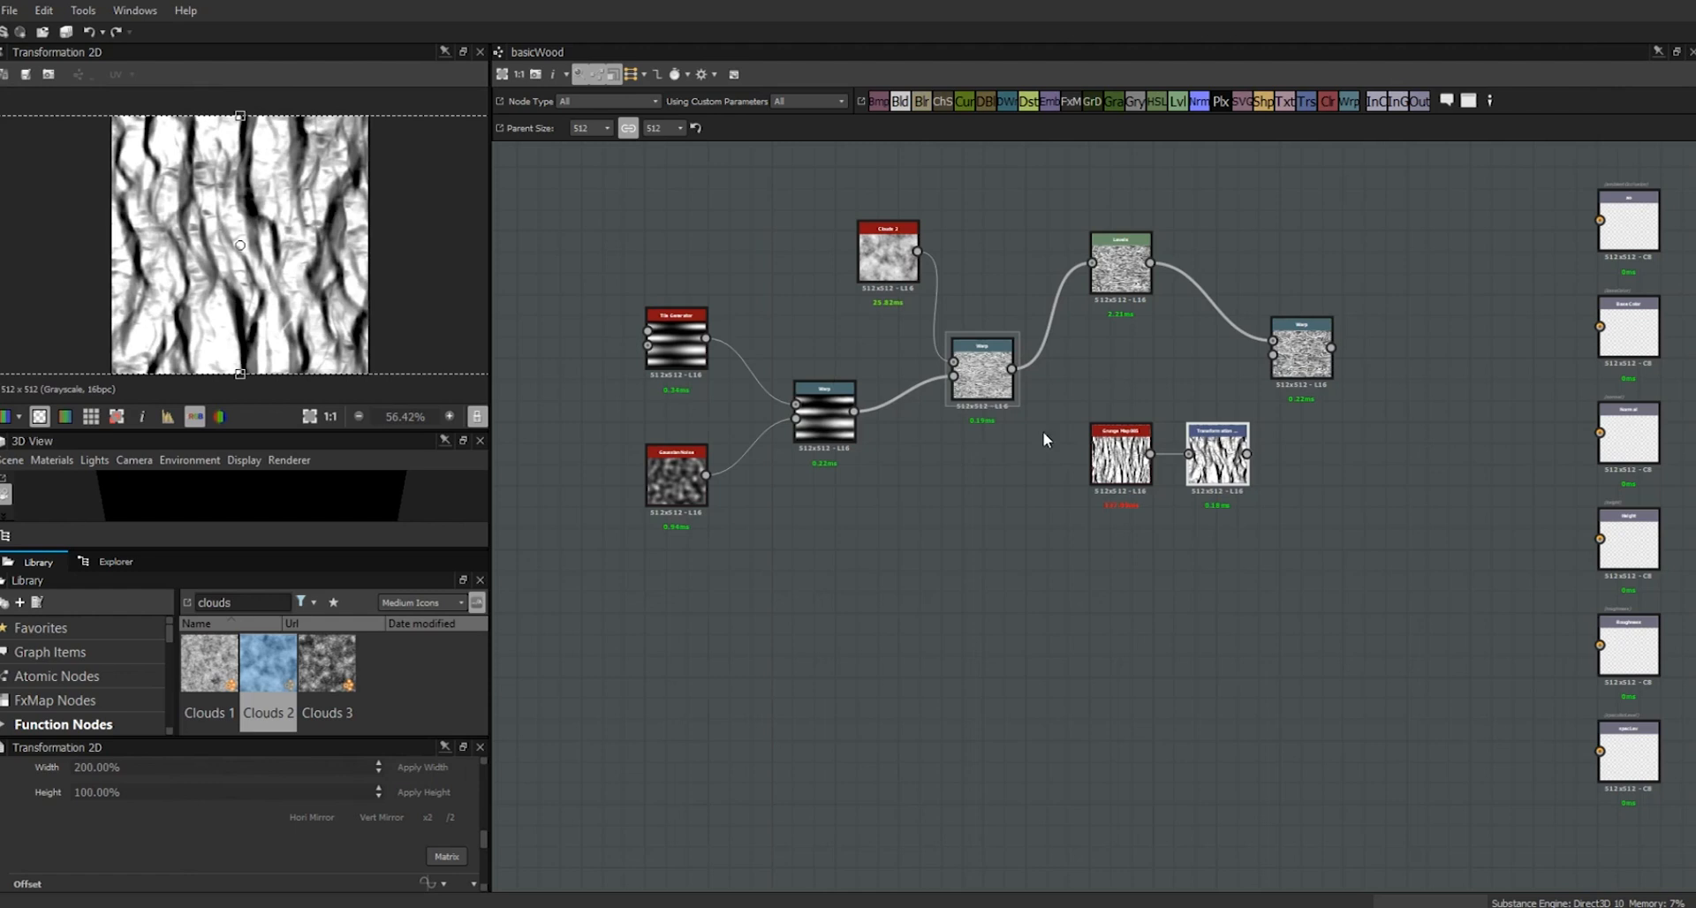
- Shift the Grunge Map 005 node aside and connect the Transformation 2D output to the third Warp's gradient input
drag(1118, 455, 1076, 497)
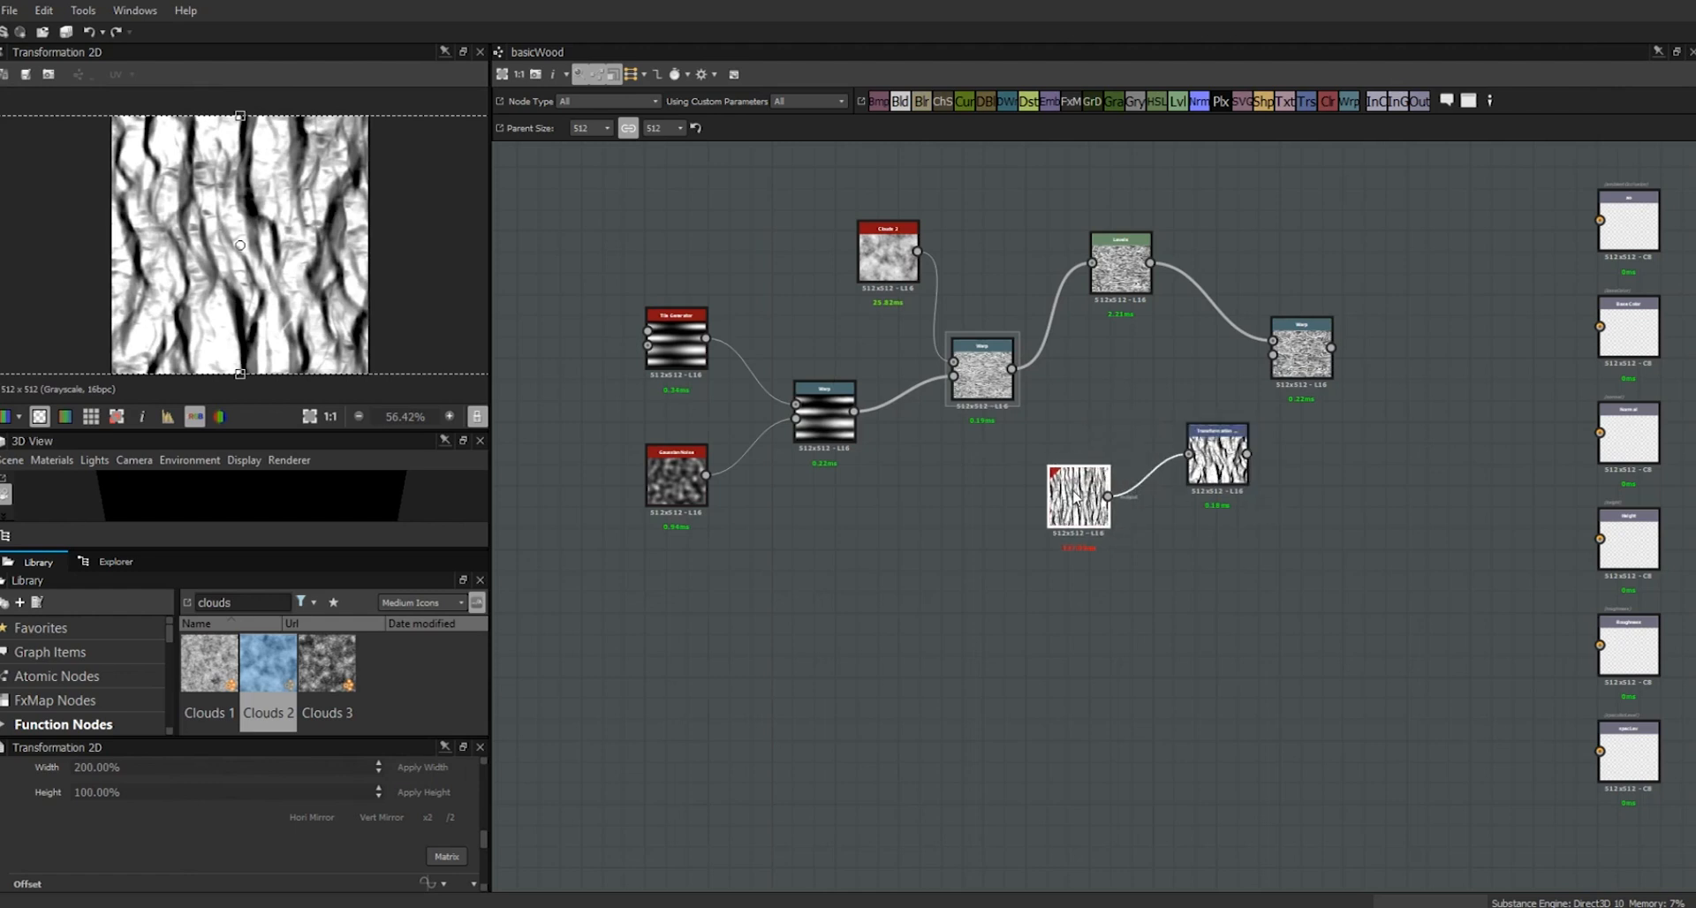
drag(1224, 446, 1273, 355)
click(1306, 345)
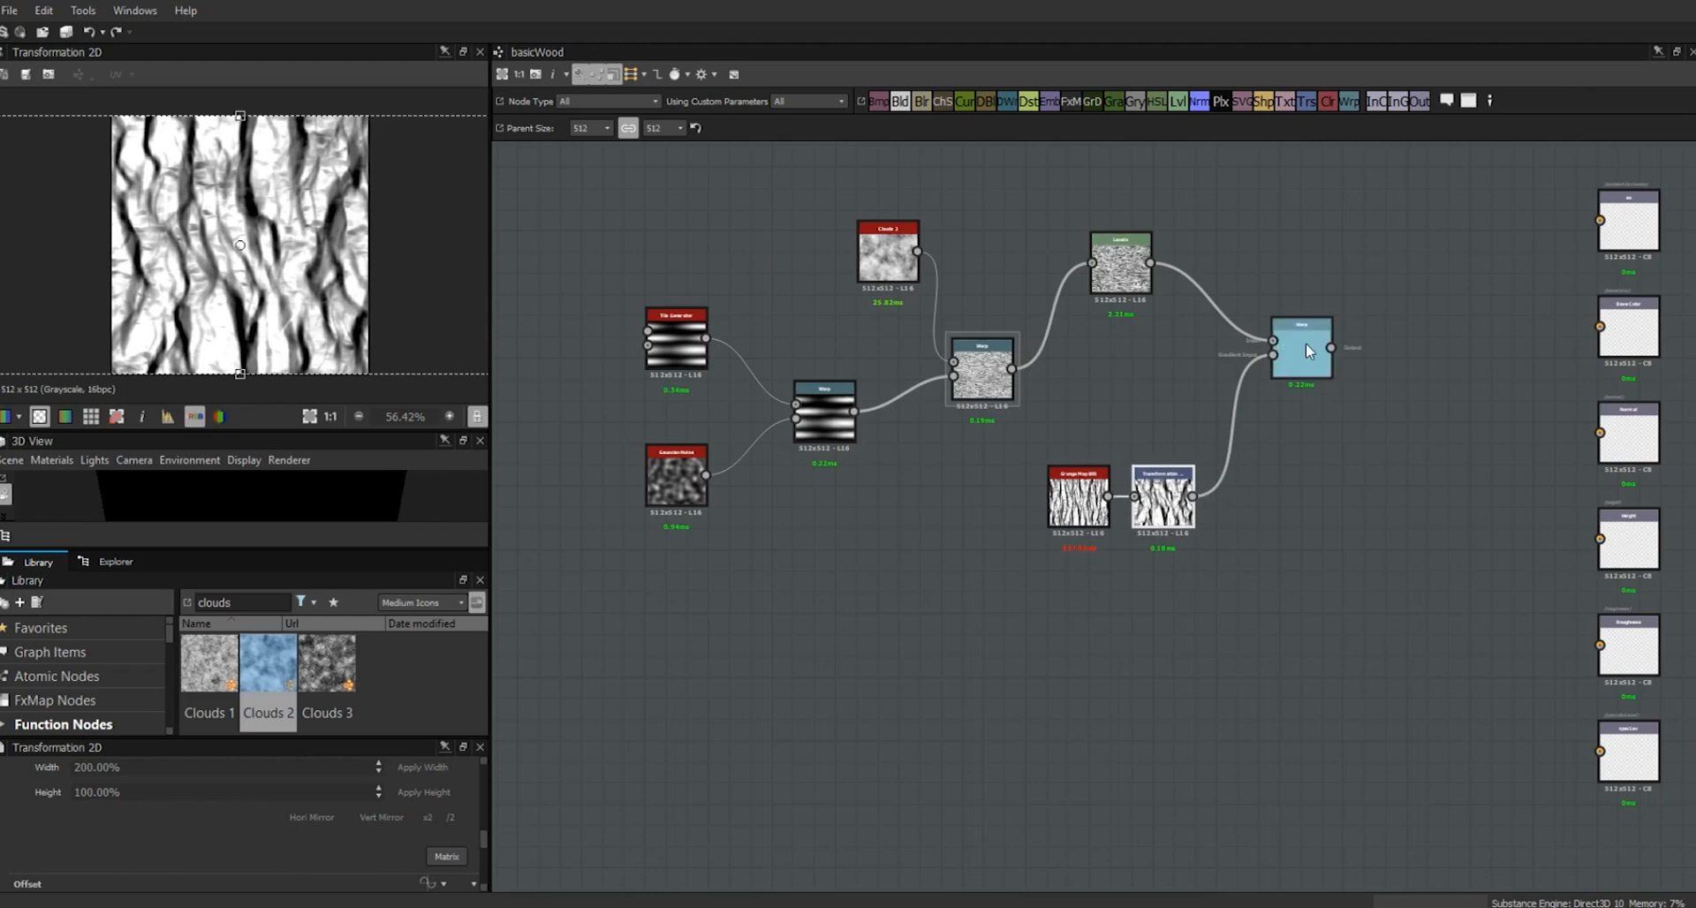
- Set the third Warp node's Intensity to 0.03 and compare its pattern with the Levels output
double_click(1306, 345)
scroll(279, 295, up, 1)
drag(471, 883, 83, 897)
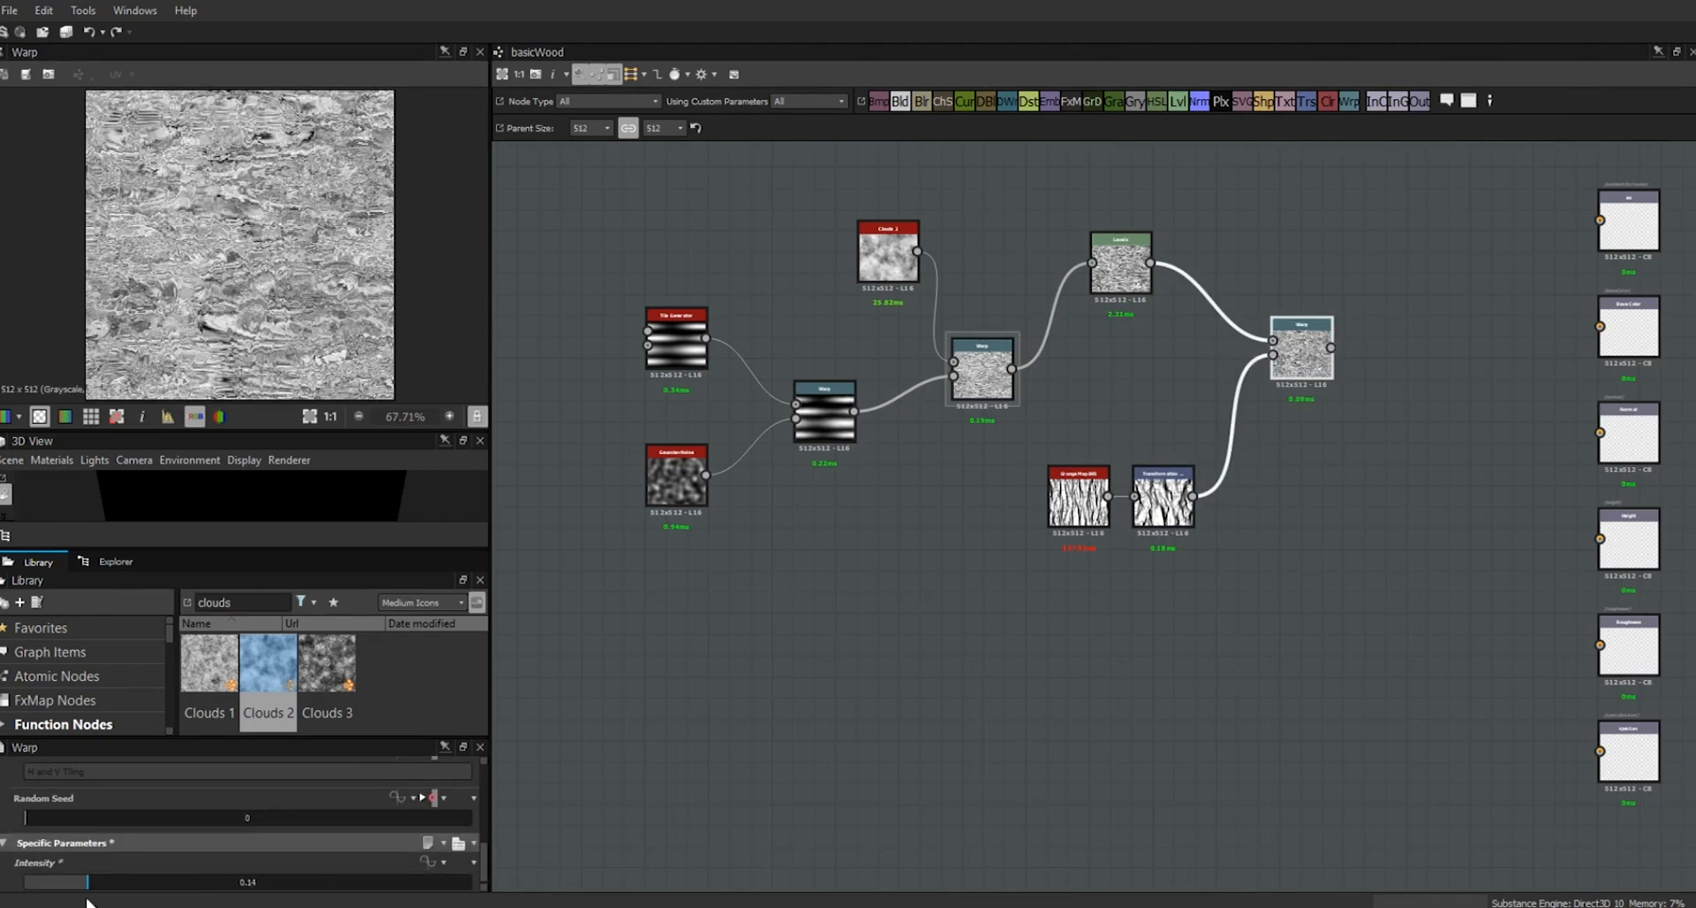
scroll(214, 326, up, 3)
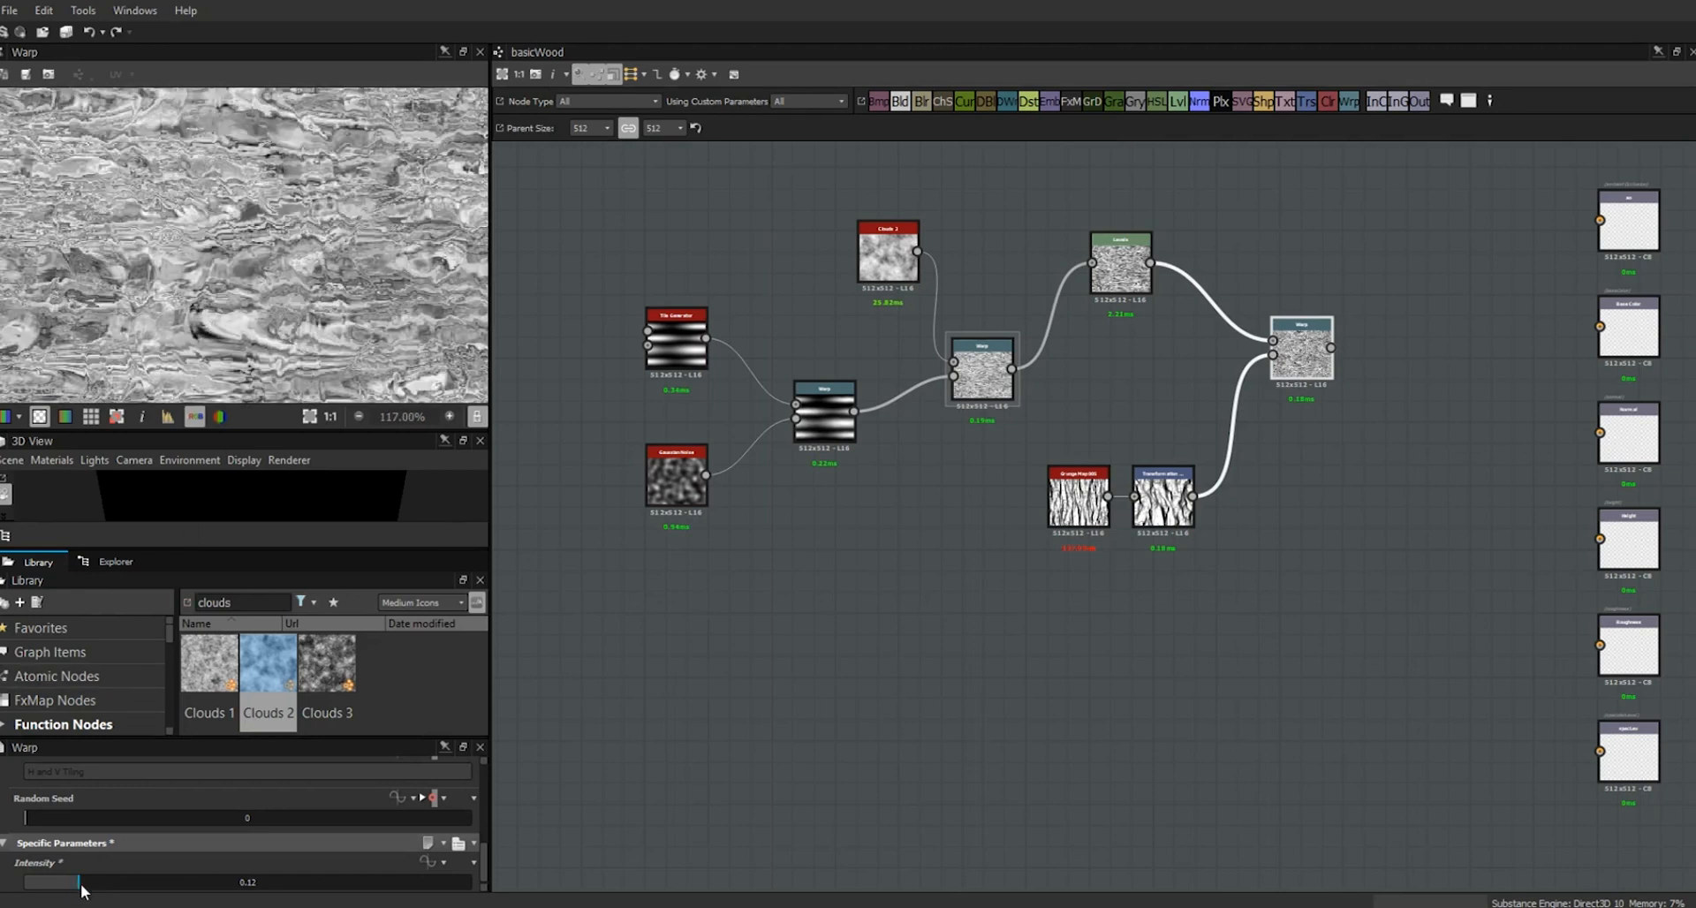
drag(77, 889, 39, 898)
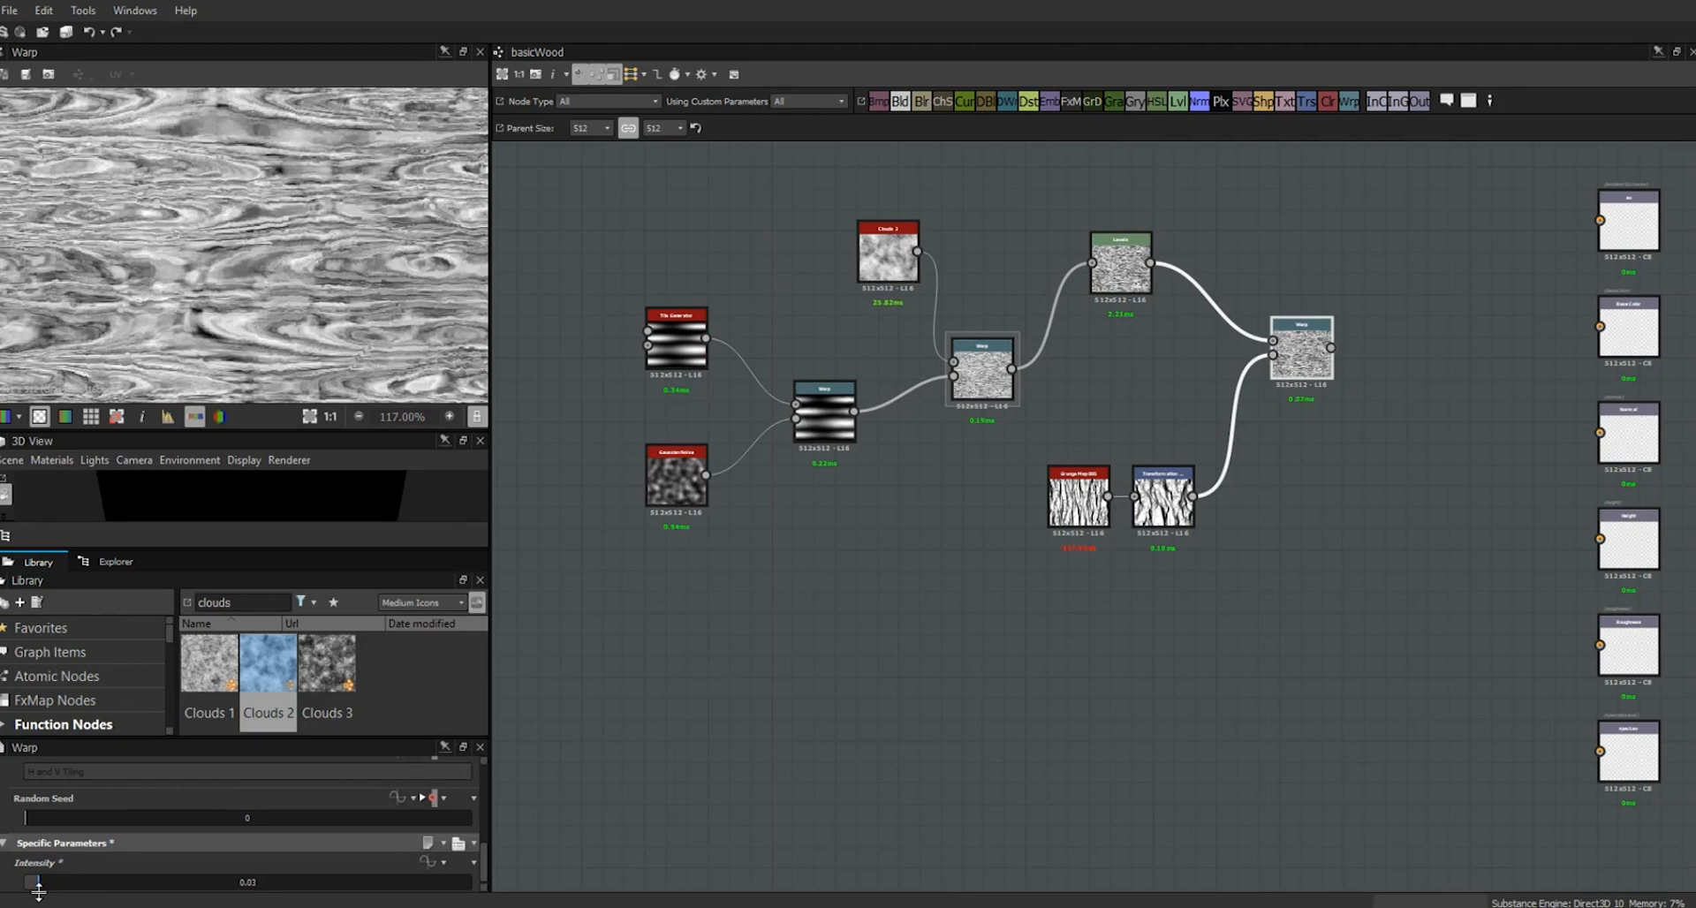
scroll(265, 146, up, 2)
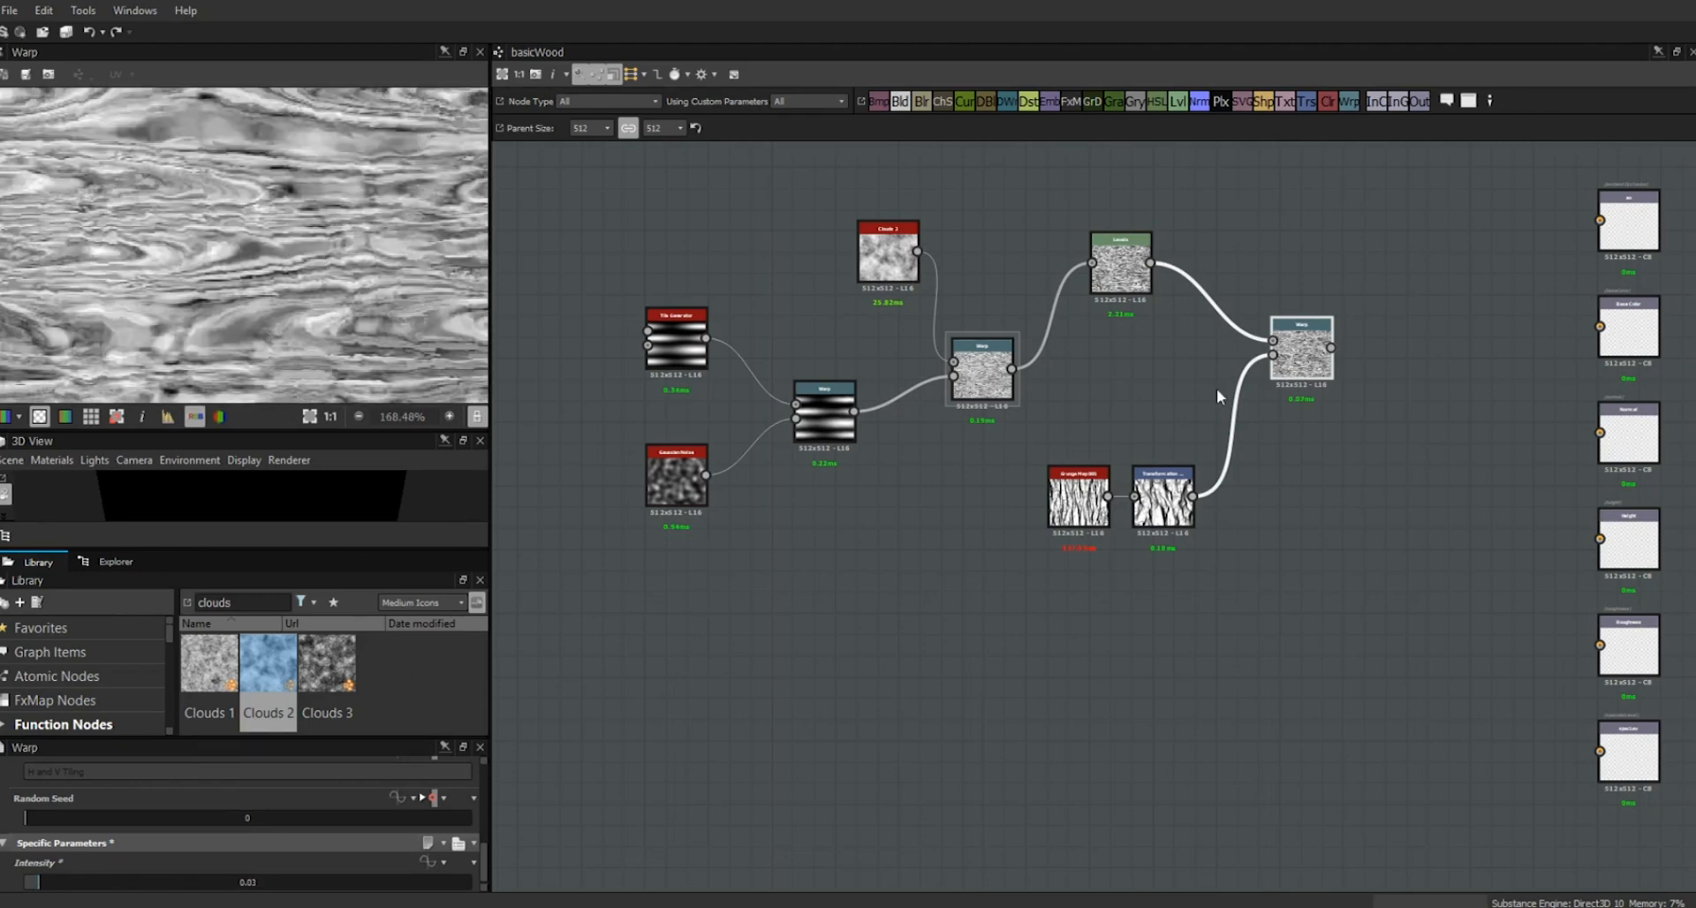
double_click(1120, 269)
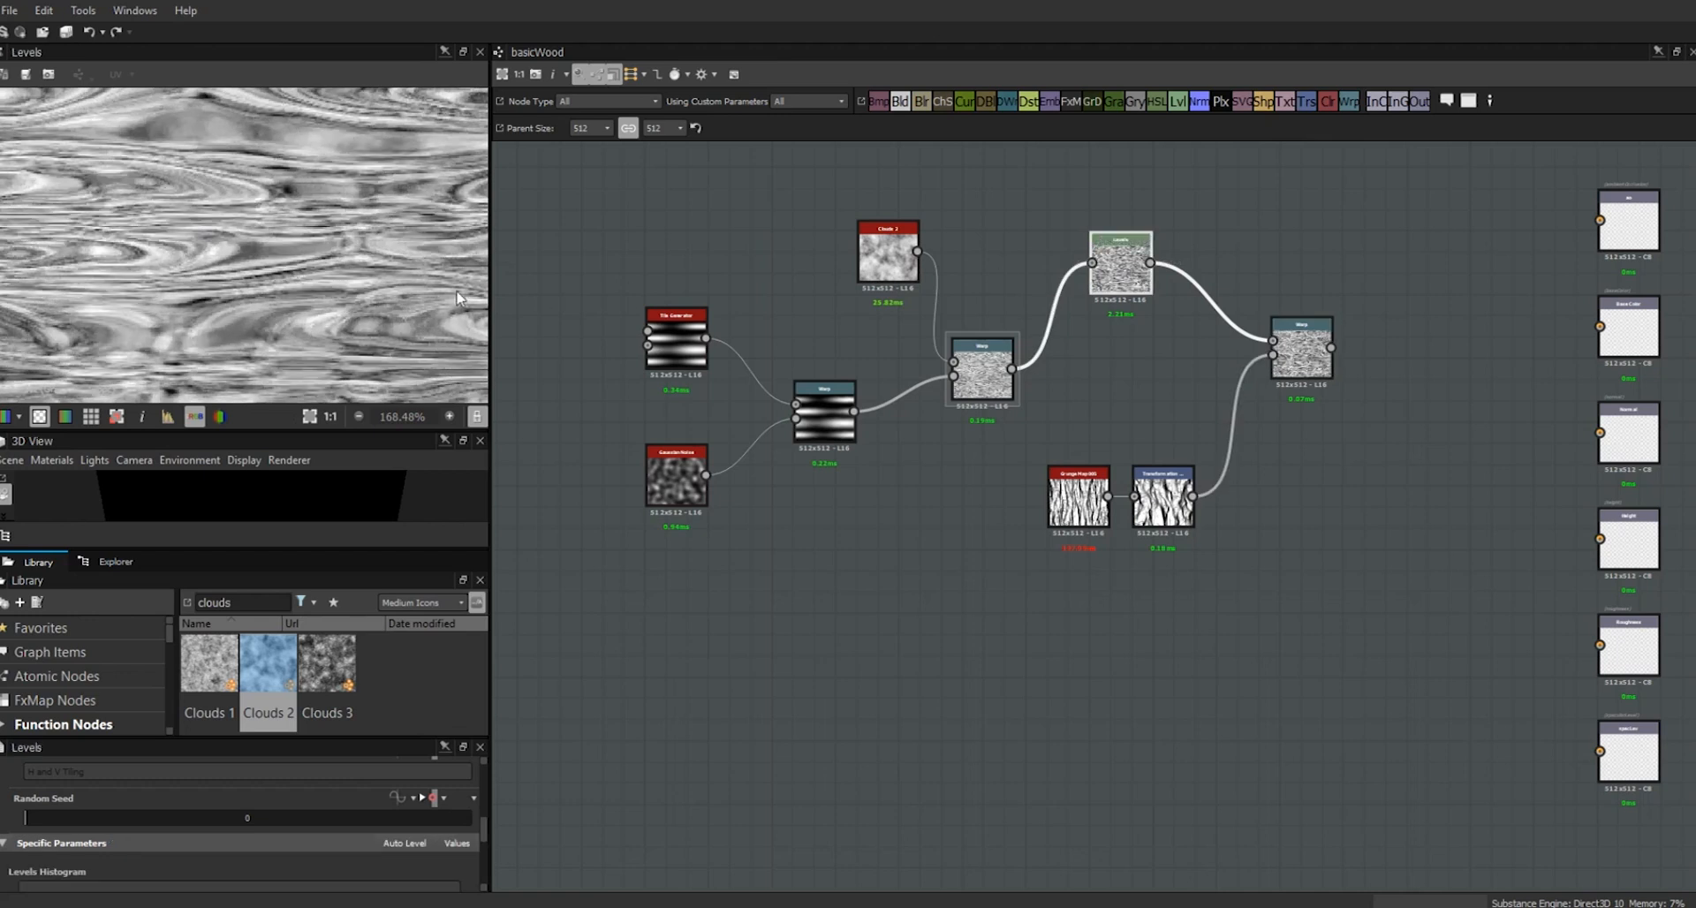
double_click(1308, 352)
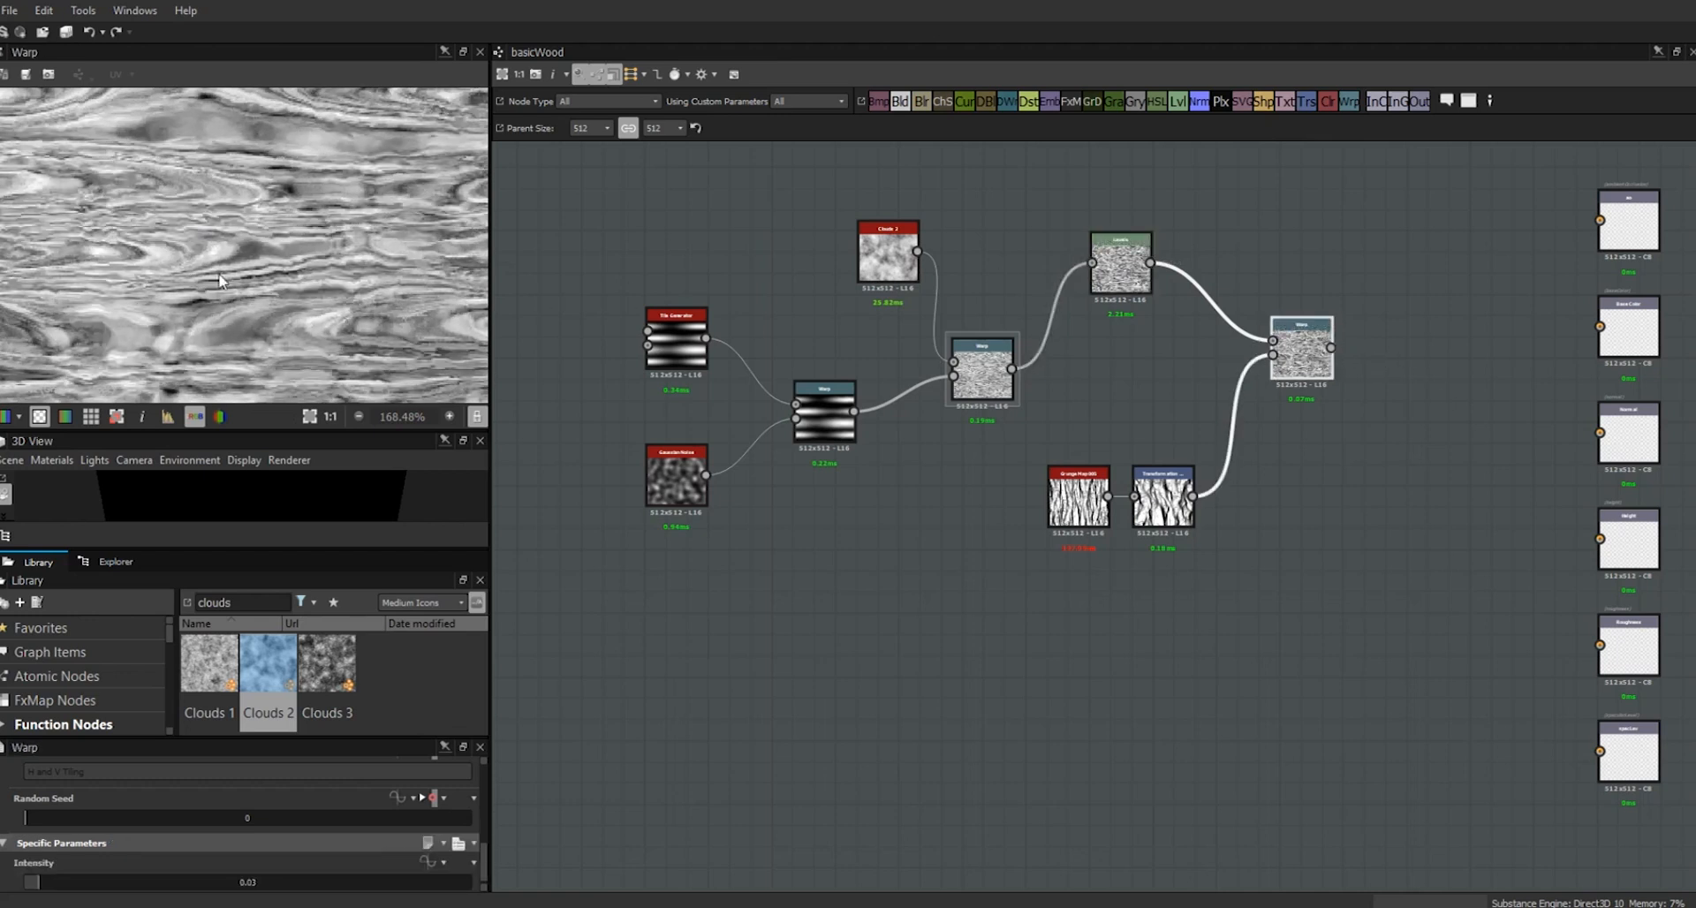
scroll(292, 320, down, 2)
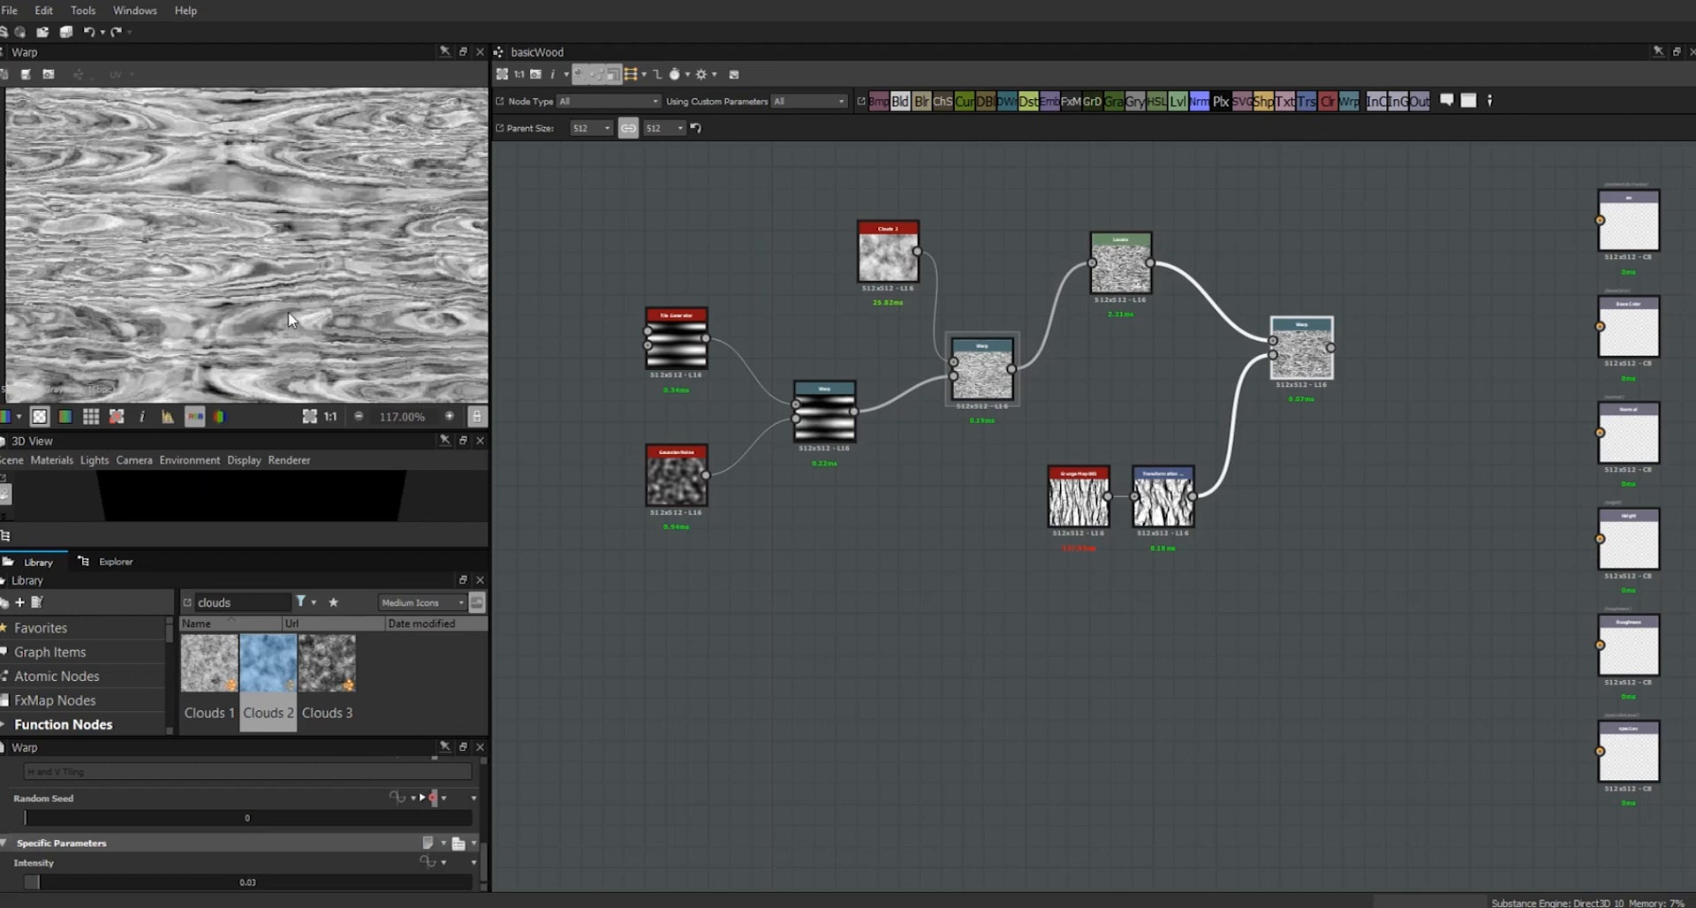
scroll(320, 265, down, 1)
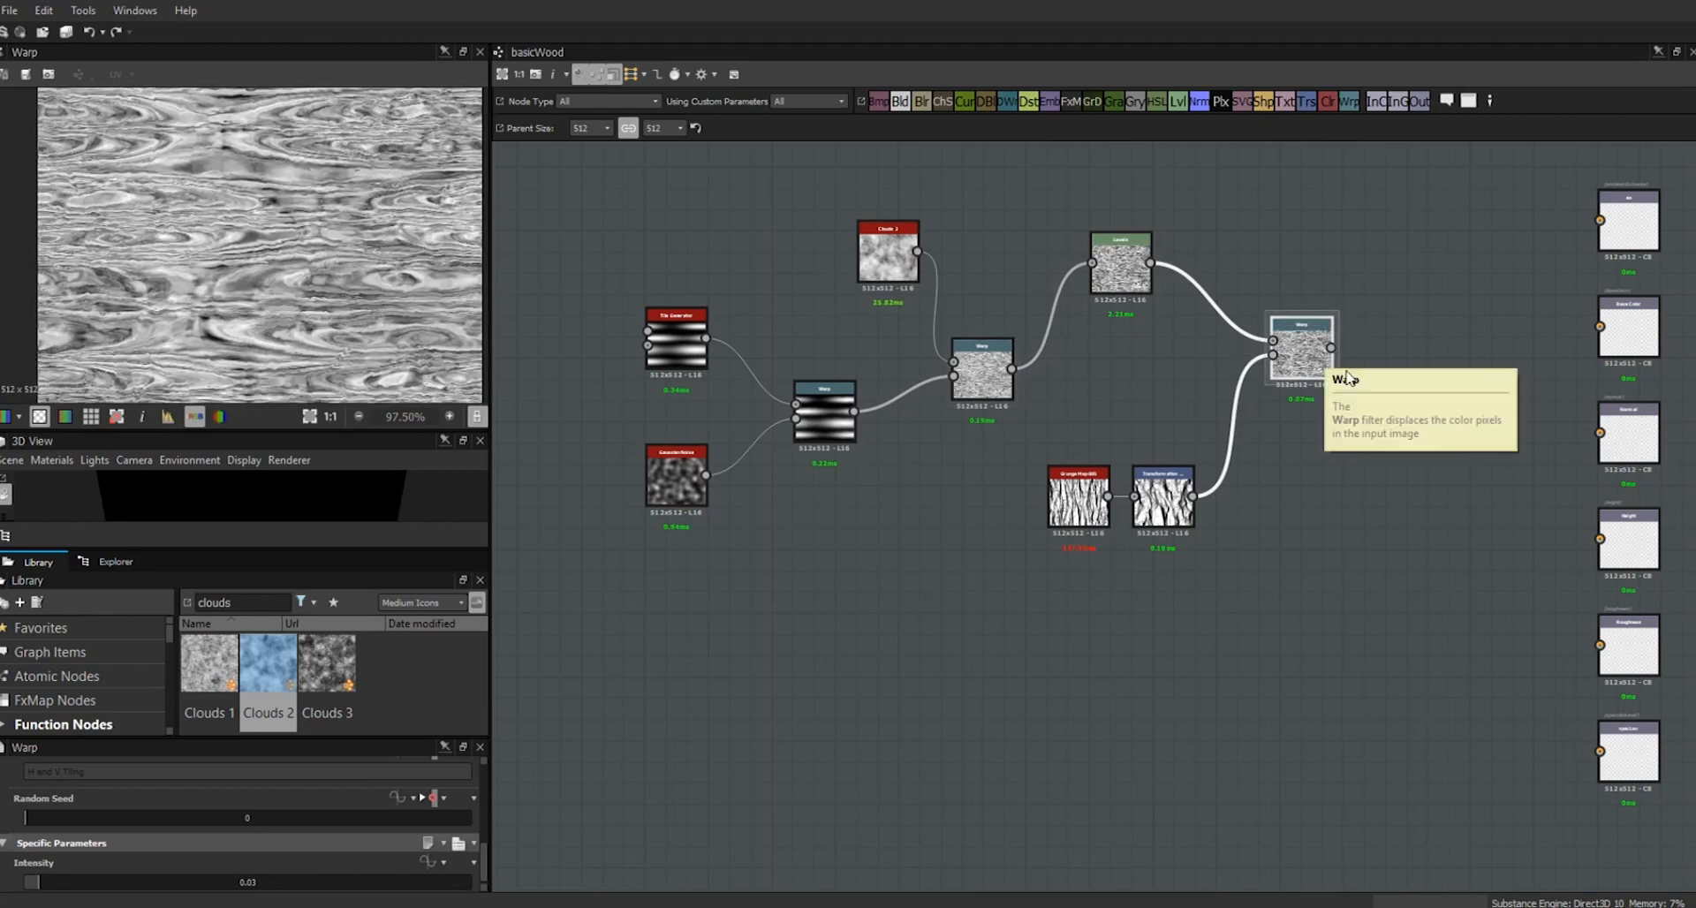
- Rearrange the Warp, Clouds 2, Tile Generator, Gaussian Noise and grunge nodes into a more compact layout
drag(1302, 371, 1269, 352)
drag(1052, 428, 1157, 494)
drag(982, 376, 1015, 312)
drag(896, 249, 918, 239)
drag(826, 414, 911, 354)
drag(687, 327, 795, 275)
drag(672, 468, 797, 412)
- Add a Blur node after the third Warp, set its Intensity to 0.71 and inspect the softened grain
drag(1385, 325, 1347, 326)
double_click(247, 881)
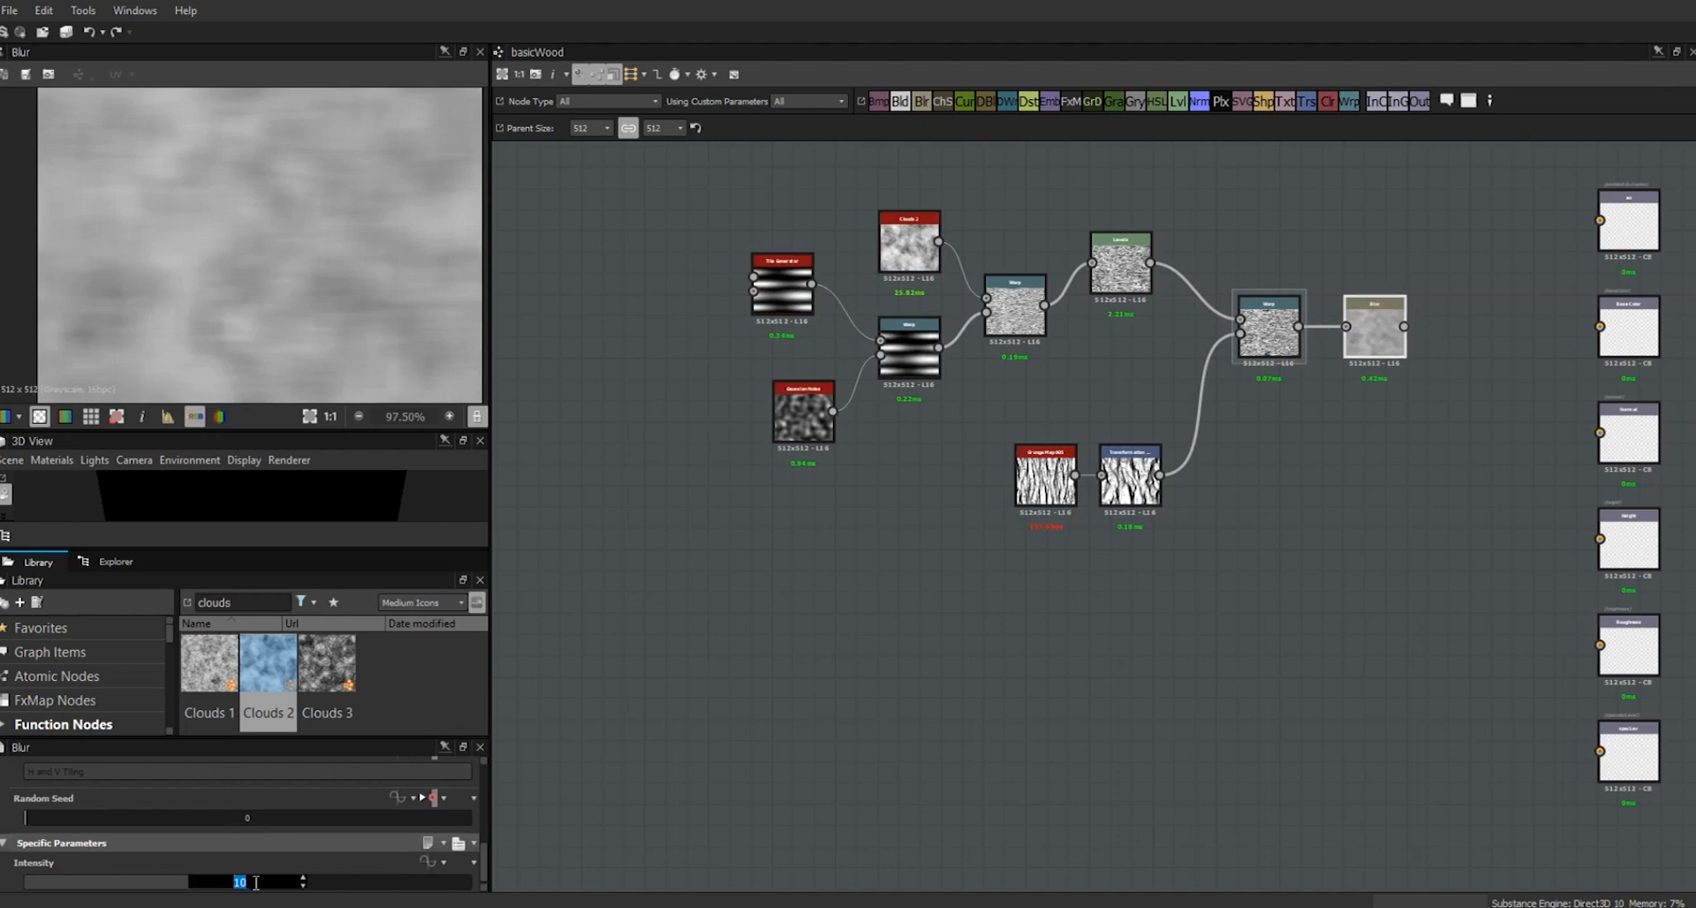
text(.71)
key(Return)
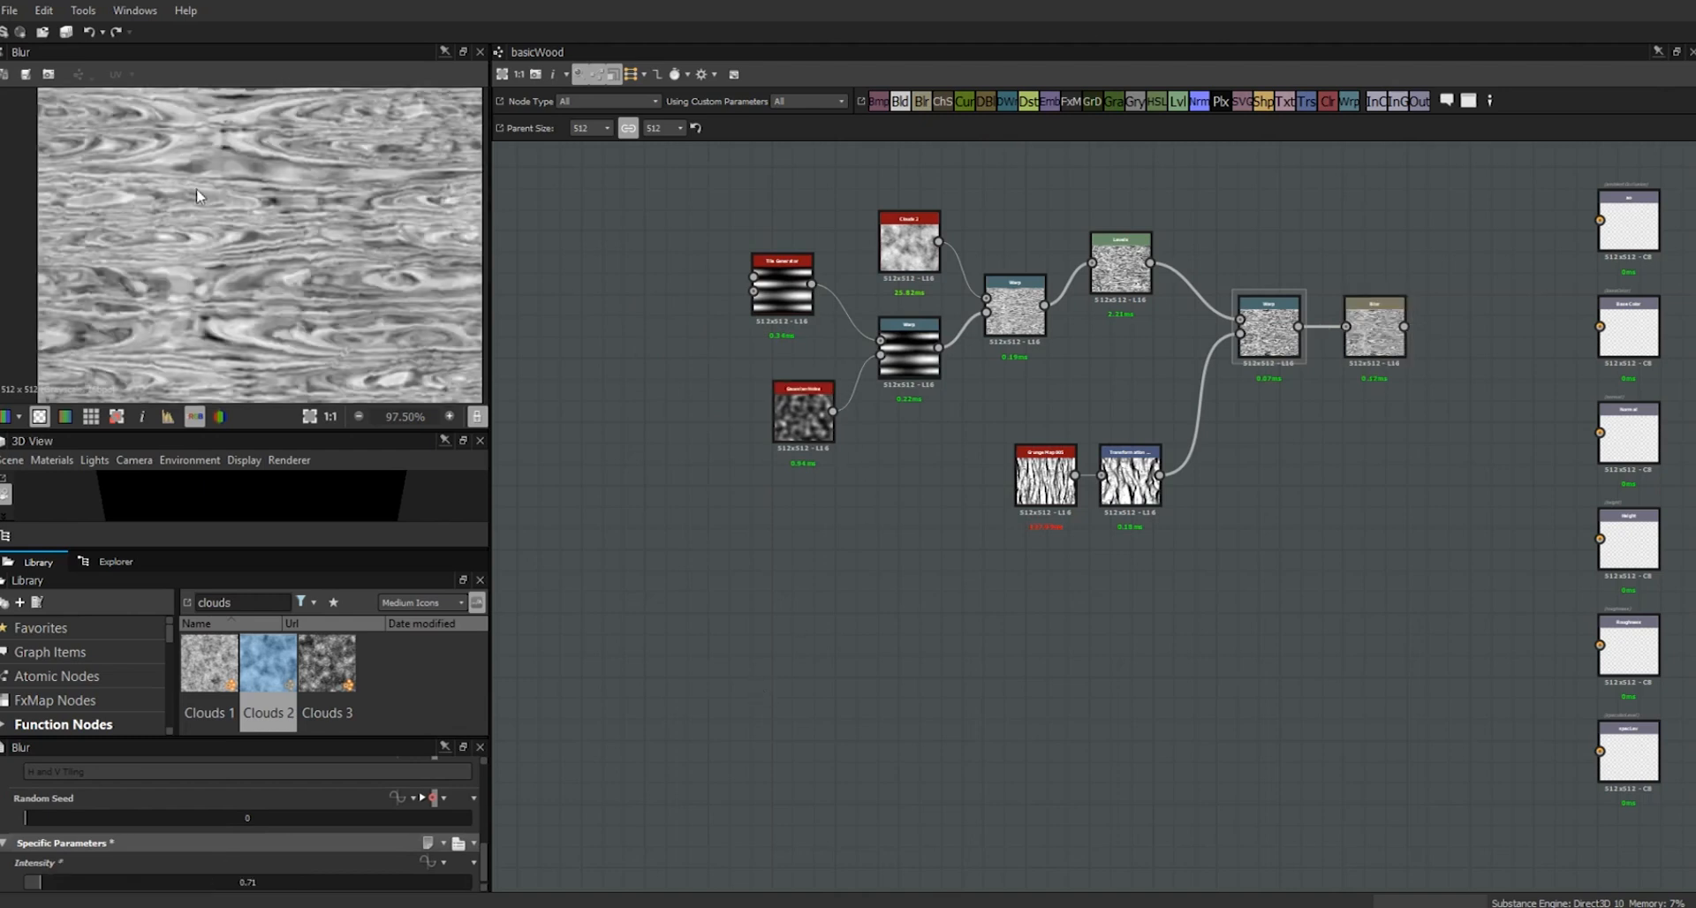
scroll(221, 168, up, 2)
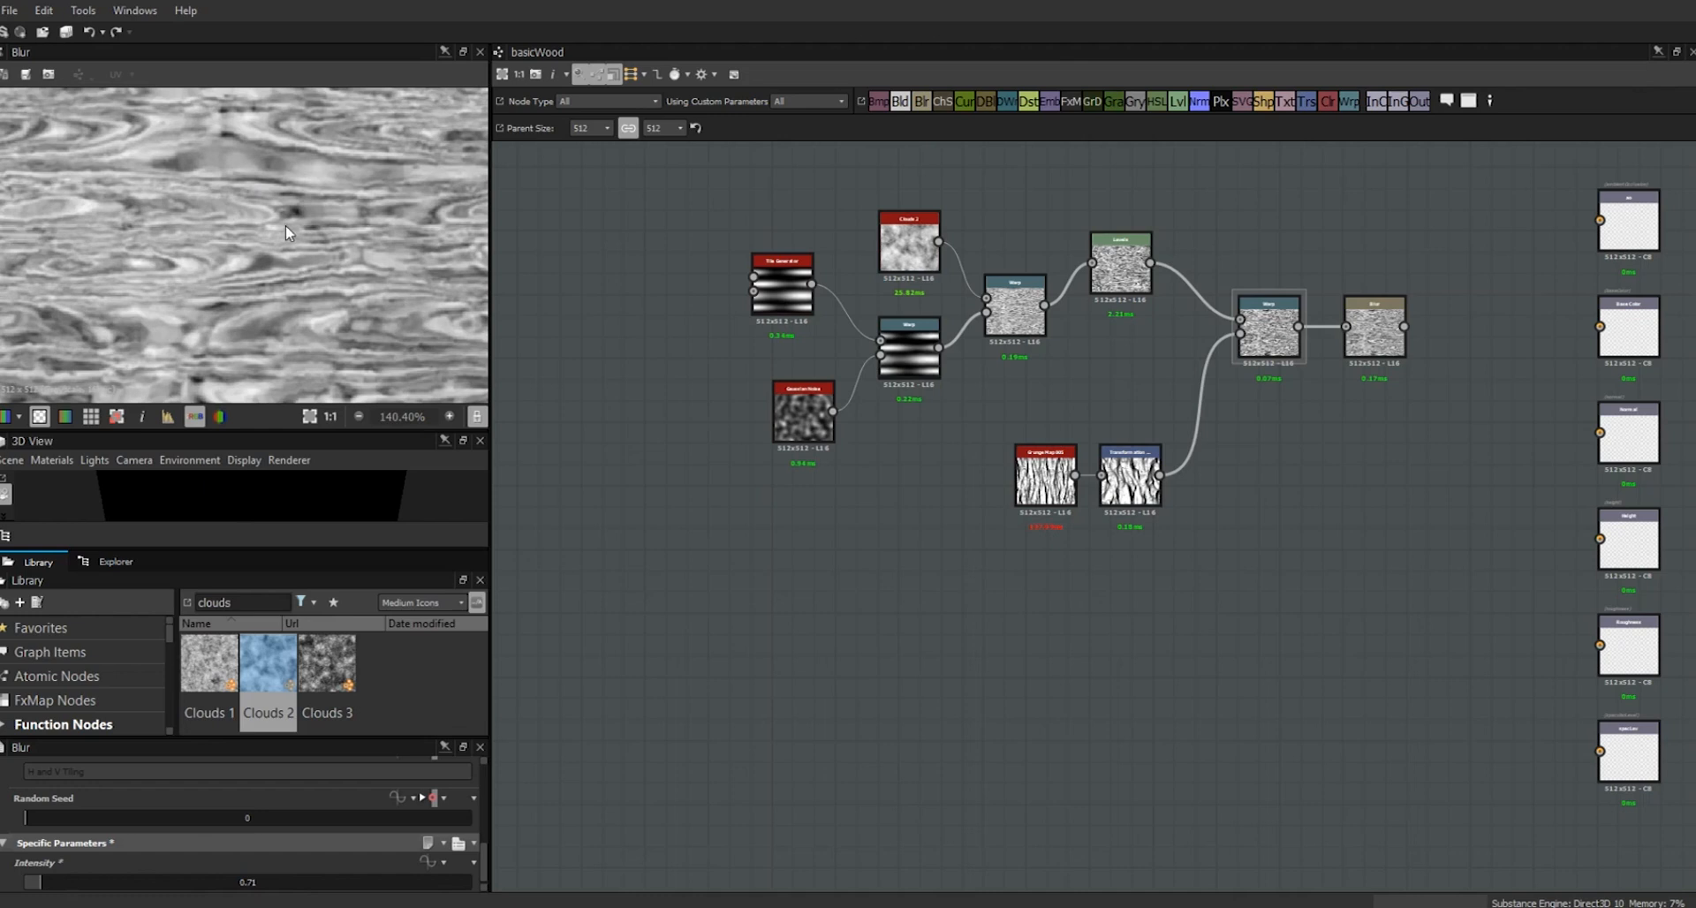
scroll(312, 251, up, 2)
- Move the Transformation 2D and Grunge Map 005 nodes up, and enclose all the wood grain nodes in a frame
drag(1131, 477, 1143, 435)
drag(1049, 473, 1060, 451)
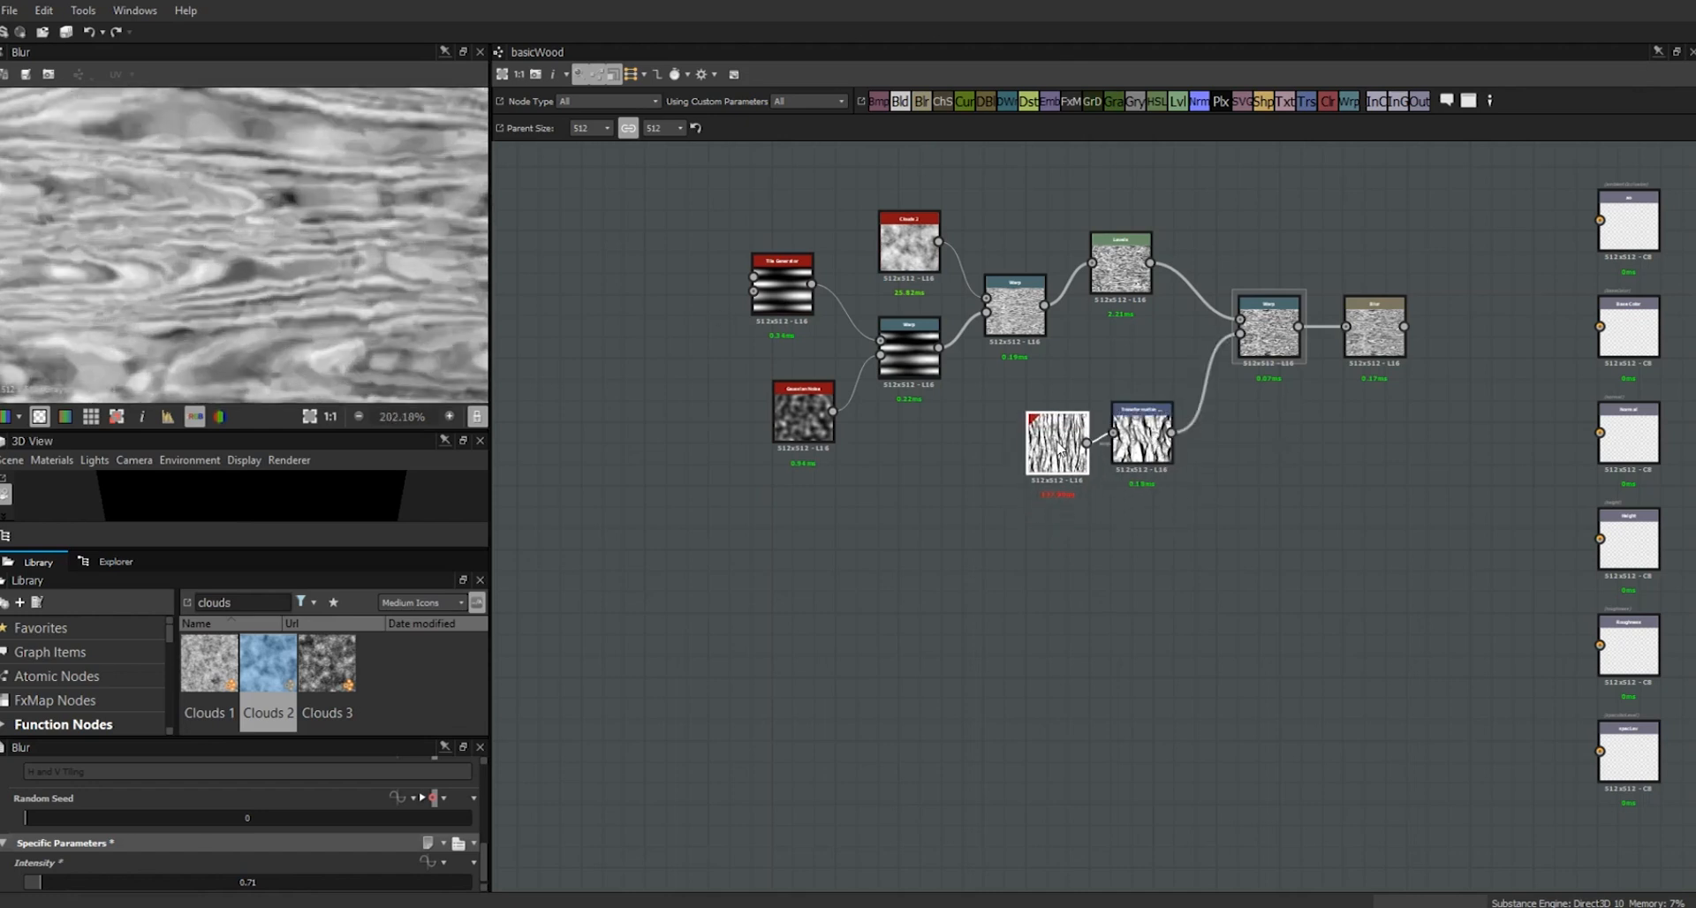
scroll(850, 496, down, 3)
drag(704, 247, 1206, 545)
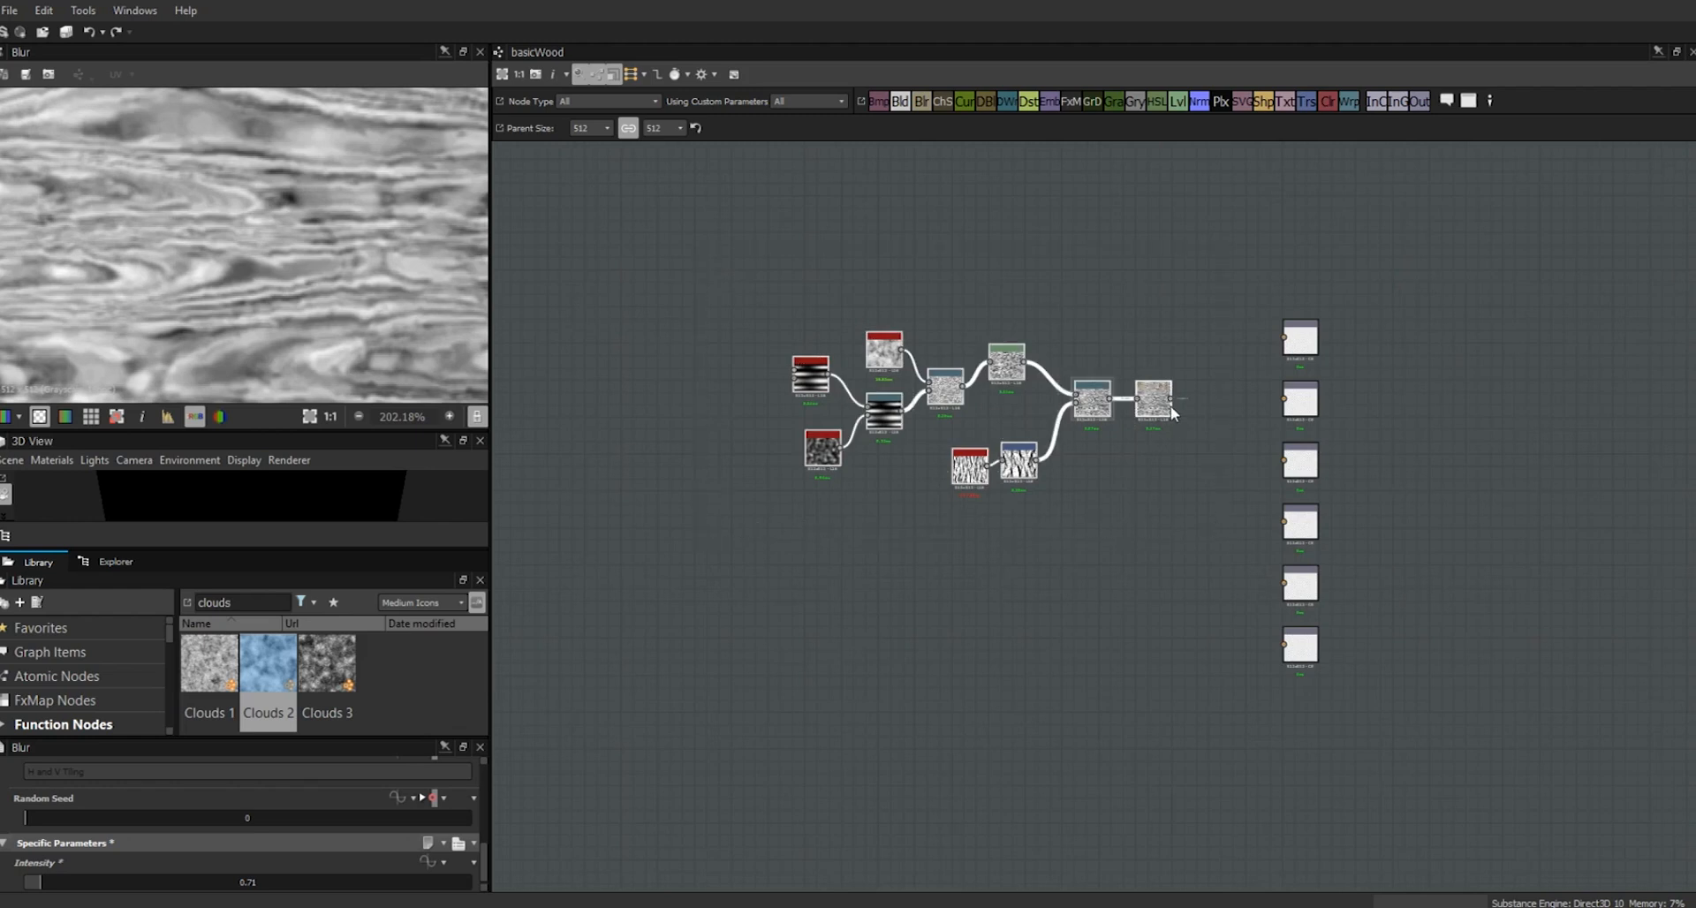
right_click(1161, 404)
click(1216, 509)
click(796, 315)
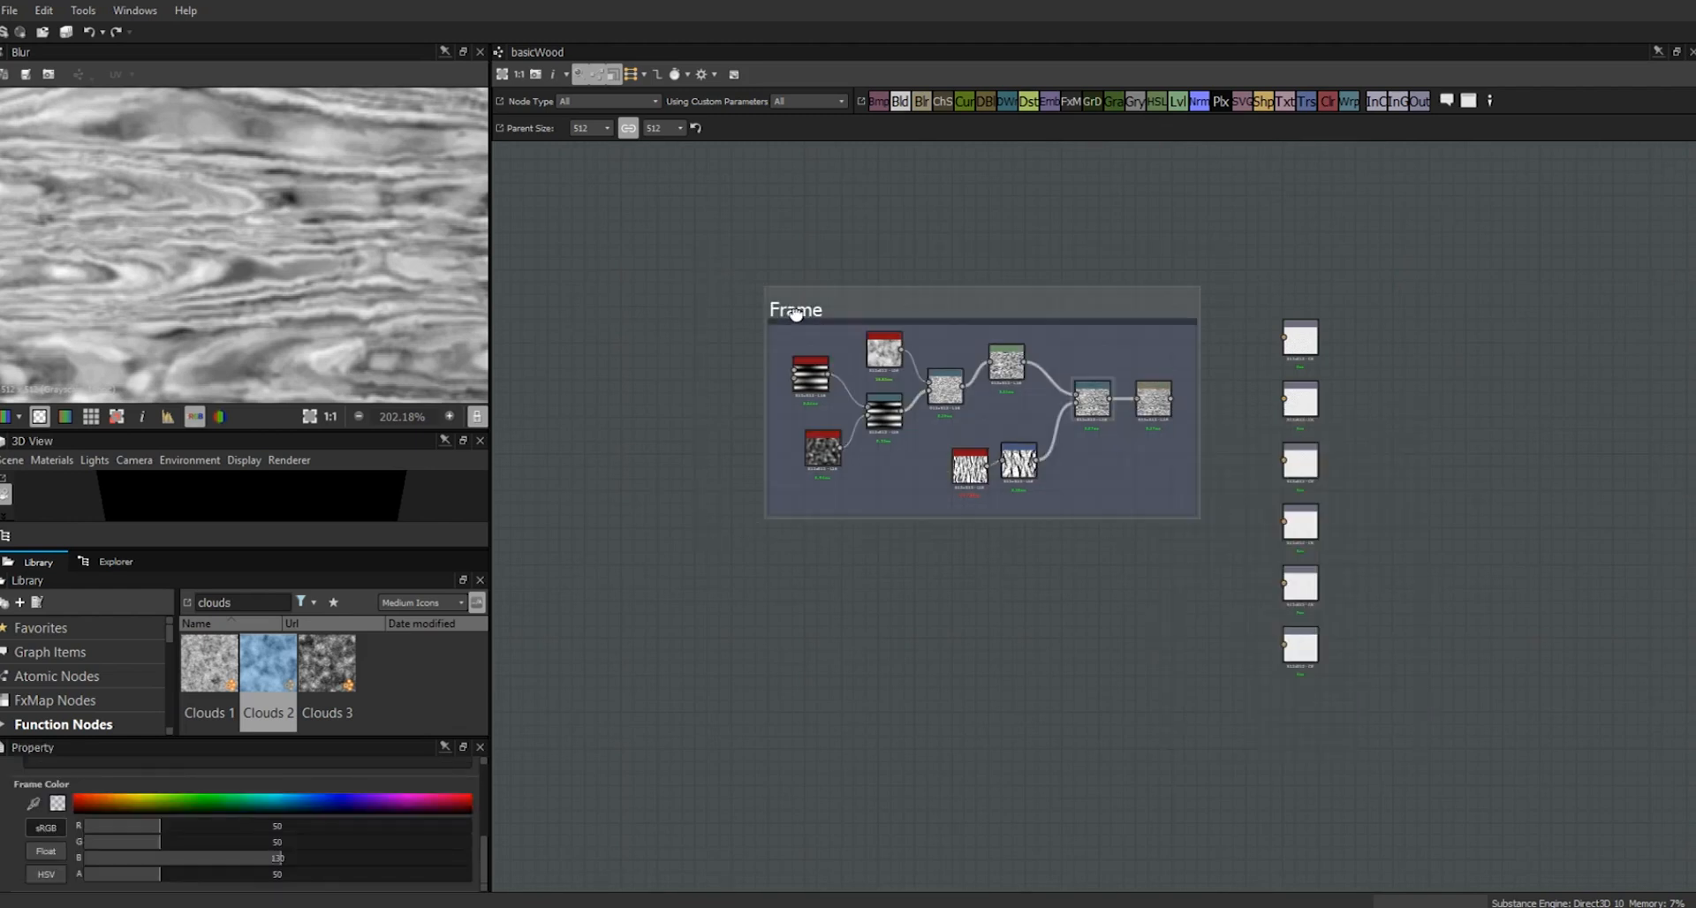
- Set the frame's title to "color grain mask"
drag(484, 866, 486, 811)
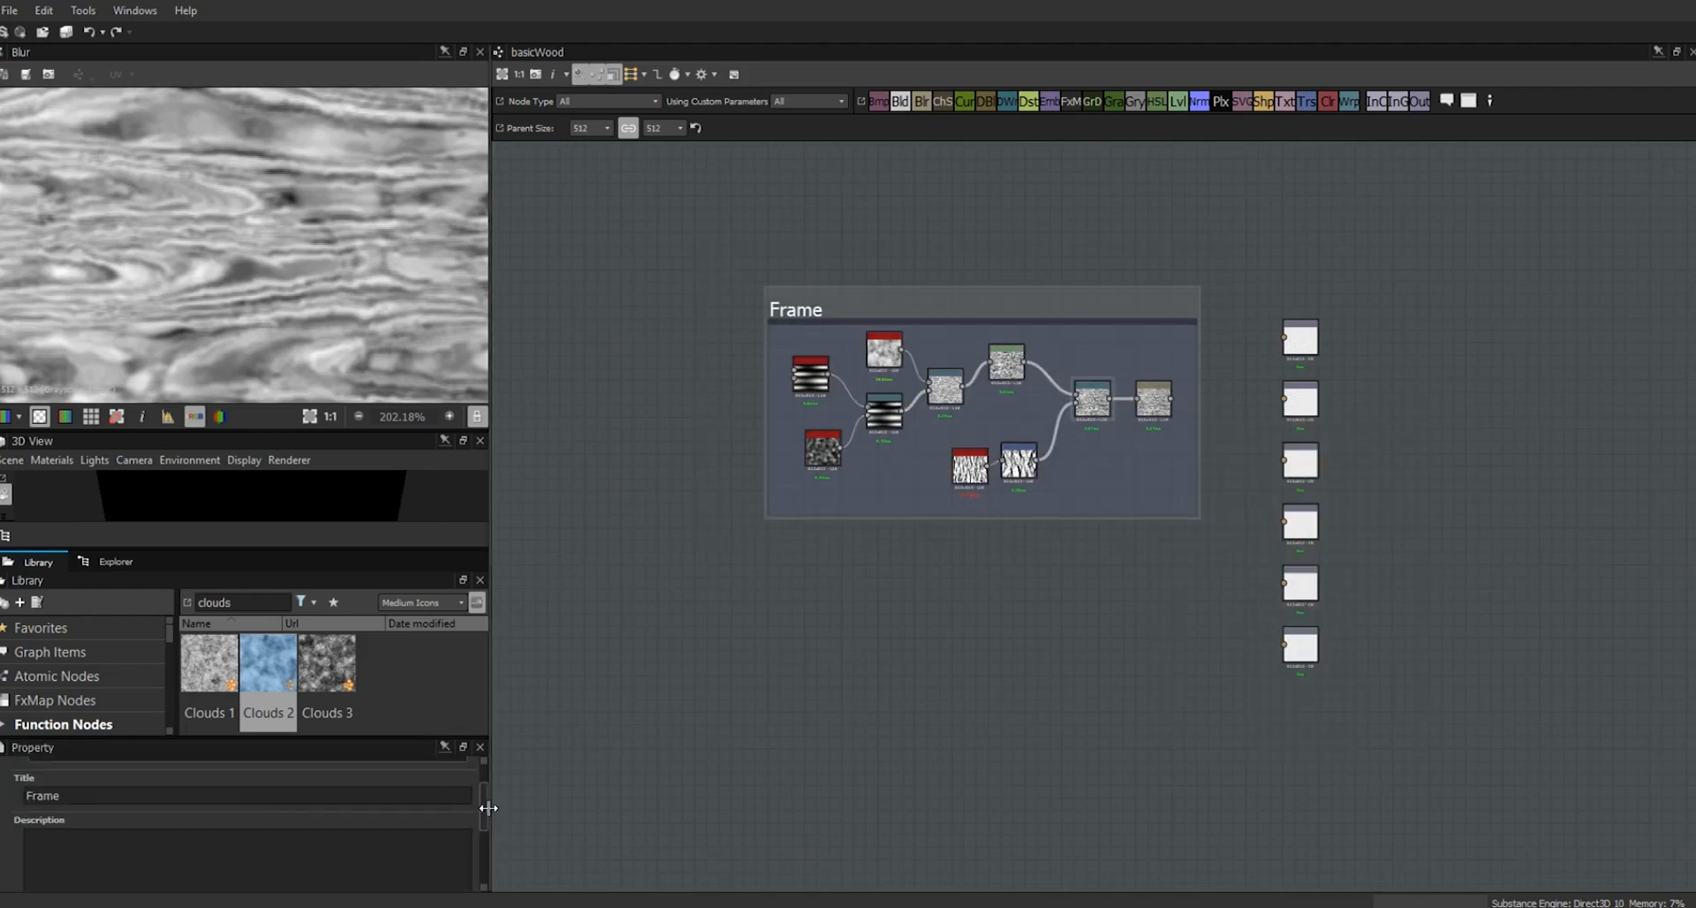
drag(144, 796, 7, 797)
text(color grain mask)
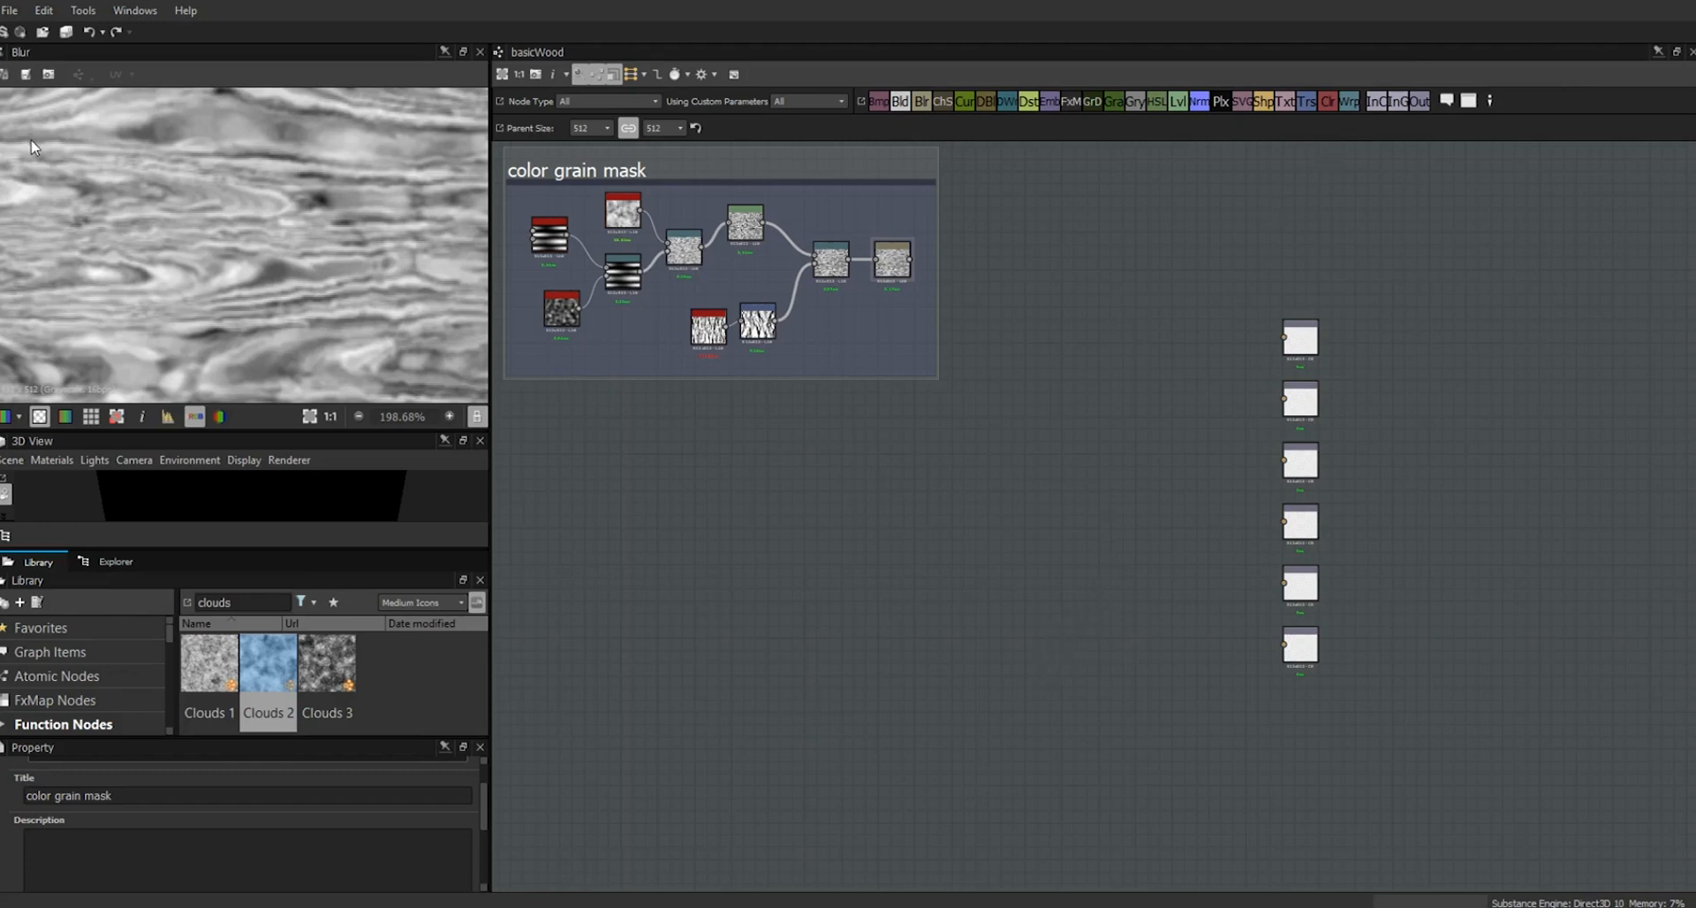
- Place a copy of the frame's Tile Generator in the empty area below the frame and preview it
click(555, 246)
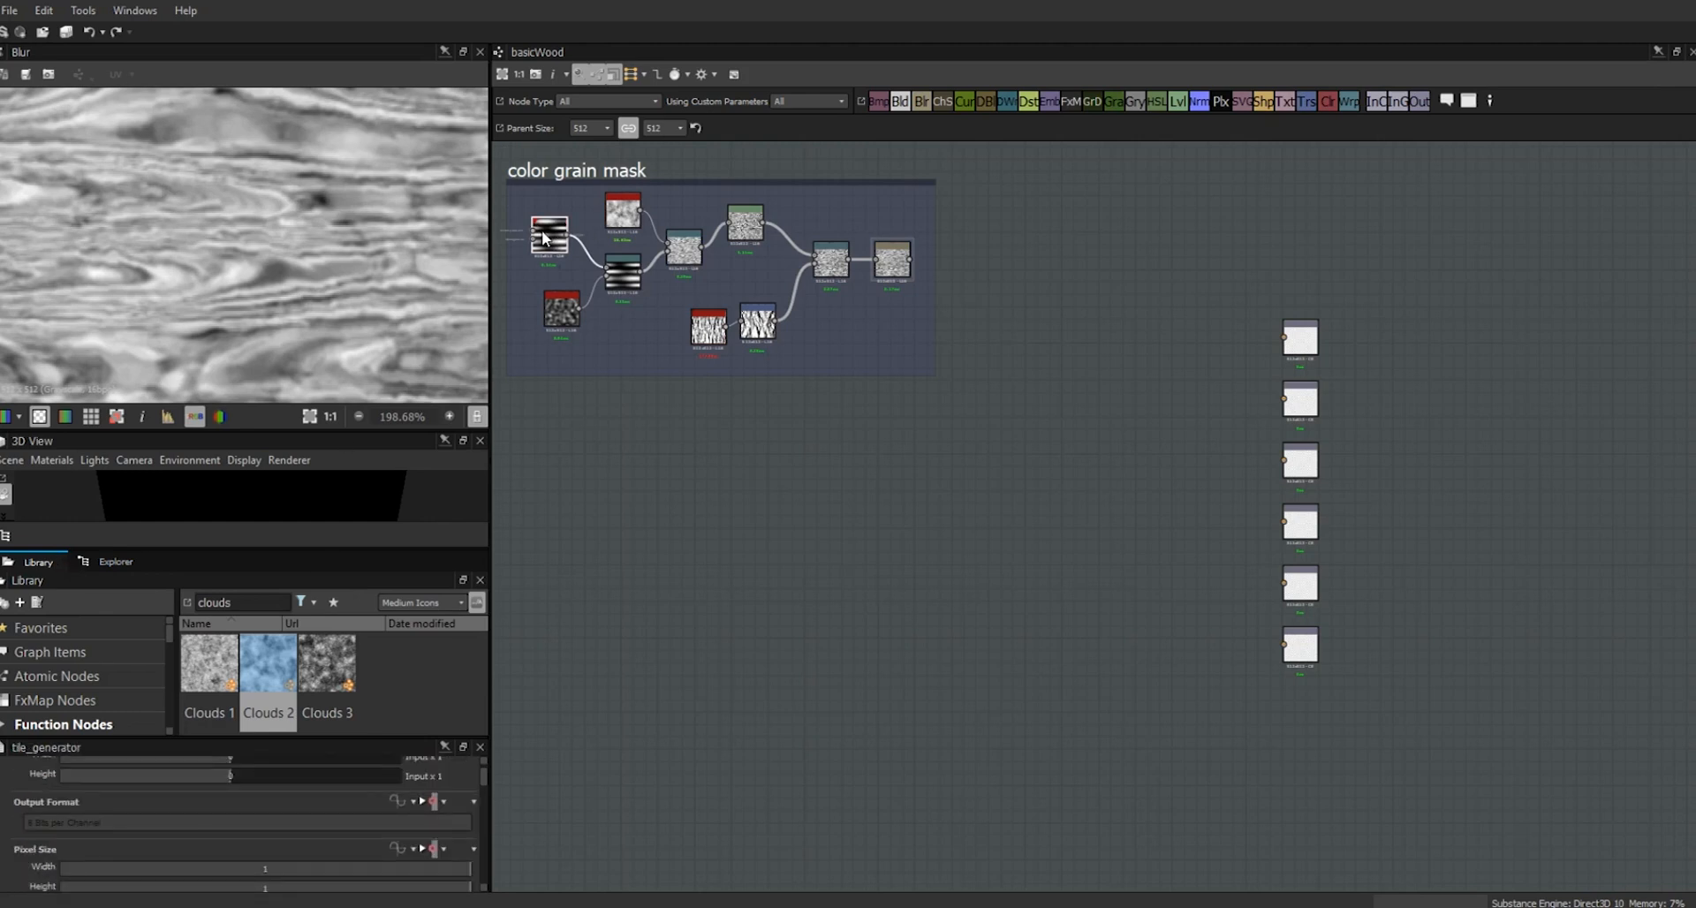
key(ctrl+v)
drag(1101, 520, 579, 505)
double_click(573, 500)
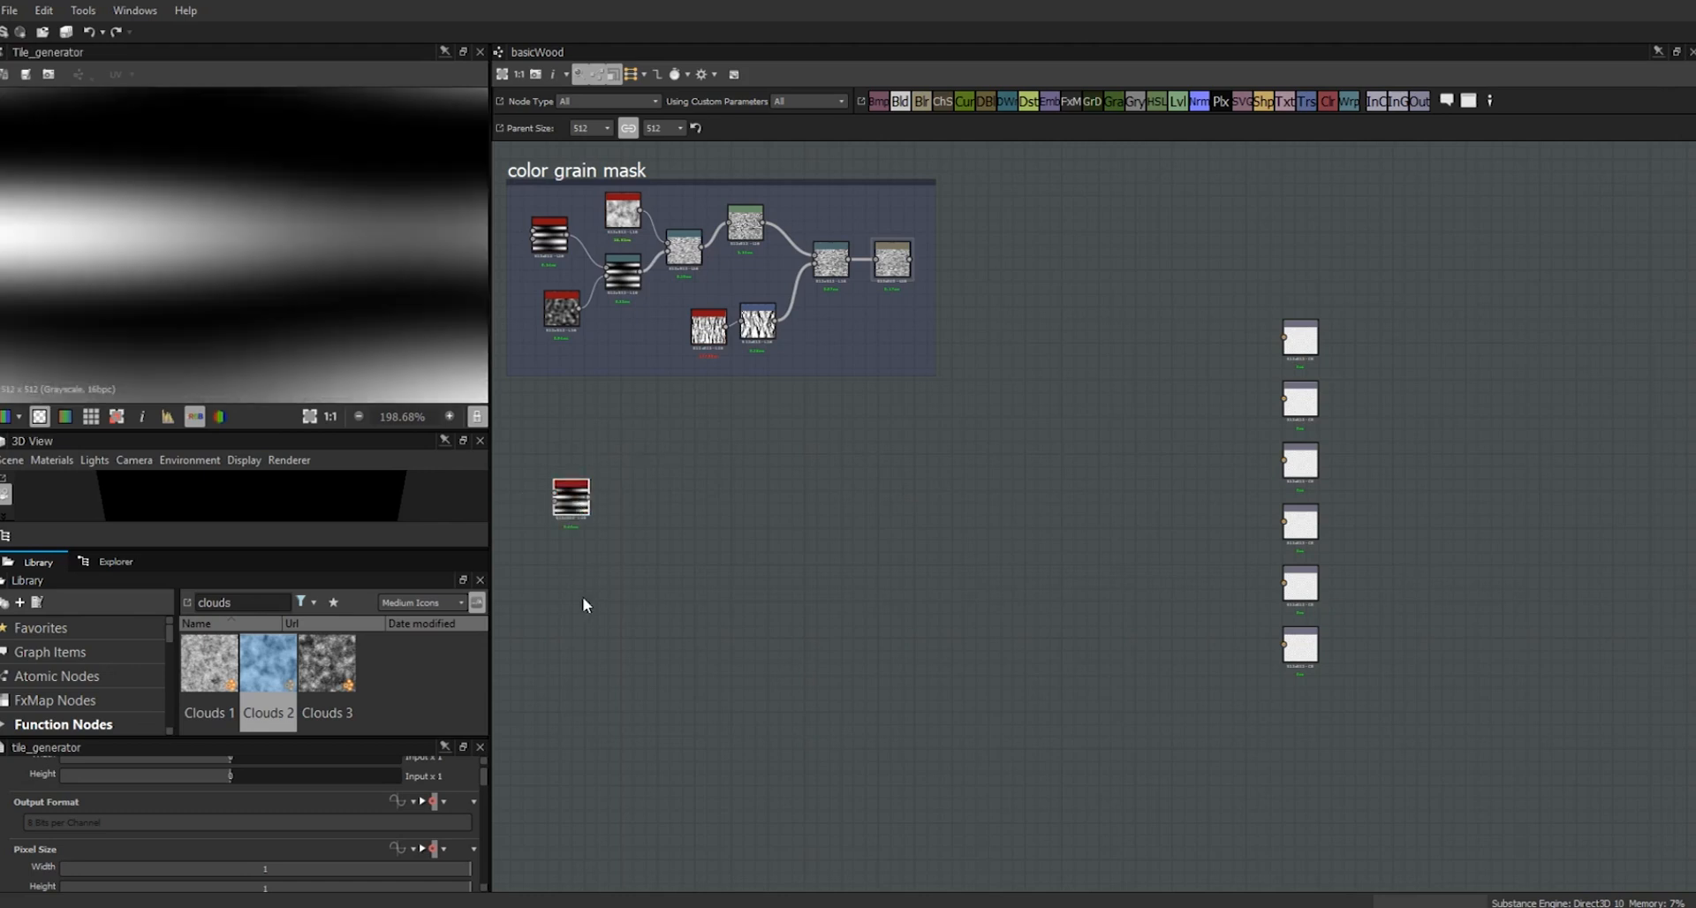
- Set the copied Tile Generator's Y Amount to 2
drag(425, 739, 413, 588)
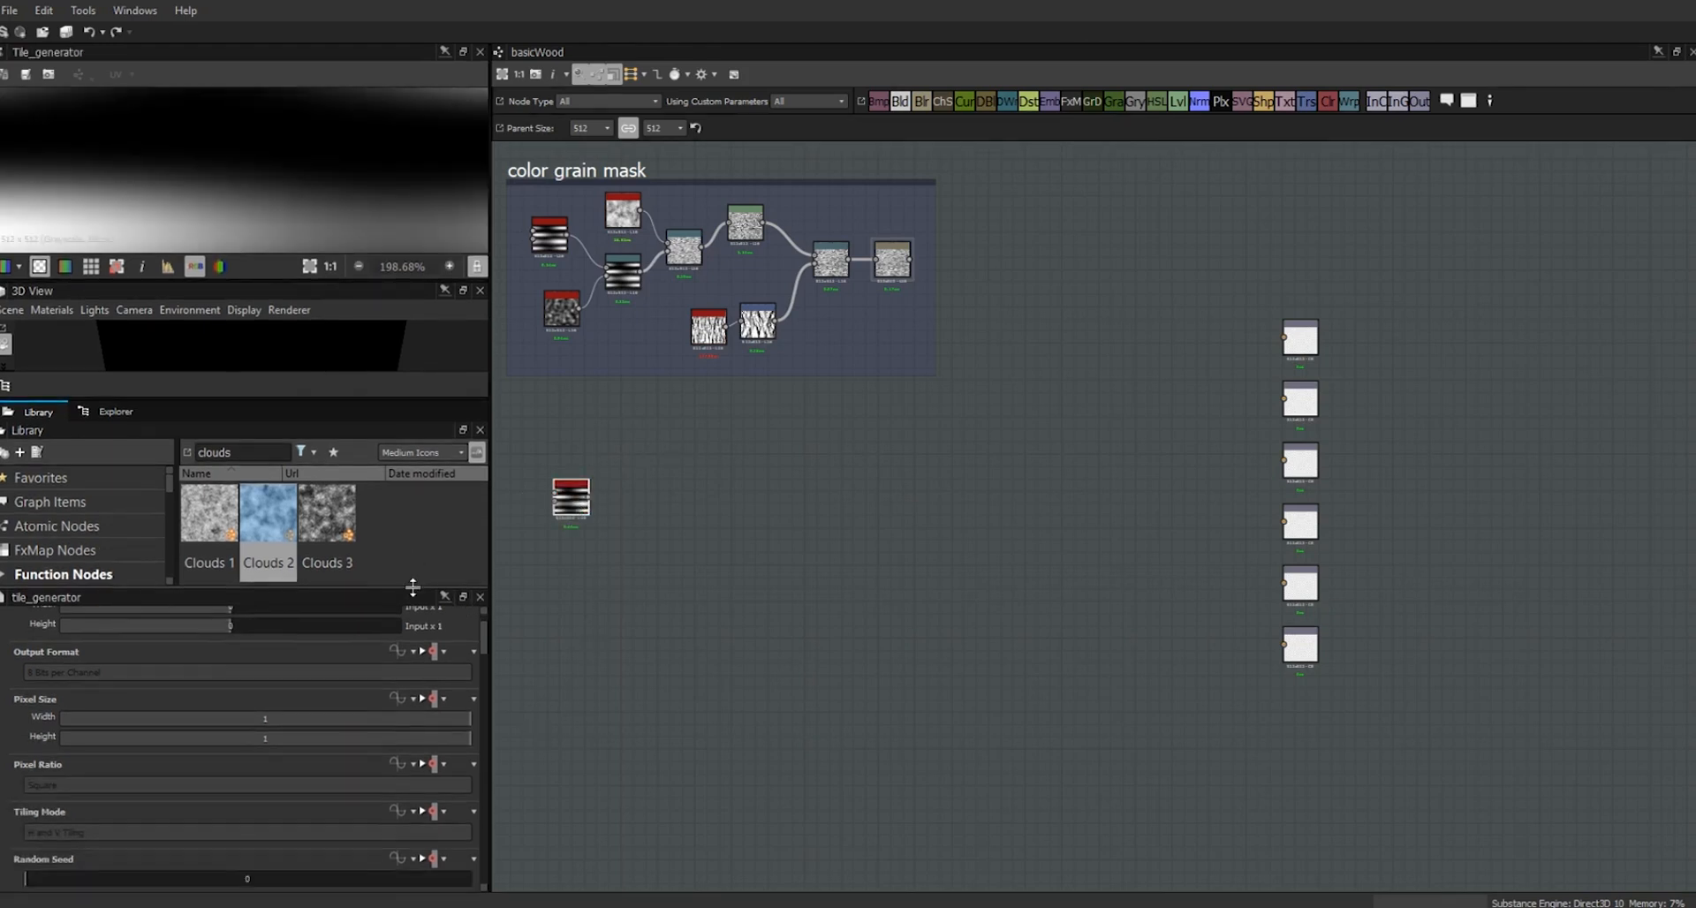
drag(484, 638, 486, 670)
click(575, 497)
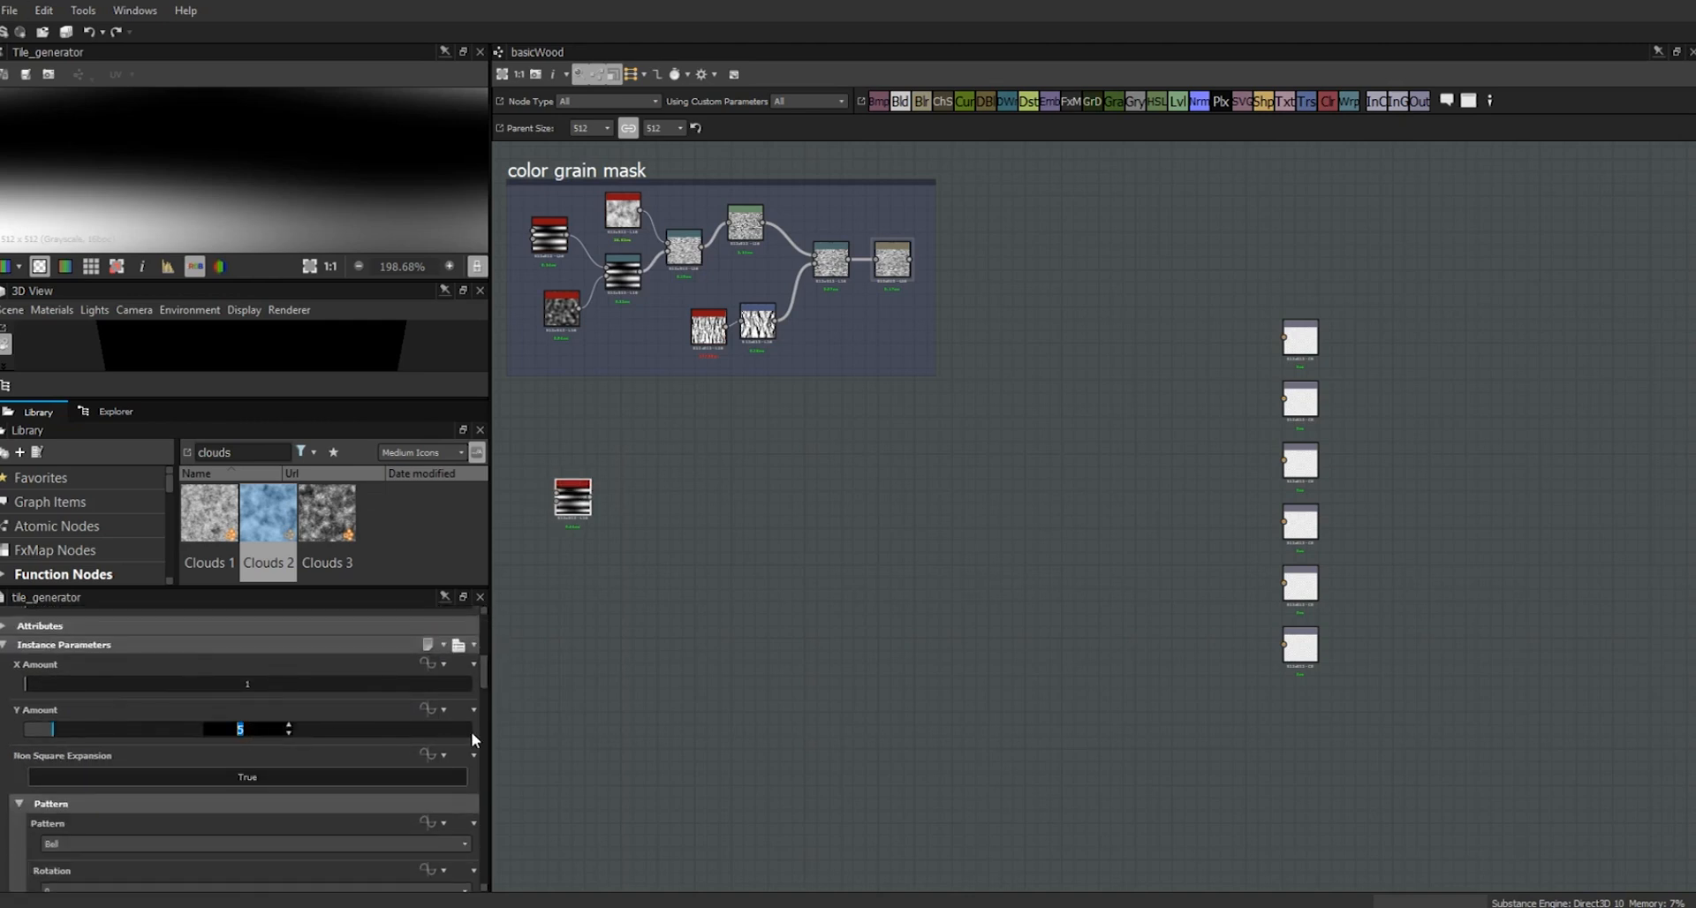
text(2)
key(Return)
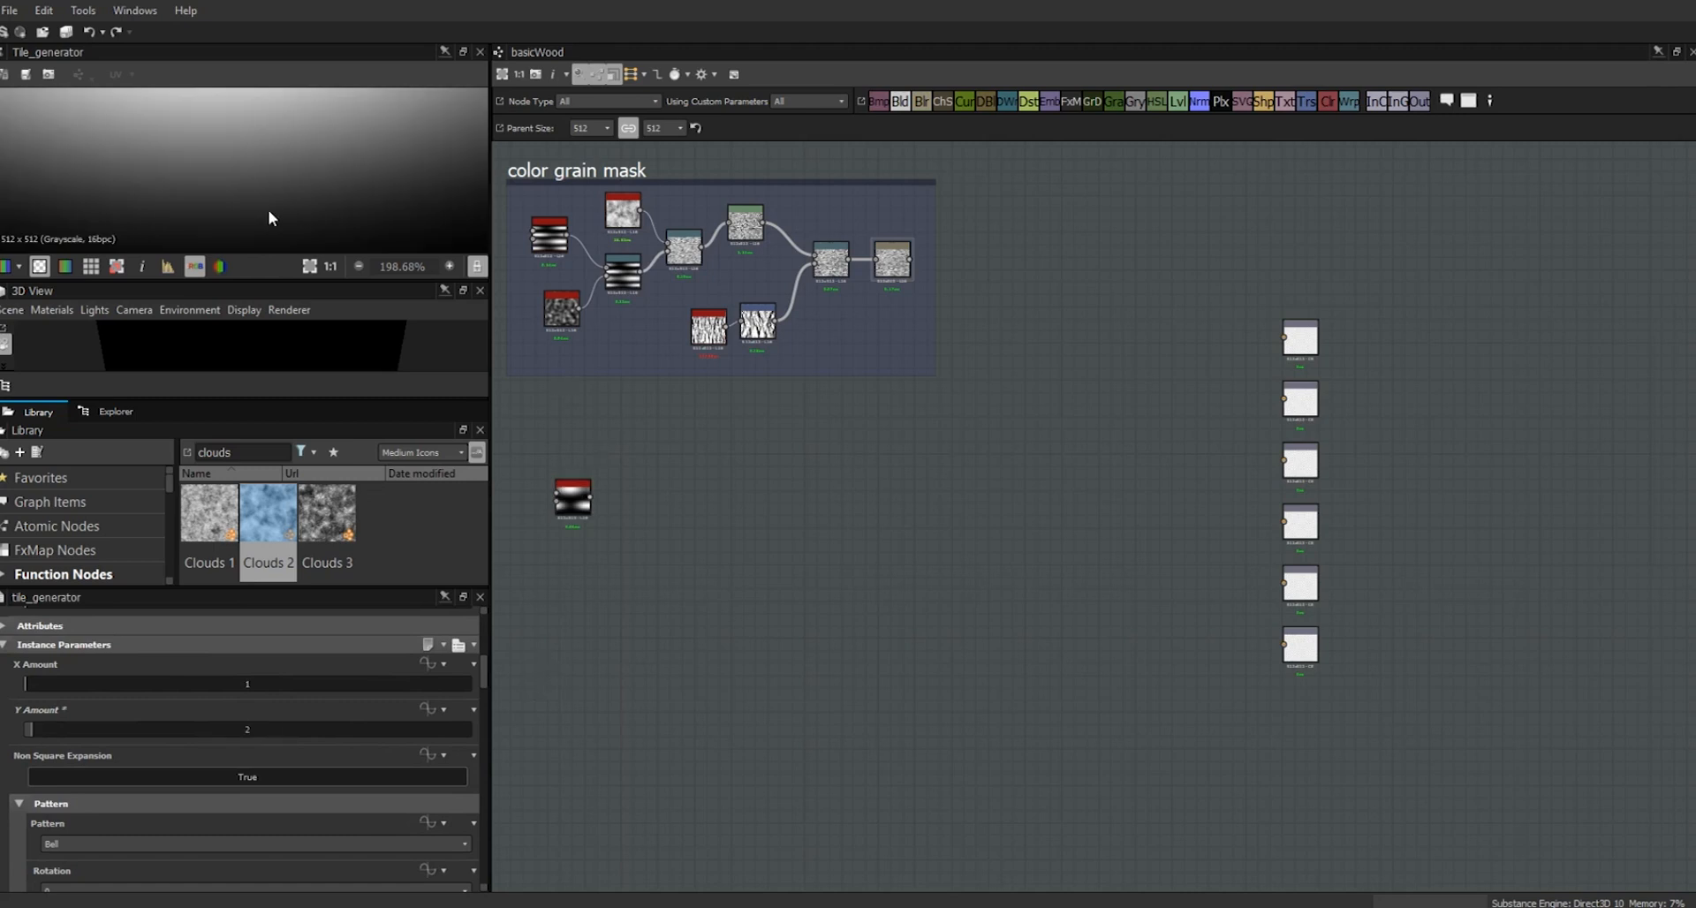
drag(263, 279, 263, 386)
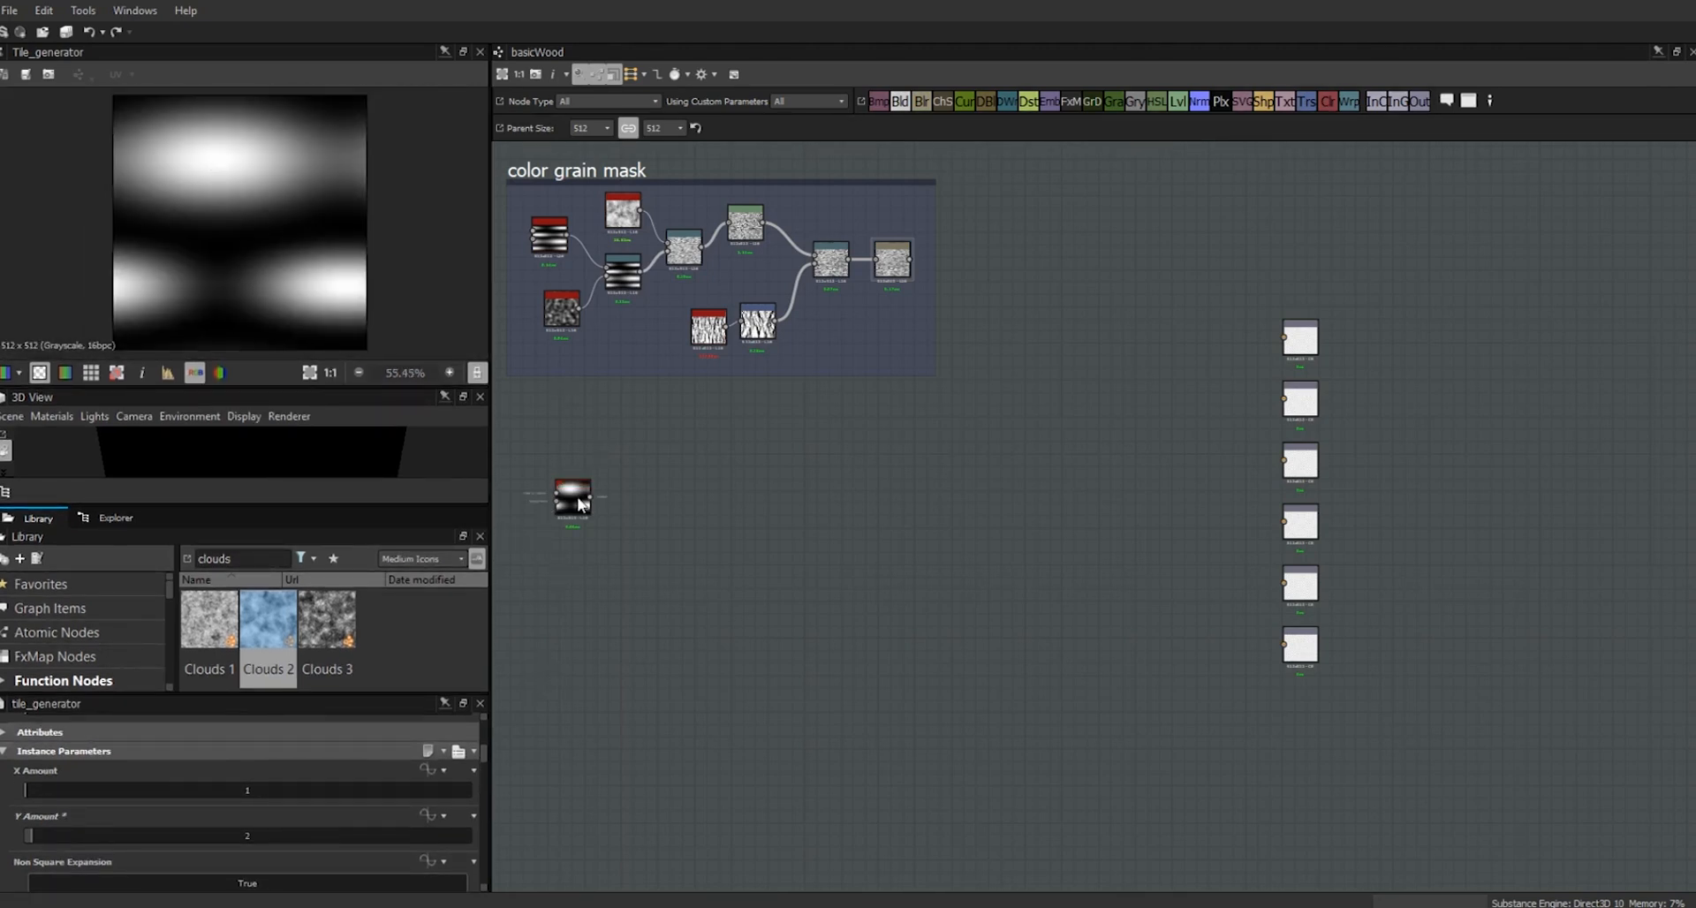
- Set the copied Tile Generator's horizontal Middle Size to 1
drag(485, 751, 483, 788)
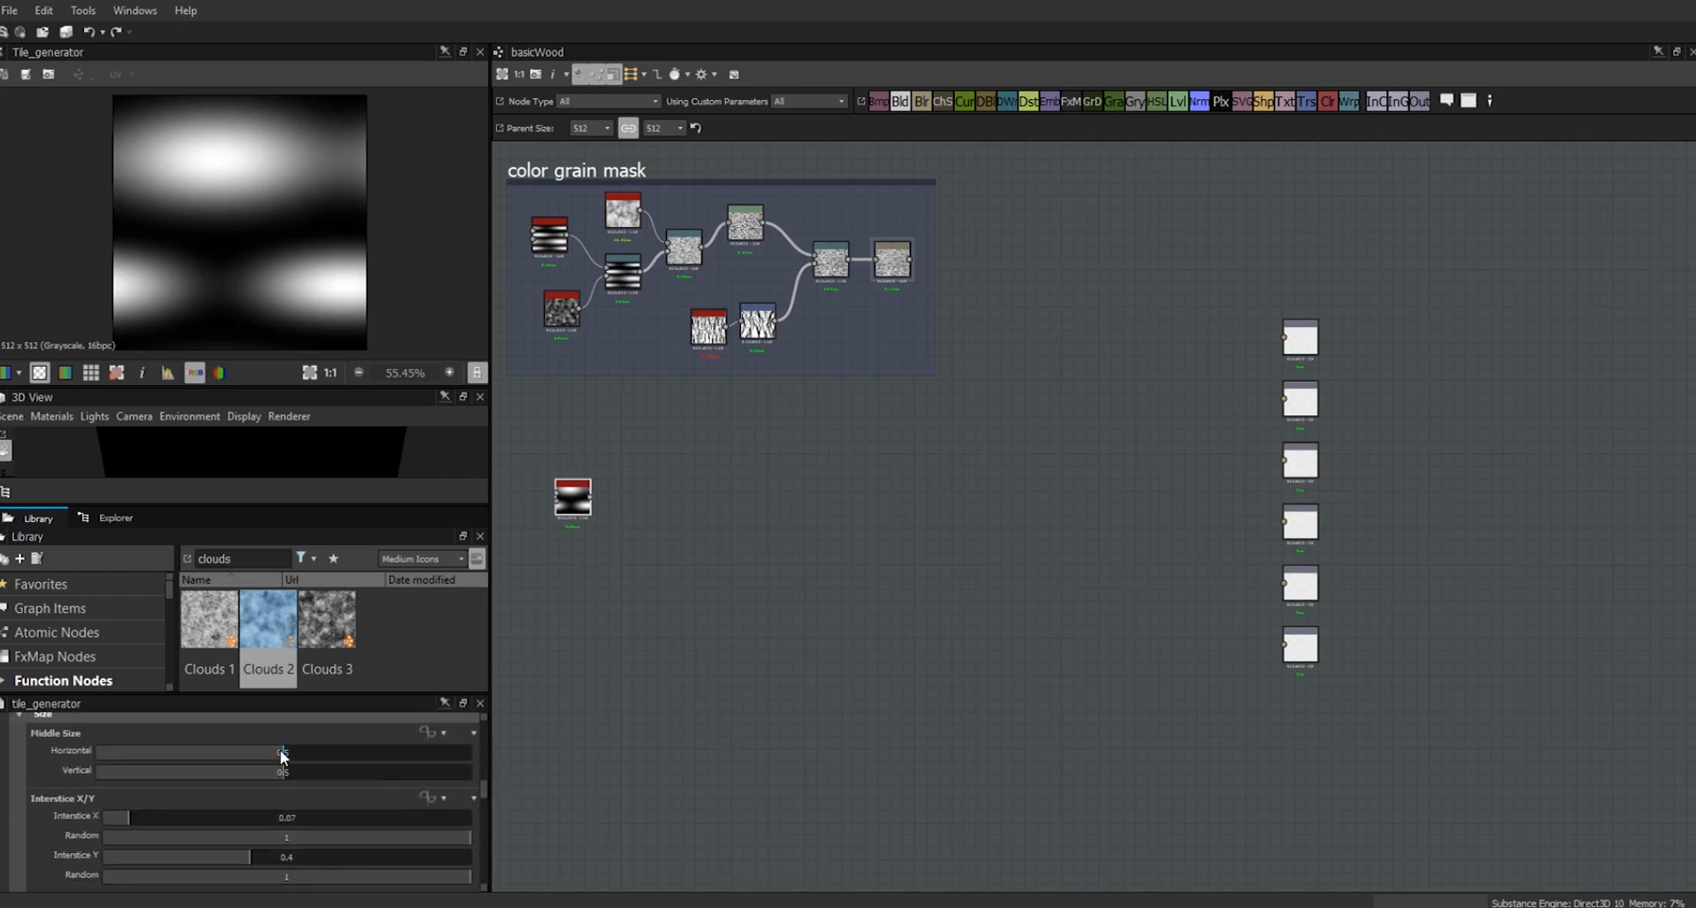
drag(283, 753, 325, 758)
drag(453, 769, 527, 776)
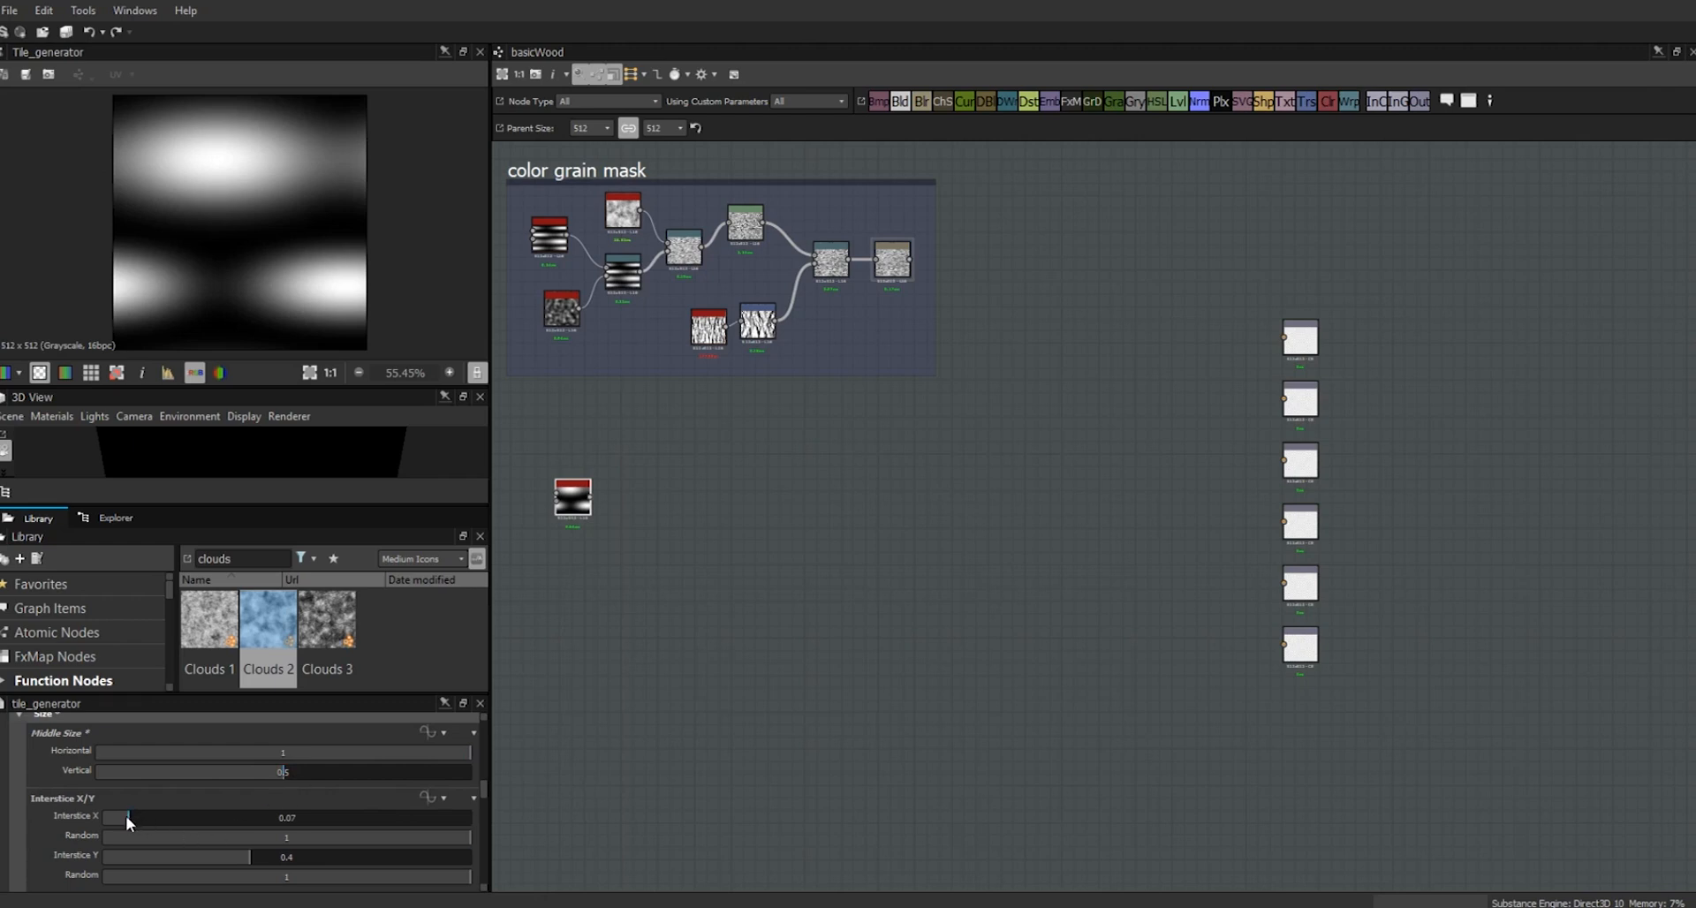
- Set the tile's Interstice X and its Random value to 0, and Interstice Y to 0.66
drag(125, 815, 83, 814)
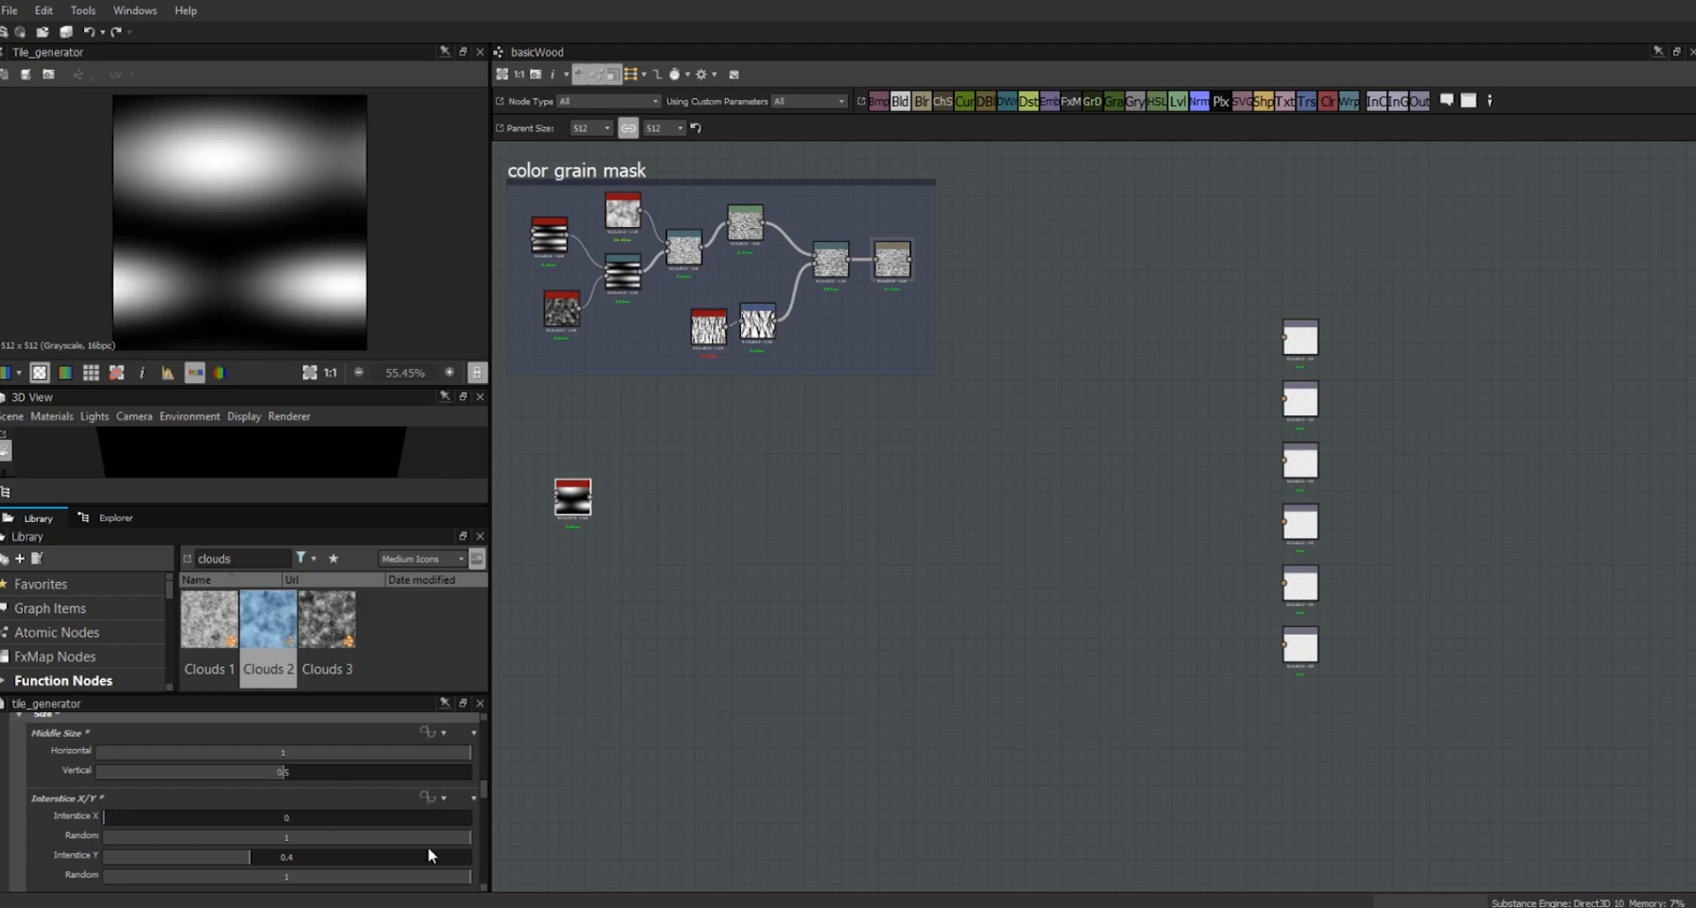
drag(464, 837, 152, 822)
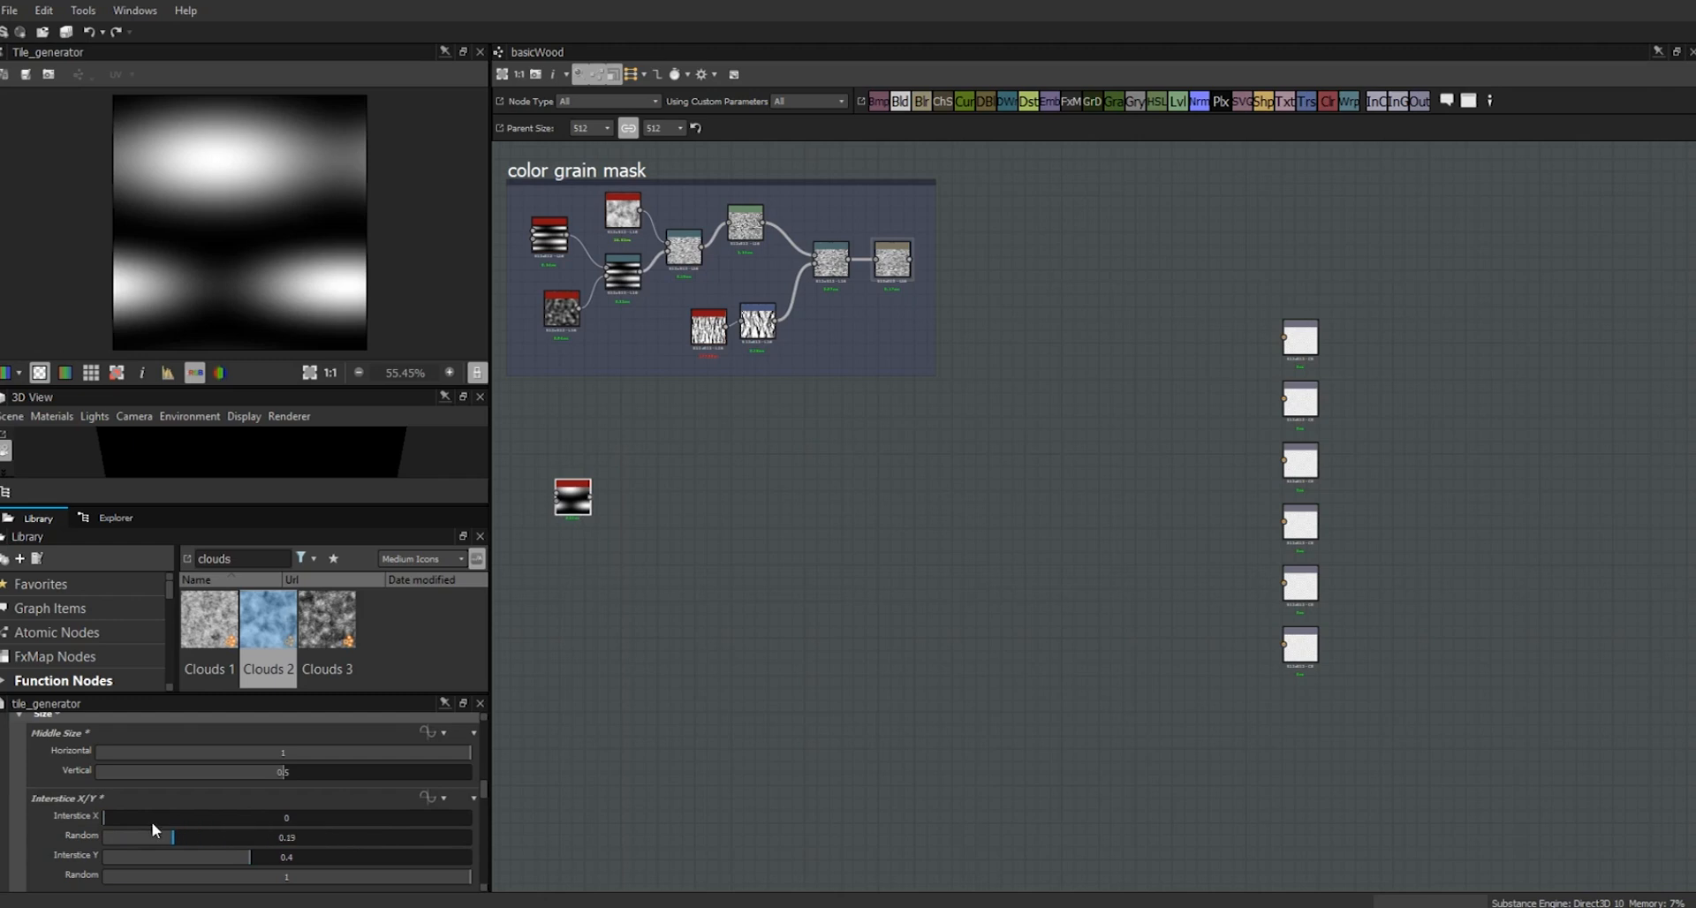
double_click(287, 857)
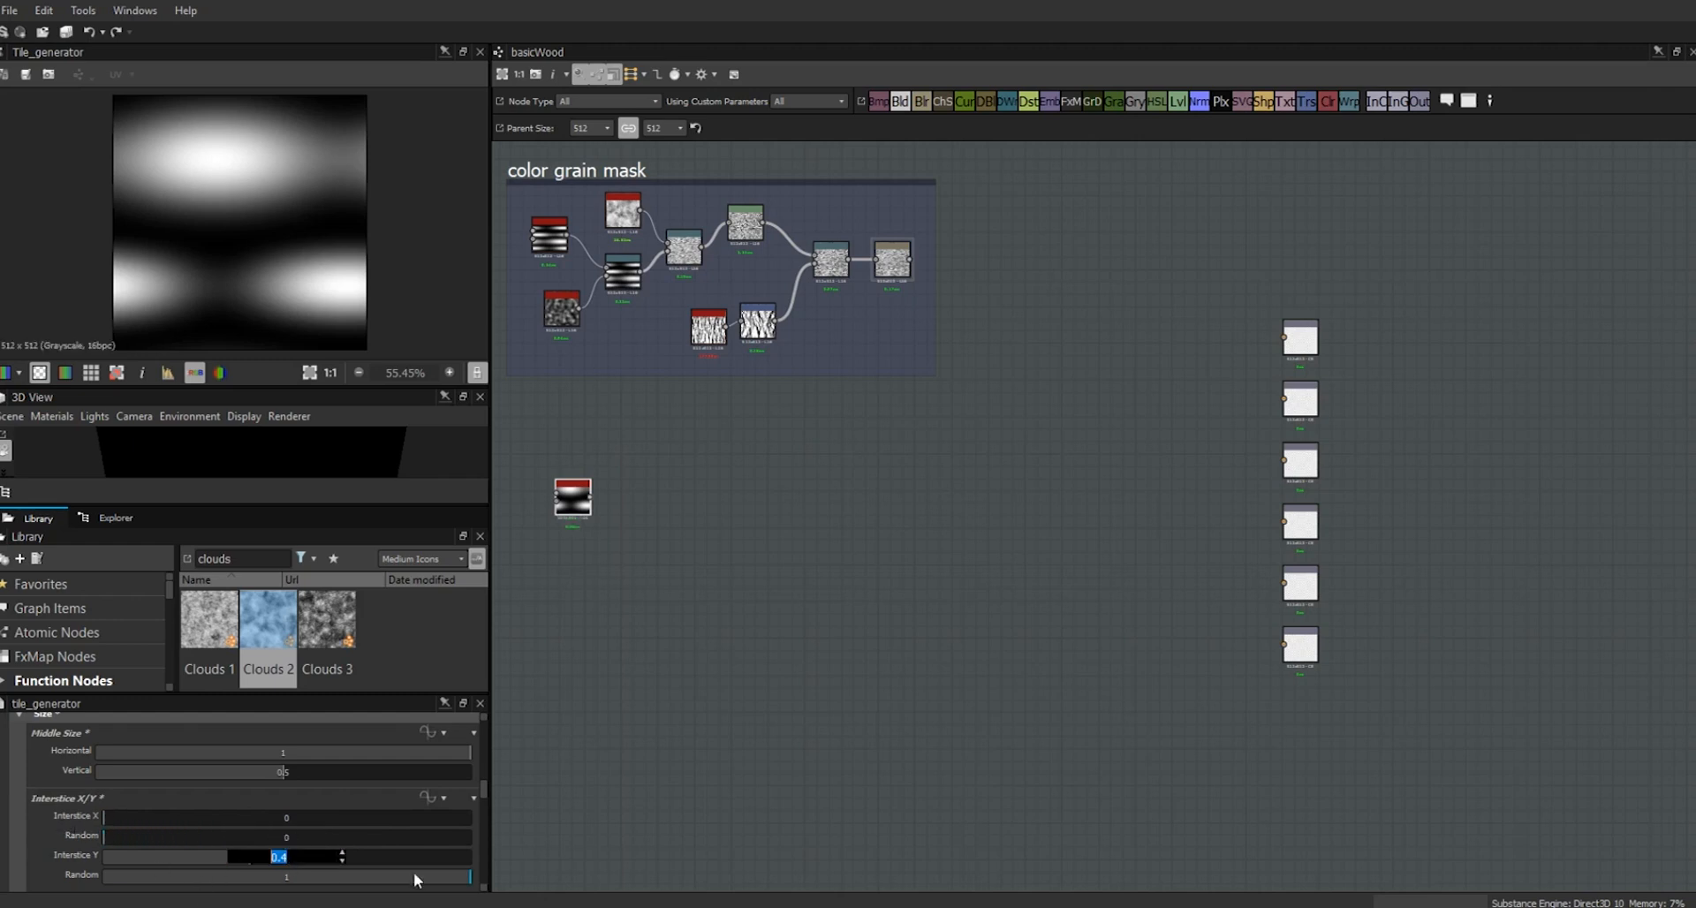
text(.66)
key(Return)
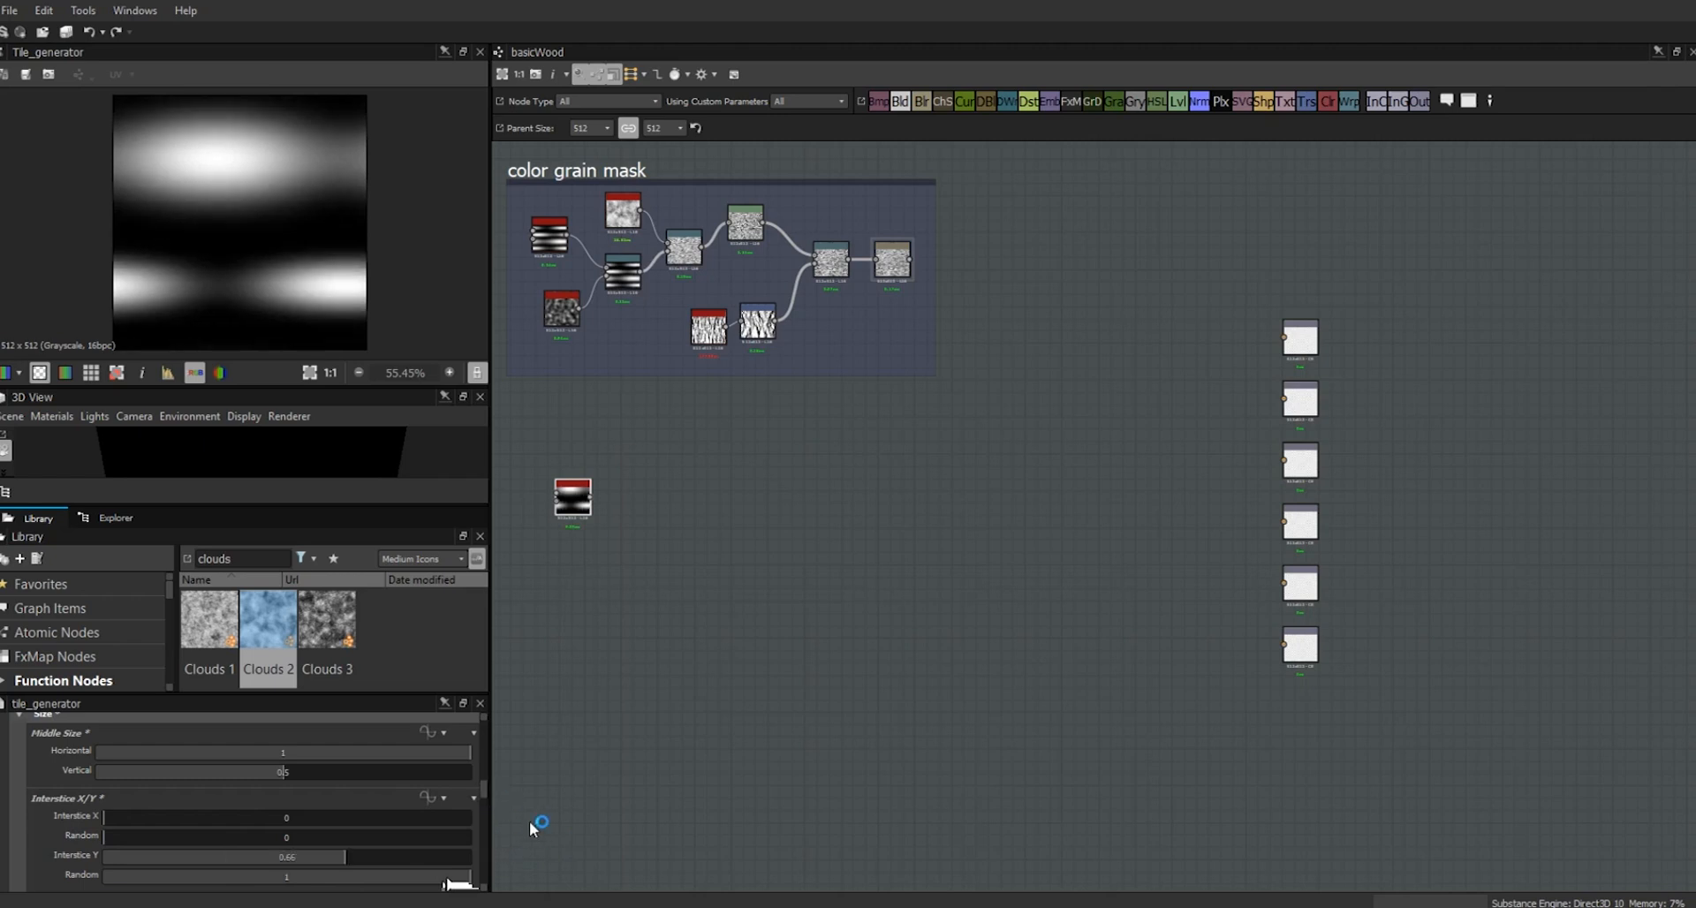
- Set the tile pattern's Scale to 2.55 and its Scale Random to 0.12
drag(486, 786, 485, 797)
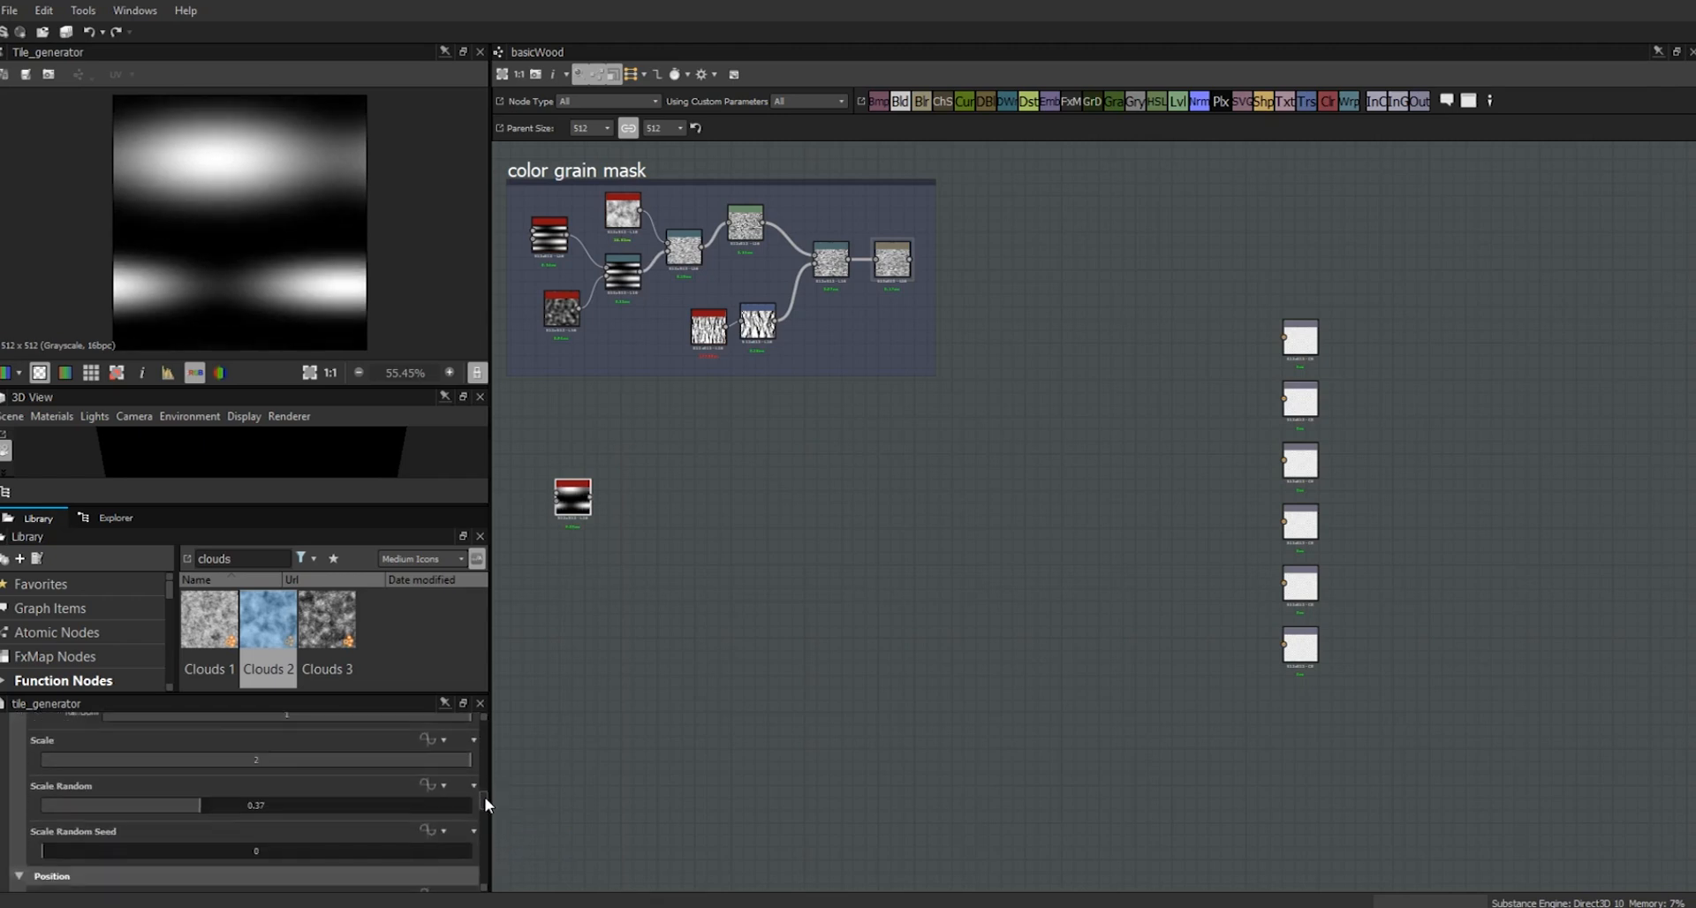
double_click(254, 761)
text(2.55)
key(Return)
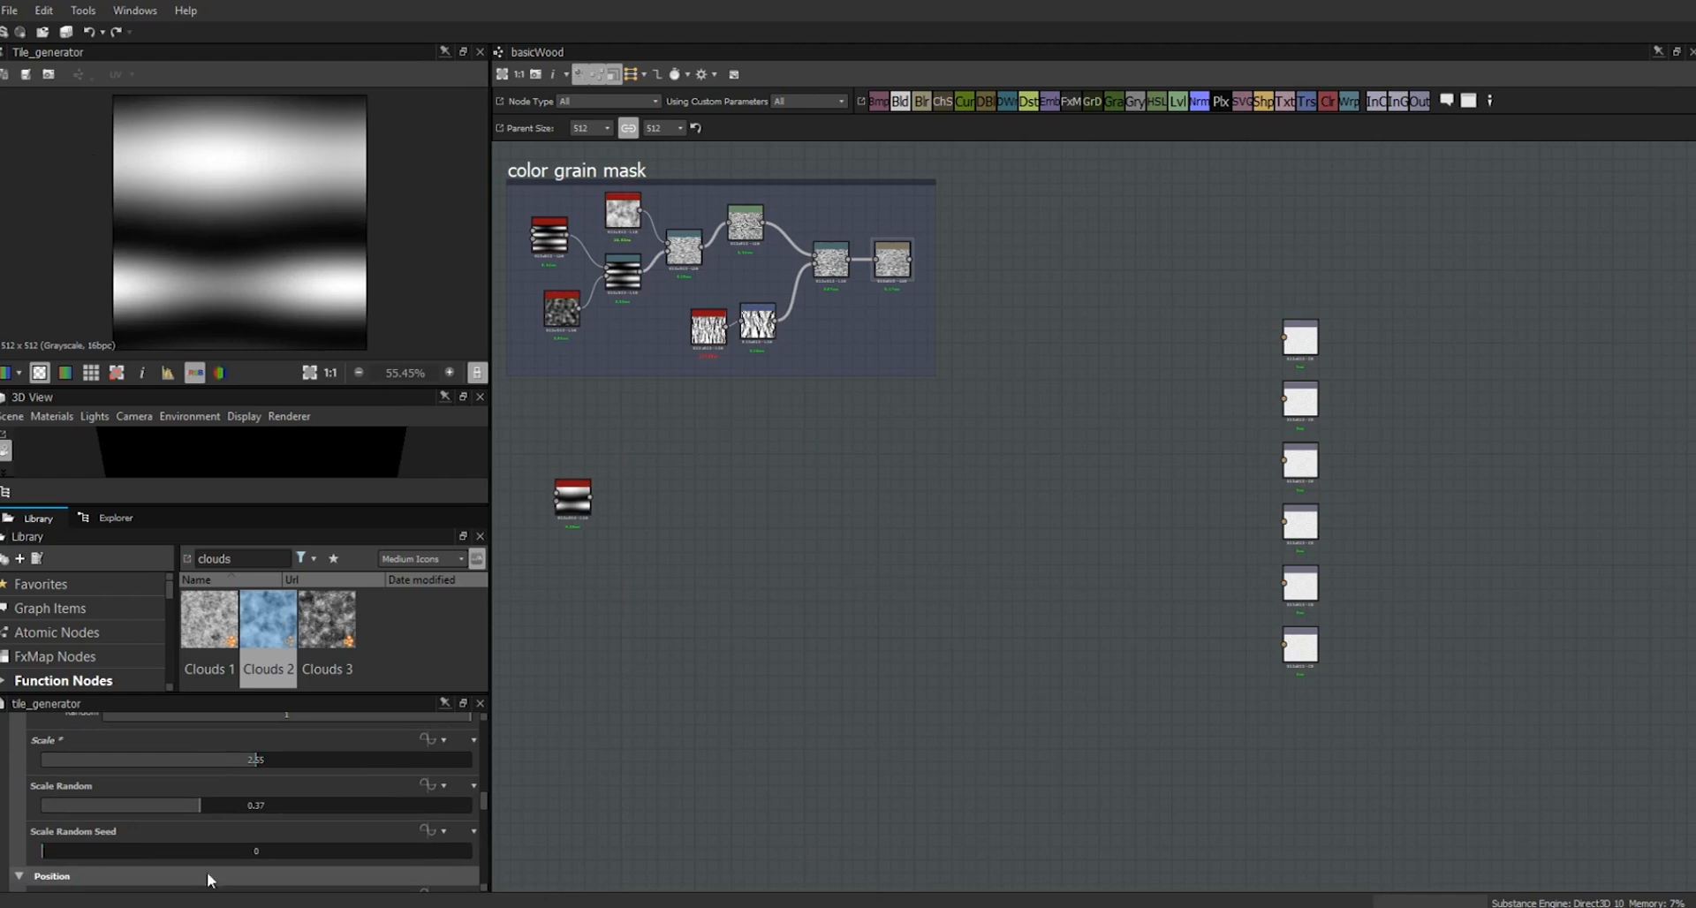
drag(199, 807, 113, 816)
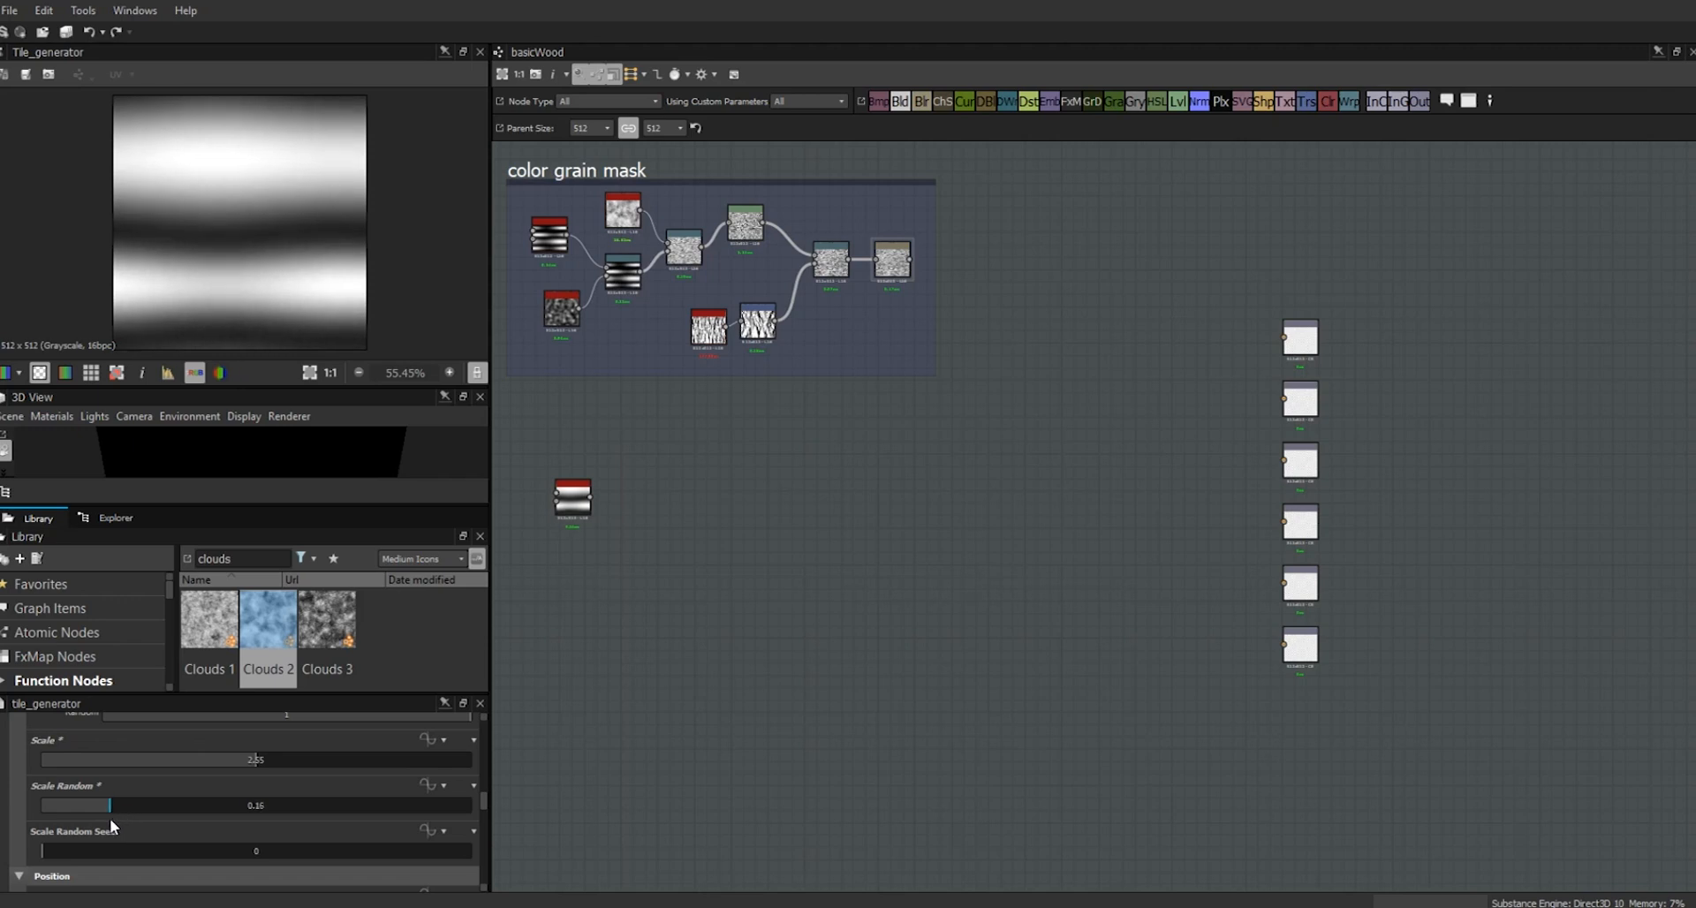
double_click(262, 804)
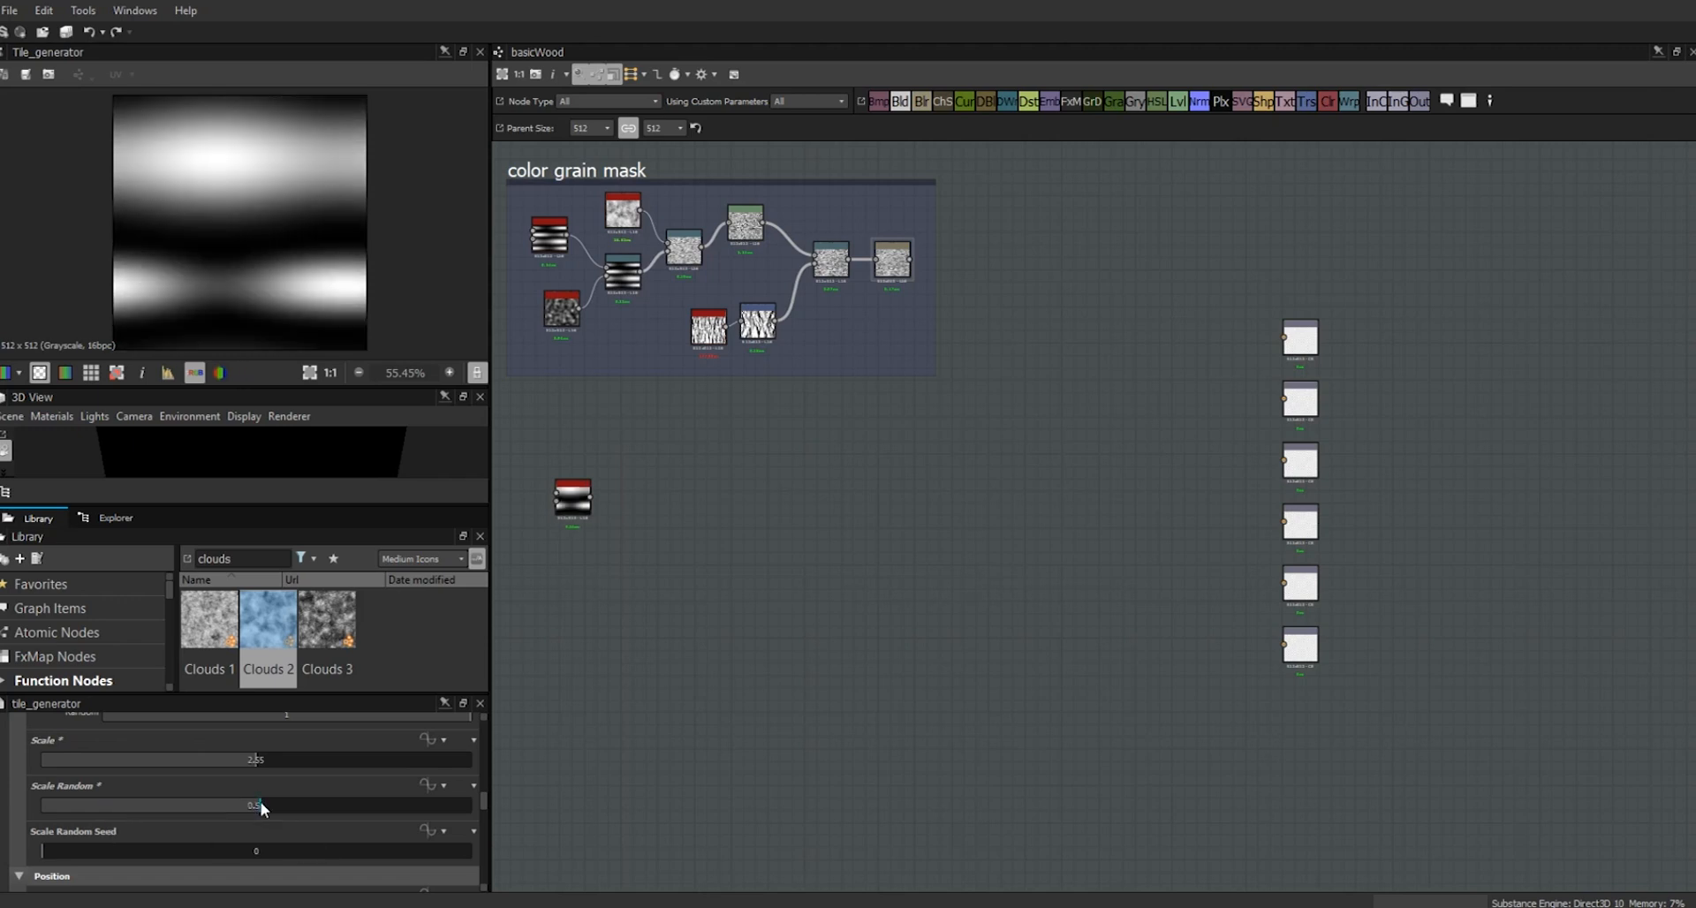
text(0.12)
key(Return)
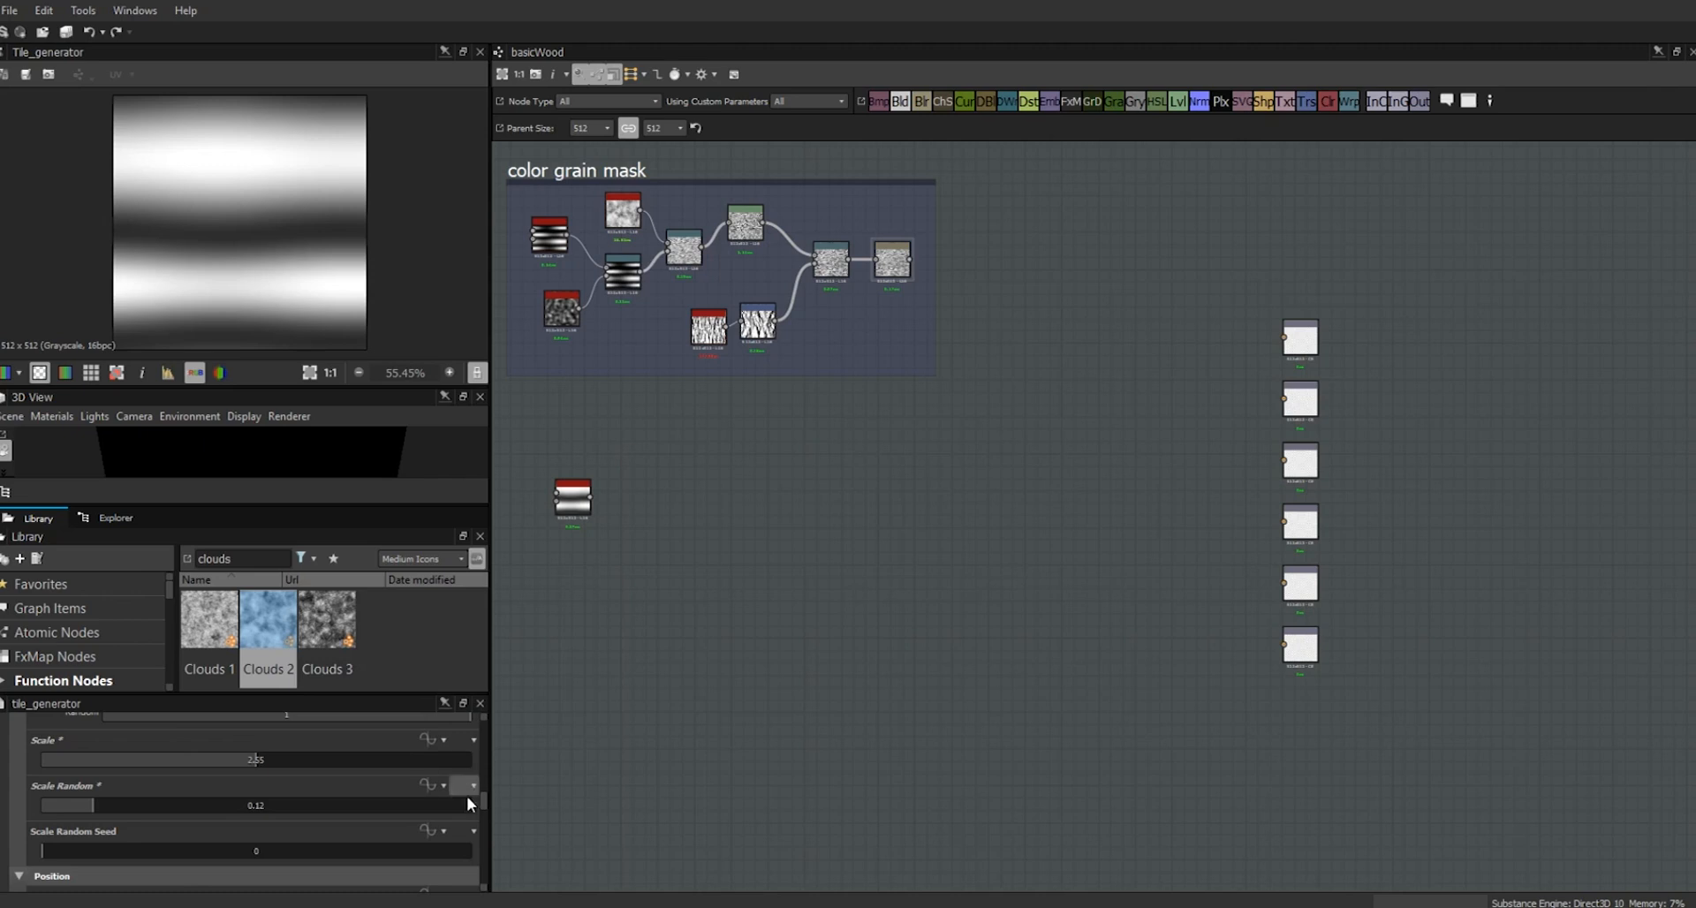
- Reduce the tile pattern's Offset Random to 0 and its Position Random X to about 0.38
drag(486, 800, 487, 814)
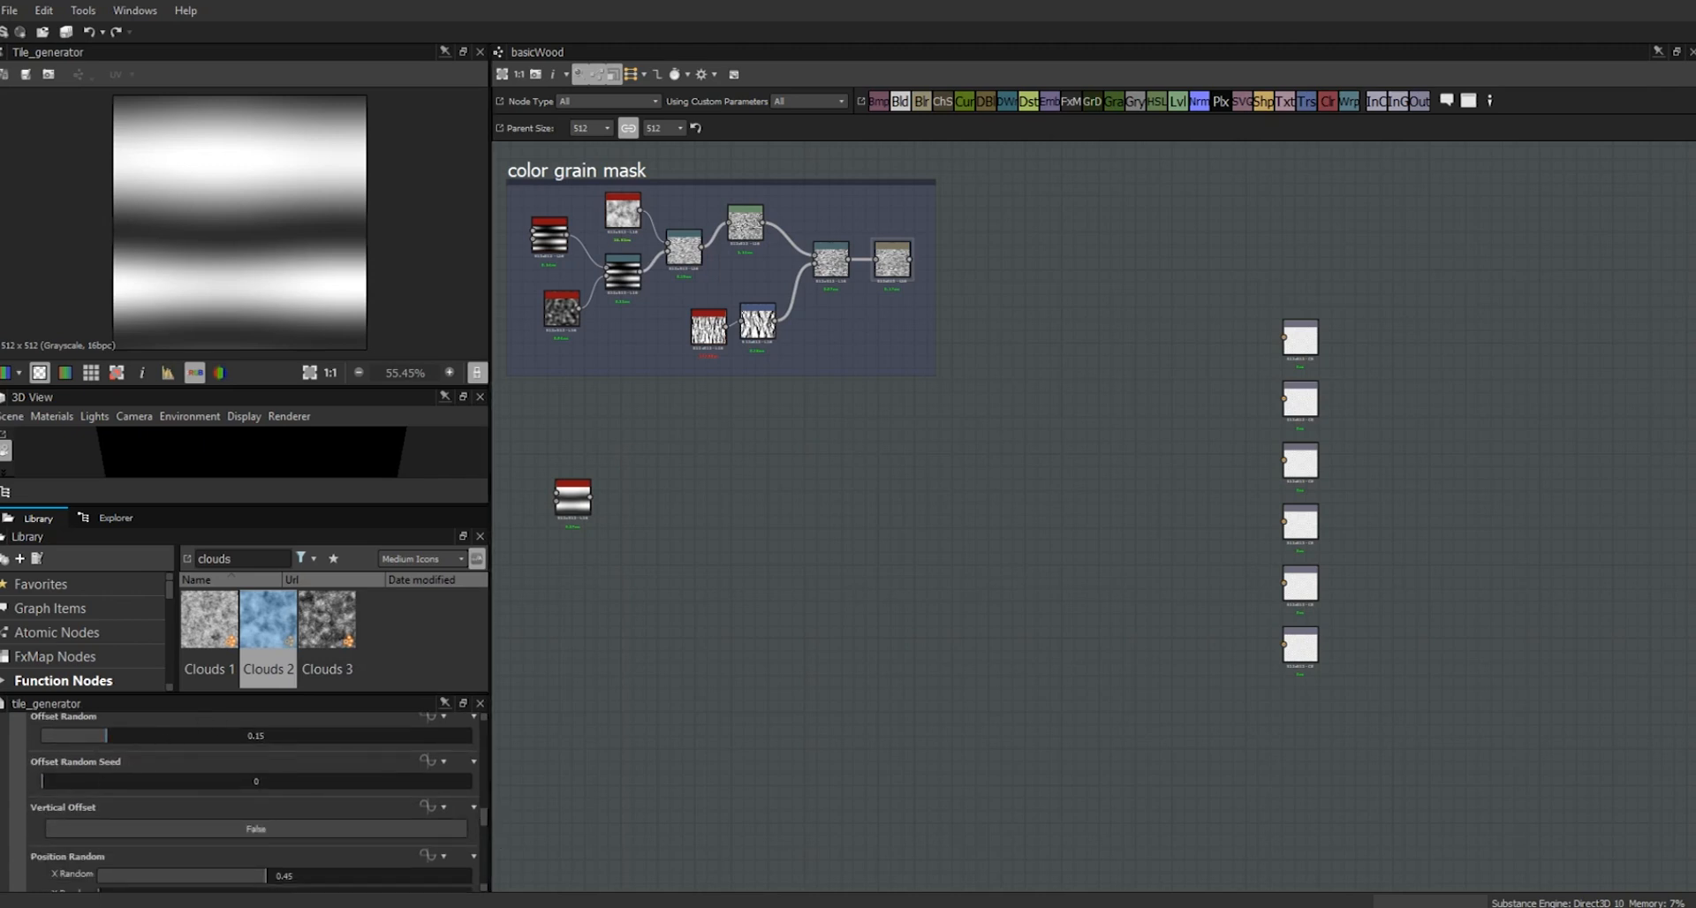
drag(92, 734, 14, 741)
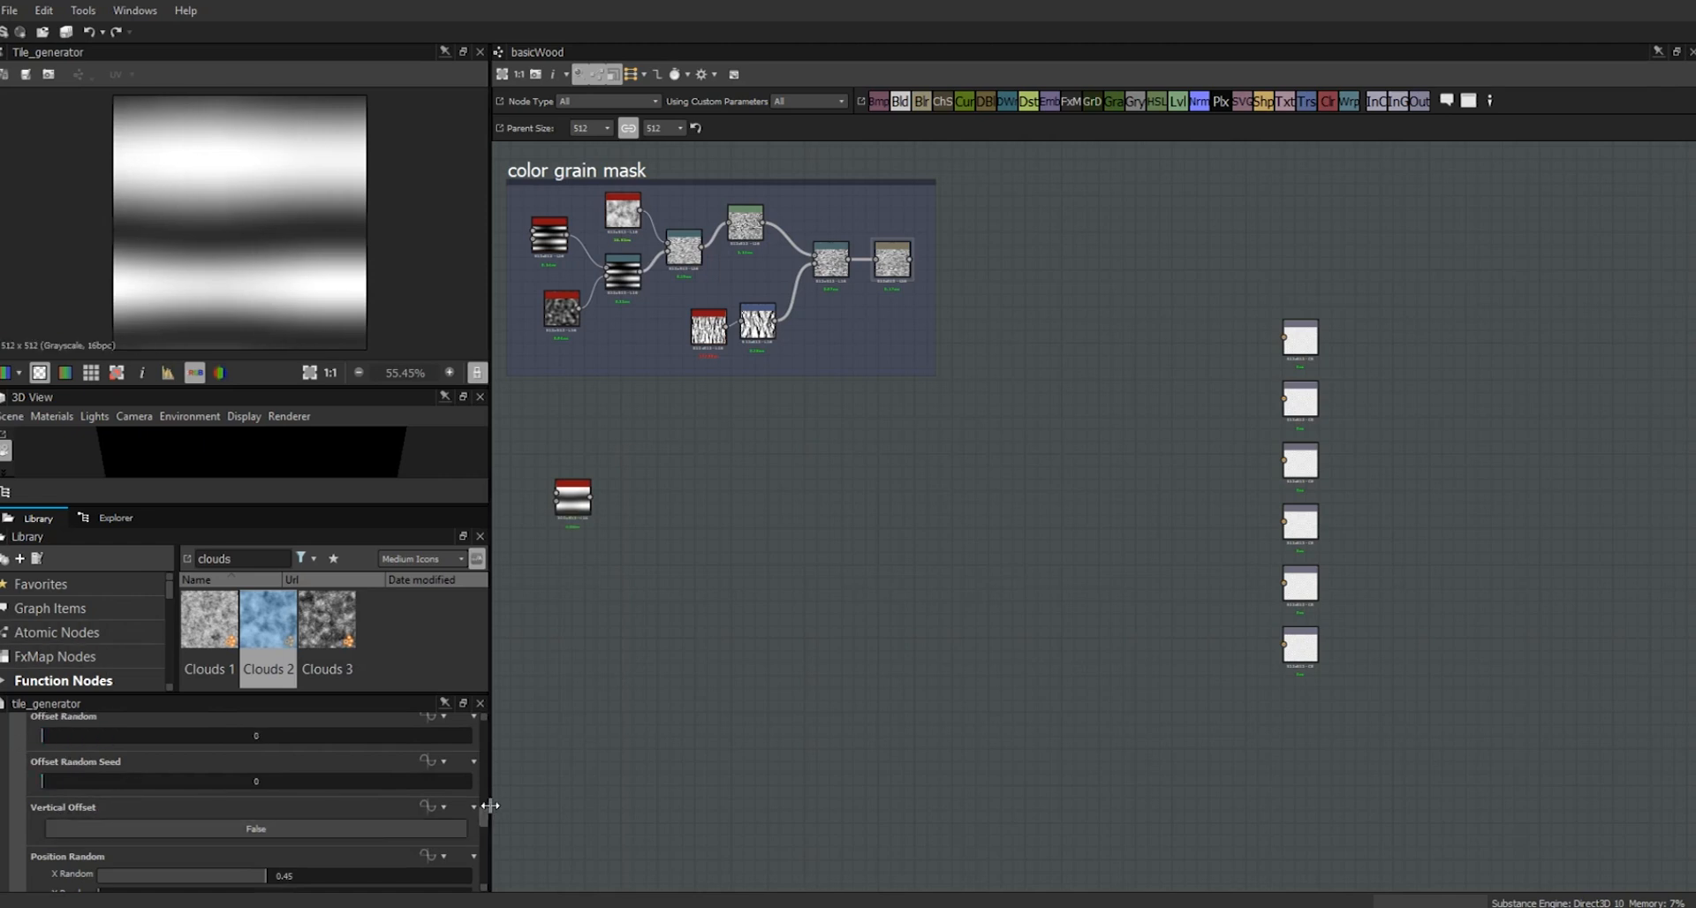
drag(485, 818, 485, 823)
drag(266, 817, 256, 822)
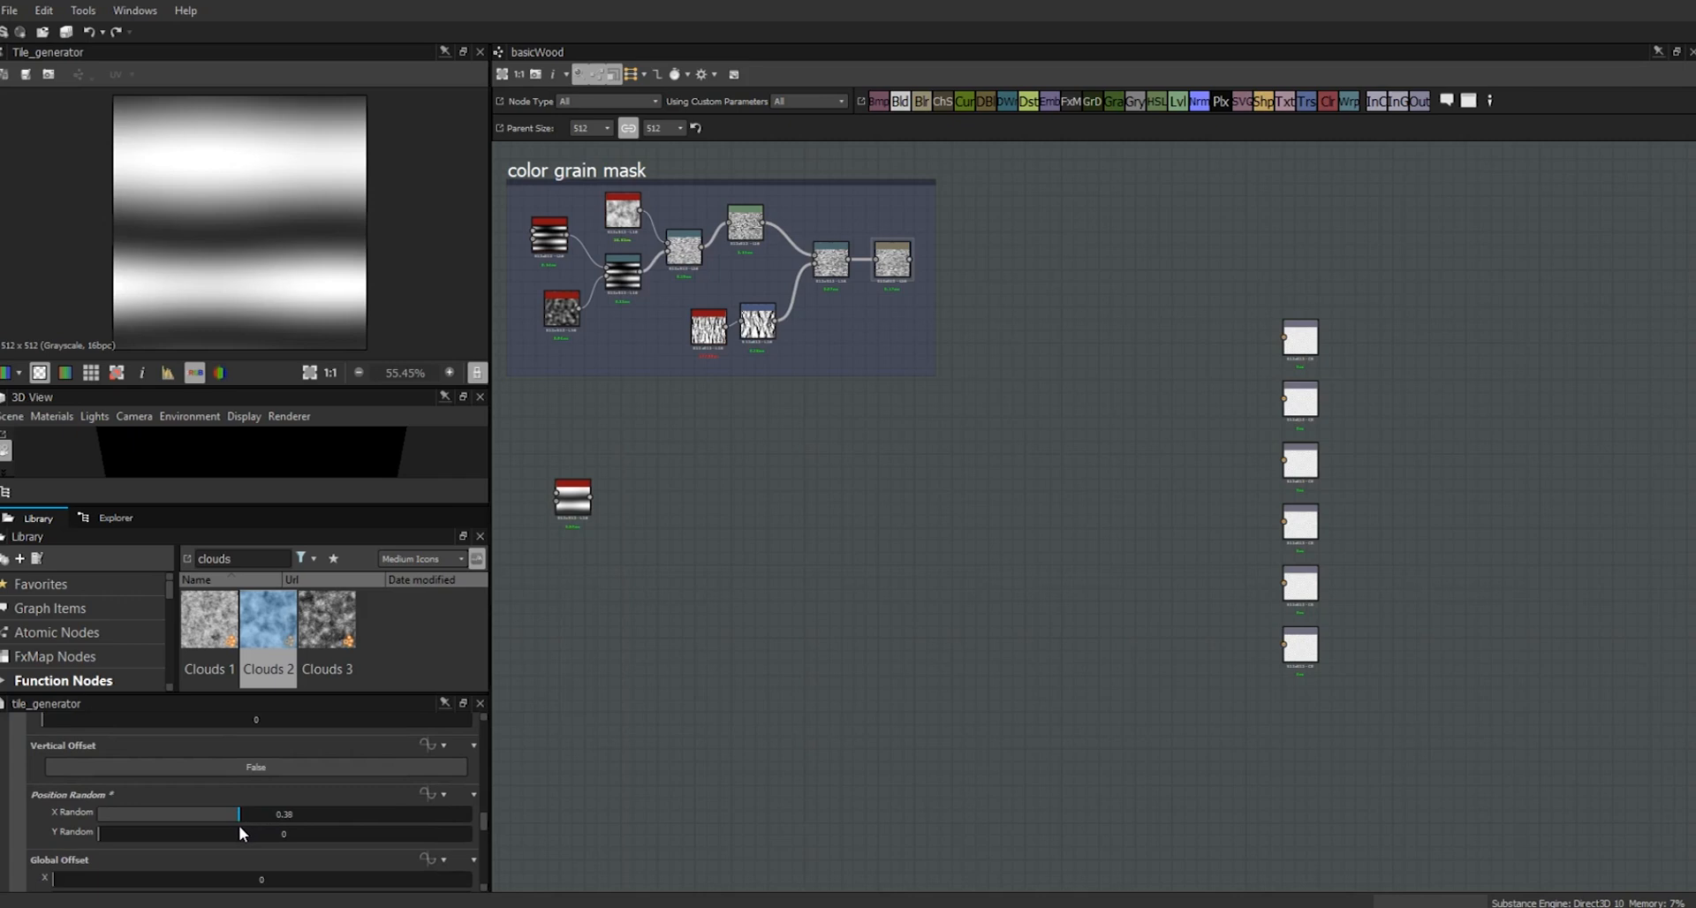
- Increase the tile pattern's Interstice Y to 0.9
drag(488, 815, 488, 808)
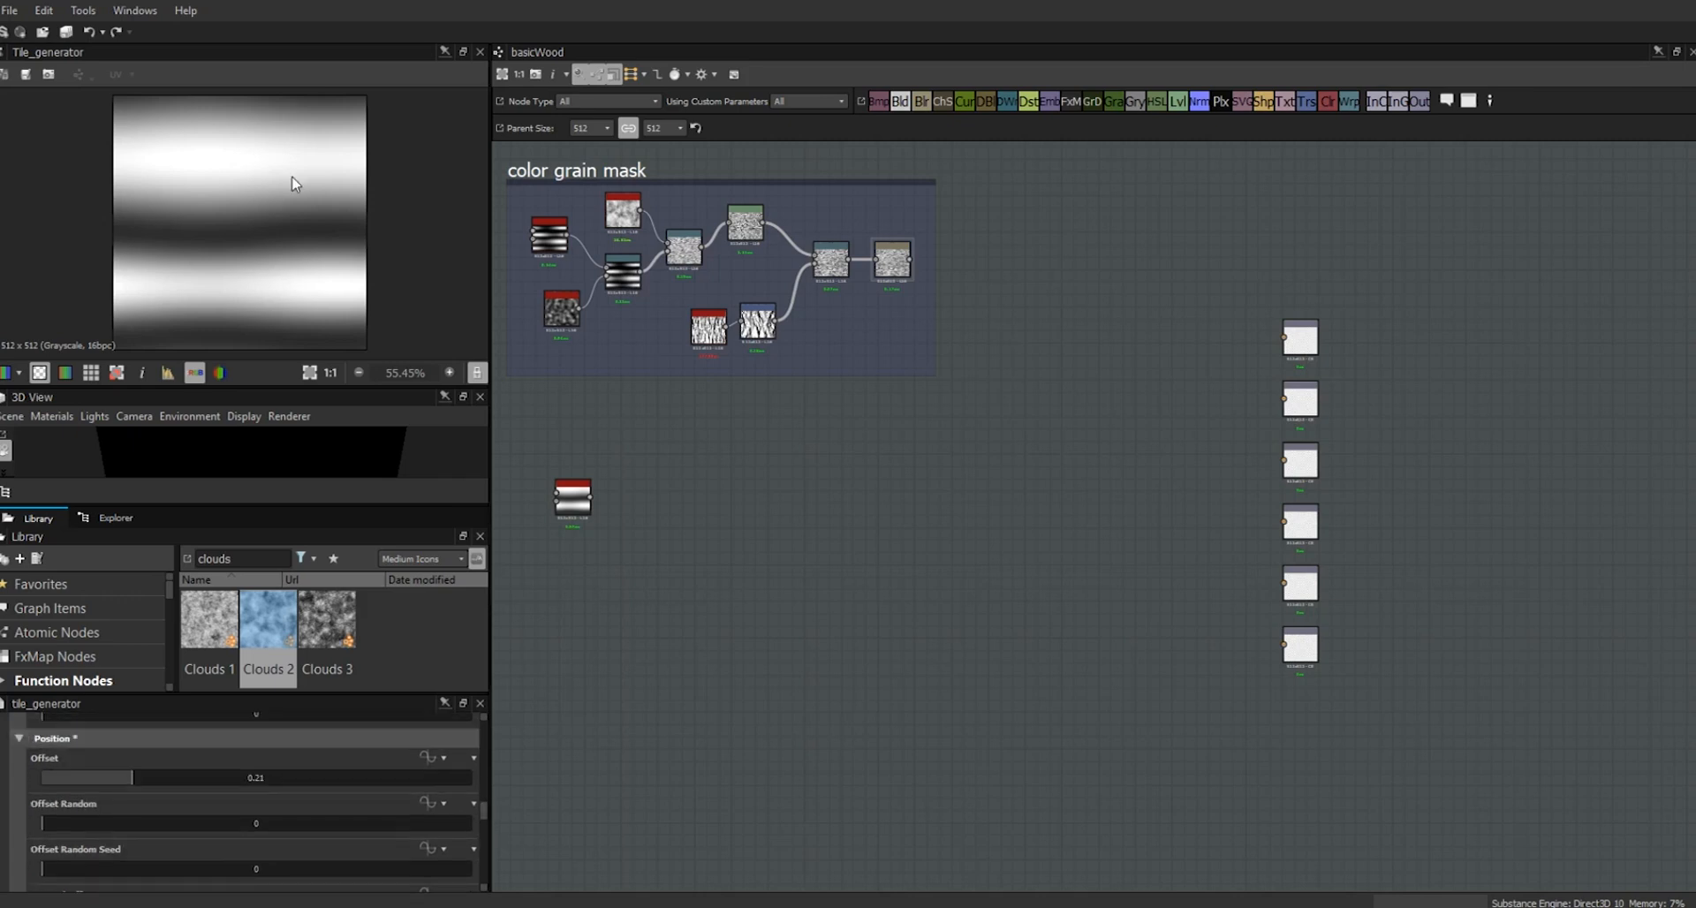
drag(484, 811, 485, 788)
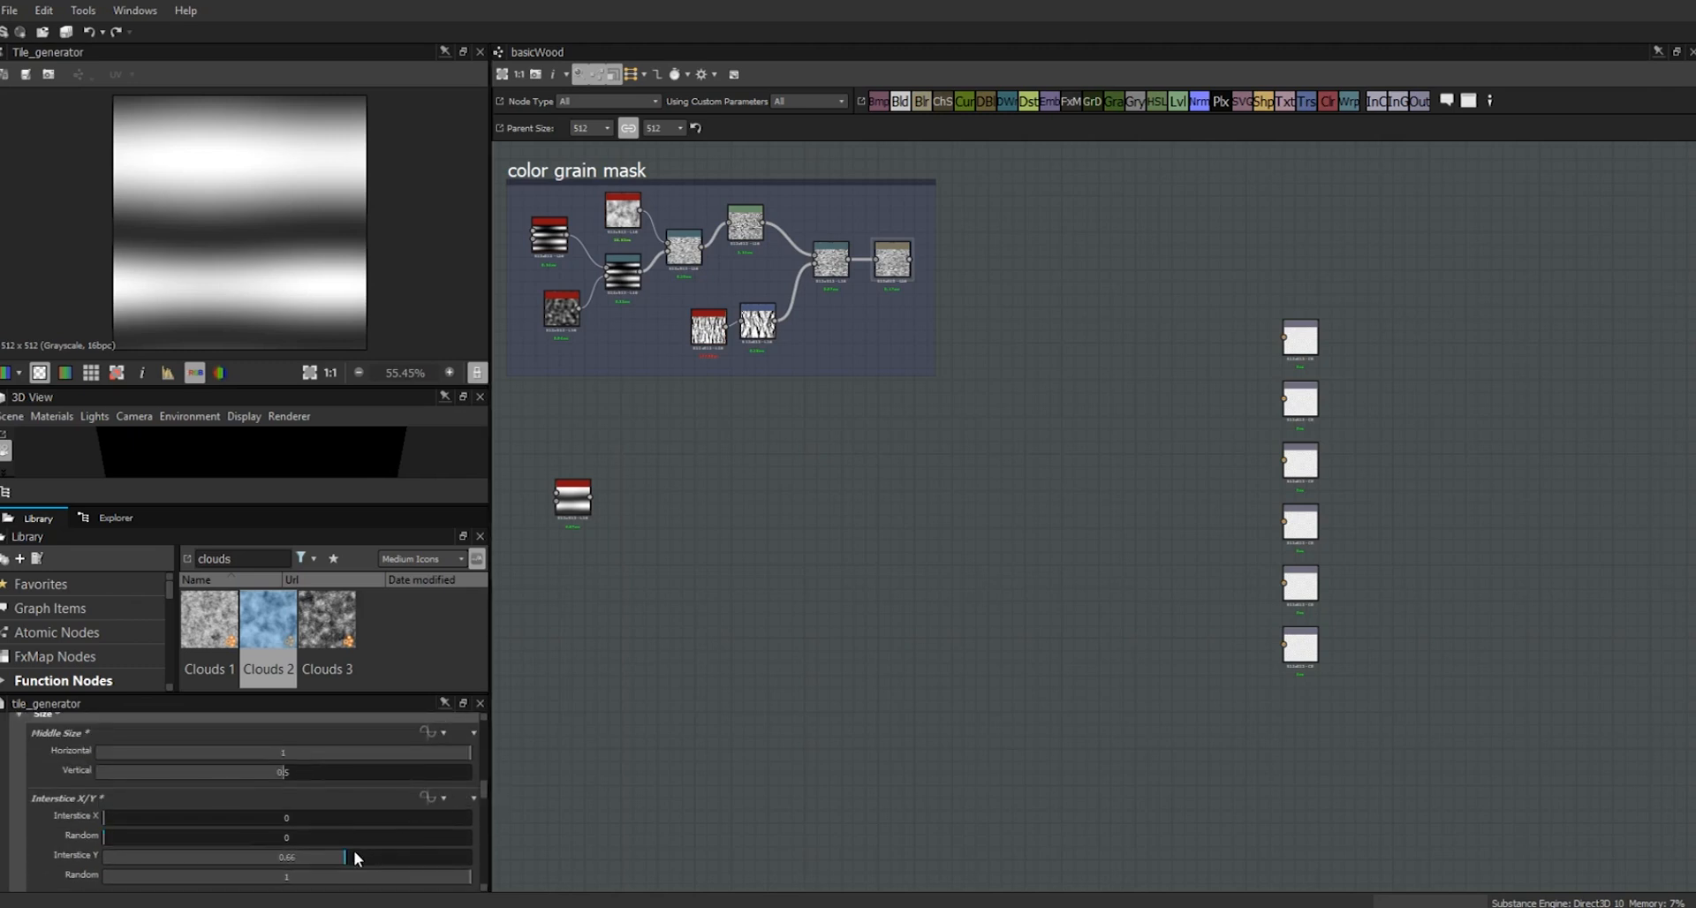
drag(341, 857, 433, 868)
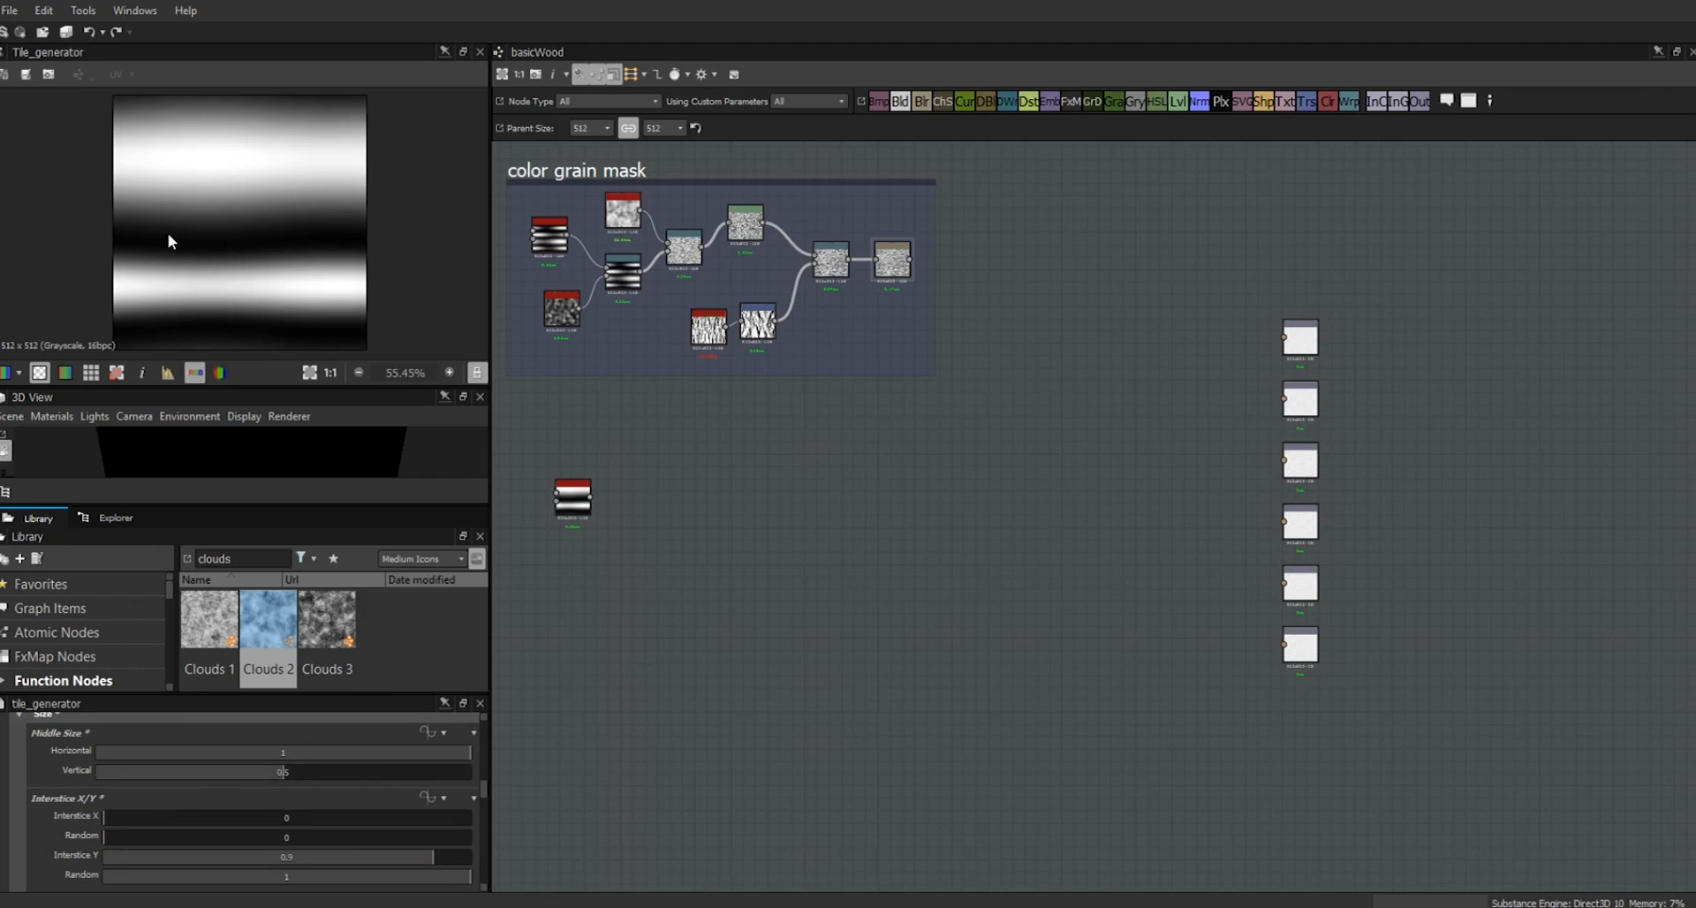
click(439, 856)
drag(438, 857, 433, 857)
- Add a Gradient Map node next to the copied Tile Generator and feed the tile pattern into it
drag(573, 496, 602, 538)
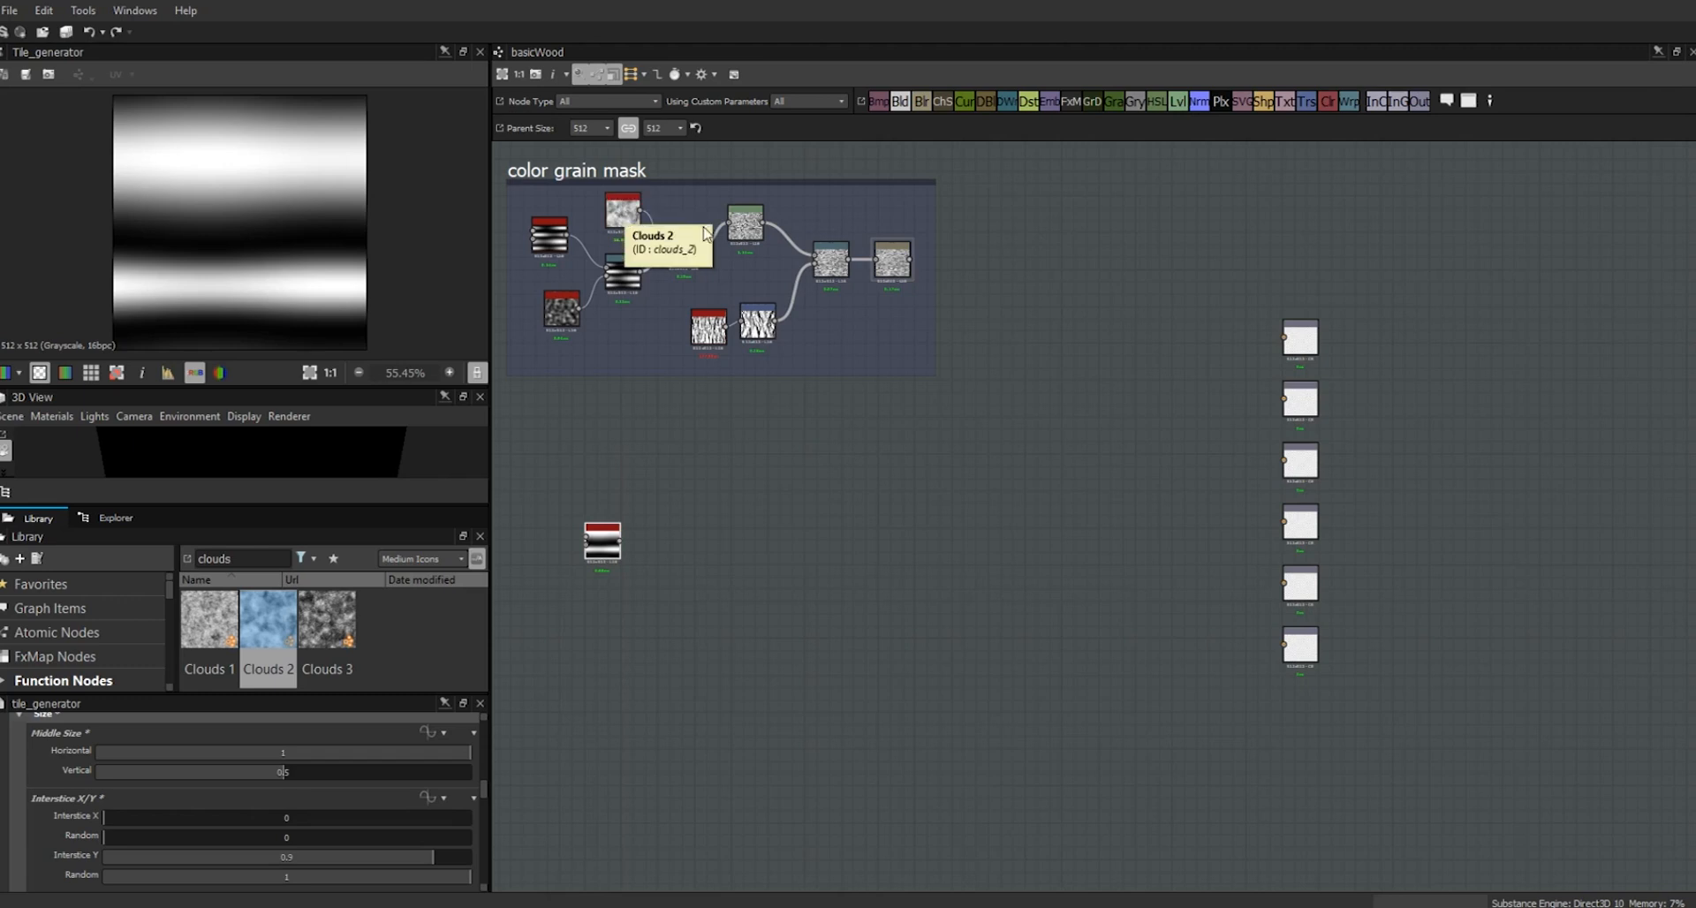
drag(1116, 99, 858, 420)
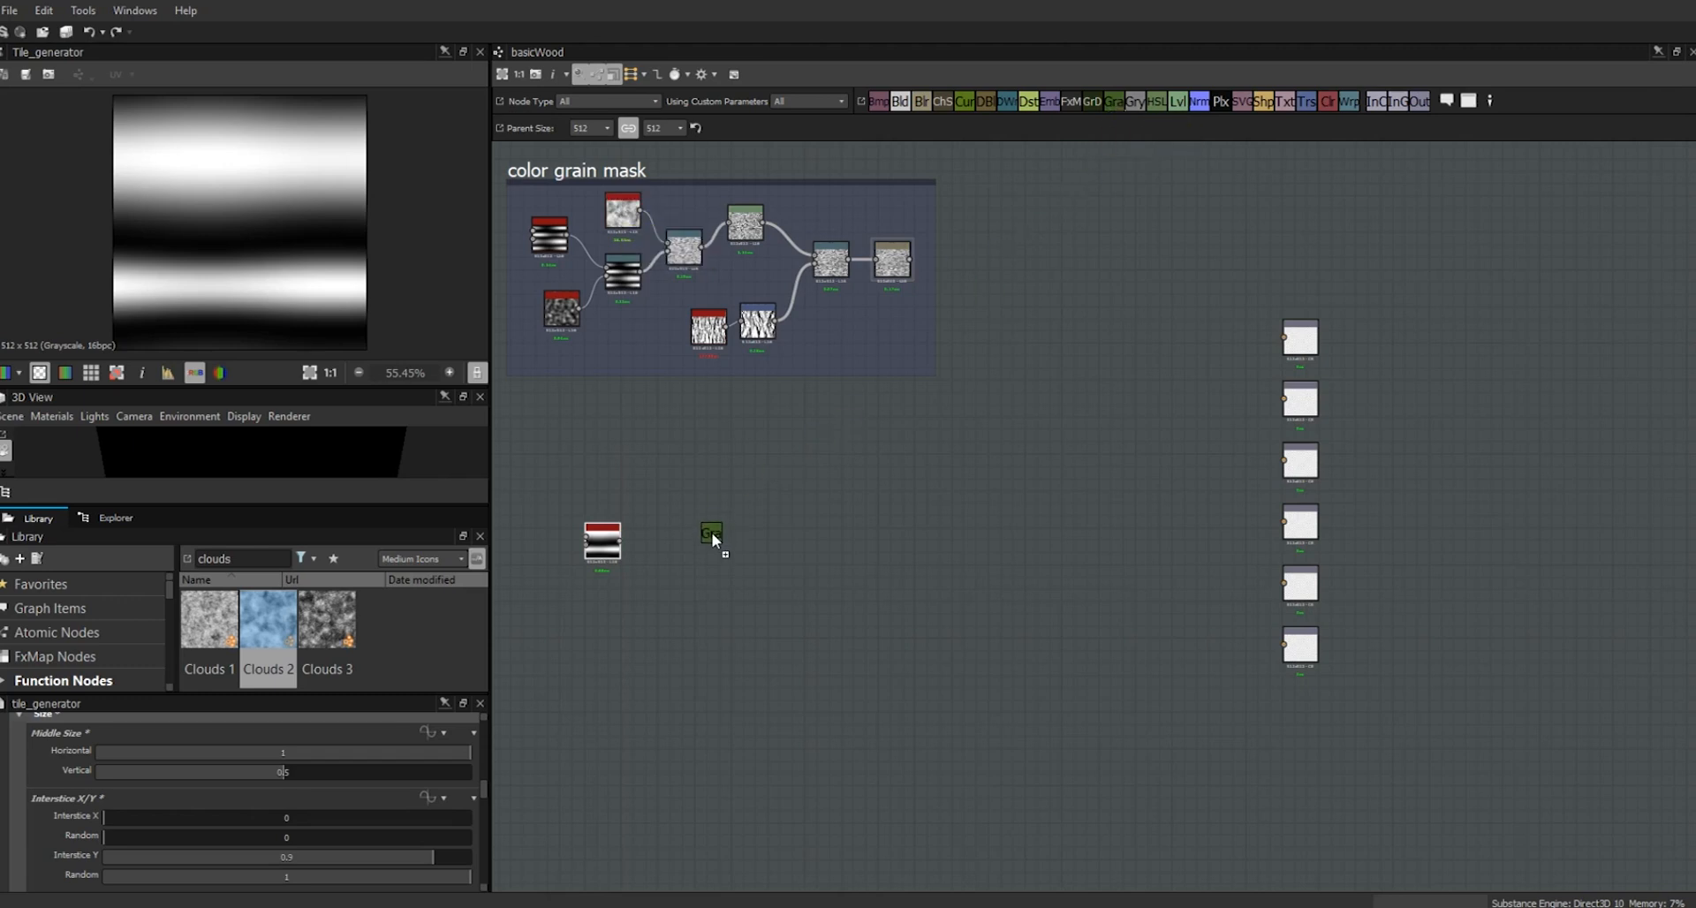
mouse_move(713, 535)
mouse_down()
mouse_move(629, 544)
mouse_move(697, 534)
mouse_move(710, 554)
mouse_move(694, 553)
mouse_up()
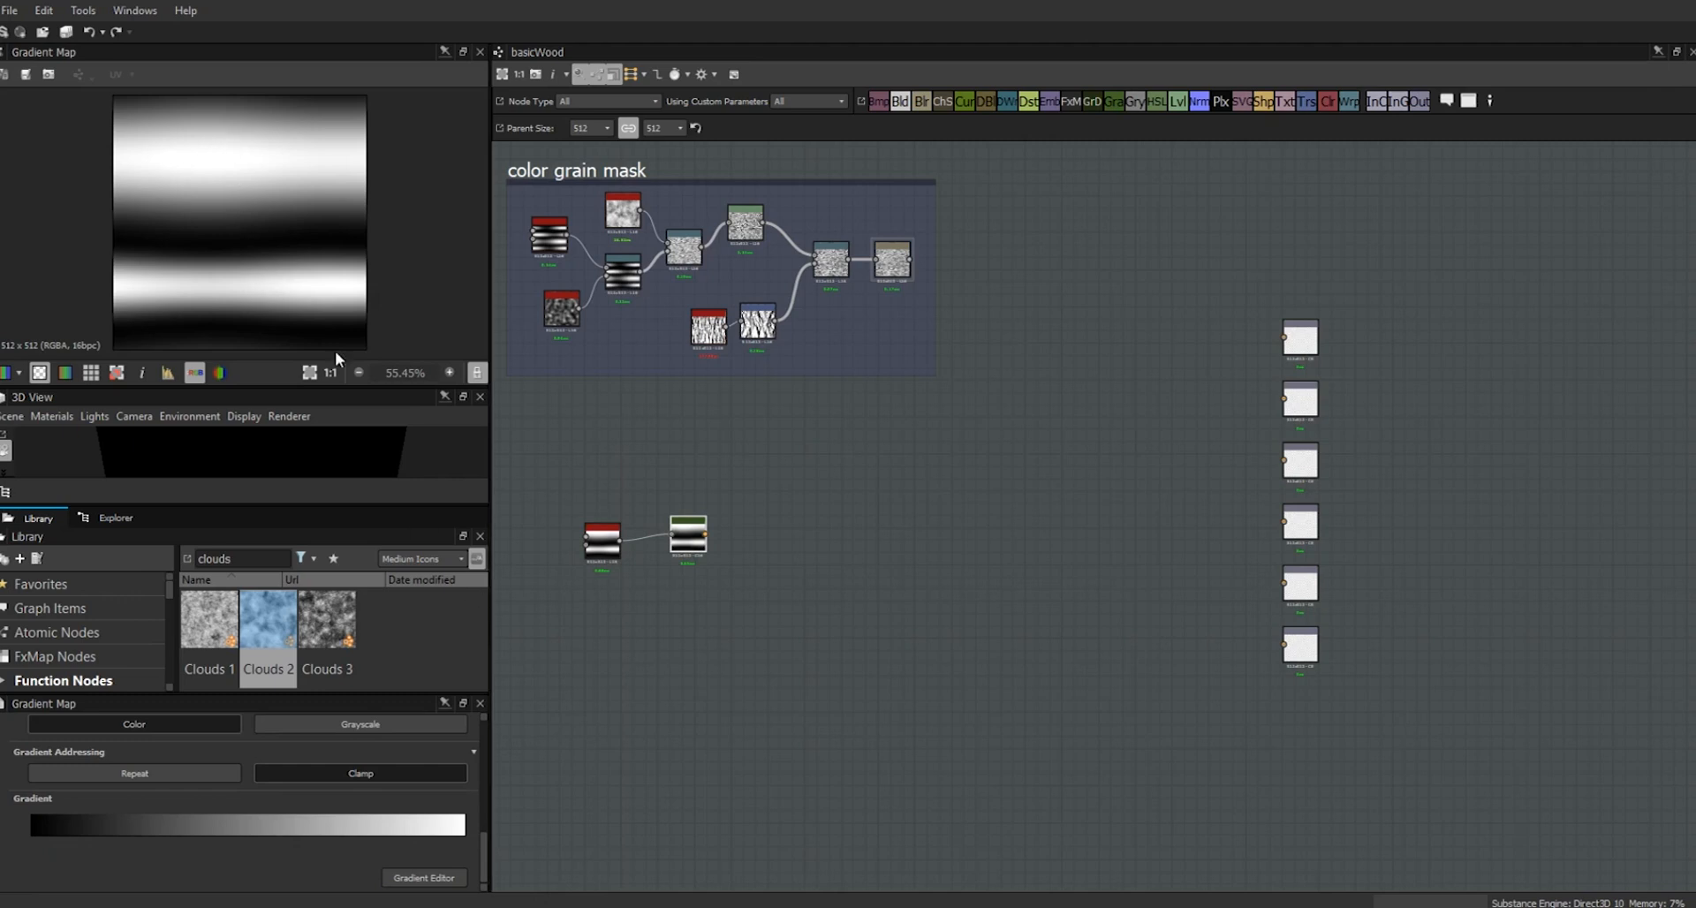
- Open the Gradient Map's gradient for editing and add a series of alternating black and white keys along the ramp
click(452, 882)
drag(654, 395, 1055, 187)
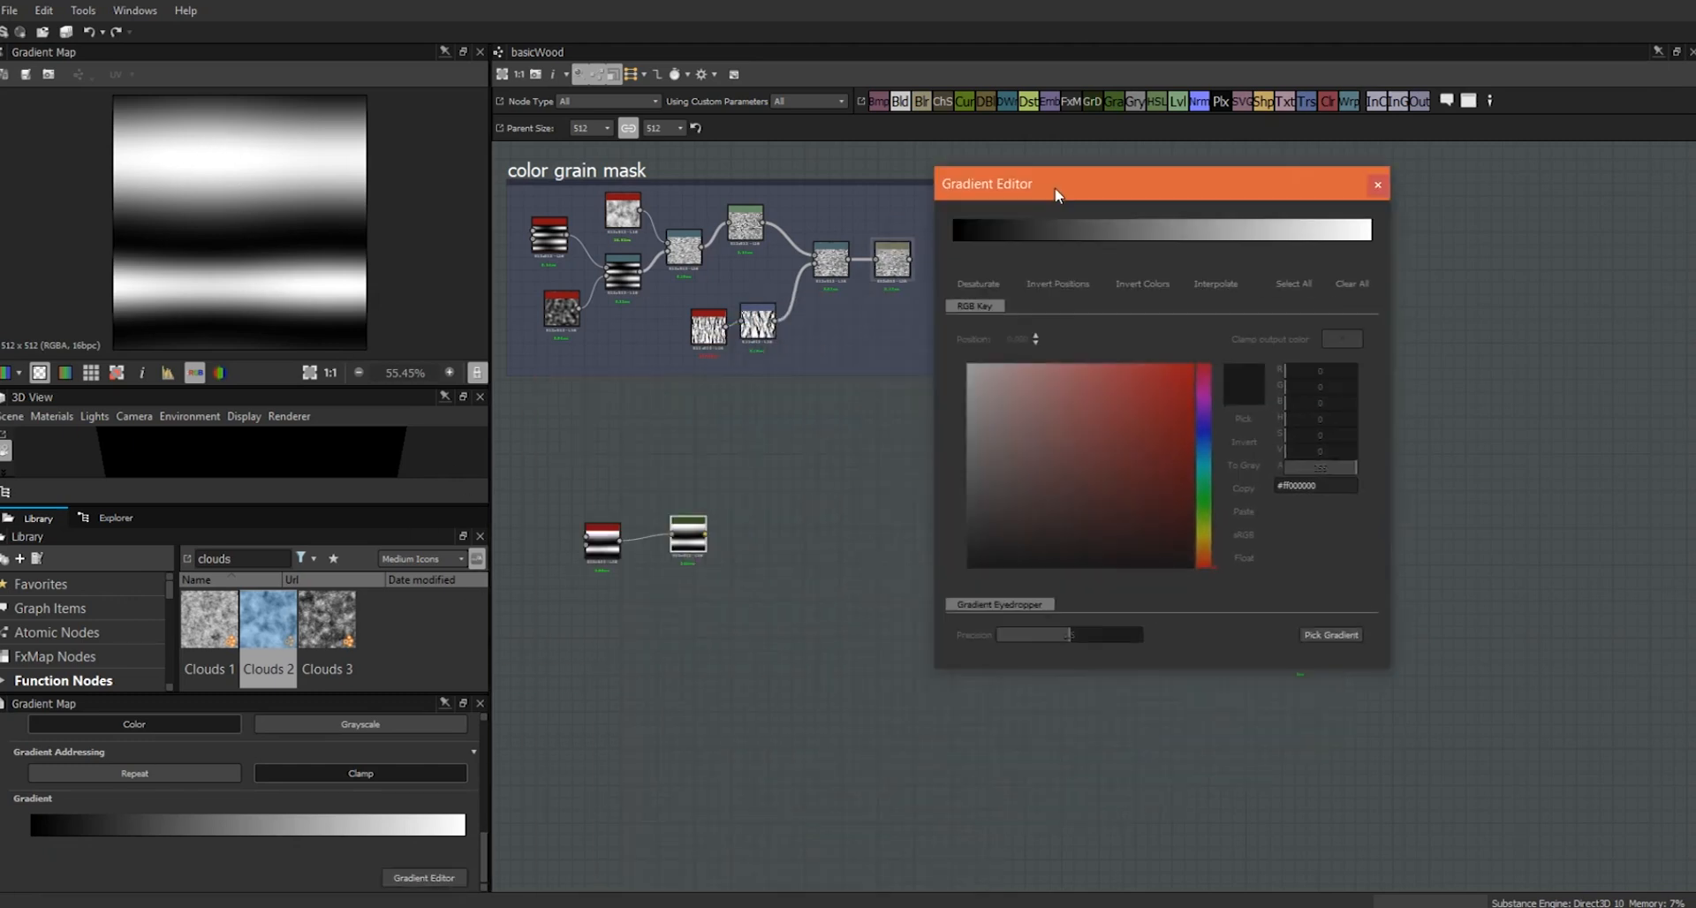
click(955, 240)
click(968, 365)
click(973, 238)
click(975, 566)
click(1367, 239)
click(991, 239)
click(969, 365)
drag(974, 242, 971, 242)
drag(991, 243, 1015, 245)
click(1027, 242)
click(1039, 240)
click(974, 566)
click(1055, 239)
click(968, 365)
click(1062, 240)
click(1088, 240)
click(975, 566)
click(1343, 240)
- Duplicate and reposition the gradient keys to spread uneven black and white bands across the whole ramp, and close the Gradient Editor
mouse_move(1353, 245)
mouse_down()
mouse_move(1110, 245)
mouse_move(1136, 245)
mouse_up()
drag(1124, 243, 1167, 245)
drag(1369, 244, 1156, 244)
mouse_move(1197, 243)
mouse_down()
mouse_move(1216, 242)
mouse_move(1157, 245)
mouse_move(1226, 245)
mouse_up()
ctrl+drag(1216, 243, 1283, 251)
ctrl+drag(1235, 243, 1320, 247)
ctrl+drag(1281, 243, 1334, 251)
ctrl+drag(972, 243, 1359, 253)
mouse_move(1013, 246)
mouse_down()
mouse_move(990, 253)
mouse_move(1070, 245)
mouse_up()
drag(1366, 255, 1264, 237)
mouse_move(1281, 243)
mouse_down()
mouse_move(1183, 268)
mouse_move(1116, 247)
mouse_up()
drag(1111, 244, 1069, 251)
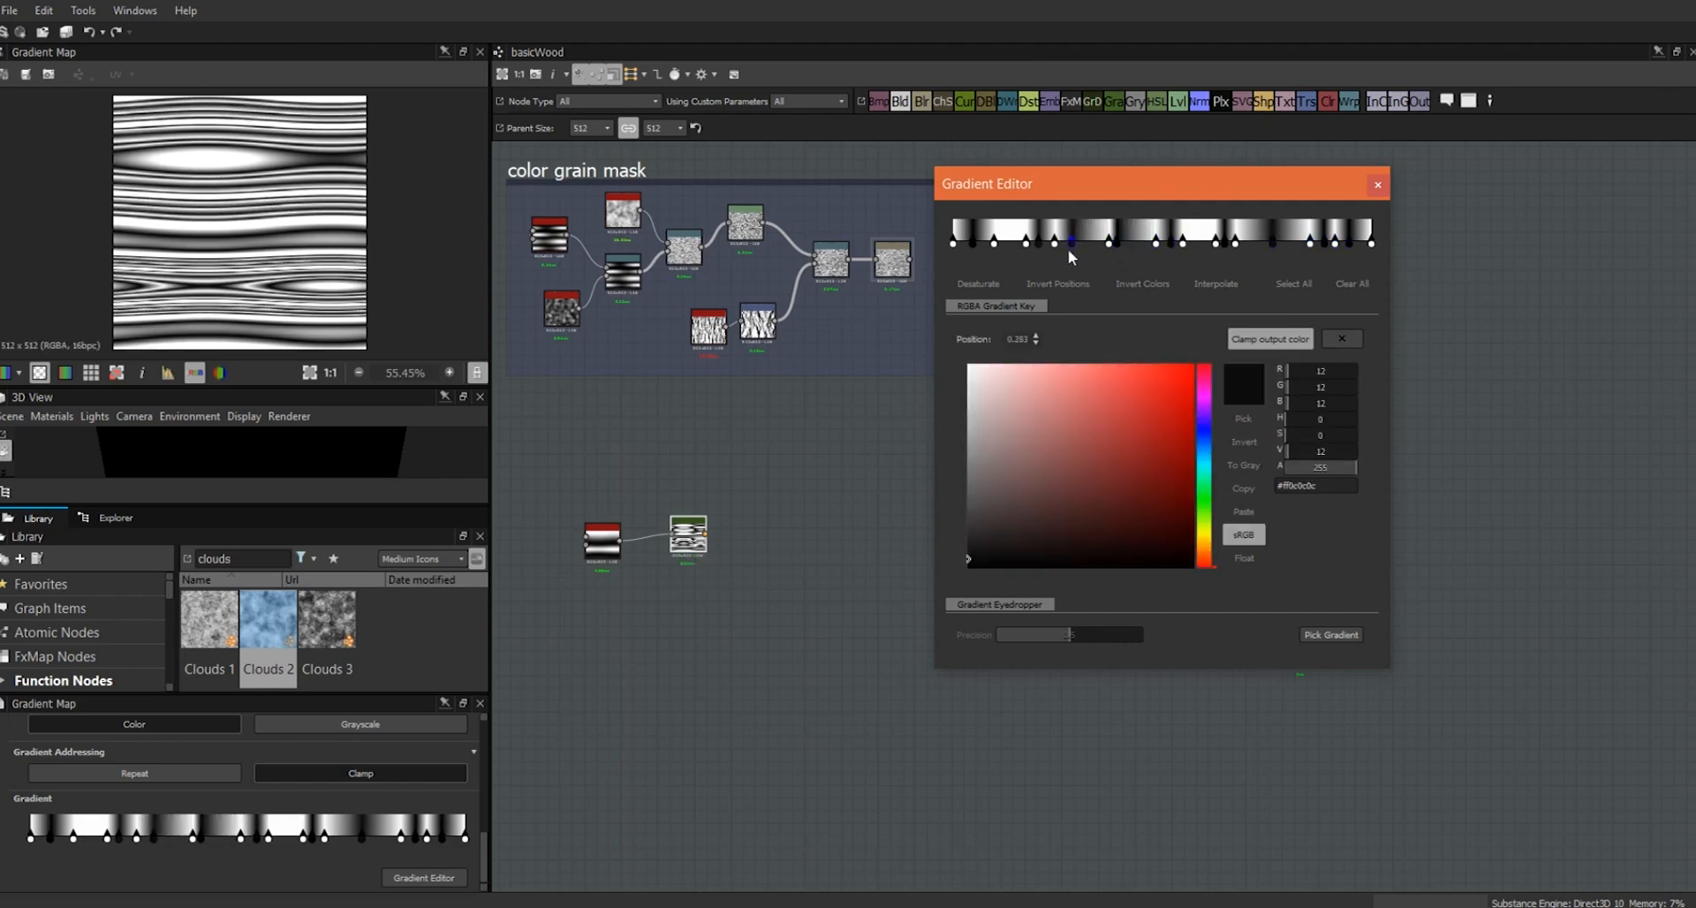
click(1378, 185)
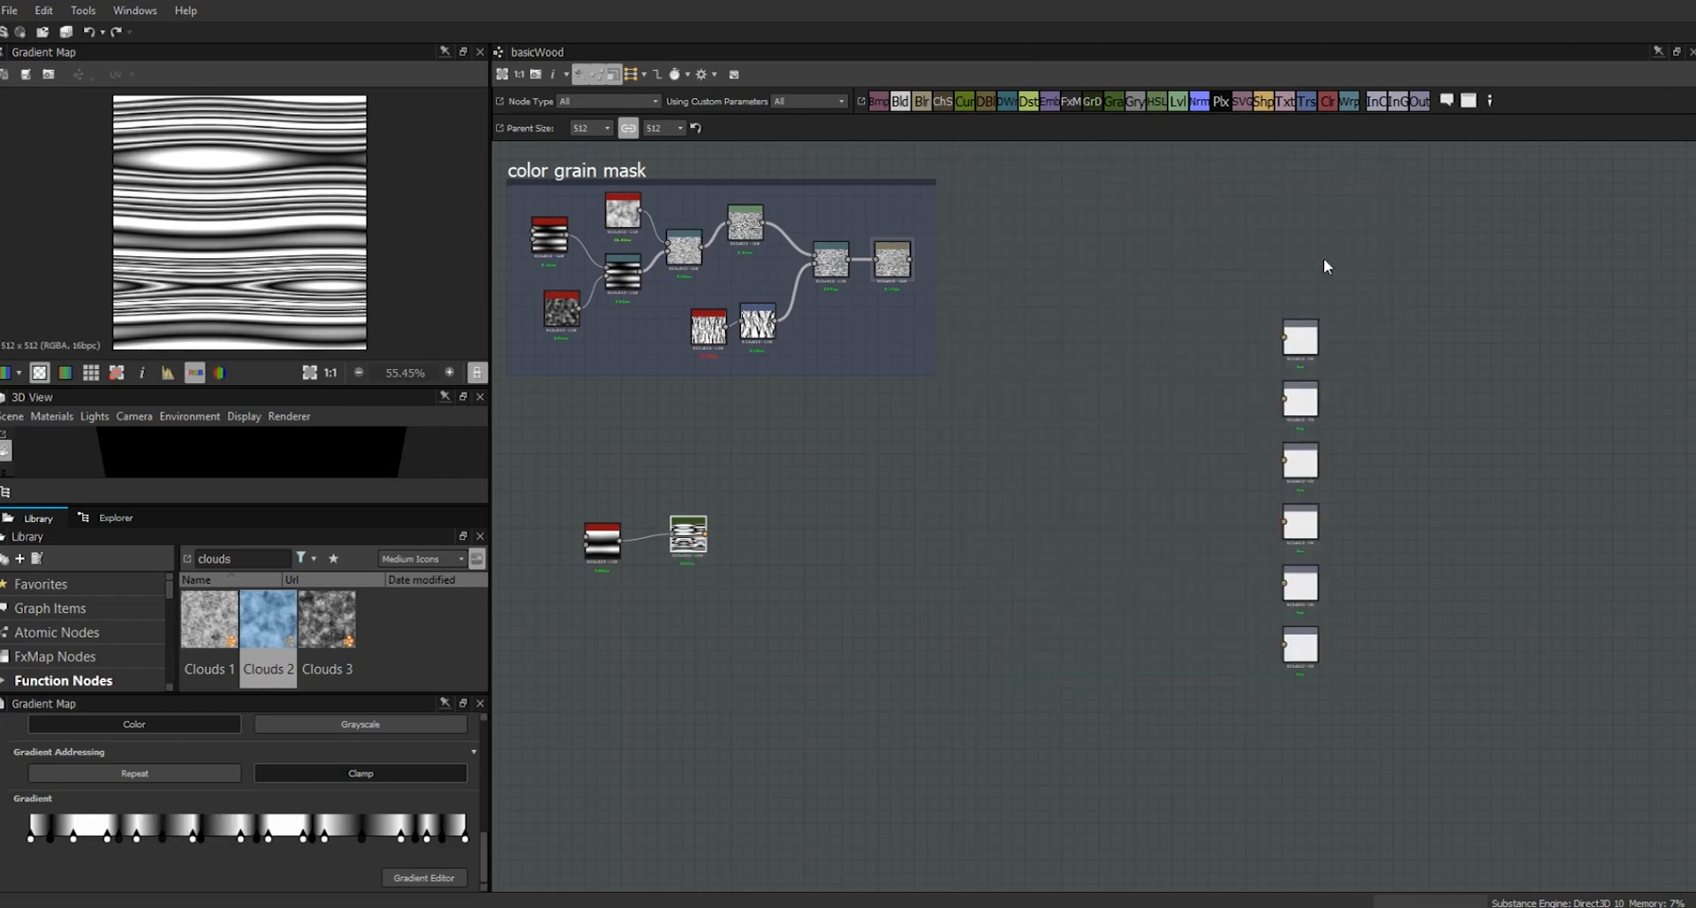
- Inspect the banded grain and align the Tile Generator and Gradient Map nodes side by side below the frame
drag(692, 534, 673, 540)
scroll(252, 214, up, 5)
scroll(252, 214, down, 5)
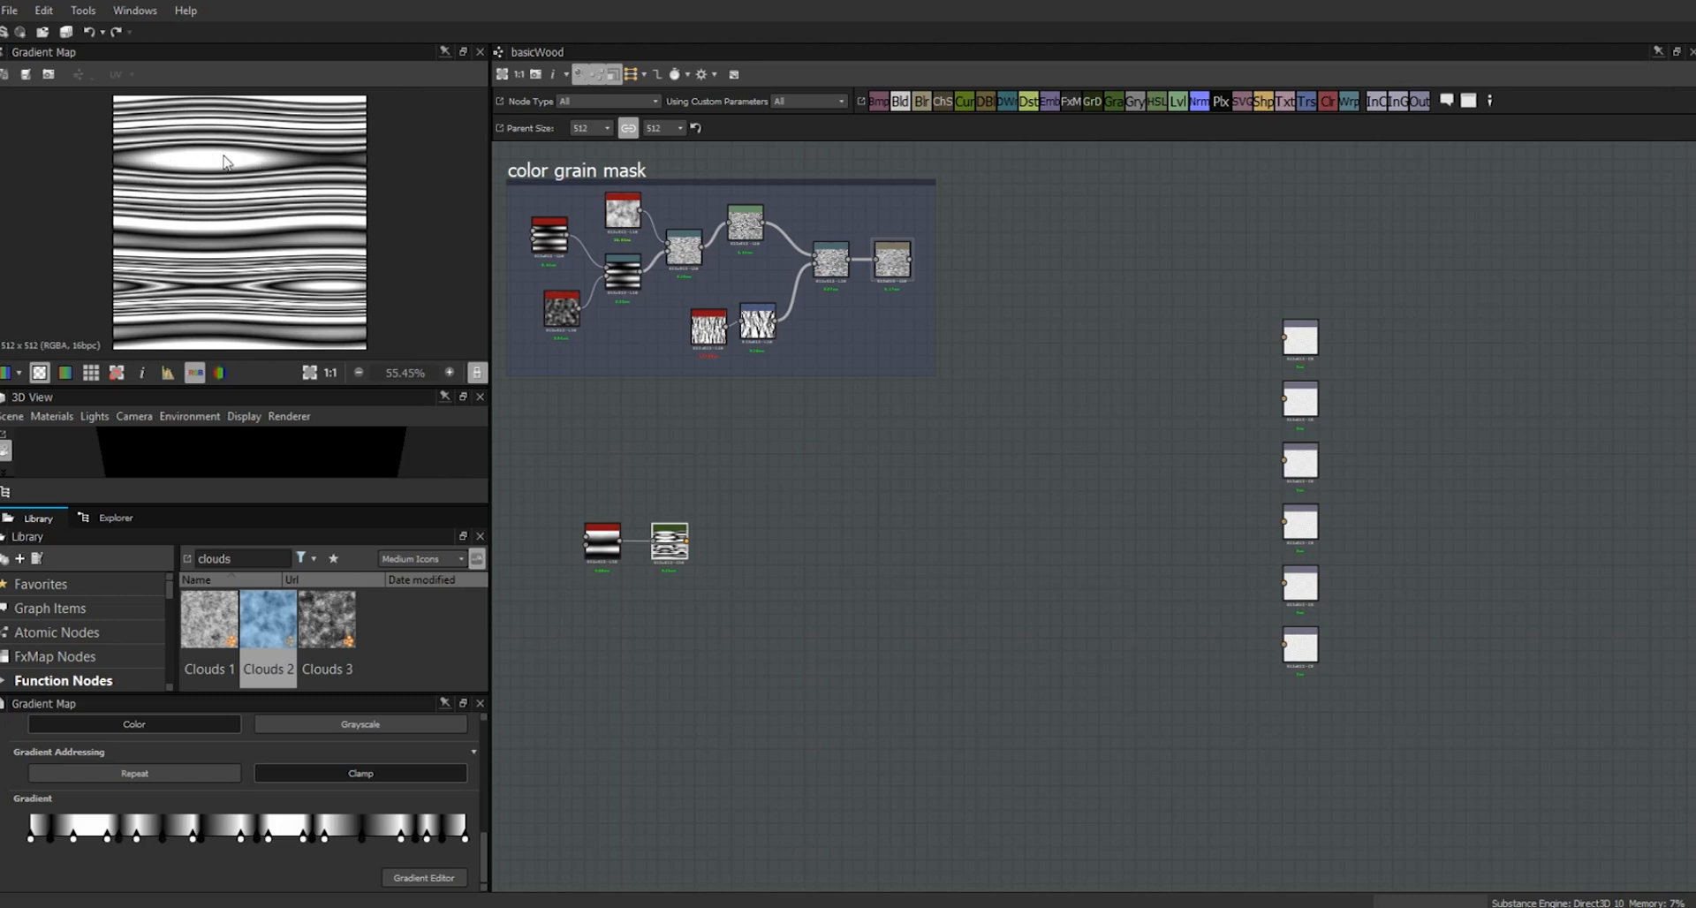
drag(681, 555, 712, 546)
drag(602, 541, 639, 541)
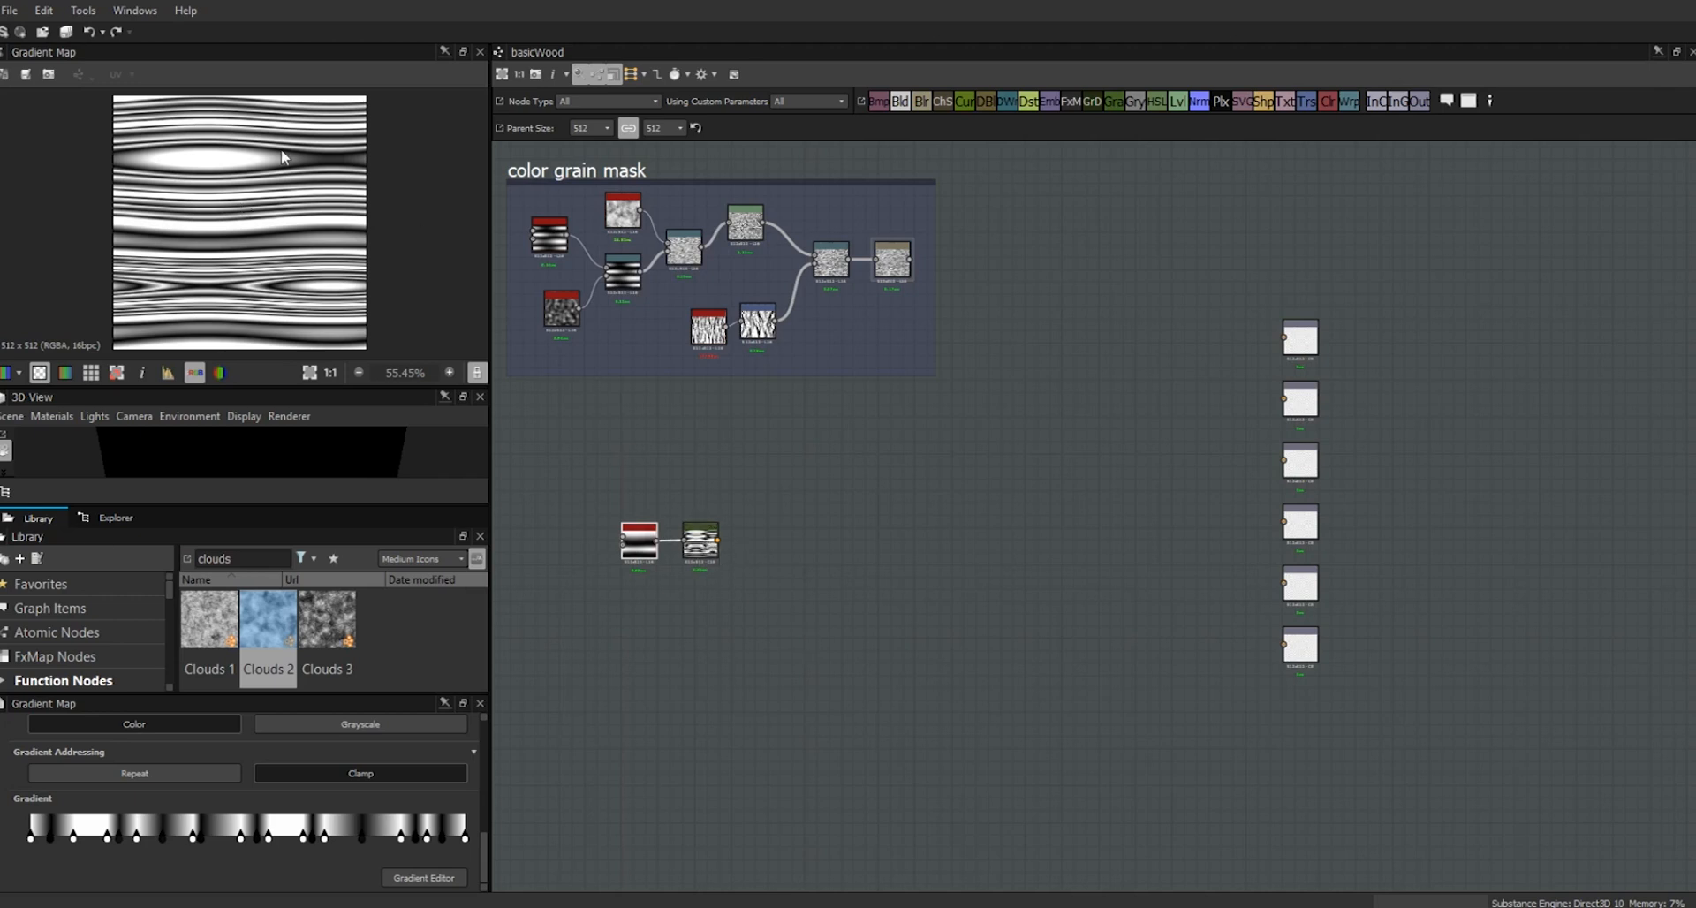
drag(700, 541, 762, 510)
drag(645, 547, 694, 514)
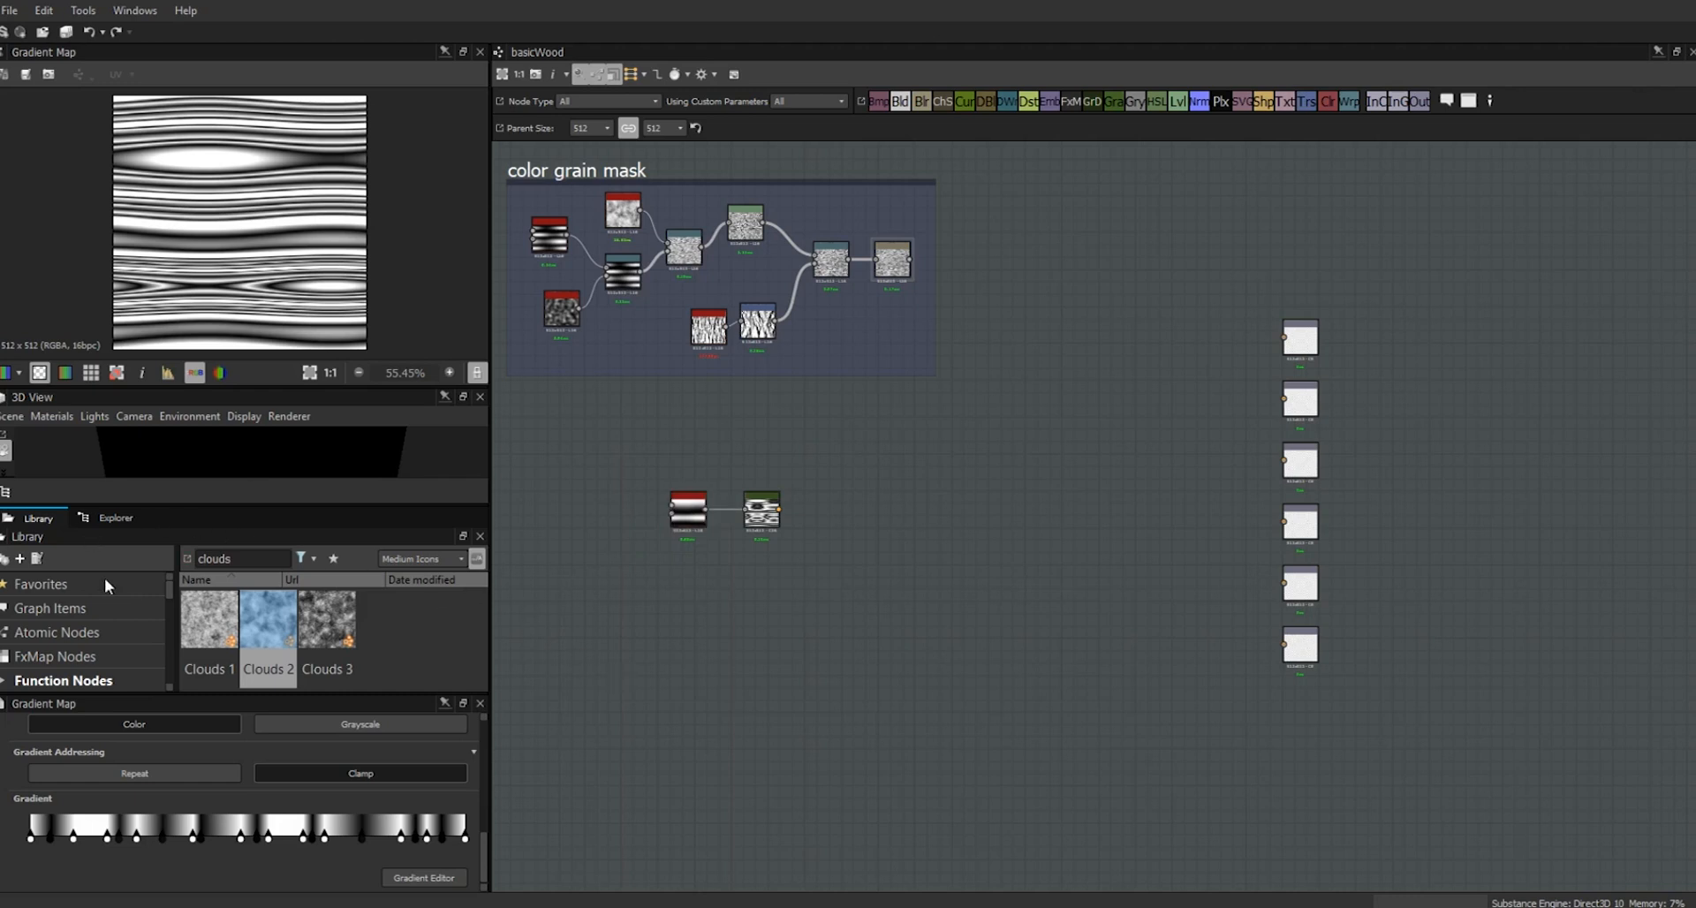
- Search the library for "perlin", add a Perlin Noise node below the Tile Generator and set its Scale to 5
drag(233, 557, 188, 542)
text(perlin)
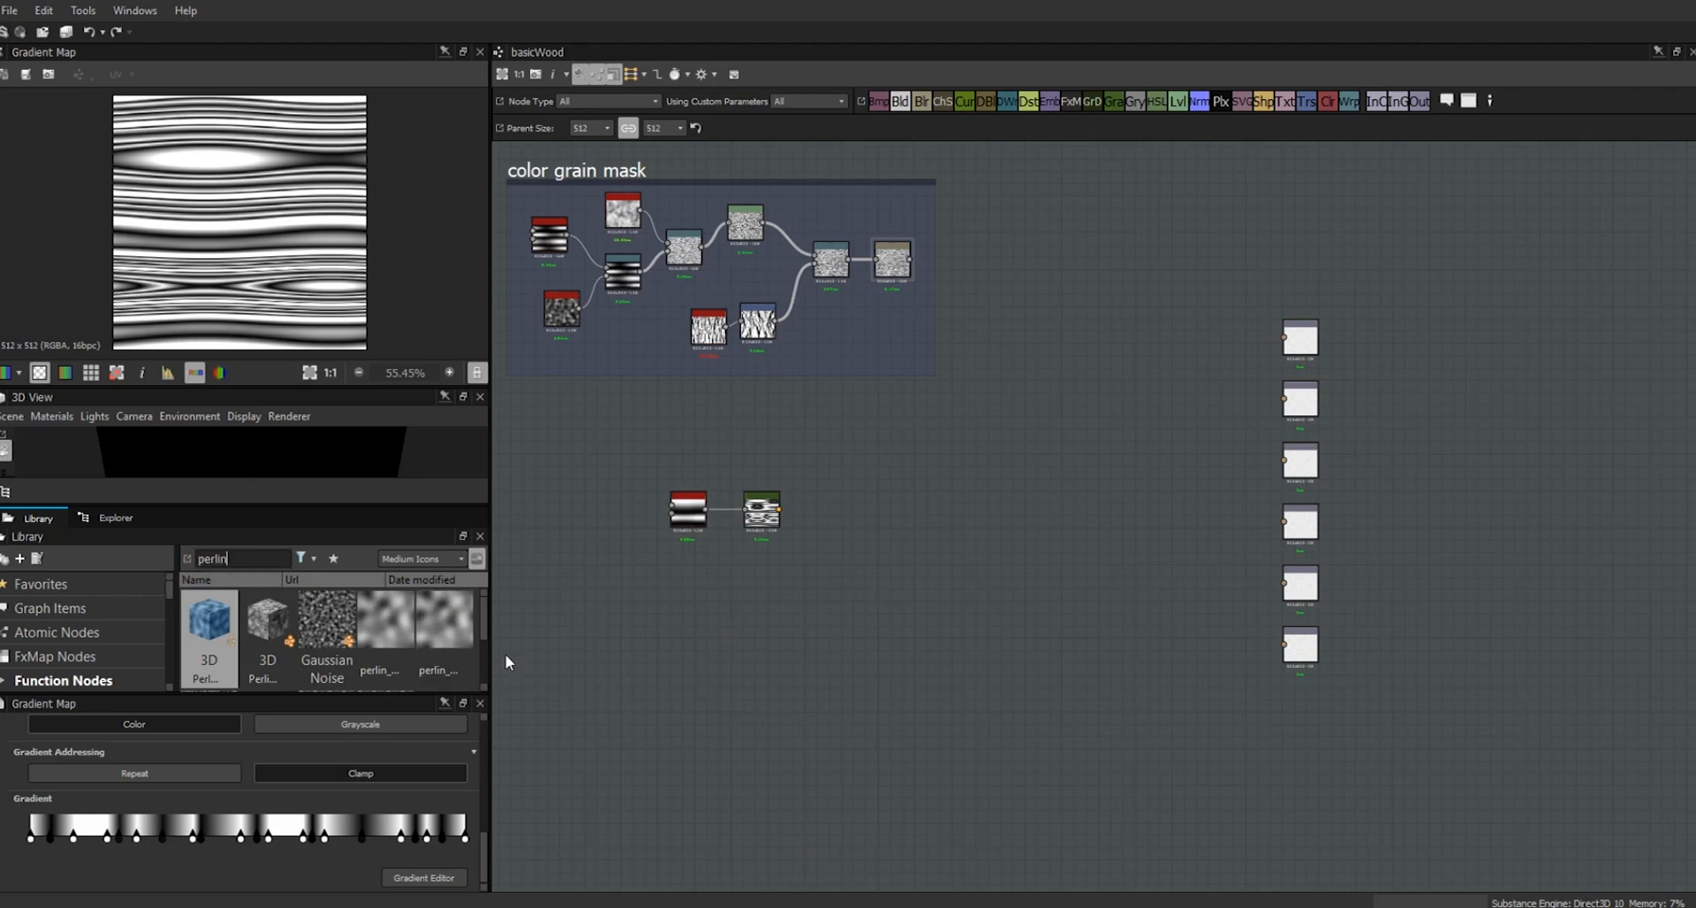
drag(210, 627, 691, 602)
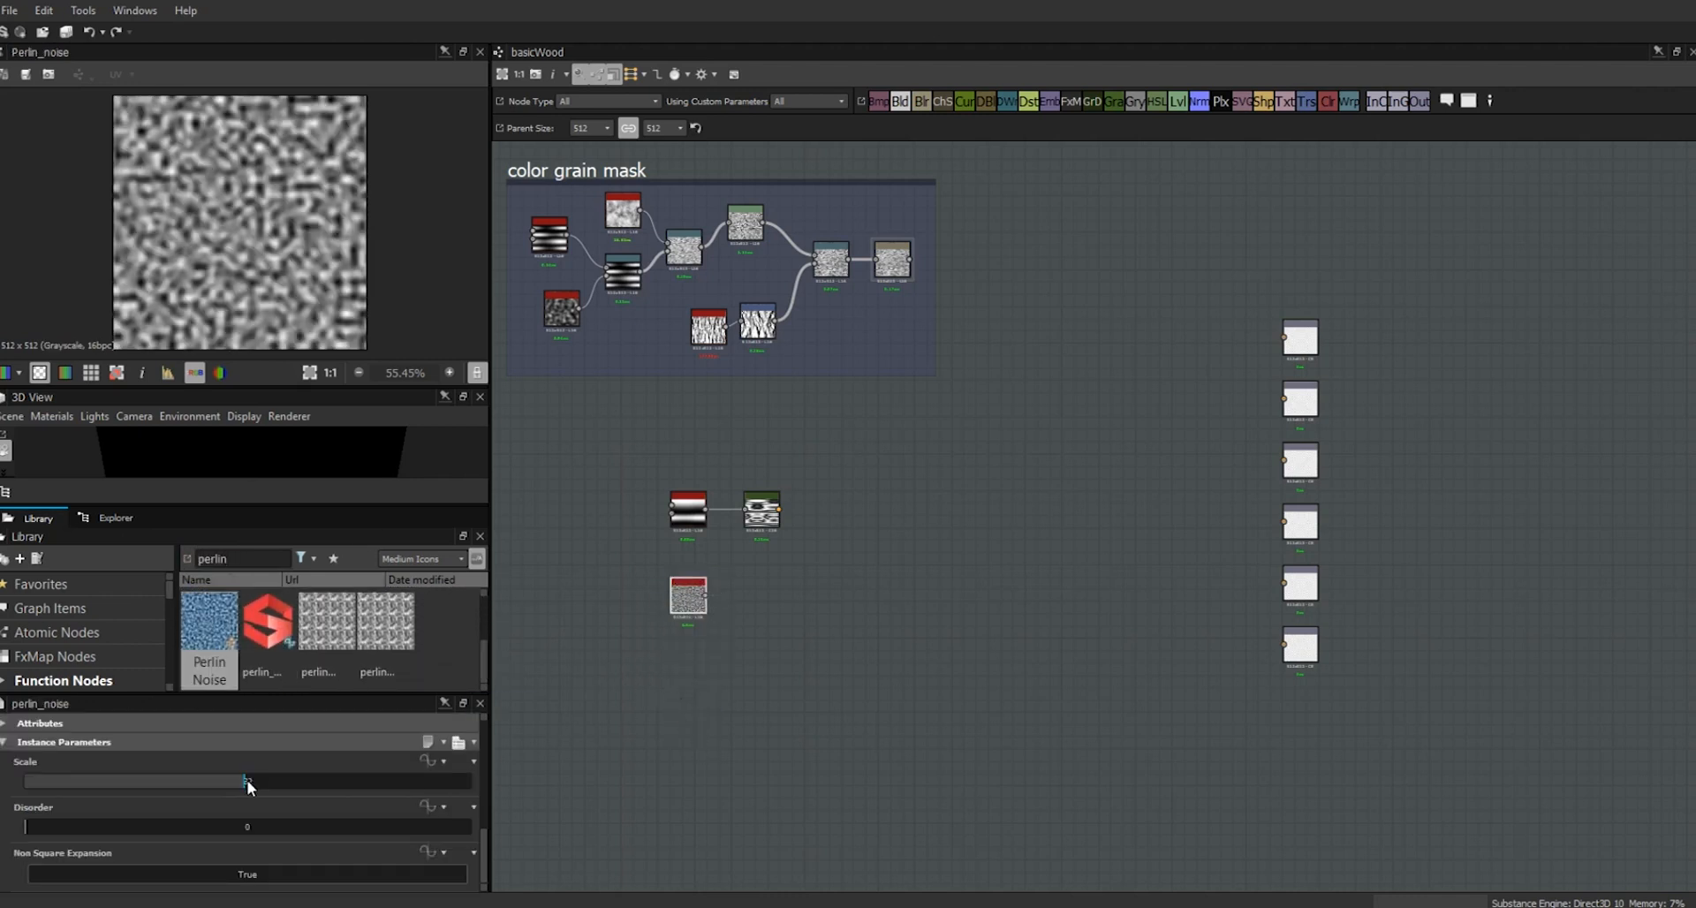
text(5)
key(Return)
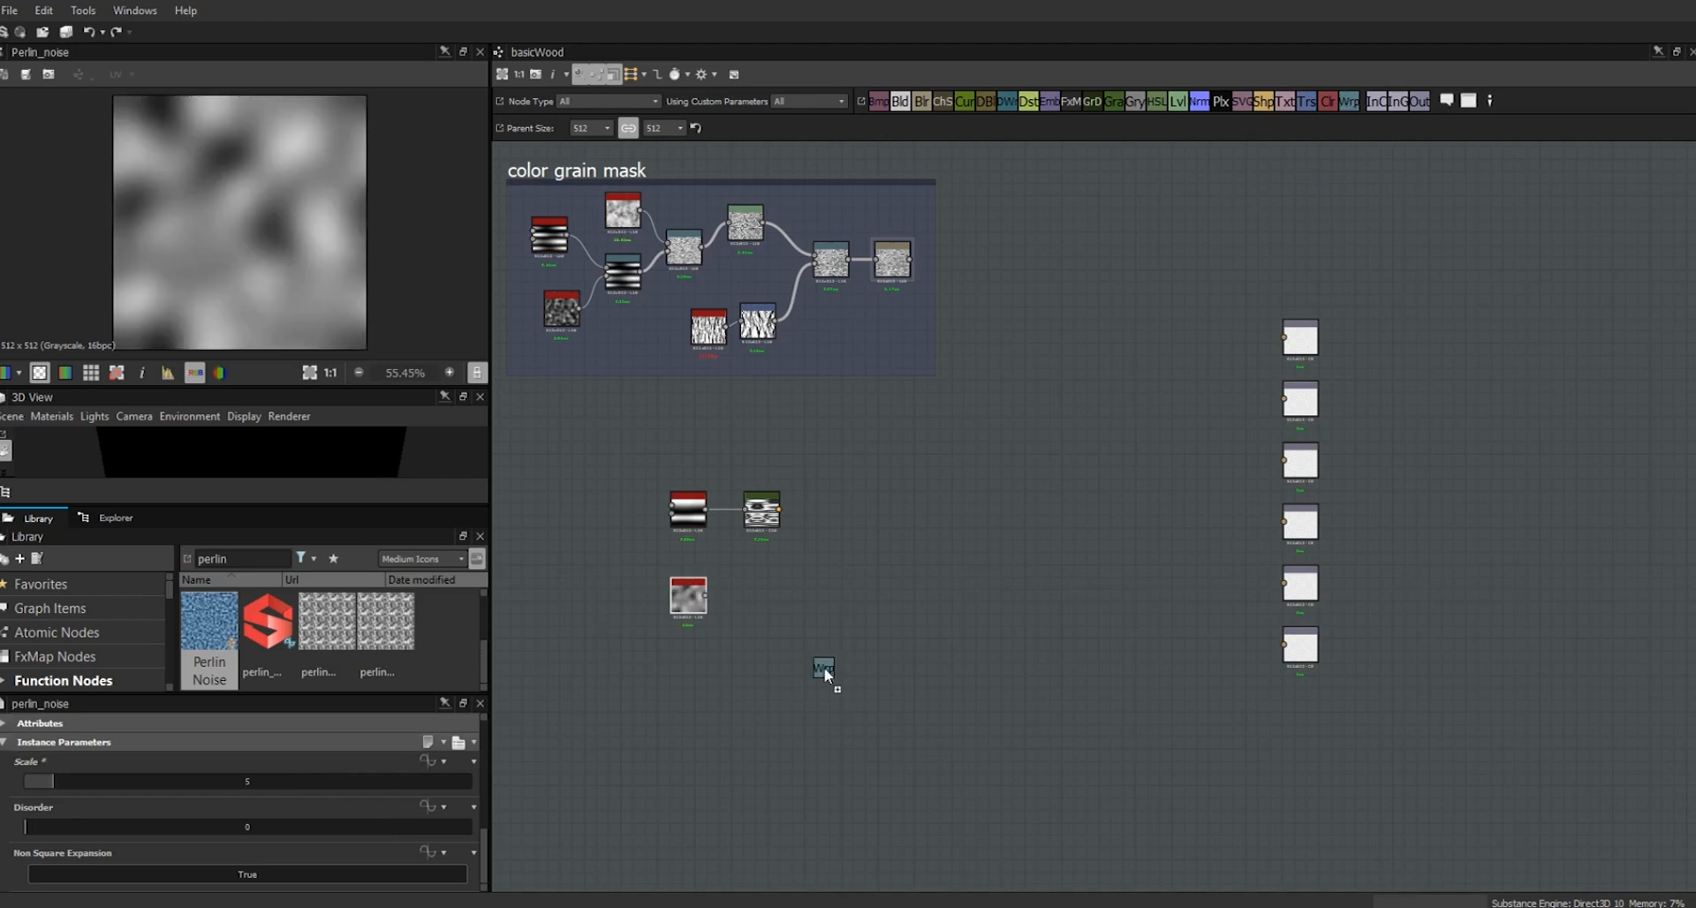
- Add a Warp node fed by the Gradient Map and the Perlin Noise, and set its Intensity to 0.87
drag(826, 675, 810, 598)
drag(779, 510, 731, 649)
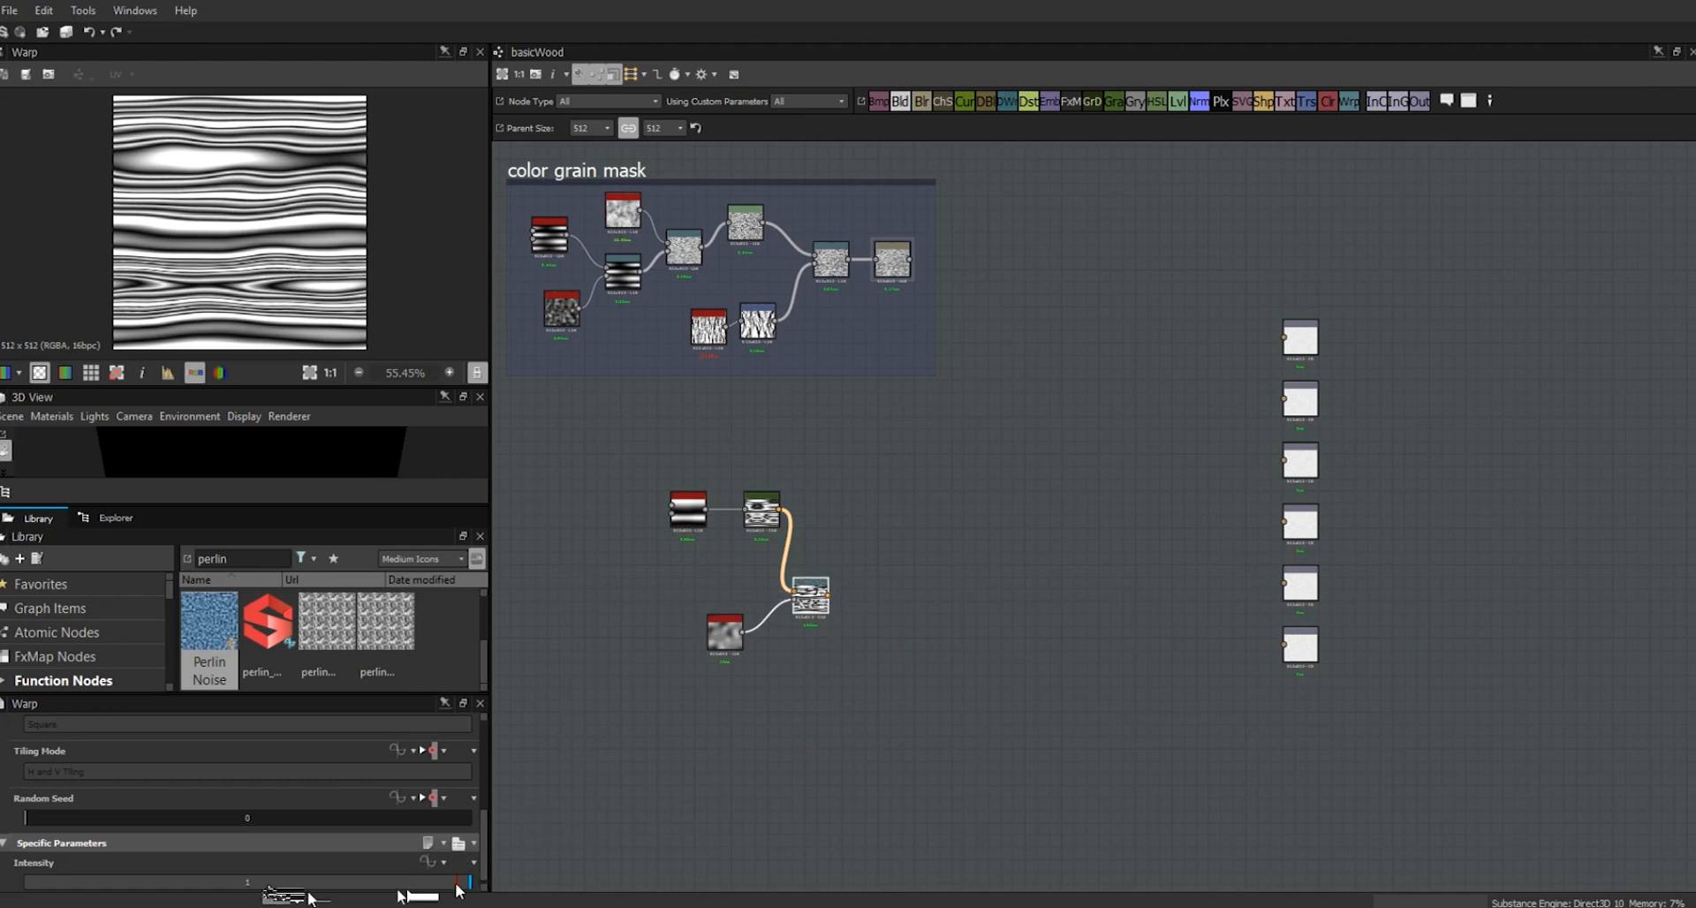
double_click(247, 882)
text(0.87)
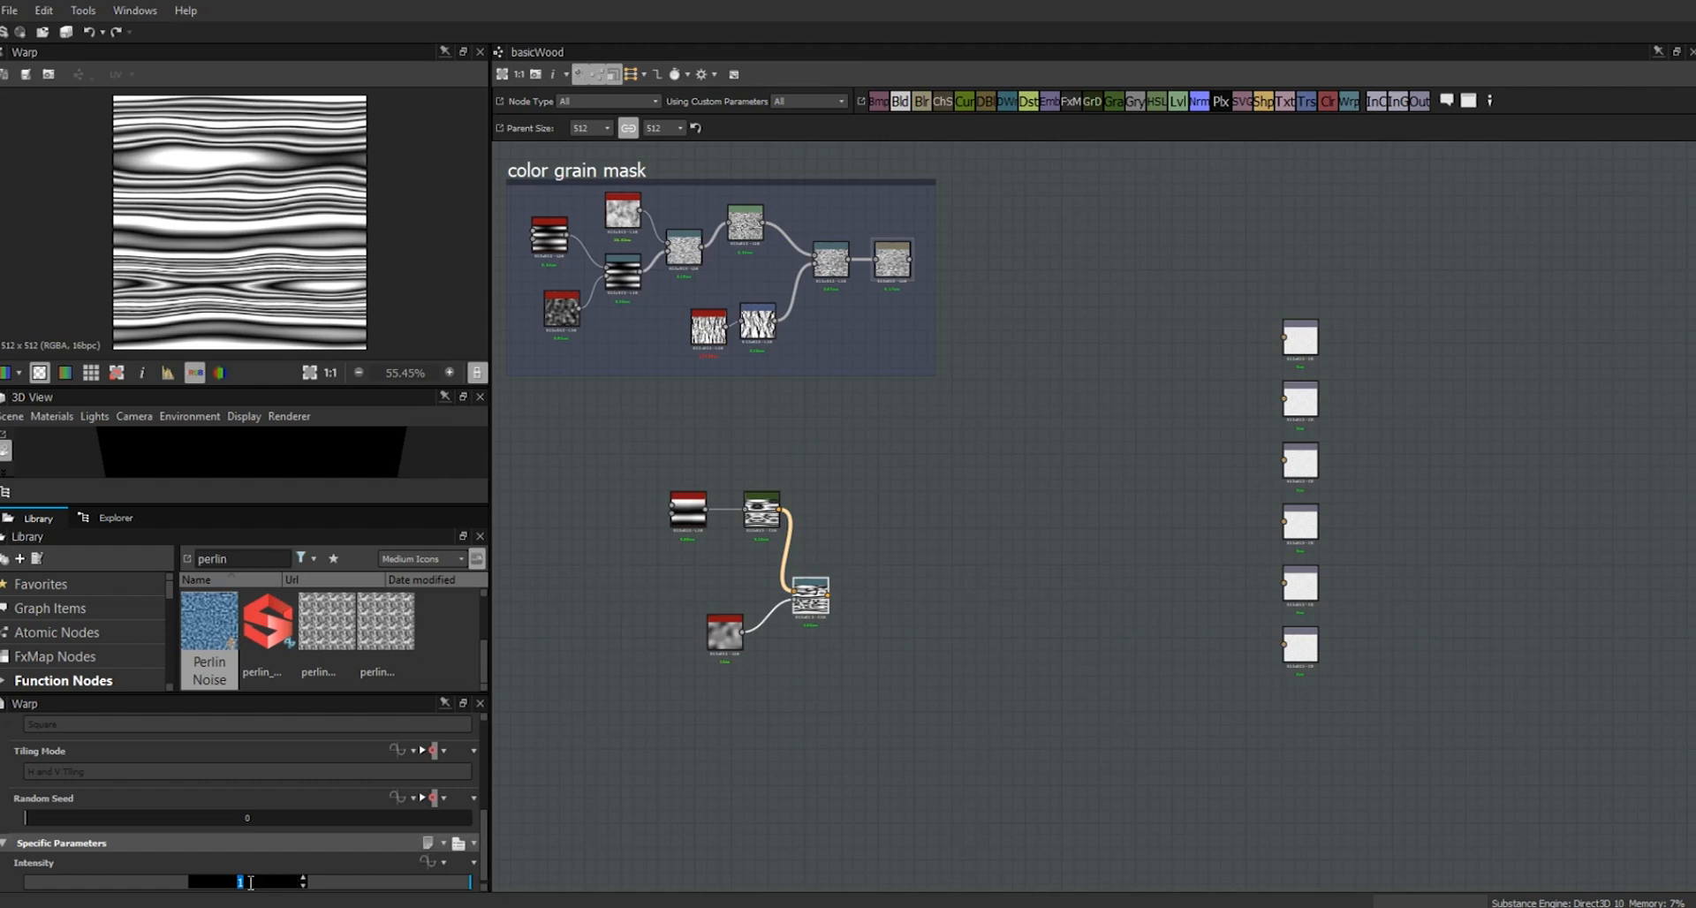
key(Return)
- Arrange the Tile Generator, Gradient Map, Perlin Noise and Warp into a compact group below the color grain mask frame
drag(646, 473, 778, 546)
drag(761, 510, 749, 567)
drag(726, 633, 731, 621)
scroll(250, 256, up, 5)
scroll(250, 256, down, 2)
scroll(250, 260, down, 2)
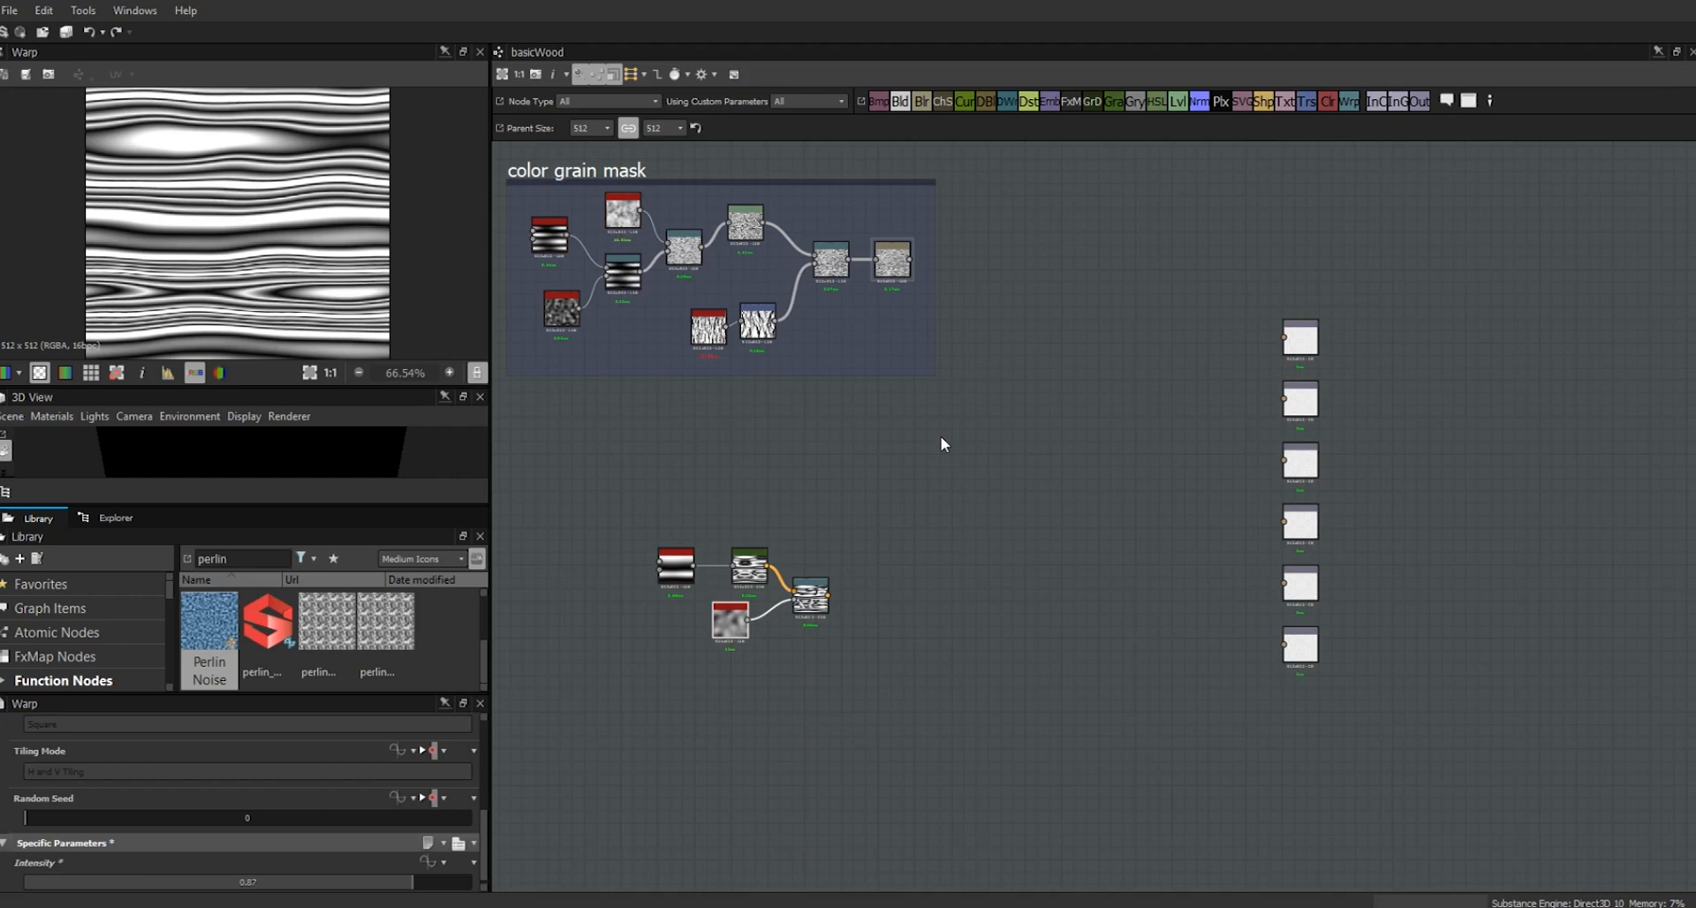
middle_drag(961, 436, 1056, 435)
drag(1029, 492, 775, 730)
drag(909, 599, 750, 604)
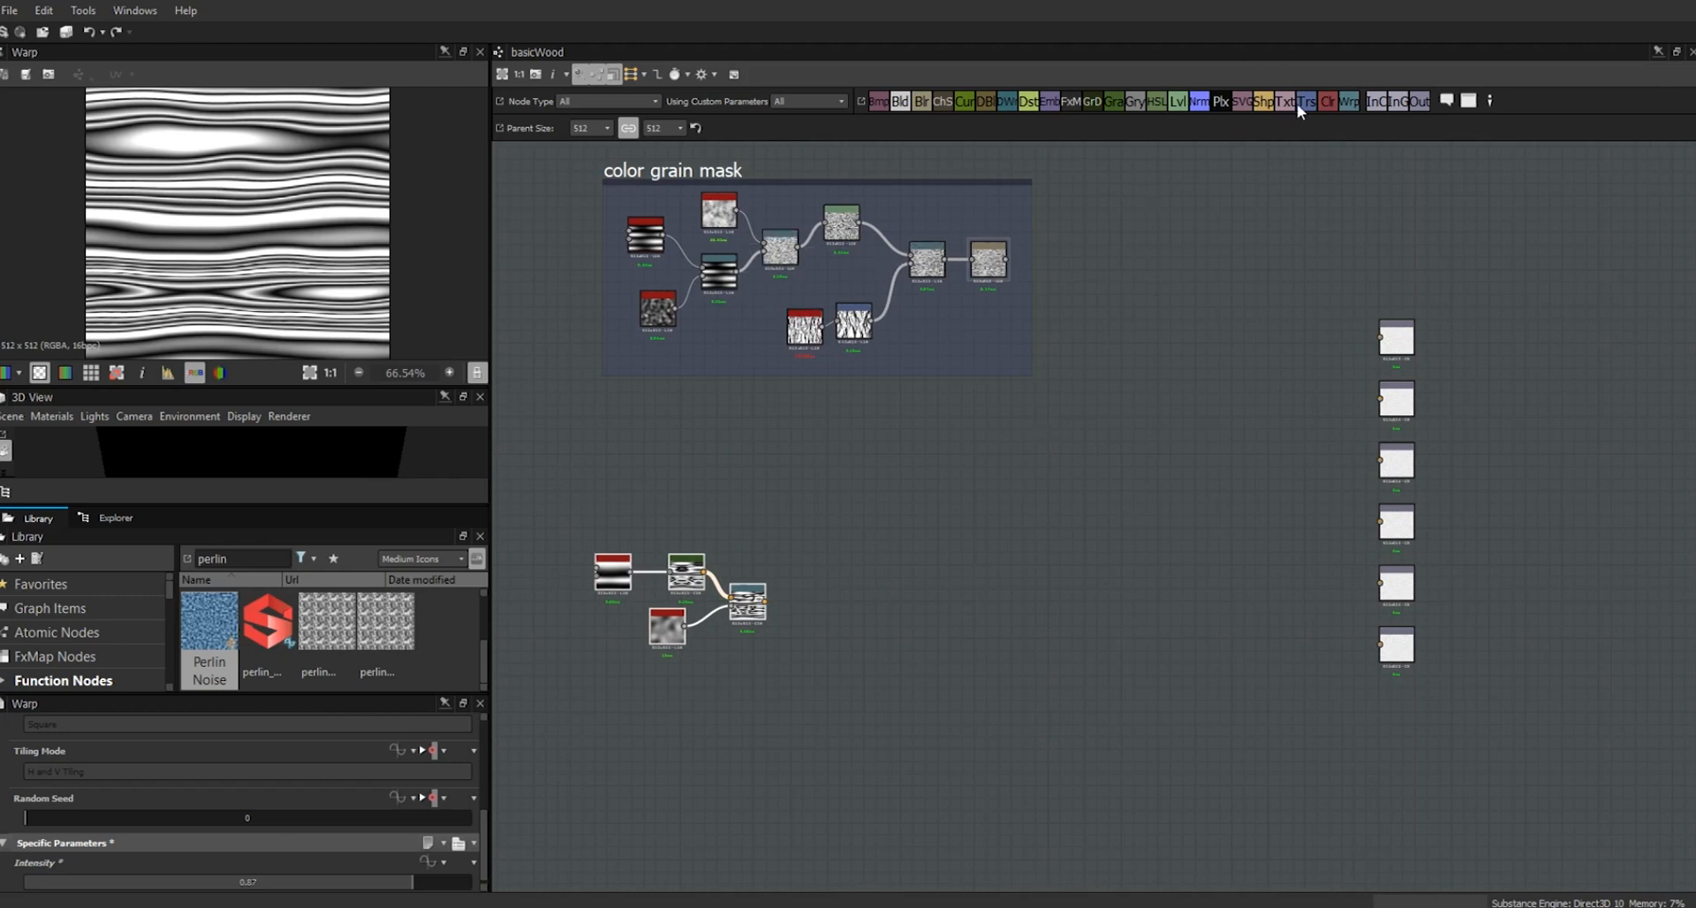
- Add a Transformation 2D node fed by the frame's grain Warp that feeds the Levels, and stretch it x2
drag(1307, 105, 997, 479)
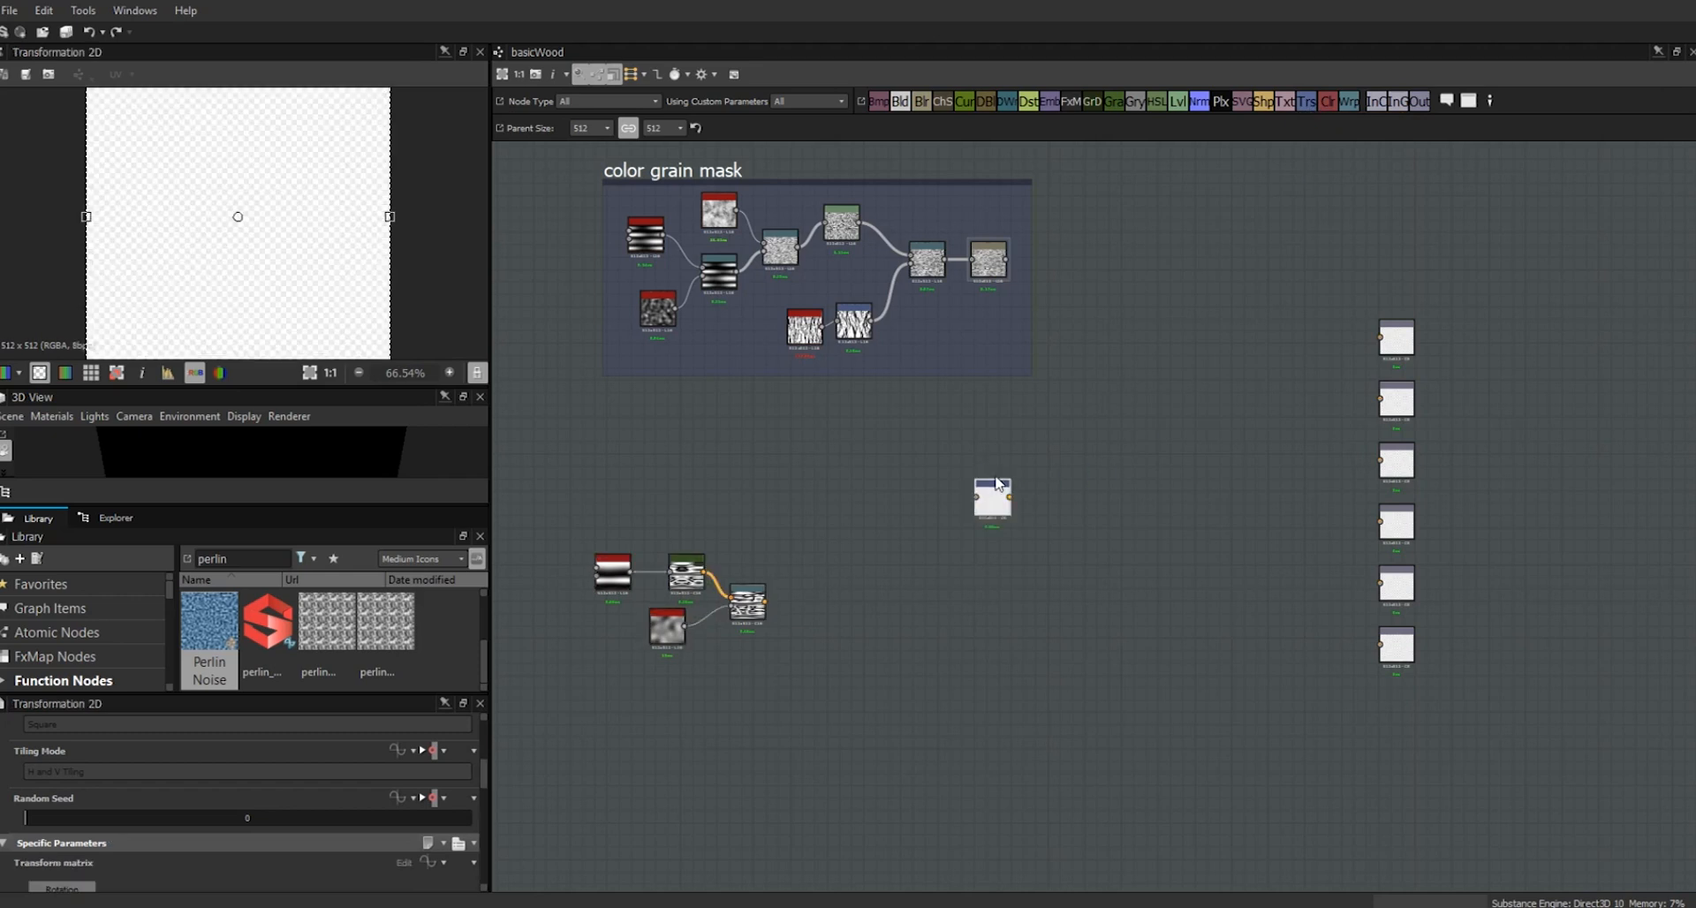
drag(993, 512, 895, 502)
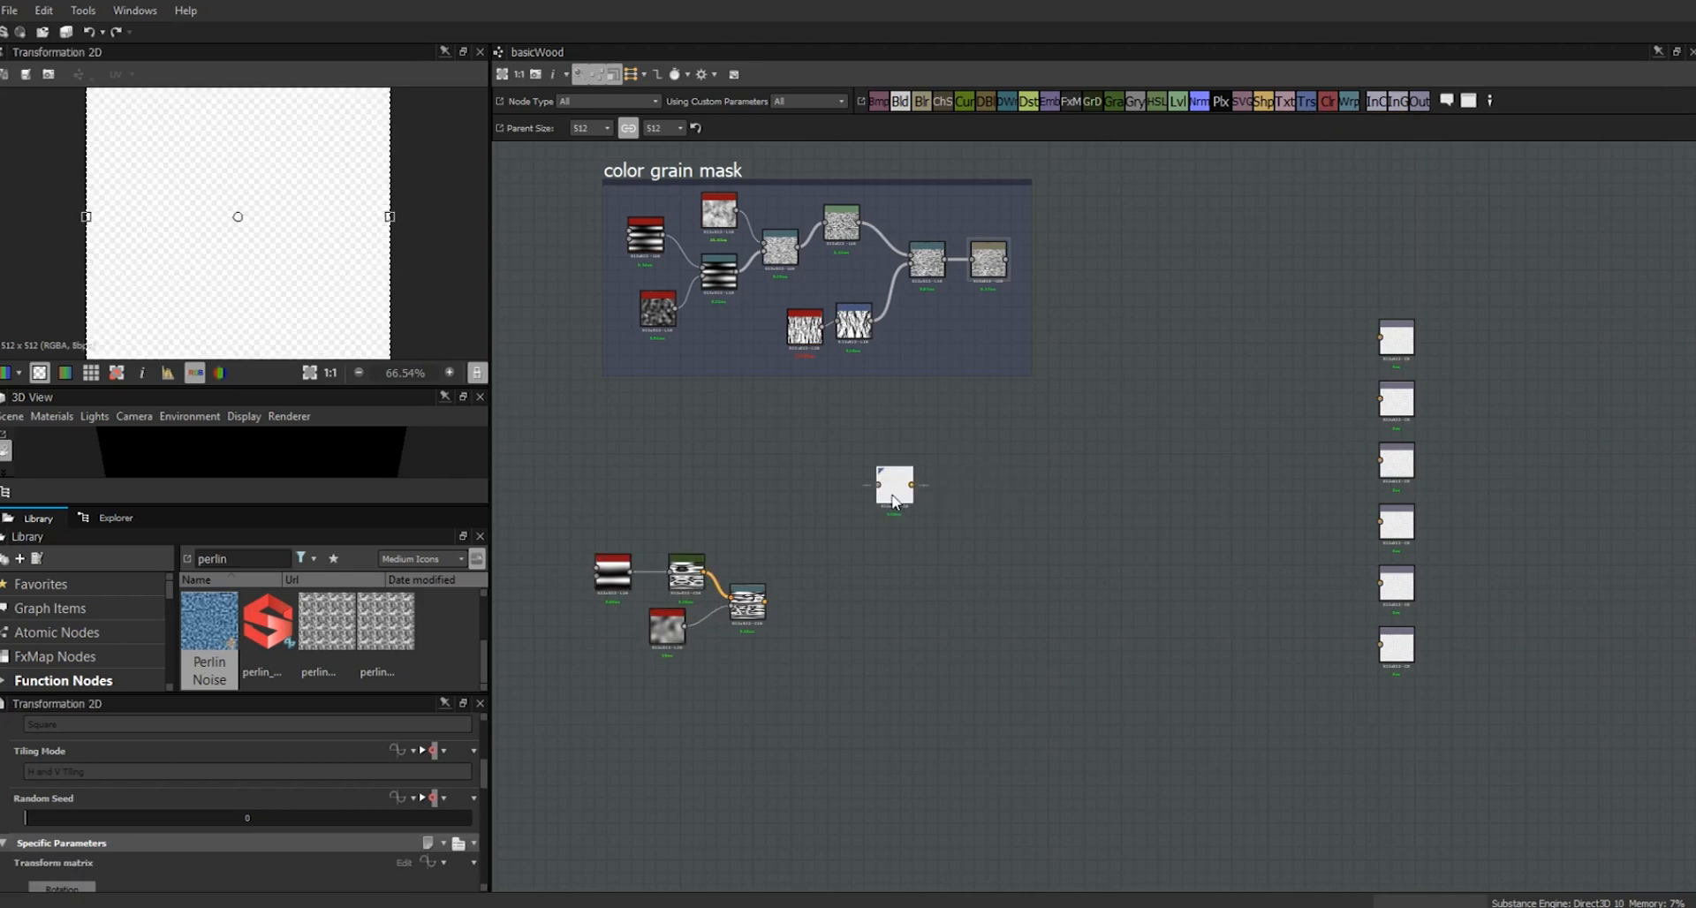
drag(797, 250, 878, 486)
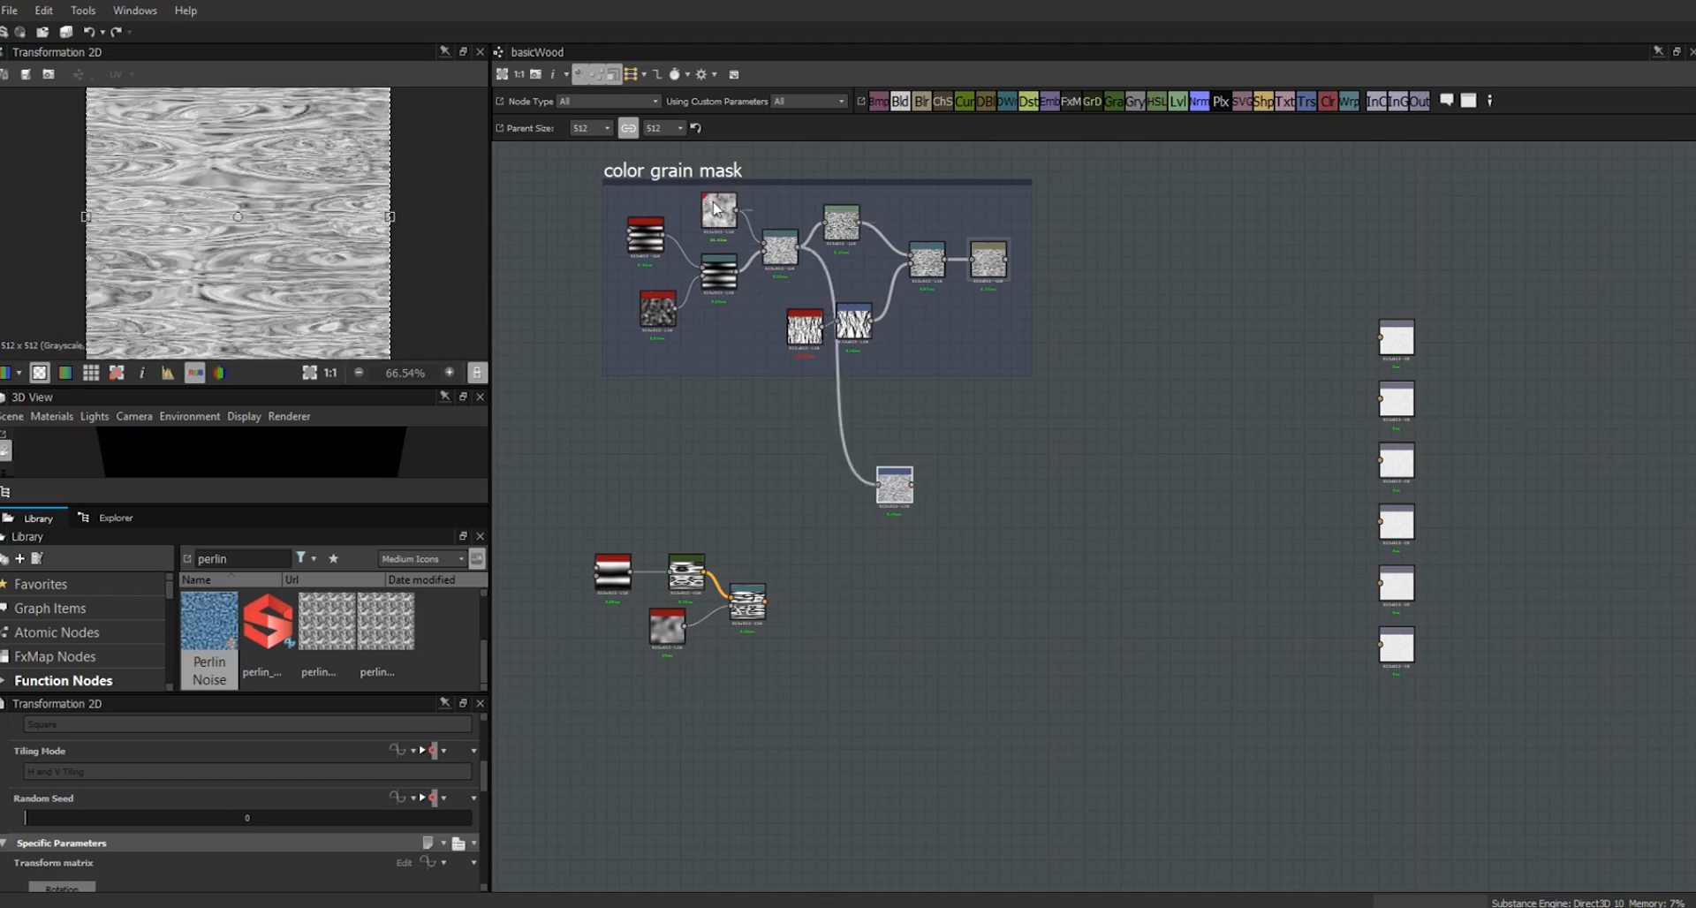
drag(895, 493, 743, 454)
drag(486, 765, 486, 811)
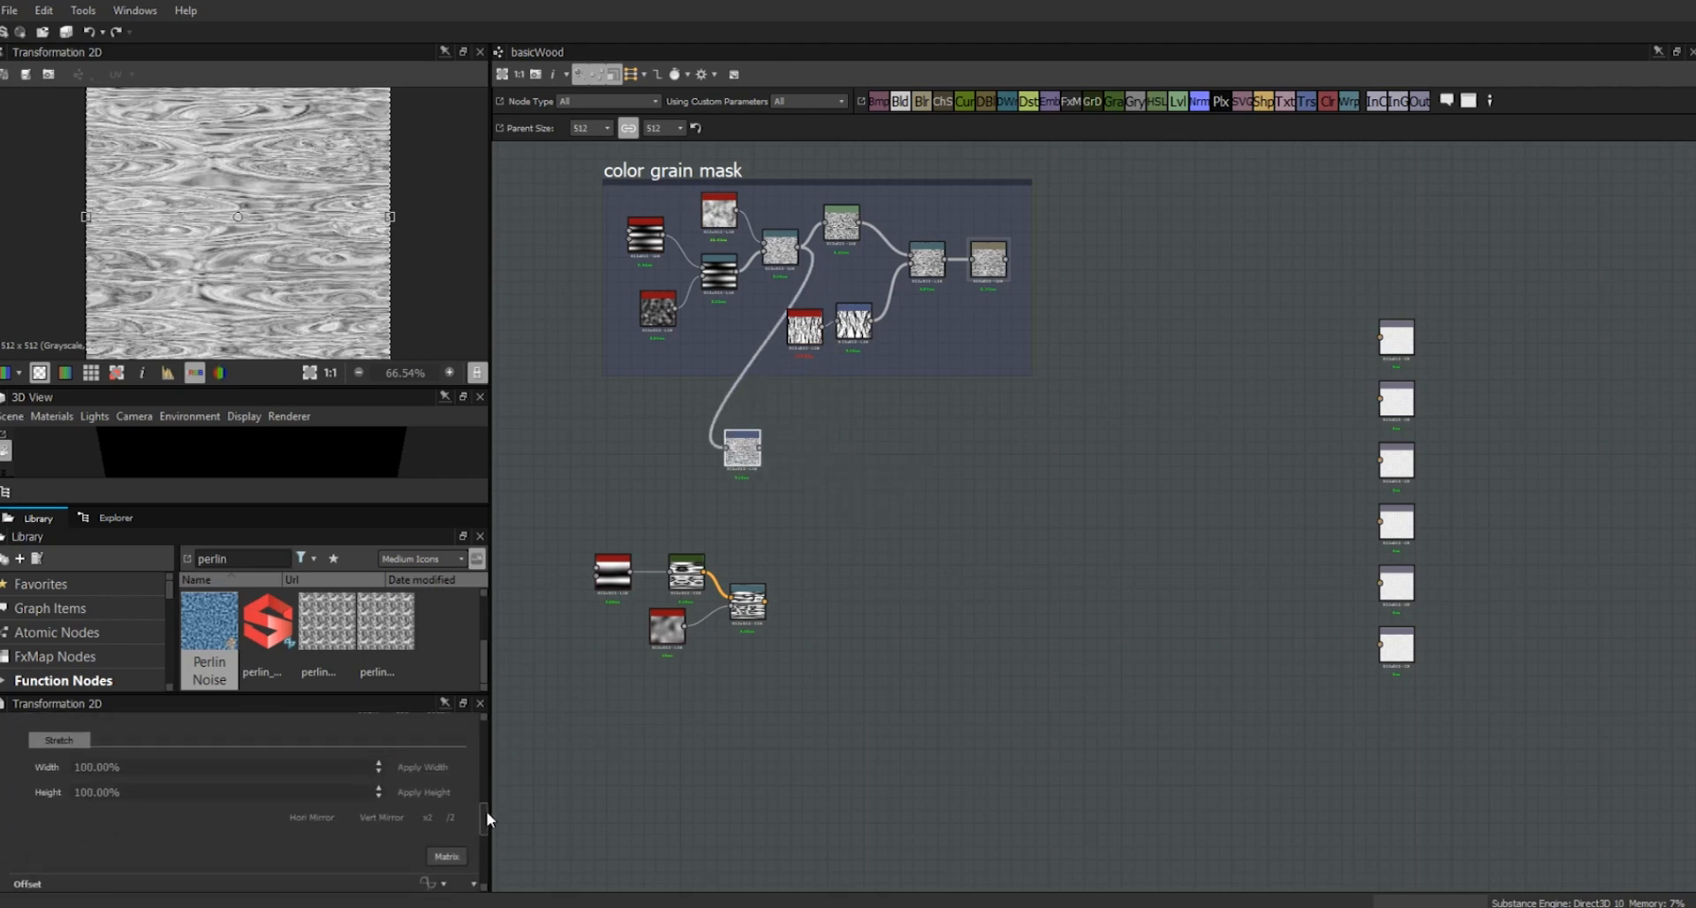
click(427, 817)
- Add a second Warp that distorts the banded grain with the Transformation 2D output, and set its Intensity to 0.02
drag(752, 453, 812, 502)
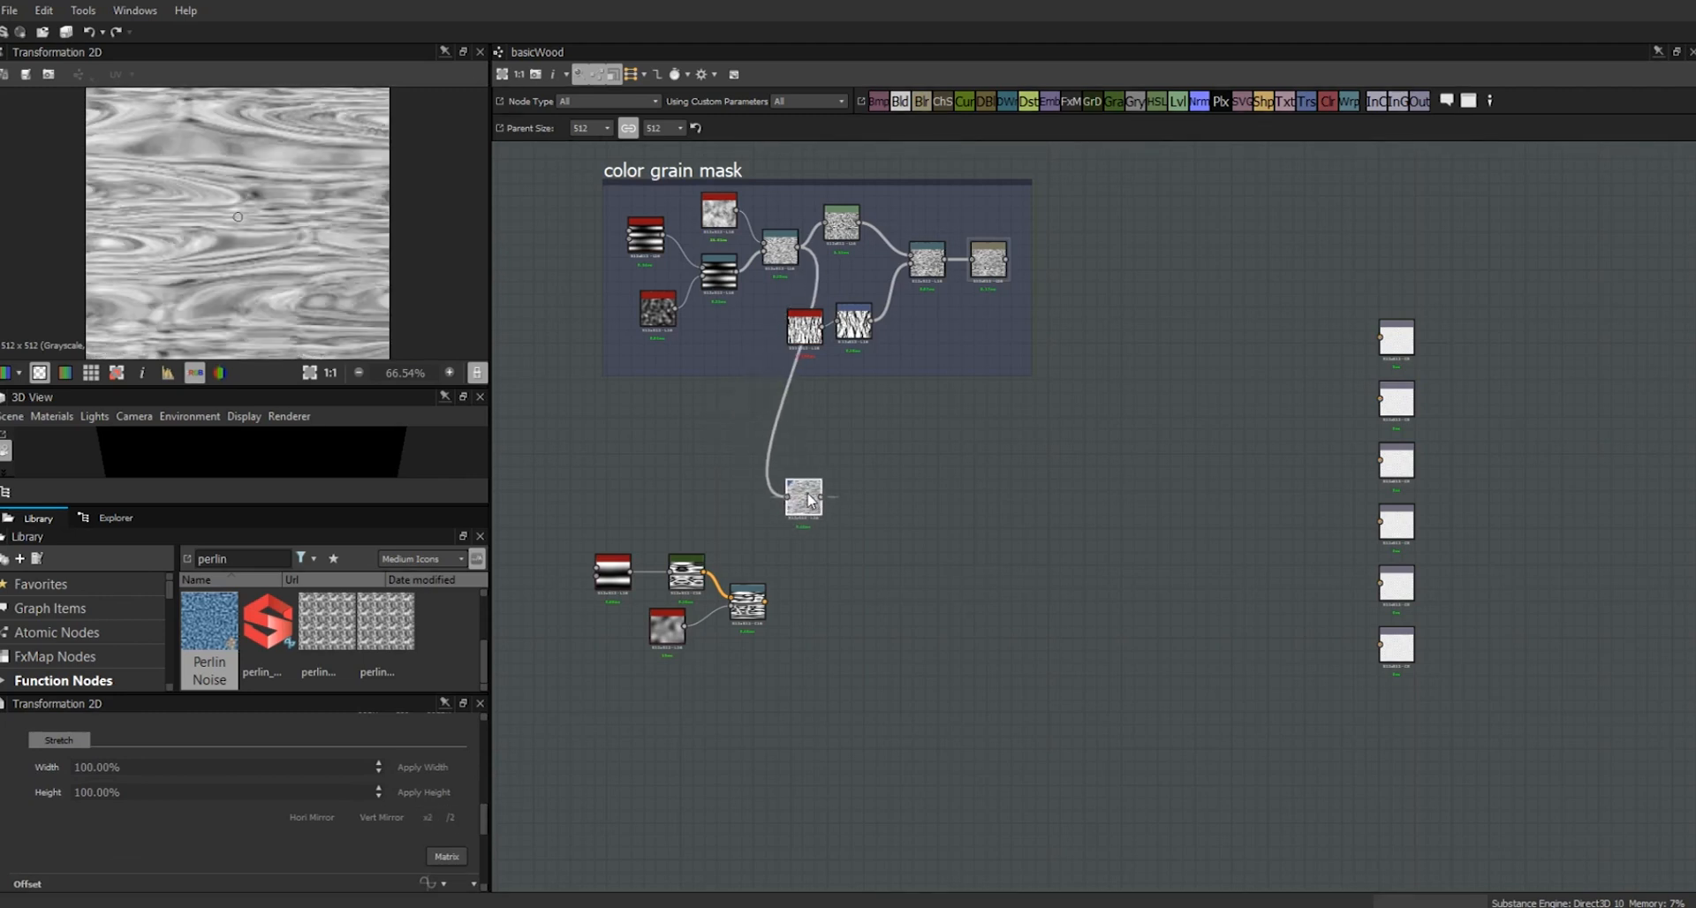
drag(1349, 101, 919, 567)
drag(820, 507, 825, 709)
drag(765, 601, 903, 574)
mouse_move(828, 700)
mouse_down()
mouse_move(902, 576)
mouse_move(823, 672)
mouse_up()
click(920, 573)
drag(484, 852, 33, 884)
scroll(196, 299, up, 3)
scroll(266, 239, up, 2)
scroll(266, 238, down, 5)
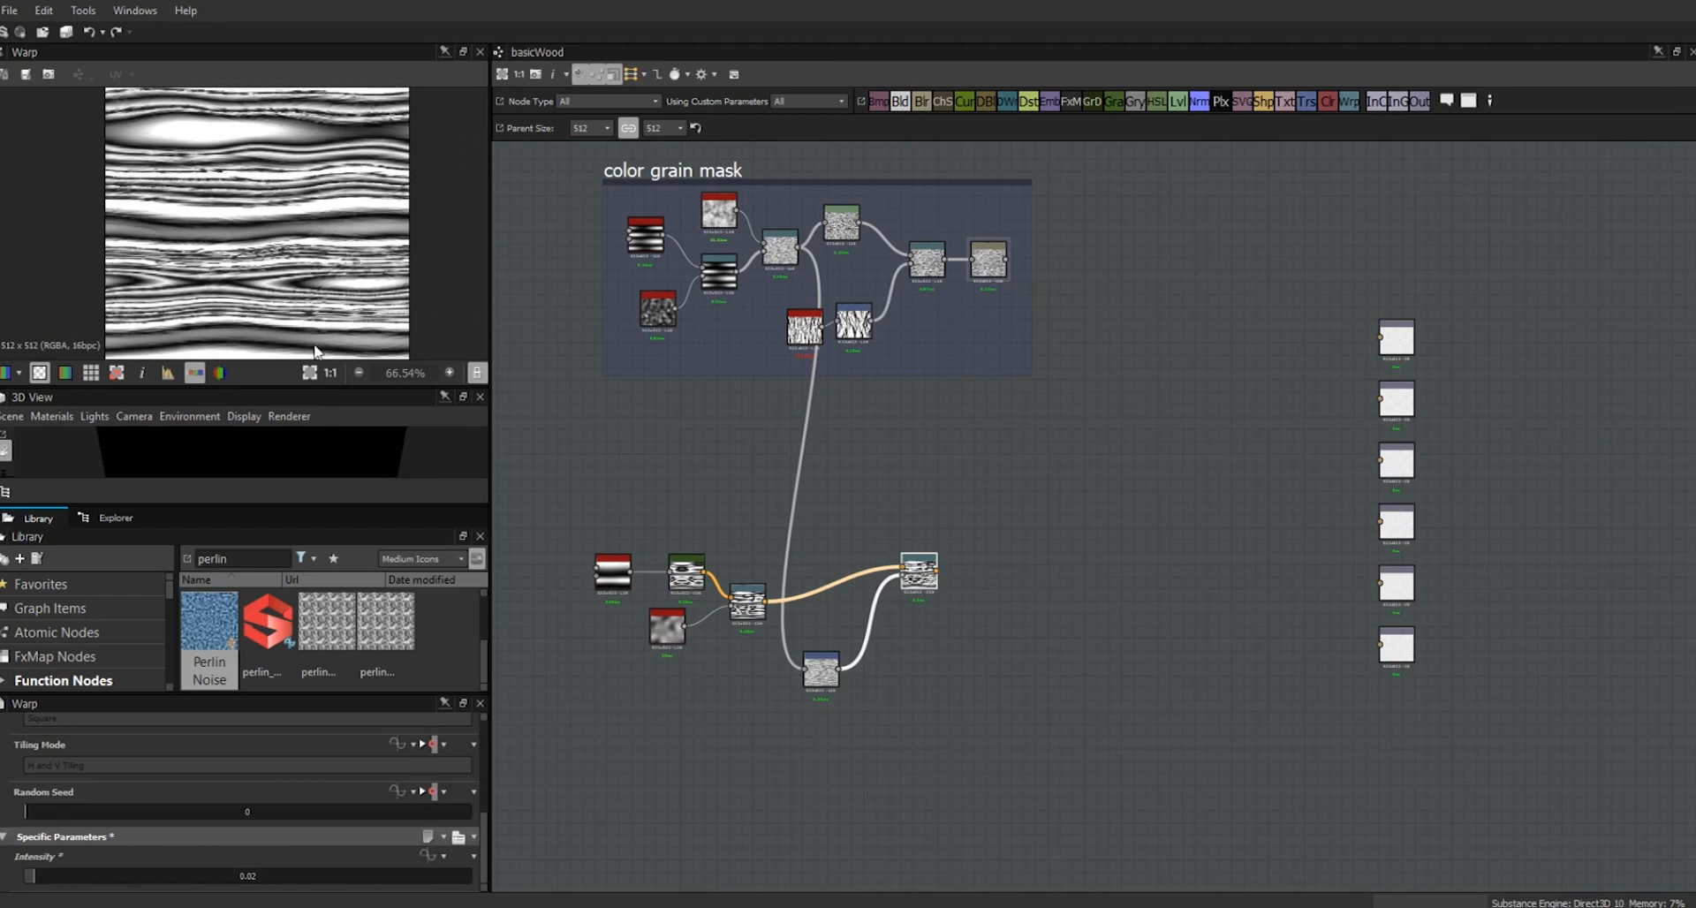
- Enlarge the 2D view to inspect the warped grain, and move the Transformation 2D and second Warp closer to the group
drag(305, 387, 312, 473)
scroll(309, 320, up, 4)
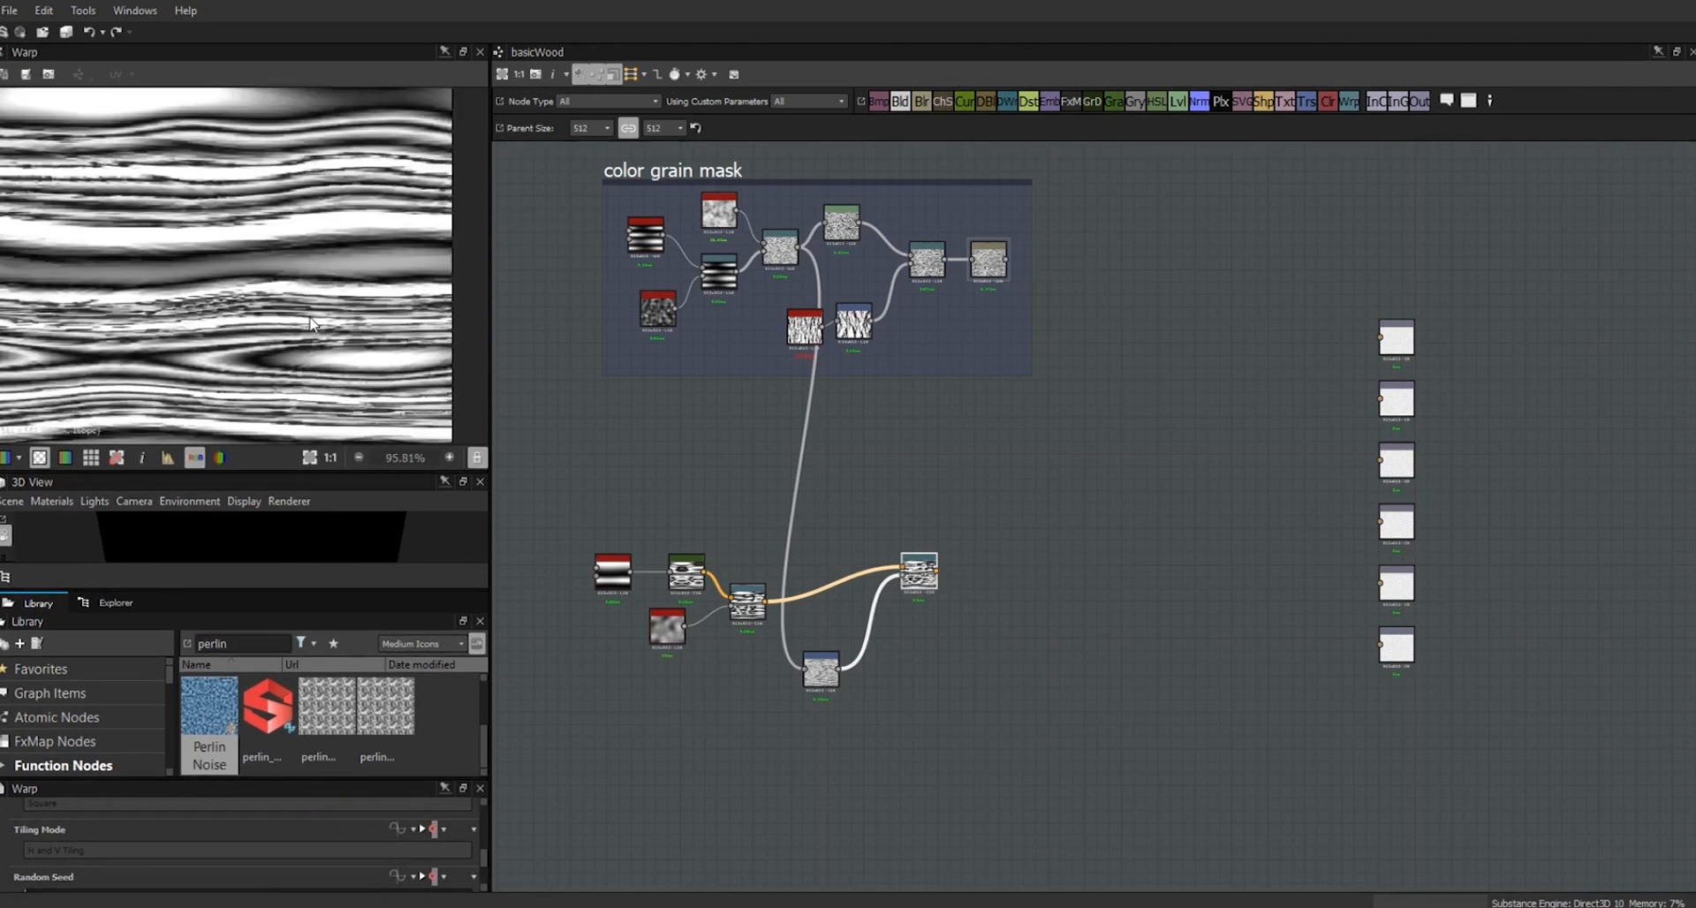
scroll(309, 318, down, 3)
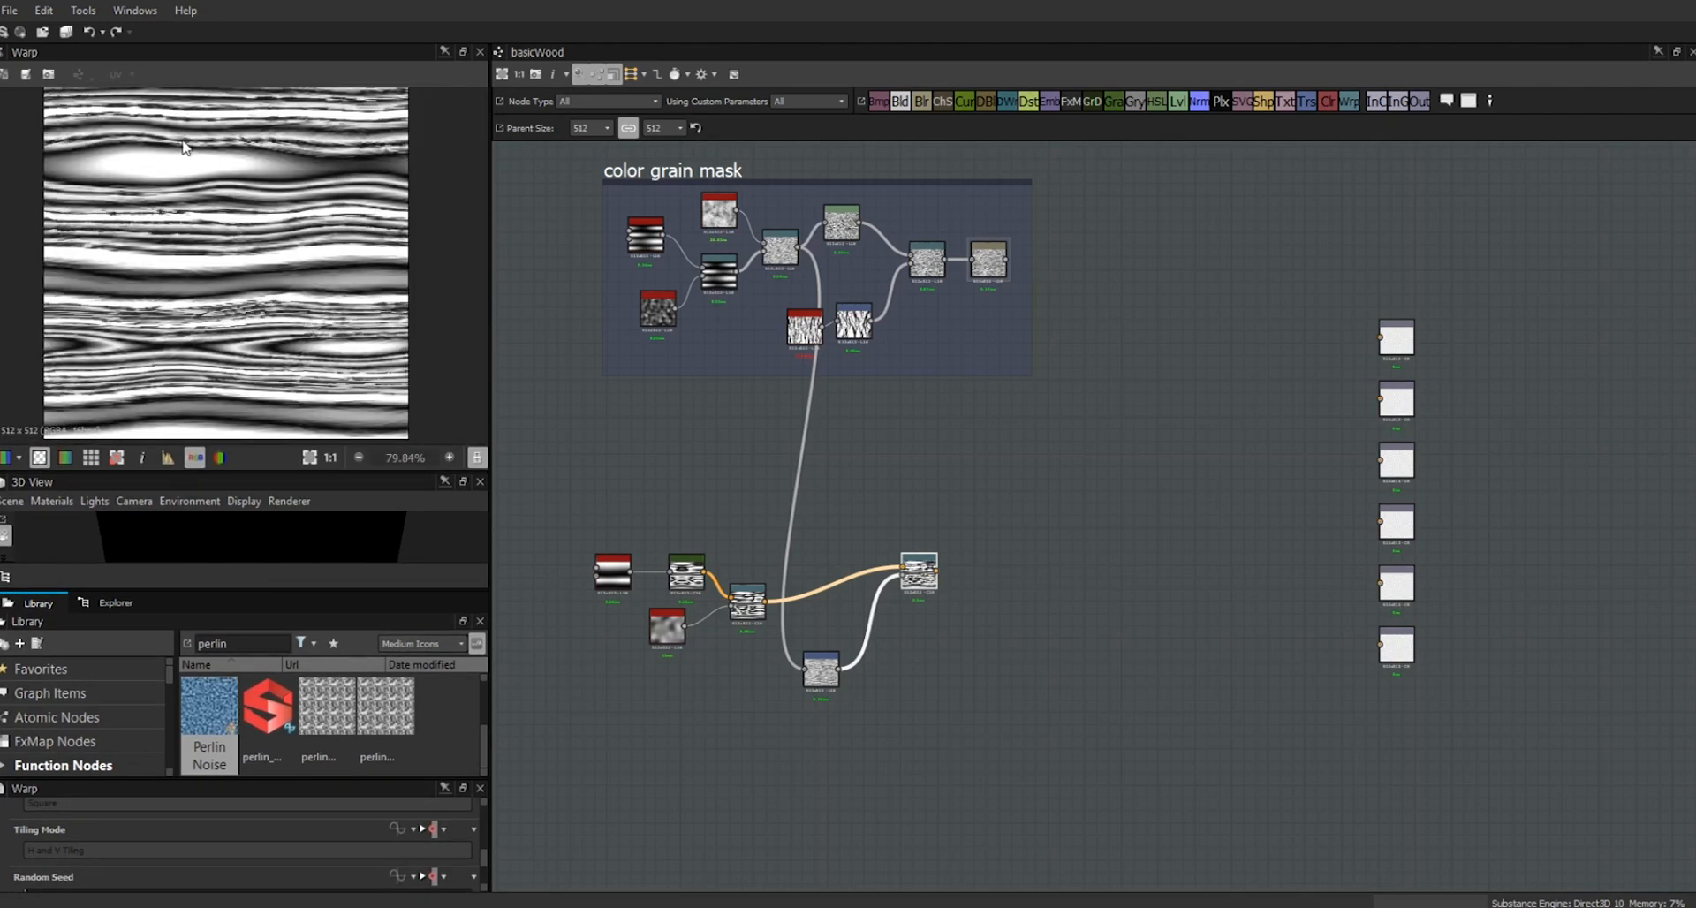
scroll(170, 230, up, 2)
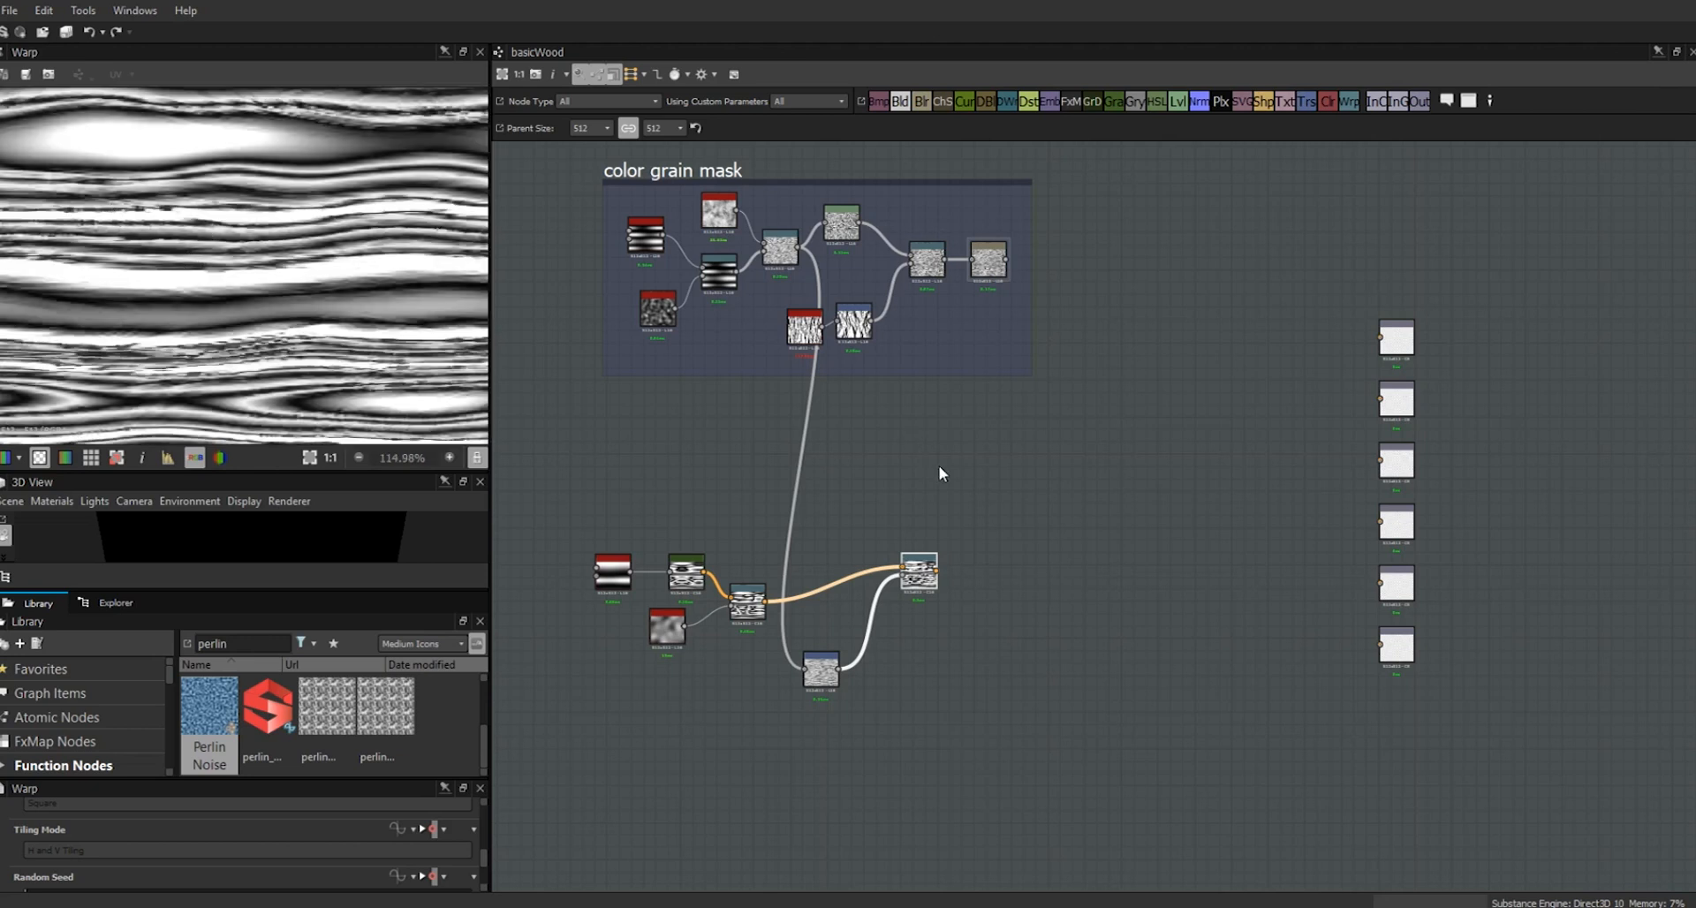
scroll(944, 464, down, 2)
middle_drag(947, 463, 999, 486)
drag(979, 591, 943, 610)
drag(895, 667, 890, 659)
drag(948, 595, 941, 596)
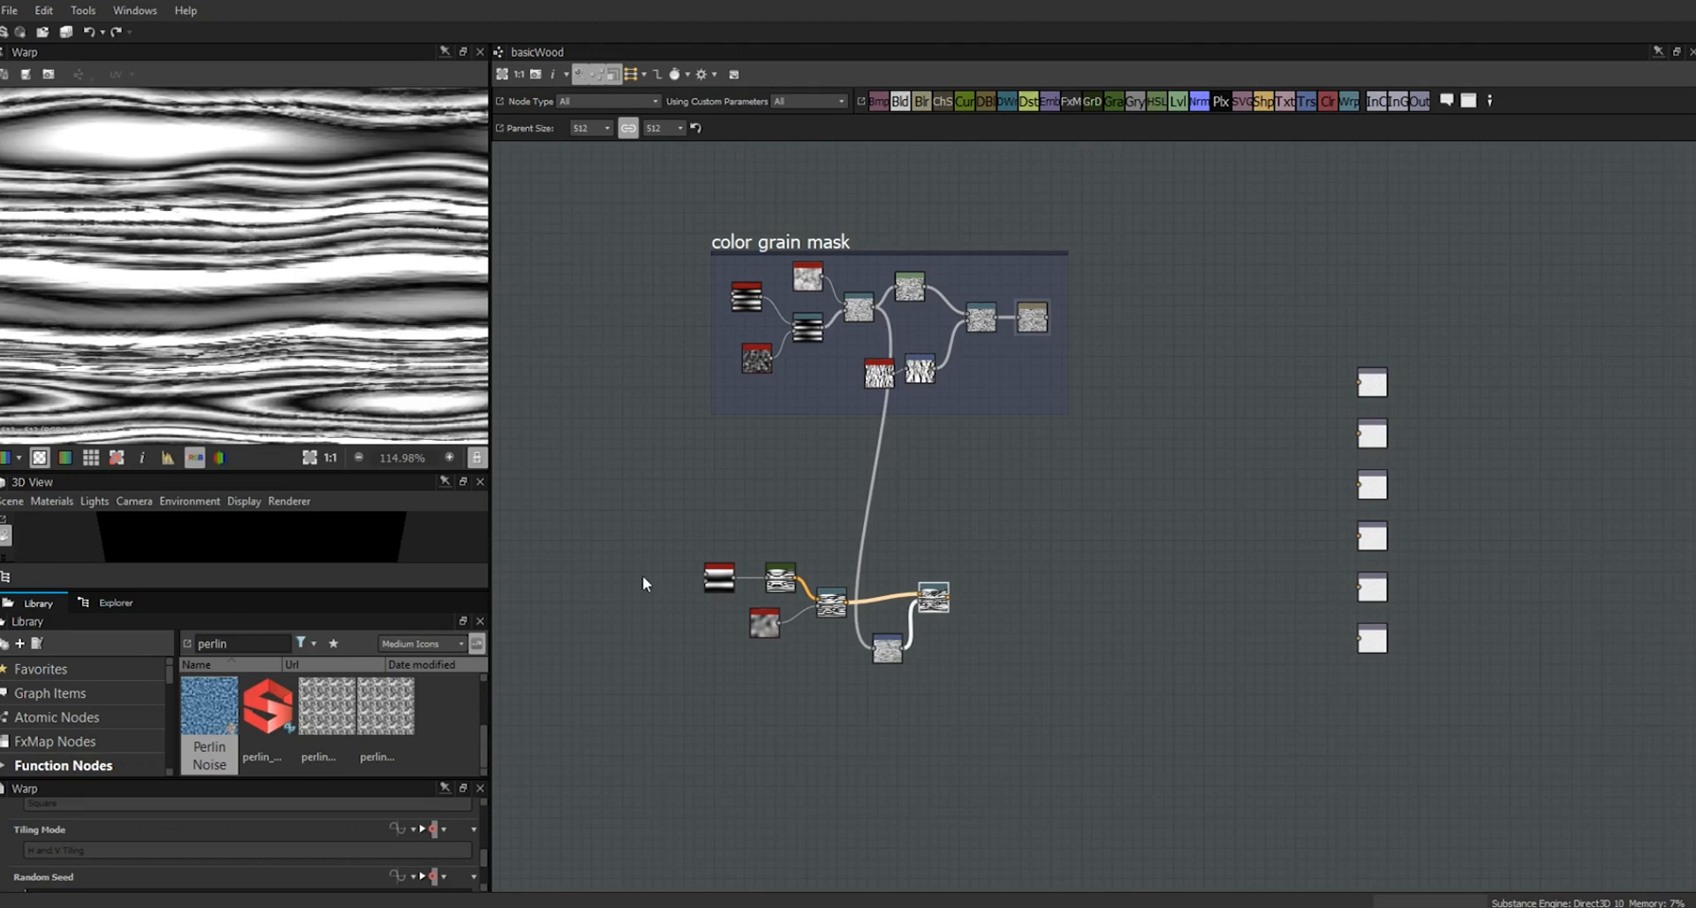
scroll(937, 595, up, 3)
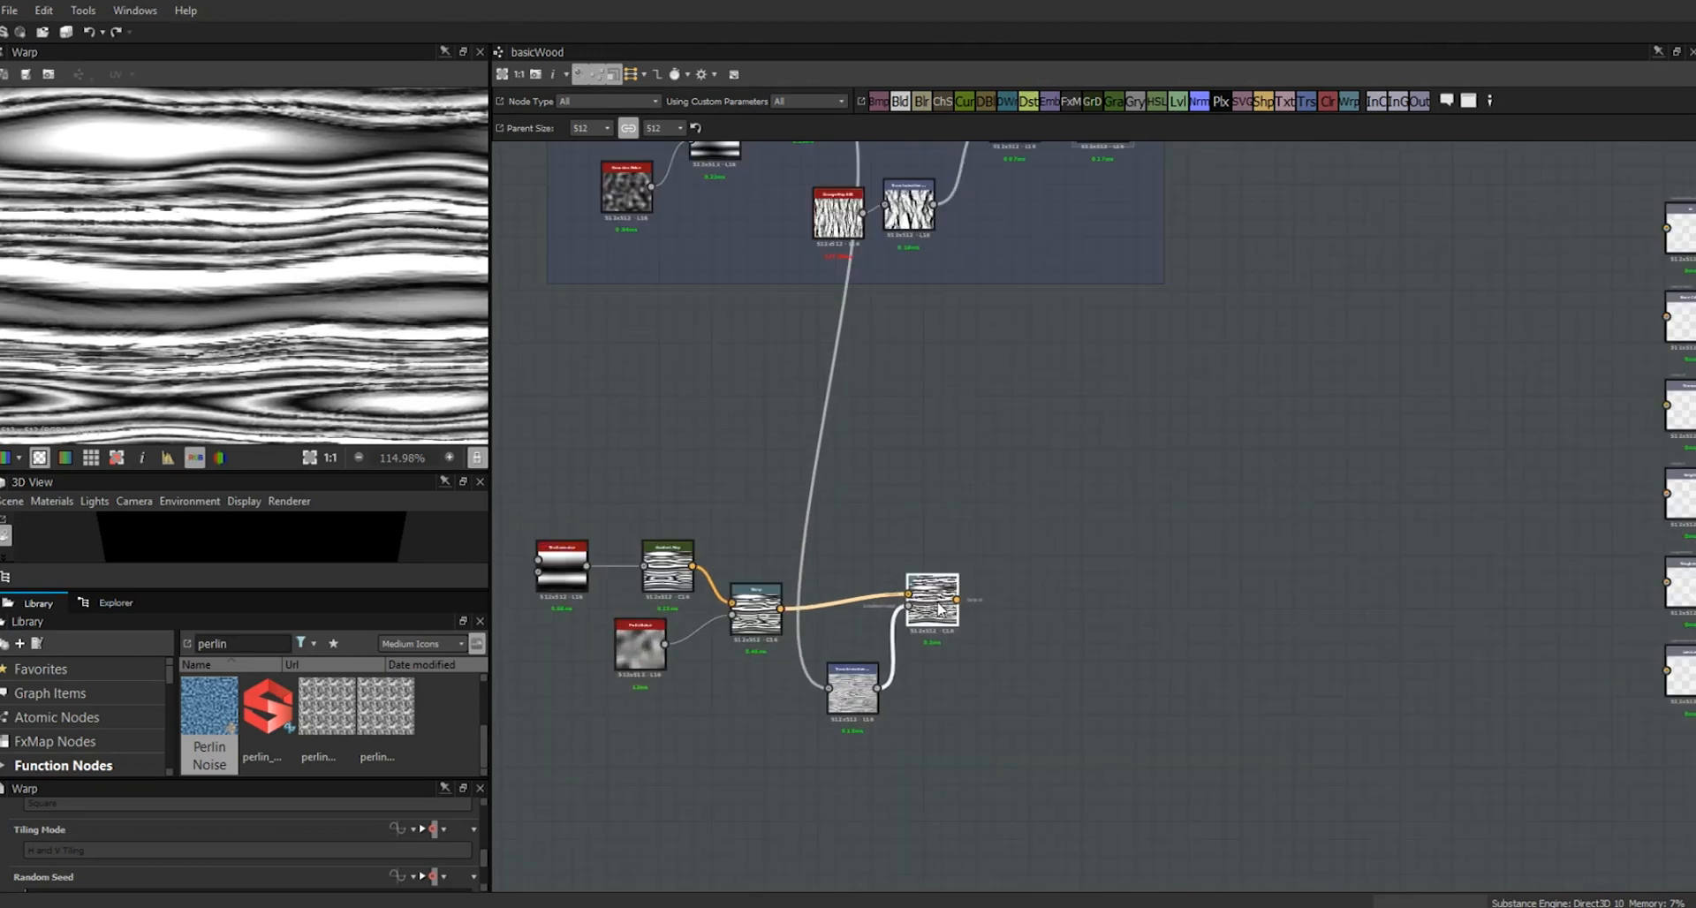
scroll(483, 835, down, 3)
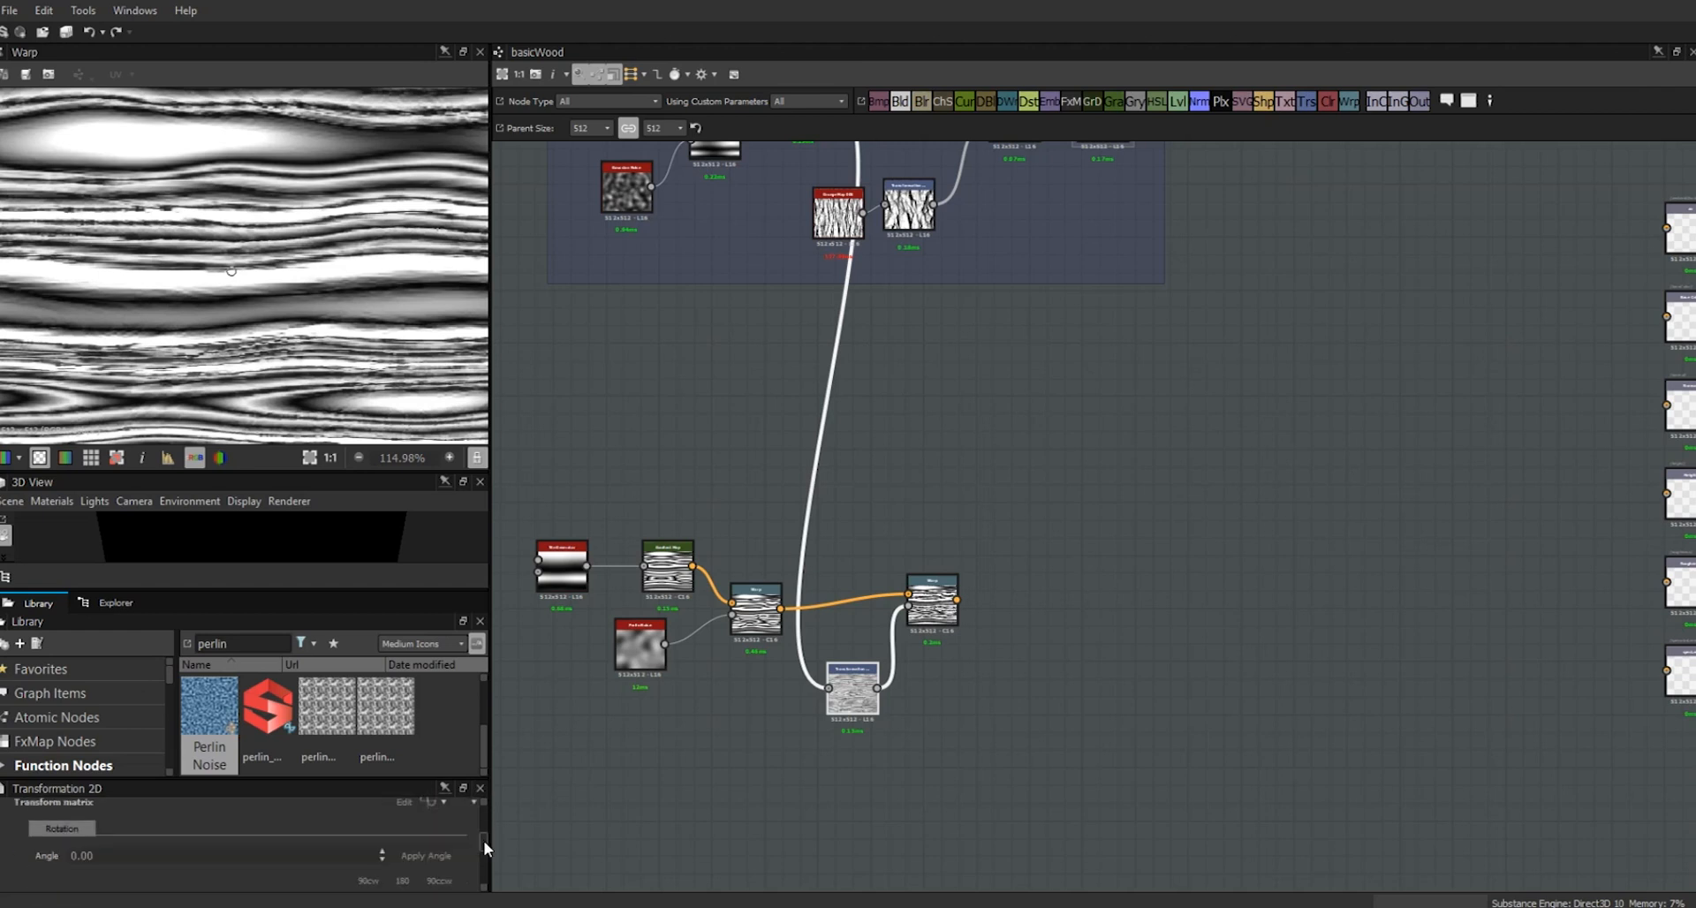
- Fine-tune the second Warp's Intensity to 0.03
drag(484, 869, 487, 873)
drag(33, 881, 41, 895)
middle_drag(696, 465, 832, 590)
scroll(360, 301, down, 1)
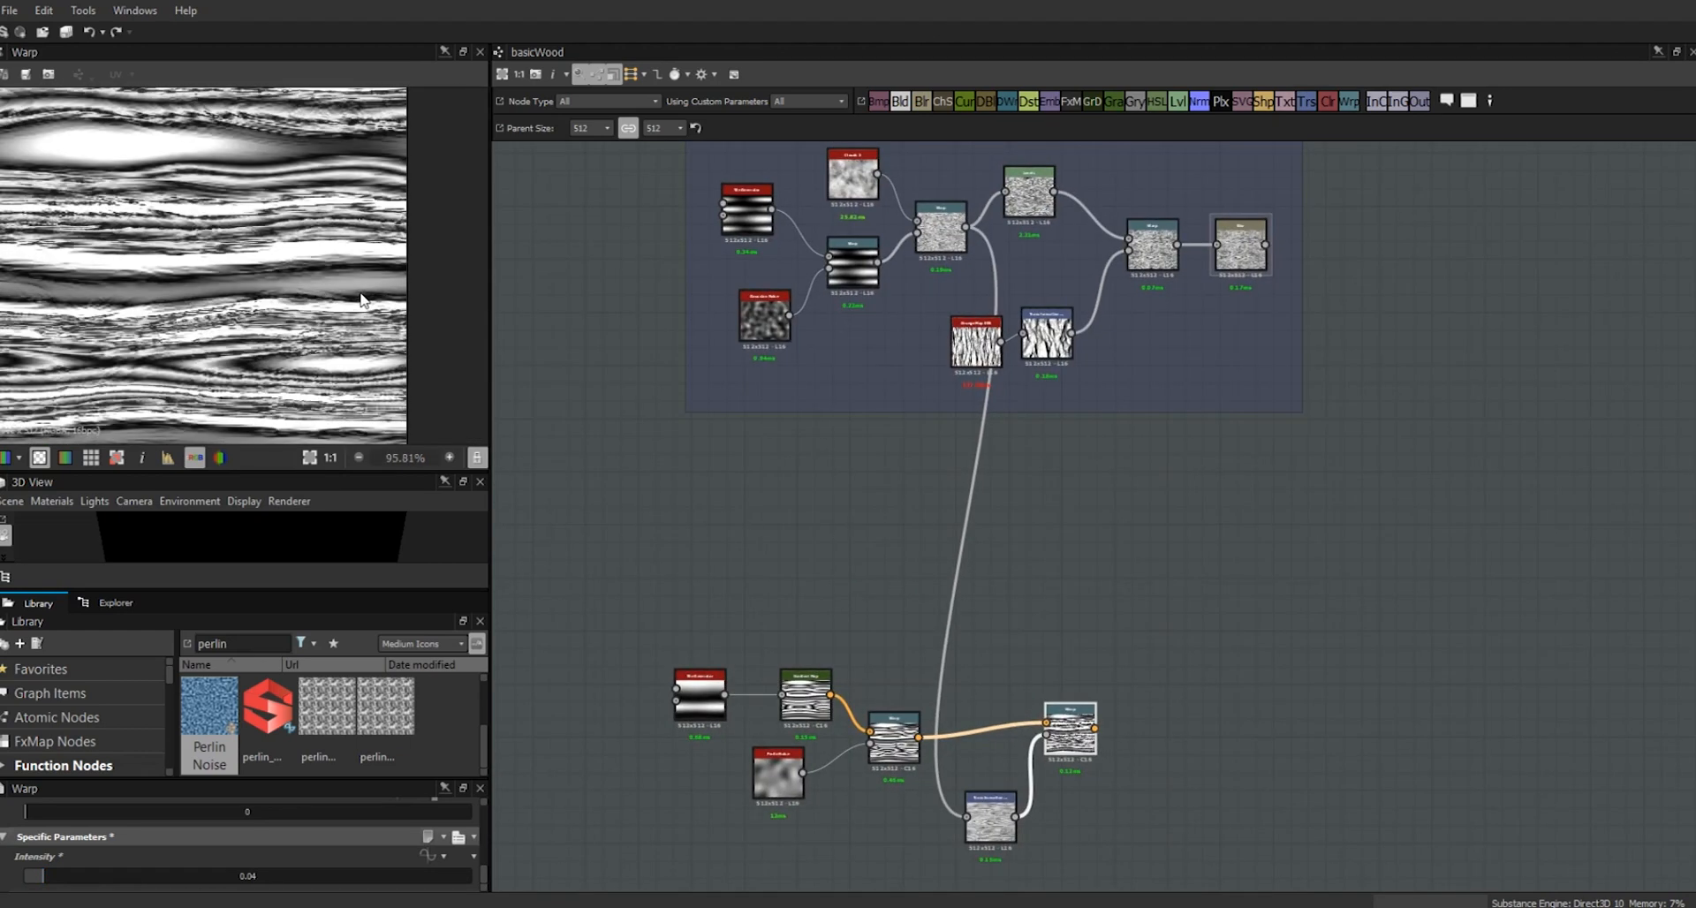
click(38, 877)
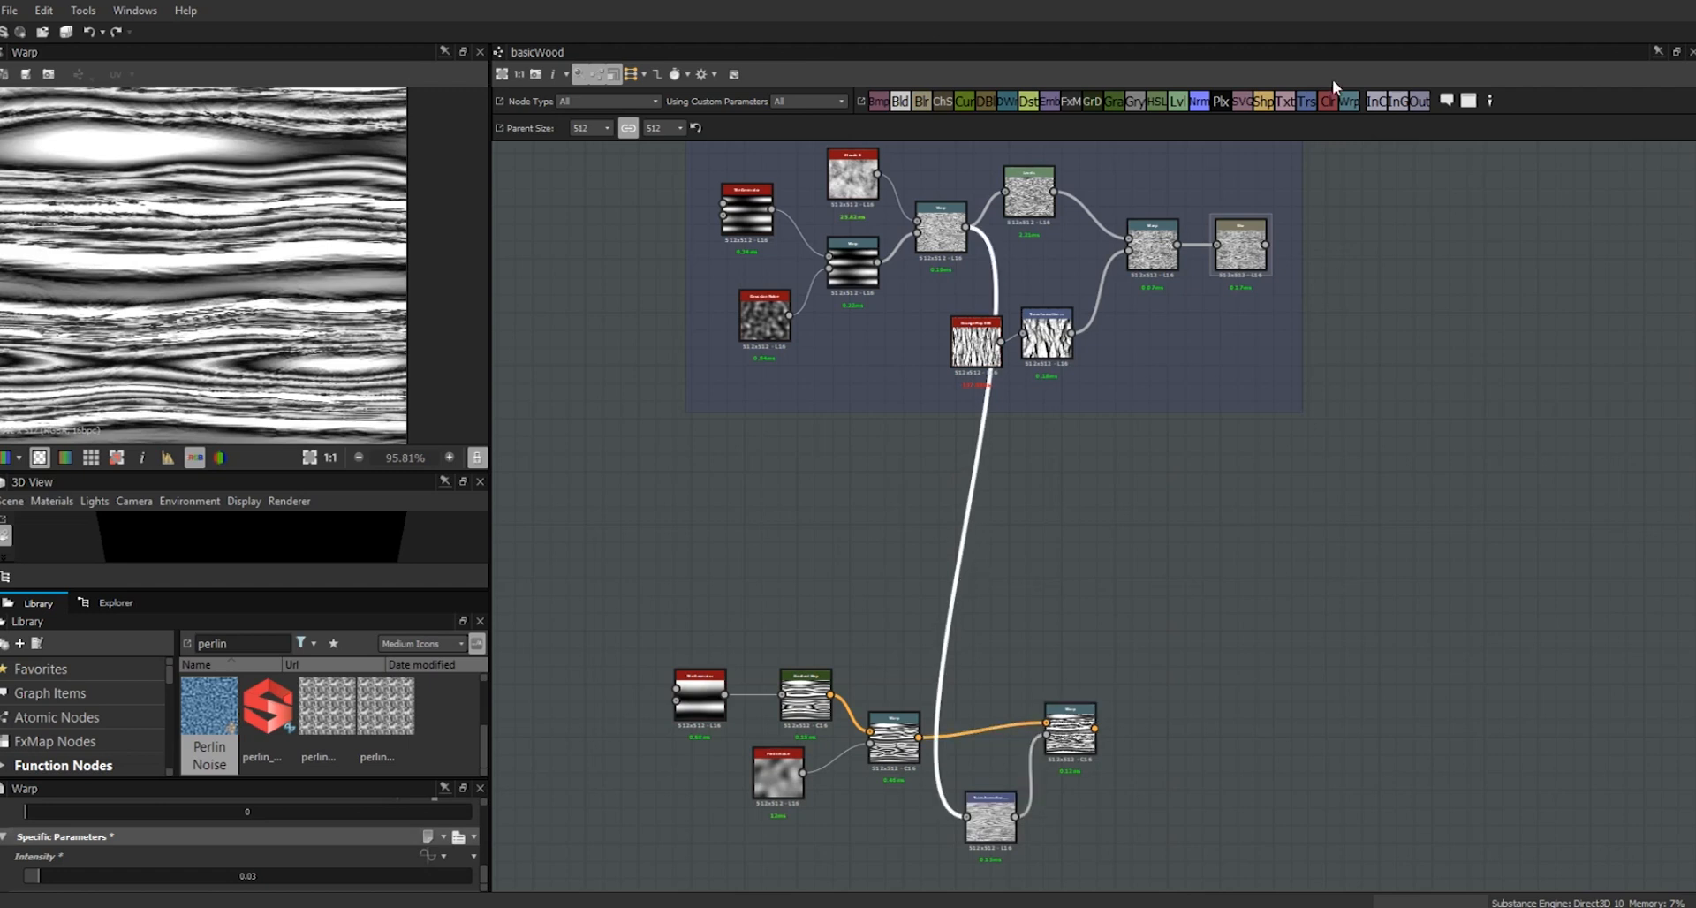
- Insert a Levels node between the frame's grain Warp and the Transformation 2D, and brighten its midtones
drag(1181, 102, 966, 522)
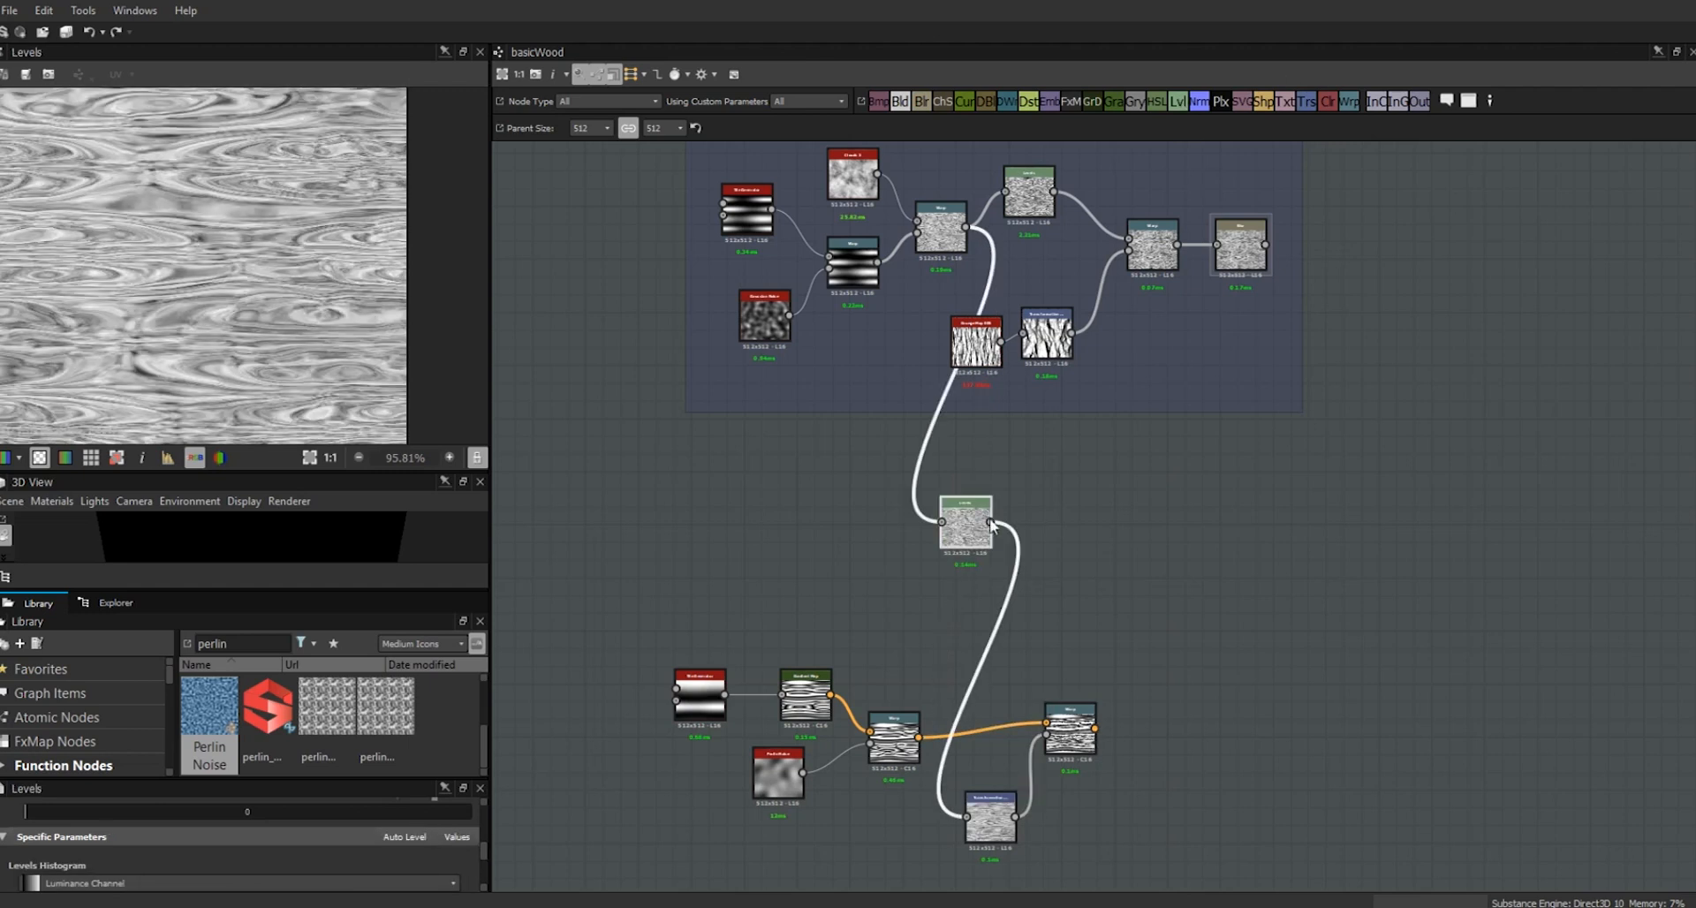
click(1070, 740)
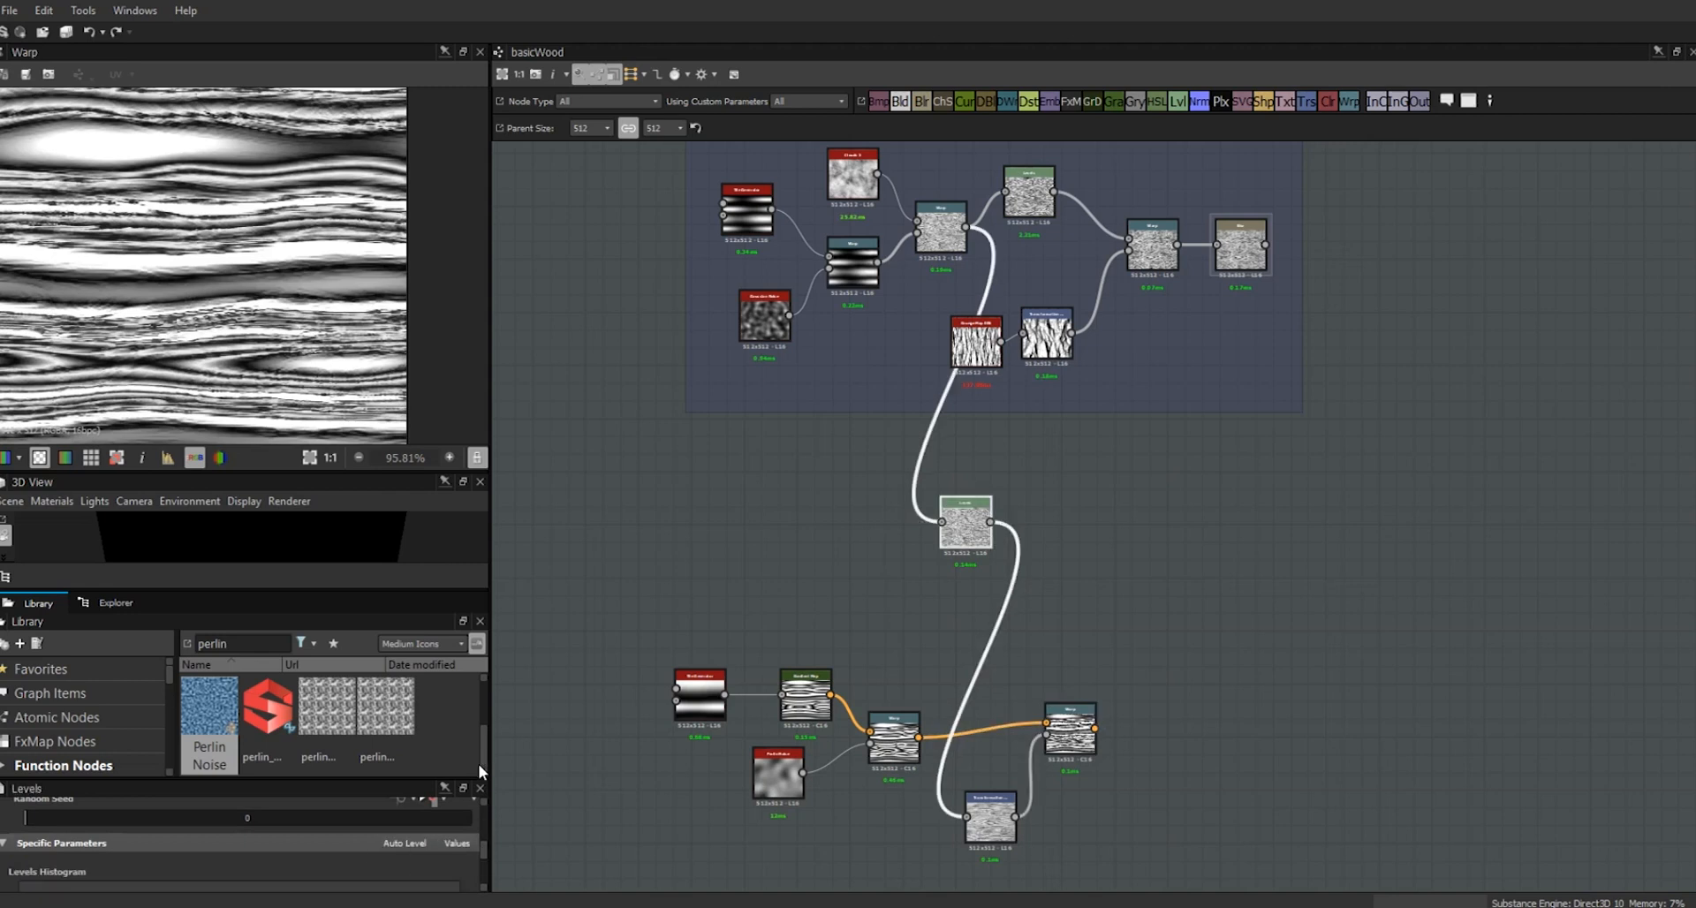
scroll(485, 867, down, 5)
drag(383, 777, 397, 638)
drag(237, 706, 185, 722)
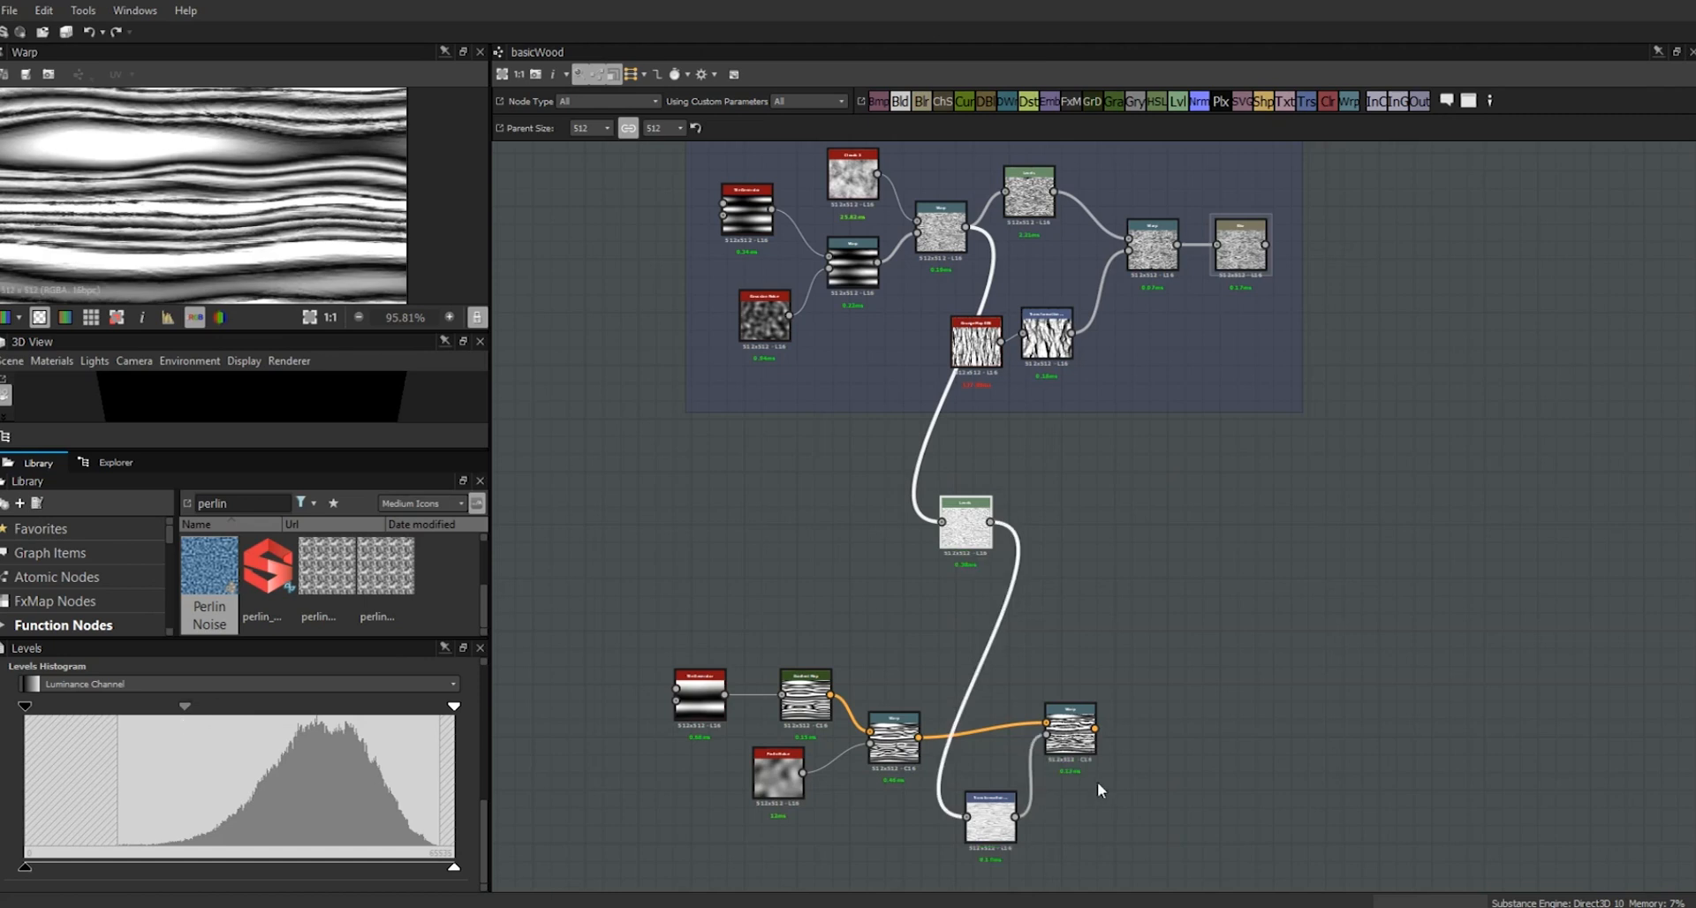
- Raise the second Warp's Intensity to 0.06 and brighten the new Levels node's midtones further
click(1071, 731)
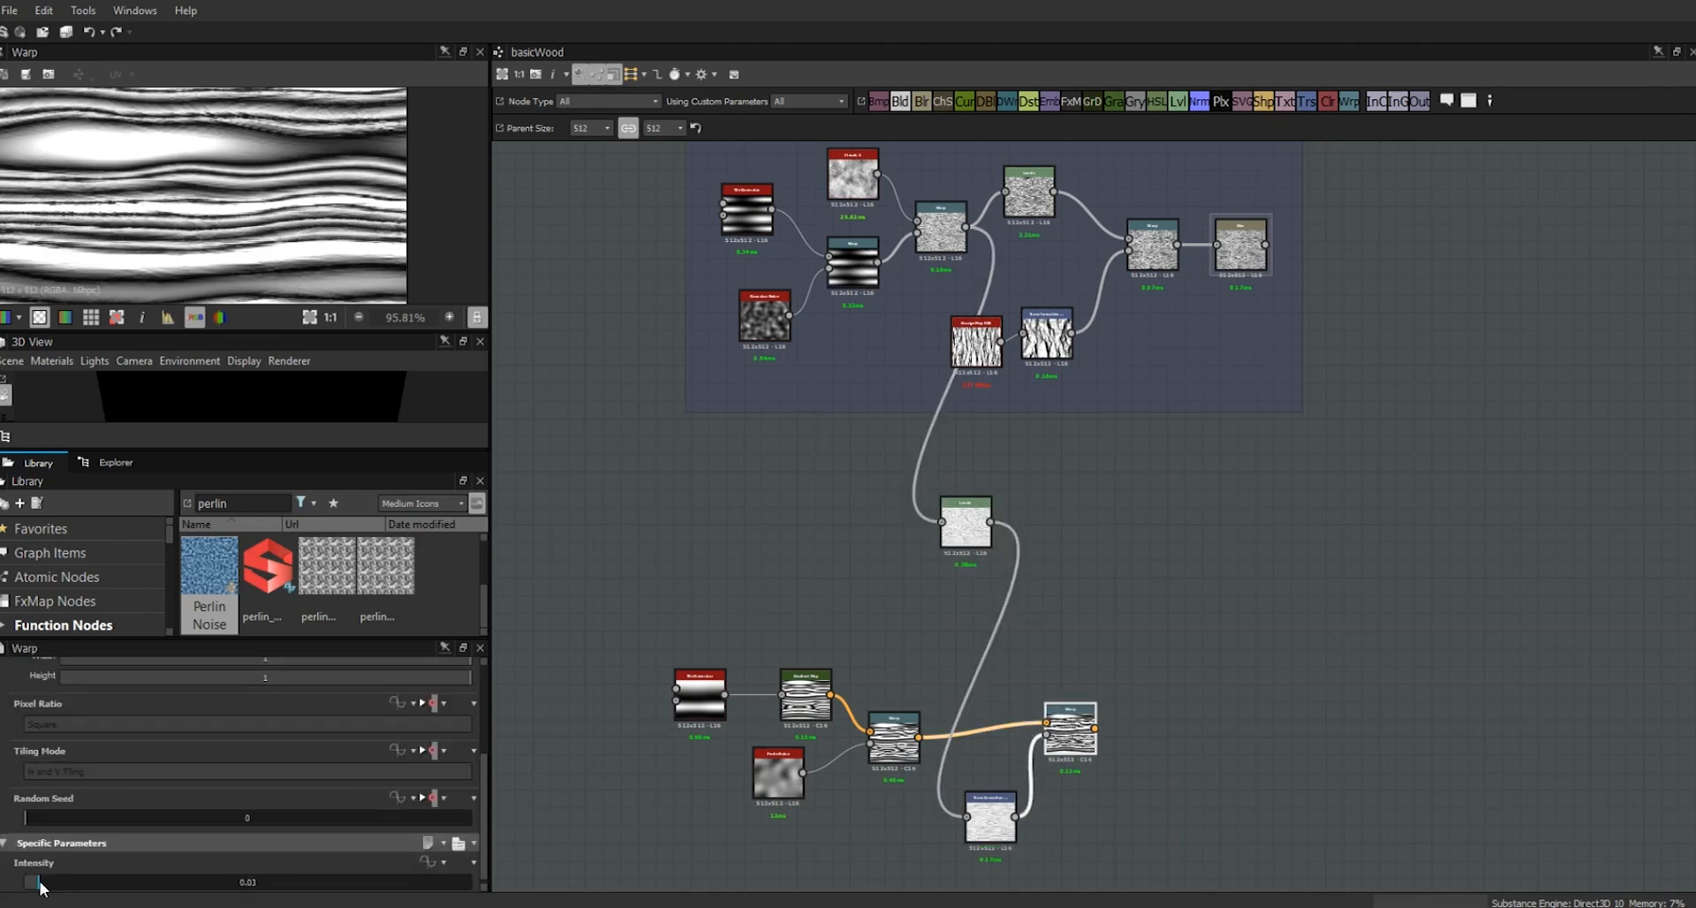
drag(41, 883, 50, 884)
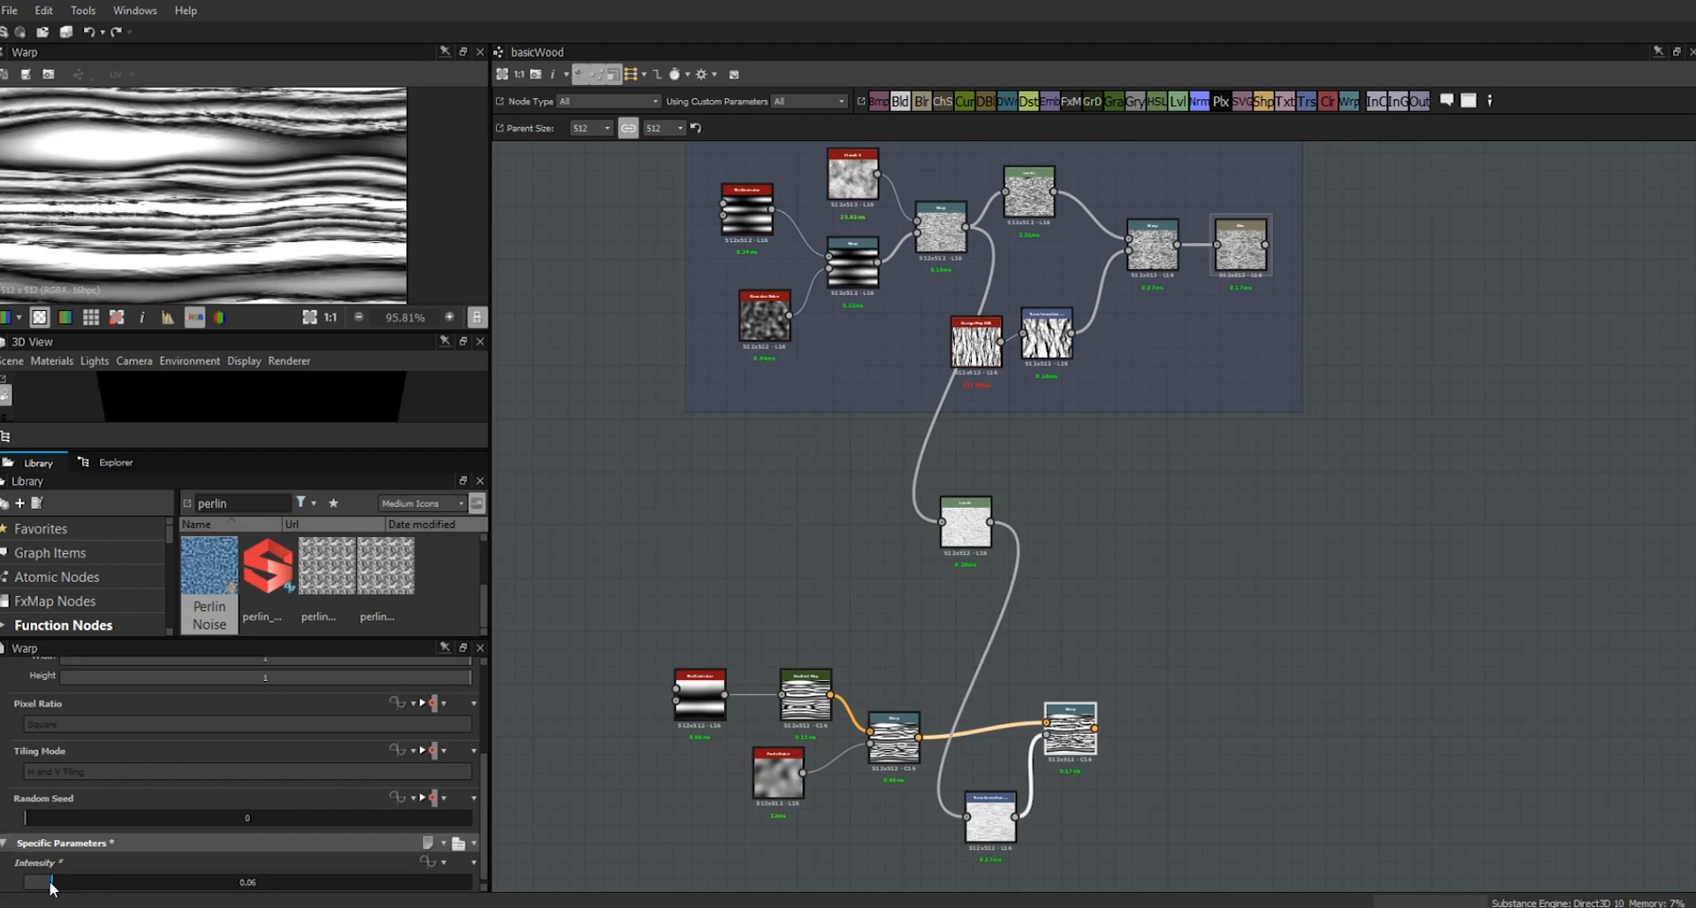
click(953, 546)
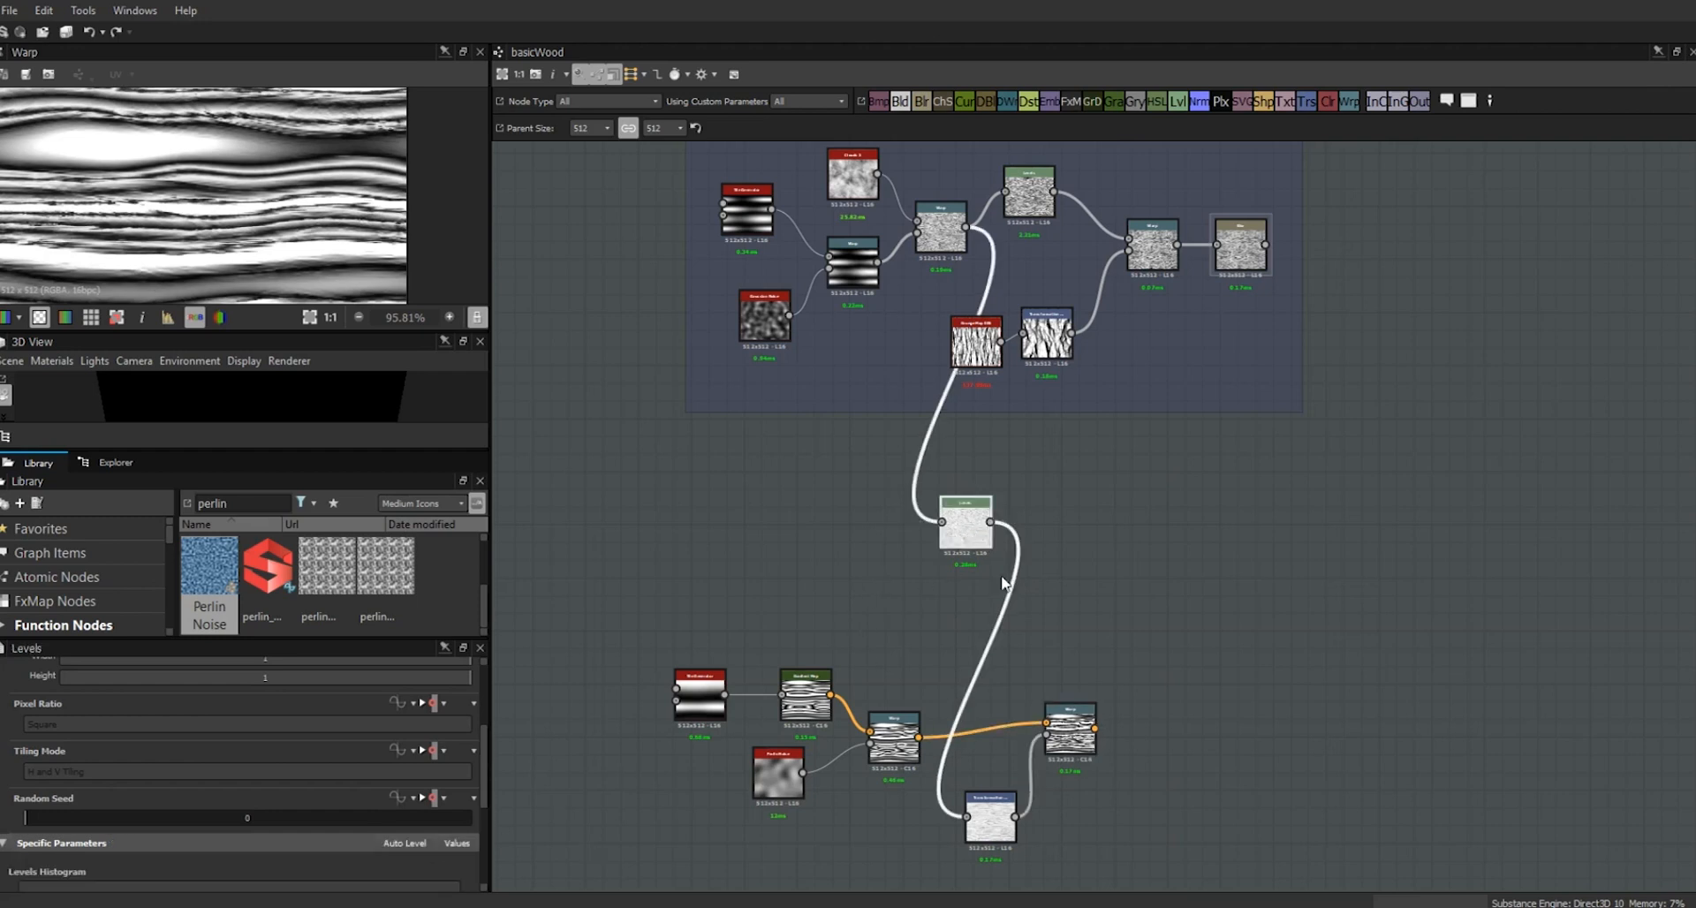
scroll(469, 776, down, 3)
drag(184, 767, 139, 766)
scroll(237, 172, down, 3)
scroll(237, 172, up, 3)
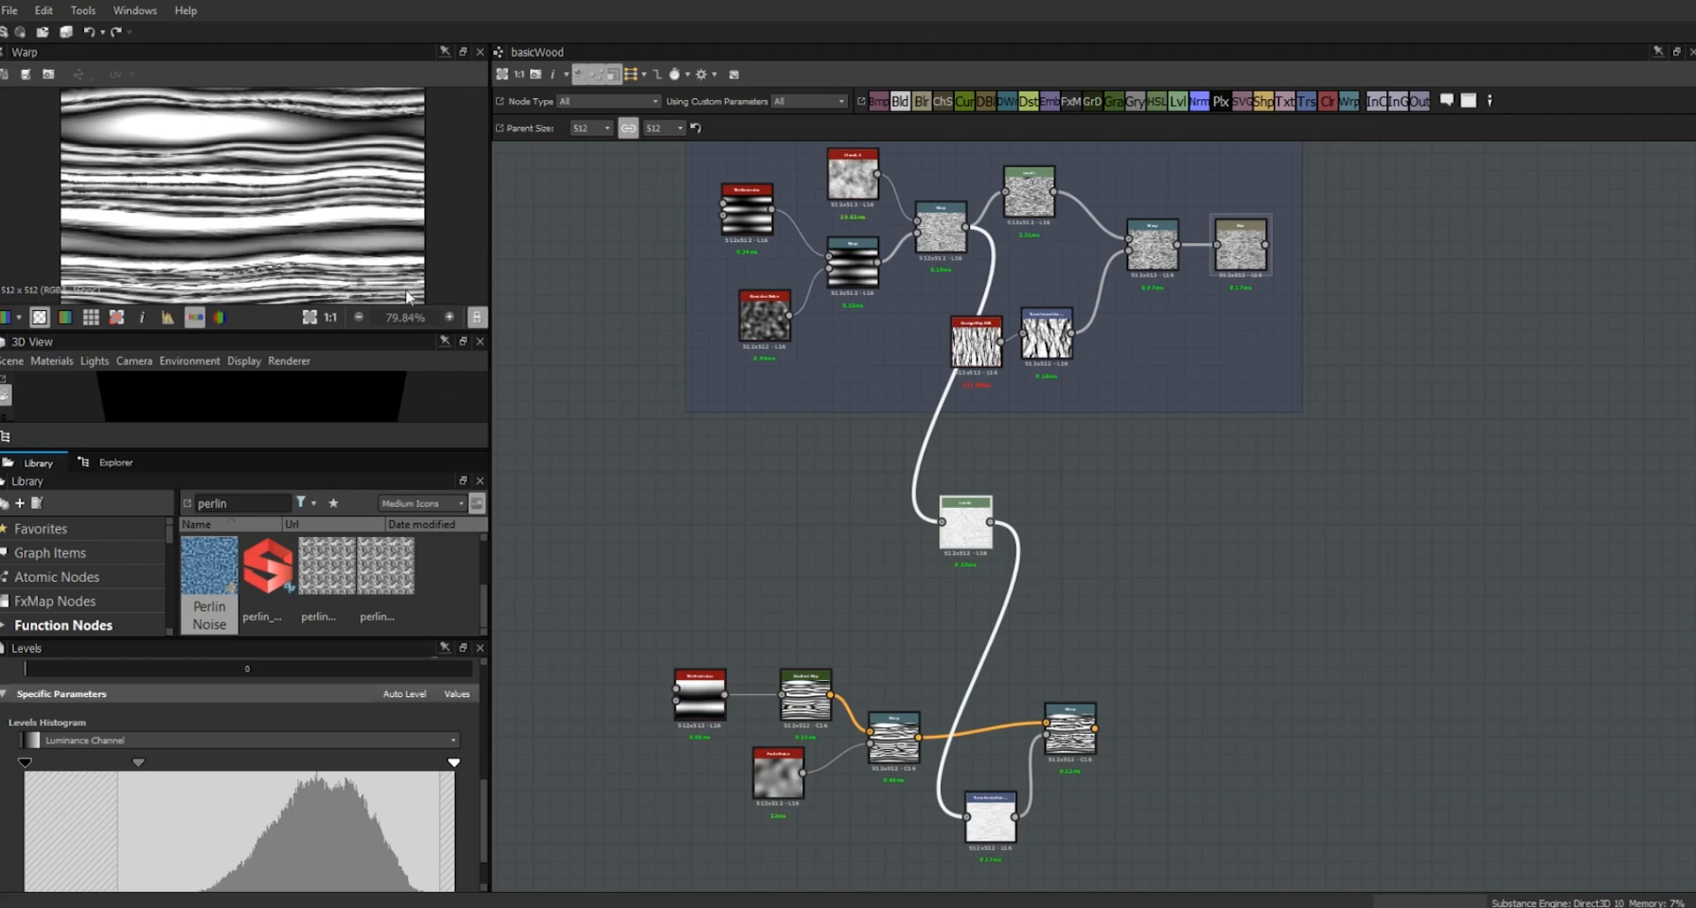
- Insert a Blur node between the new Levels and the Transformation 2D, and set its Intensity to 0.76
drag(966, 522, 912, 462)
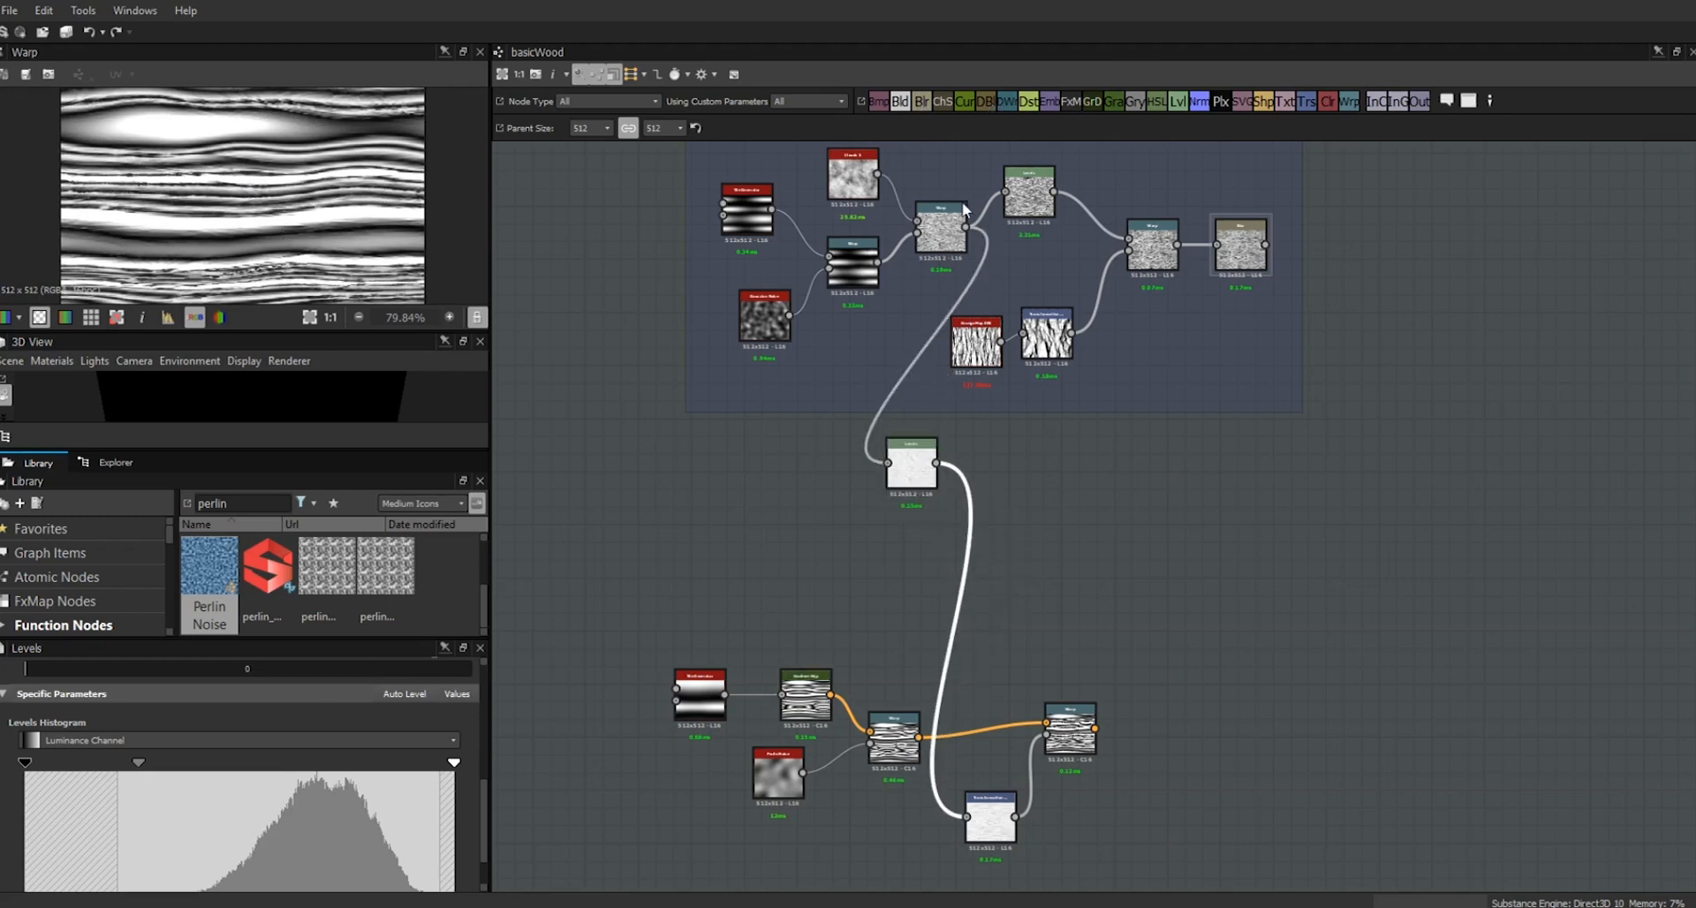
click(922, 102)
drag(958, 629, 918, 540)
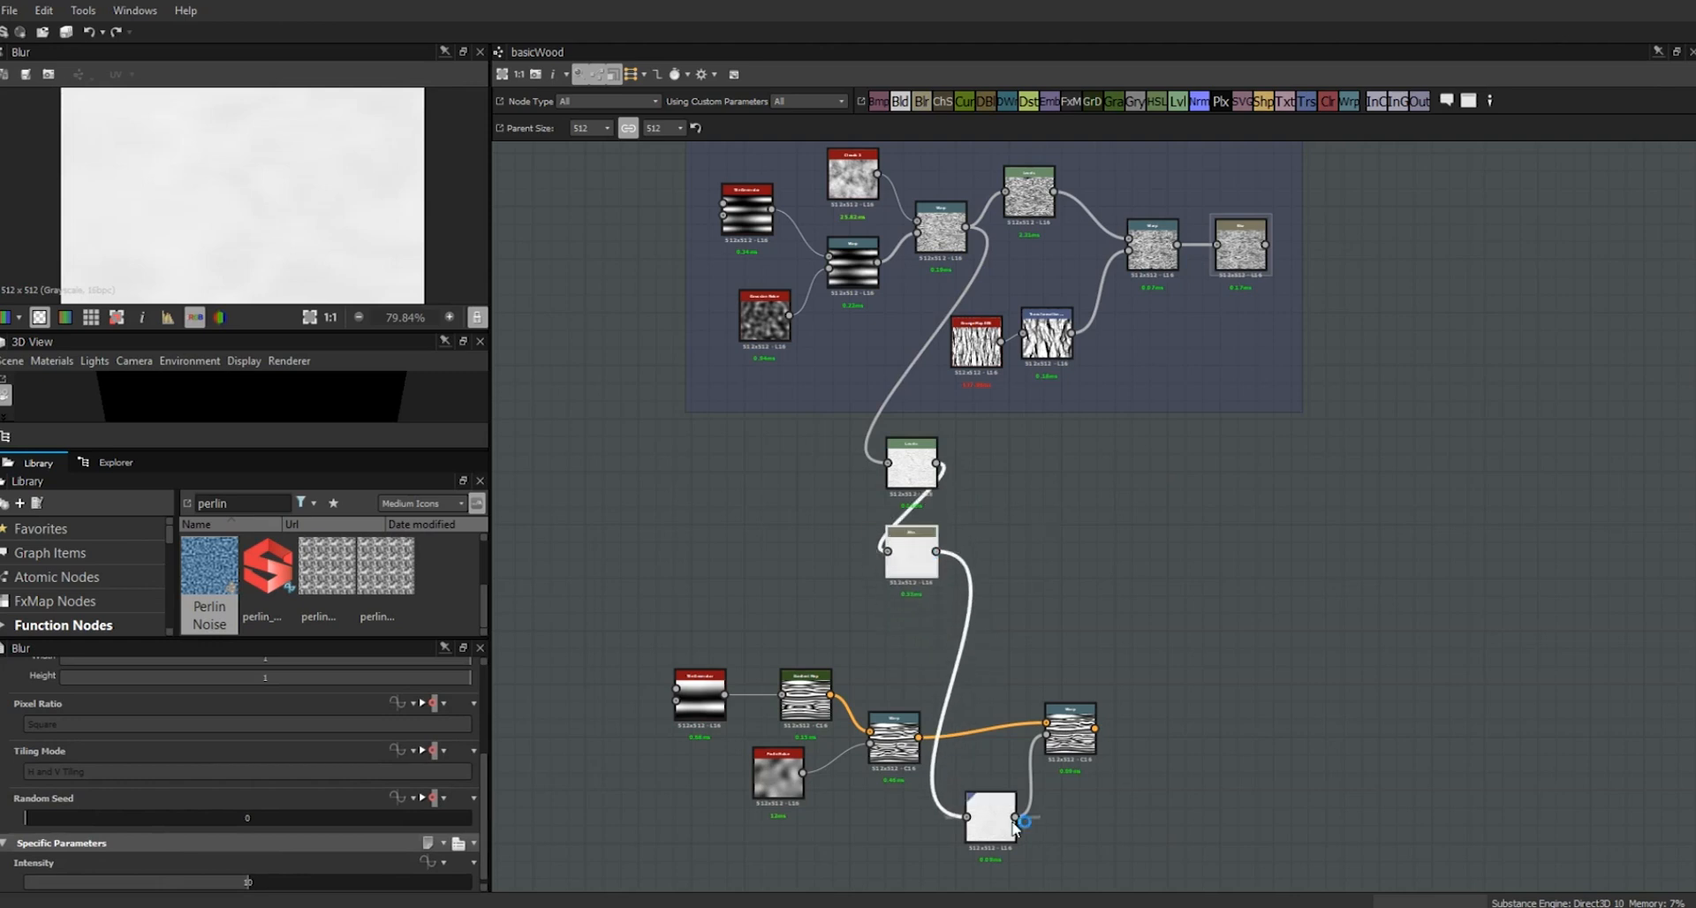
double_click(1071, 735)
click(902, 565)
drag(262, 888, 43, 888)
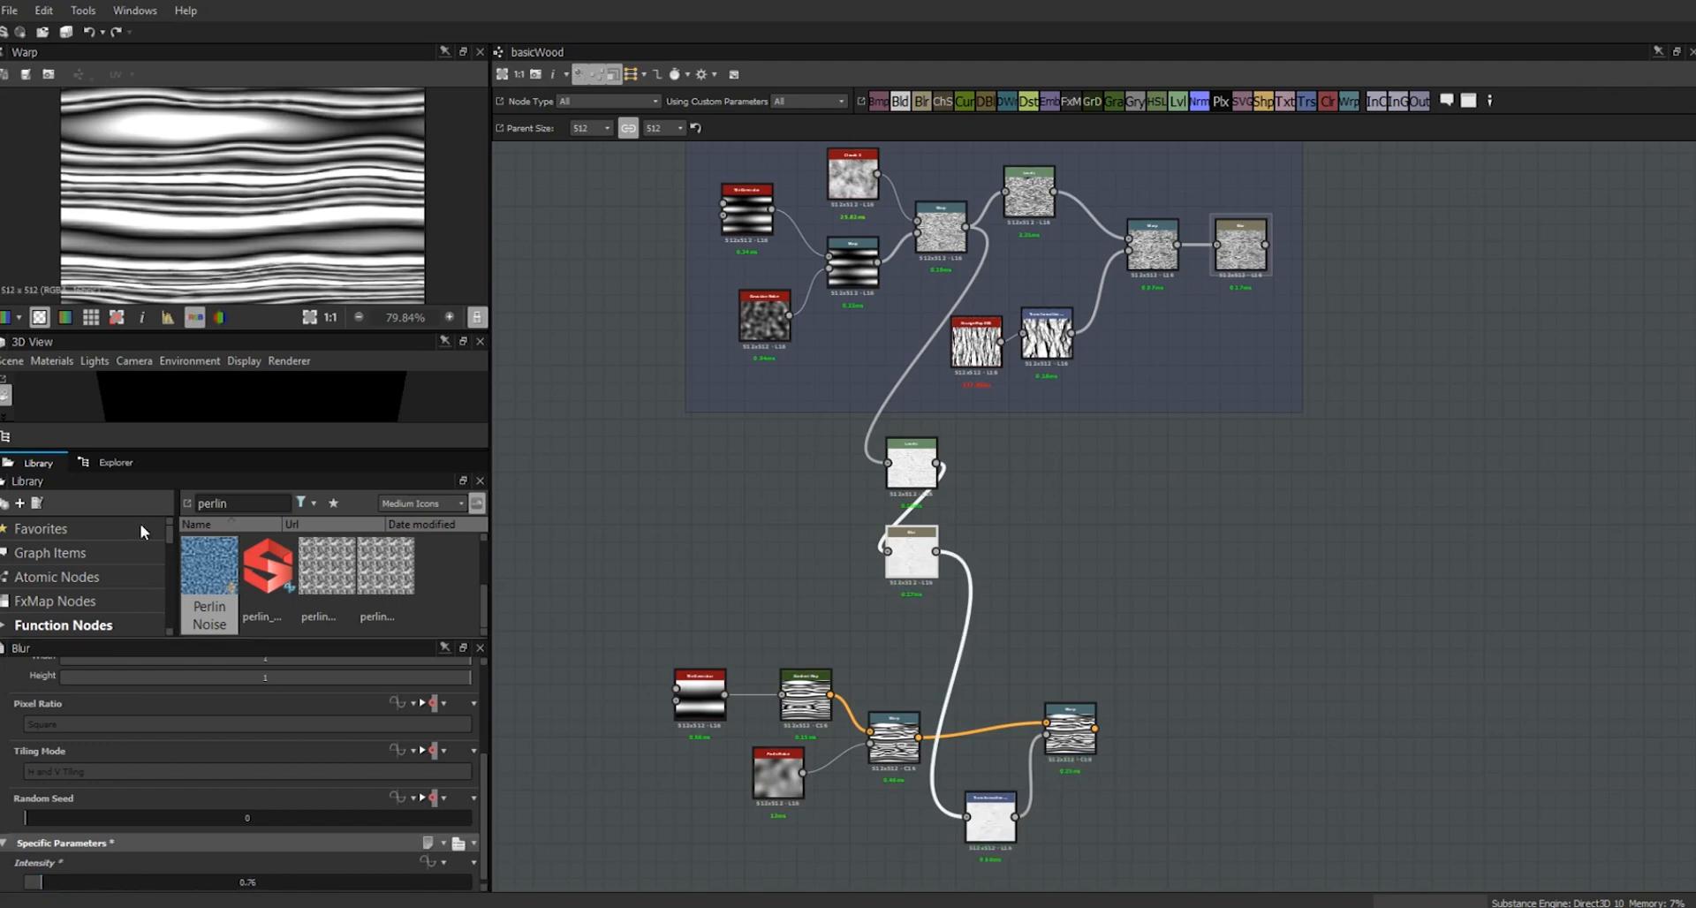
scroll(226, 203, up, 1)
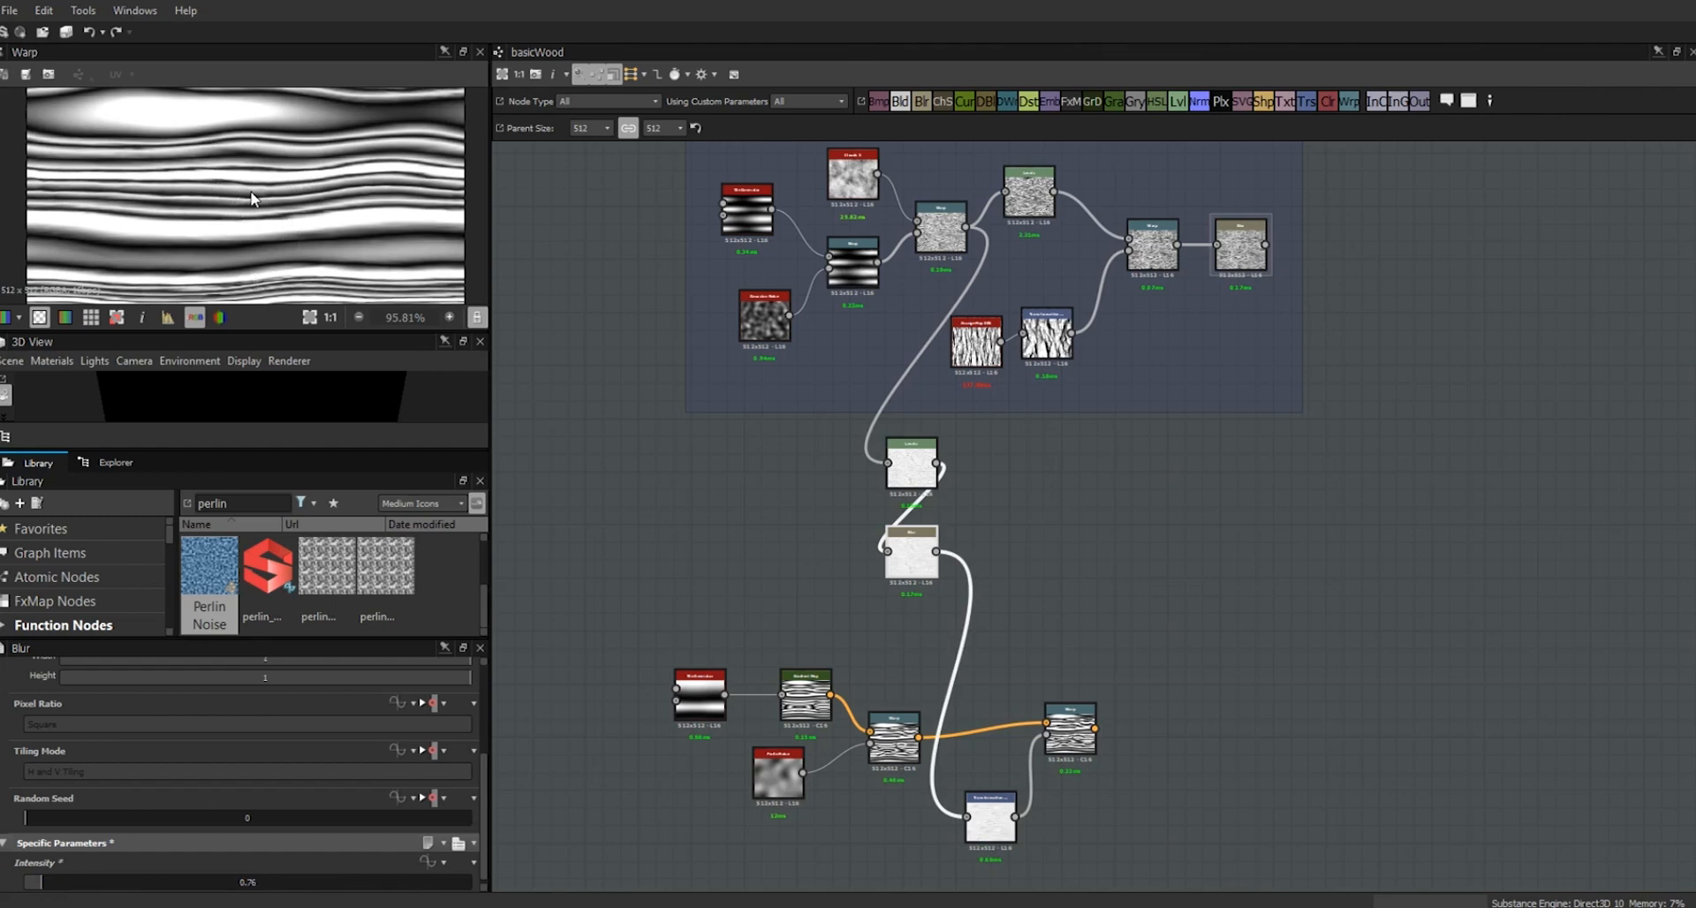
- Line up Levels, Blur and Transformation 2D in a row above the banded grain nodes and tighten the nodes below
drag(990, 815, 914, 640)
drag(913, 553, 913, 541)
drag(1070, 732, 1018, 741)
drag(913, 540, 826, 624)
drag(925, 652, 952, 635)
drag(825, 629, 871, 629)
drag(912, 469, 806, 627)
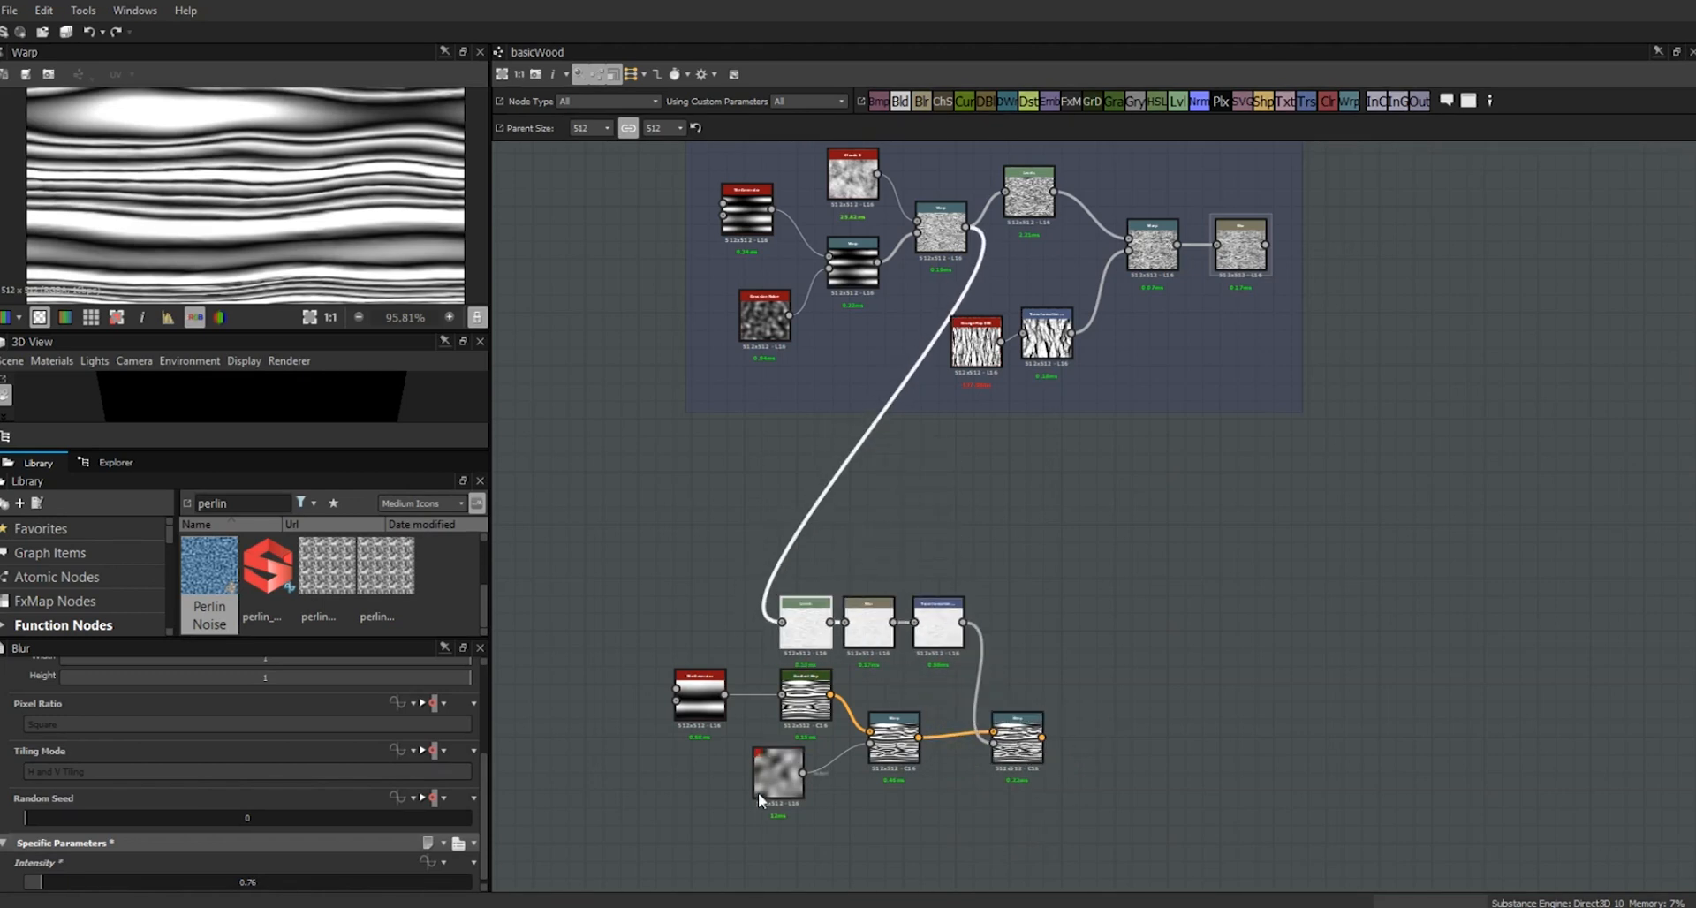
drag(779, 778, 814, 787)
drag(806, 700, 815, 716)
drag(701, 700, 726, 716)
scroll(1057, 725, down, 2)
middle_drag(1133, 720, 979, 602)
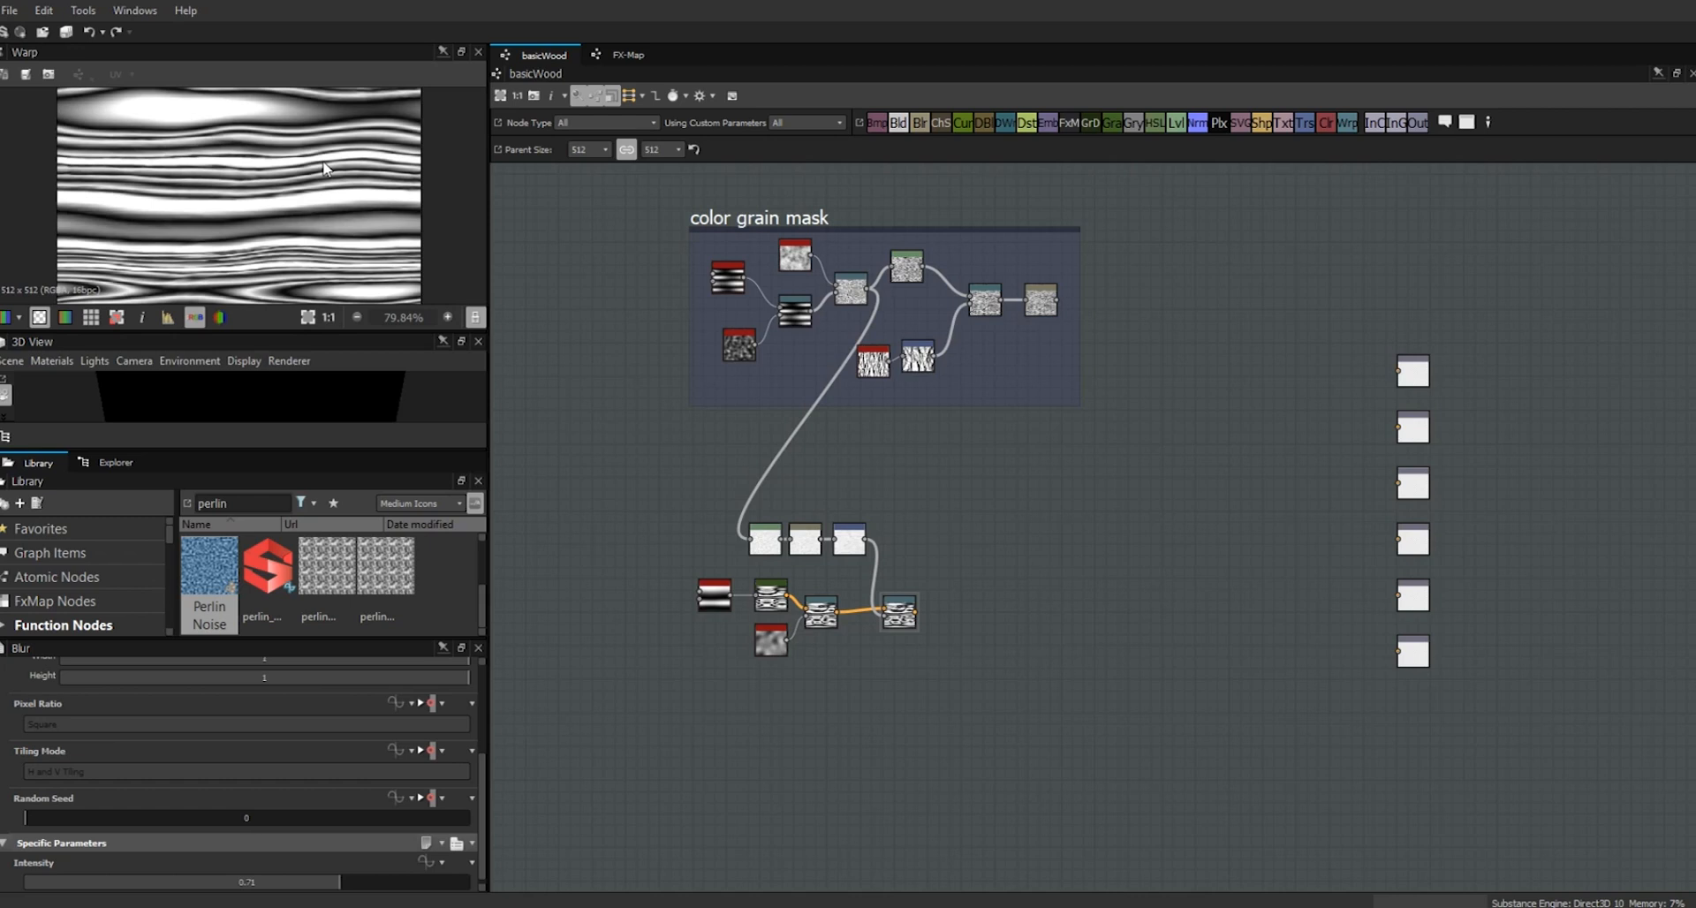
- Add an FX-Map node in the empty space between the grain group and the outputs, and open it for editing
scroll(329, 182, up, 3)
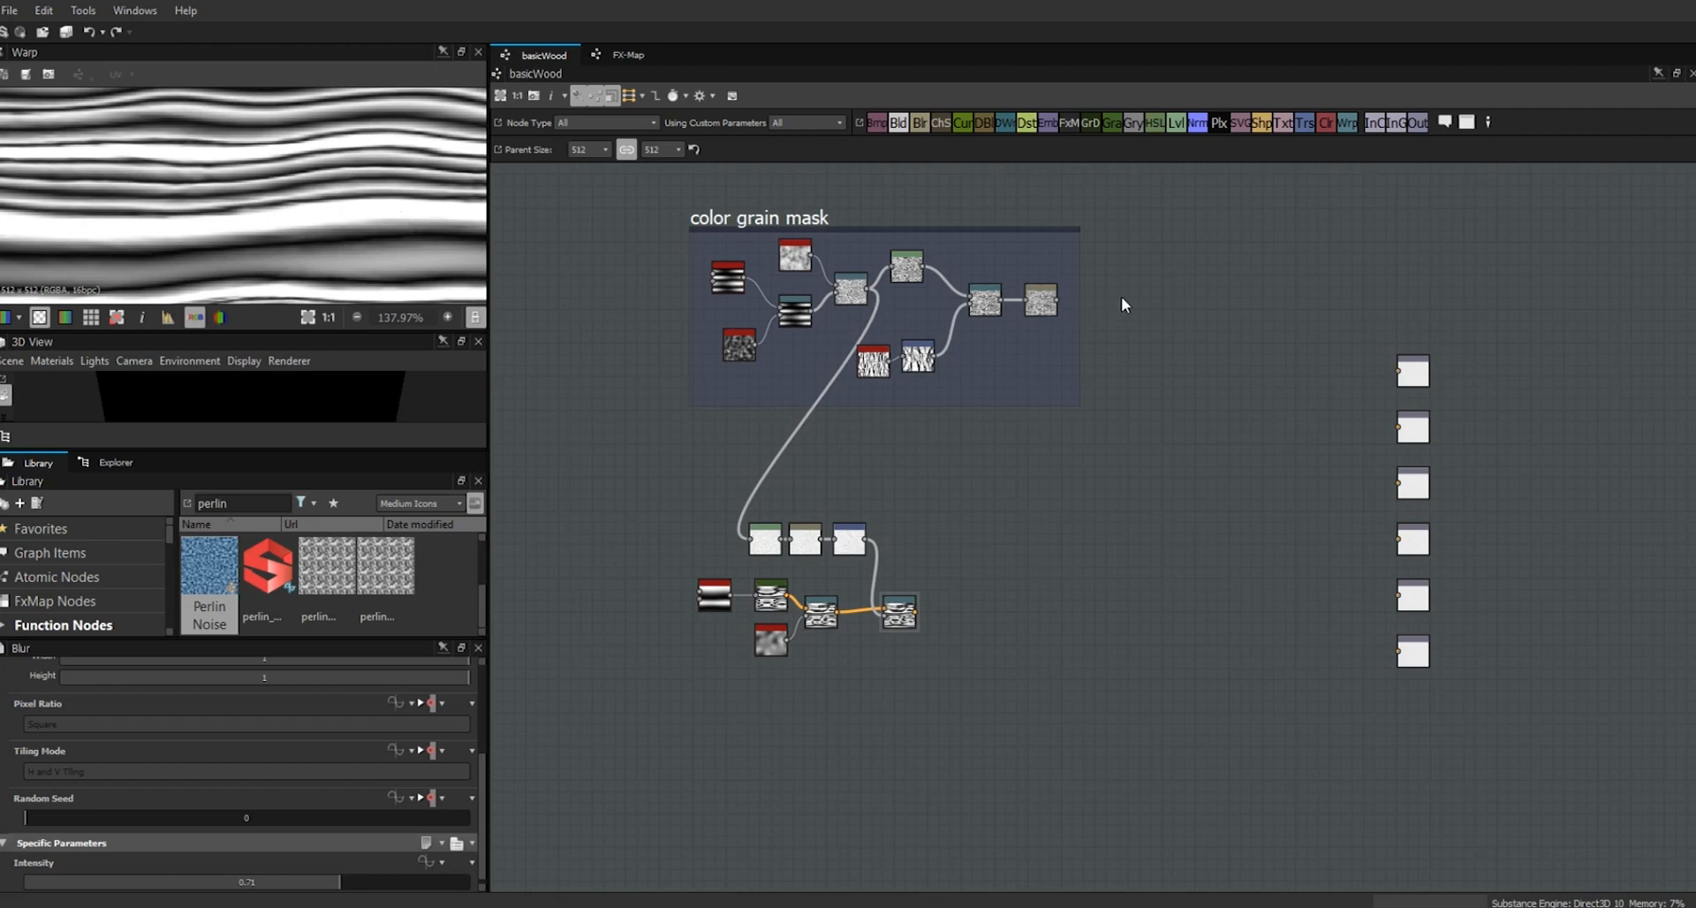
drag(1072, 129, 1112, 496)
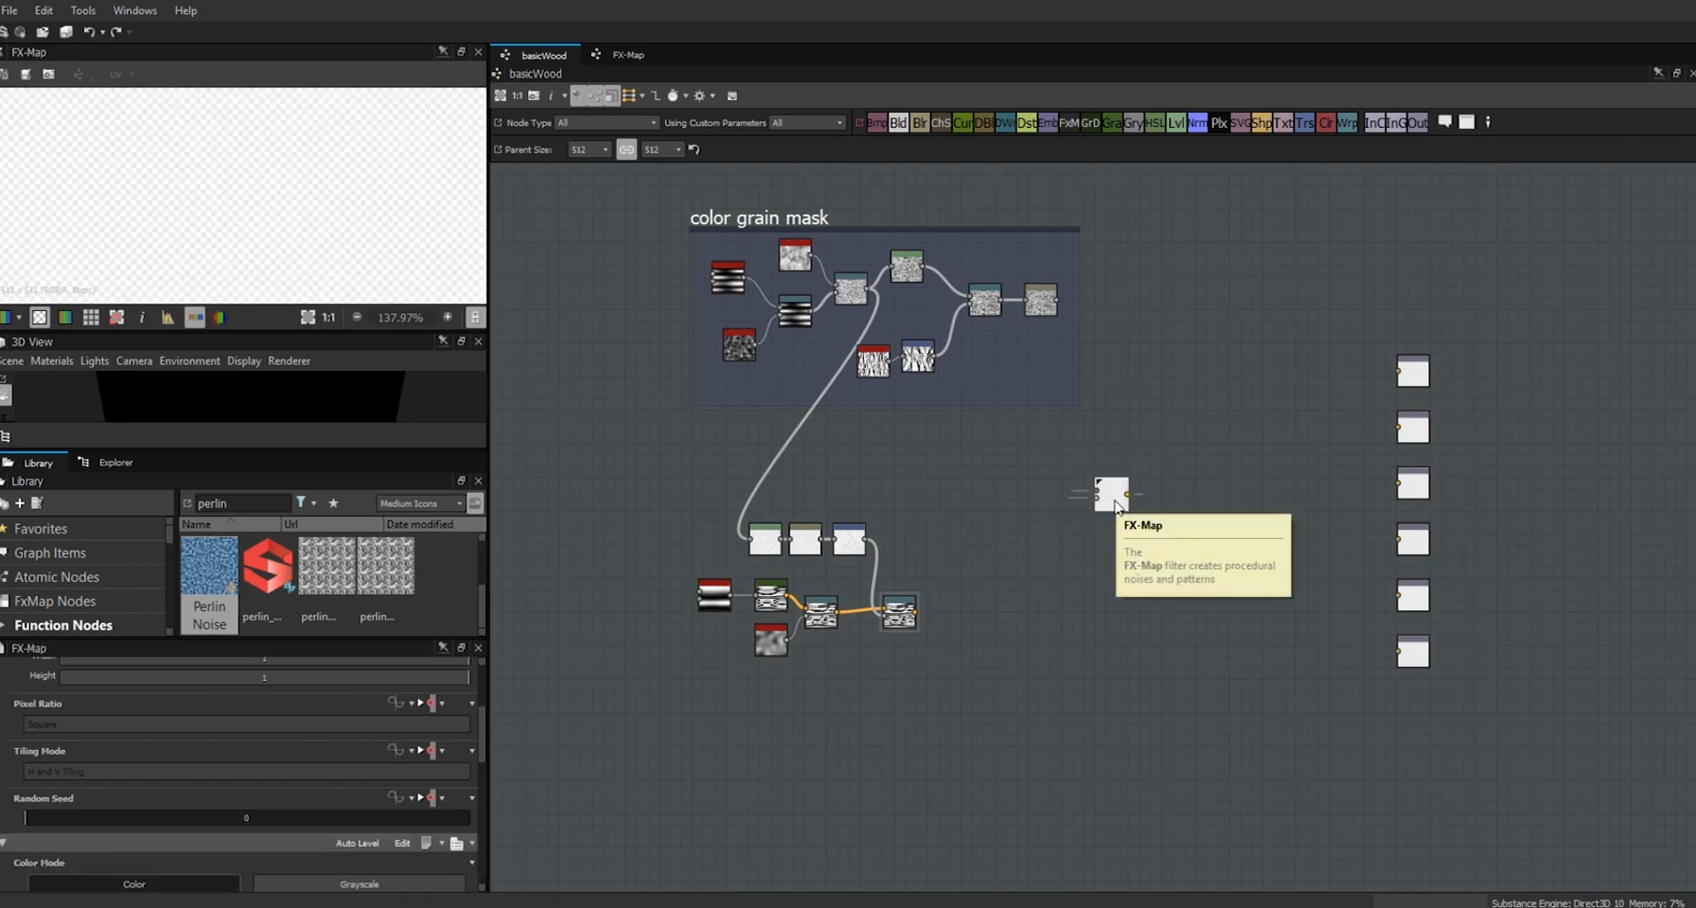
right_click(1118, 505)
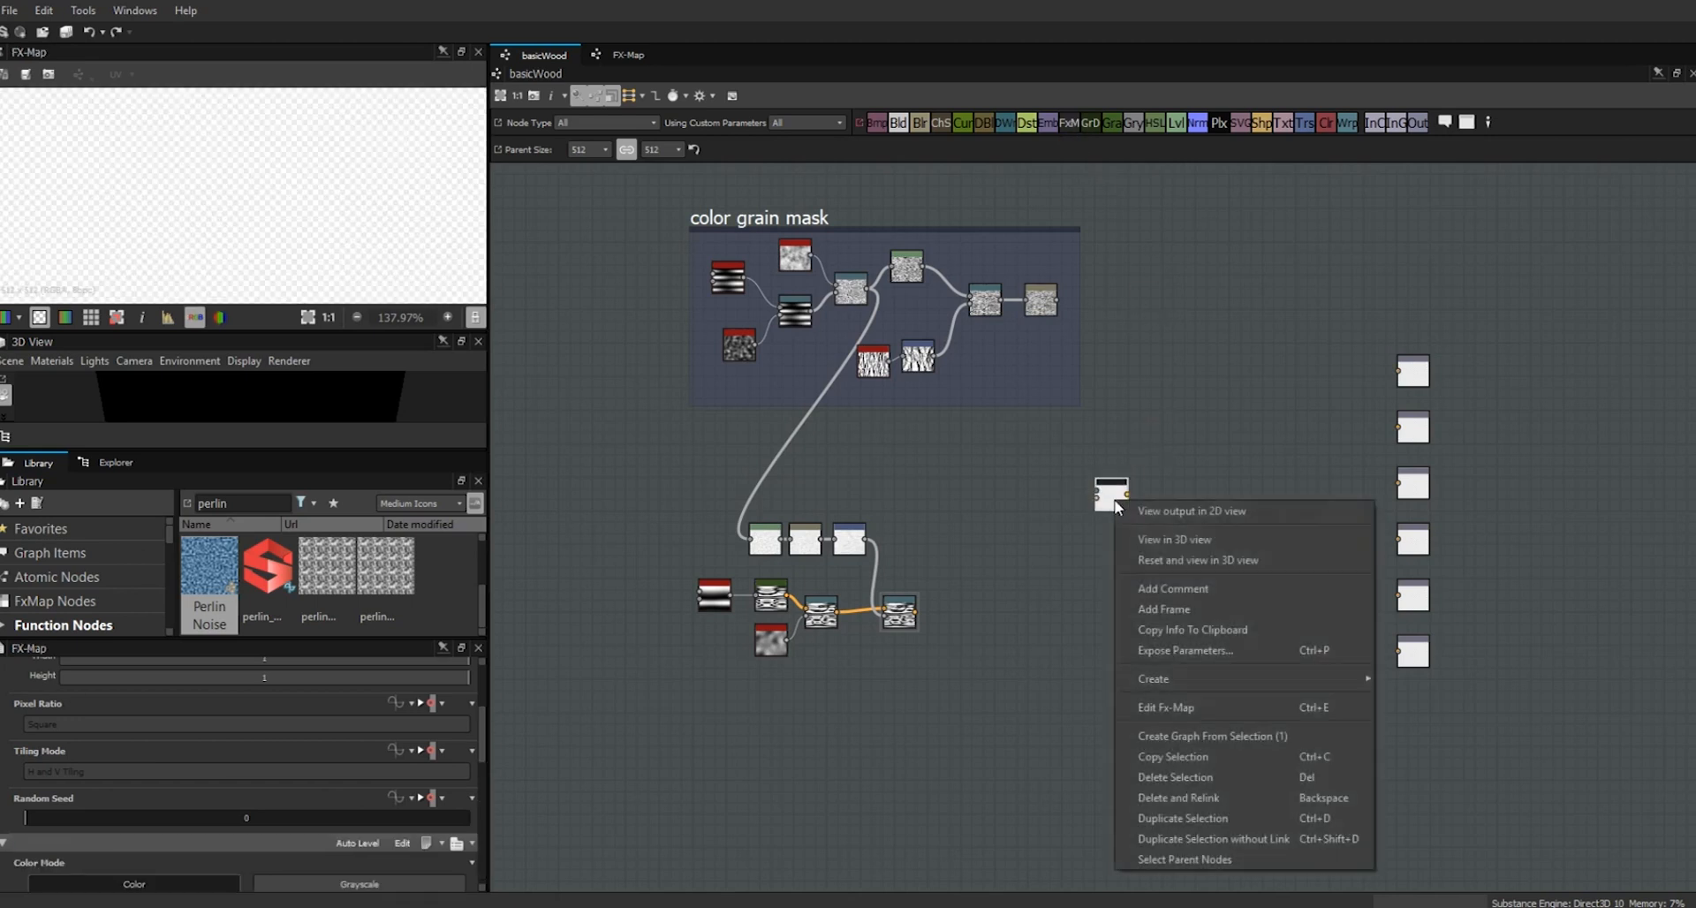
click(1196, 708)
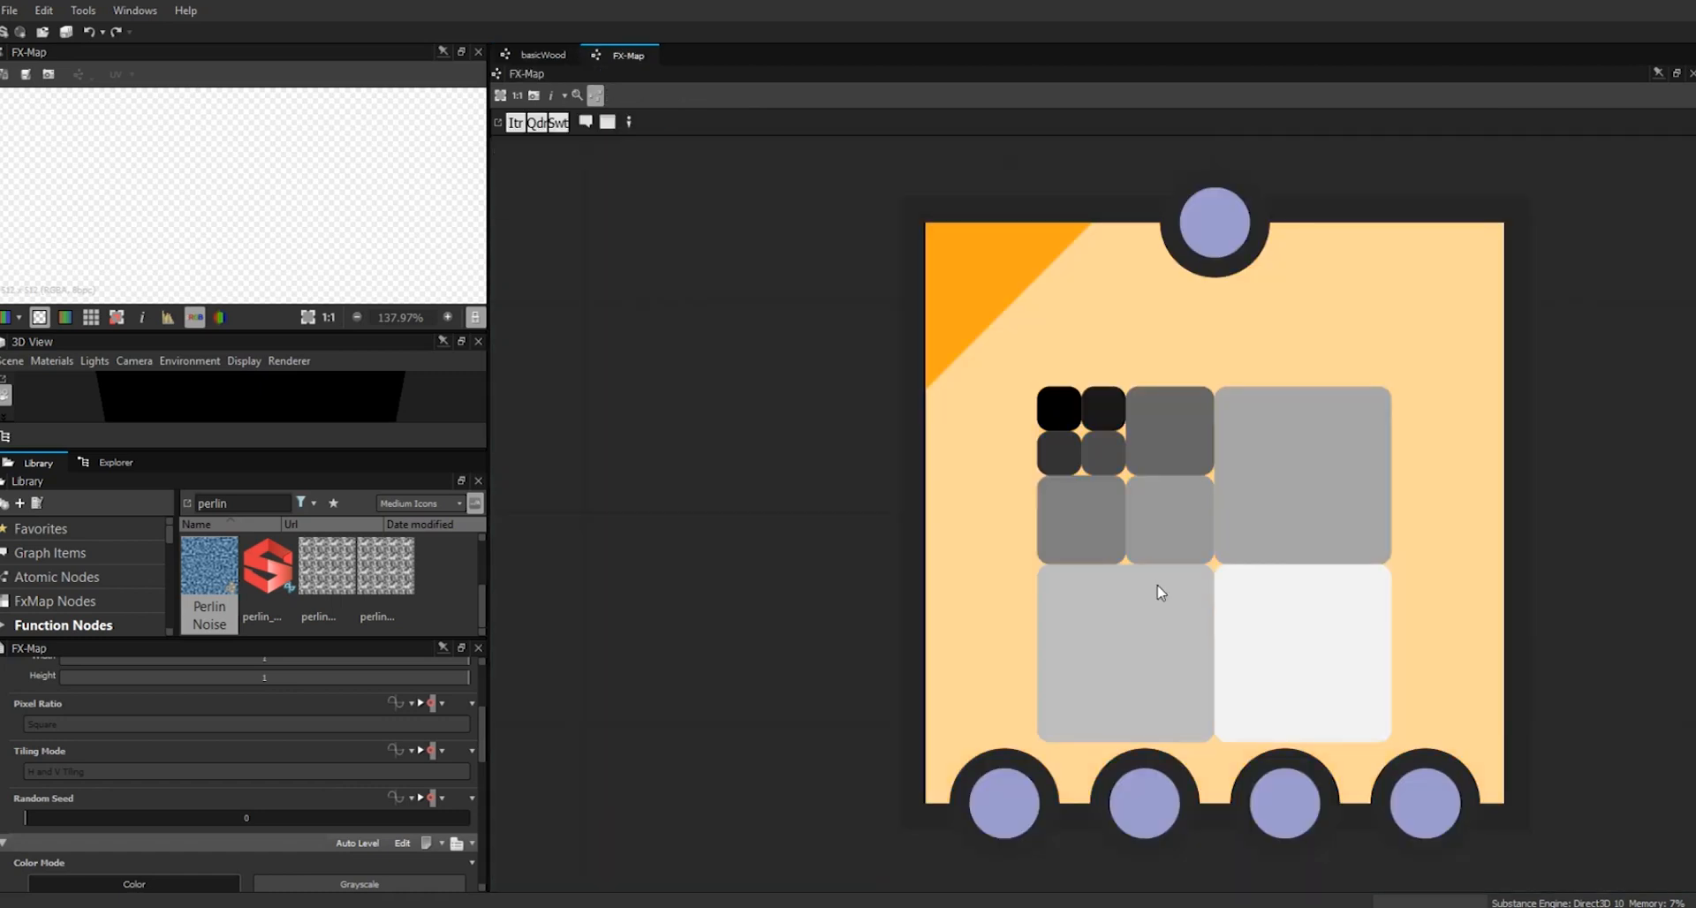
- Add five more Quadrant nodes below the first one, building a linked vertical chain of six in the FX-Map
click(1161, 587)
scroll(1154, 541, down, 5)
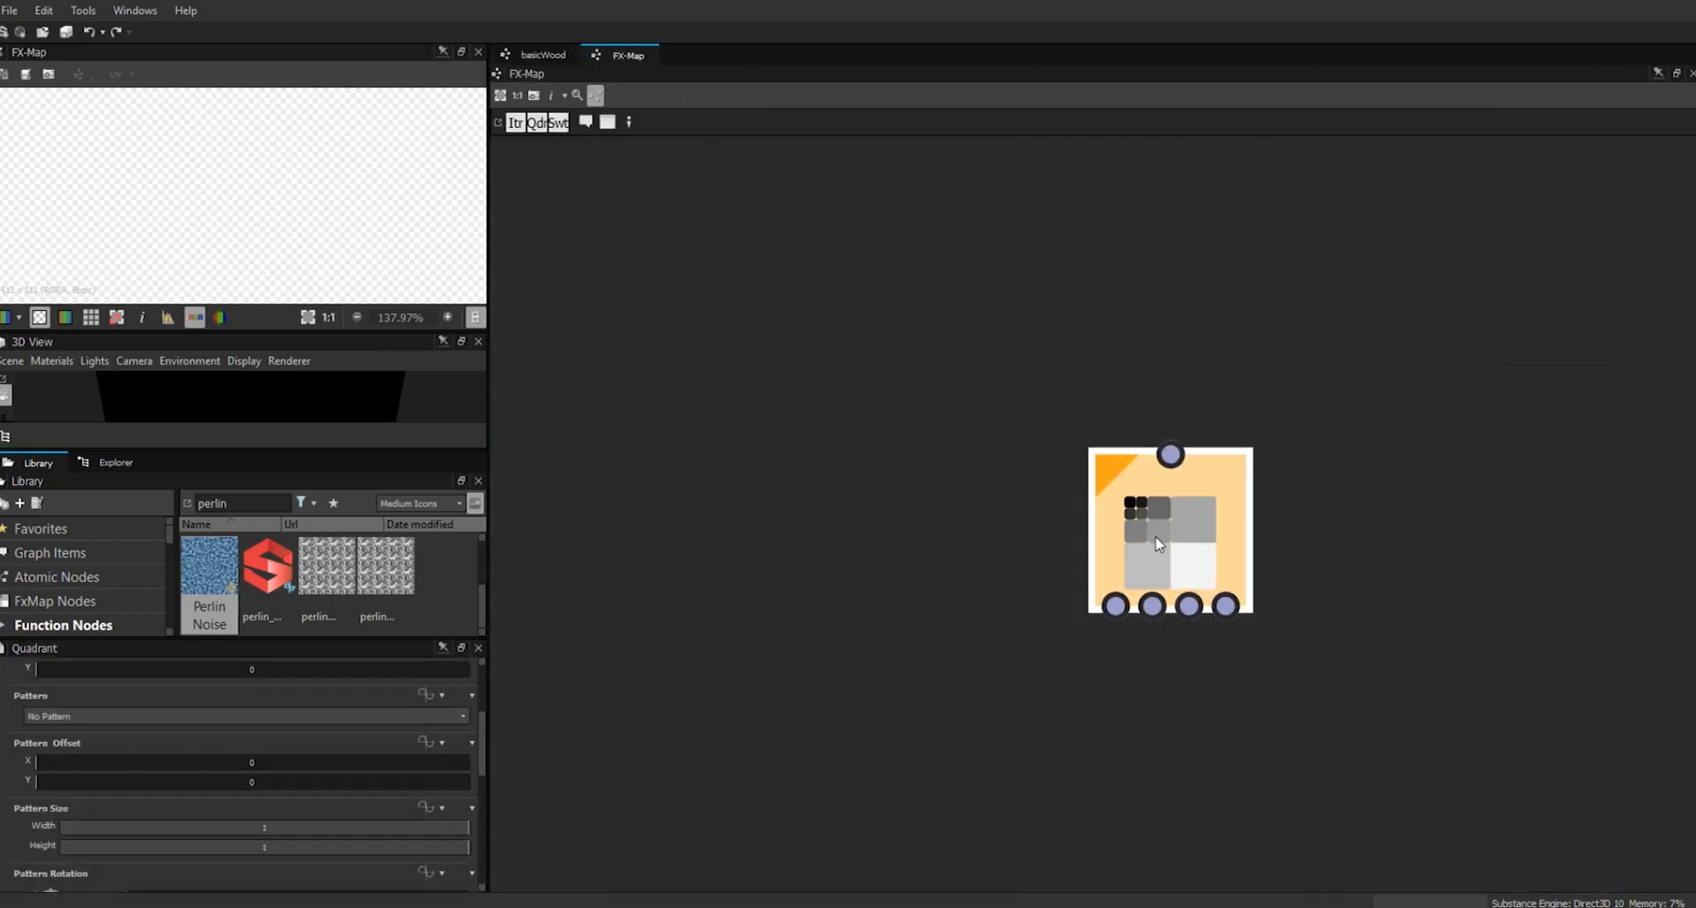
drag(1168, 553, 1147, 310)
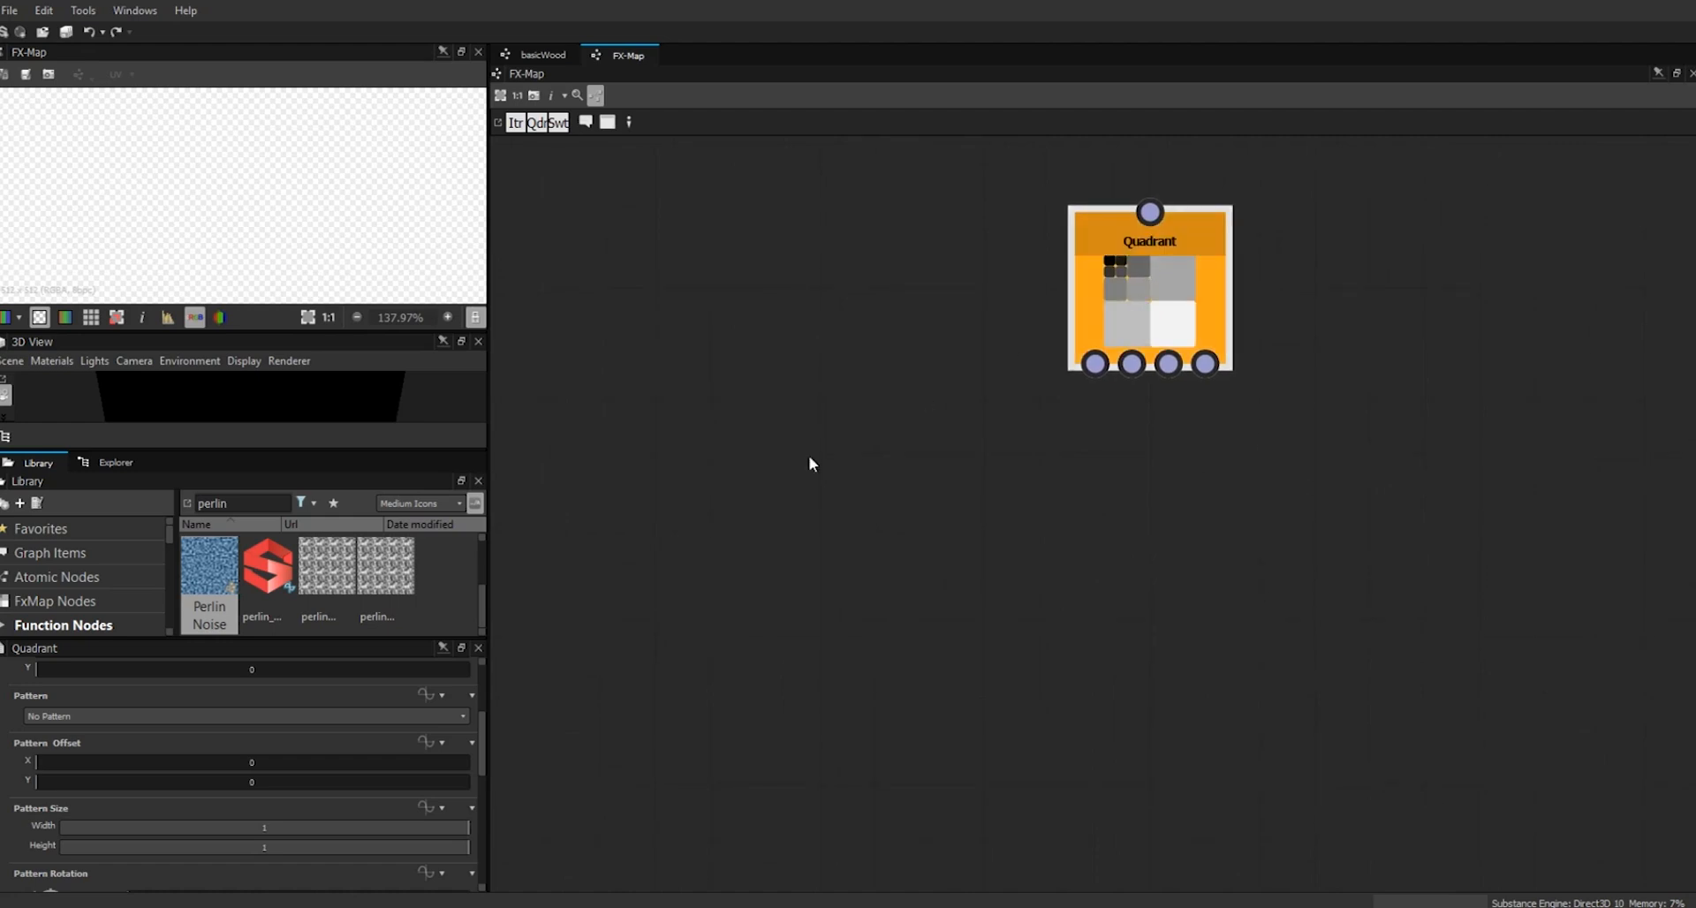
right_click(1191, 493)
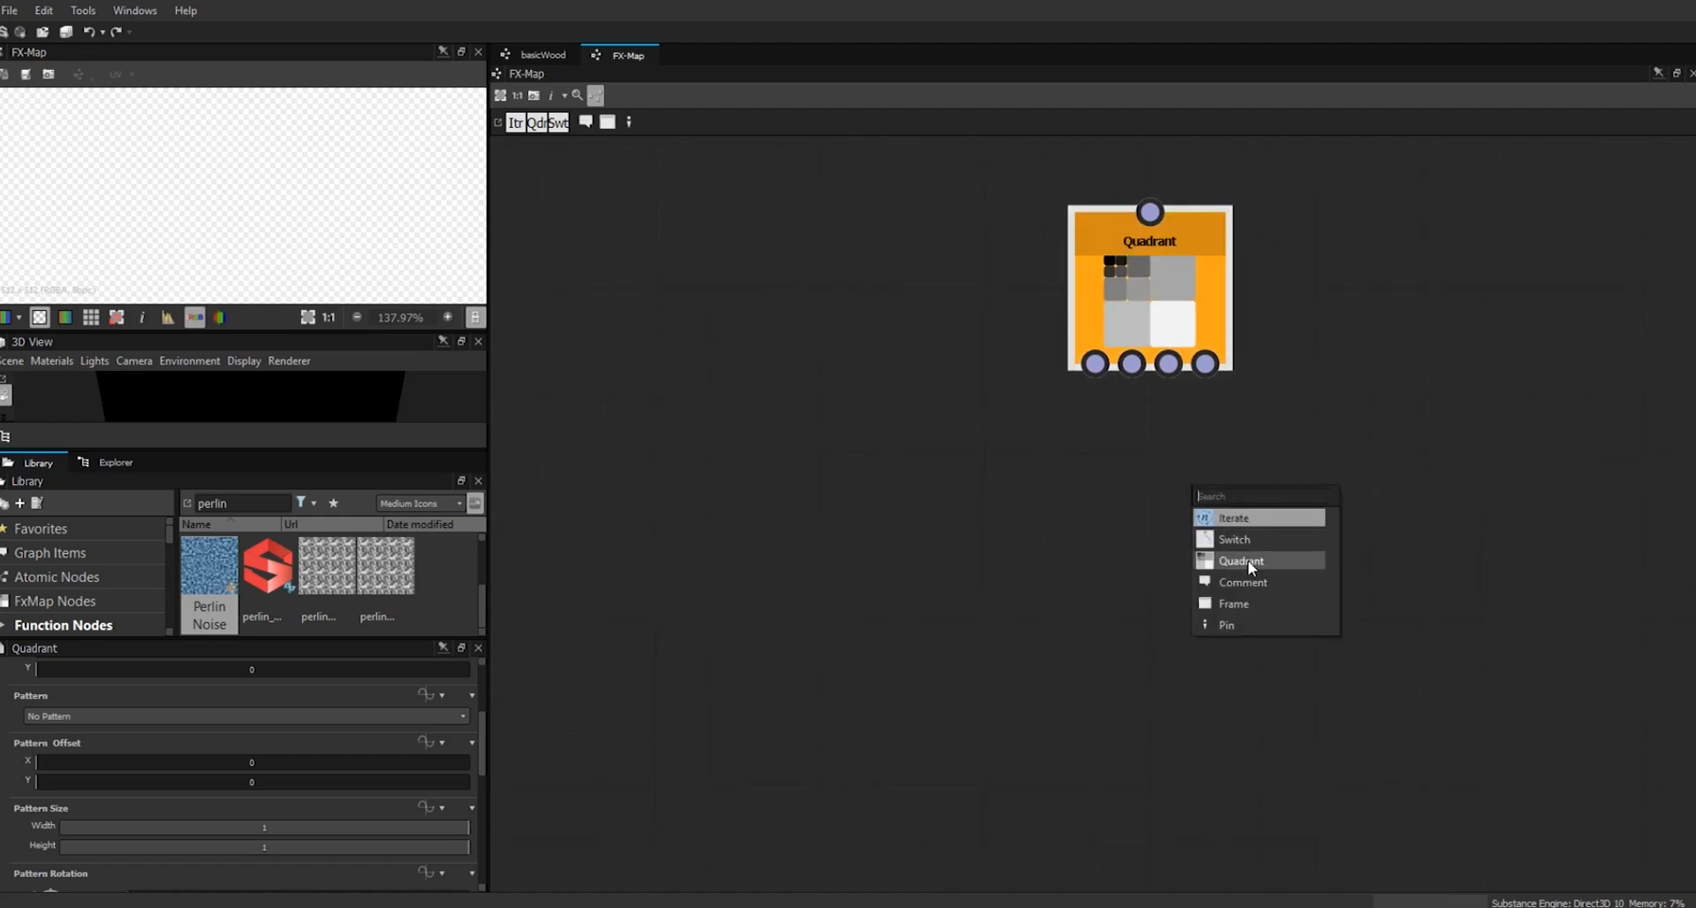
click(1242, 560)
scroll(1351, 654, down, 6)
right_click(1456, 670)
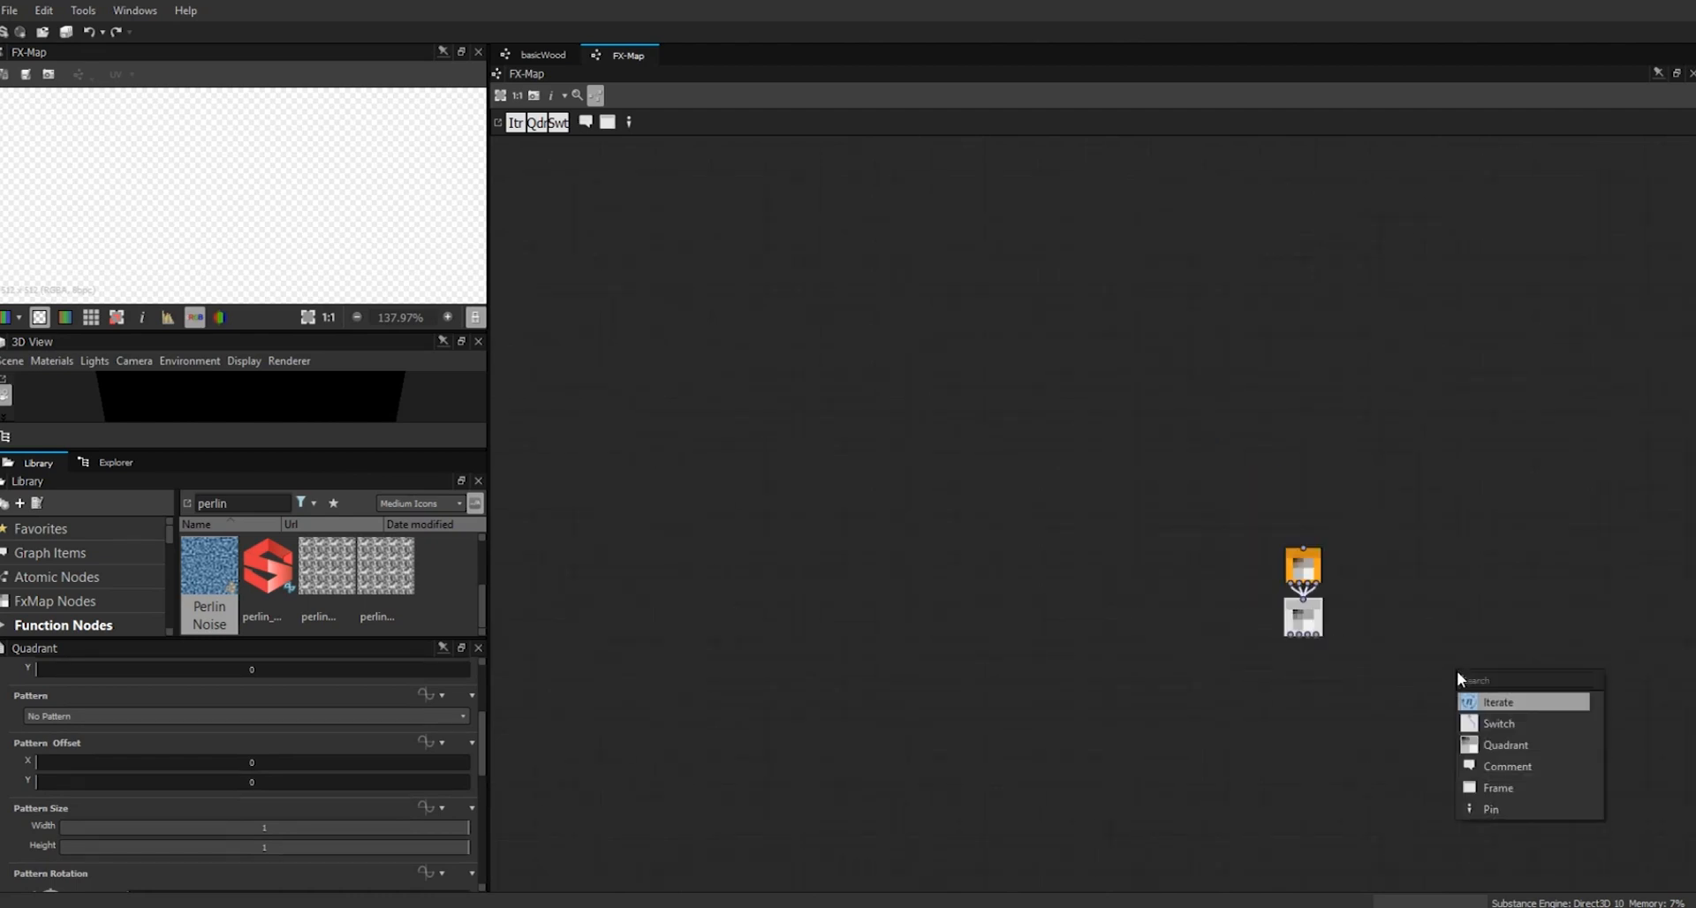
click(1513, 749)
right_click(1481, 684)
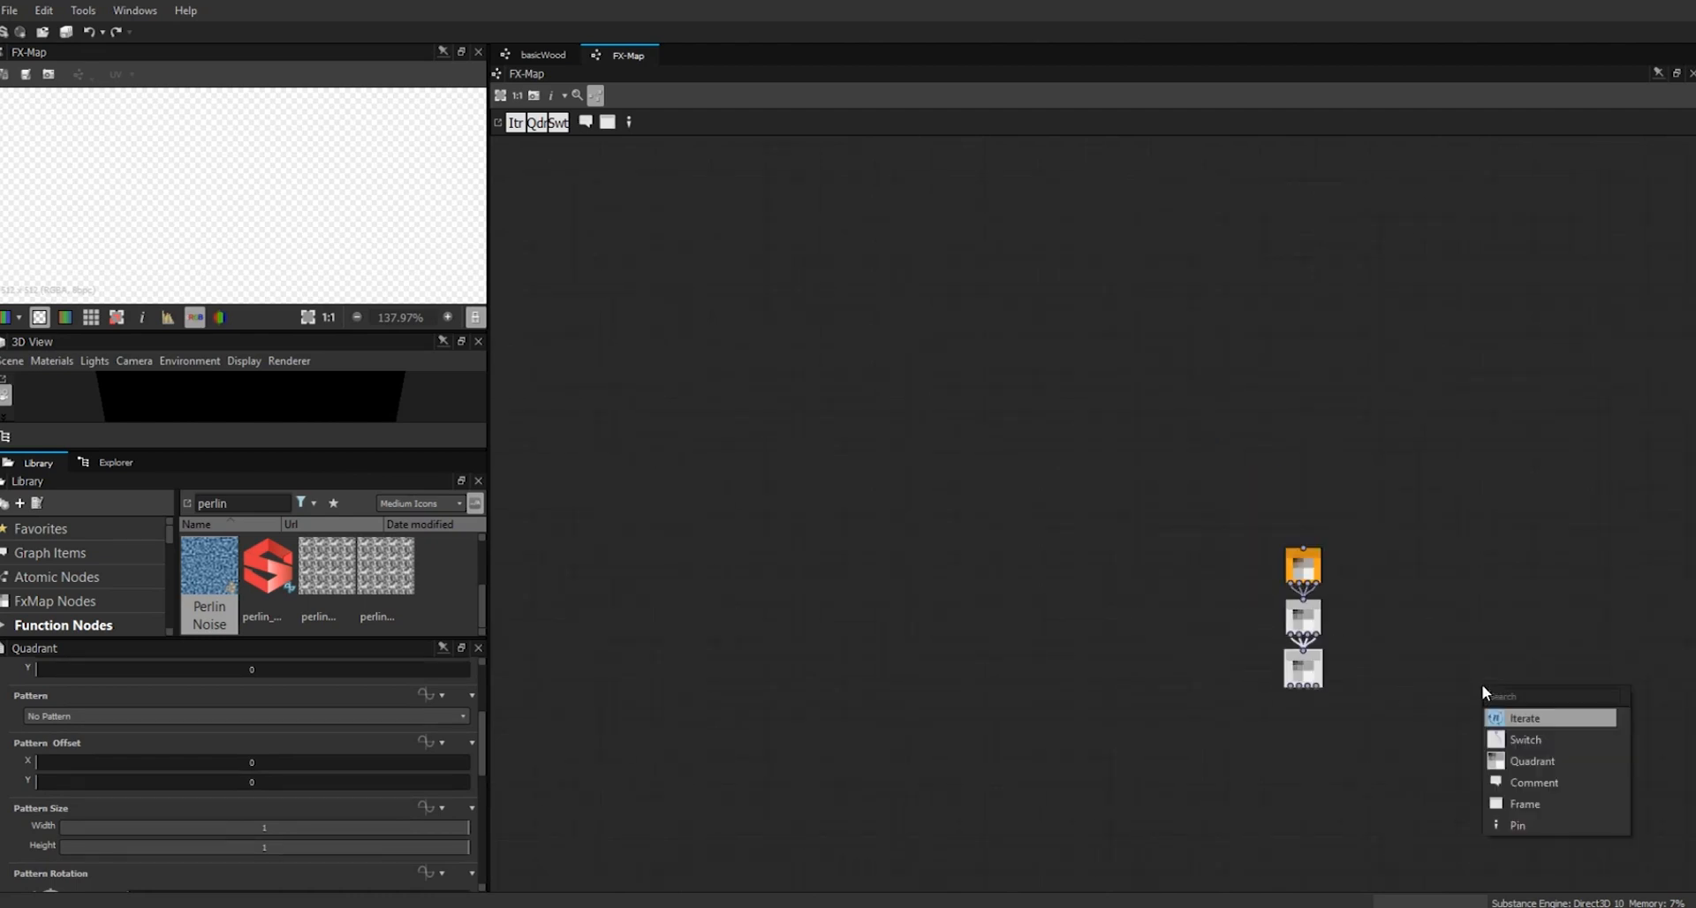
click(1534, 760)
right_click(1517, 752)
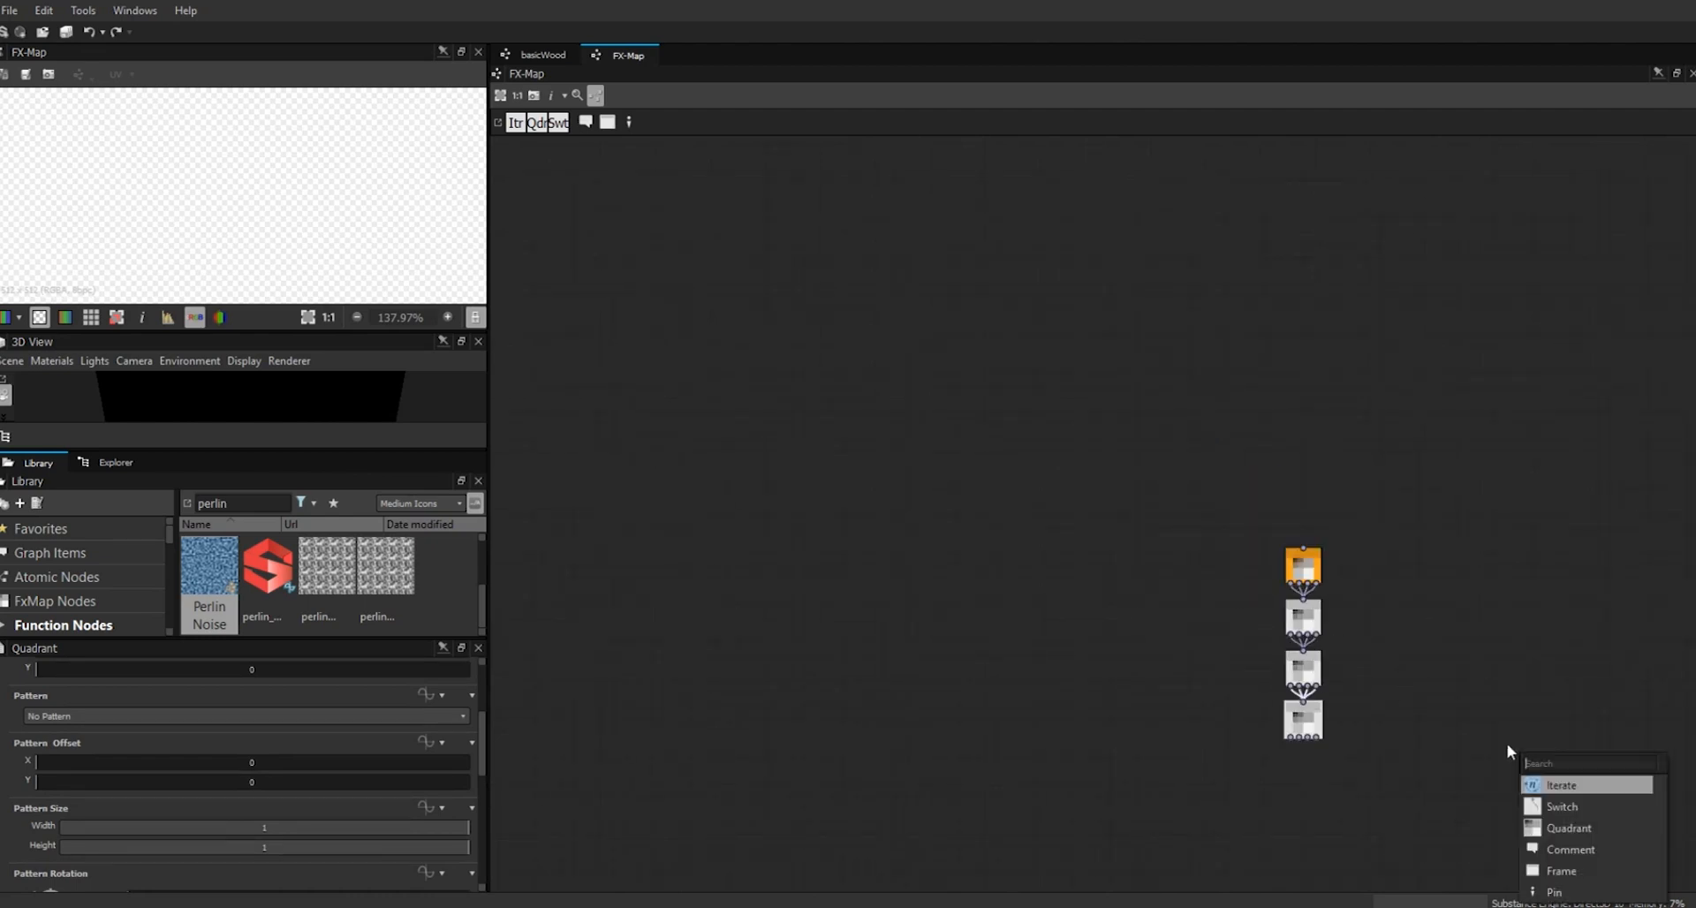
click(1601, 830)
right_click(1596, 836)
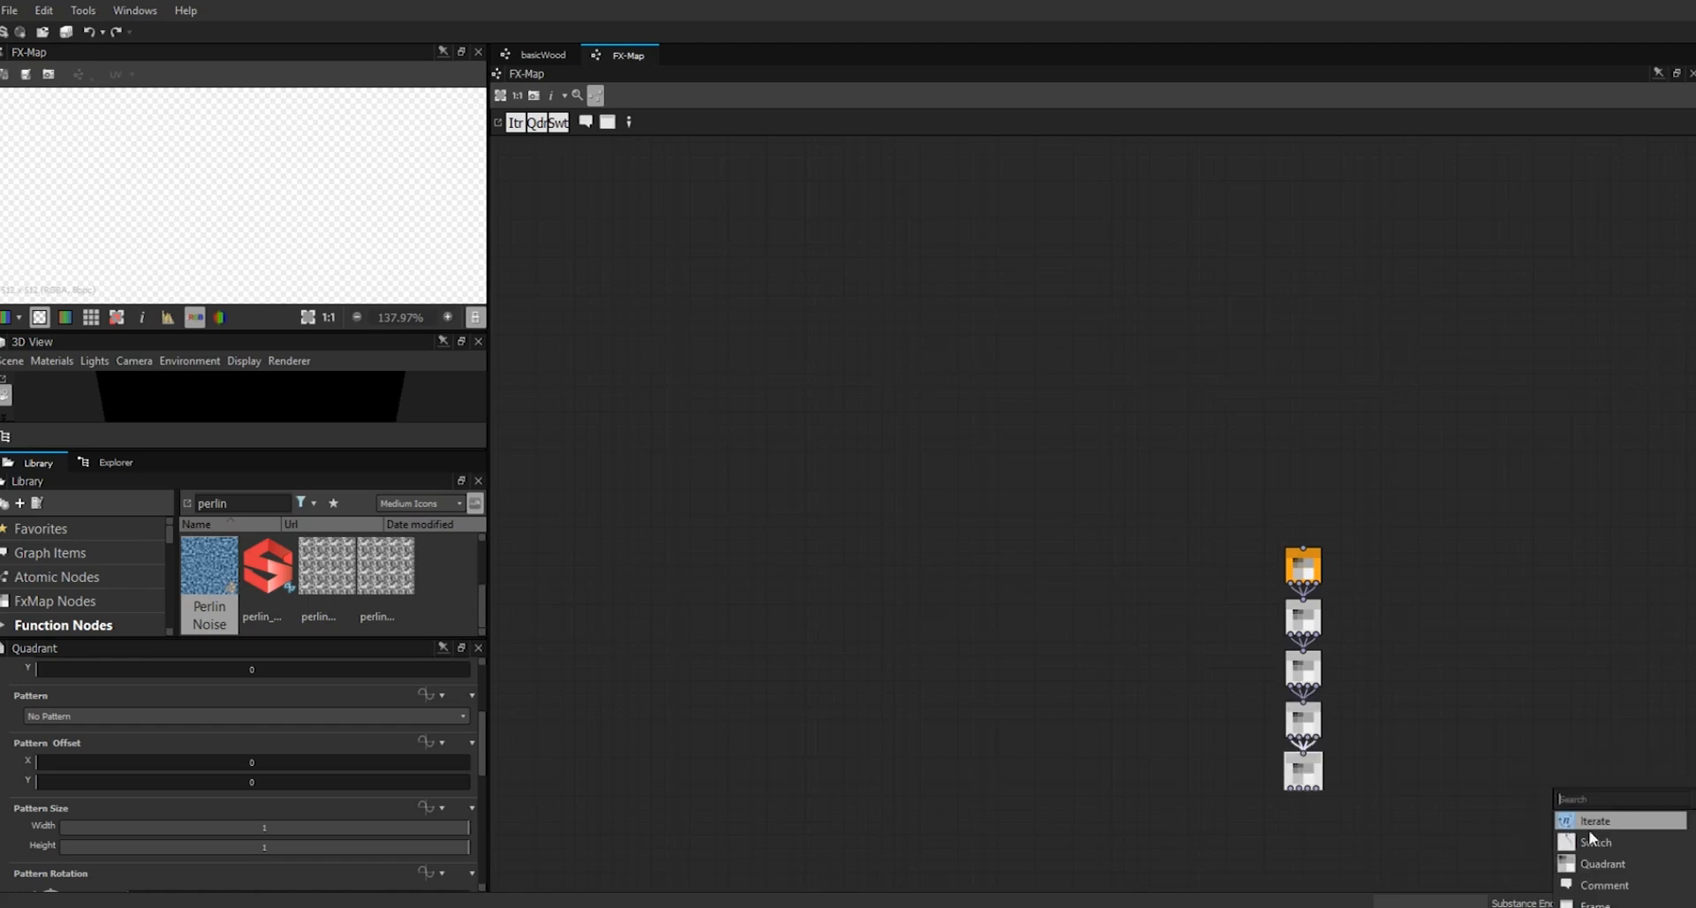
click(1620, 862)
scroll(1444, 719, down, 1)
middle_drag(1444, 719, 1180, 448)
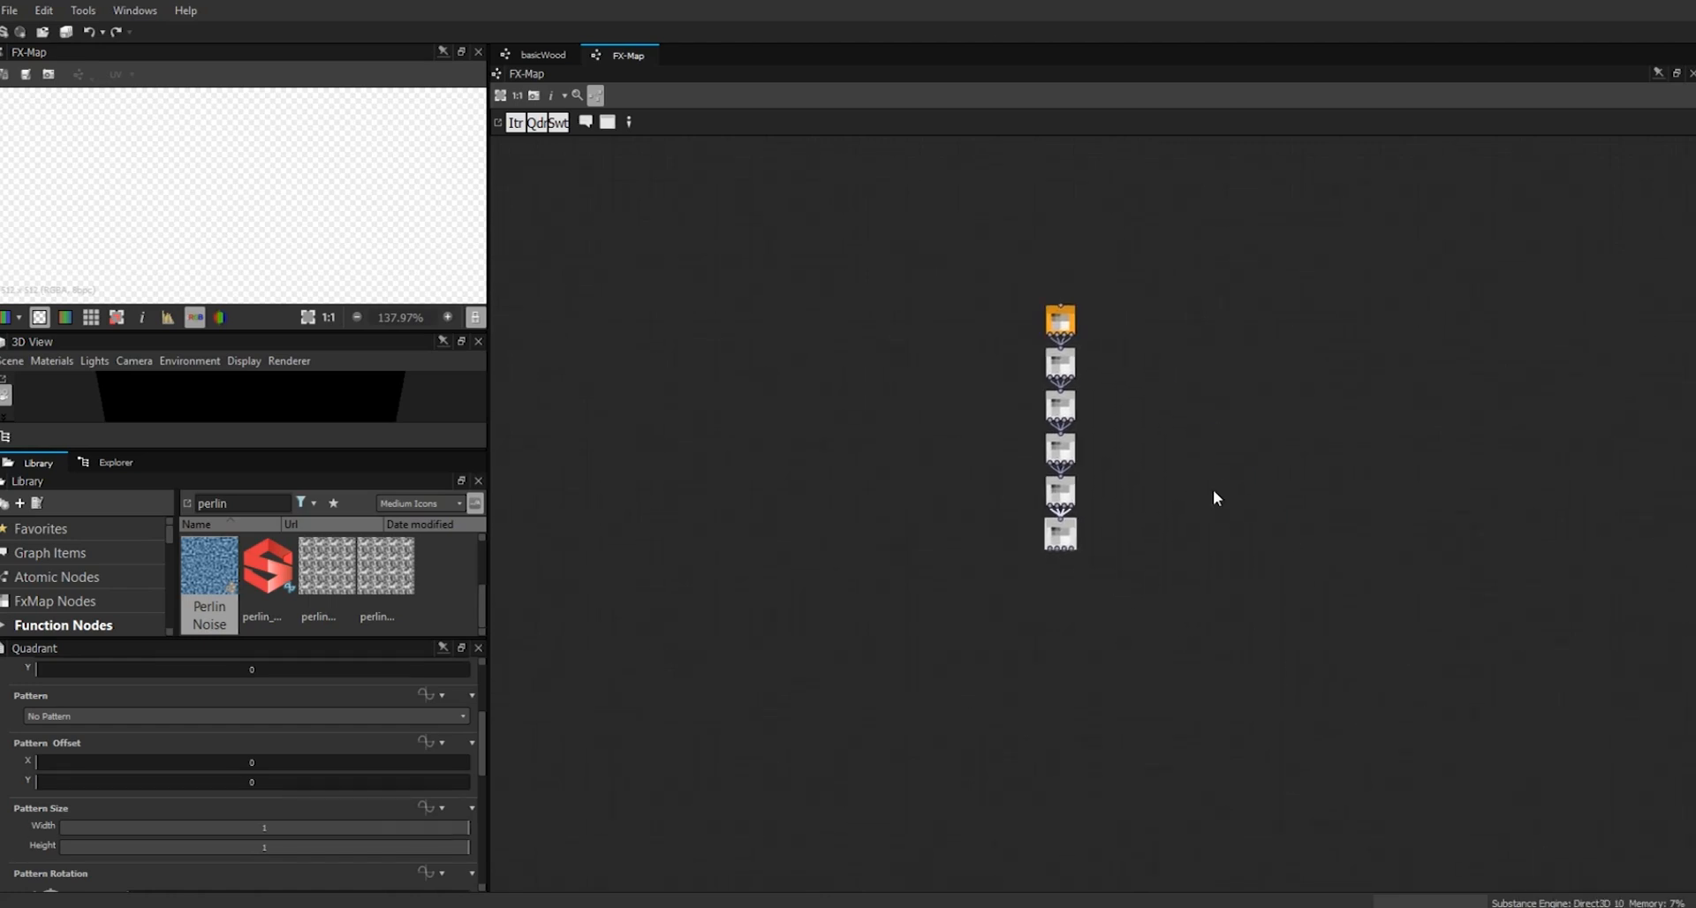
- Add one unlinked Quadrant node, duplicate it, and place the pair side by side below the end of the chain
scroll(1212, 490, up, 4)
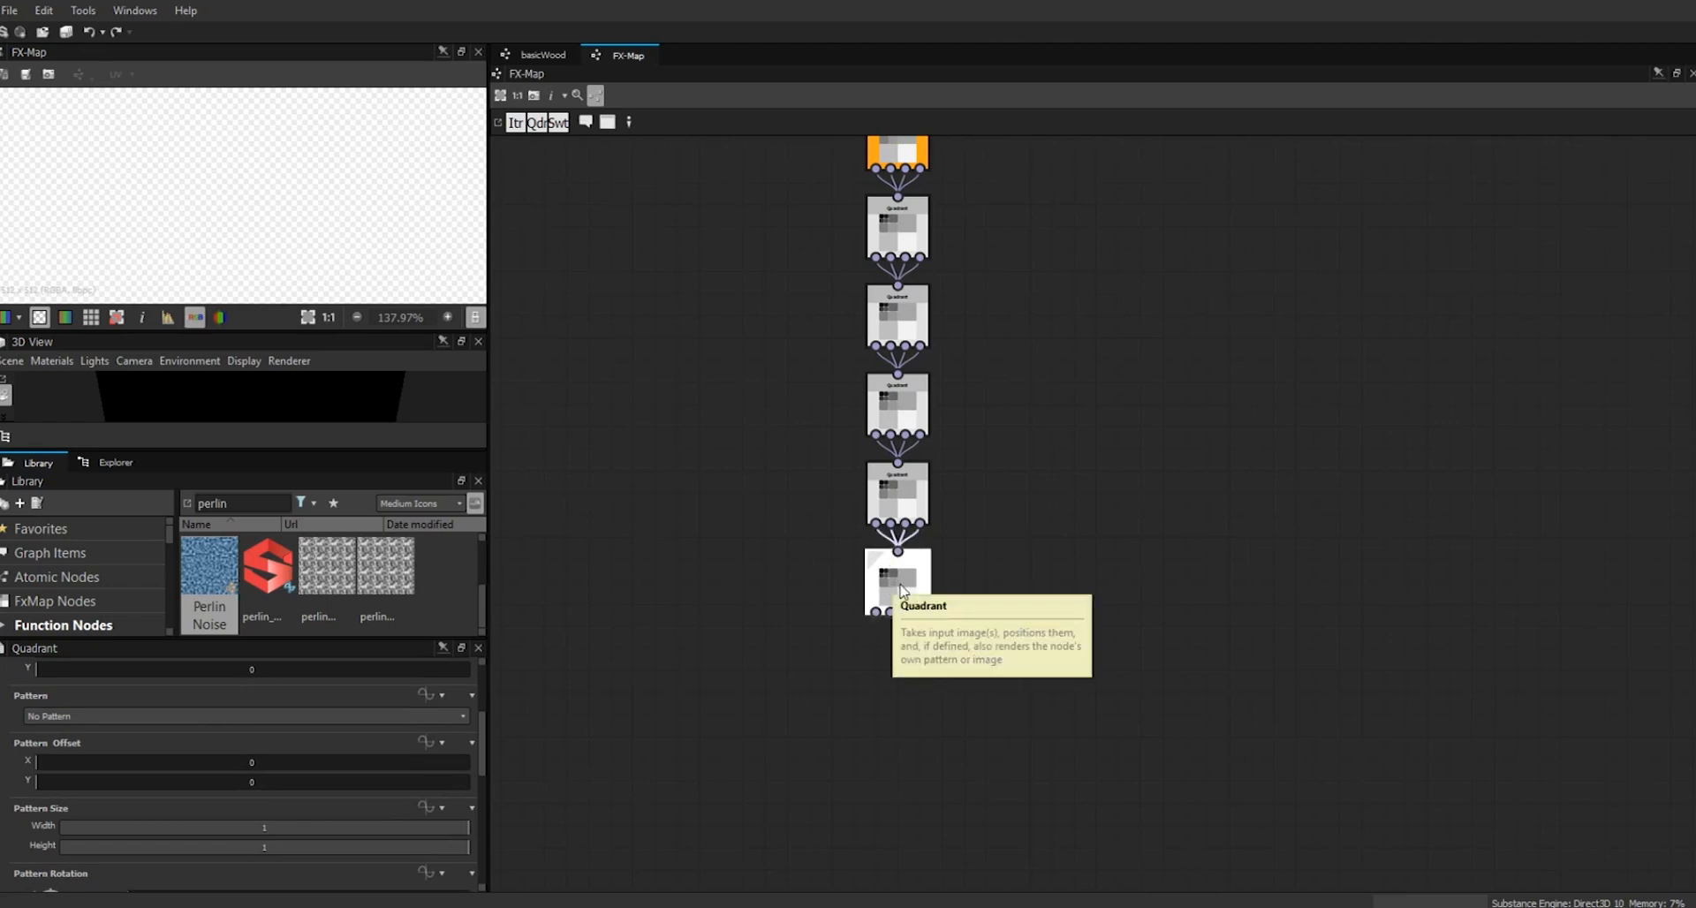
right_click(740, 659)
mouse_move(989, 320)
click(1051, 329)
drag(741, 673, 765, 695)
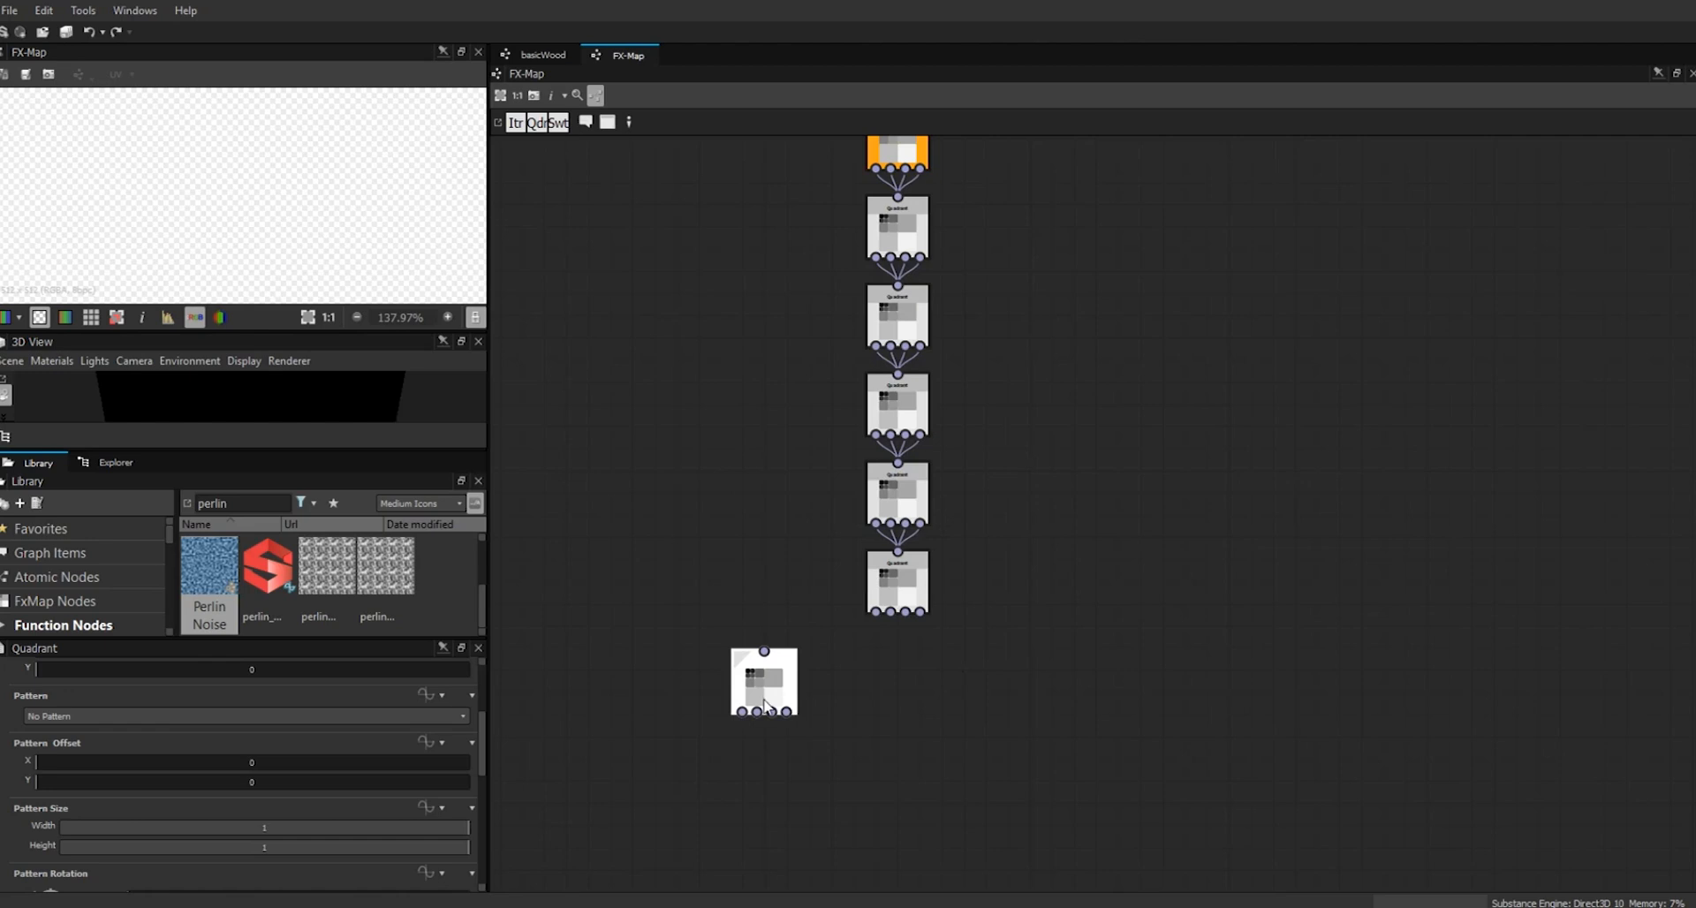
key(ctrl+c)
key(ctrl+v)
drag(1047, 676, 958, 722)
drag(764, 690, 842, 712)
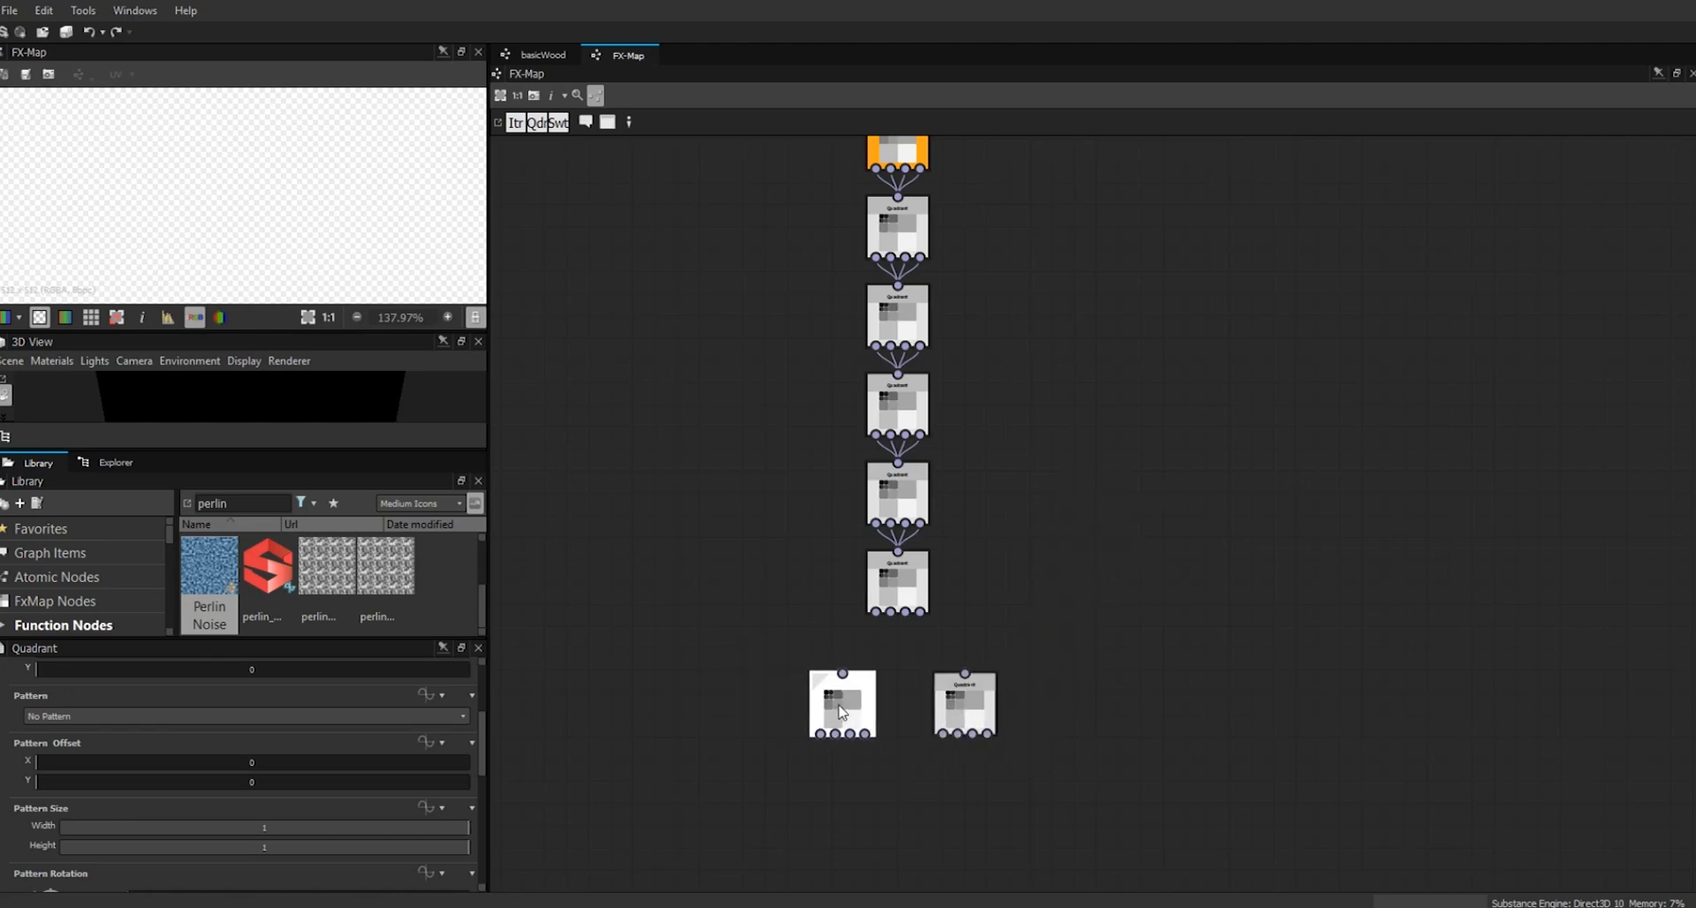
- Split the outputs of the chain's last Quadrant between the two new Quadrants and place both closer beneath it
drag(876, 611, 843, 673)
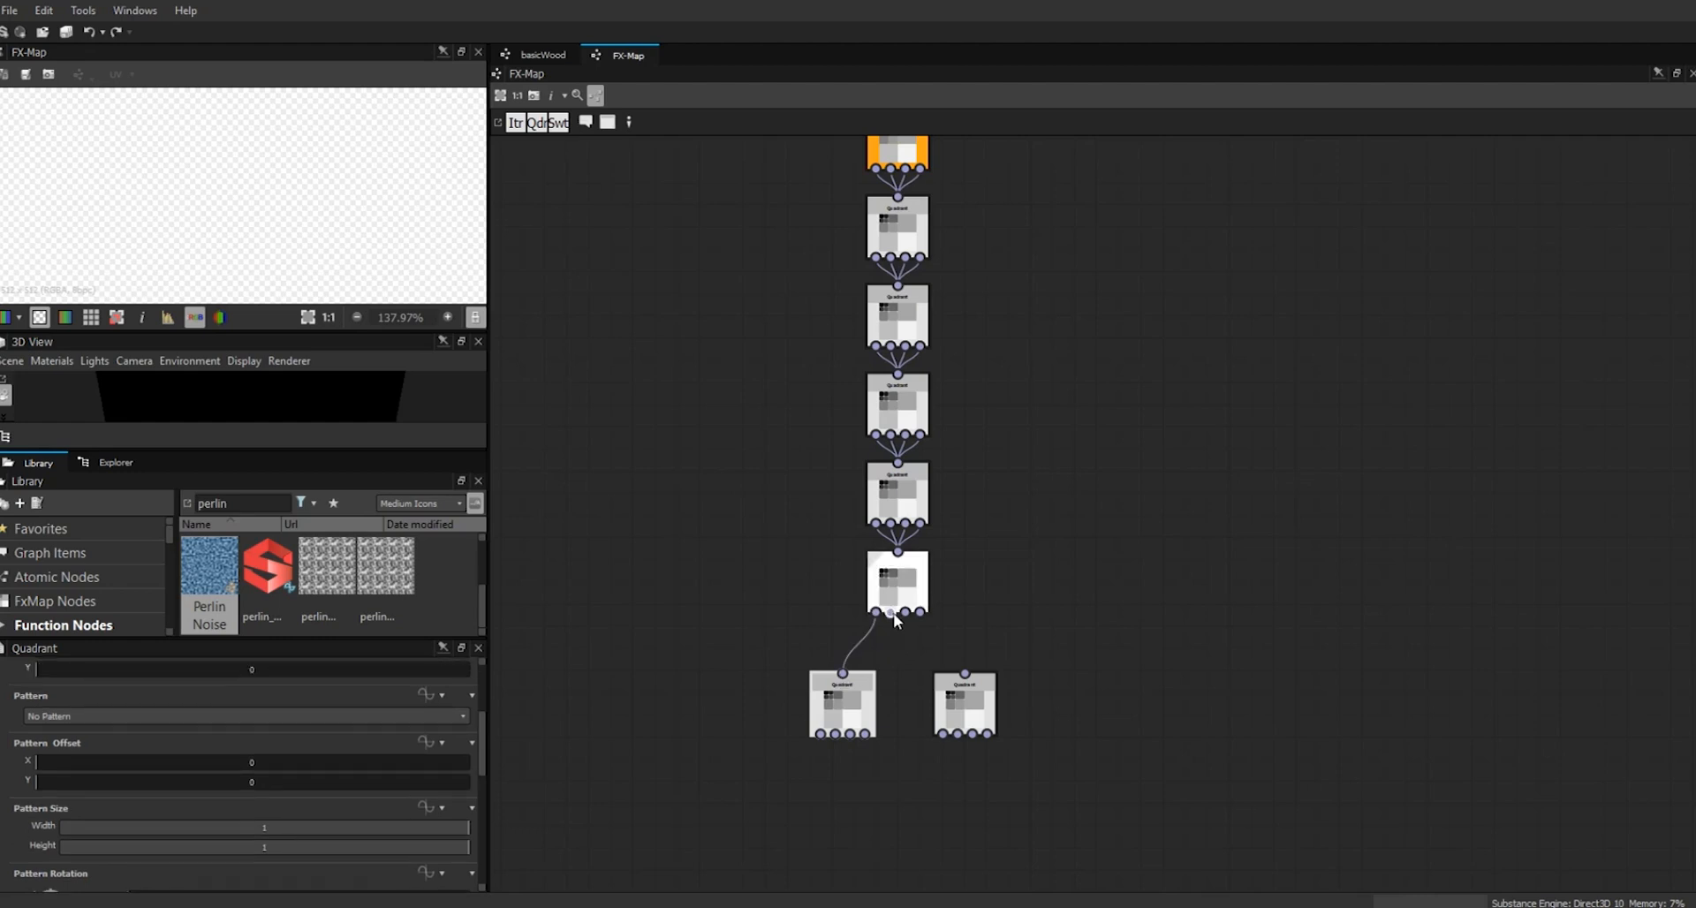
drag(891, 612, 971, 688)
drag(852, 715, 822, 688)
click(936, 704)
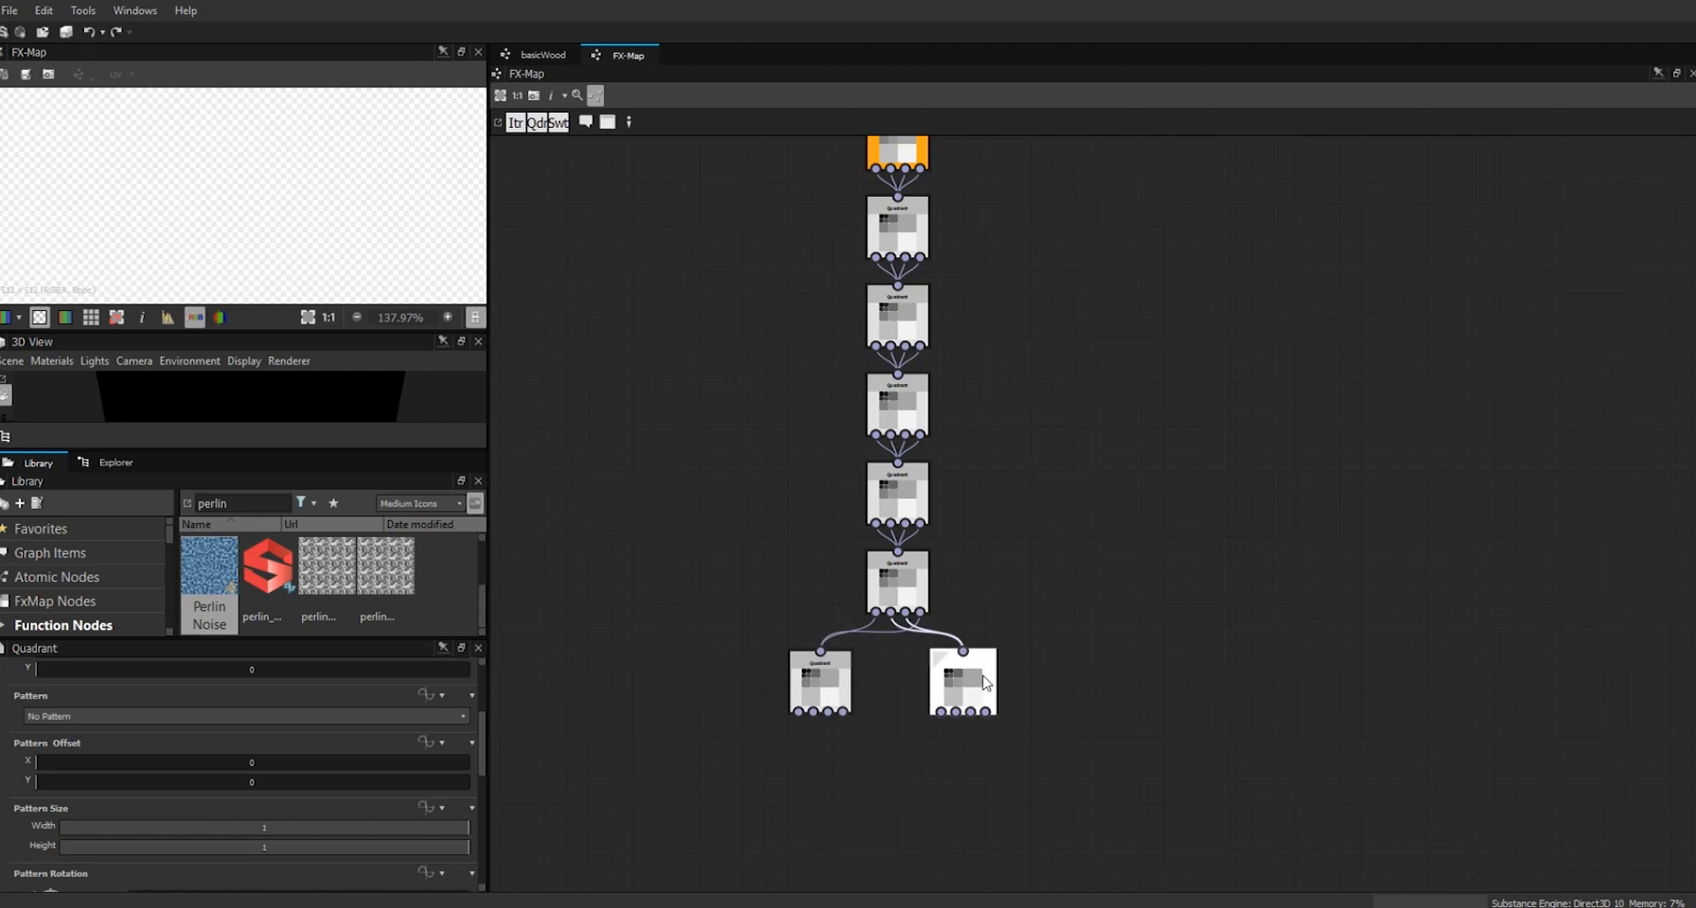
click(880, 691)
- Set the Pattern of the left bottom Quadrant to Paraboloid
drag(833, 683, 856, 683)
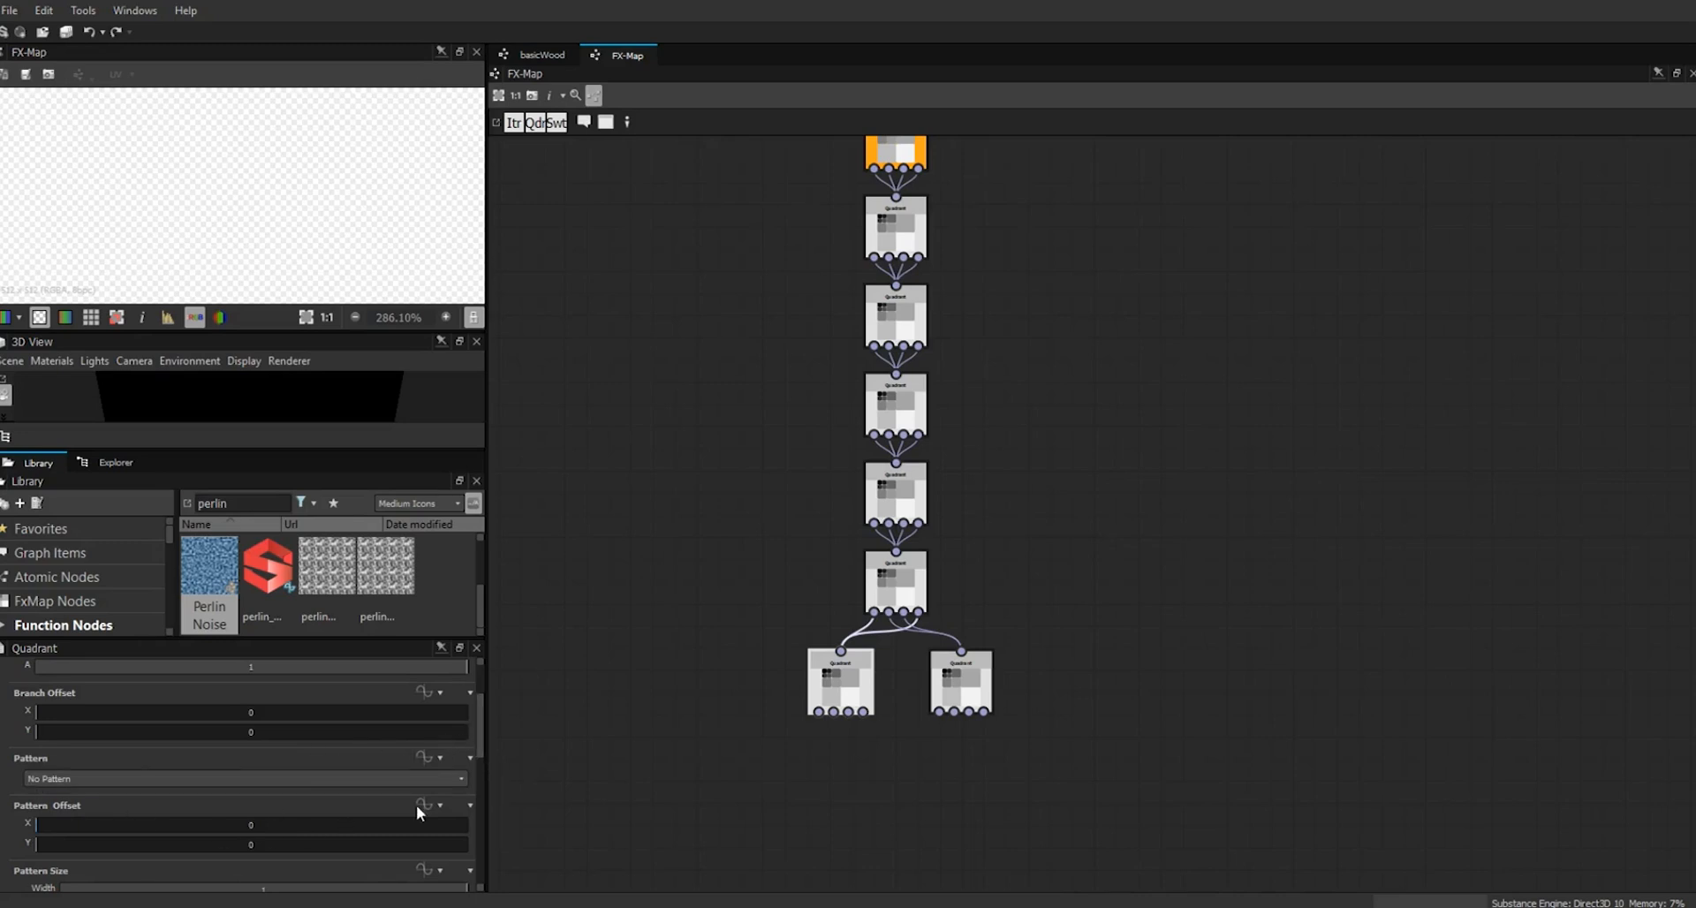
click(459, 780)
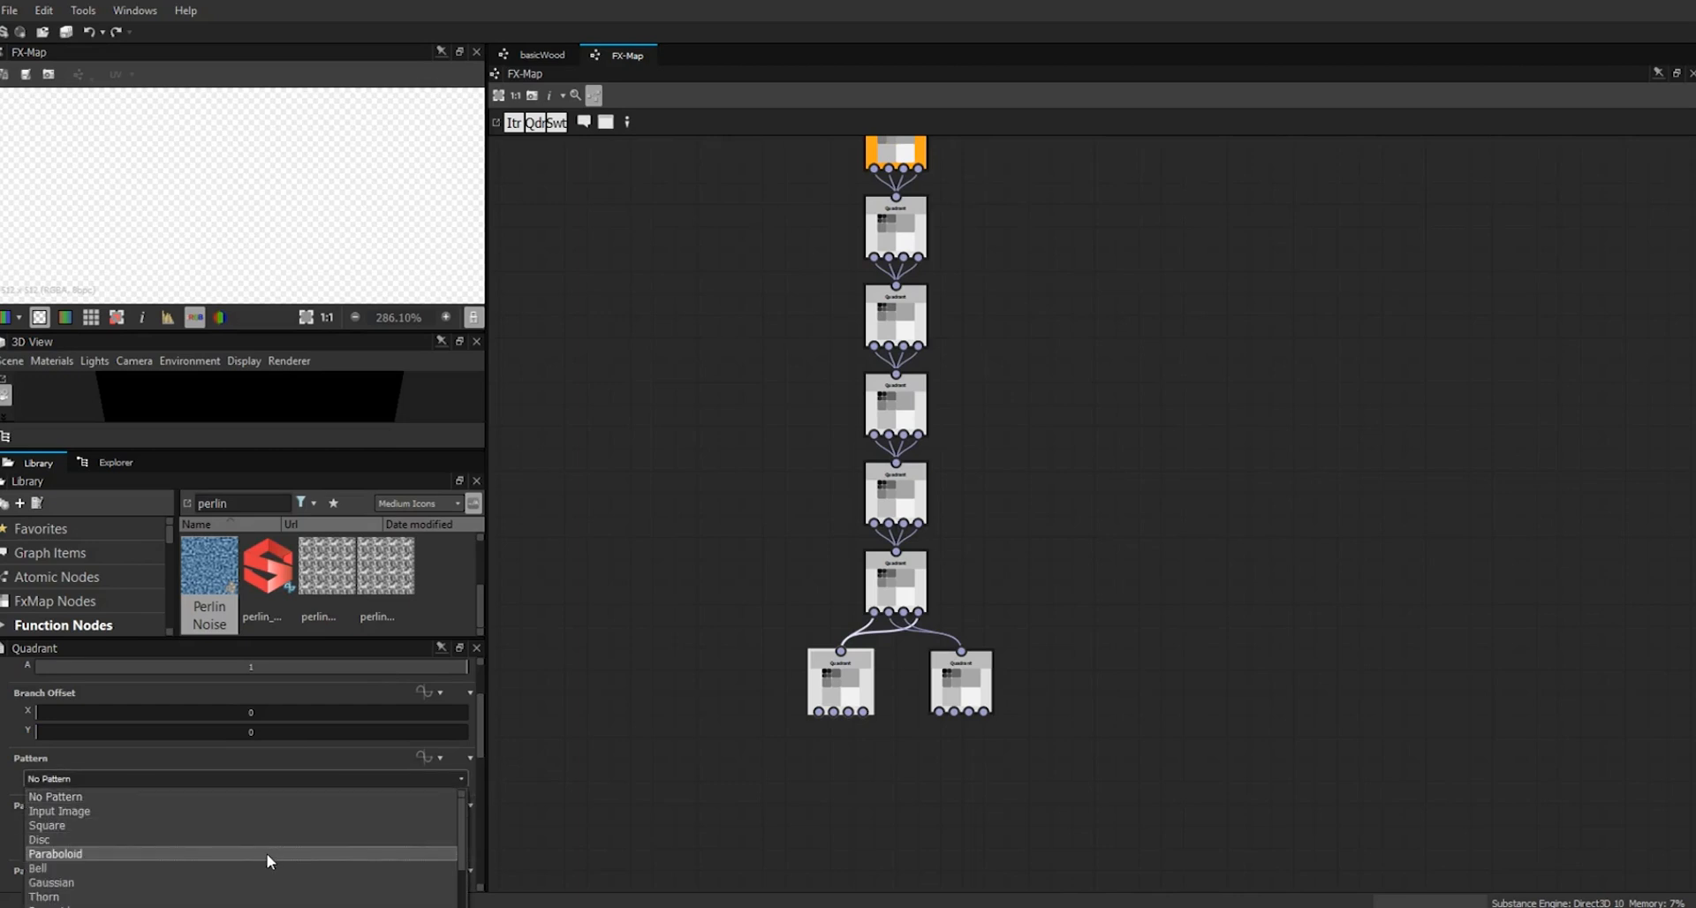
click(267, 855)
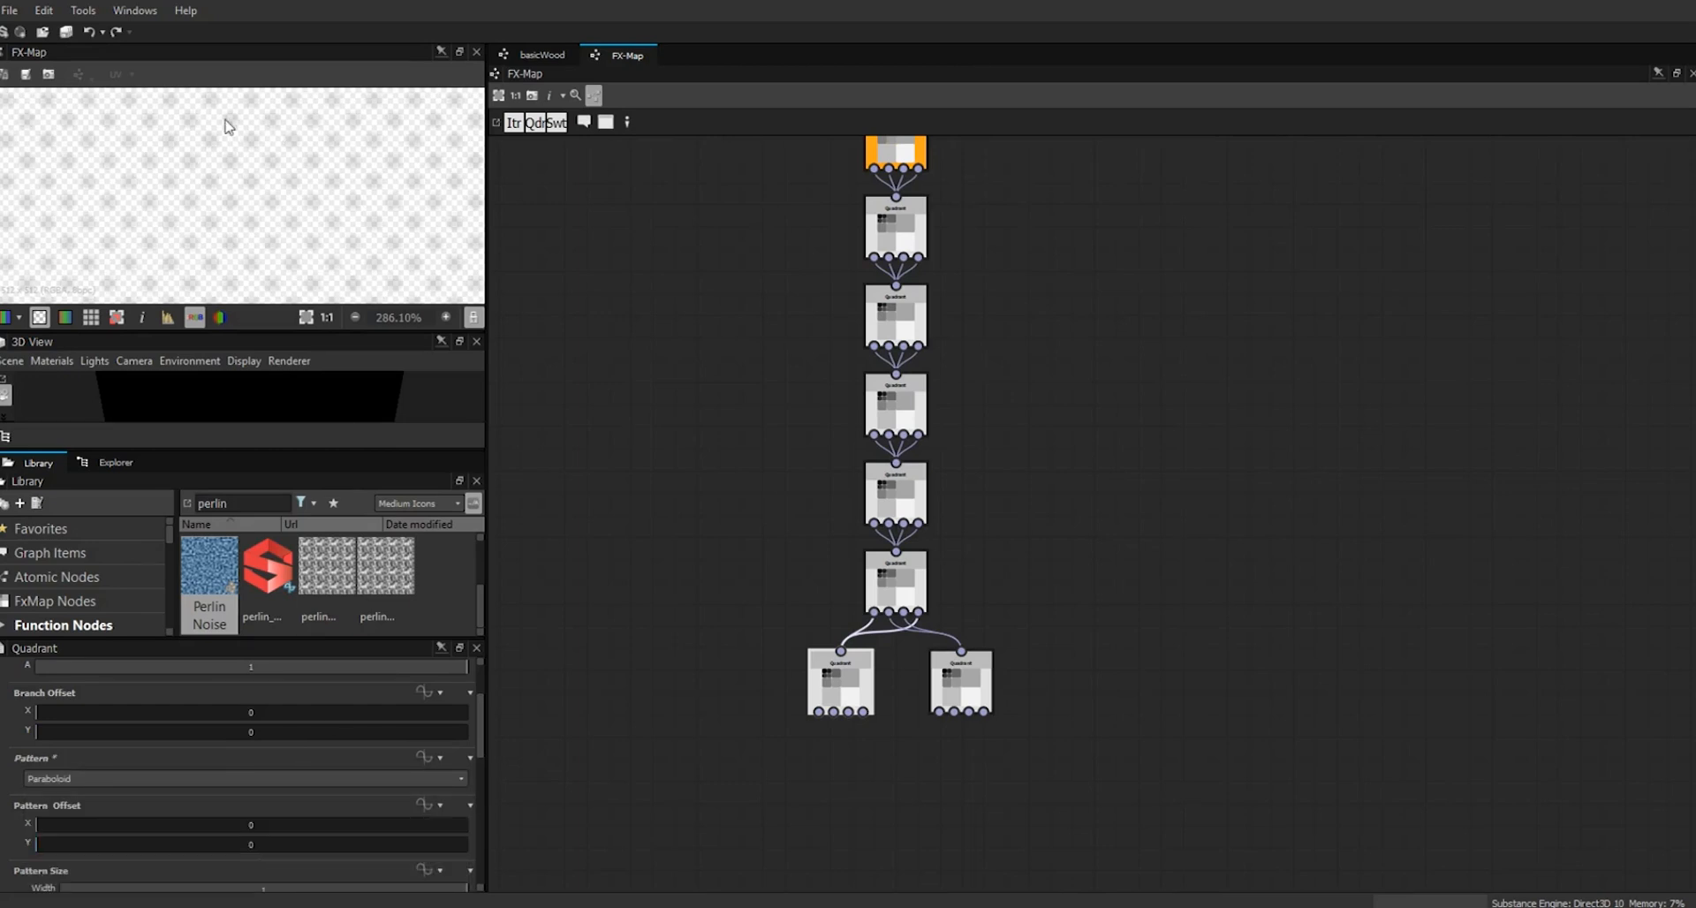
- Switch the FX-Map node's Color Mode to Grayscale in the basicWood graph
click(543, 55)
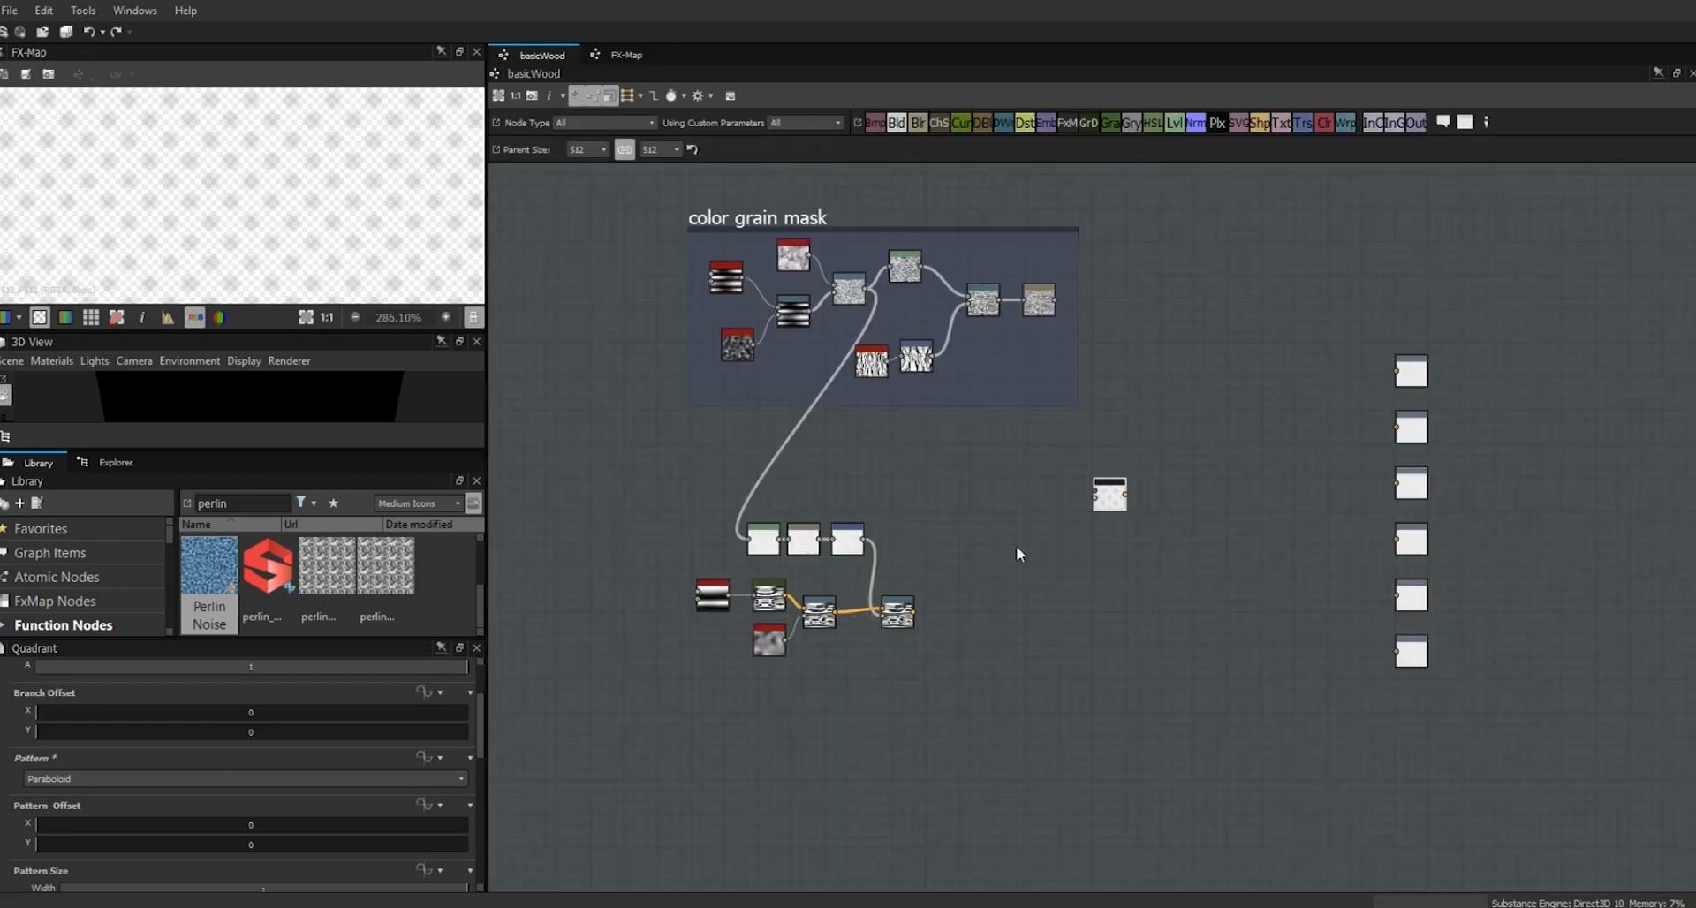
click(1110, 495)
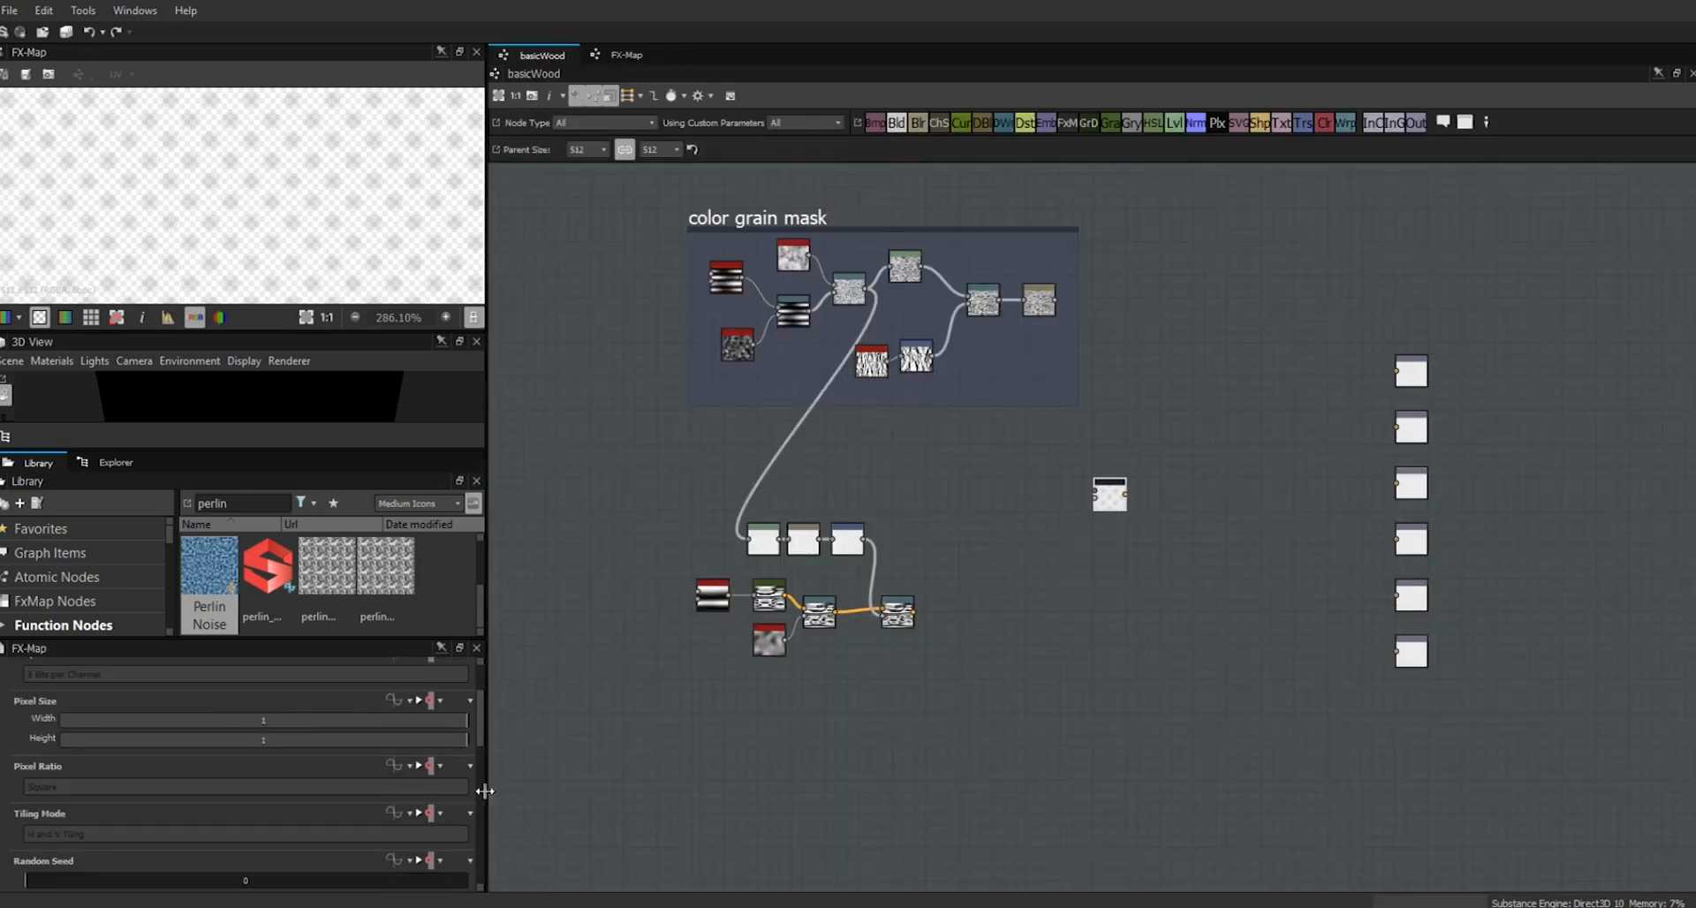
drag(479, 732, 479, 771)
click(423, 760)
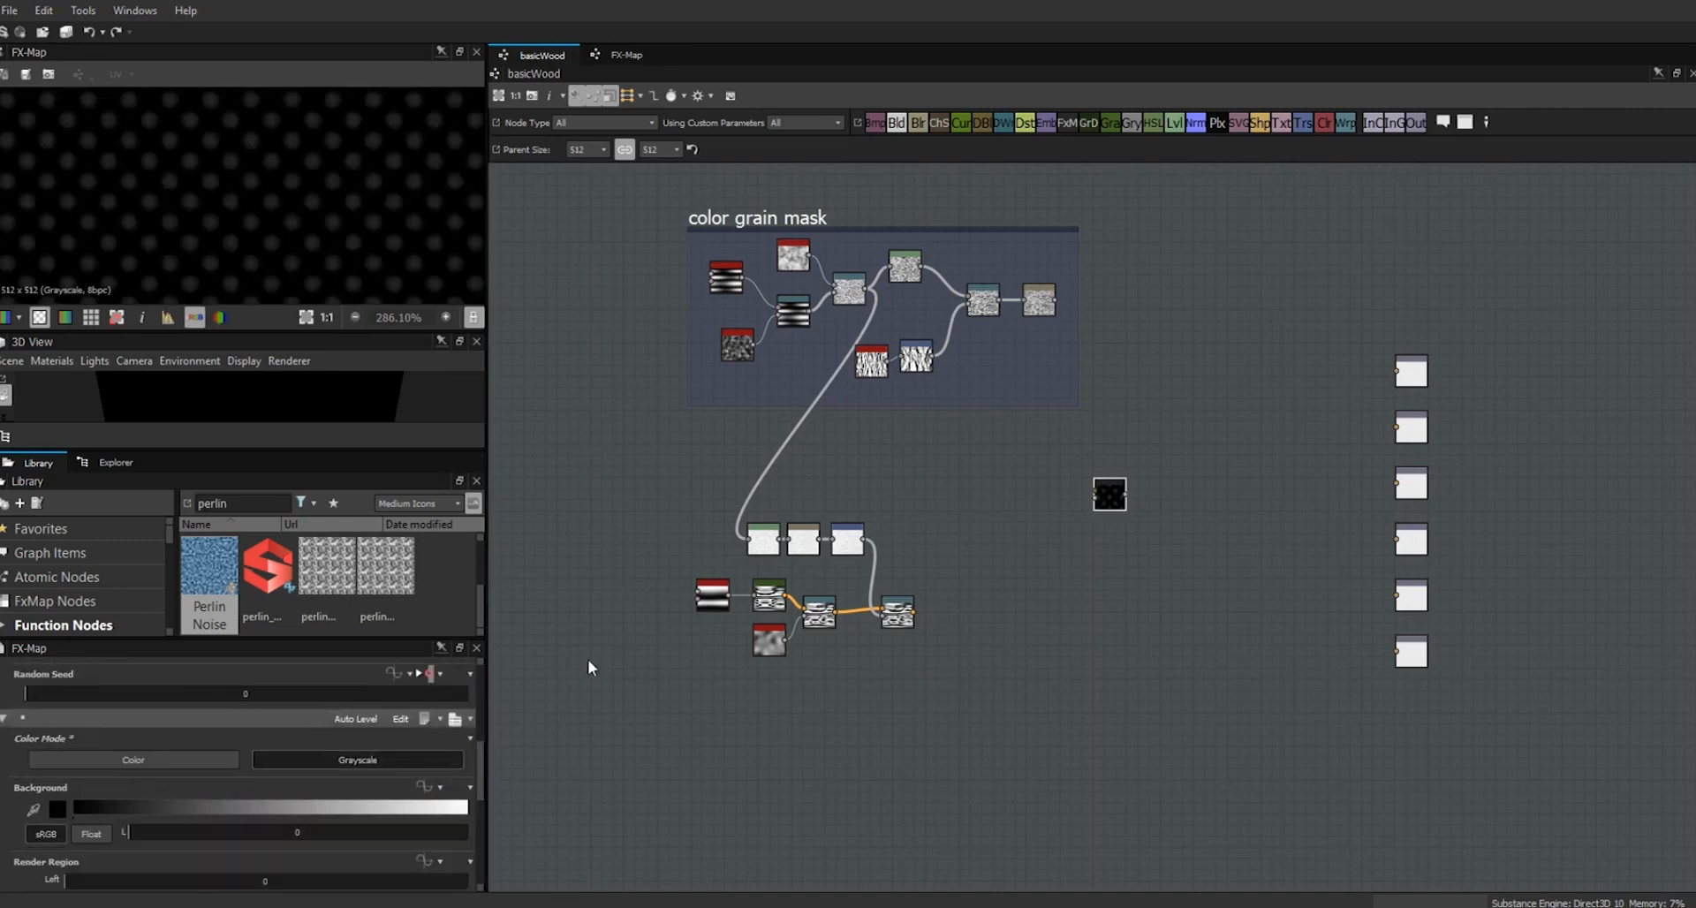
- Create an empty function for the left bottom Quadrant's Color / Luminosity and open it for editing
click(625, 56)
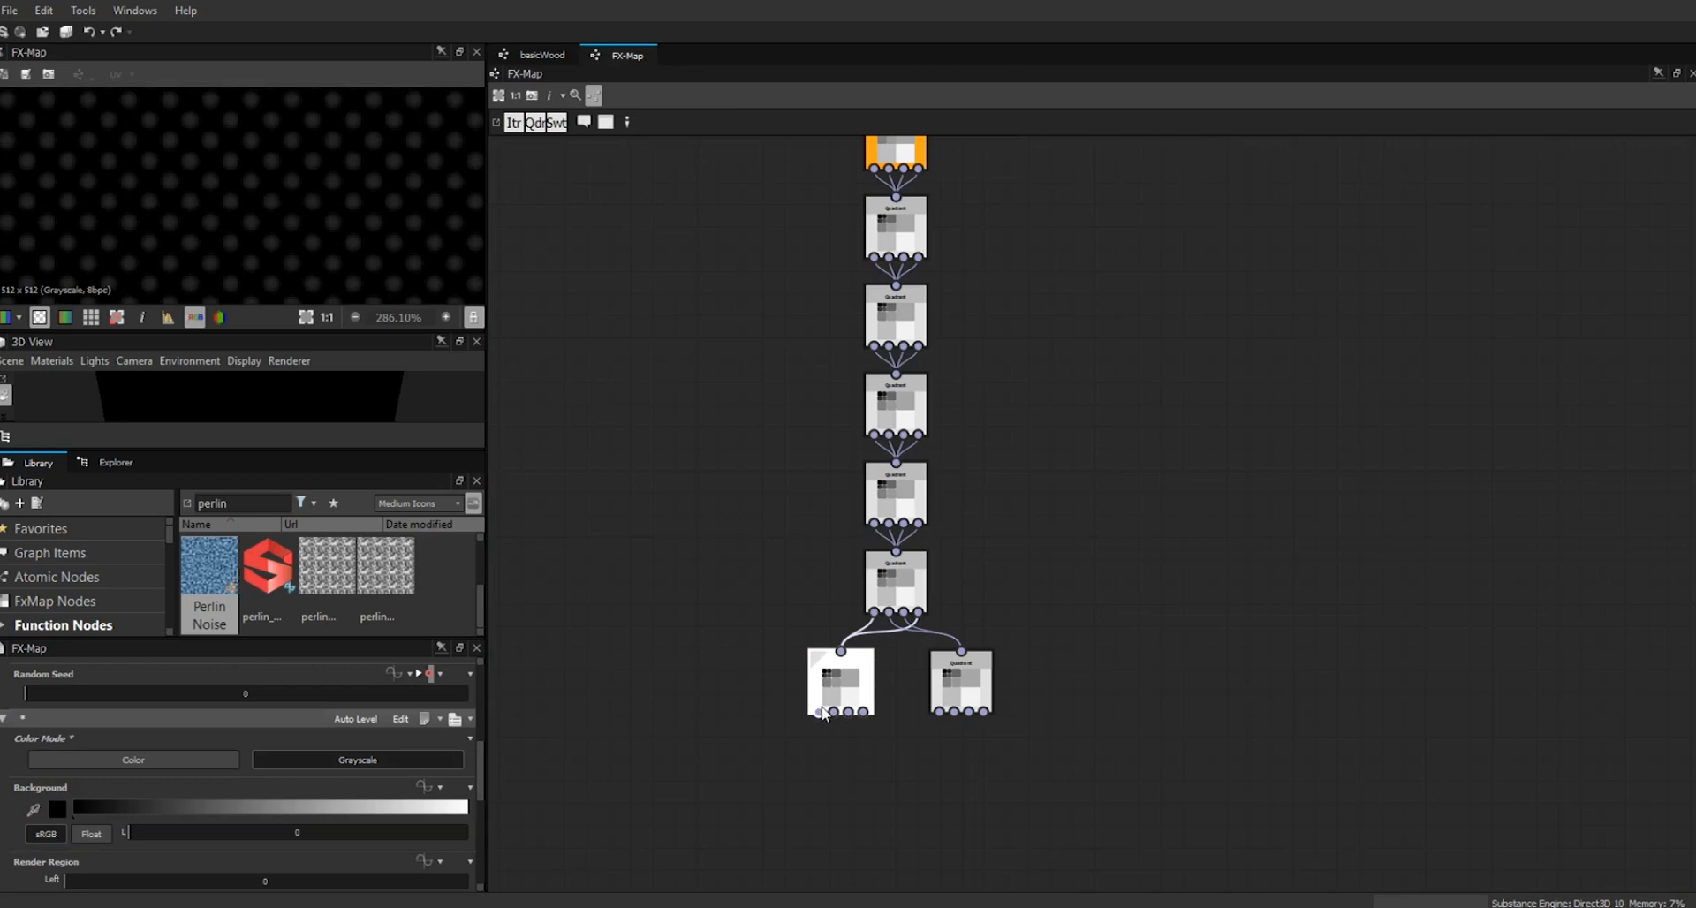
click(842, 688)
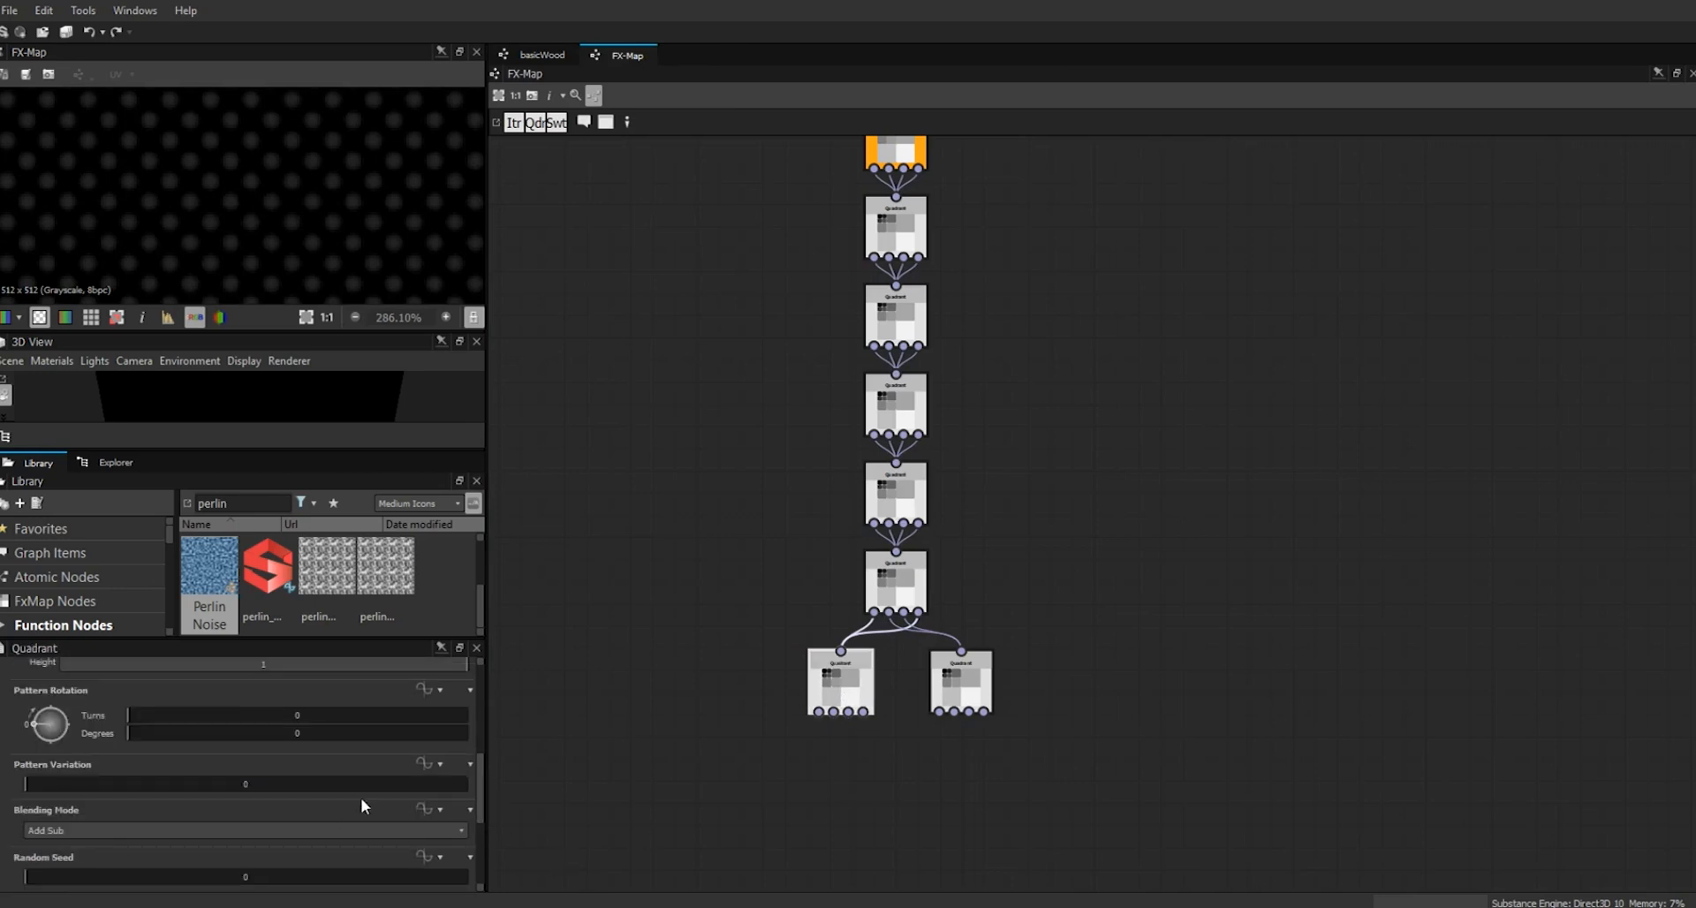
drag(482, 786, 490, 736)
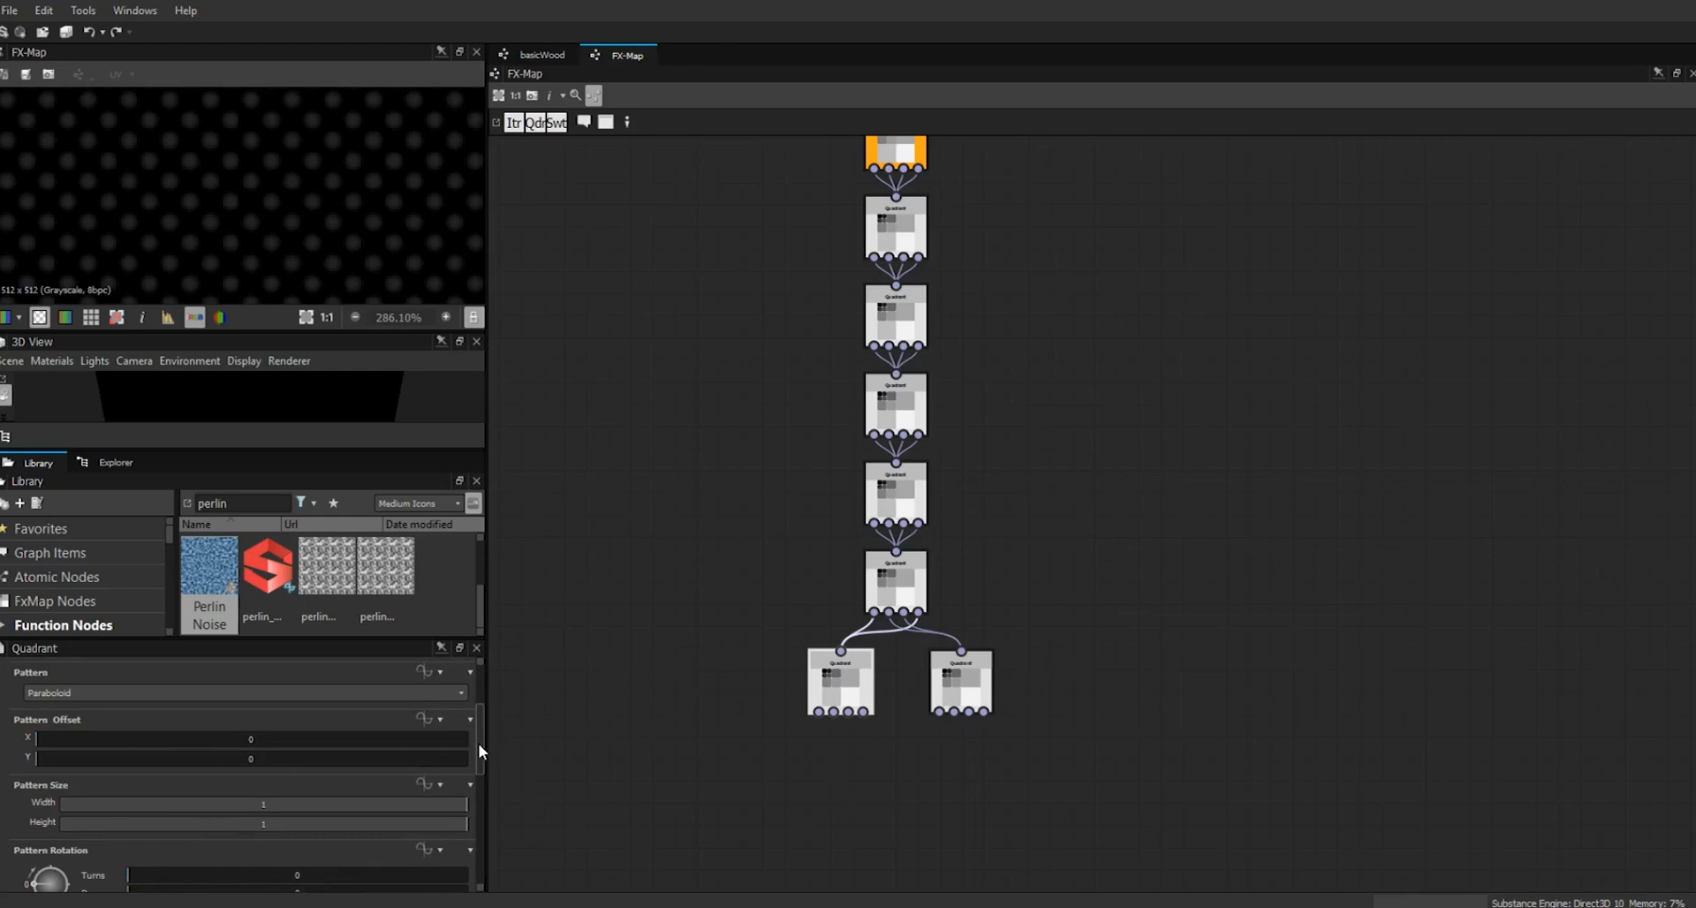
drag(479, 744, 478, 751)
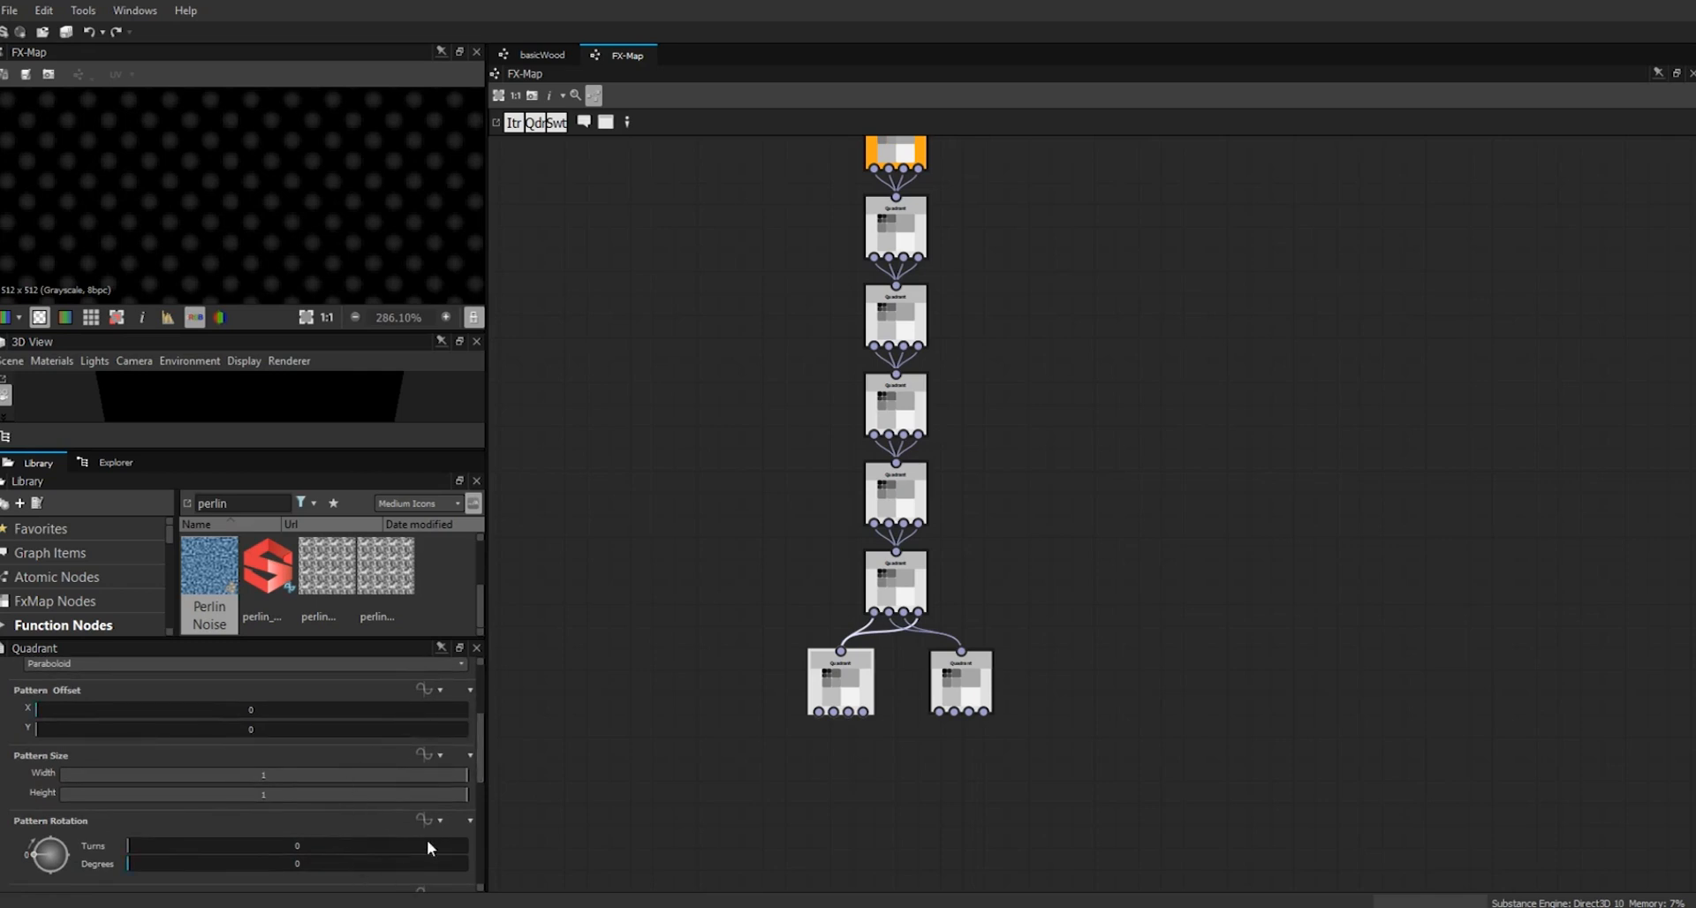
scroll(483, 760, up, 2)
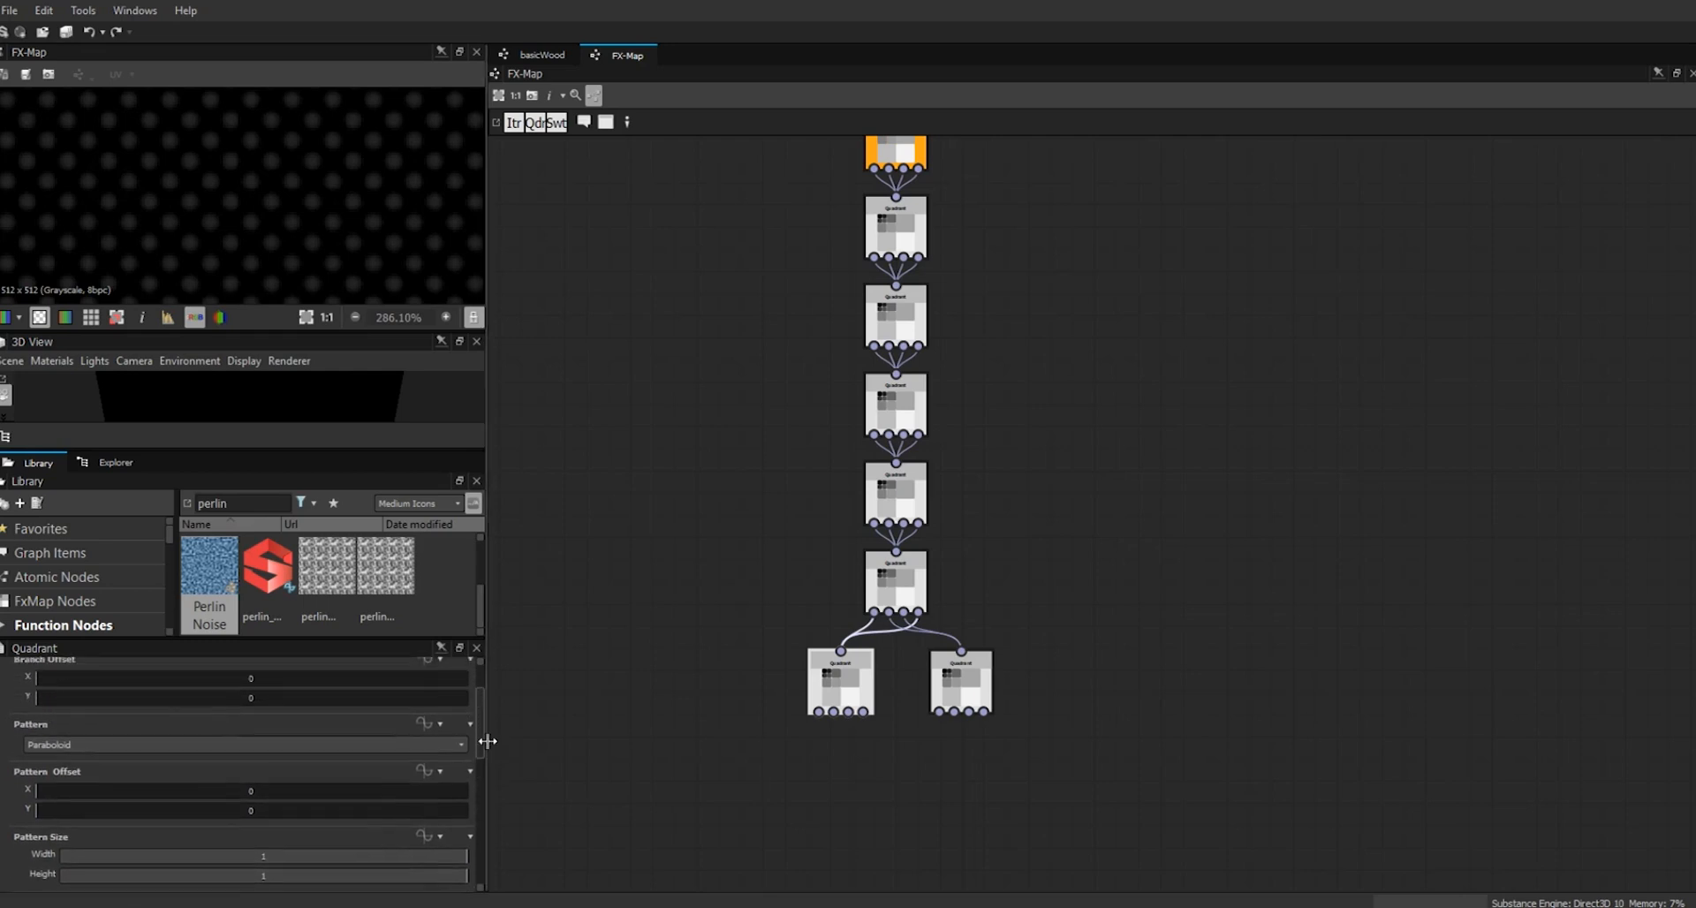
scroll(487, 741, up, 2)
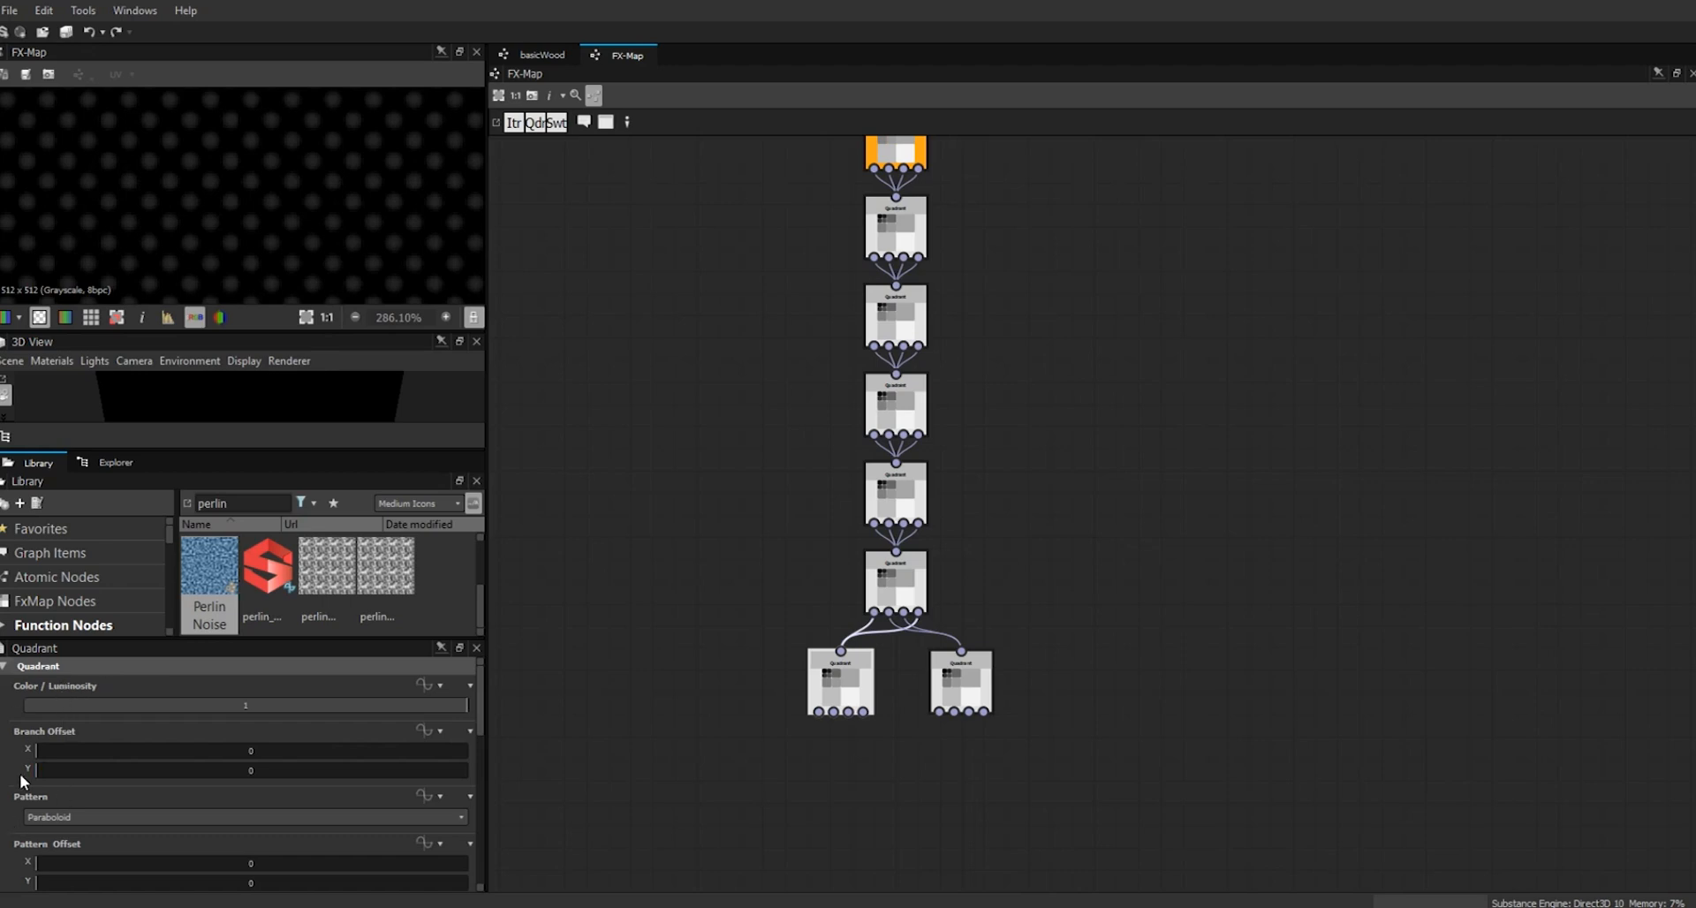
click(422, 686)
click(463, 789)
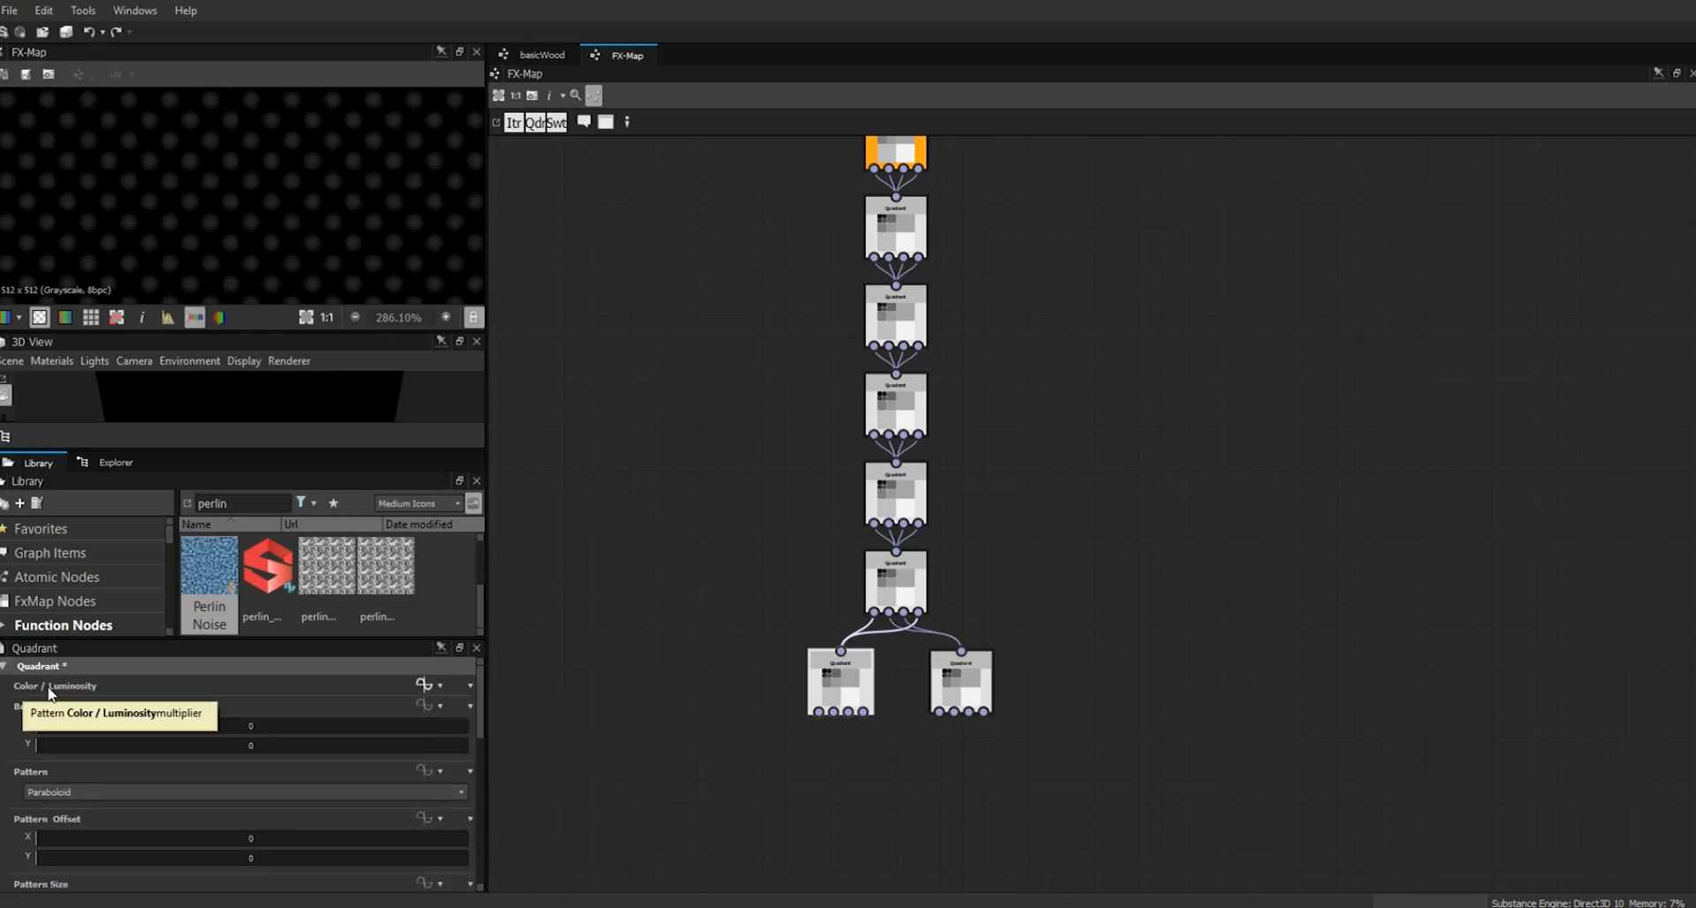
click(425, 685)
- Add a Constant Float node with a value of 1 to the Color / Luminosity function
right_click(1417, 421)
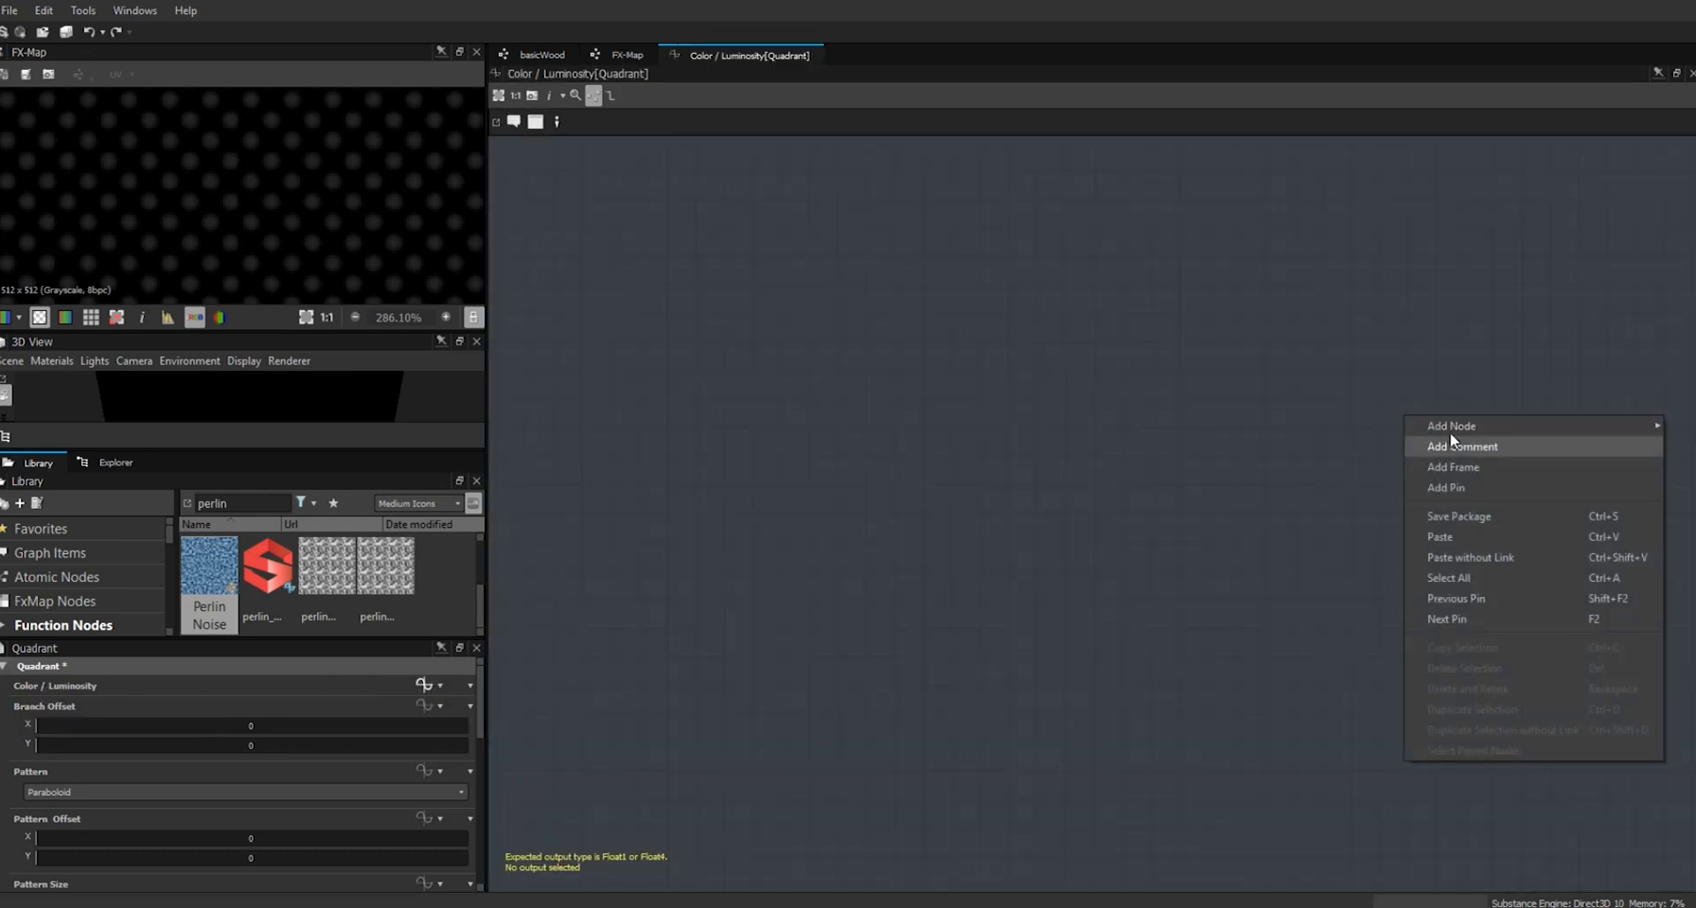
mouse_move(1450, 427)
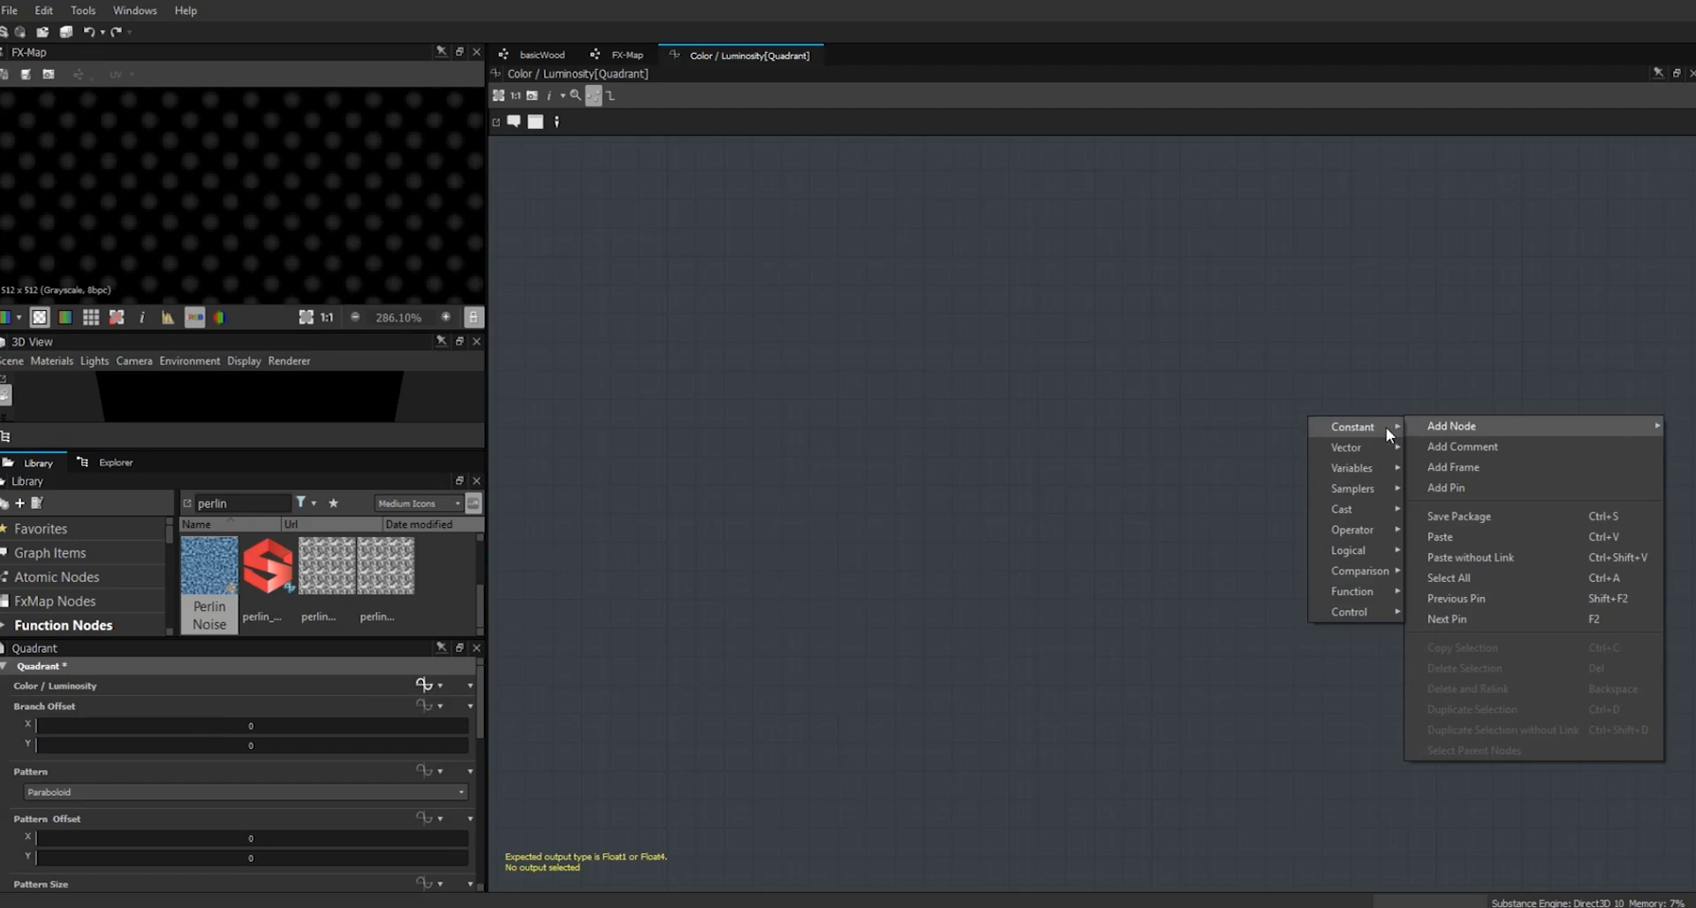
mouse_move(1348, 429)
click(1438, 426)
click(1409, 419)
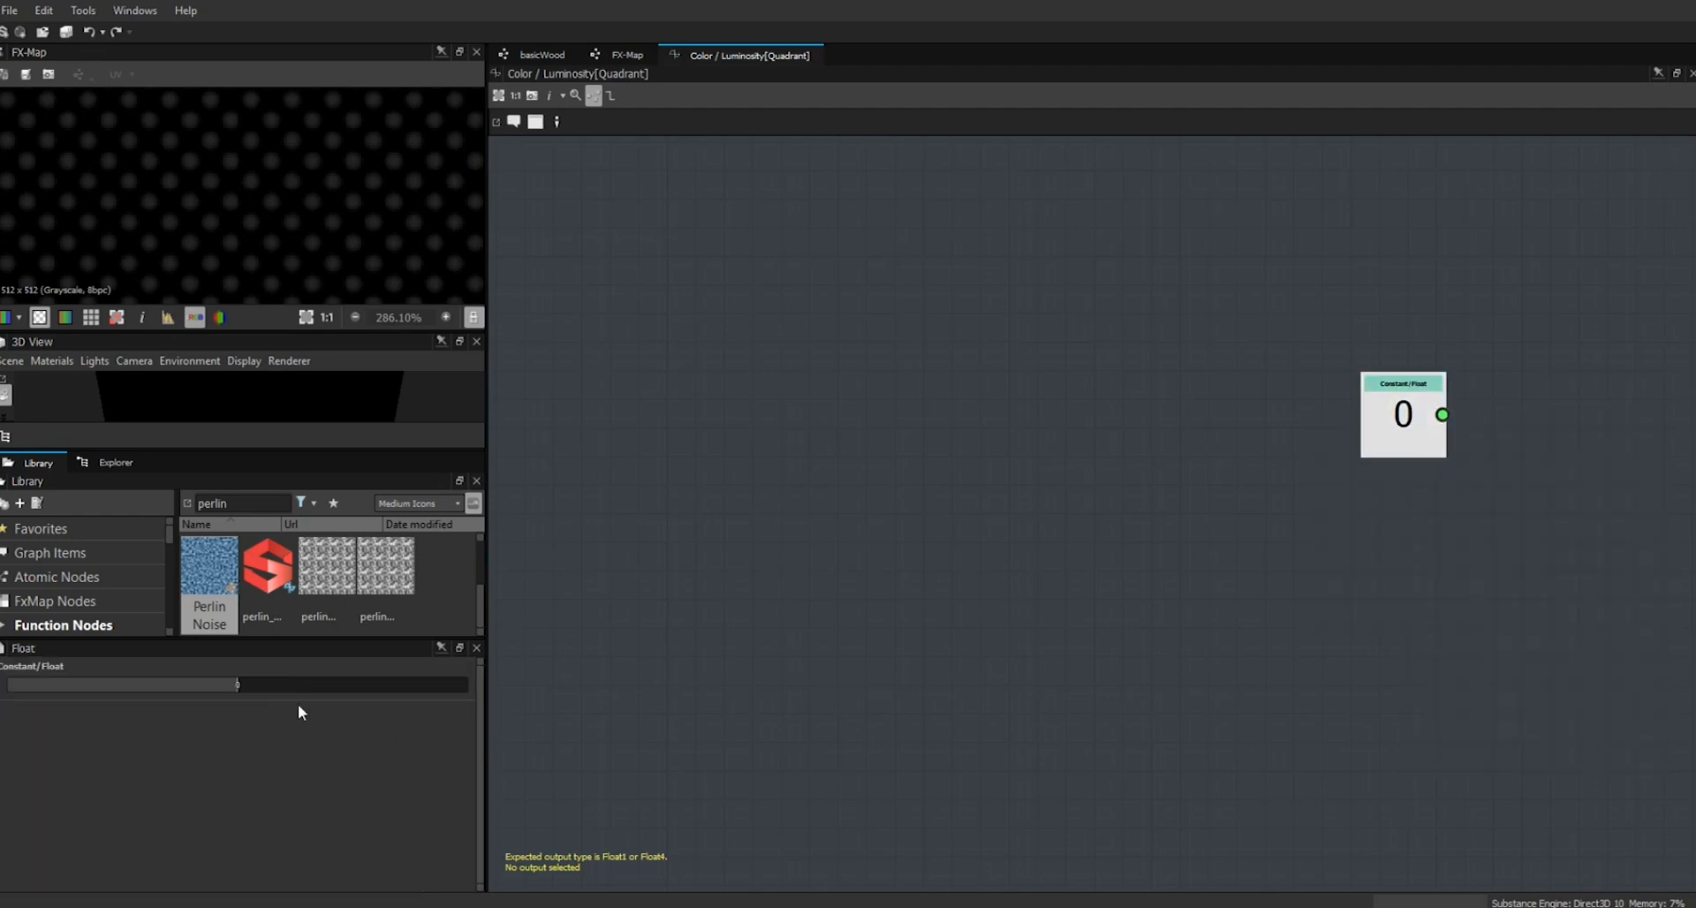
double_click(237, 682)
text(1)
click(1062, 631)
- Add a Control Sequence node above and to the right of the Float, and connect the Float to its second input
drag(1376, 443, 1138, 701)
right_click(1296, 477)
mouse_move(1385, 486)
mouse_move(1617, 669)
click(1502, 676)
drag(1299, 477, 1343, 529)
drag(1205, 672, 1266, 687)
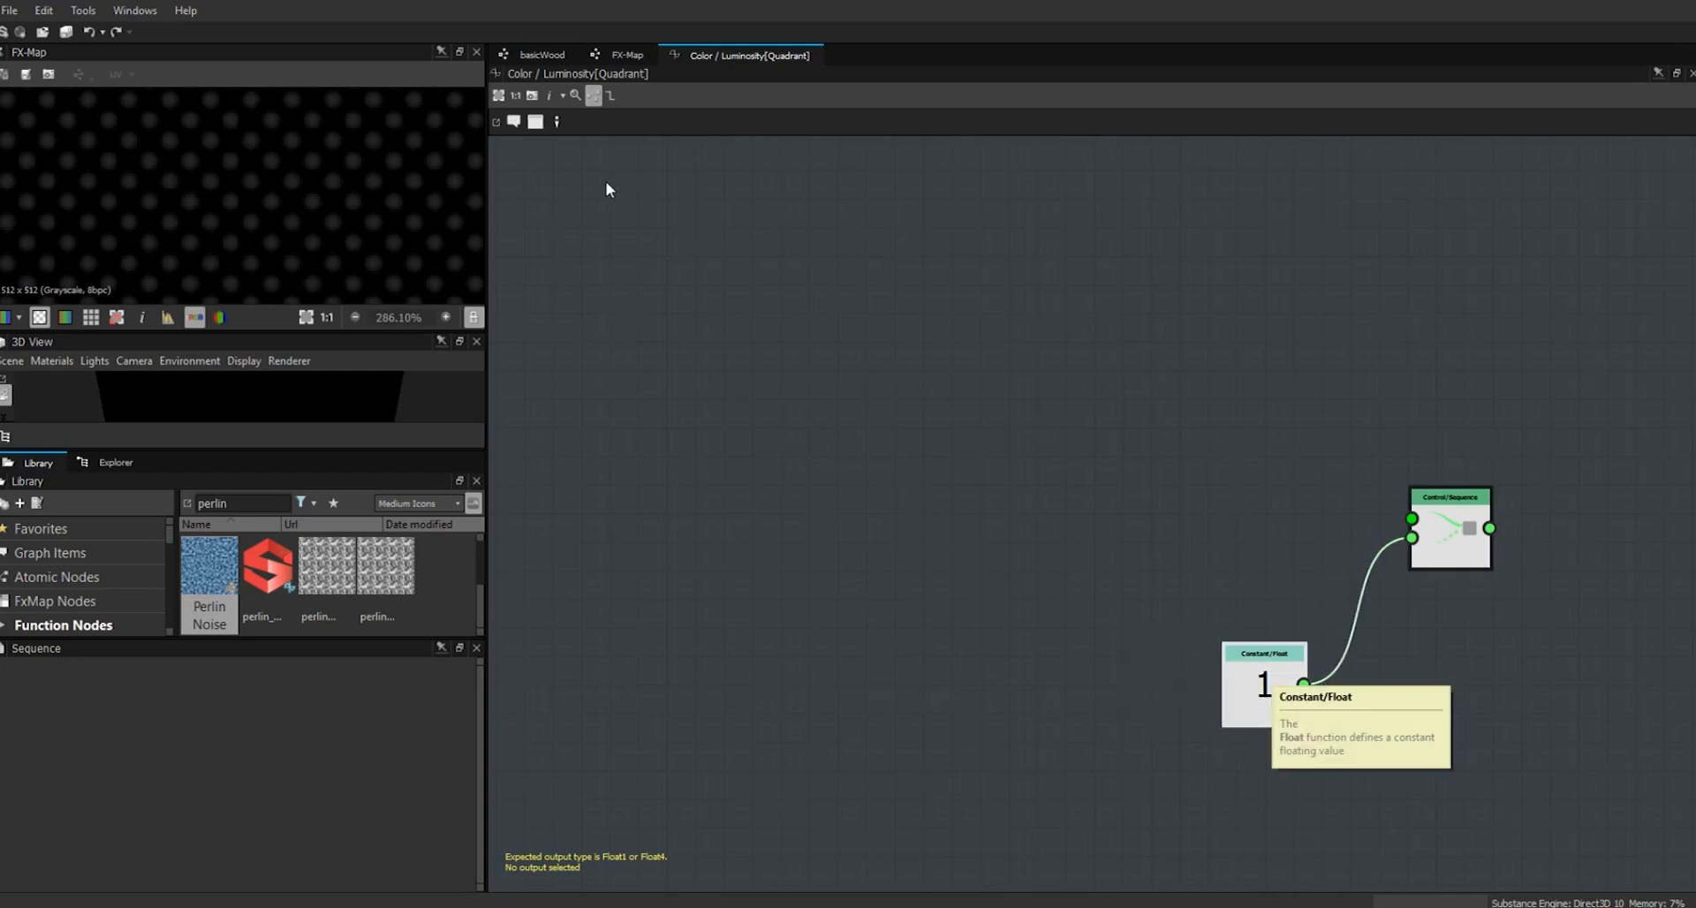
- Review the left bottom Quadrant's parameters in the FX-Map and return to its Color / Luminosity function
click(628, 55)
click(846, 689)
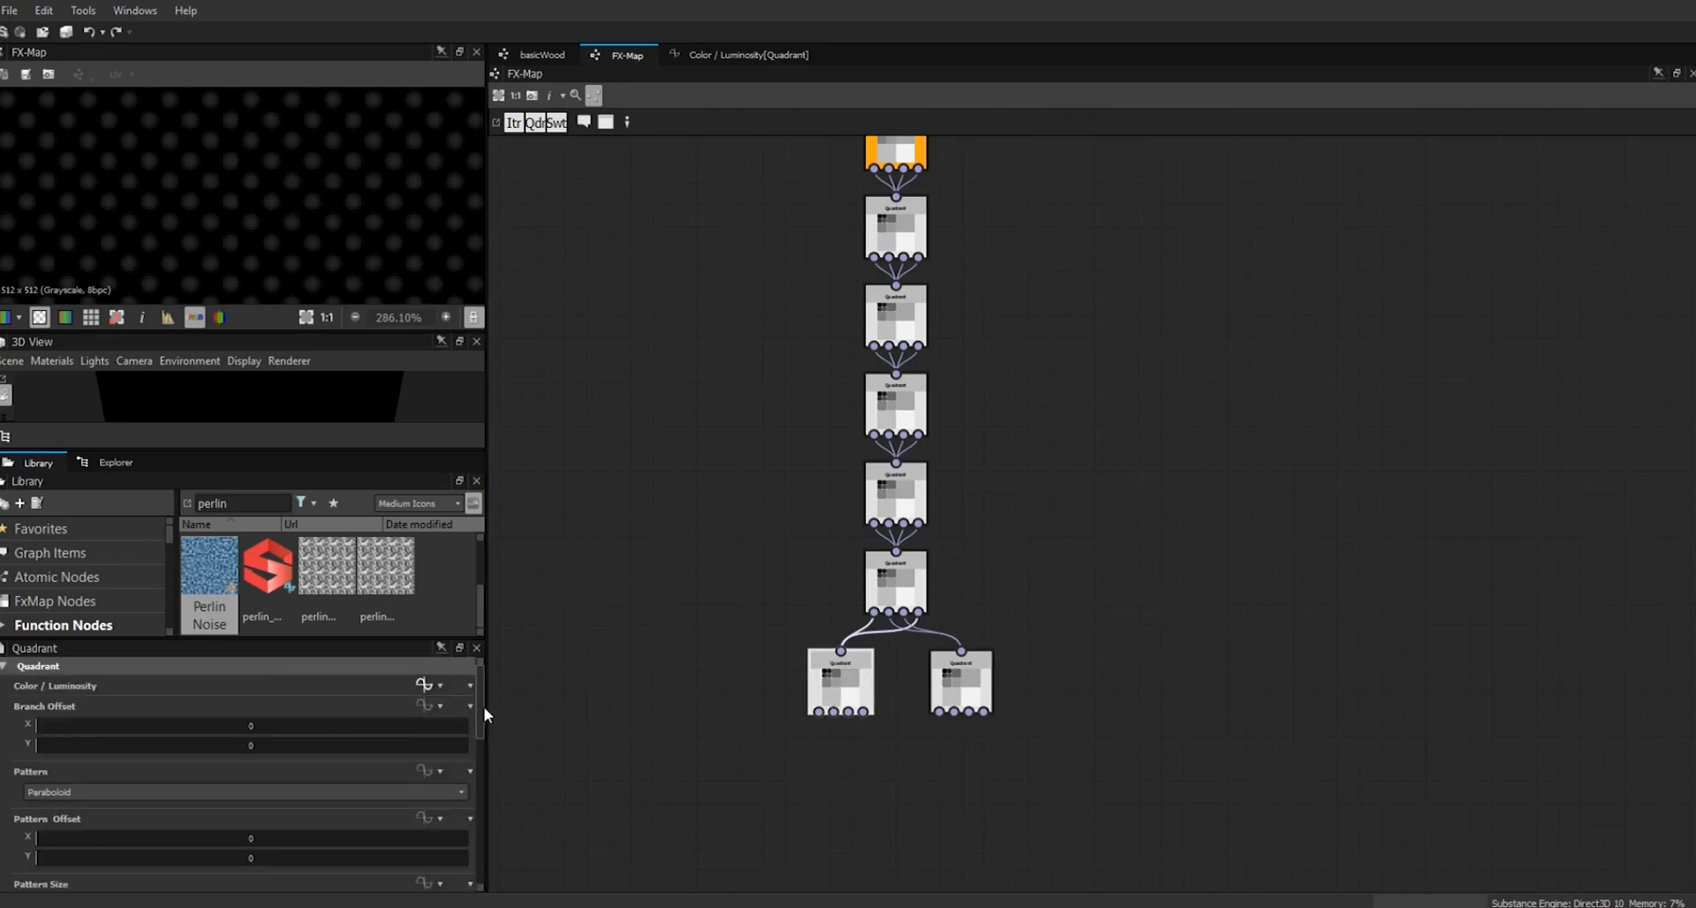
drag(484, 707, 496, 767)
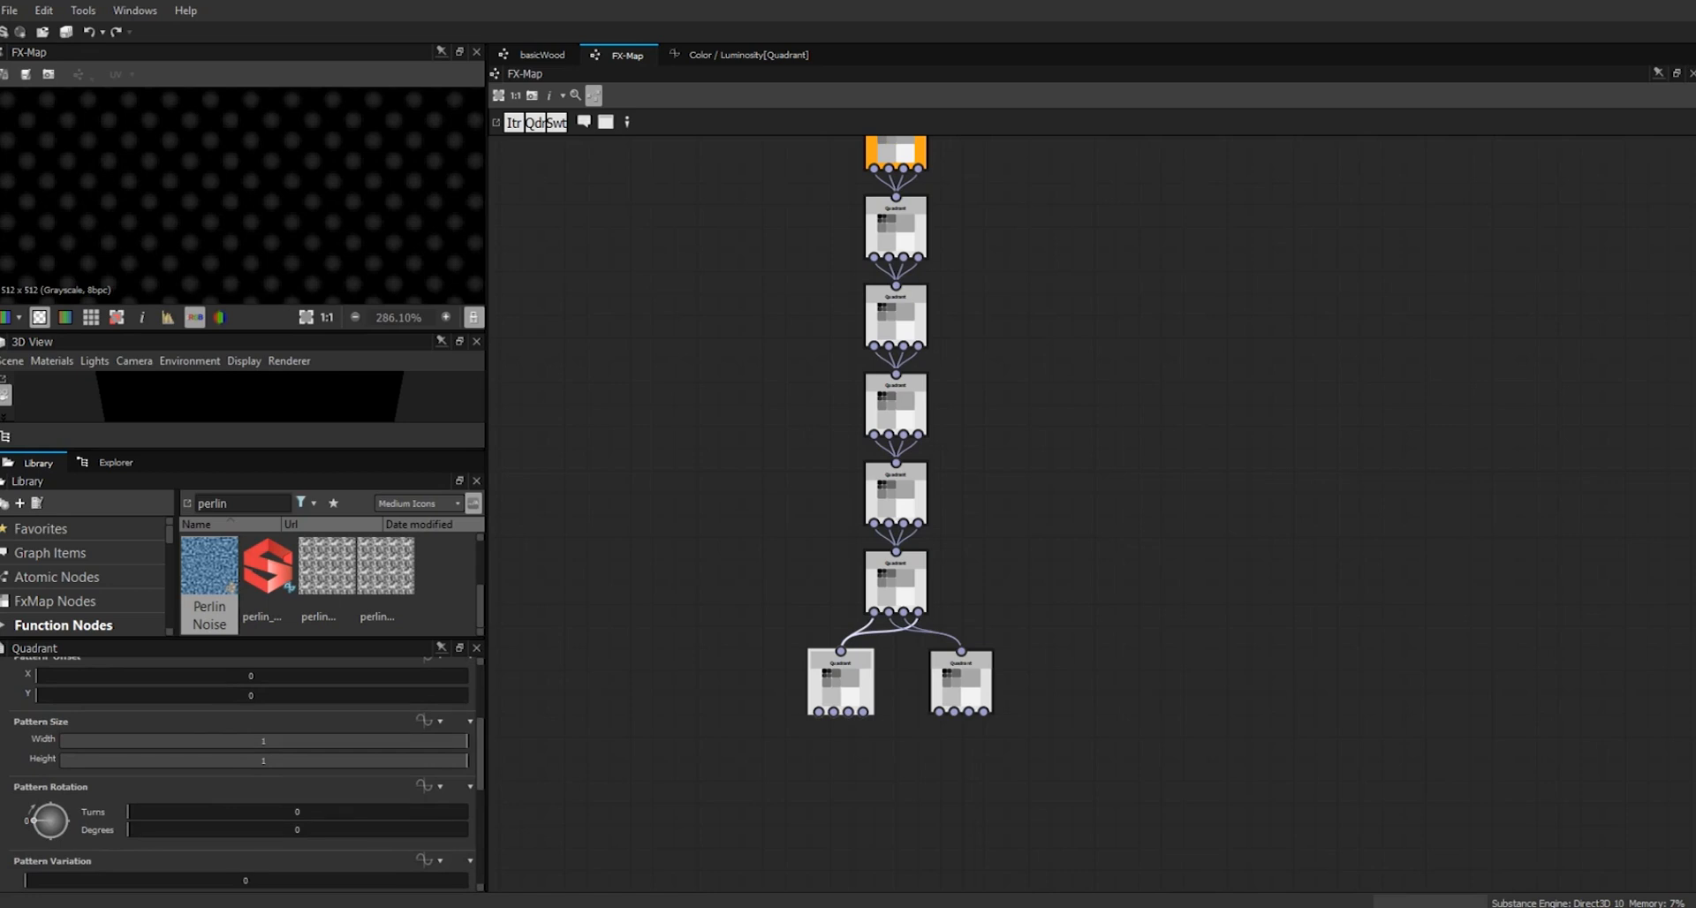
drag(482, 754, 485, 746)
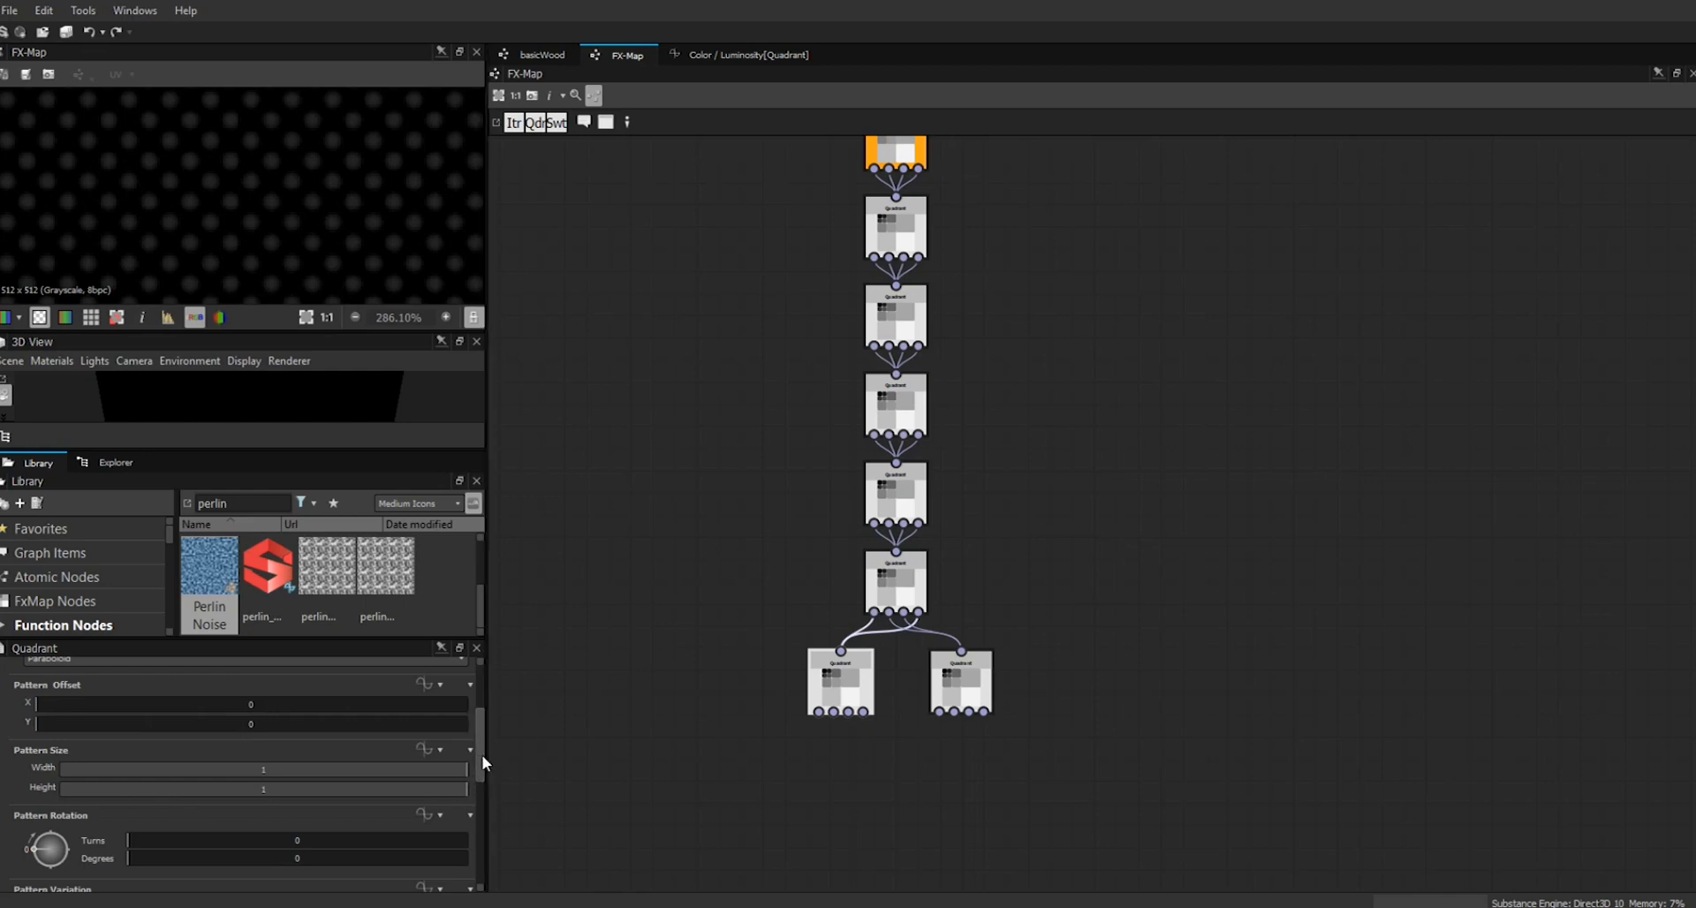
drag(480, 754, 491, 709)
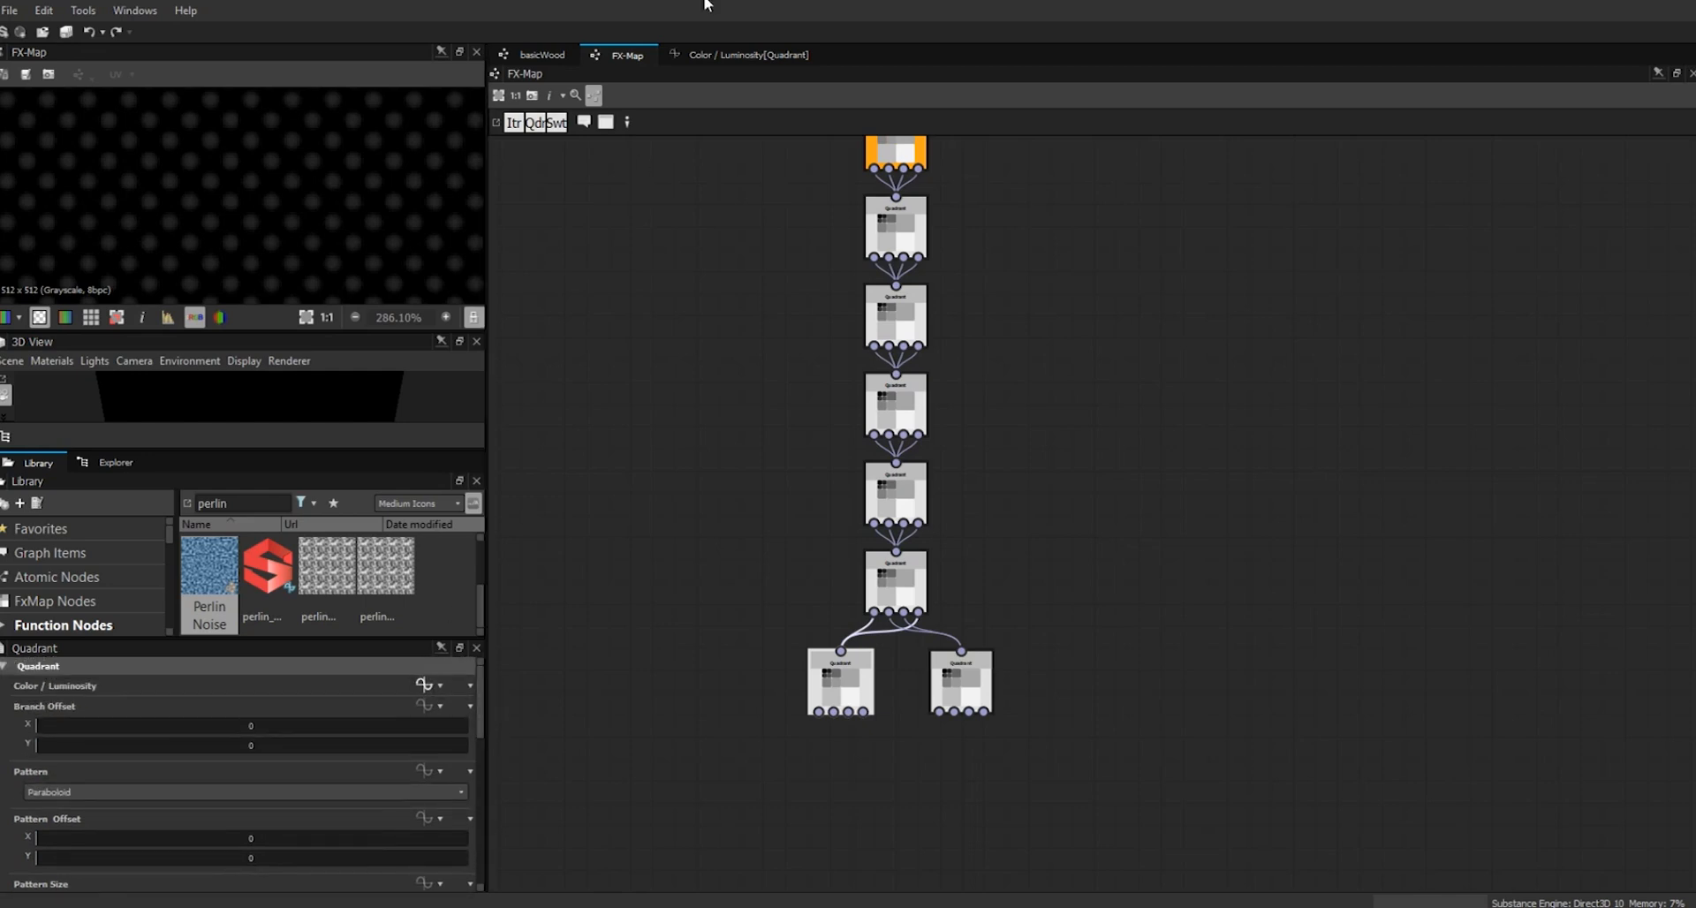
click(724, 53)
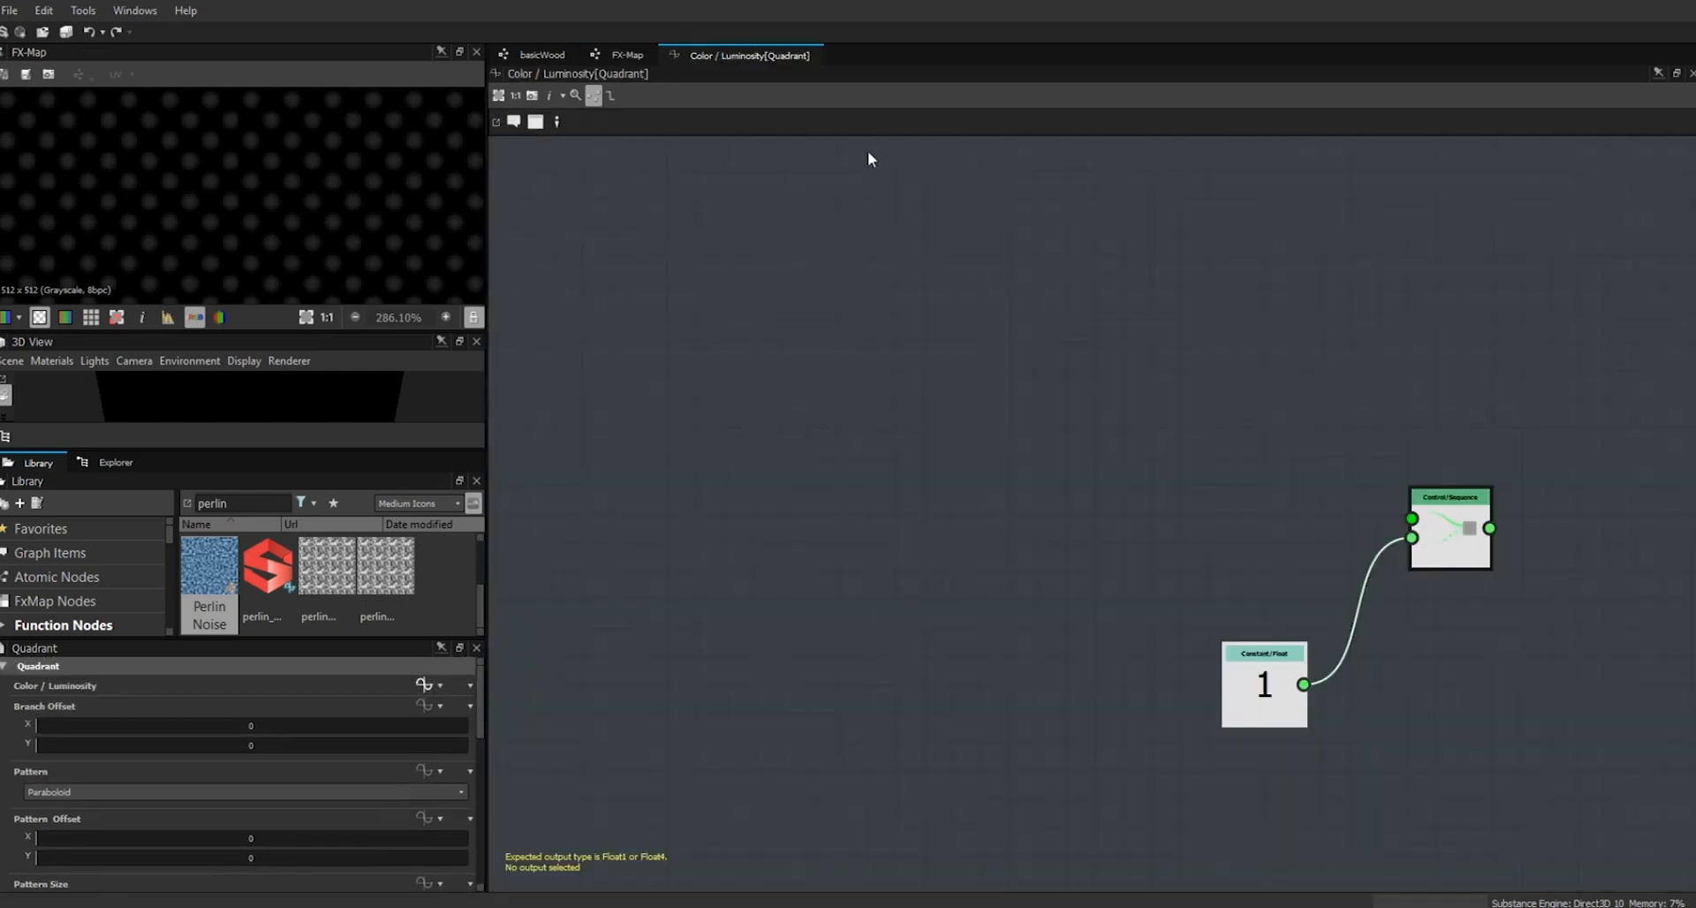
- Add a second Constant Float with a value of 1 well away from the Sequence, and move the existing Float closer to the Sequence
right_click(772, 298)
mouse_move(802, 303)
mouse_move(1100, 306)
click(1159, 310)
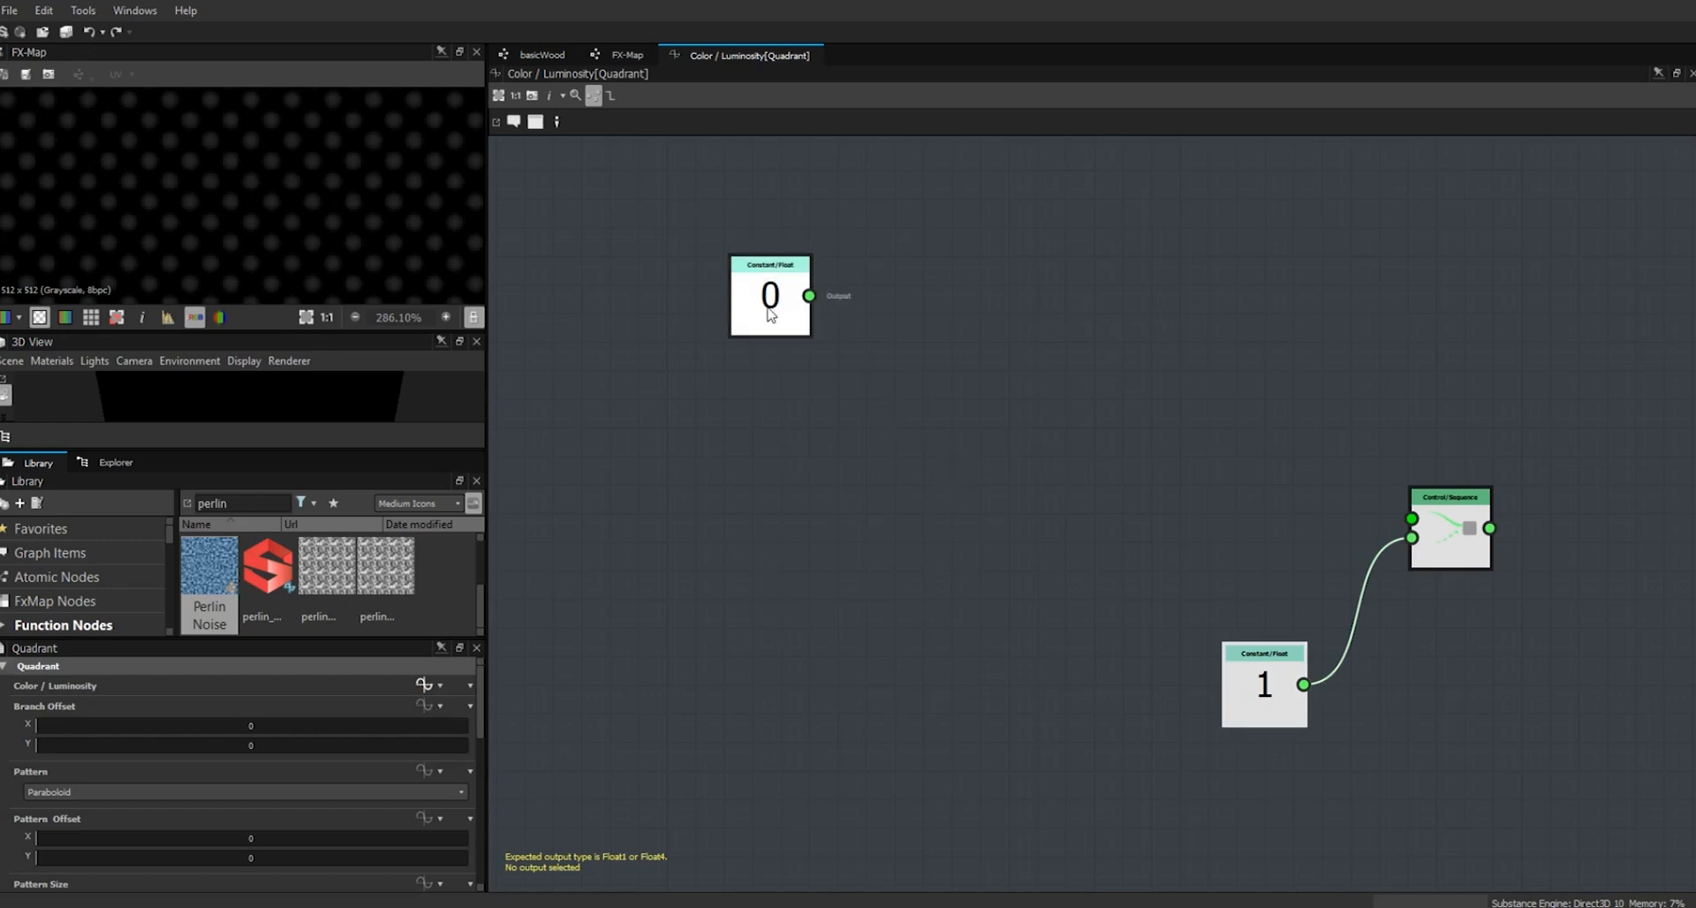
drag(1281, 697, 1367, 655)
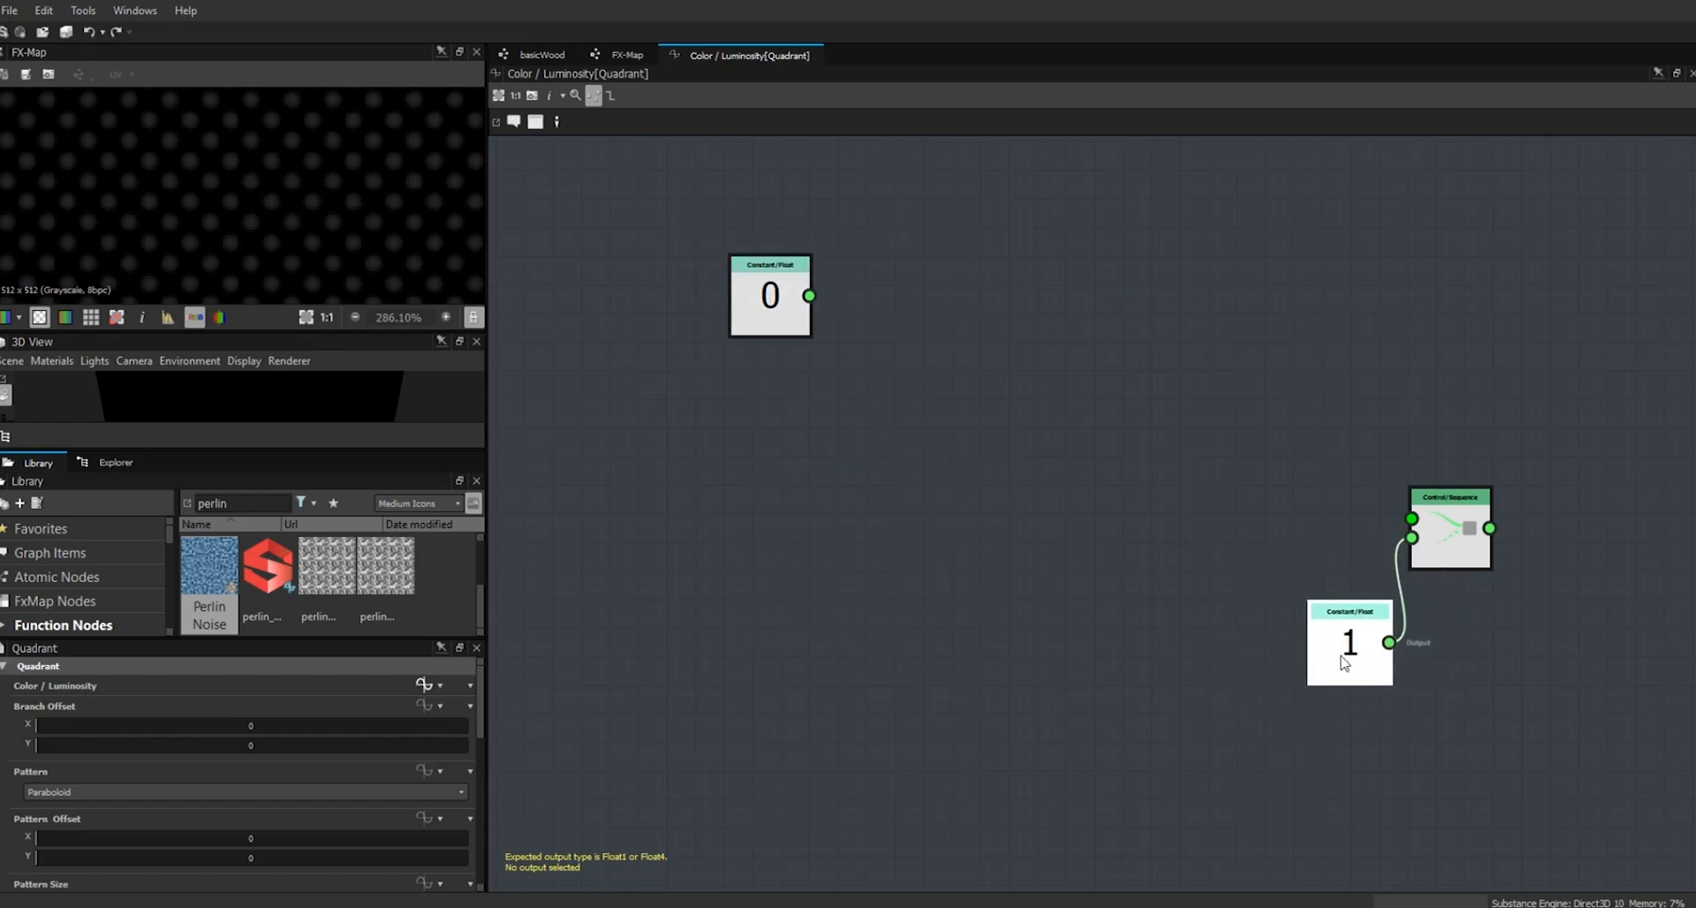
click(767, 307)
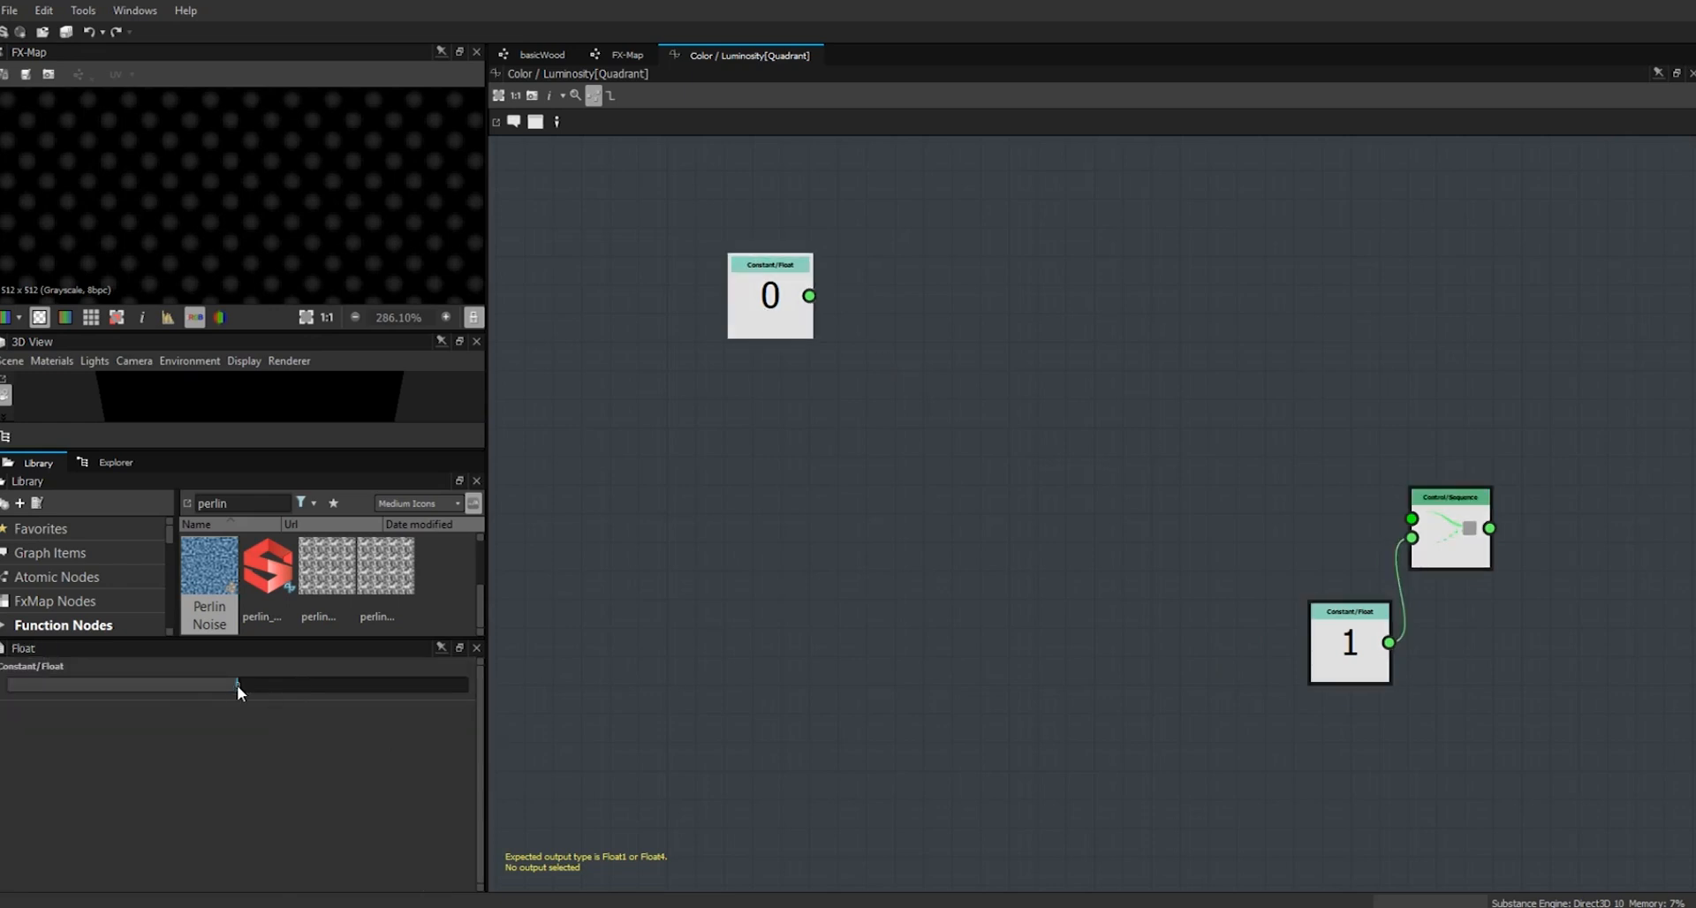
drag(239, 689, 967, 580)
- Add two Random function nodes stacked beside the new Constant Float and connect the Float to both of their inputs
right_click(876, 277)
mouse_move(972, 282)
mouse_move(1175, 446)
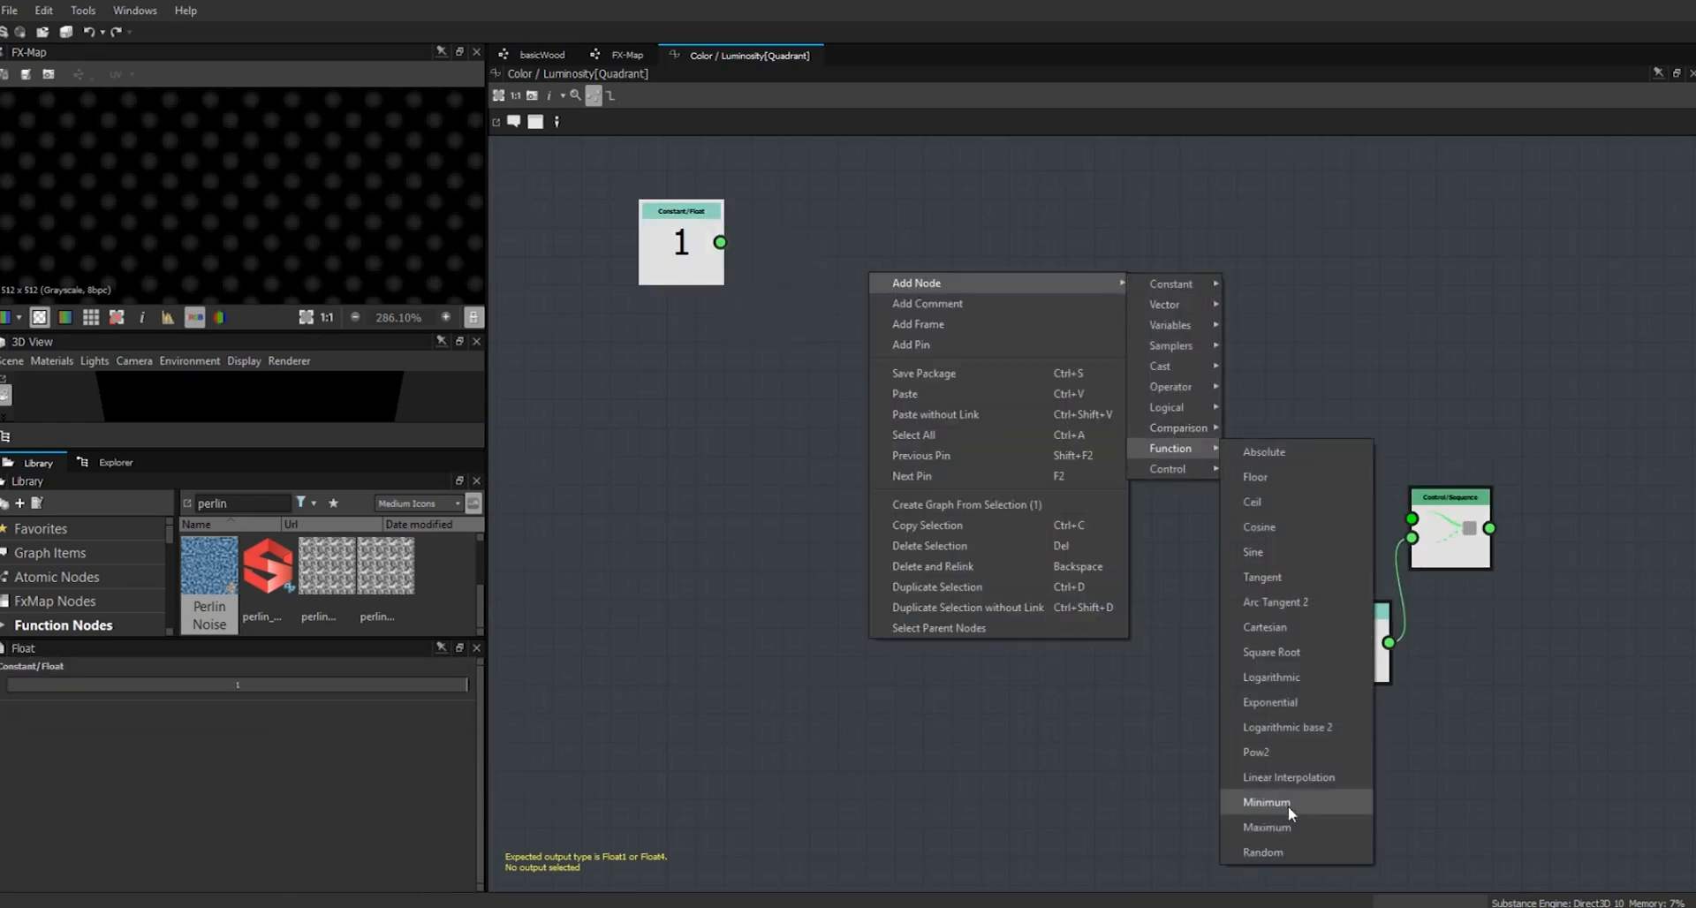
click(1281, 854)
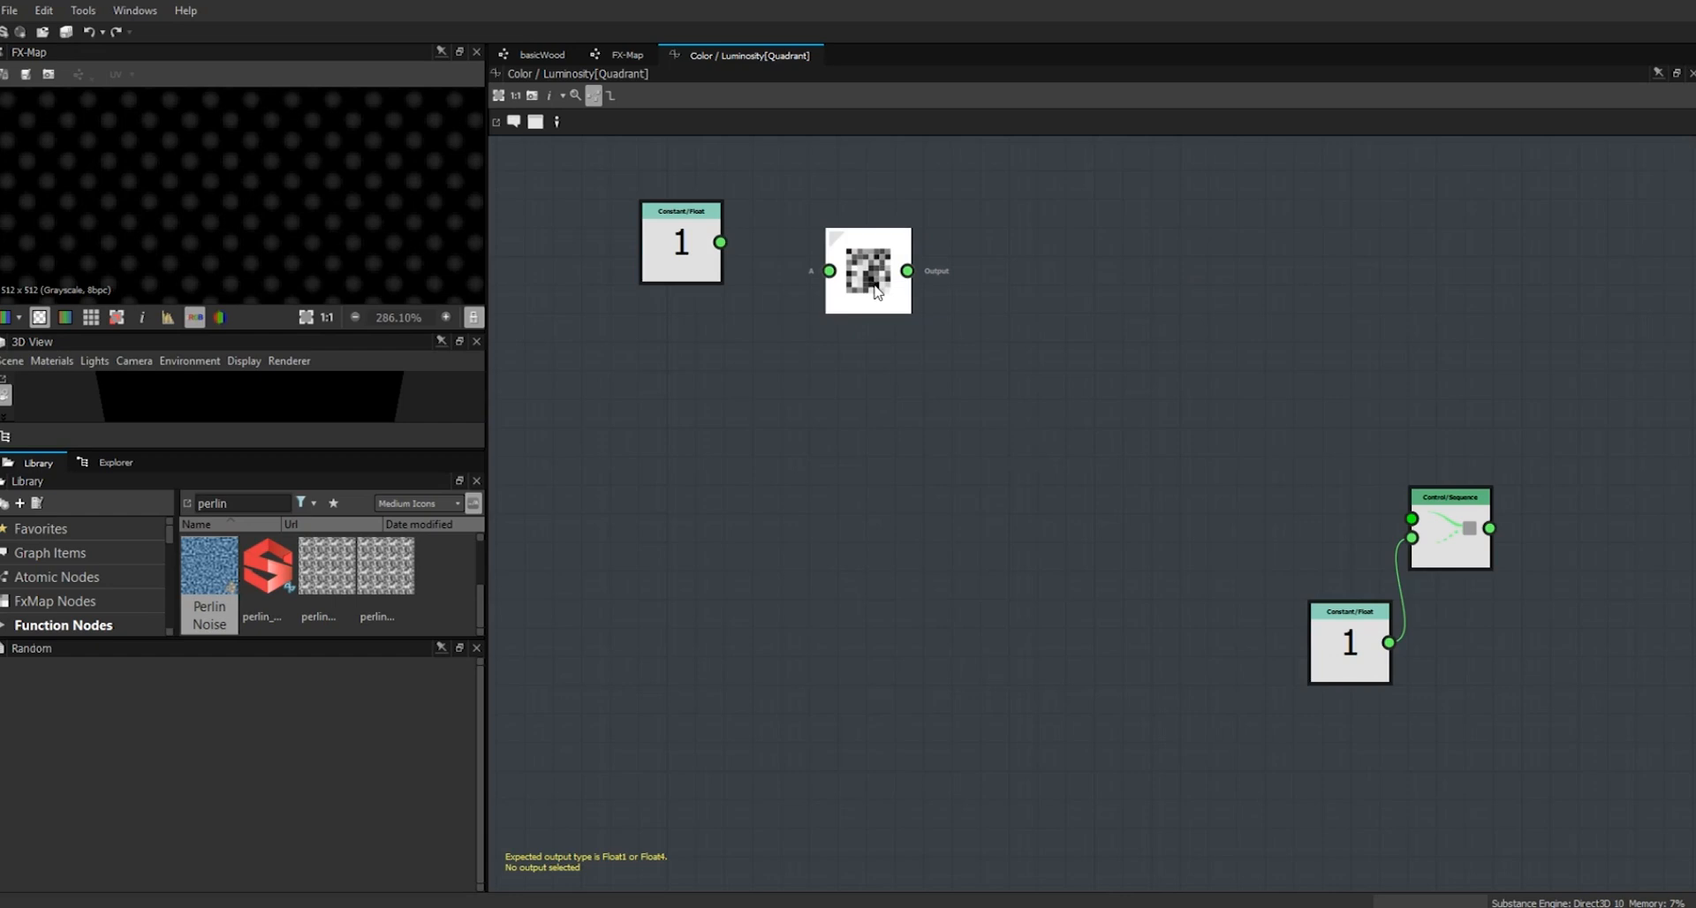
key(ctrl+d)
drag(1115, 521, 903, 394)
drag(884, 278, 896, 194)
drag(710, 256, 708, 301)
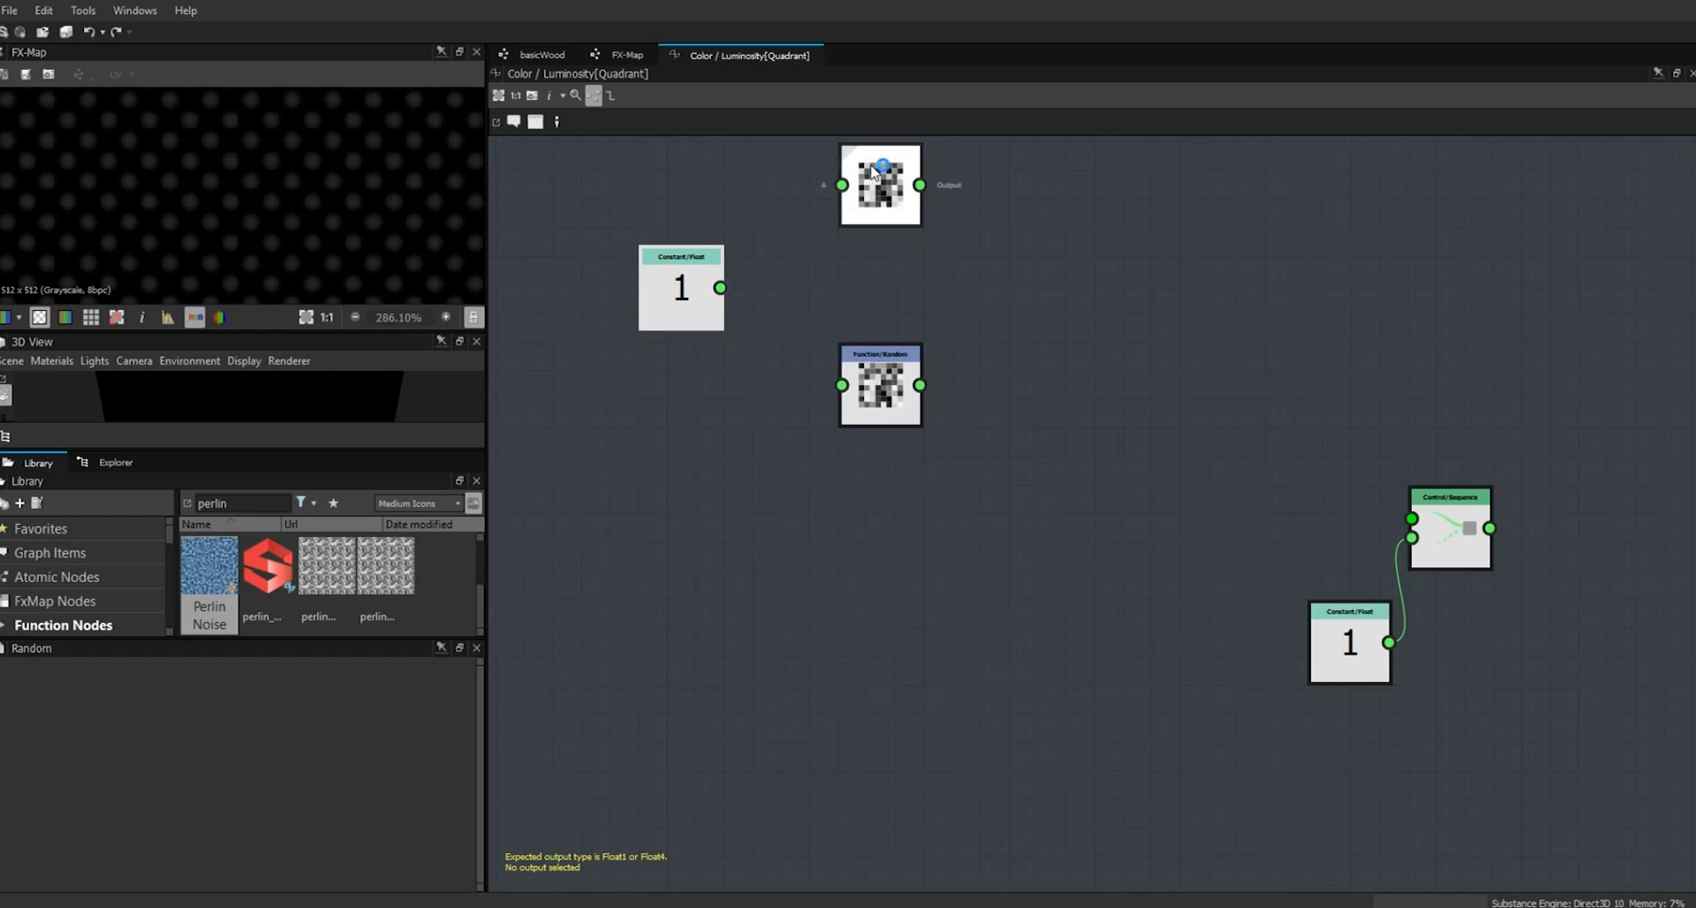
drag(842, 184, 842, 385)
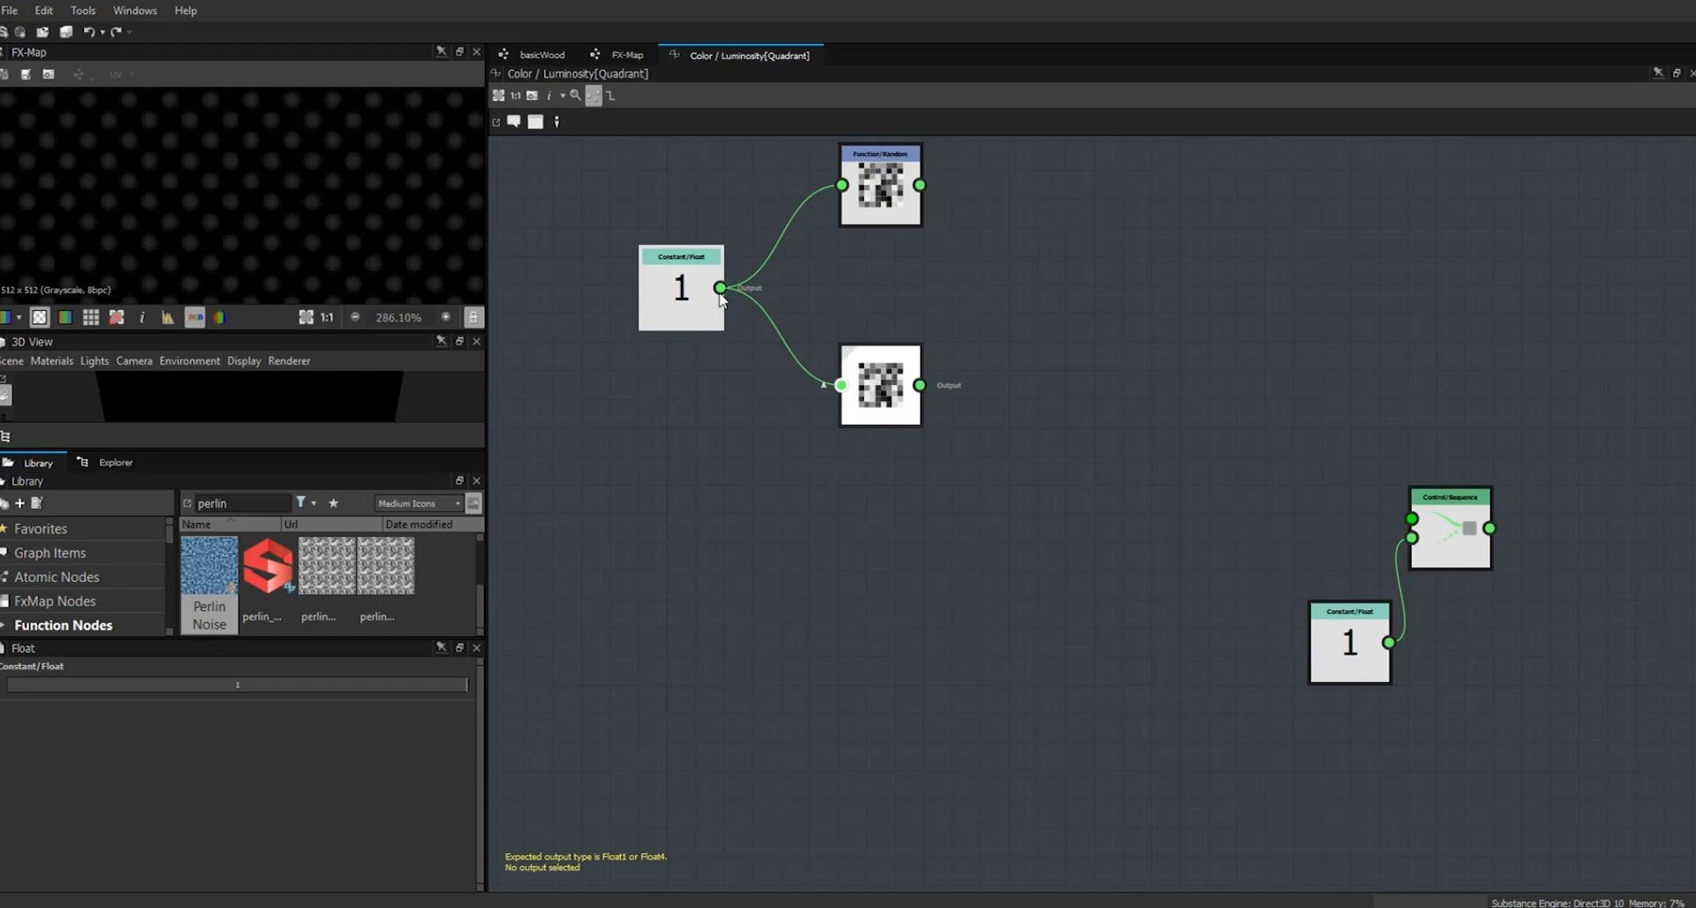
click(886, 382)
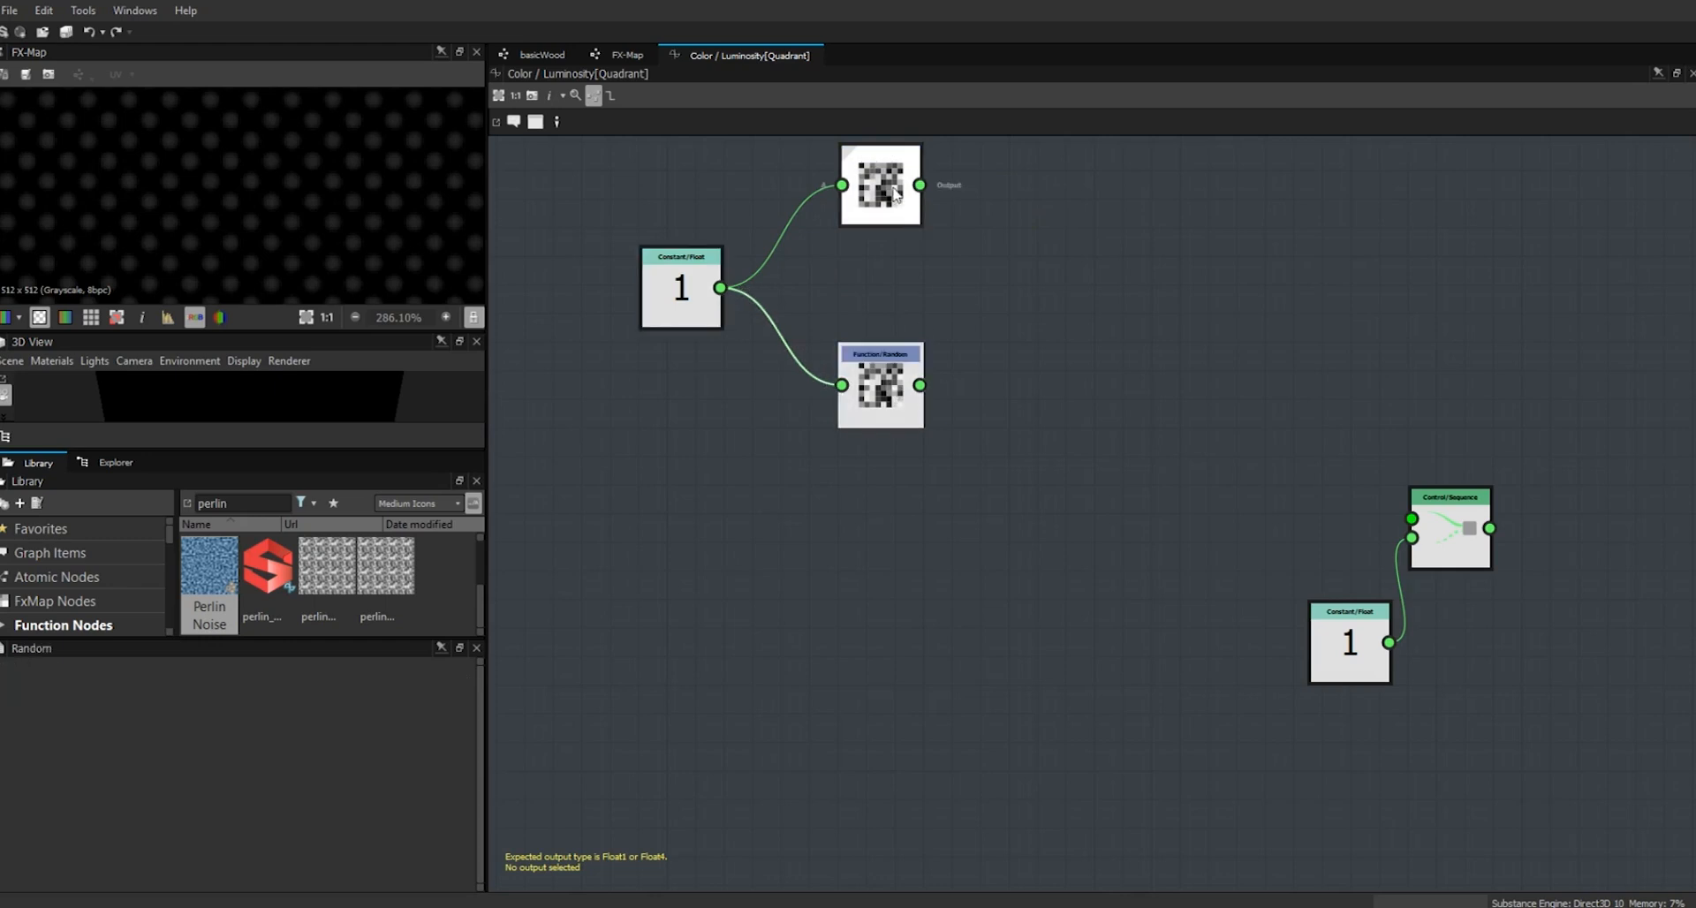
drag(895, 198, 895, 201)
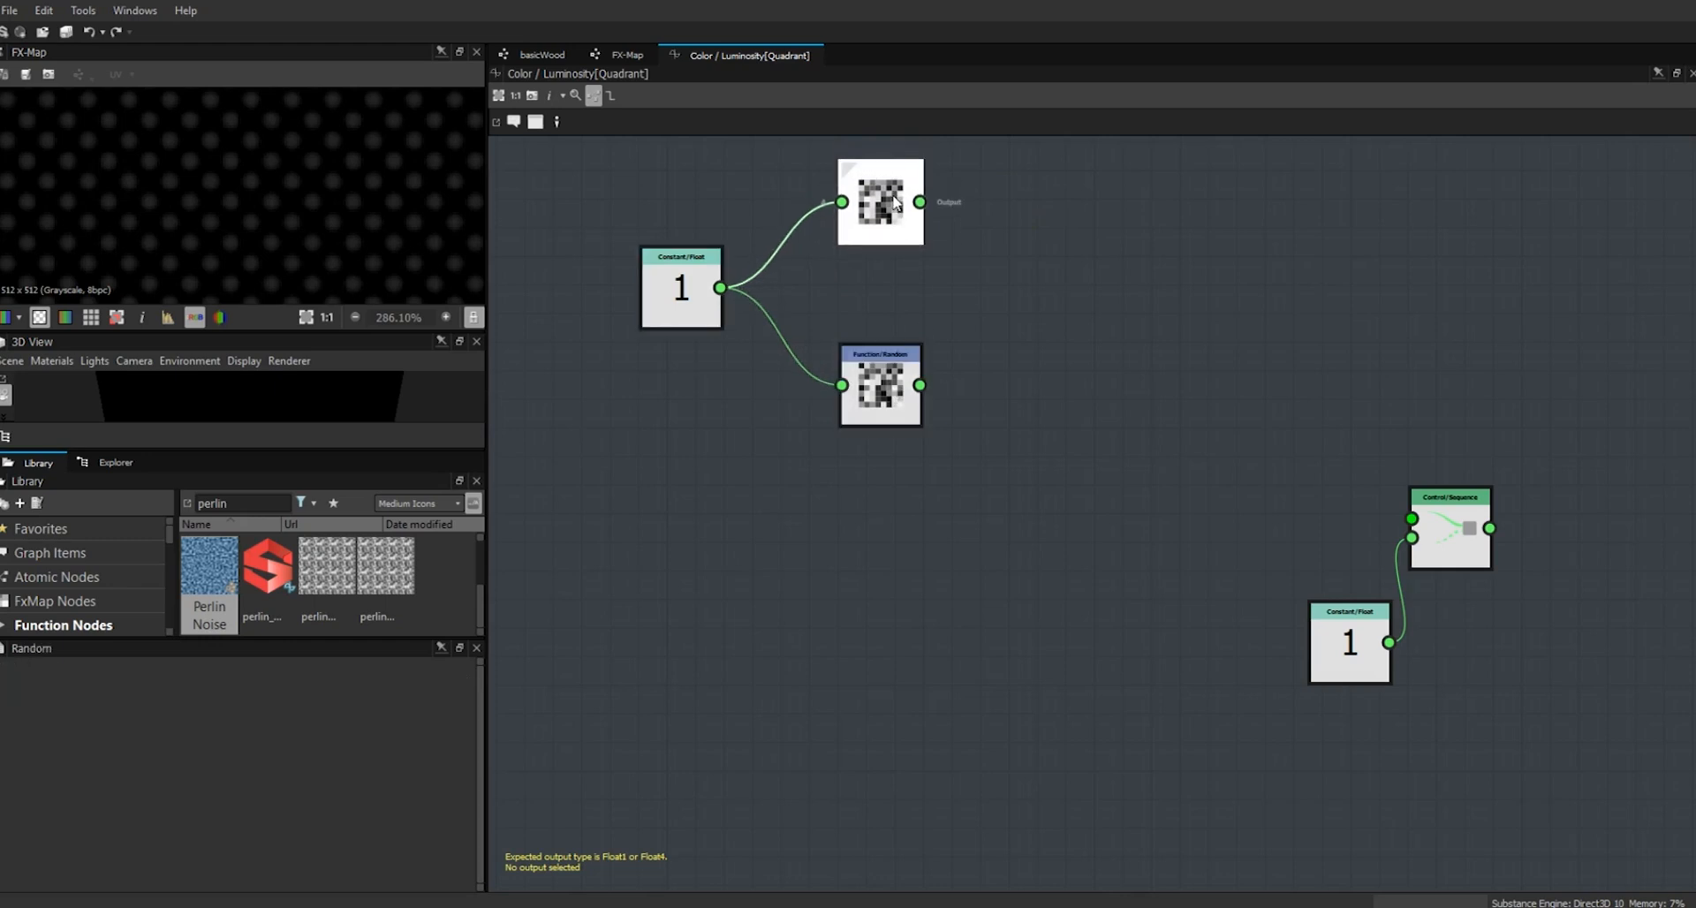
- Add a Vector Float2 node fed by the two Random nodes, and tidy the layout of the Float and Random nodes
right_click(1027, 268)
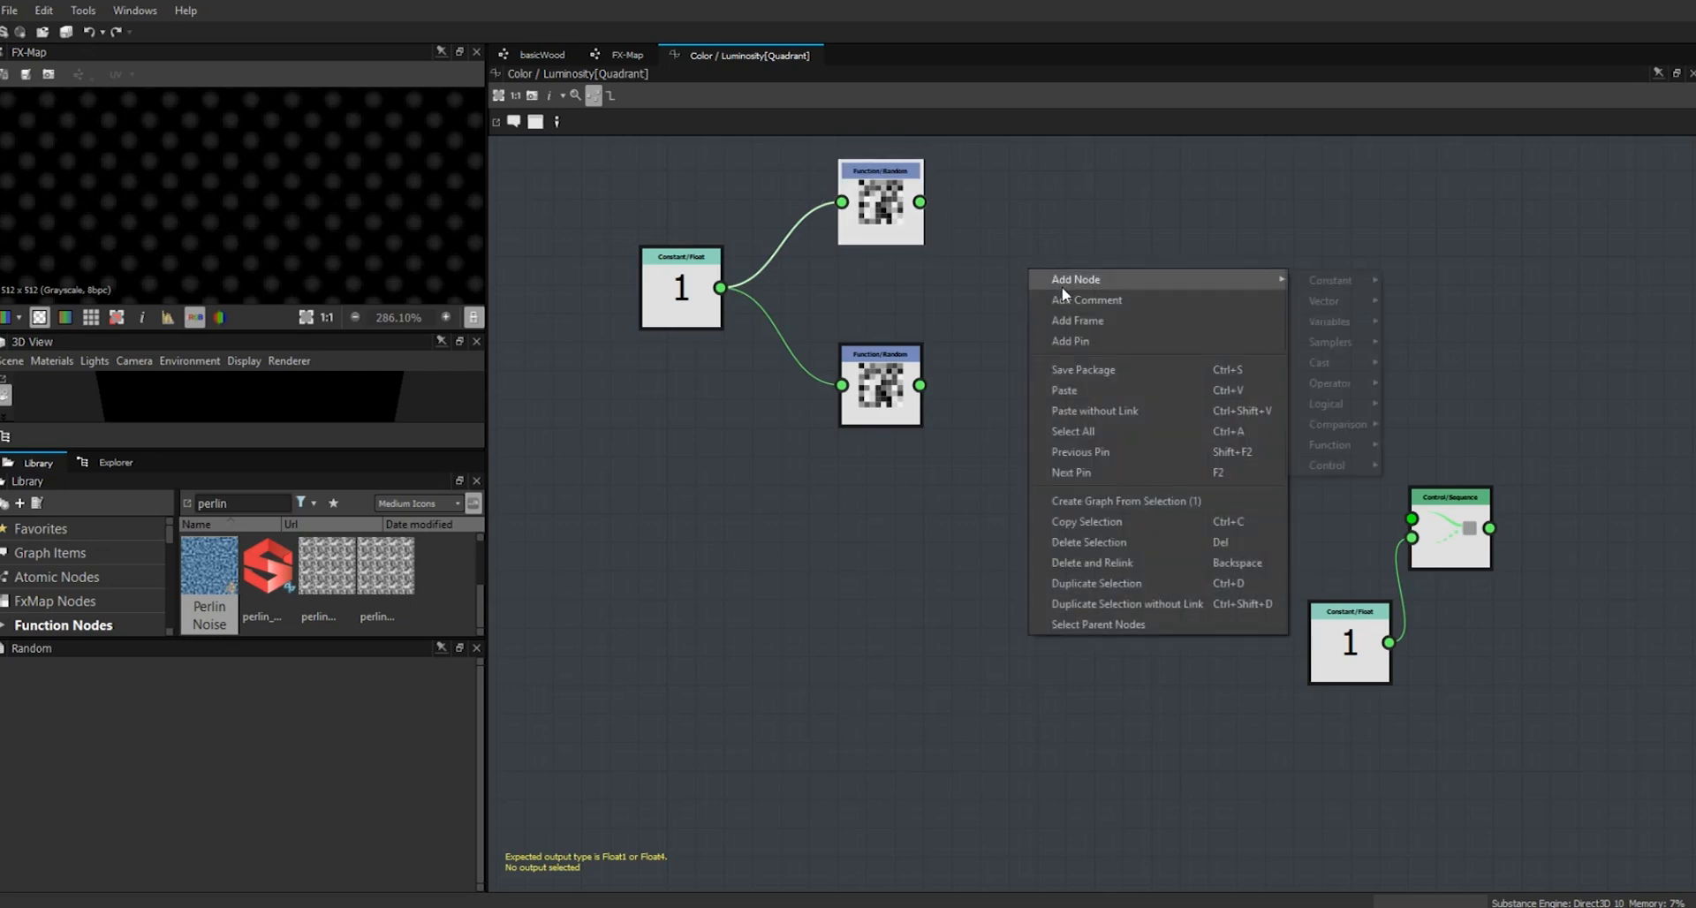
mouse_move(1368, 308)
click(1435, 304)
drag(920, 201, 989, 258)
drag(920, 385, 1051, 239)
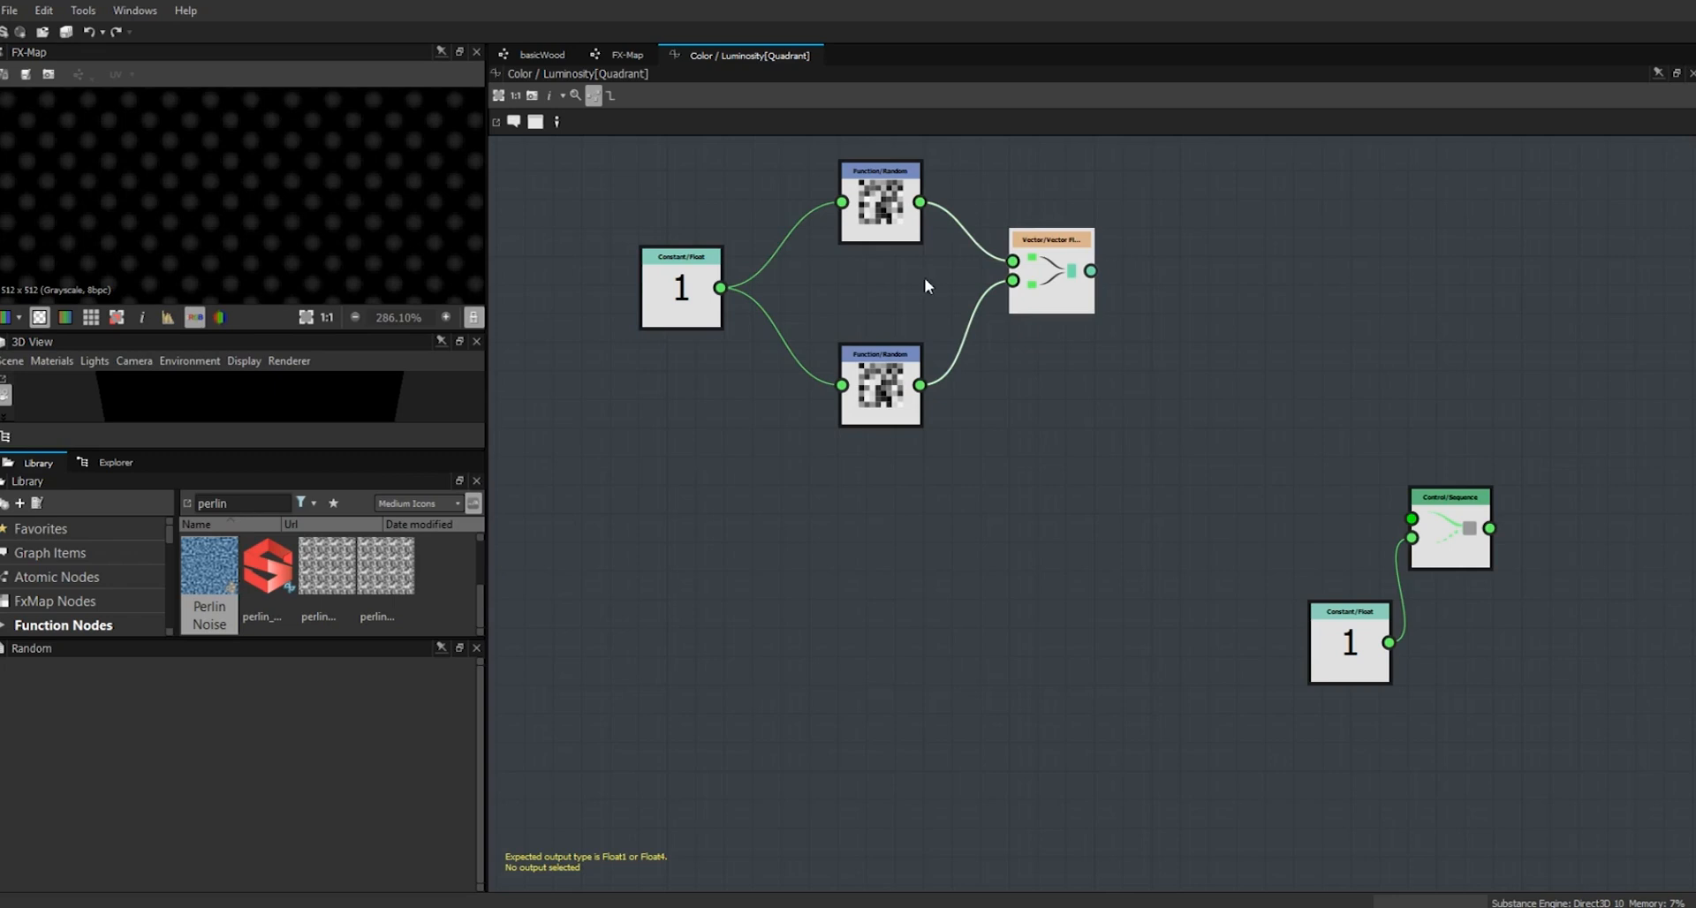
drag(681, 305, 711, 287)
drag(881, 402, 881, 387)
drag(886, 223, 887, 248)
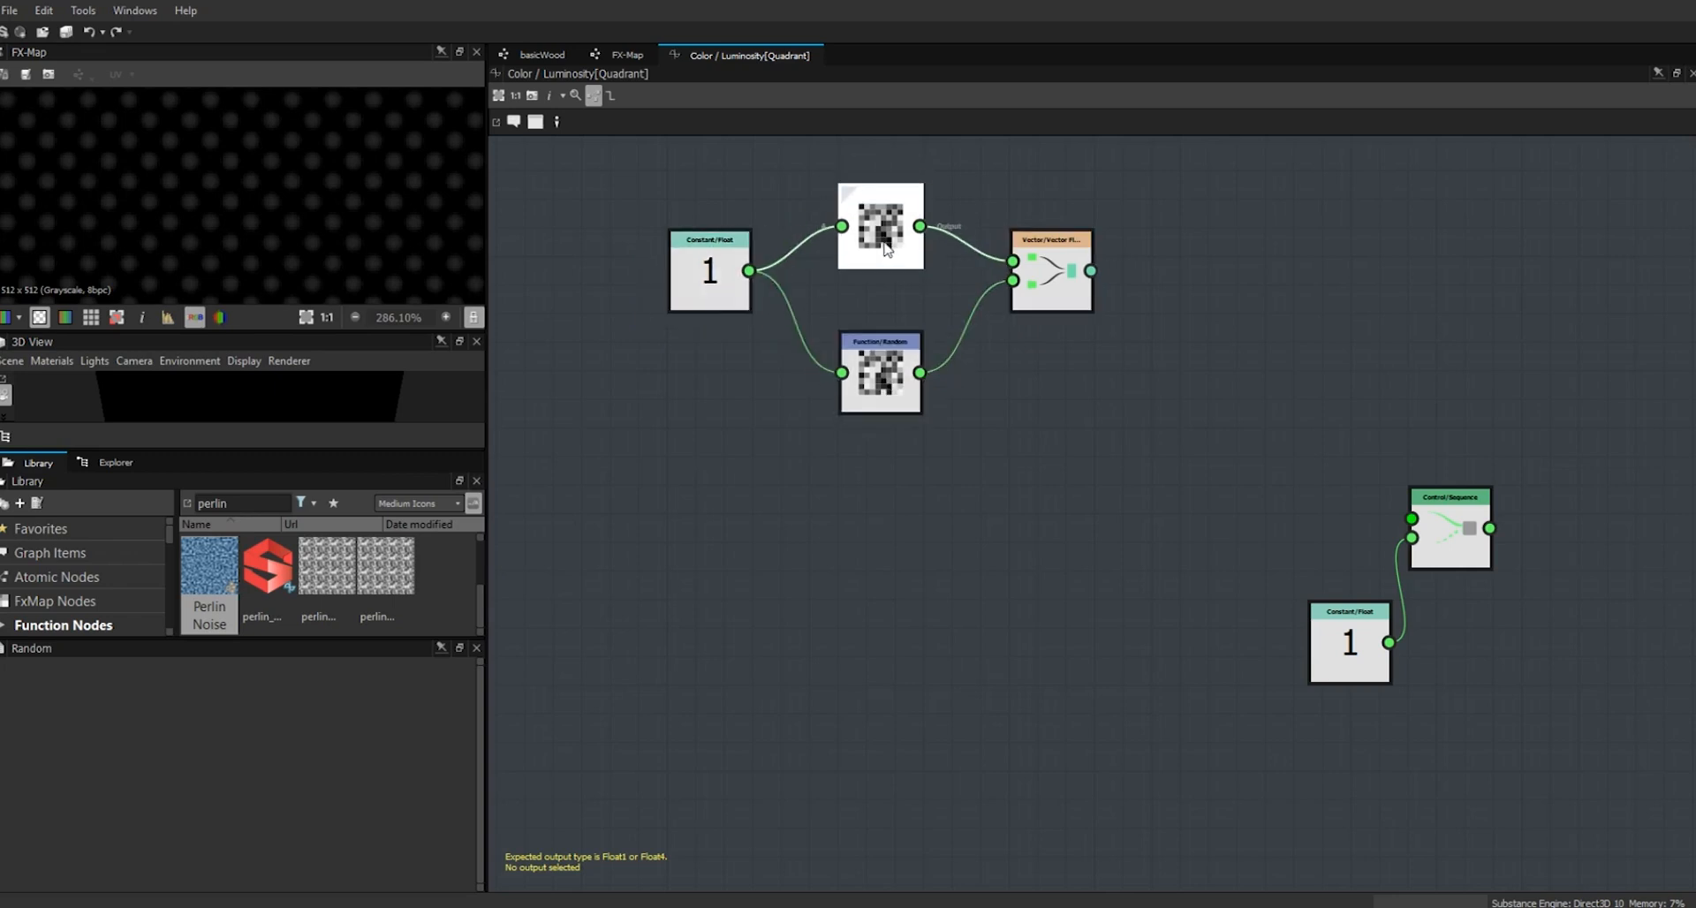
- Add a Set variable node named pattOff and connect the Vector Float2 output to it
right_click(1197, 255)
mouse_move(1233, 267)
mouse_move(1502, 307)
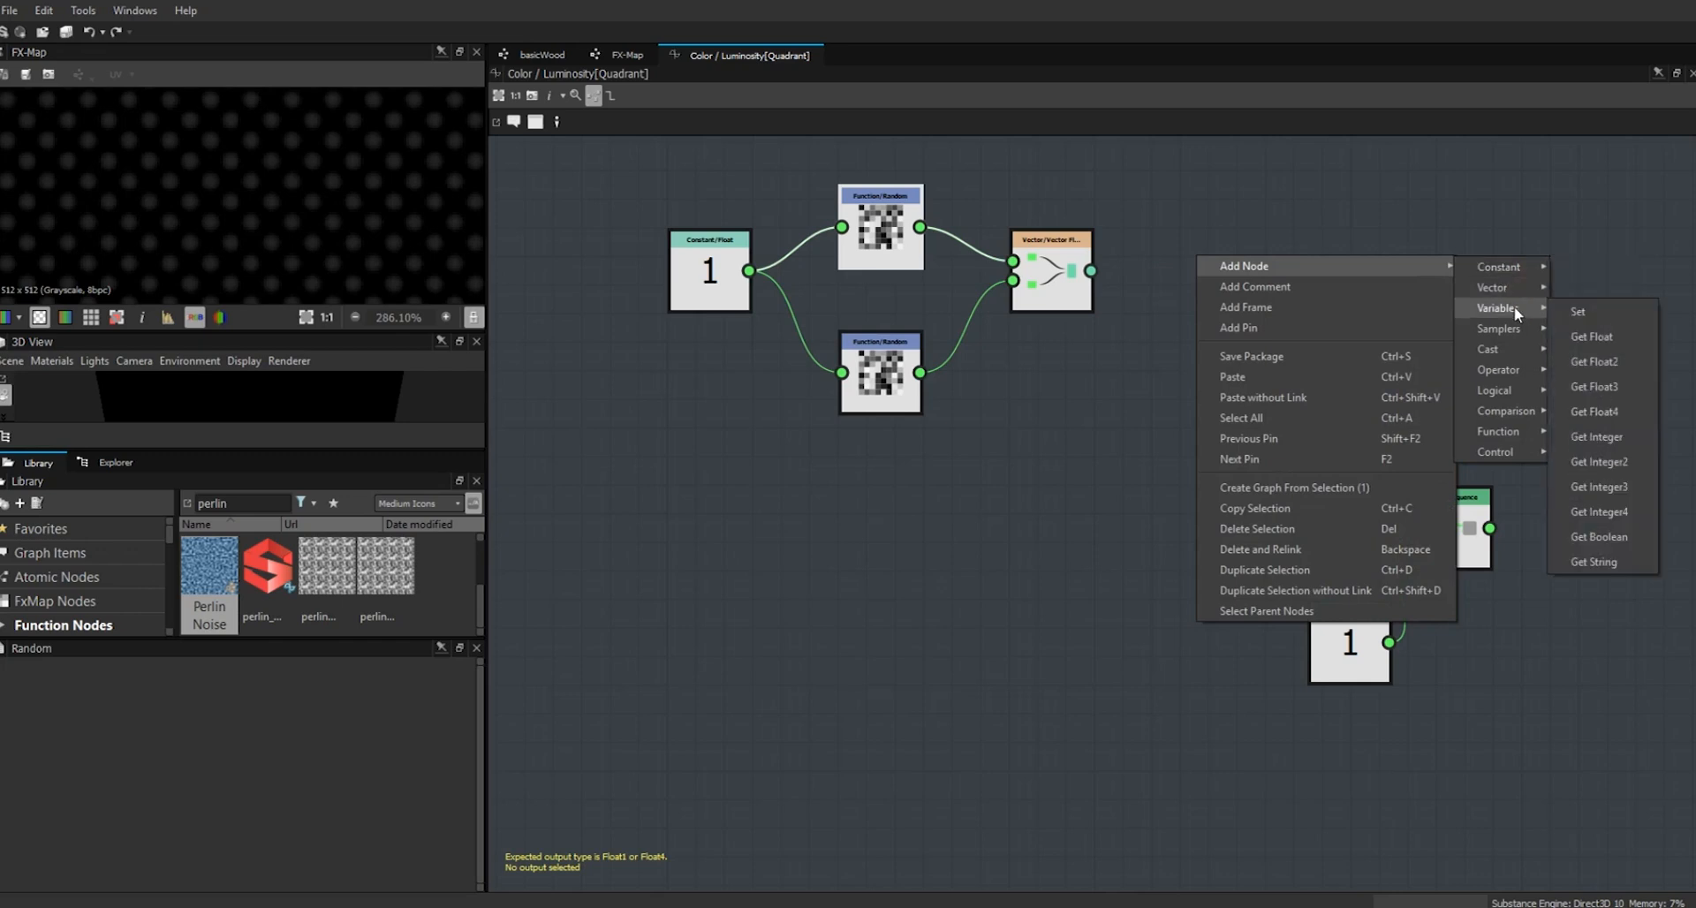
click(1592, 310)
drag(1228, 276, 1285, 293)
drag(1091, 270, 1199, 276)
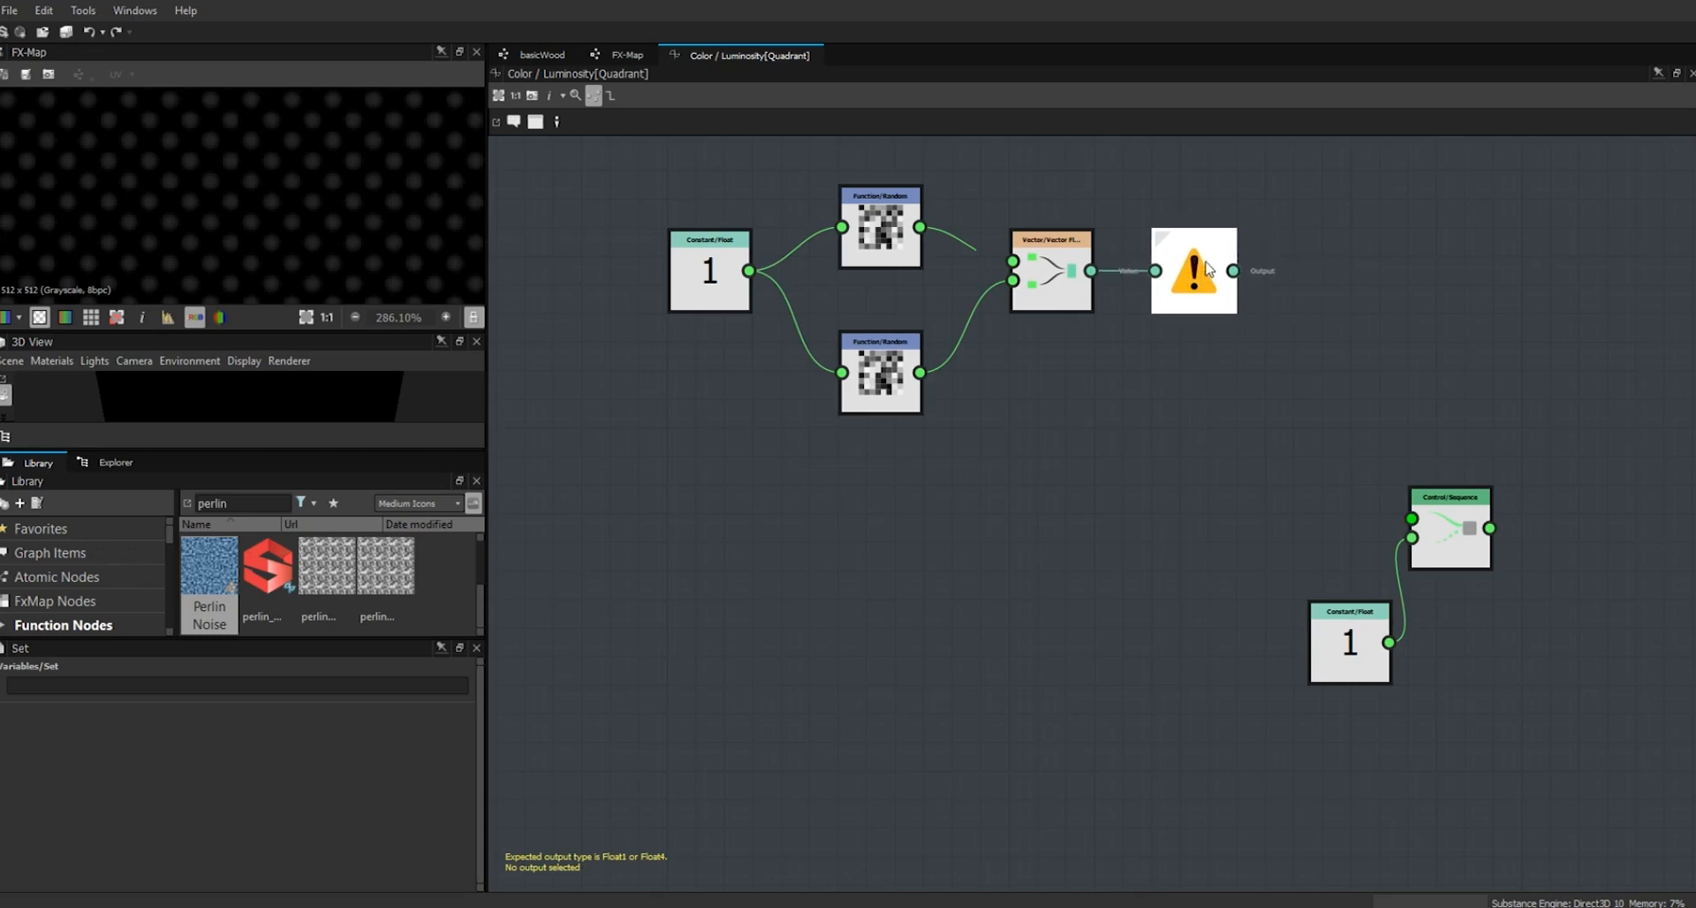
click(105, 681)
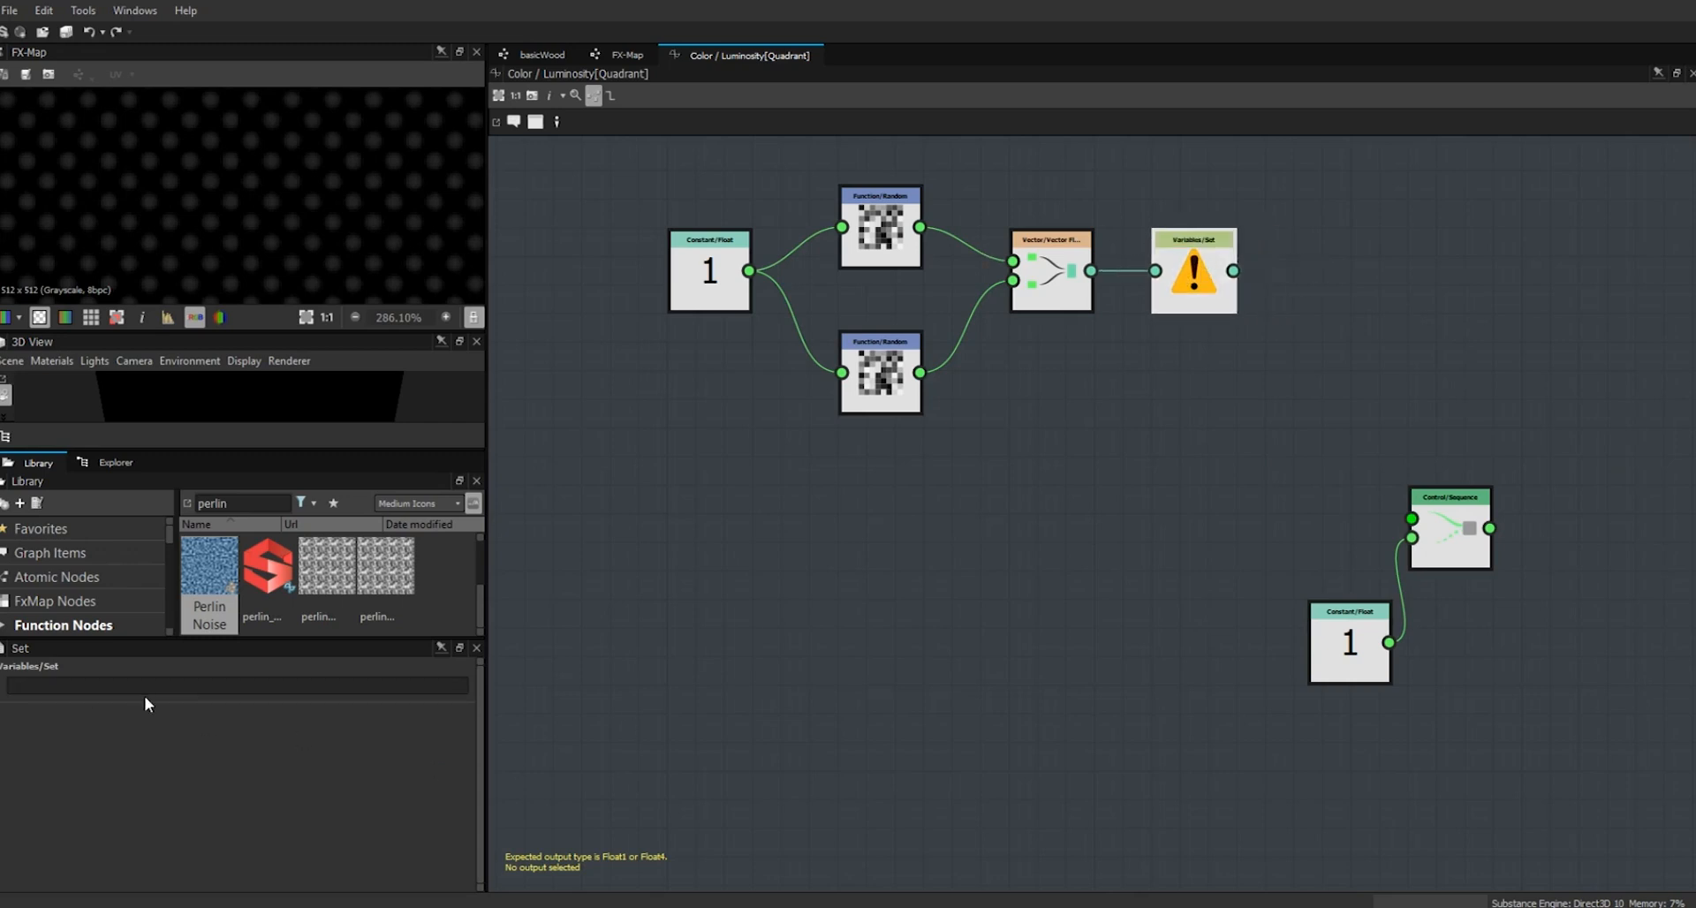
text(pattOff)
key(Return)
- Create an empty function for the left bottom Quadrant's Pattern Offset in the FX-Map and open it for editing
click(621, 57)
click(844, 692)
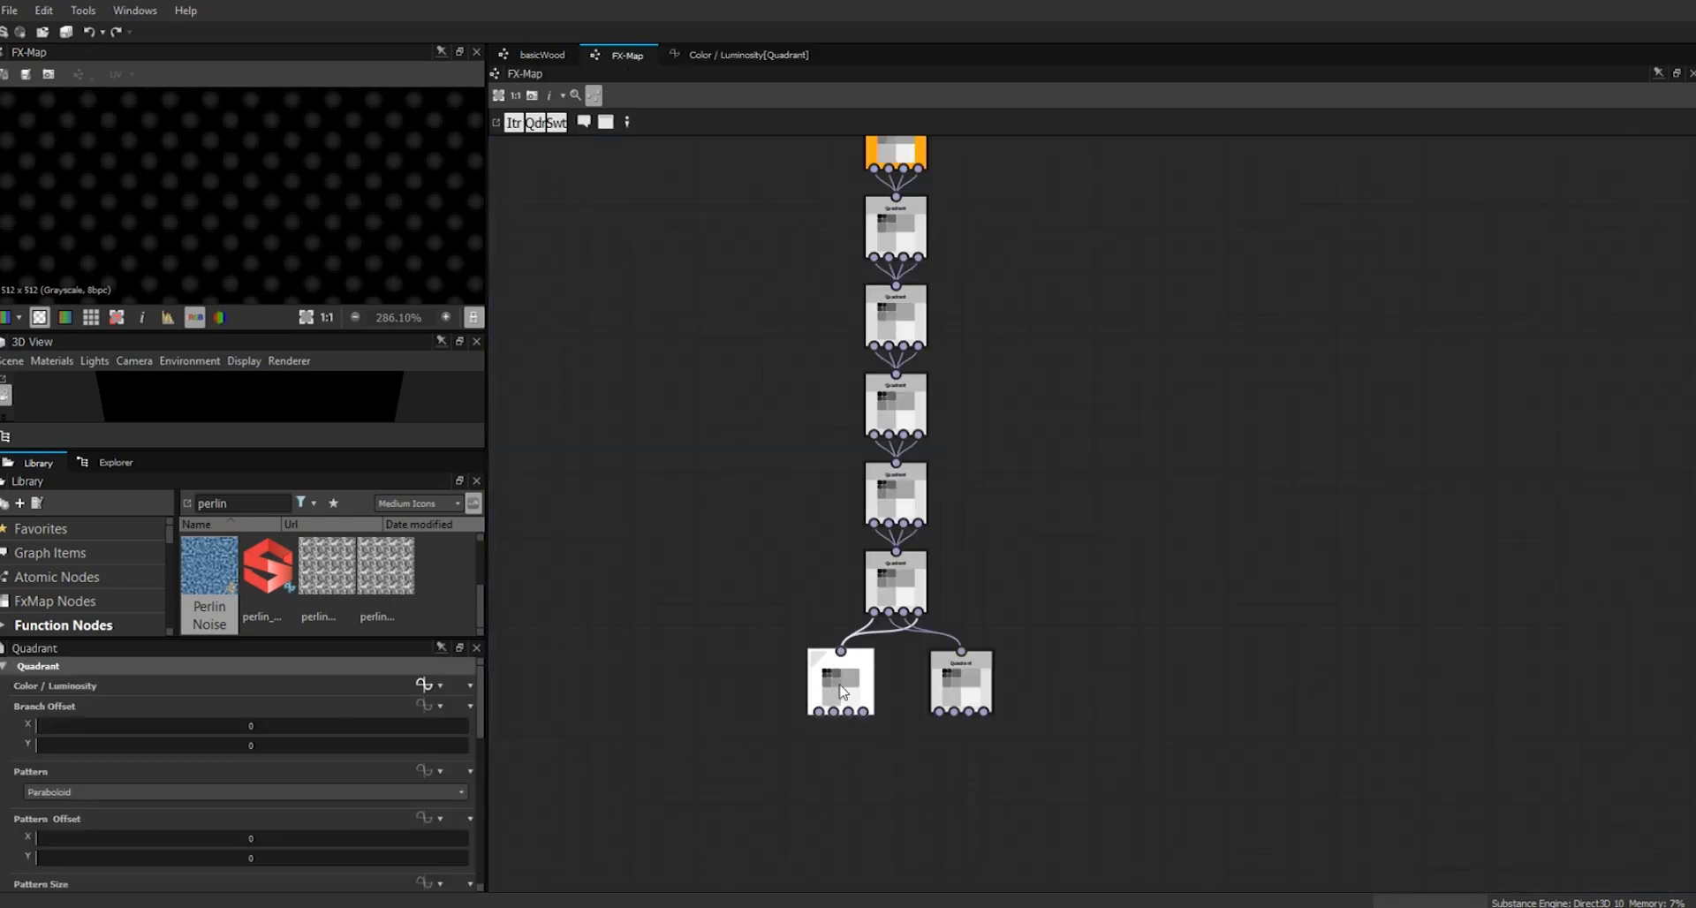
click(424, 820)
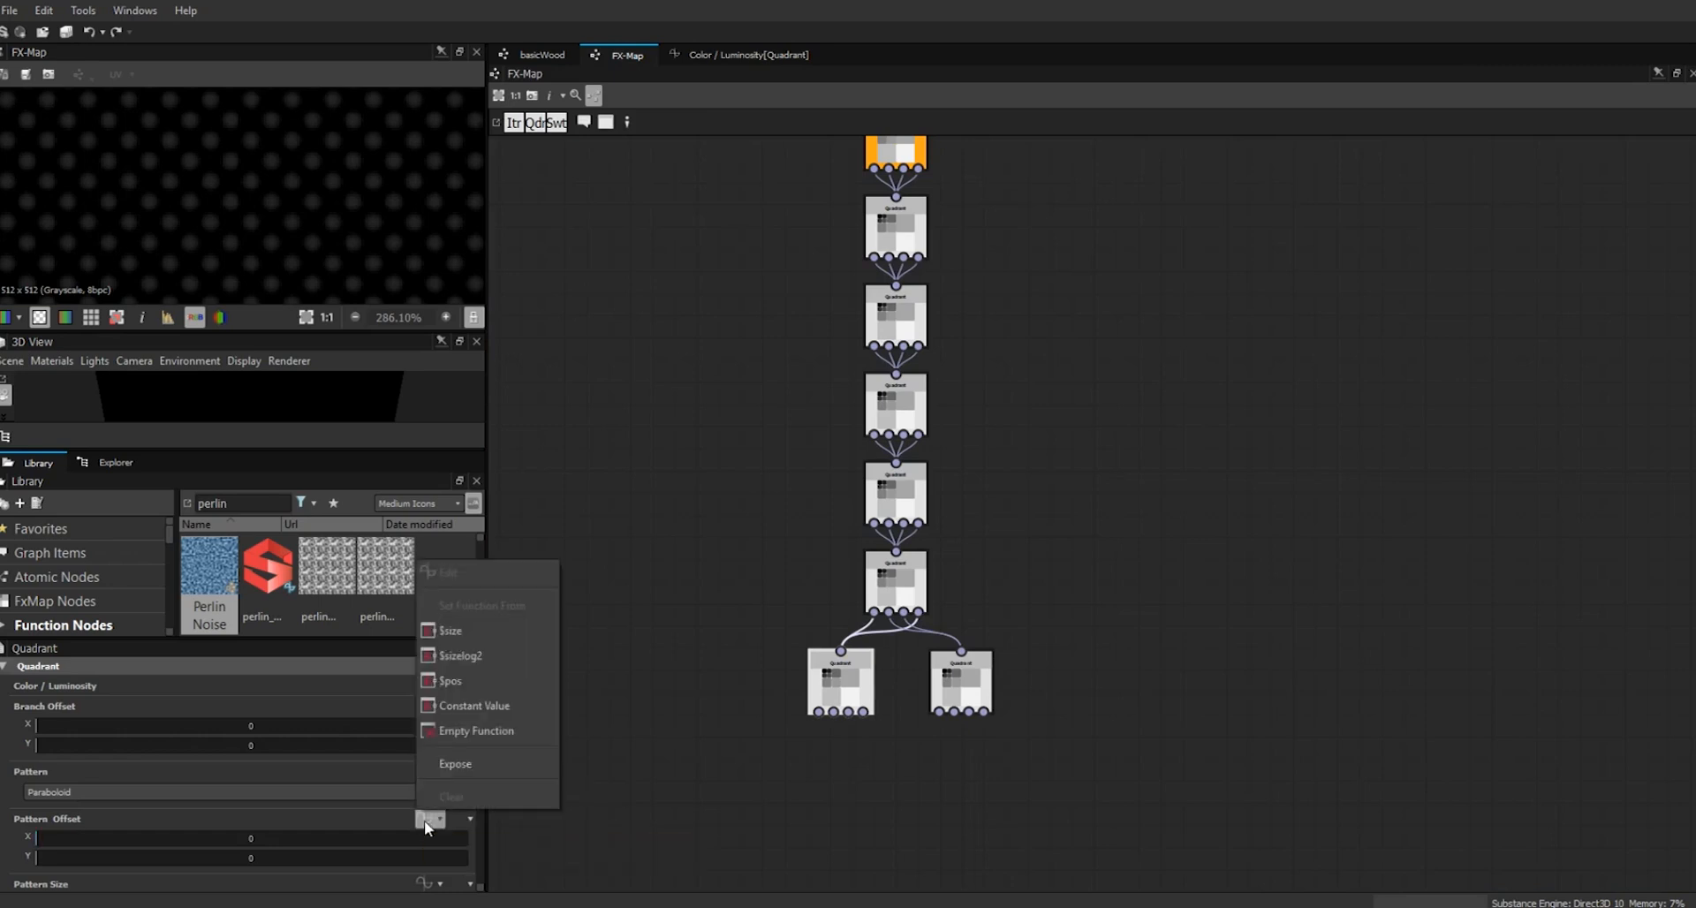
click(472, 730)
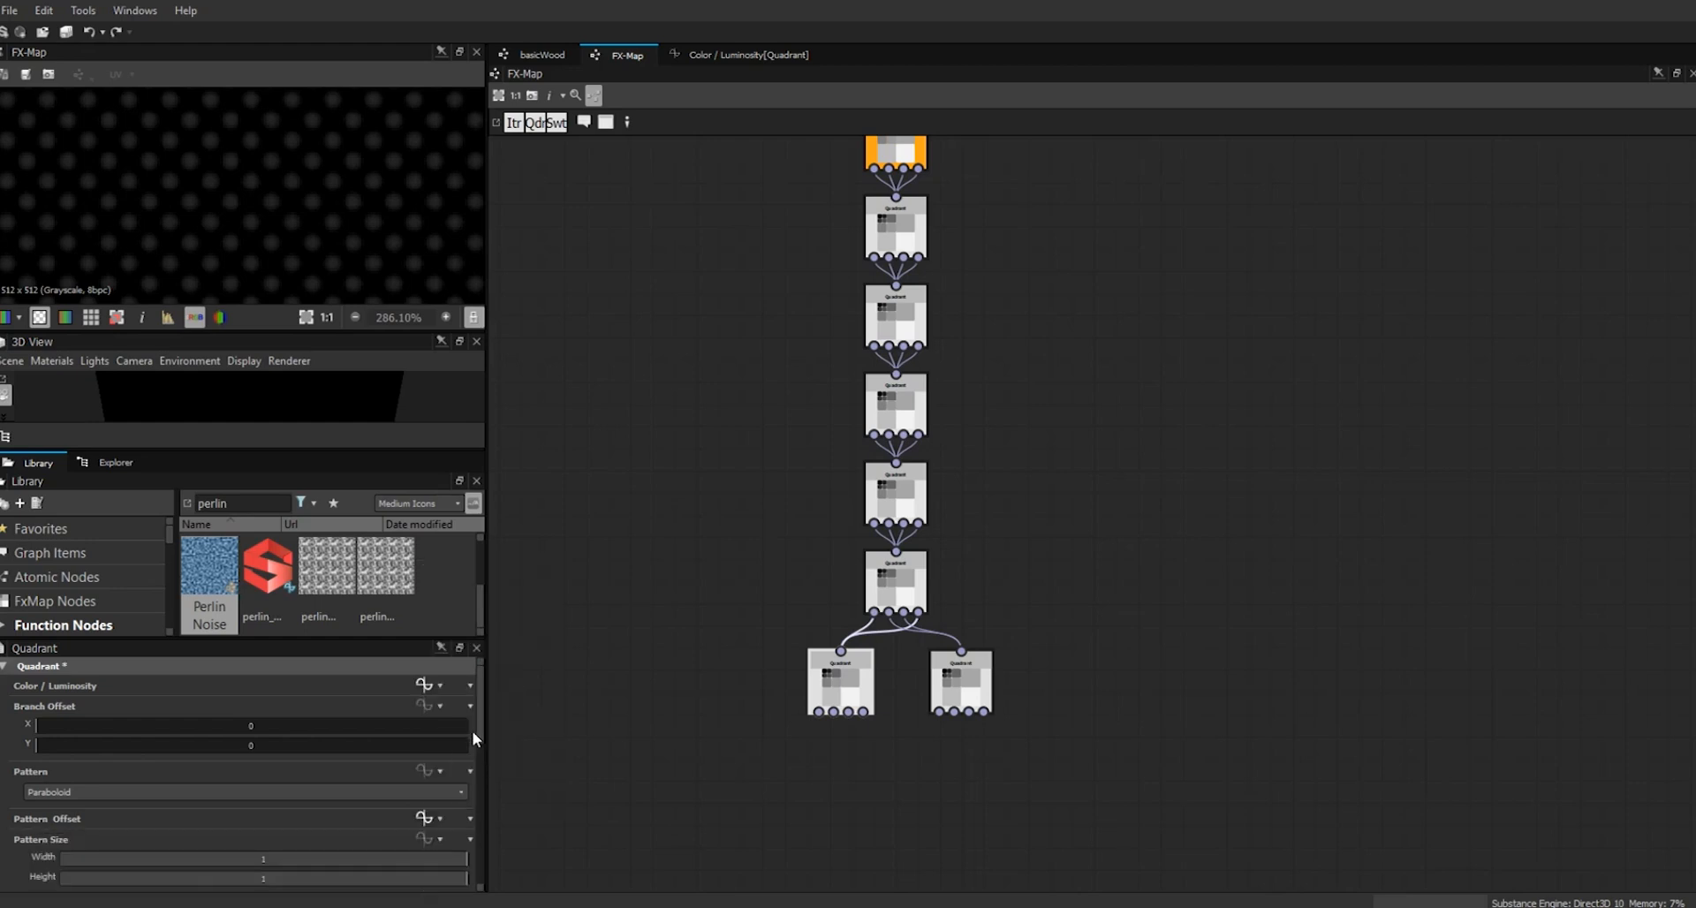
click(424, 818)
- Add a Get Float2 node reading the pattOff variable and set it as the Pattern Offset function's output node
right_click(1005, 323)
mouse_move(1327, 376)
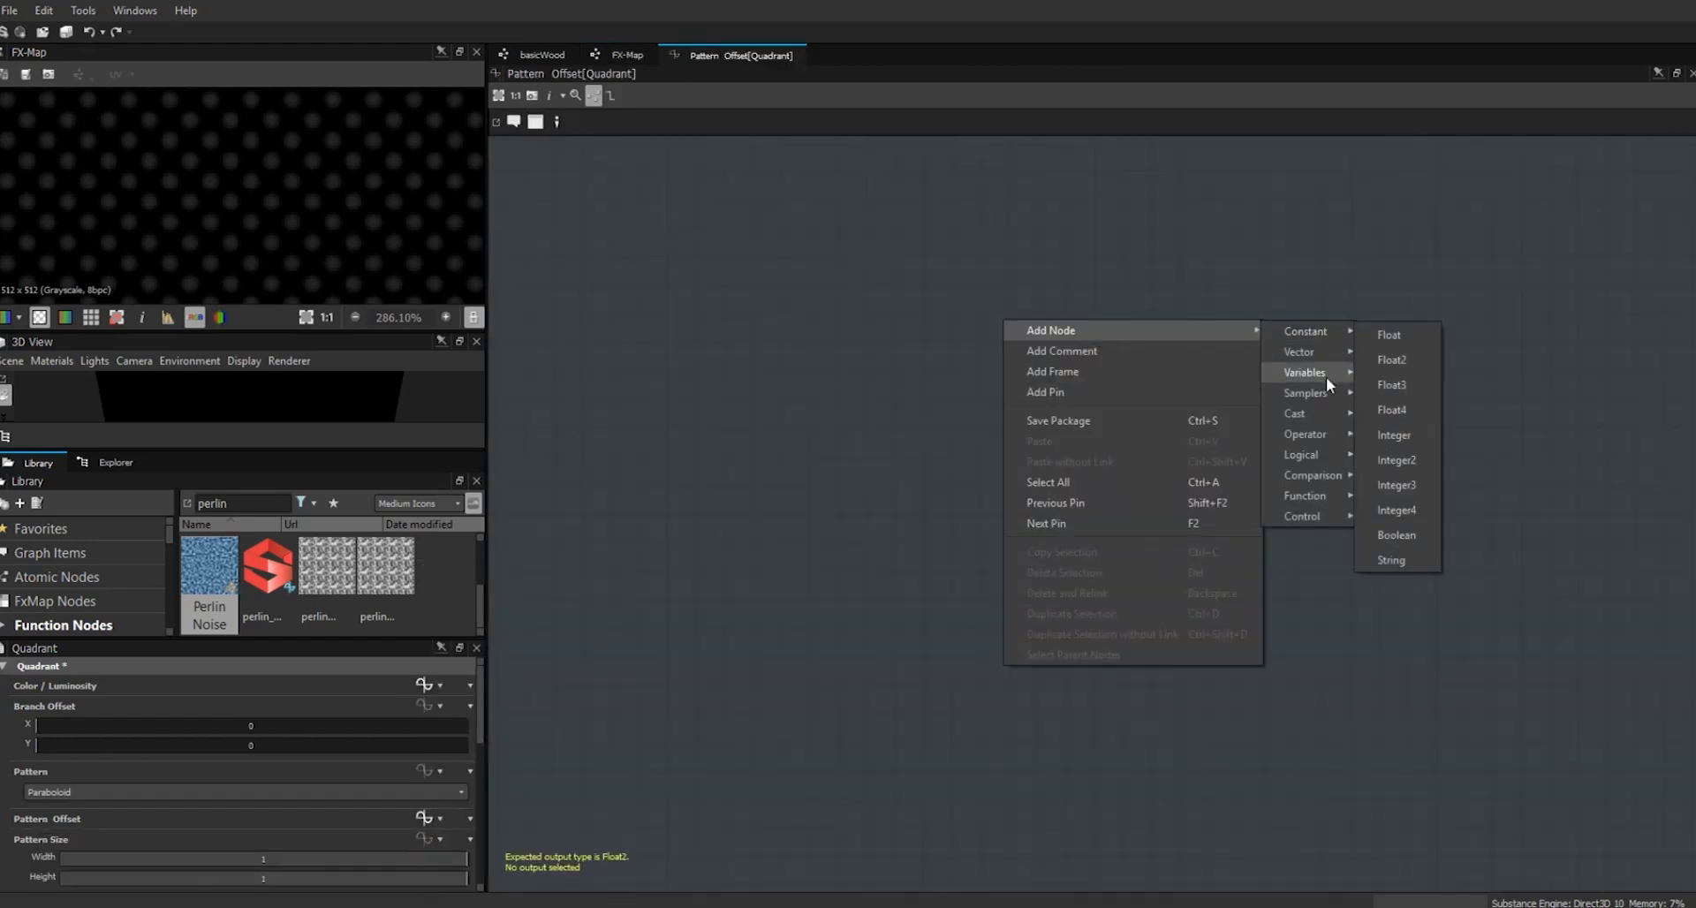
click(1416, 424)
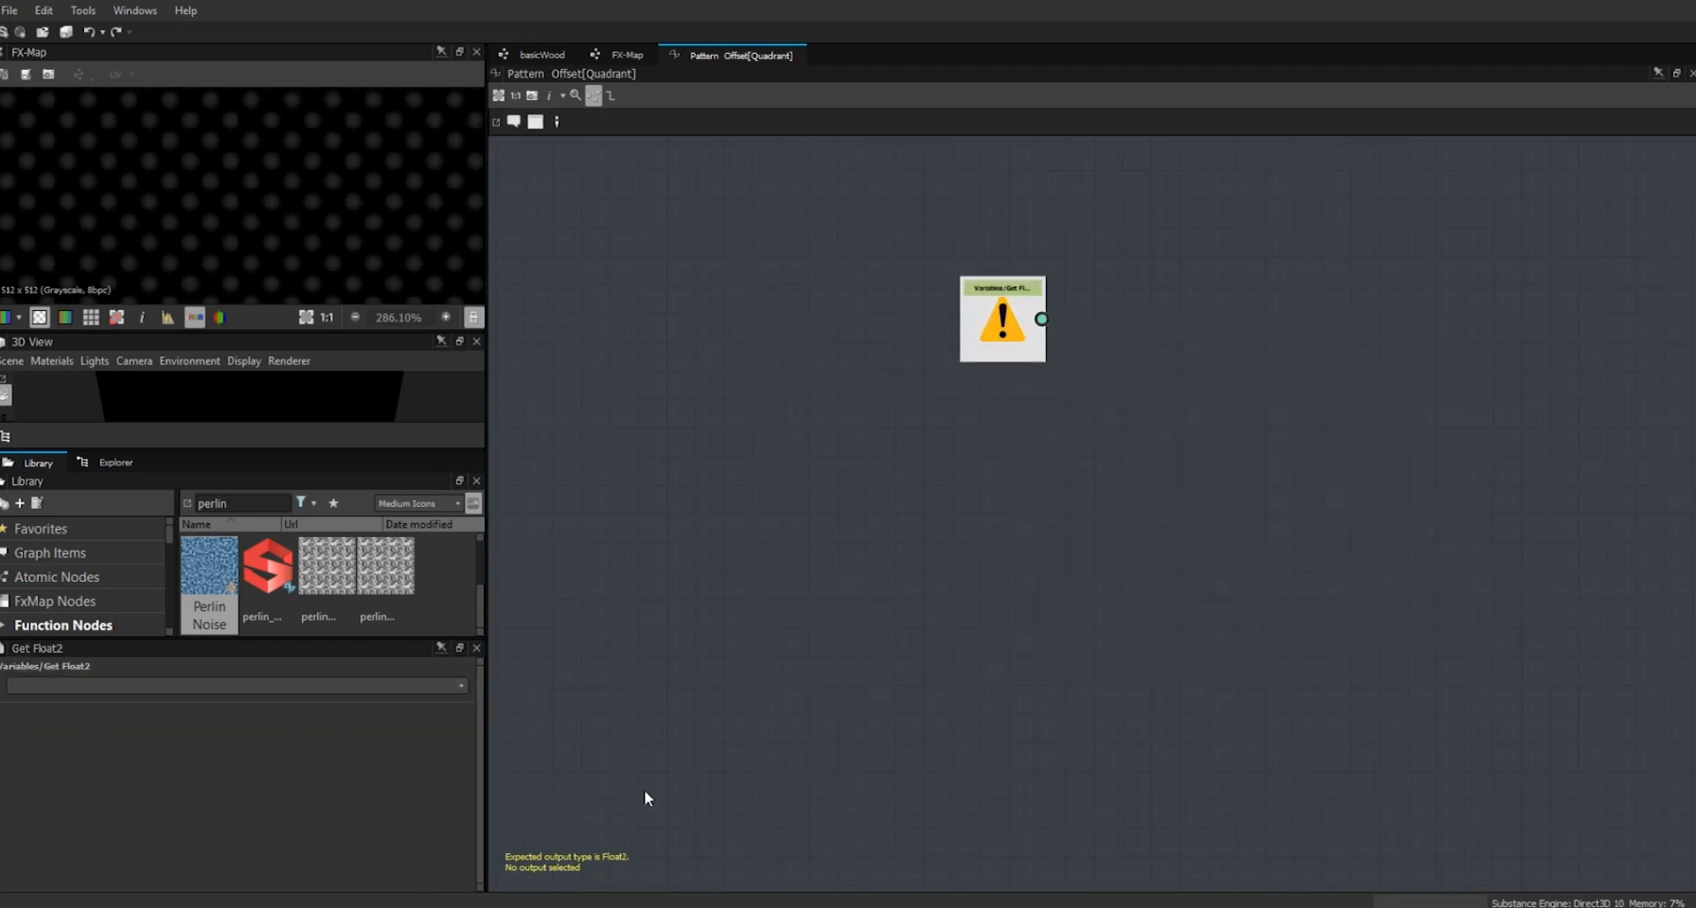
text(pattOff)
key(Return)
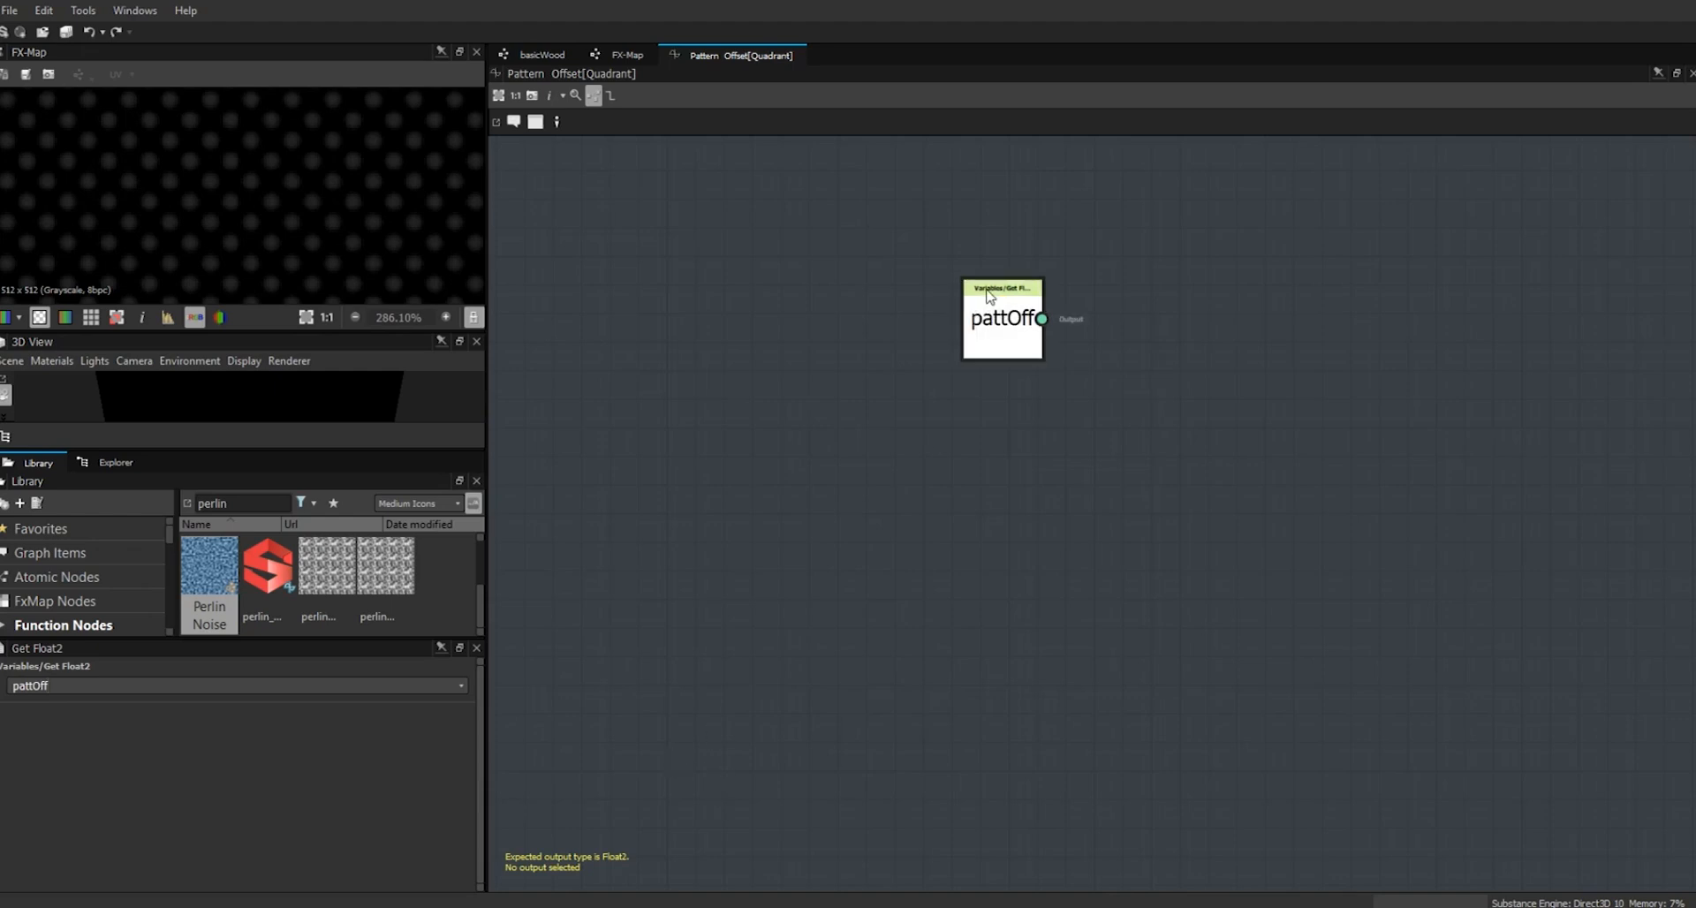
right_click(1004, 325)
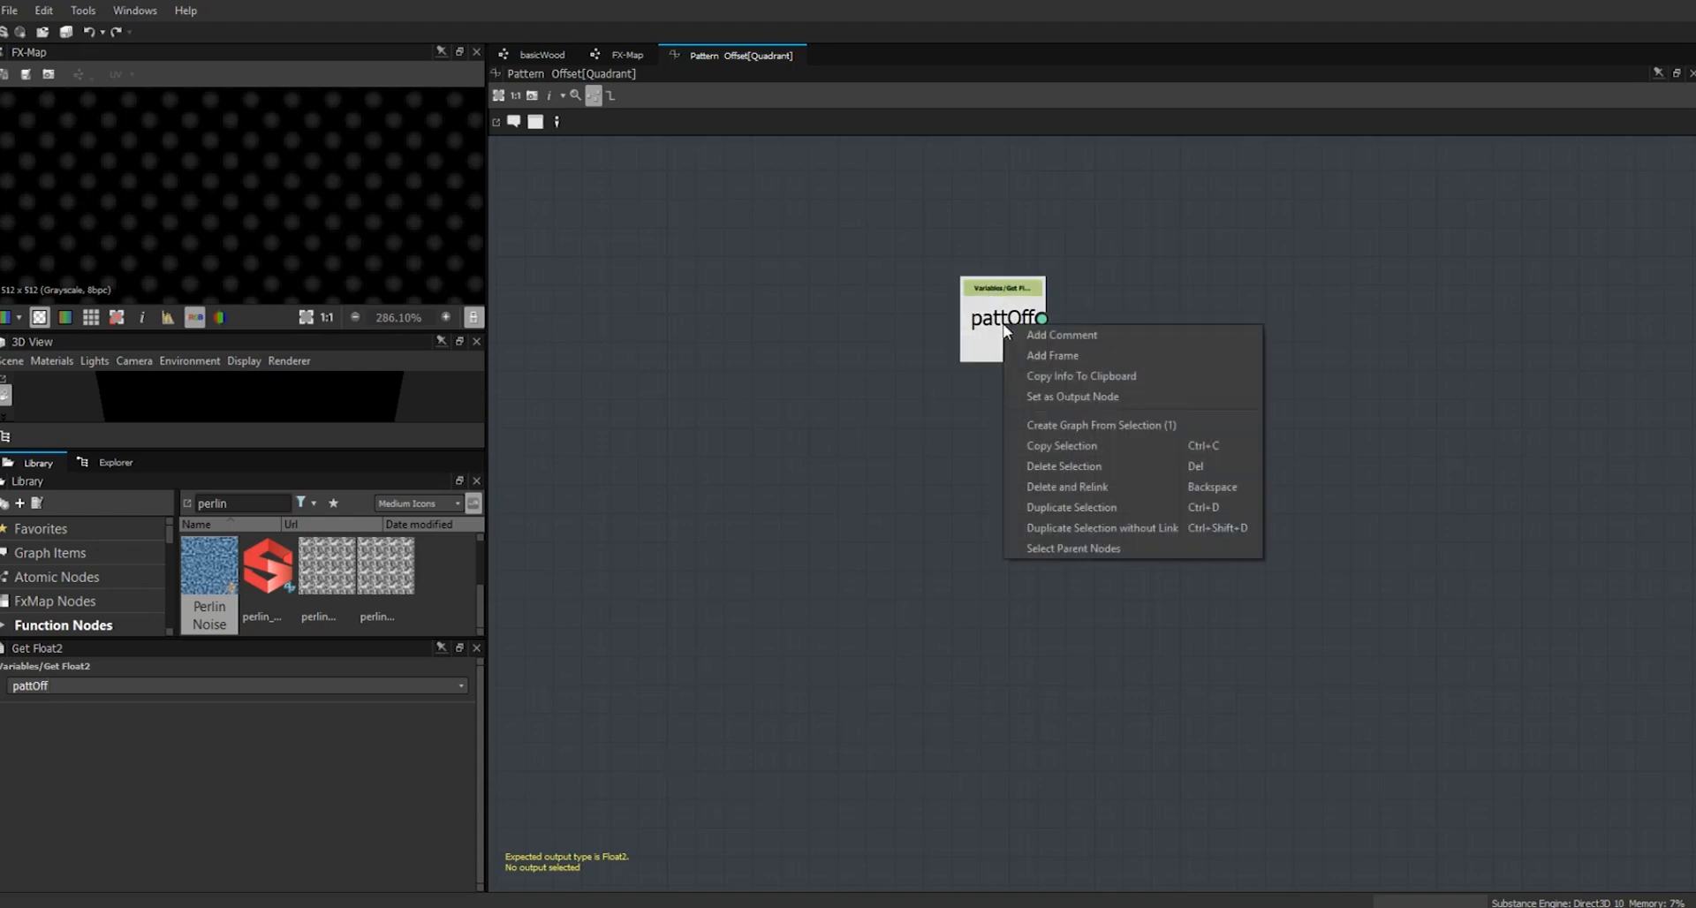
click(1062, 395)
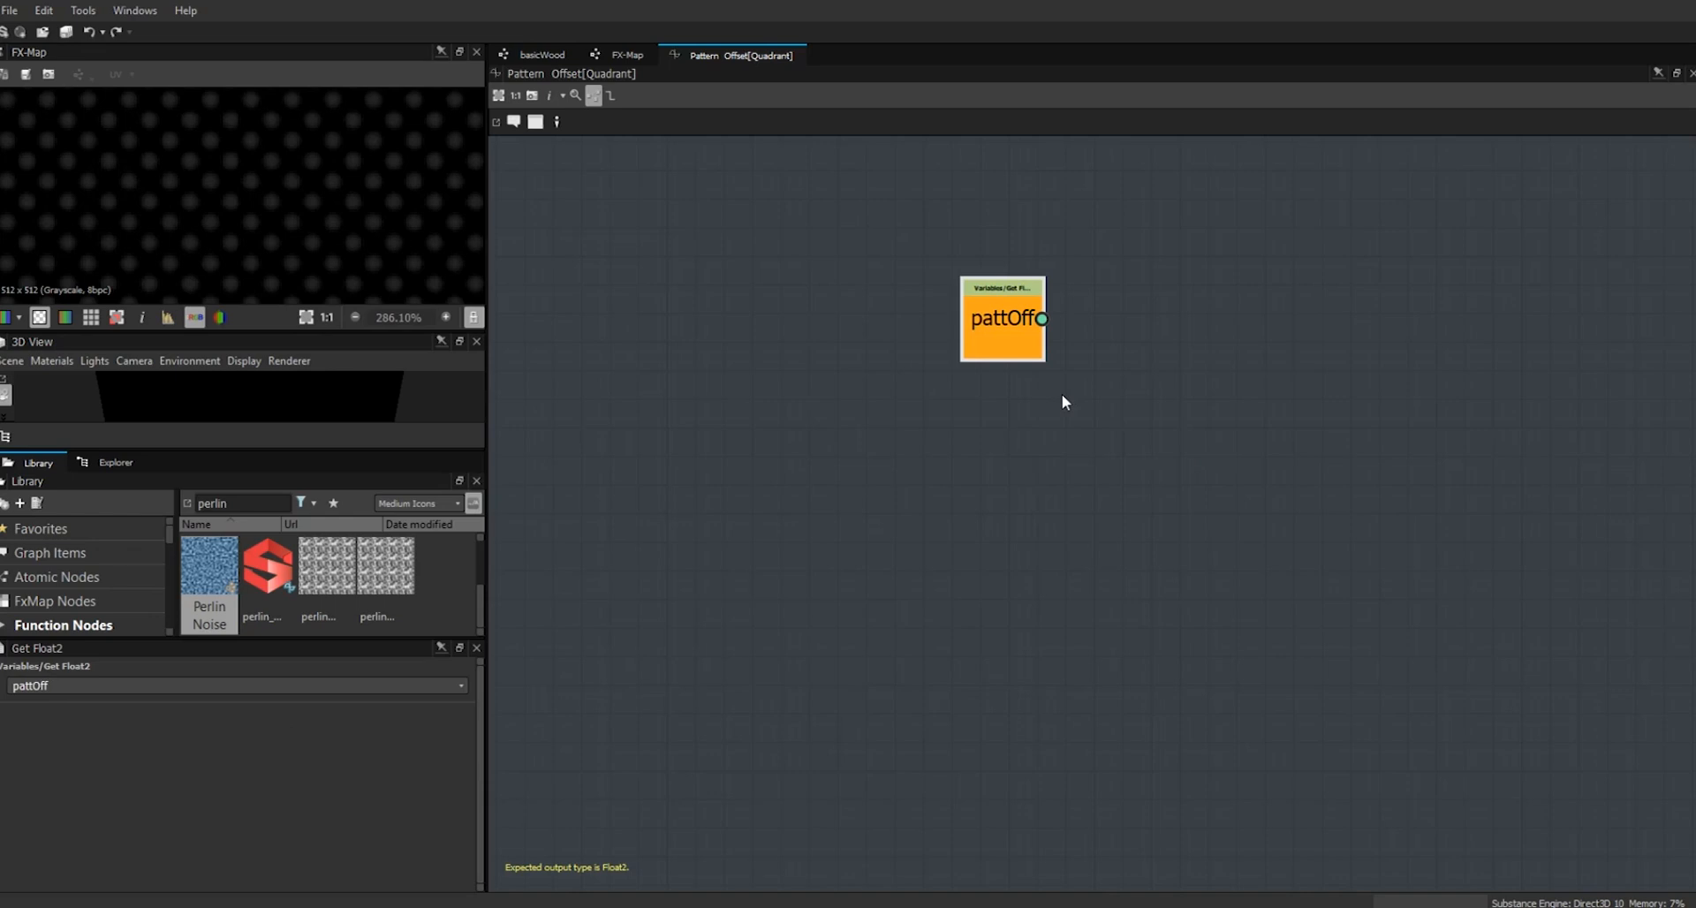
- In the Color / Luminosity function, connect the pattOff Set node to the Sequence's first input and make the Sequence the output node
click(623, 54)
click(423, 685)
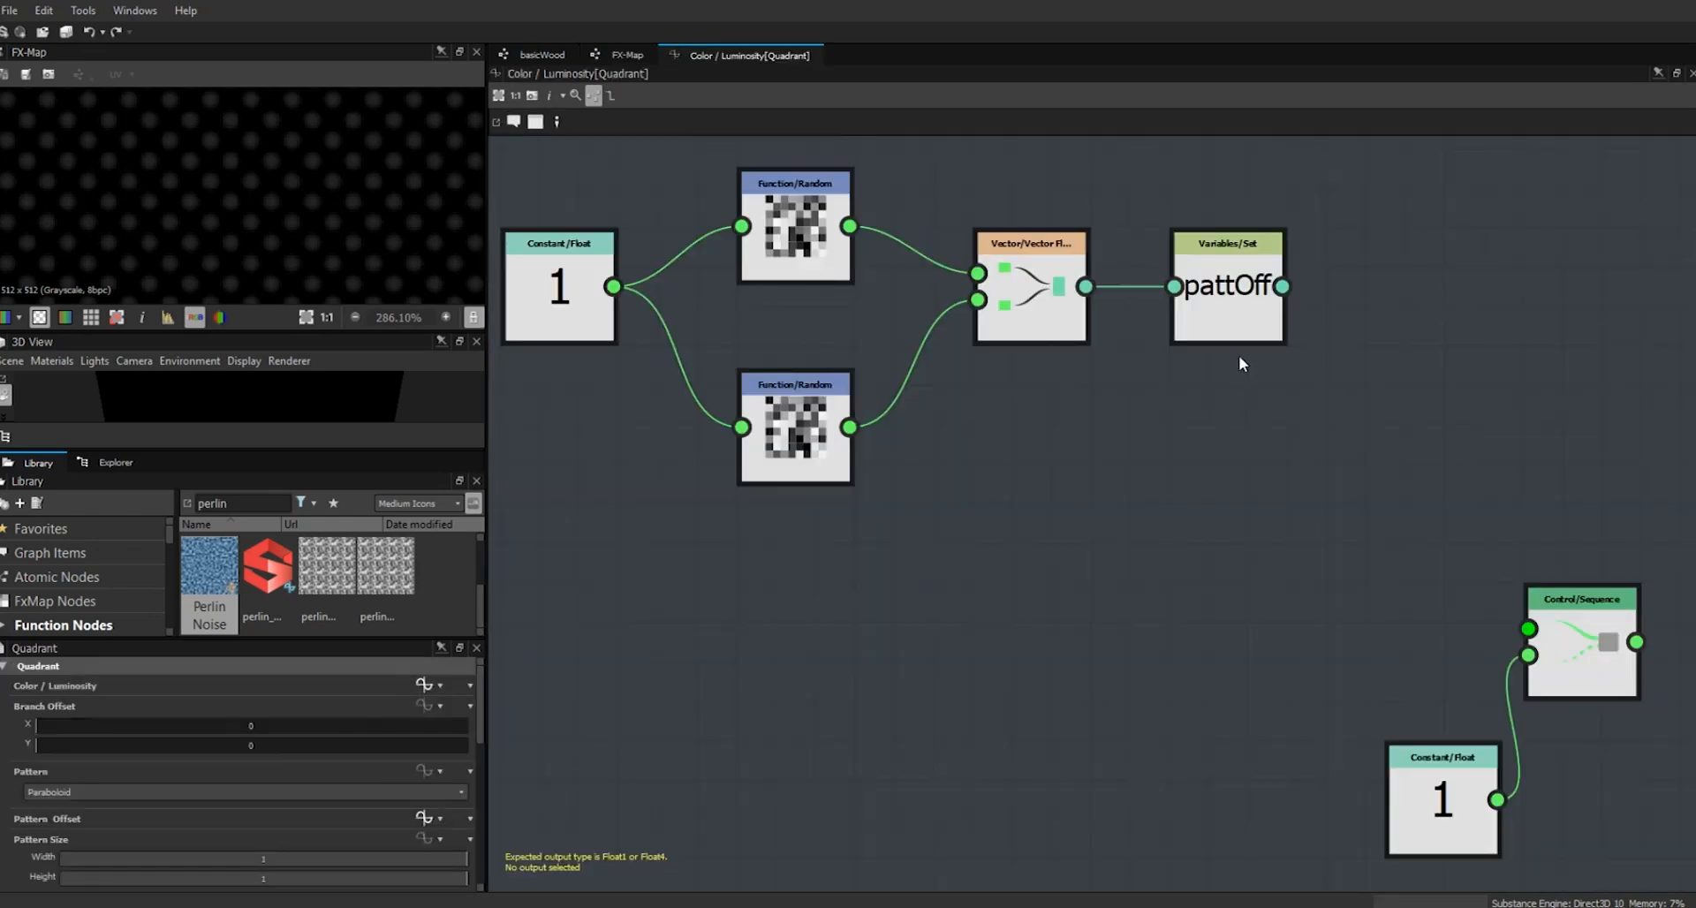
drag(1283, 287, 1530, 628)
click(1559, 634)
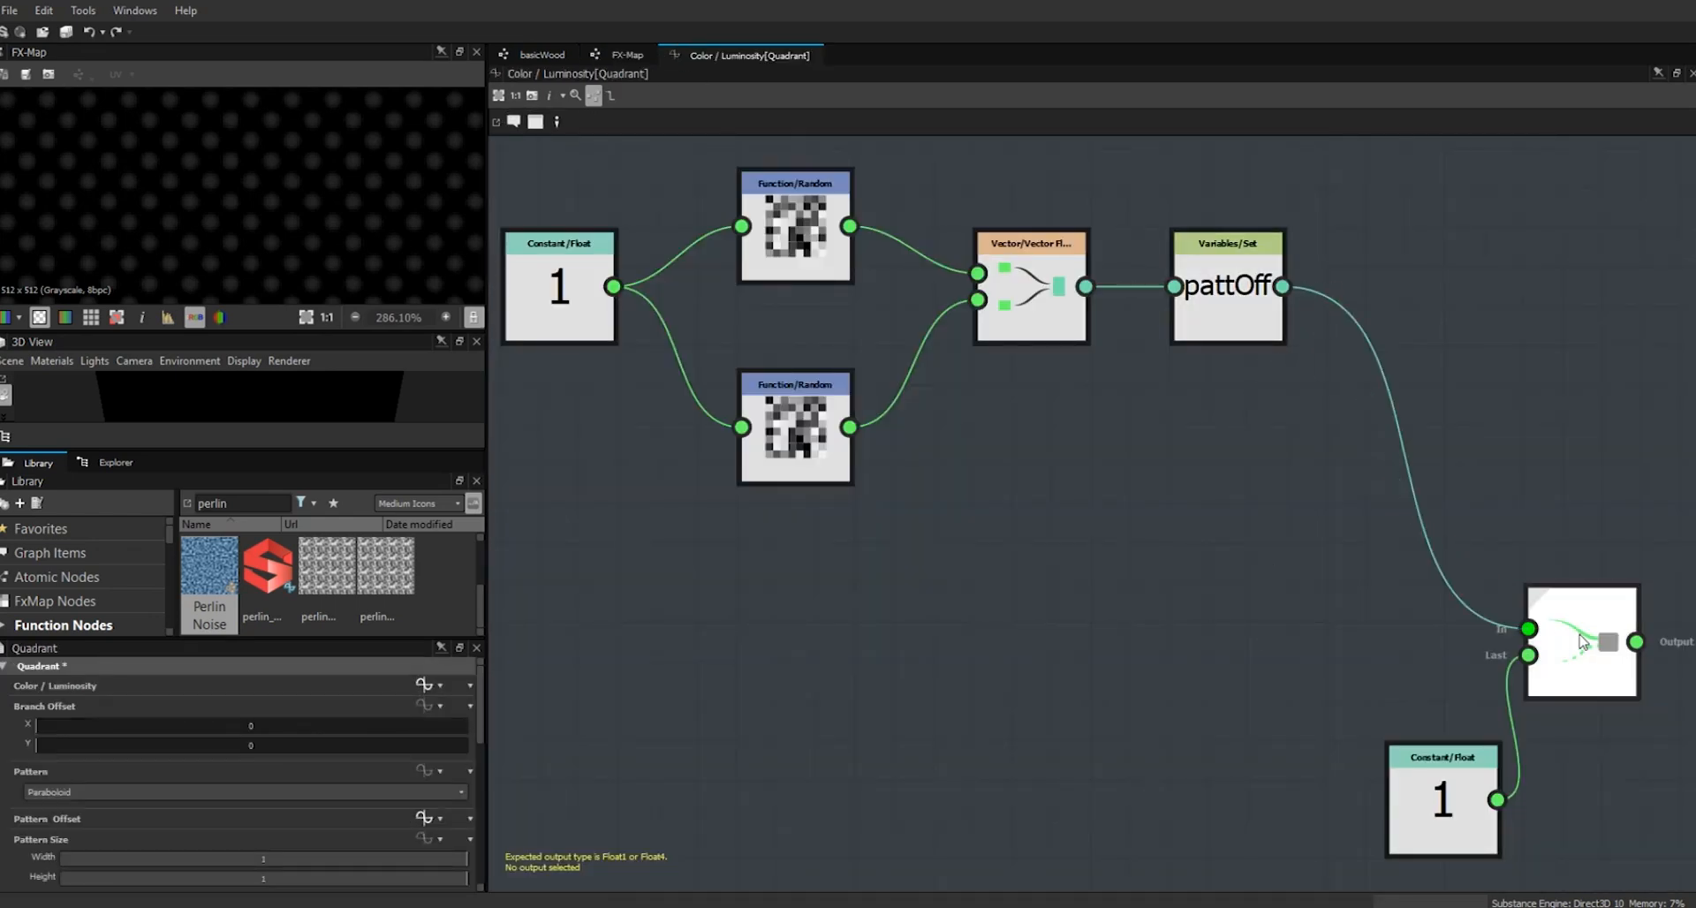
right_click(1583, 642)
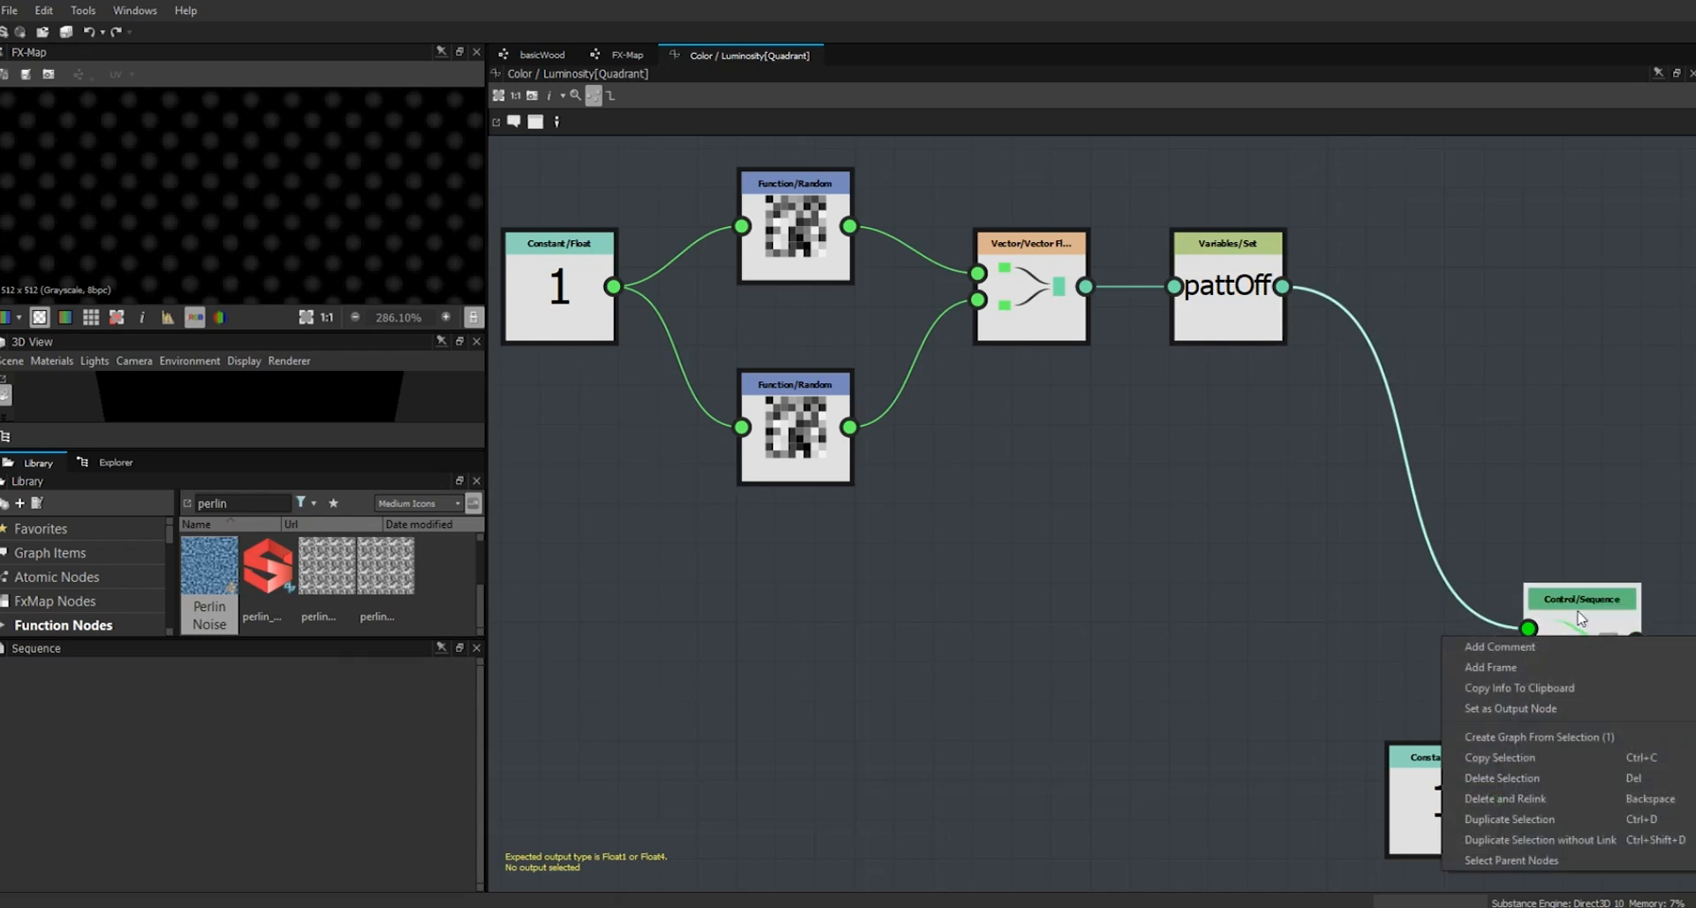
click(1553, 704)
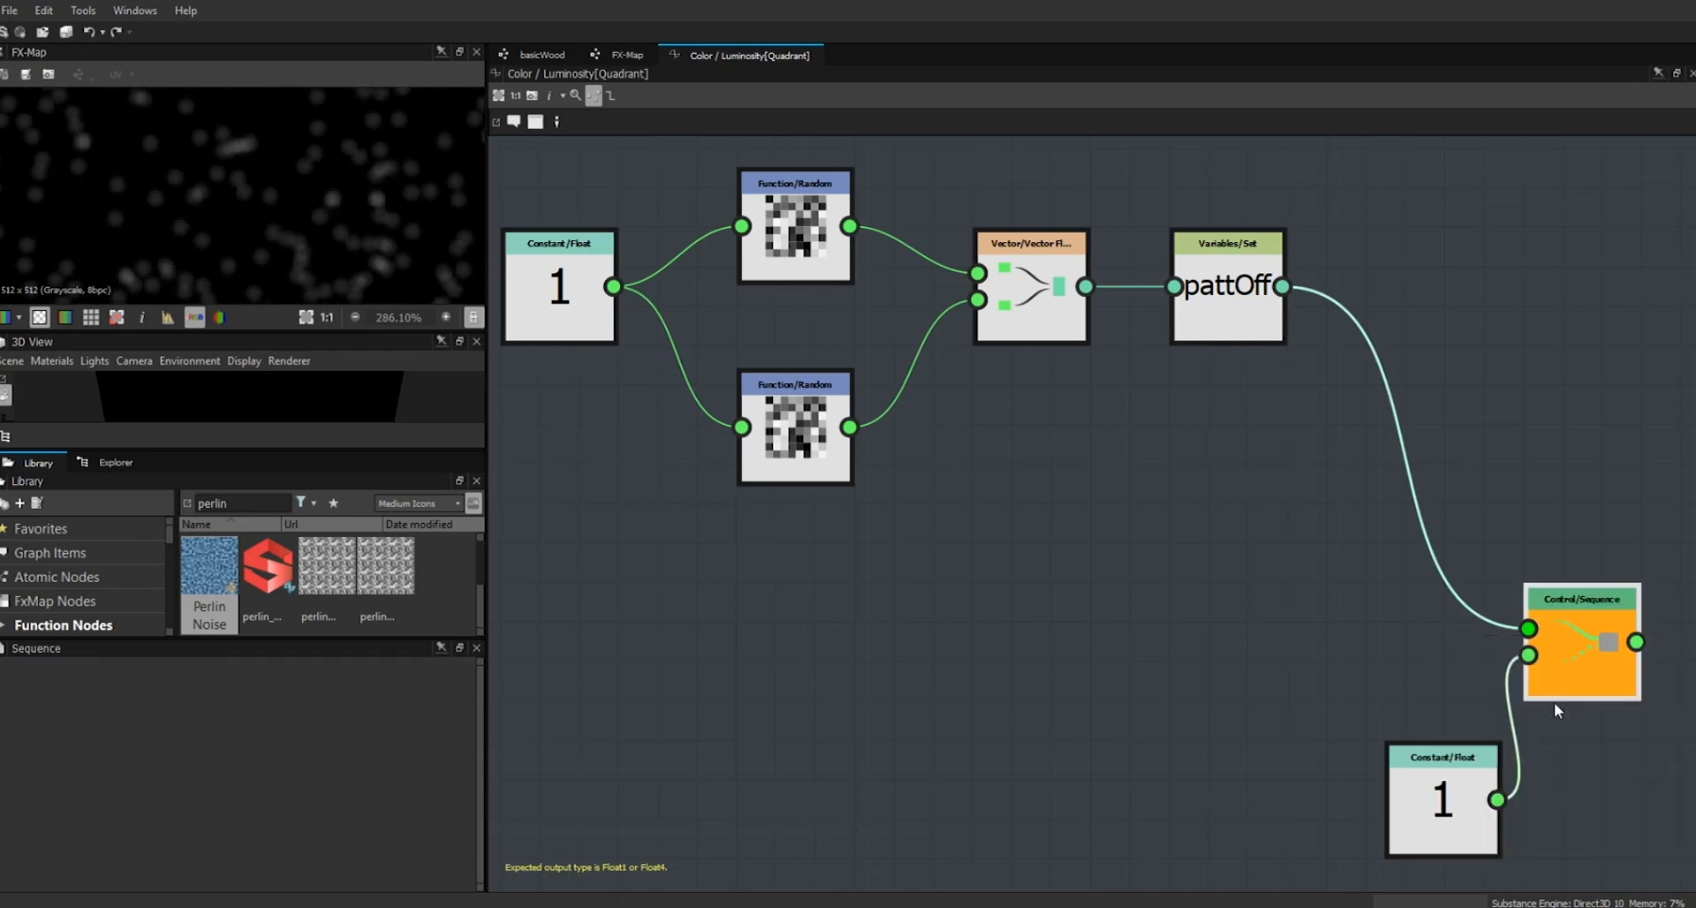
- Inspect the pattern in the preview and move the pattOff node chain farther away from the output Sequence
scroll(252, 205, down, 3)
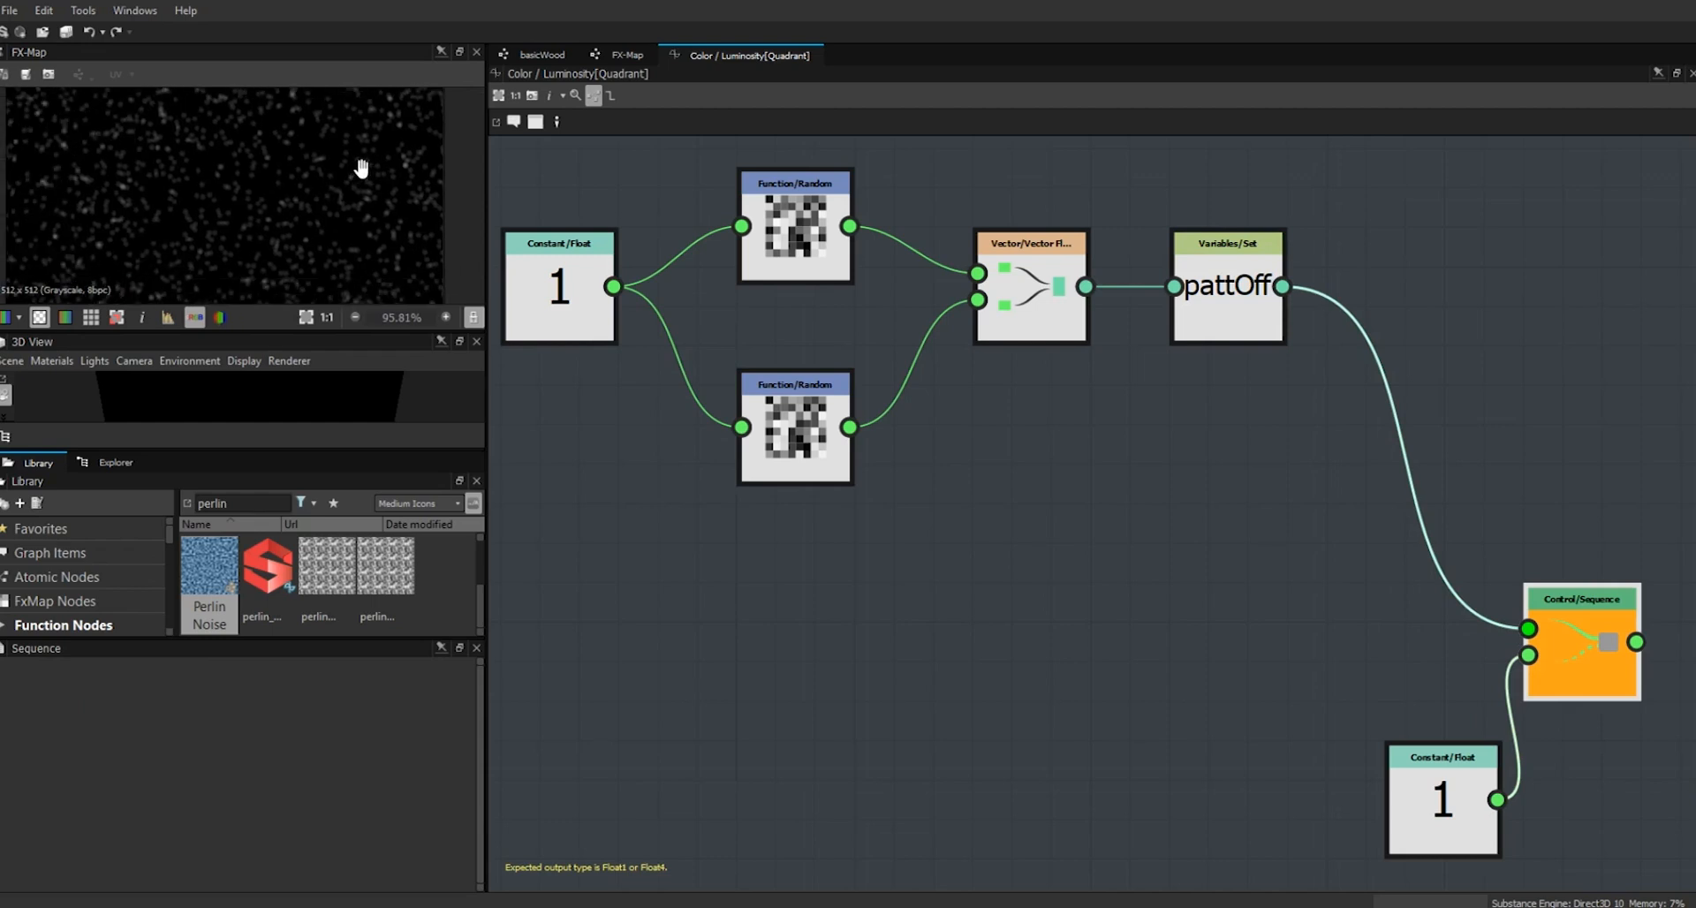
scroll(358, 174, up, 1)
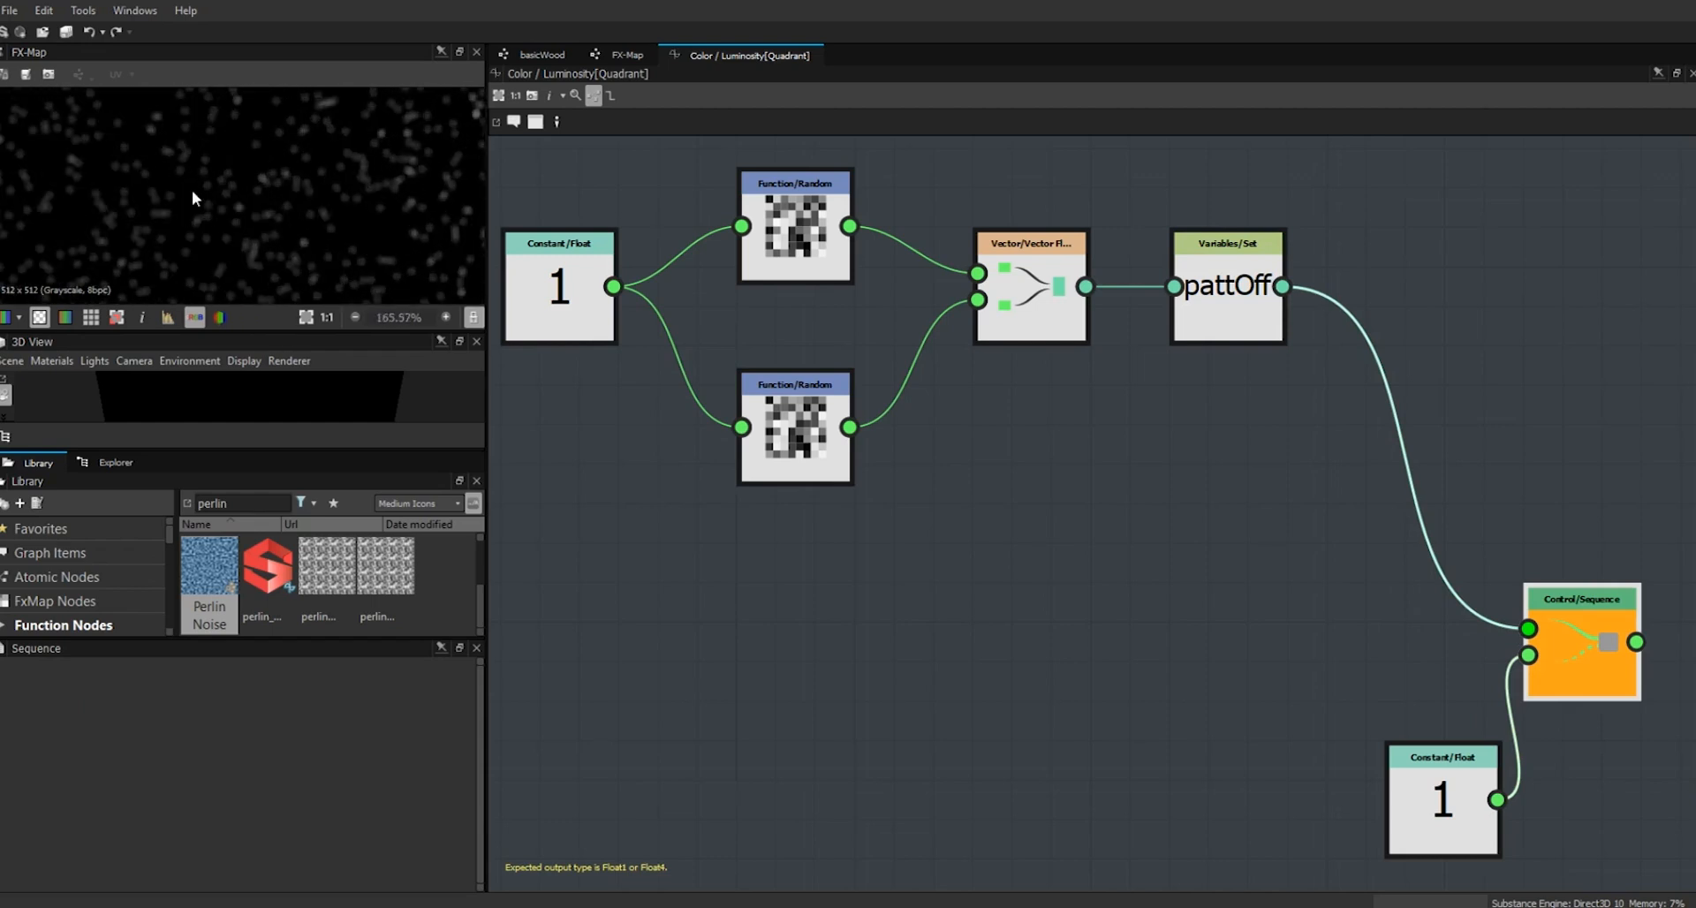
scroll(972, 481, down, 5)
drag(695, 229, 1167, 572)
drag(1093, 386, 771, 253)
middle_drag(841, 442, 1113, 462)
drag(832, 350, 606, 345)
click(857, 407)
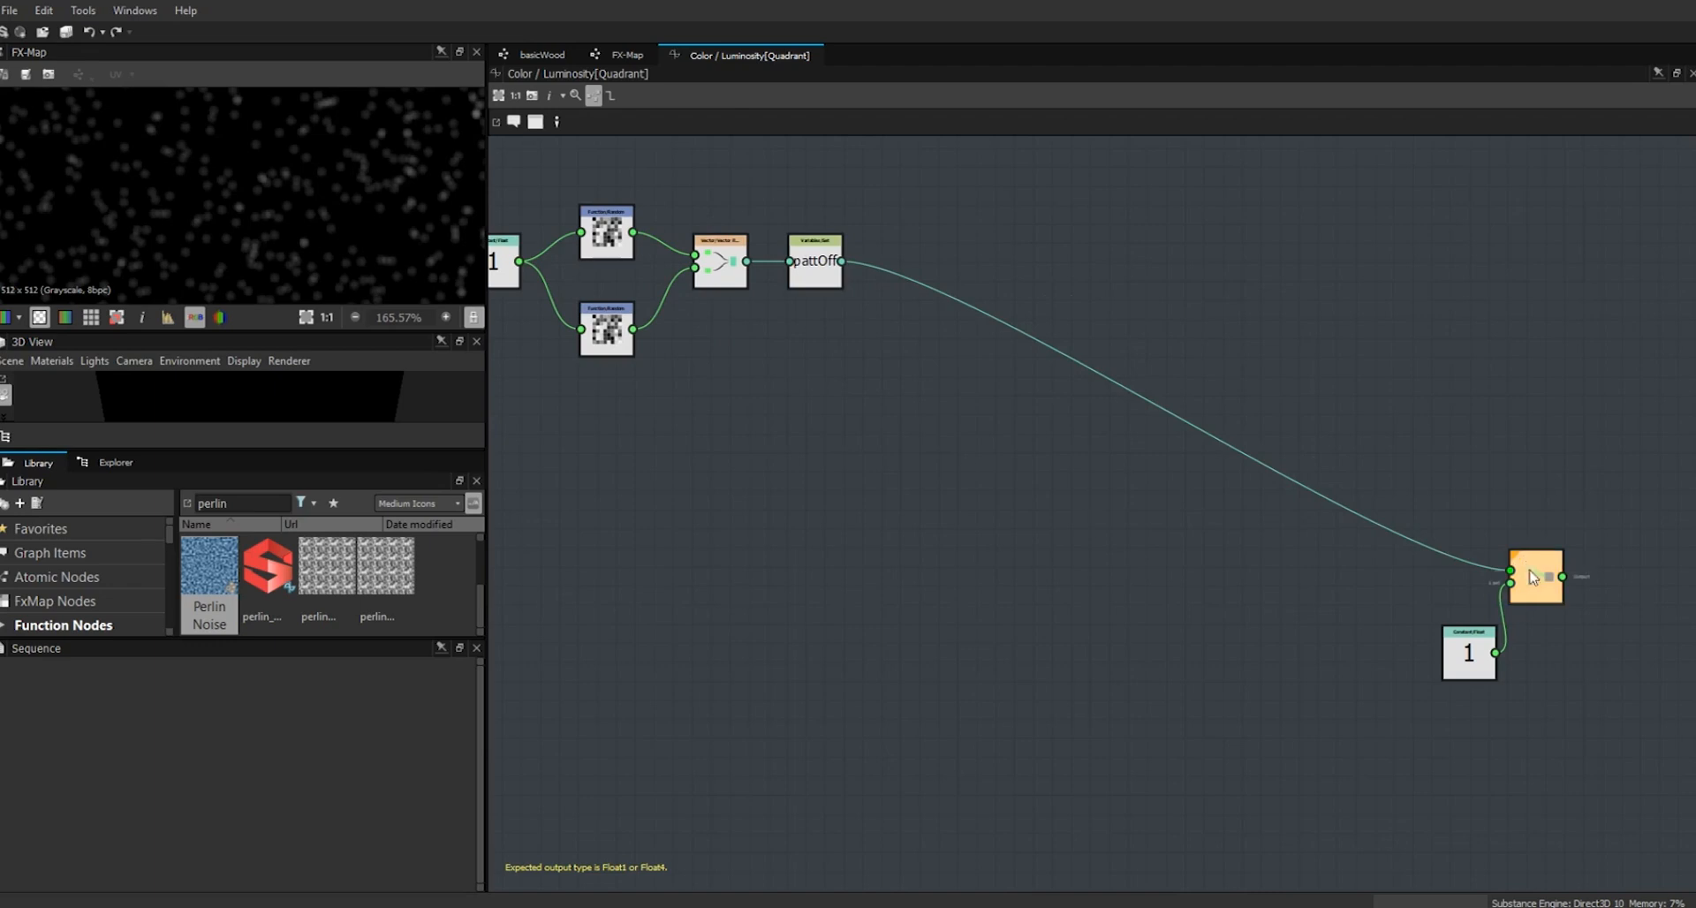
- Add another Control Sequence node in the free space between the pattOff Set node and the output Sequence
right_click(1152, 242)
mouse_move(1207, 254)
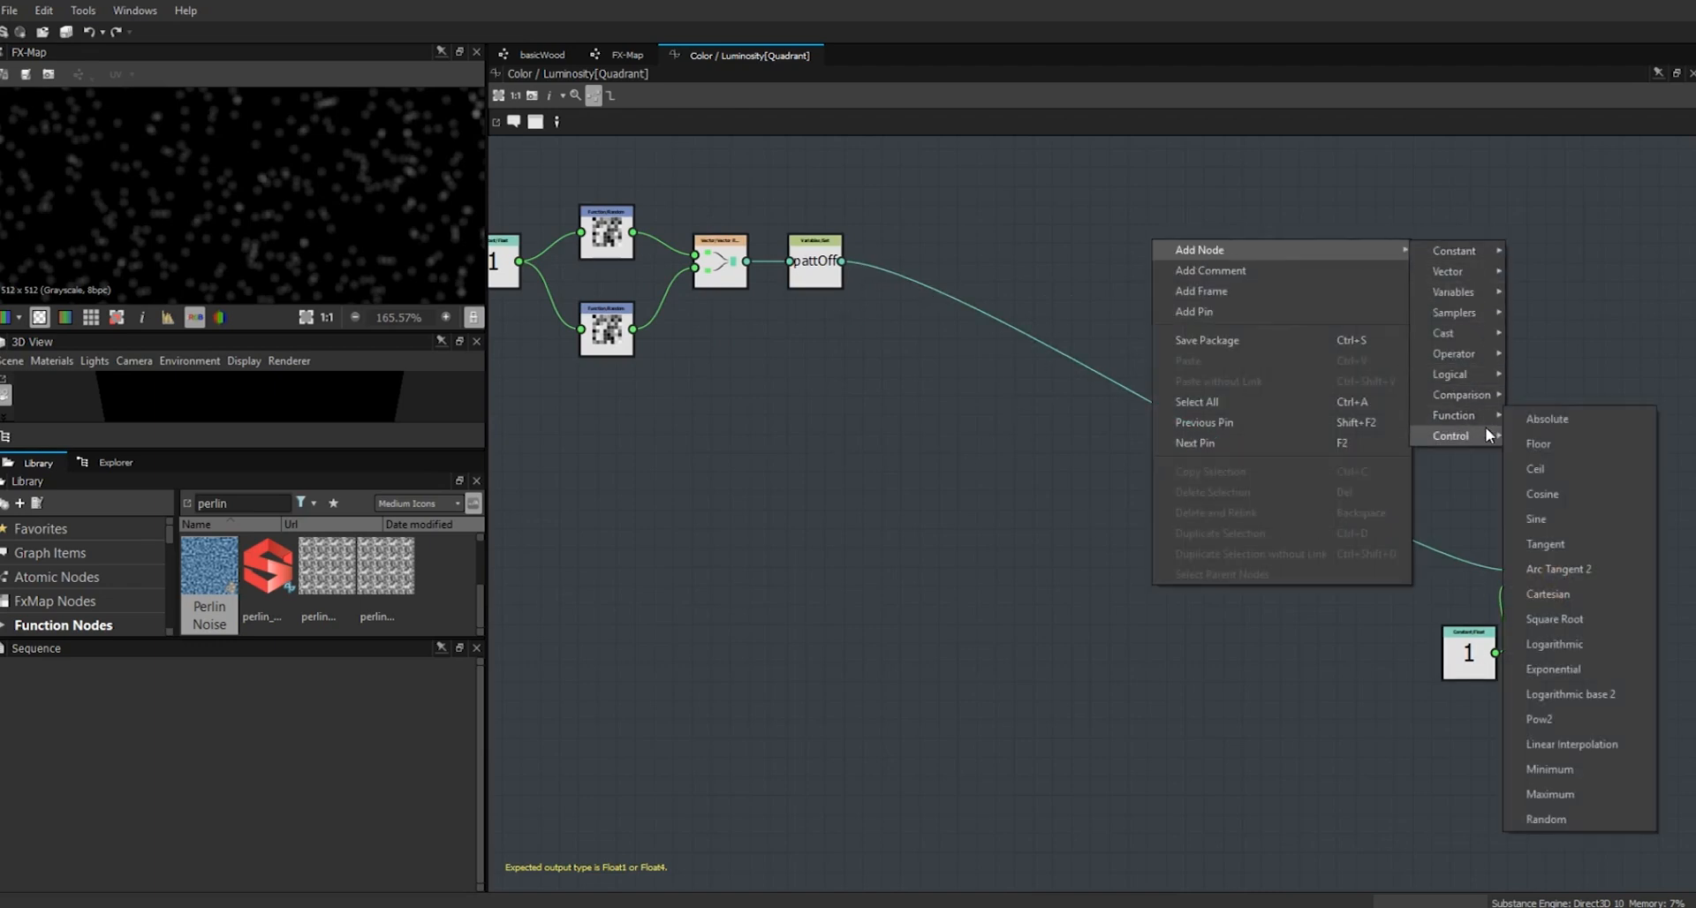
click(1542, 439)
drag(1148, 252, 1082, 459)
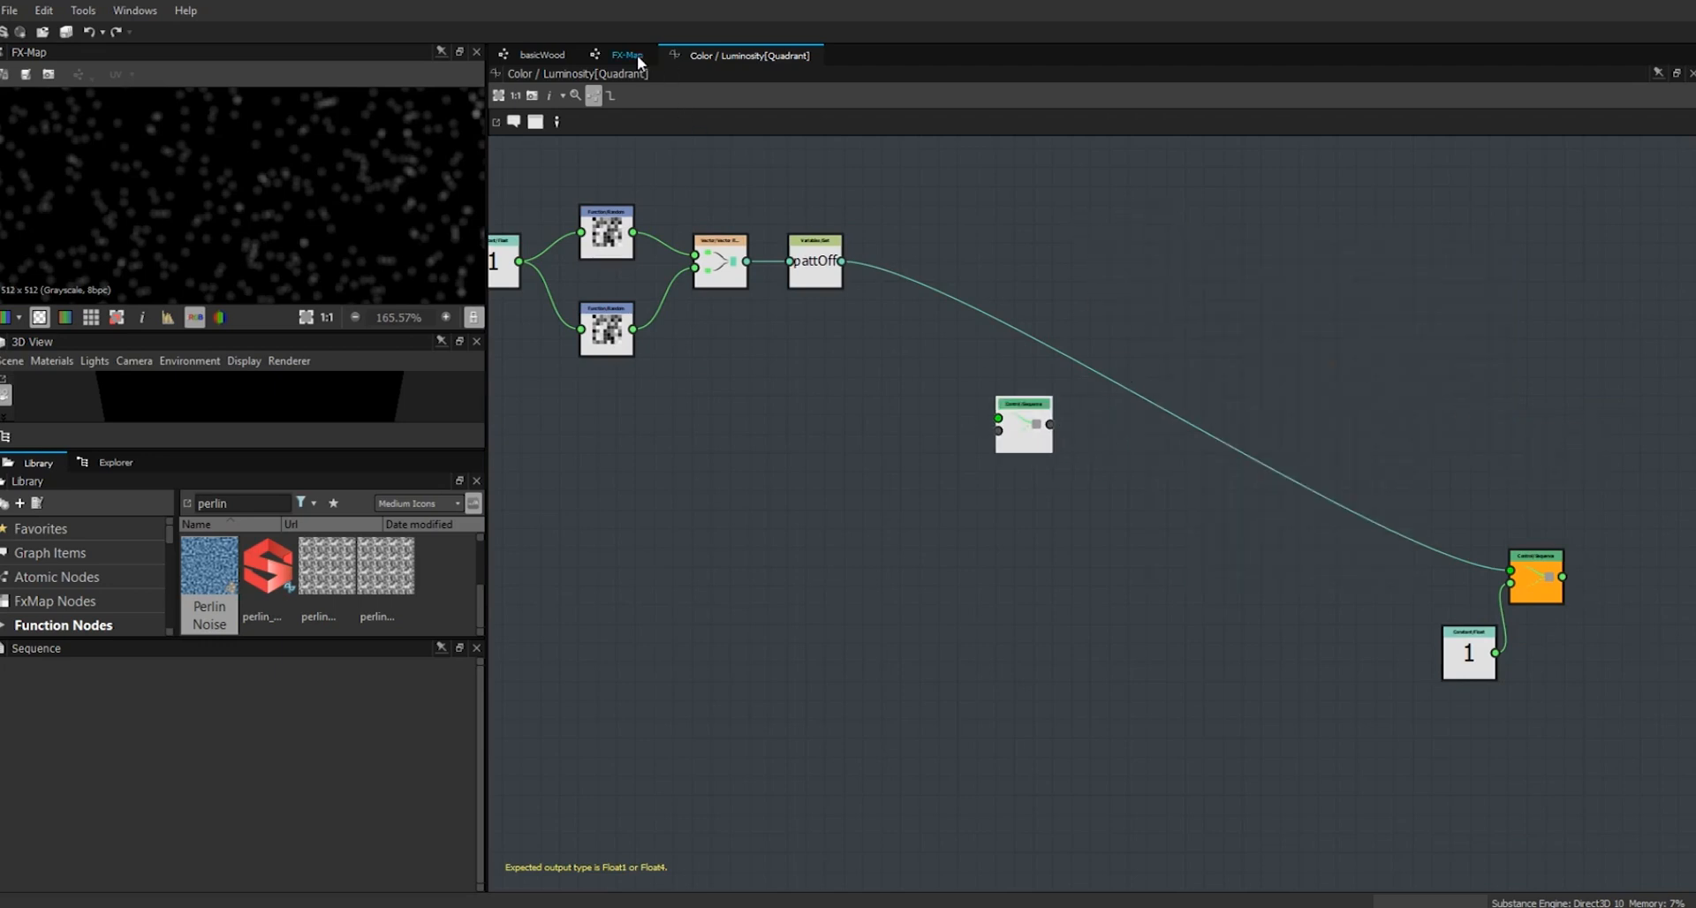
- Review the left bottom Quadrant's pattern size, rotation and variation parameters in the FX-Map
click(636, 55)
click(937, 707)
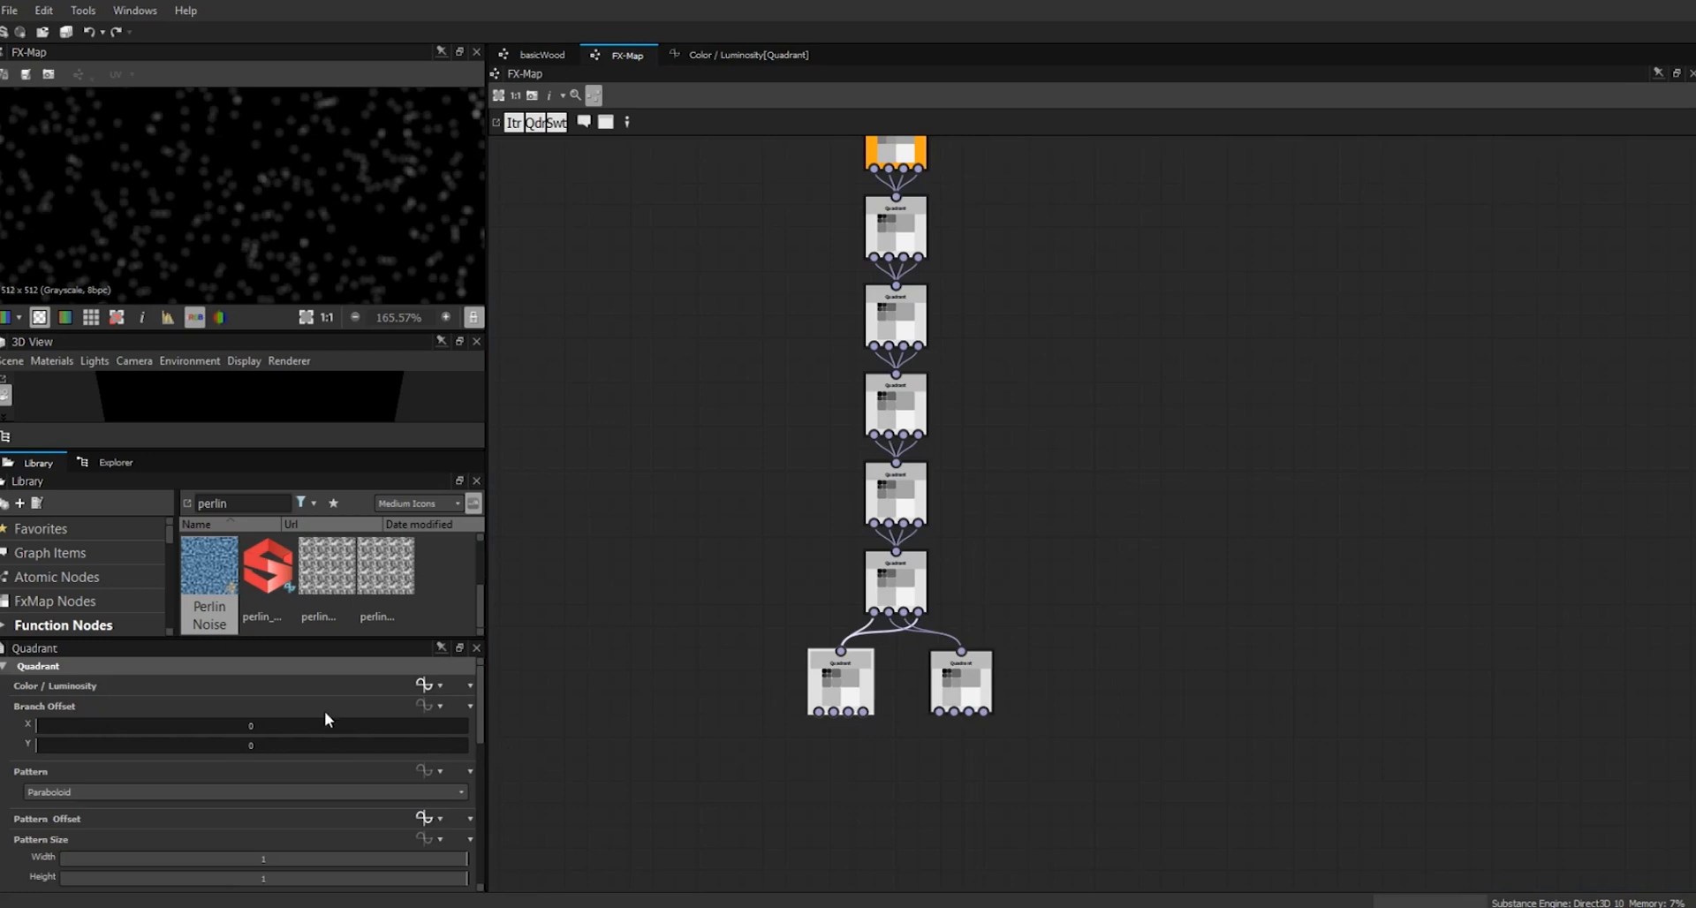
scroll(480, 757, down, 3)
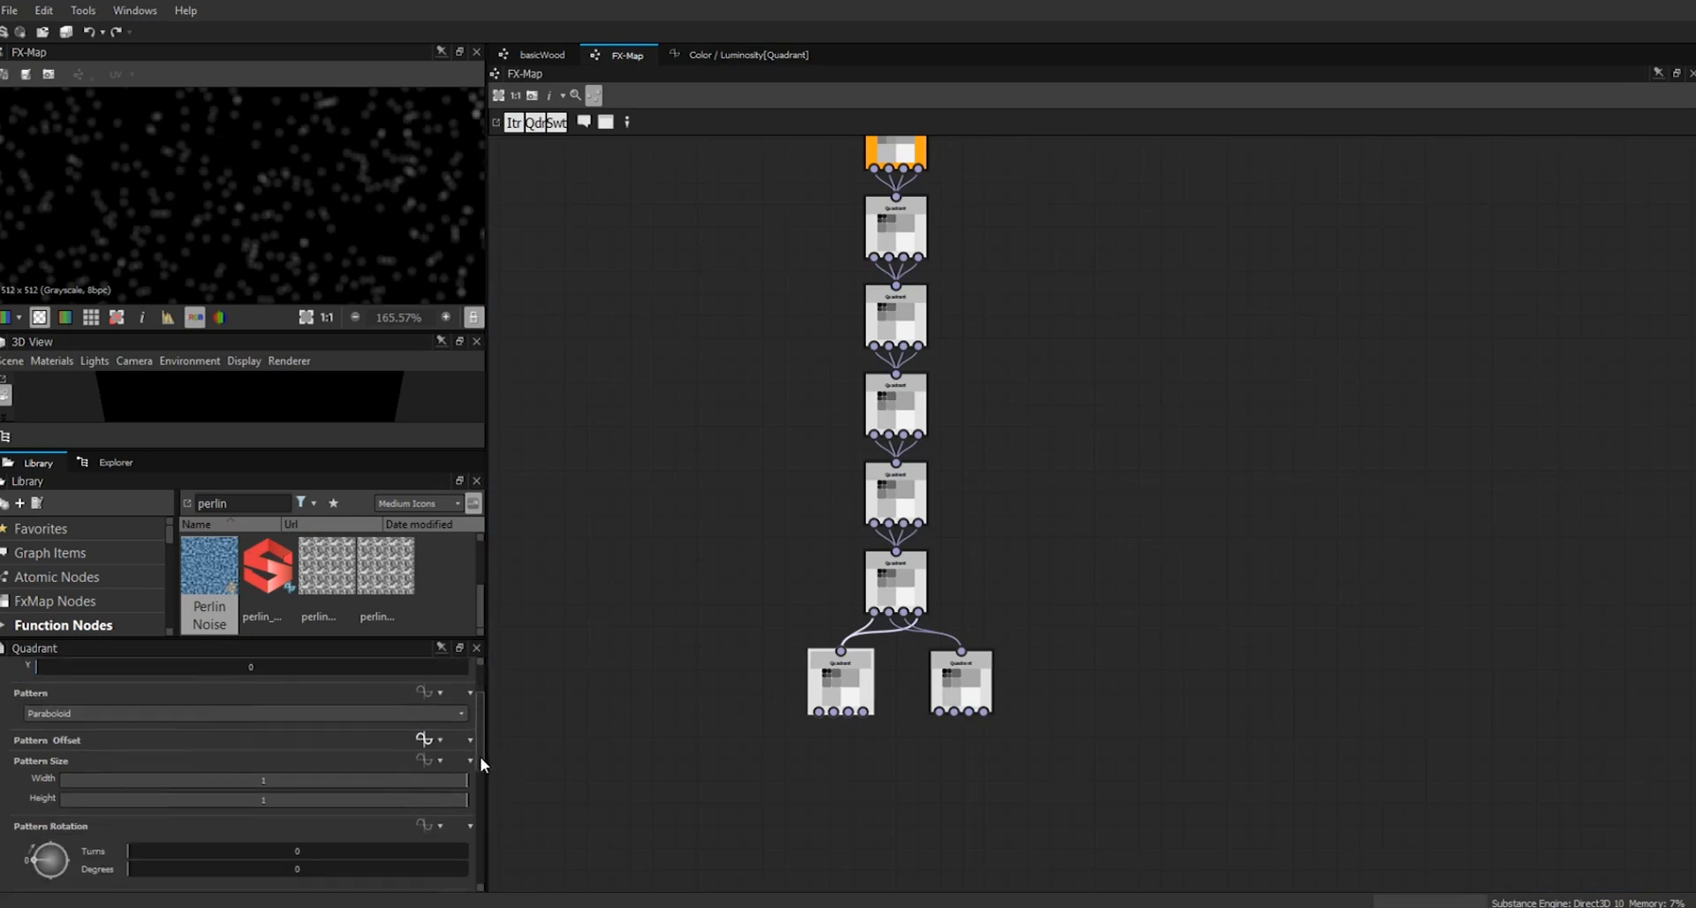
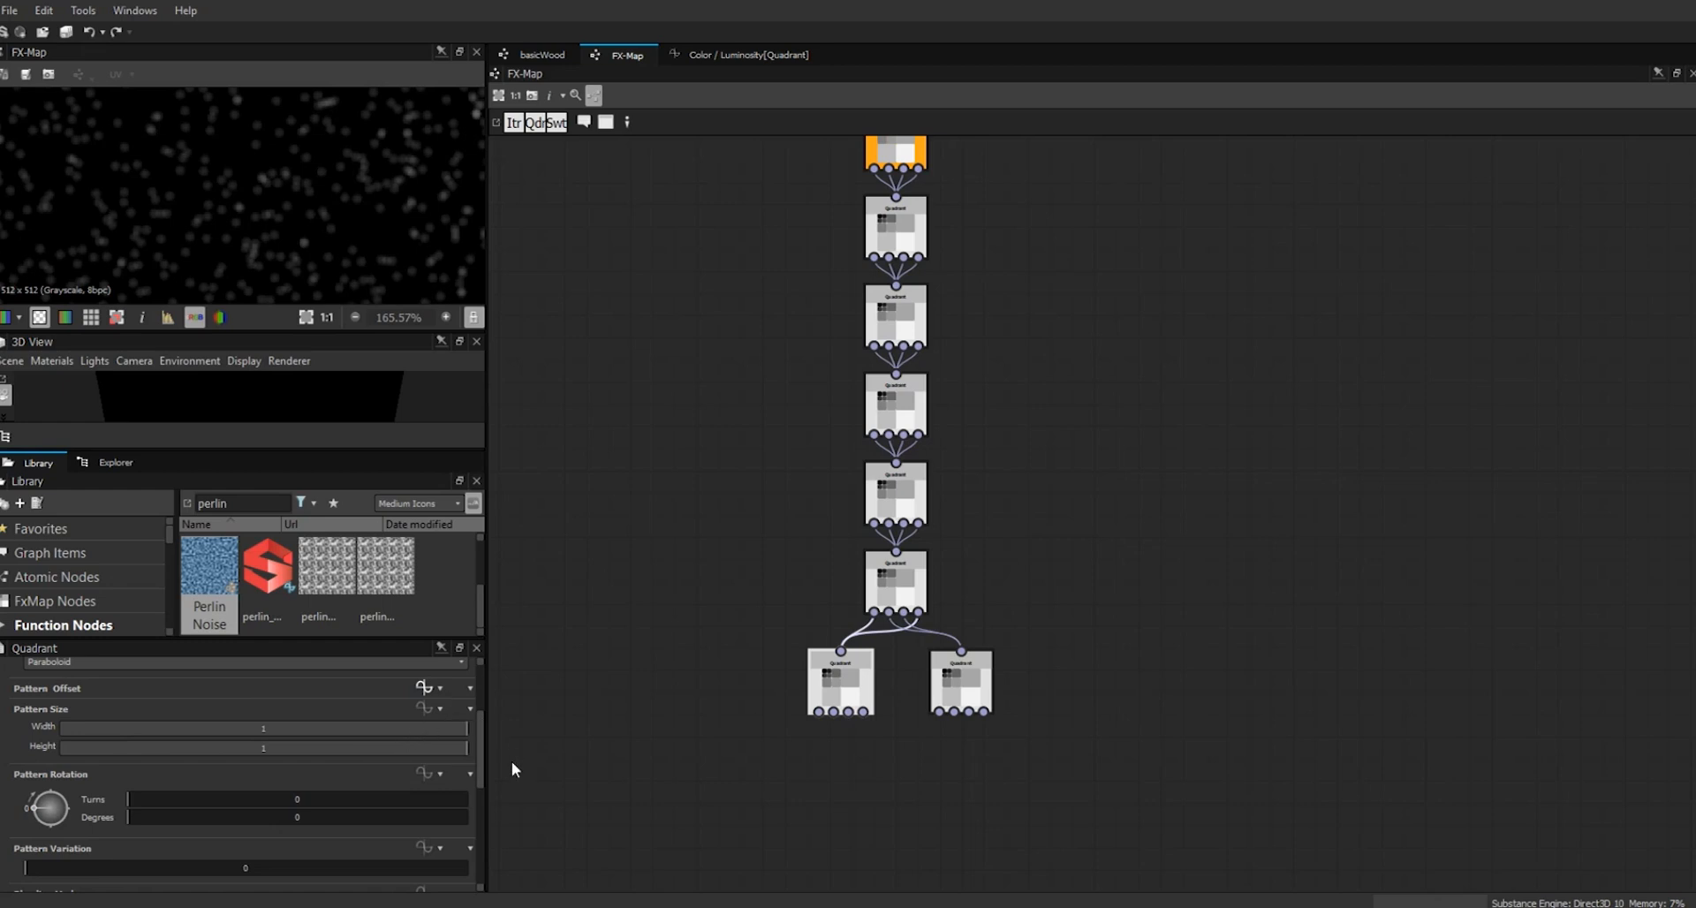
- Return to the Color / Luminosity function and add two Constant Float nodes in the free space below the pattOff chain
drag(480, 776, 482, 706)
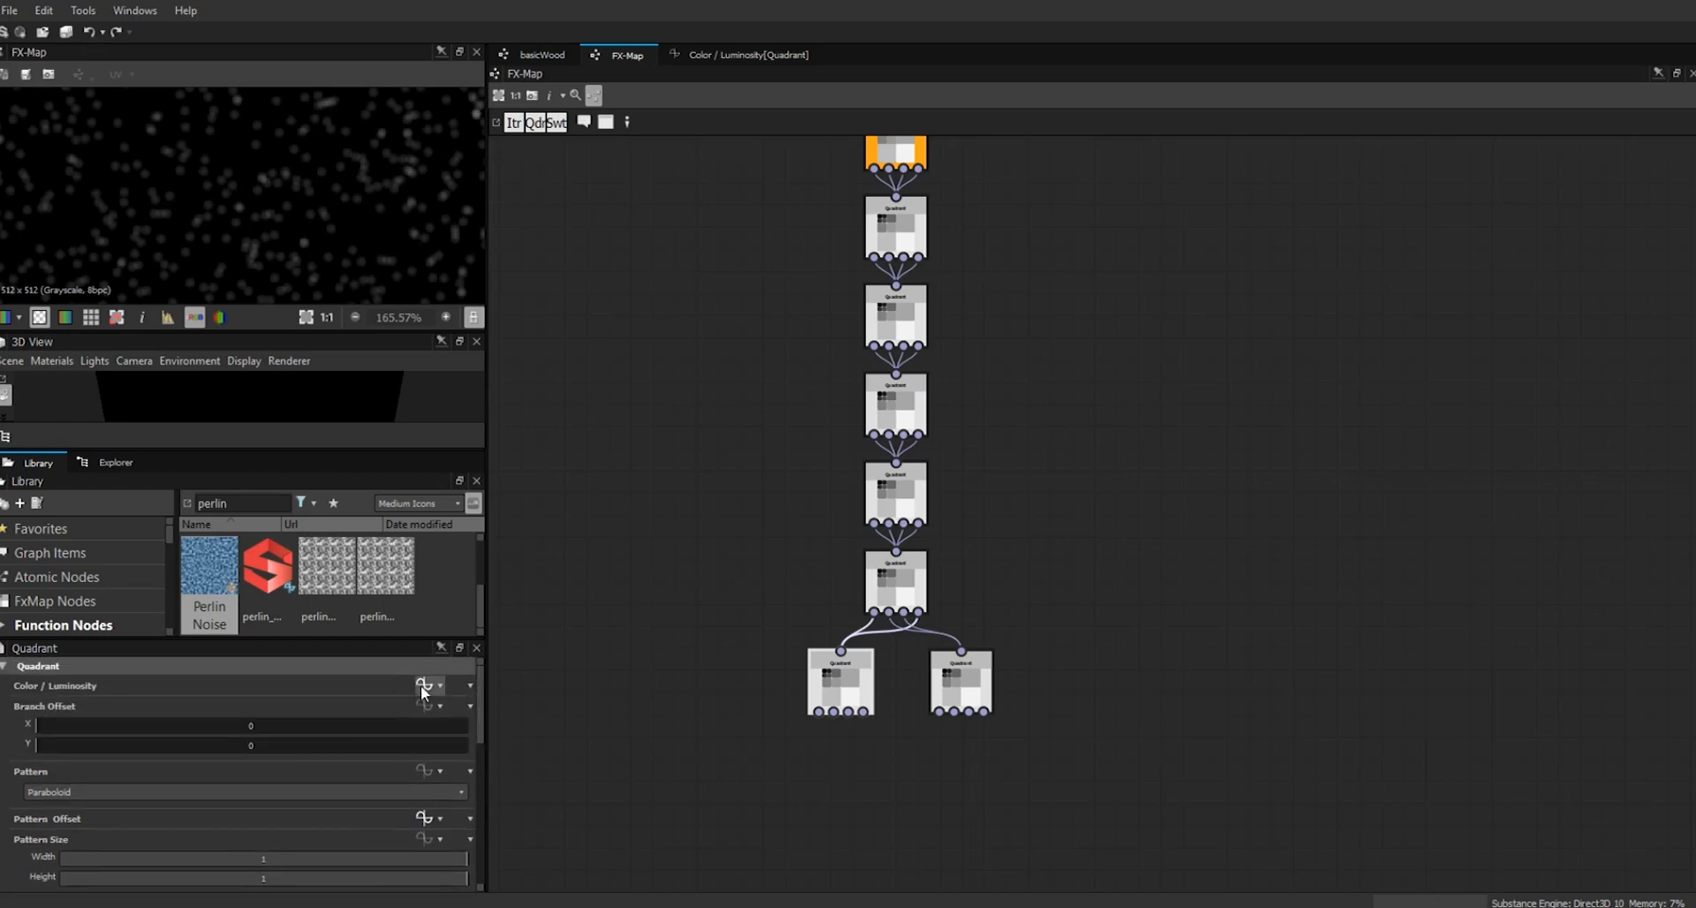
click(717, 54)
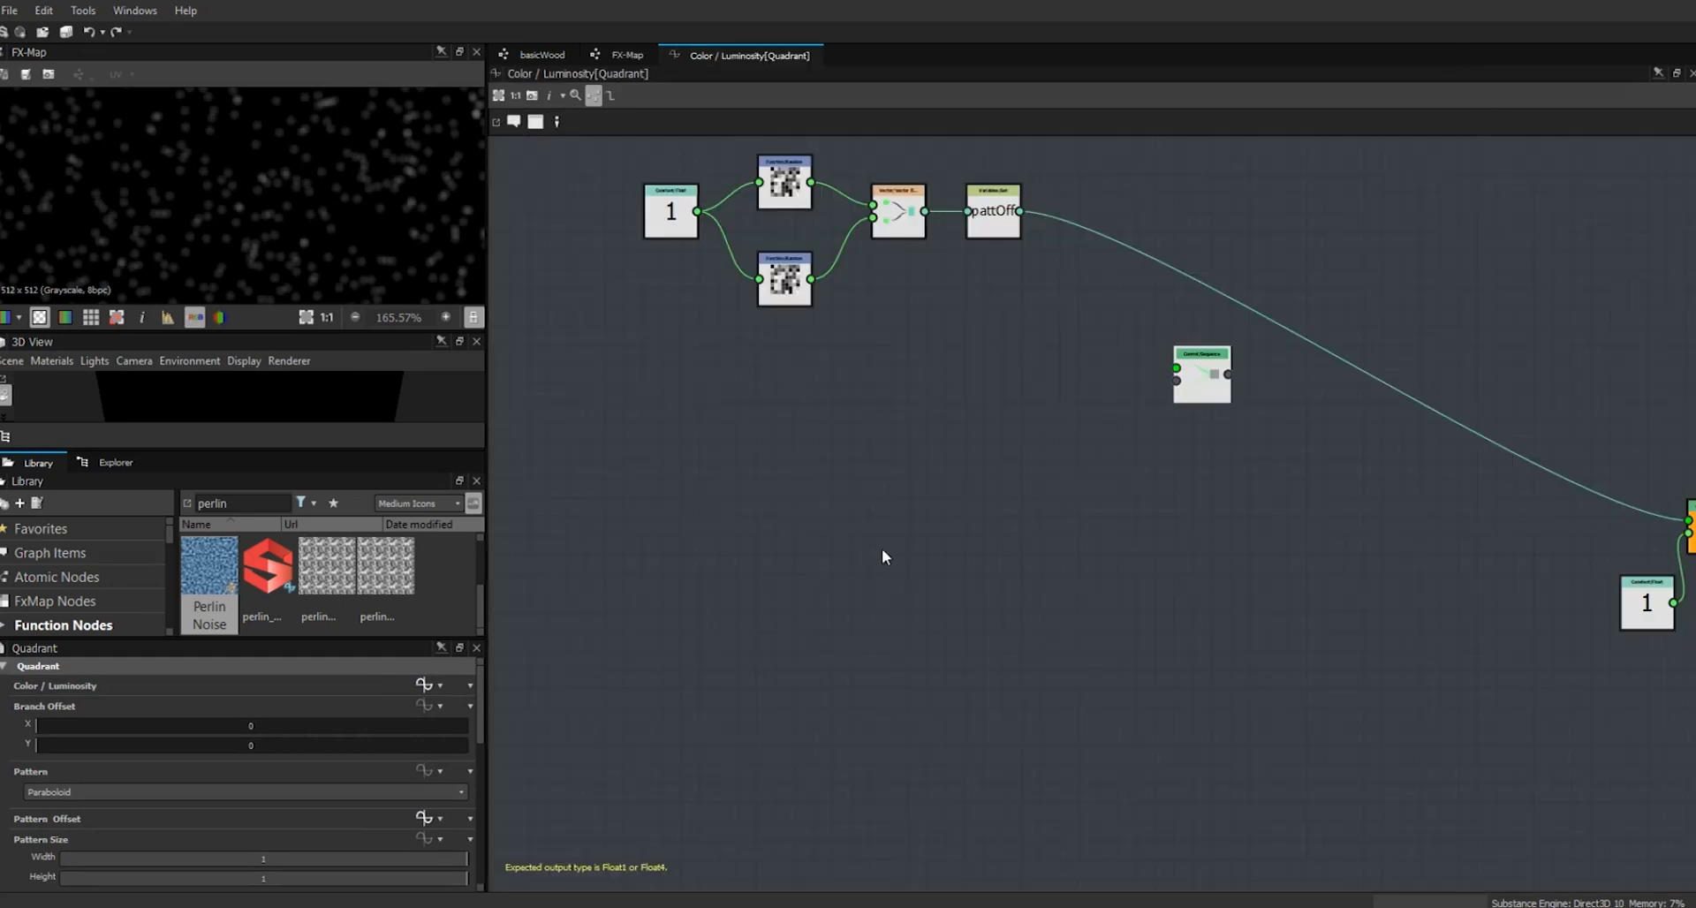
right_click(689, 493)
mouse_move(824, 495)
mouse_move(994, 493)
click(1080, 497)
click(693, 493)
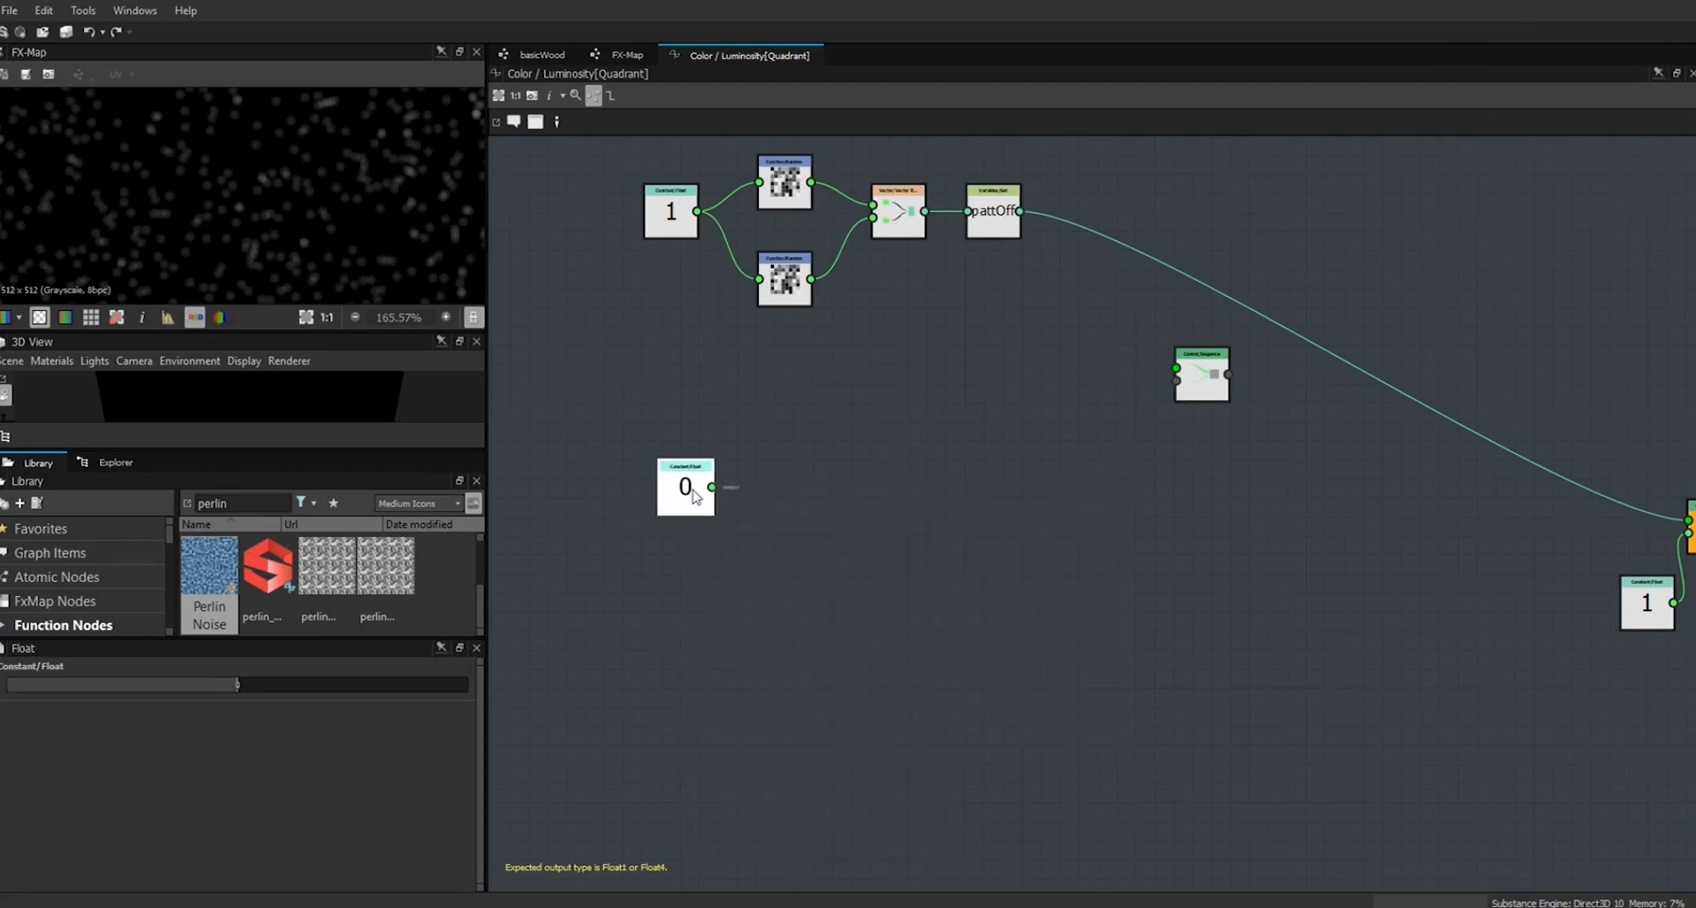
key(ctrl+c)
key(ctrl+v)
drag(1096, 531, 784, 639)
- Set the first new Constant Float node to 4 and its copy to 0.85
click(692, 496)
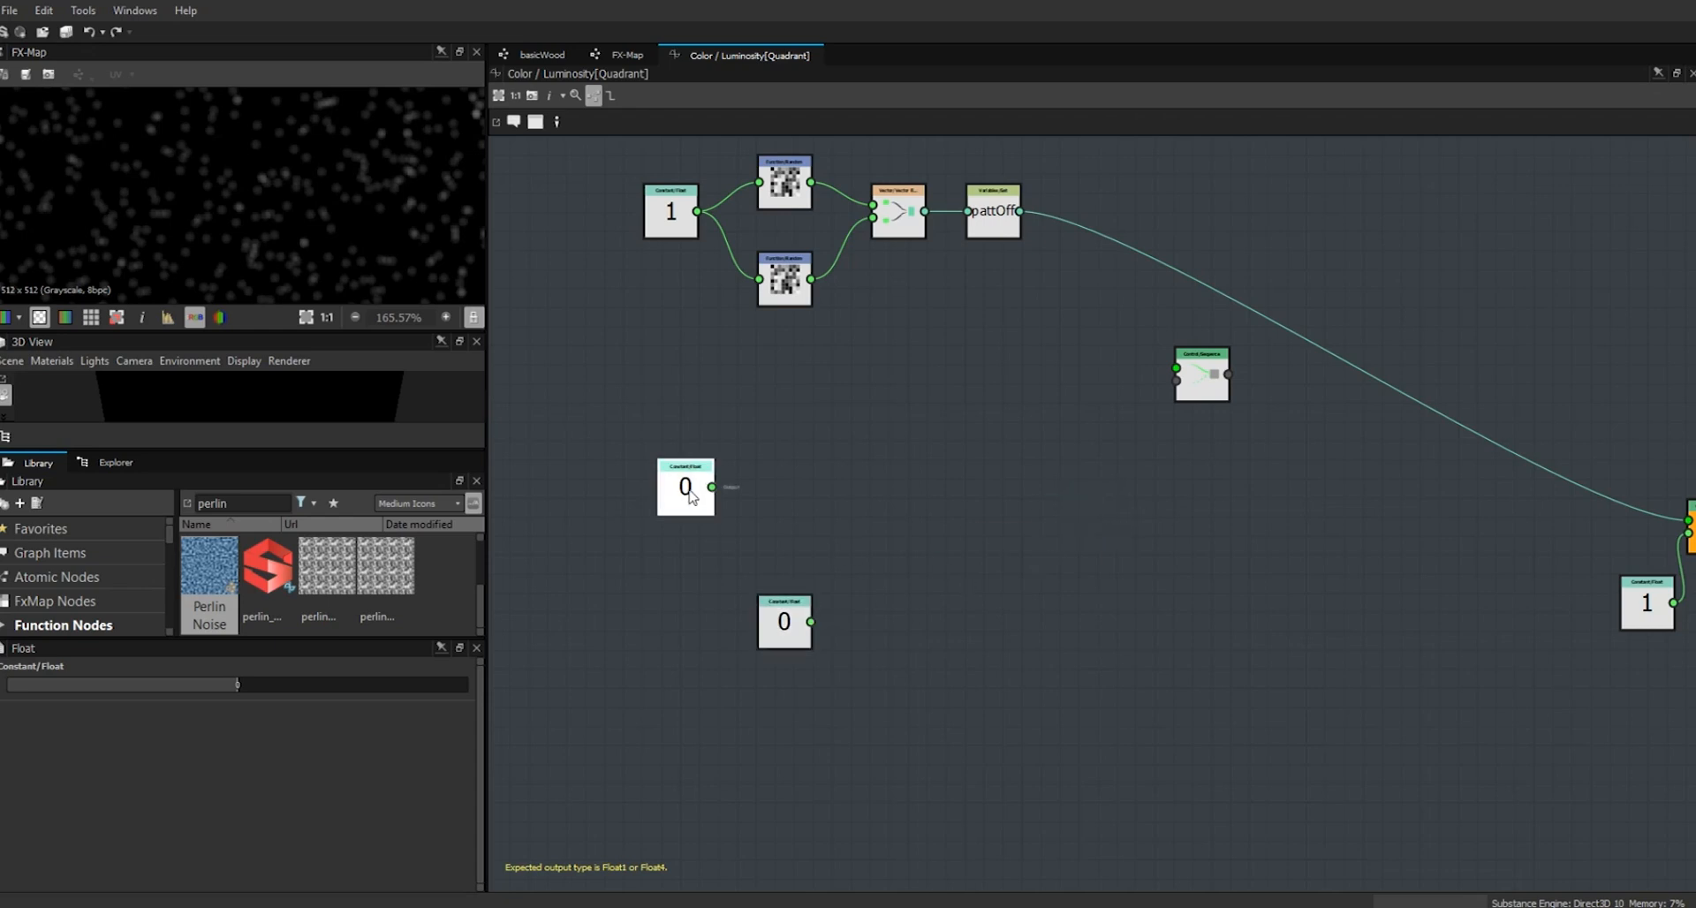
click(237, 686)
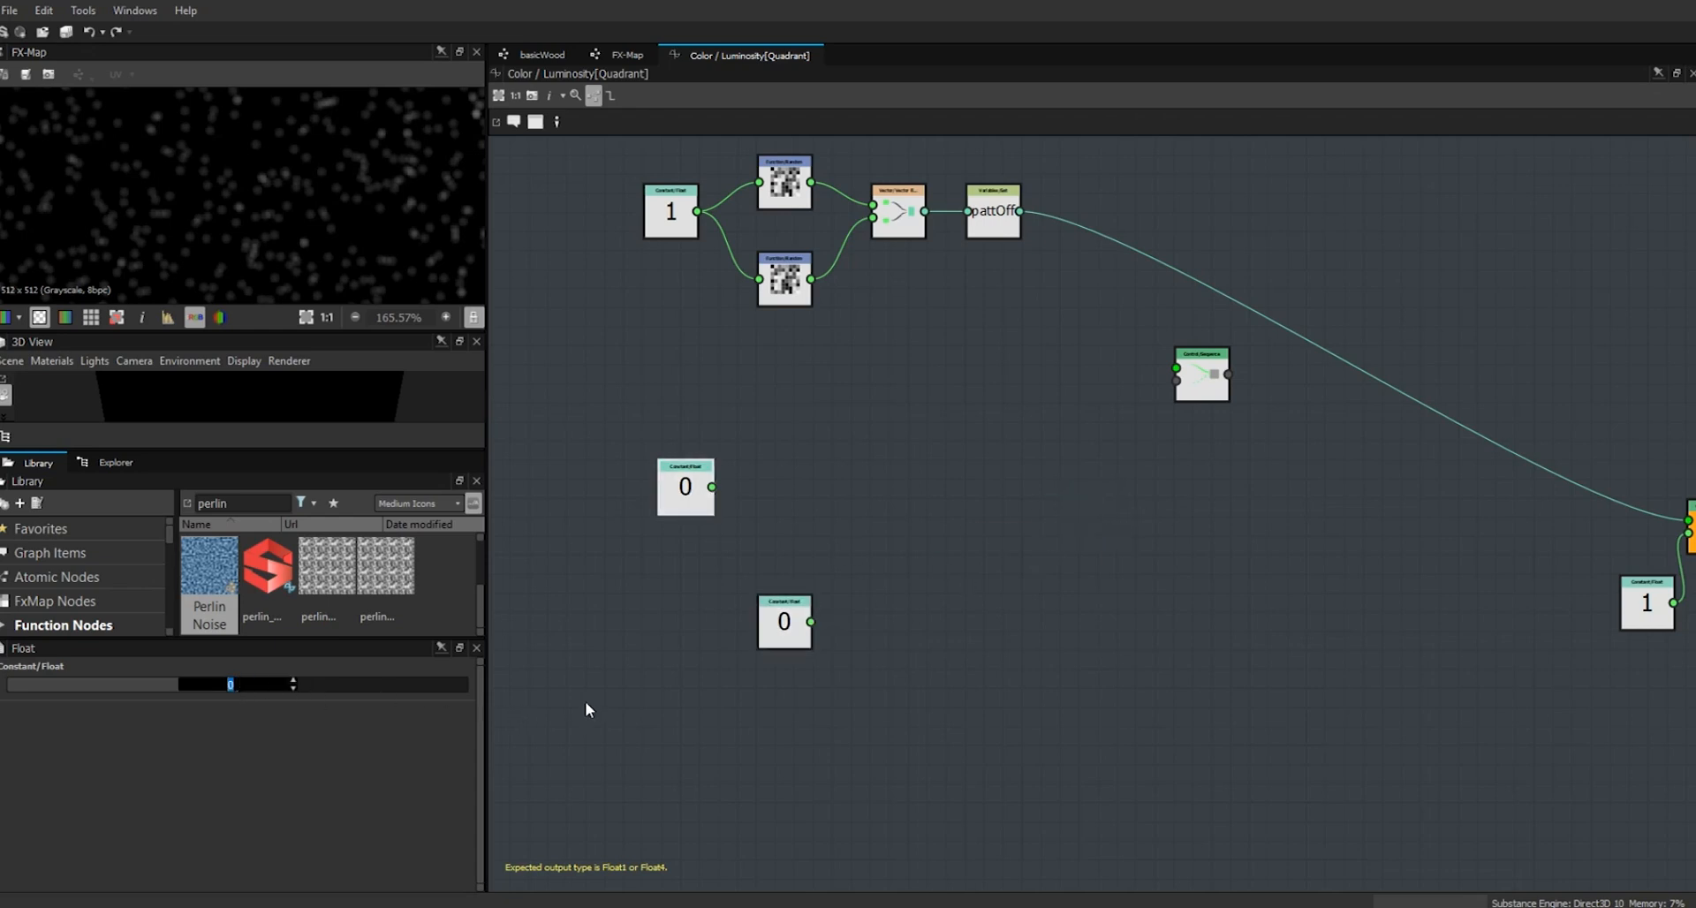
text(4)
click(793, 636)
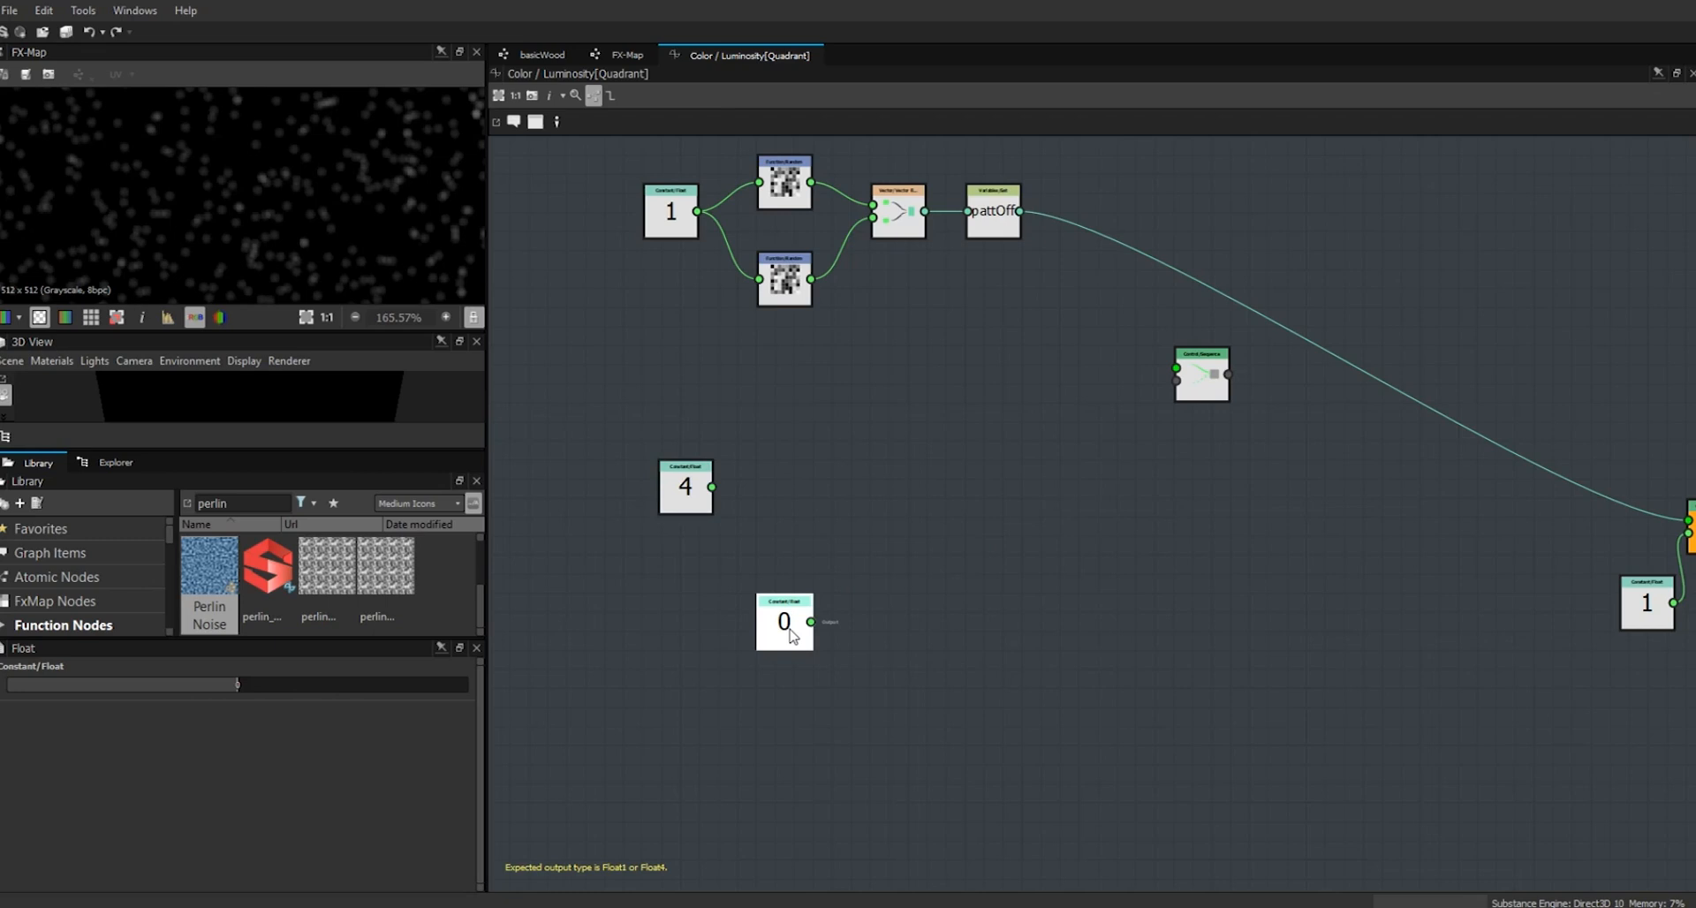
click(237, 685)
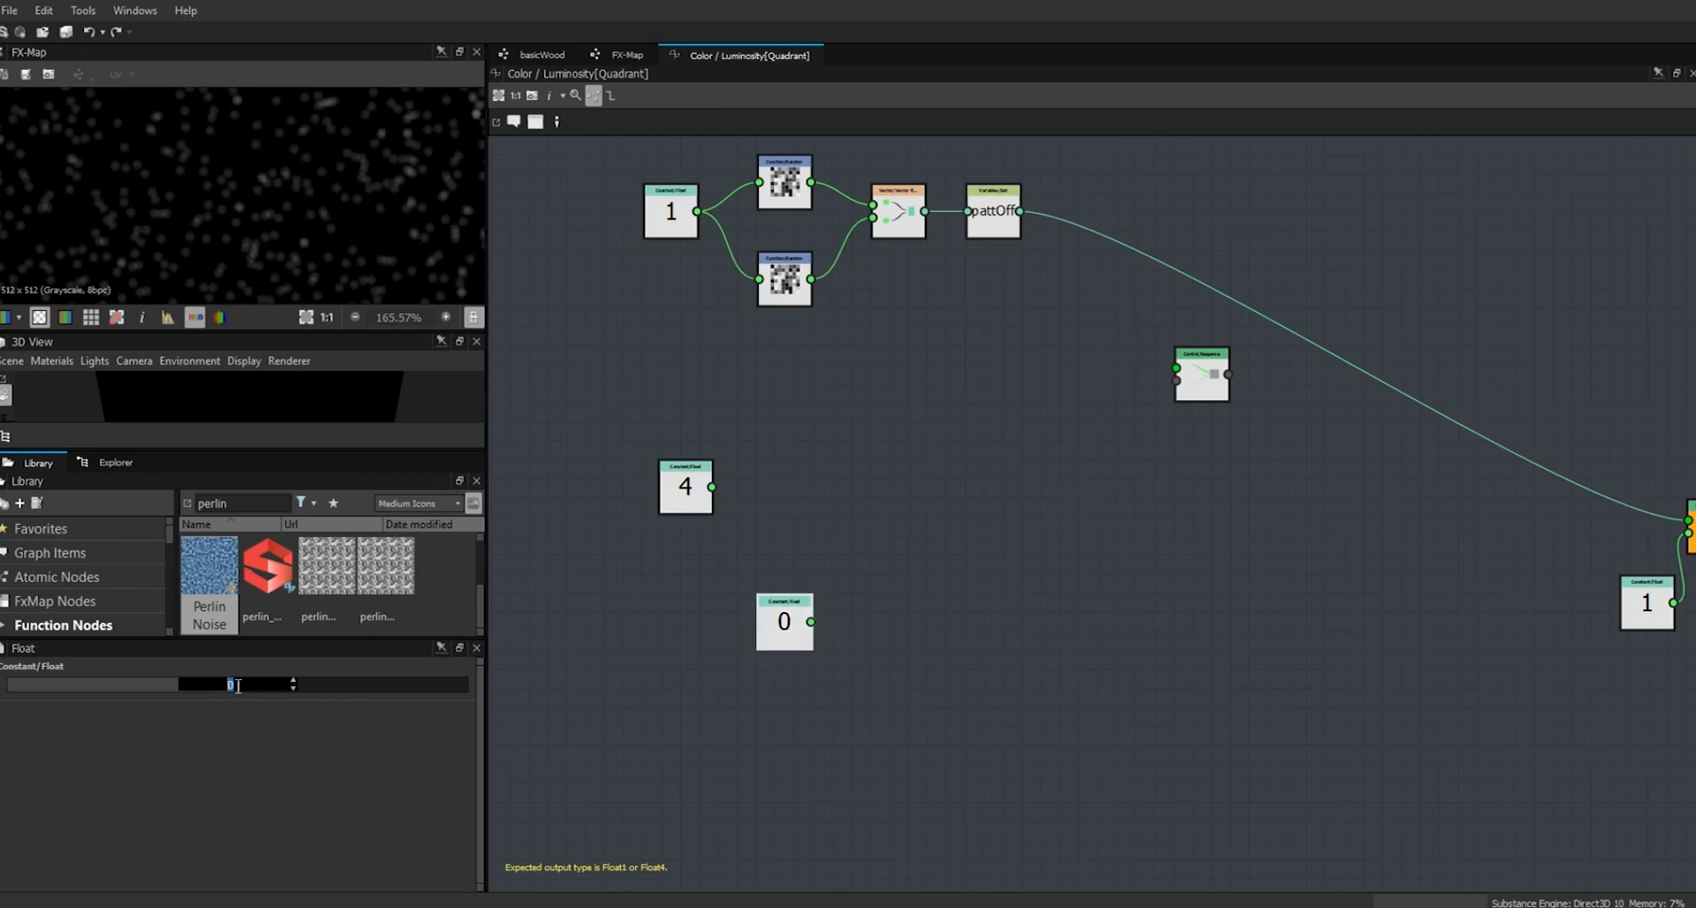
text(.85)
key(Return)
- Space out the 4 and 0.85 float nodes and add a Random node beside the 4 node
drag(802, 631, 764, 593)
drag(702, 489, 631, 490)
drag(749, 585, 730, 604)
right_click(832, 502)
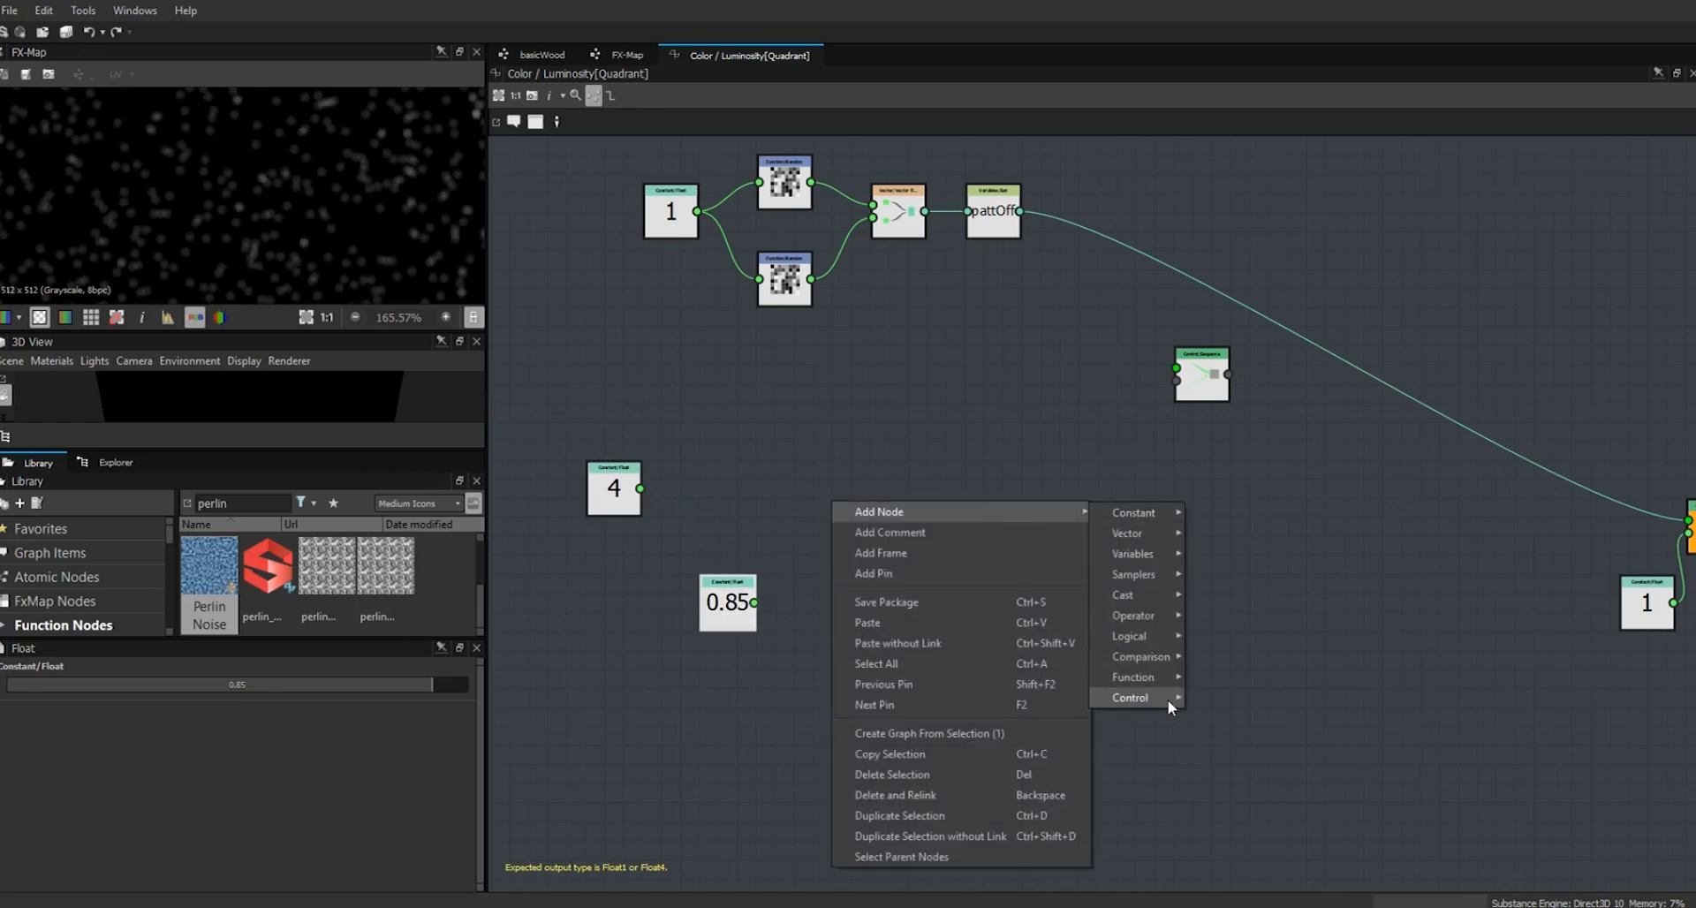
click(1237, 804)
drag(830, 508, 793, 495)
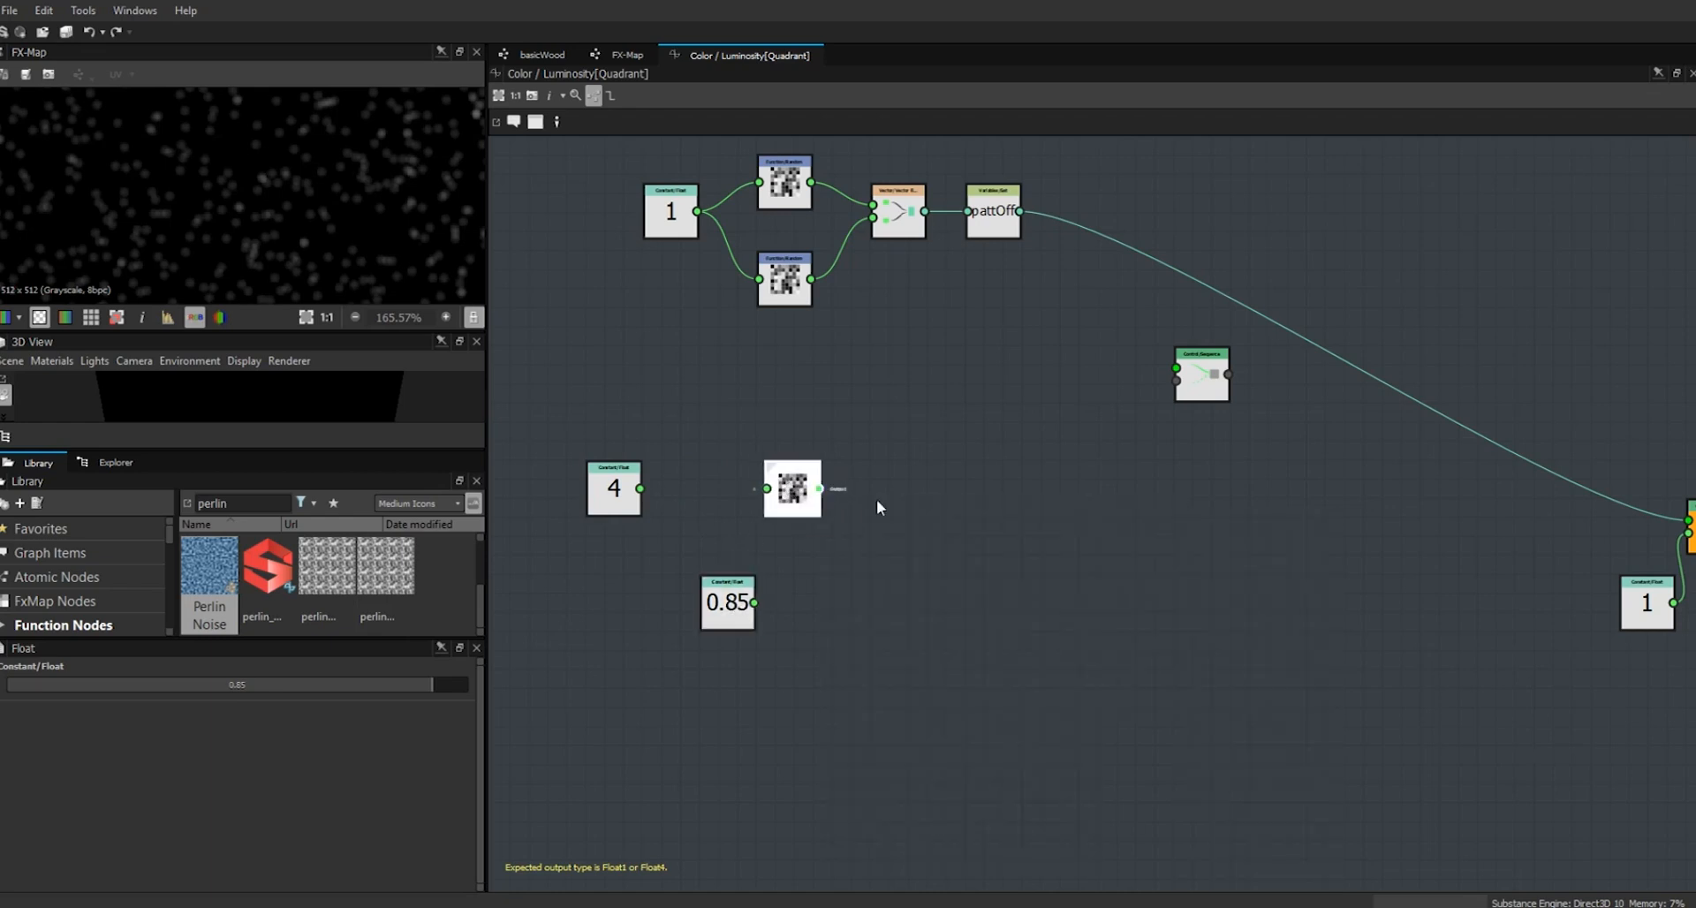
- Add a Lower or Equal comparison node and place it just after the Random node
right_click(990, 509)
mouse_move(1044, 512)
mouse_move(1296, 661)
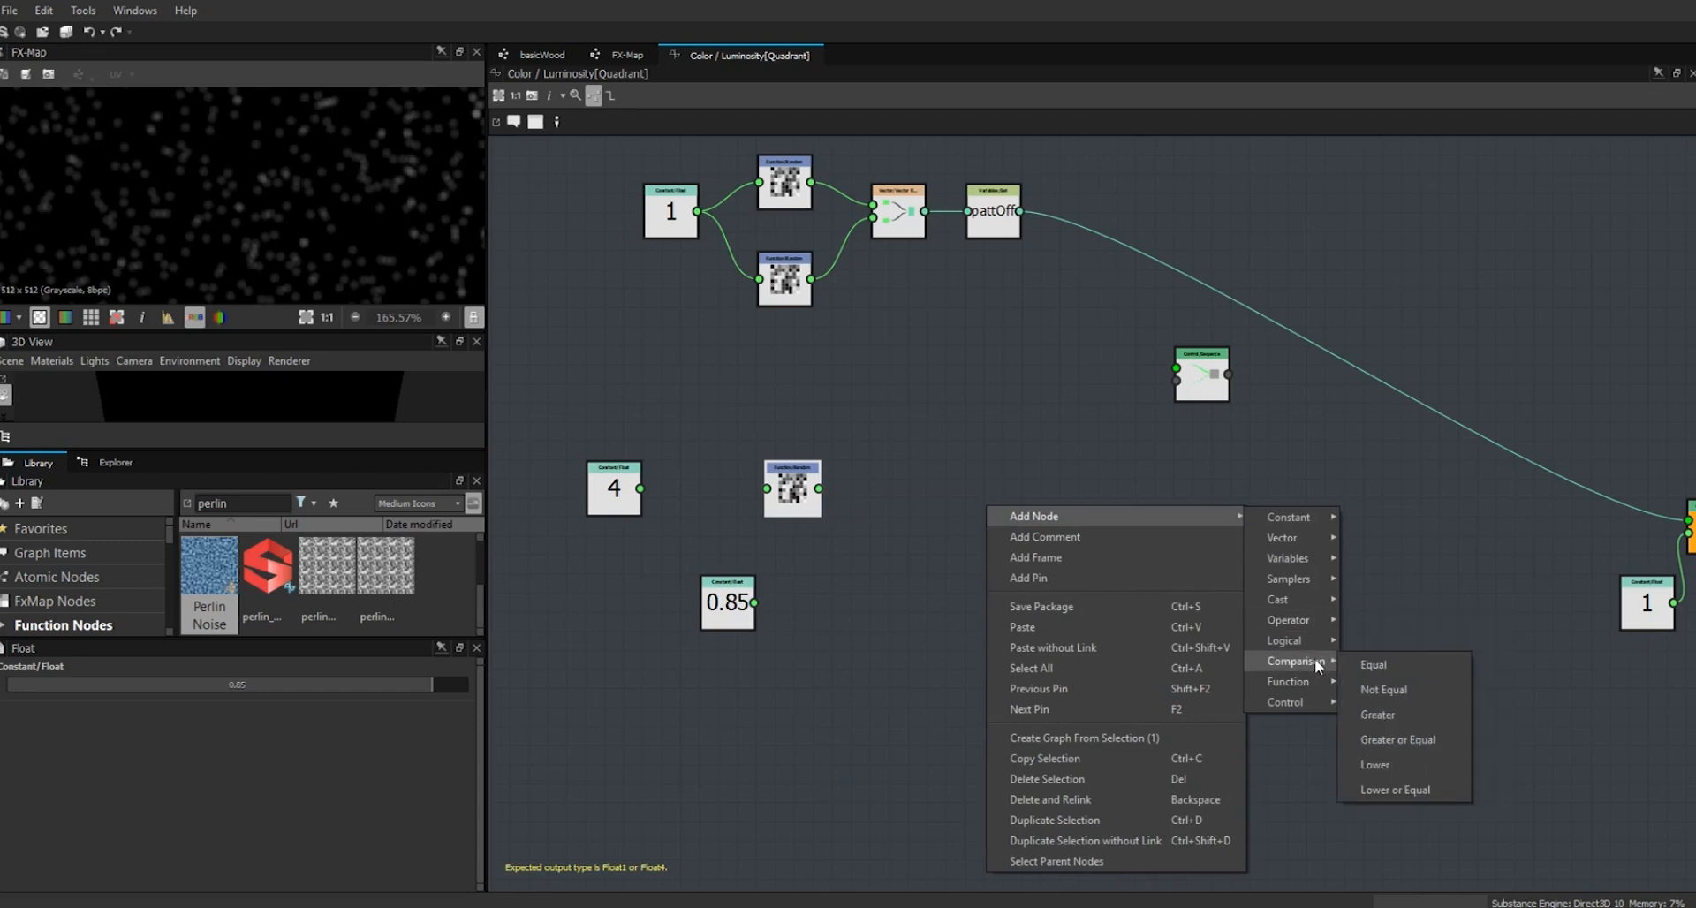
click(1407, 767)
click(1407, 786)
drag(992, 512, 919, 535)
- Add an If...Else node after the comparison and rearrange the Random and 0.85 nodes closer to the 4 node
right_click(1048, 520)
mouse_move(1102, 525)
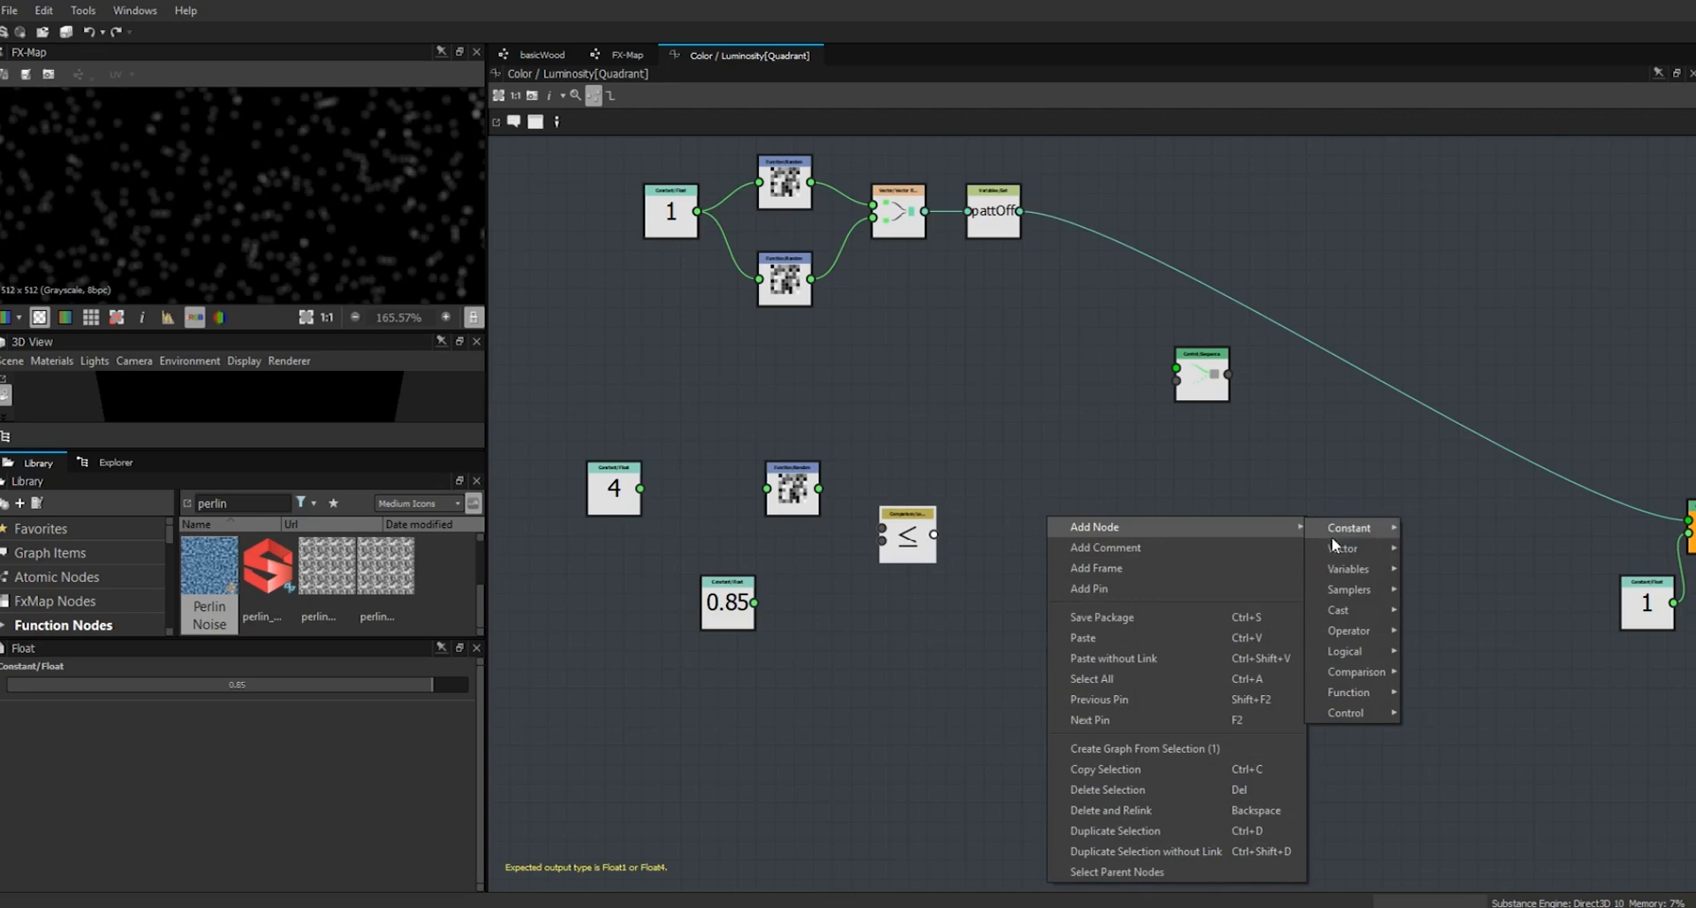
mouse_move(1392, 712)
click(1440, 741)
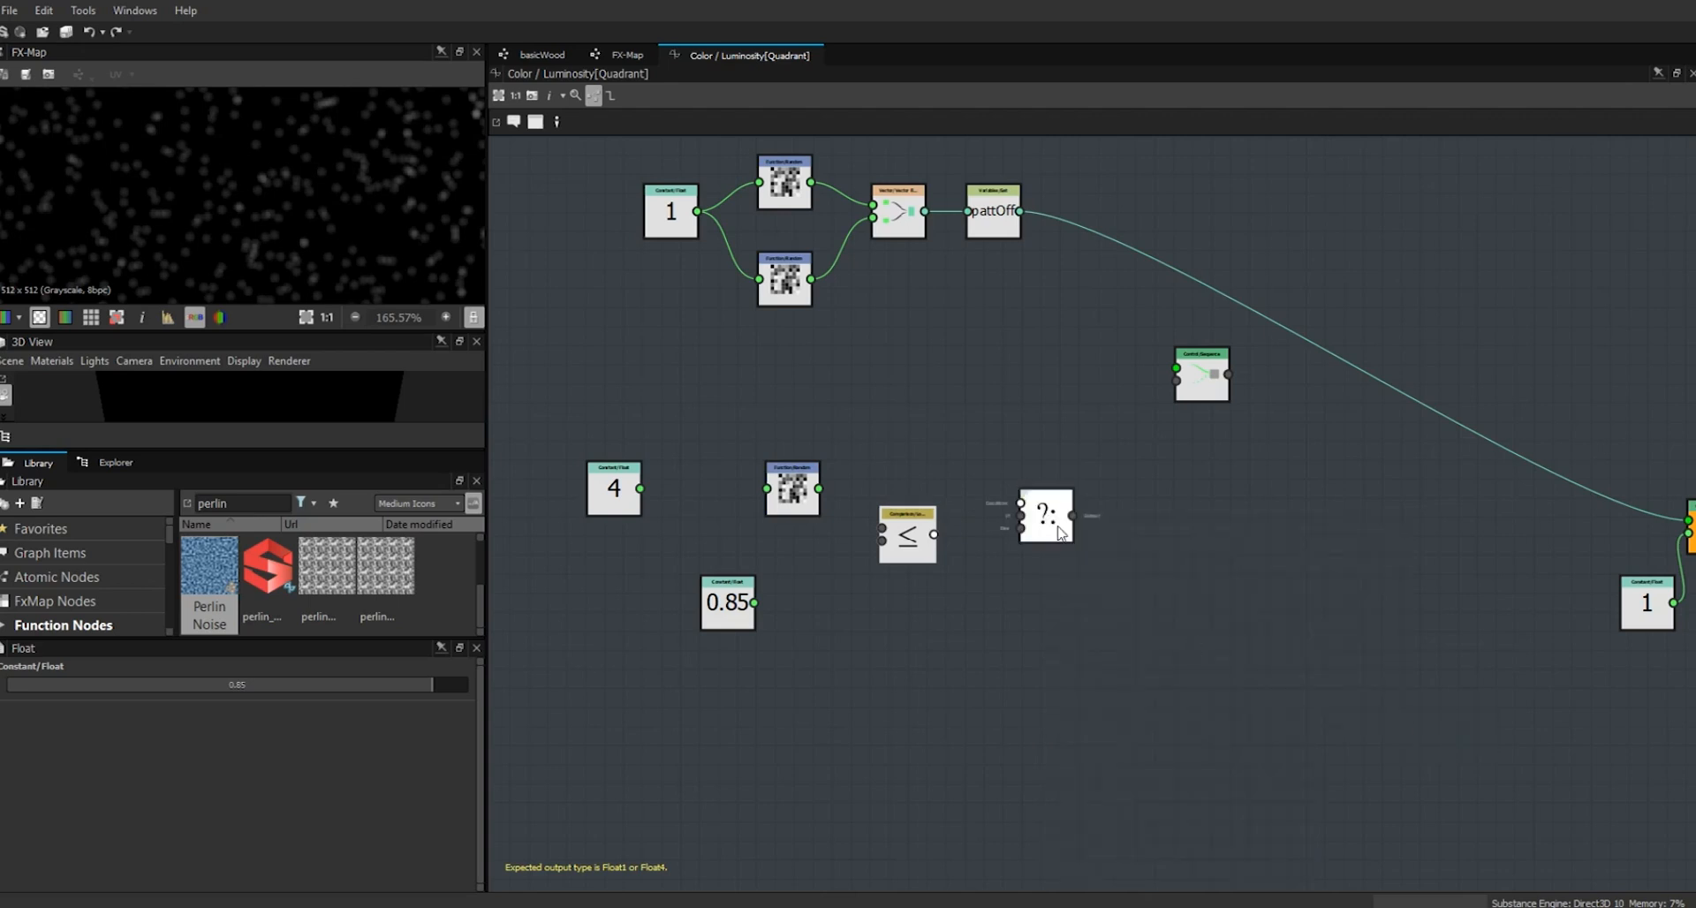
drag(1033, 521, 1039, 570)
drag(793, 495, 736, 495)
drag(719, 622, 658, 588)
drag(736, 488, 747, 489)
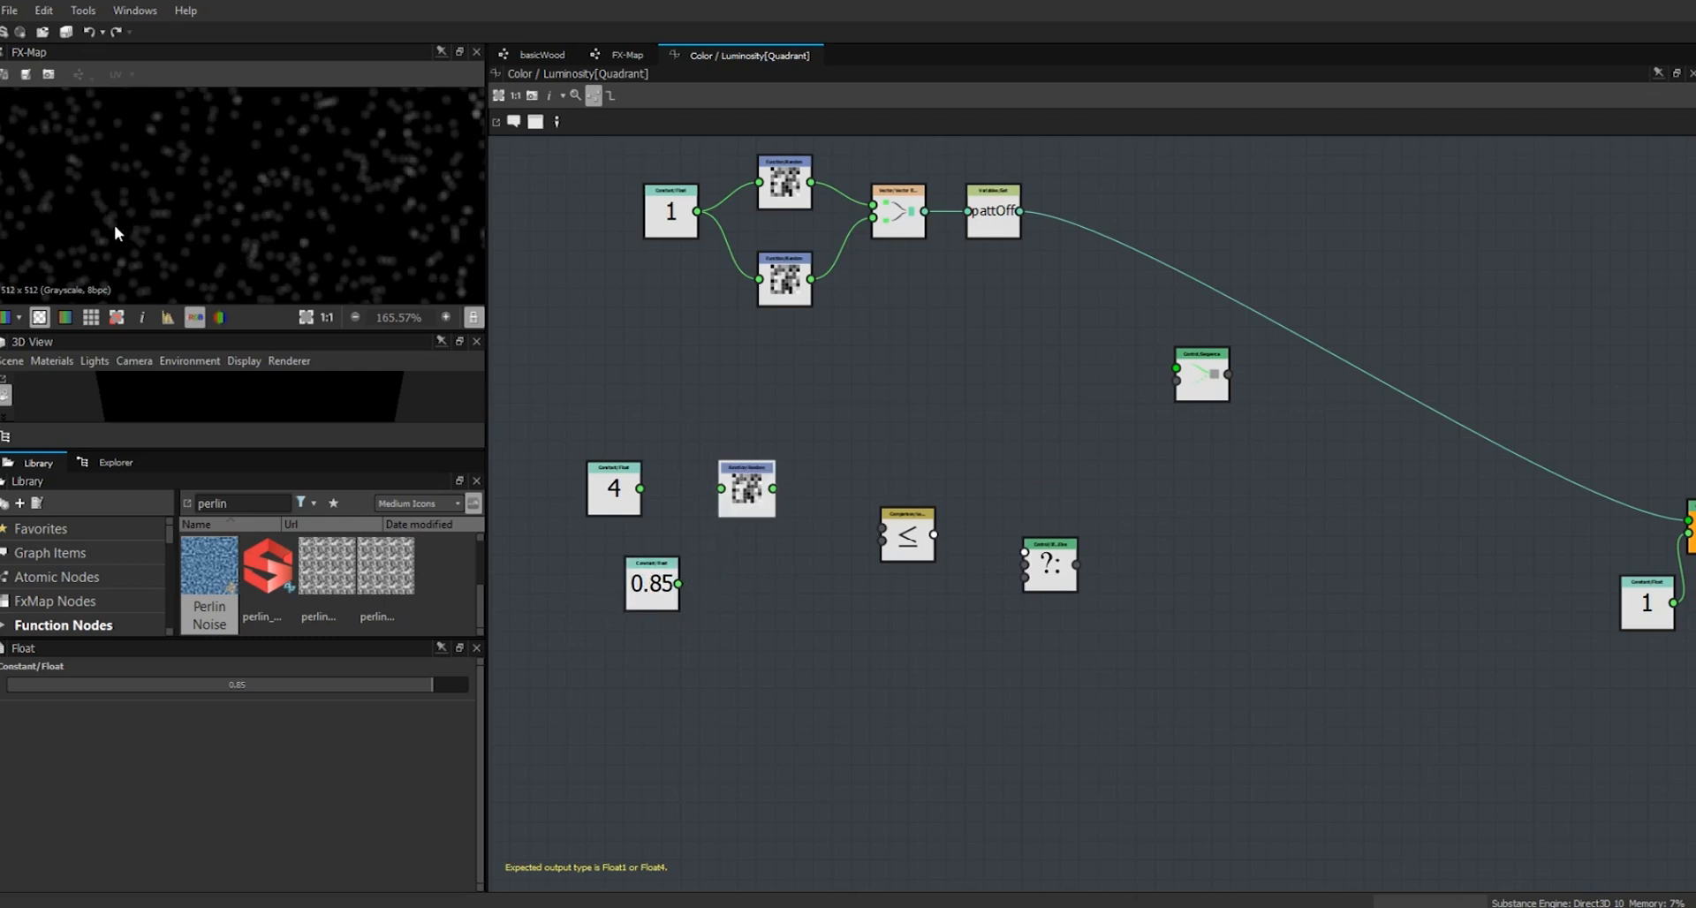
- Connect the 4 float through the Random node to the comparison's first input and the 0.85 float to its second input
mouse_move(640, 489)
mouse_down()
mouse_move(721, 489)
mouse_move(585, 501)
mouse_up()
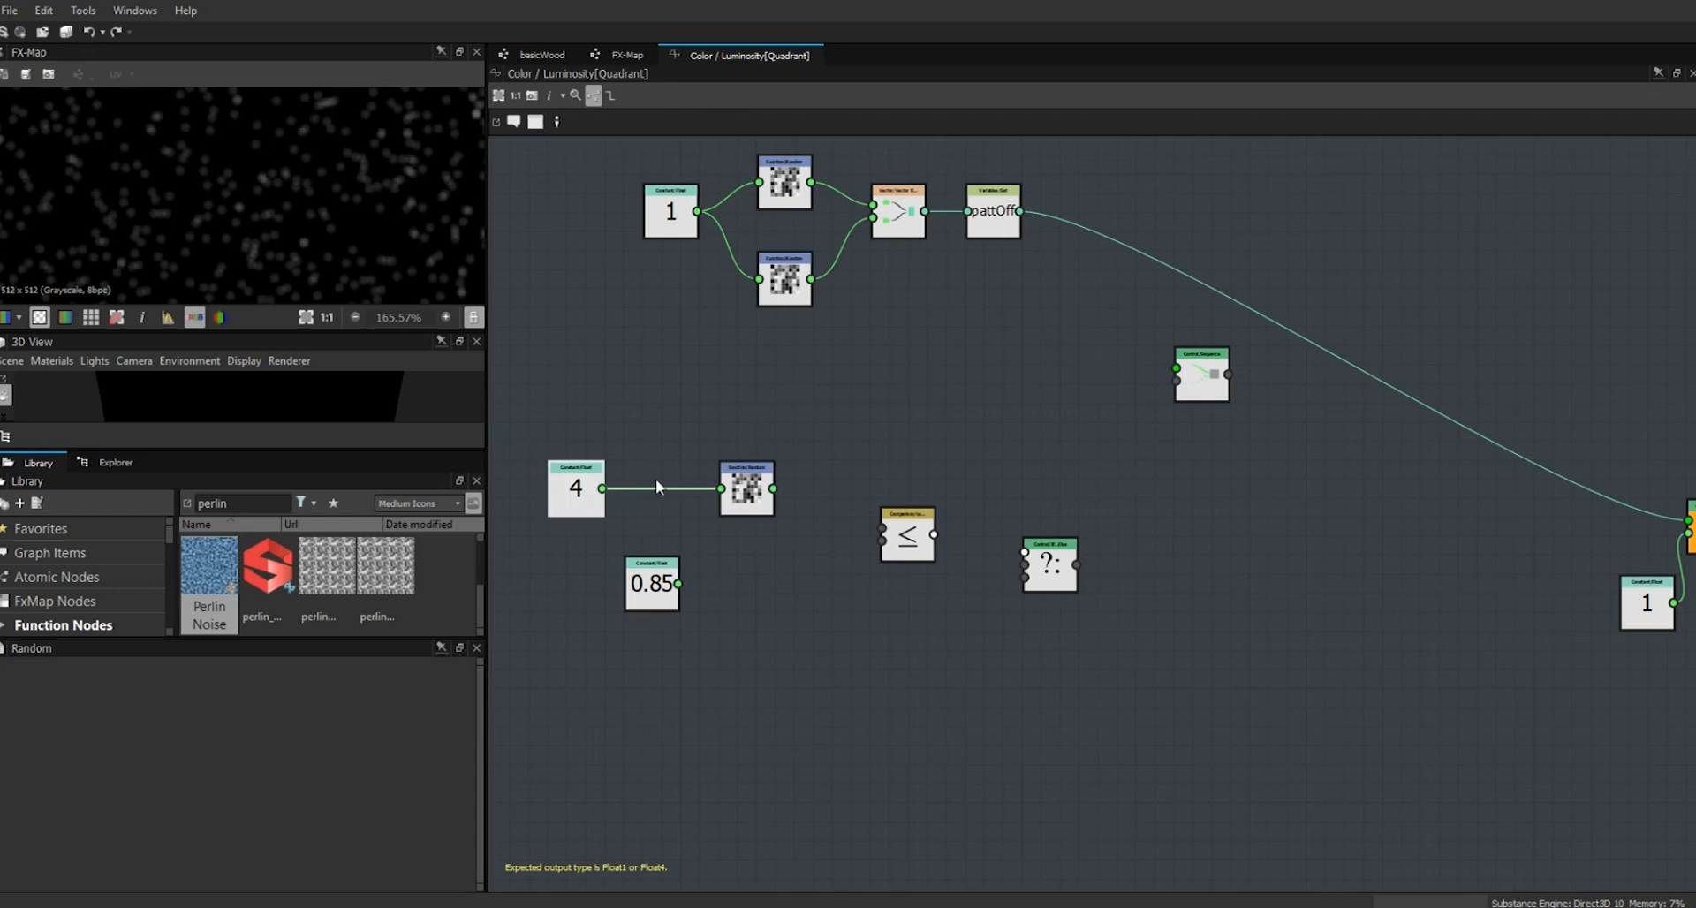
drag(749, 490, 885, 530)
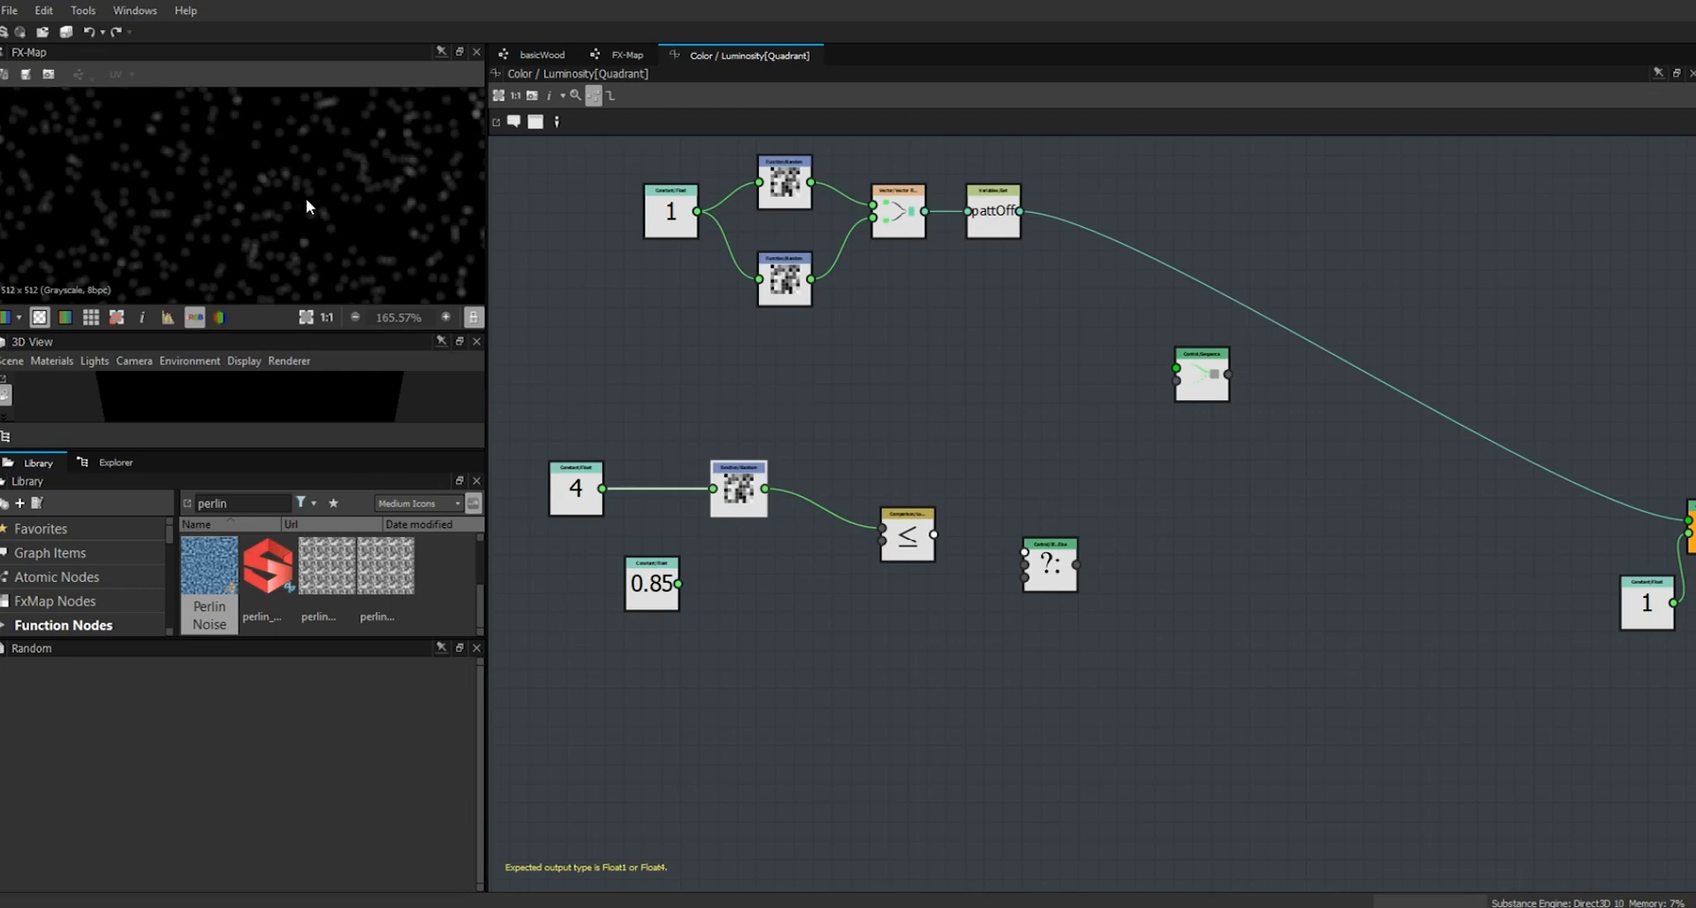
drag(660, 601, 737, 601)
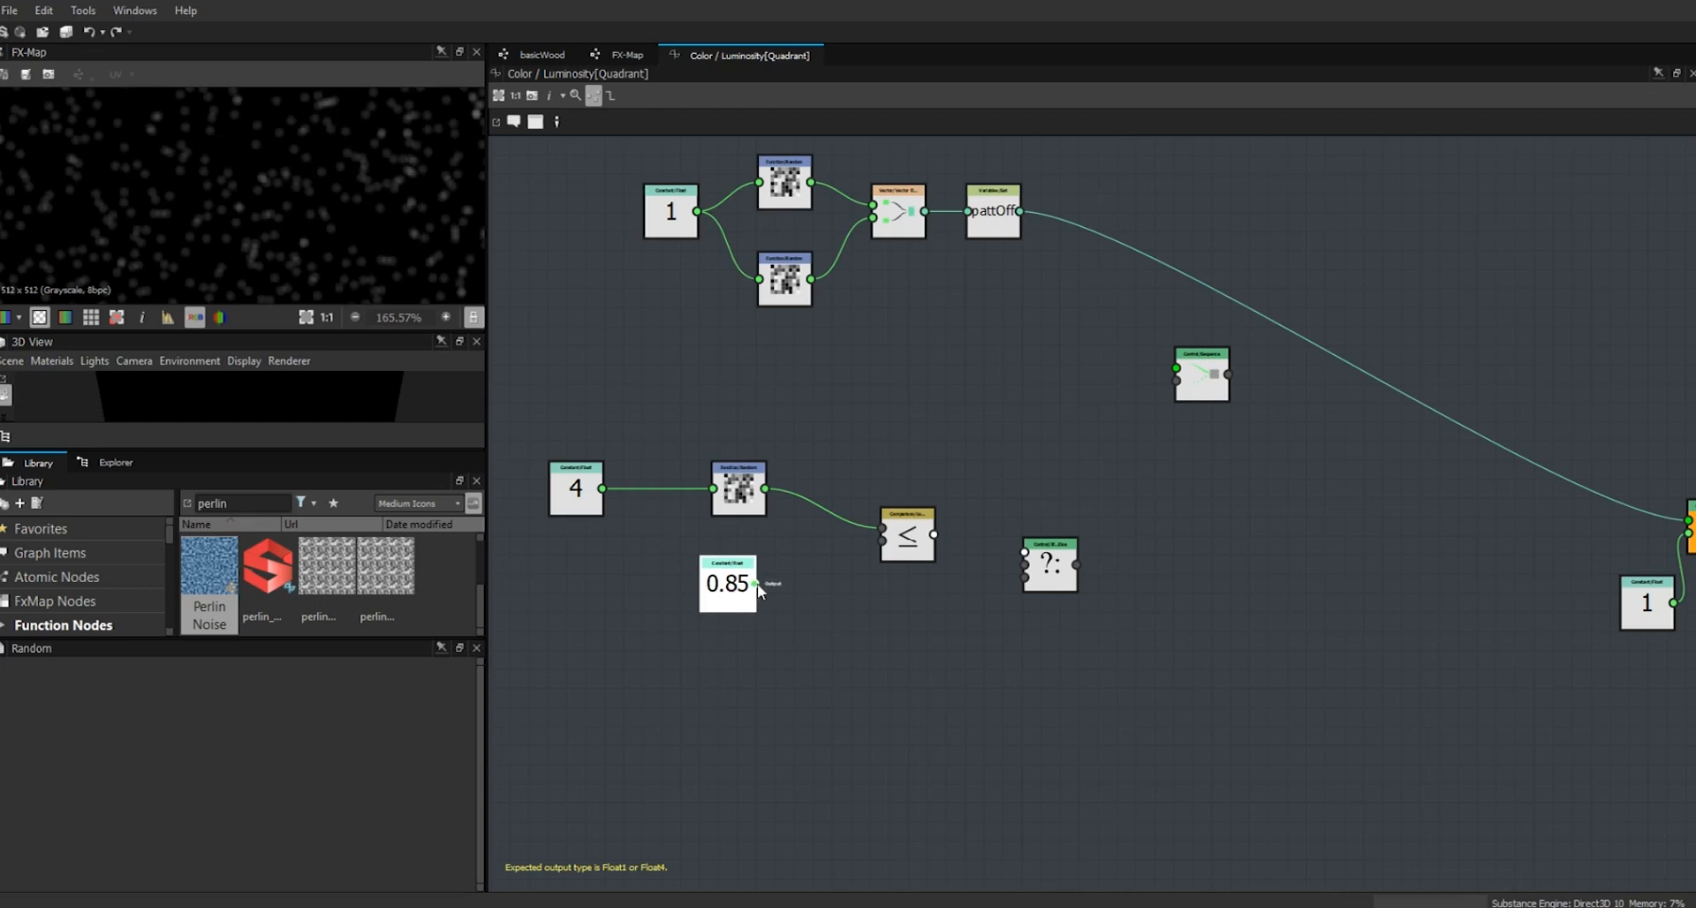
drag(757, 583, 881, 543)
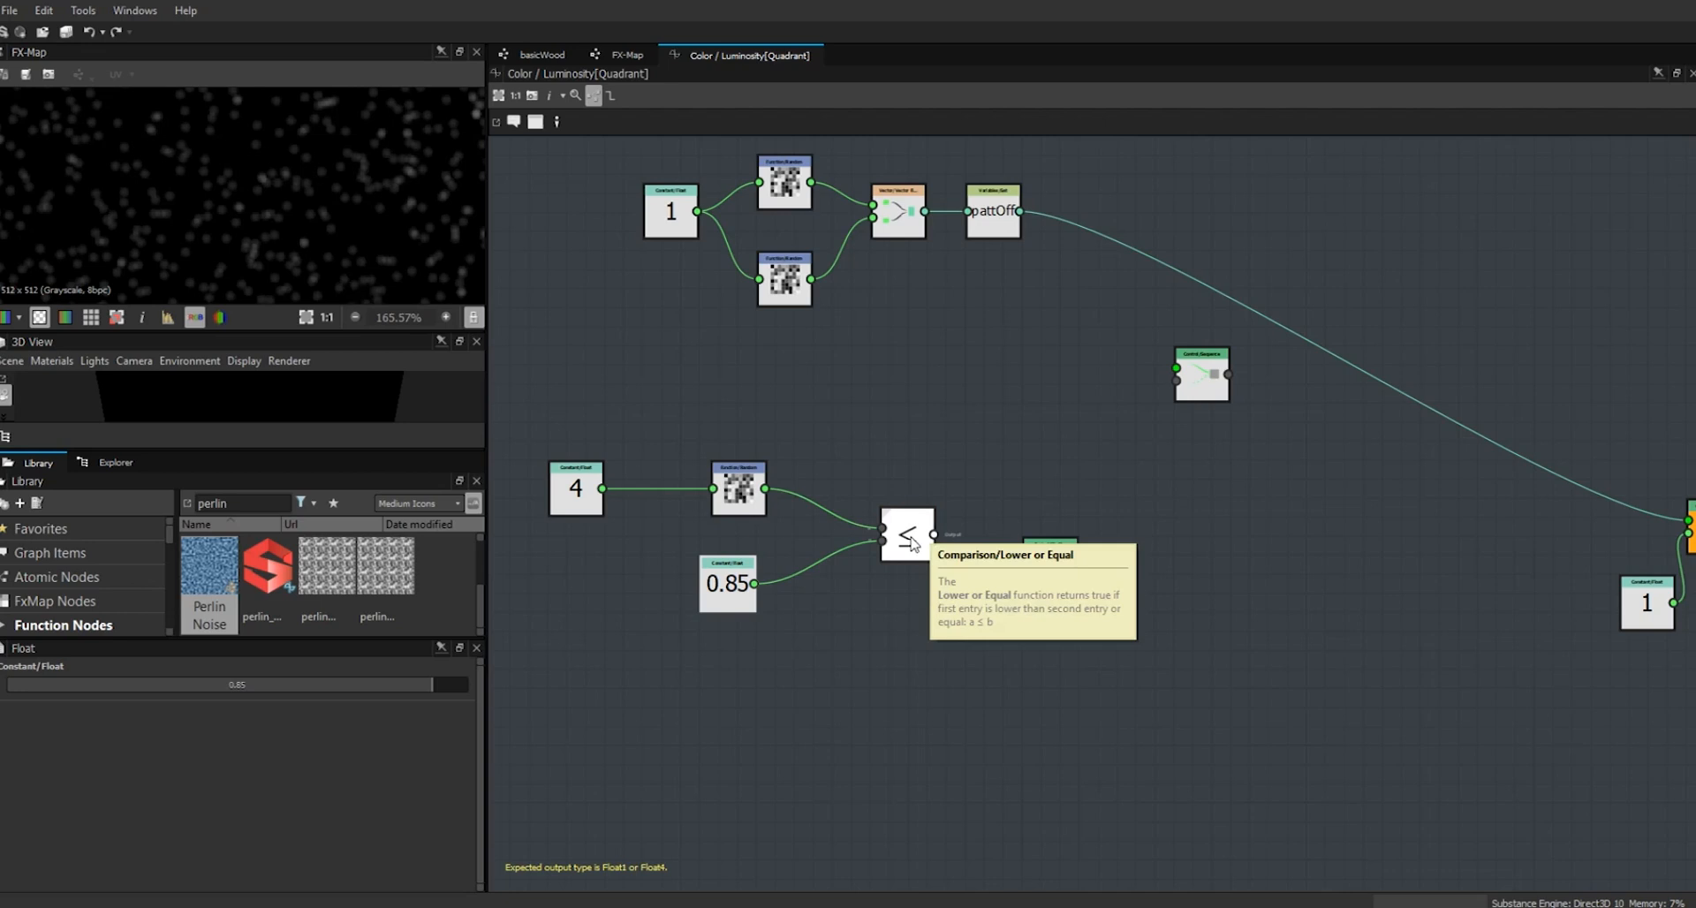
- Connect the comparison to the If...Else condition, the 0.85 float to its second input and the Random node to its third
drag(914, 535, 865, 528)
drag(583, 500, 637, 500)
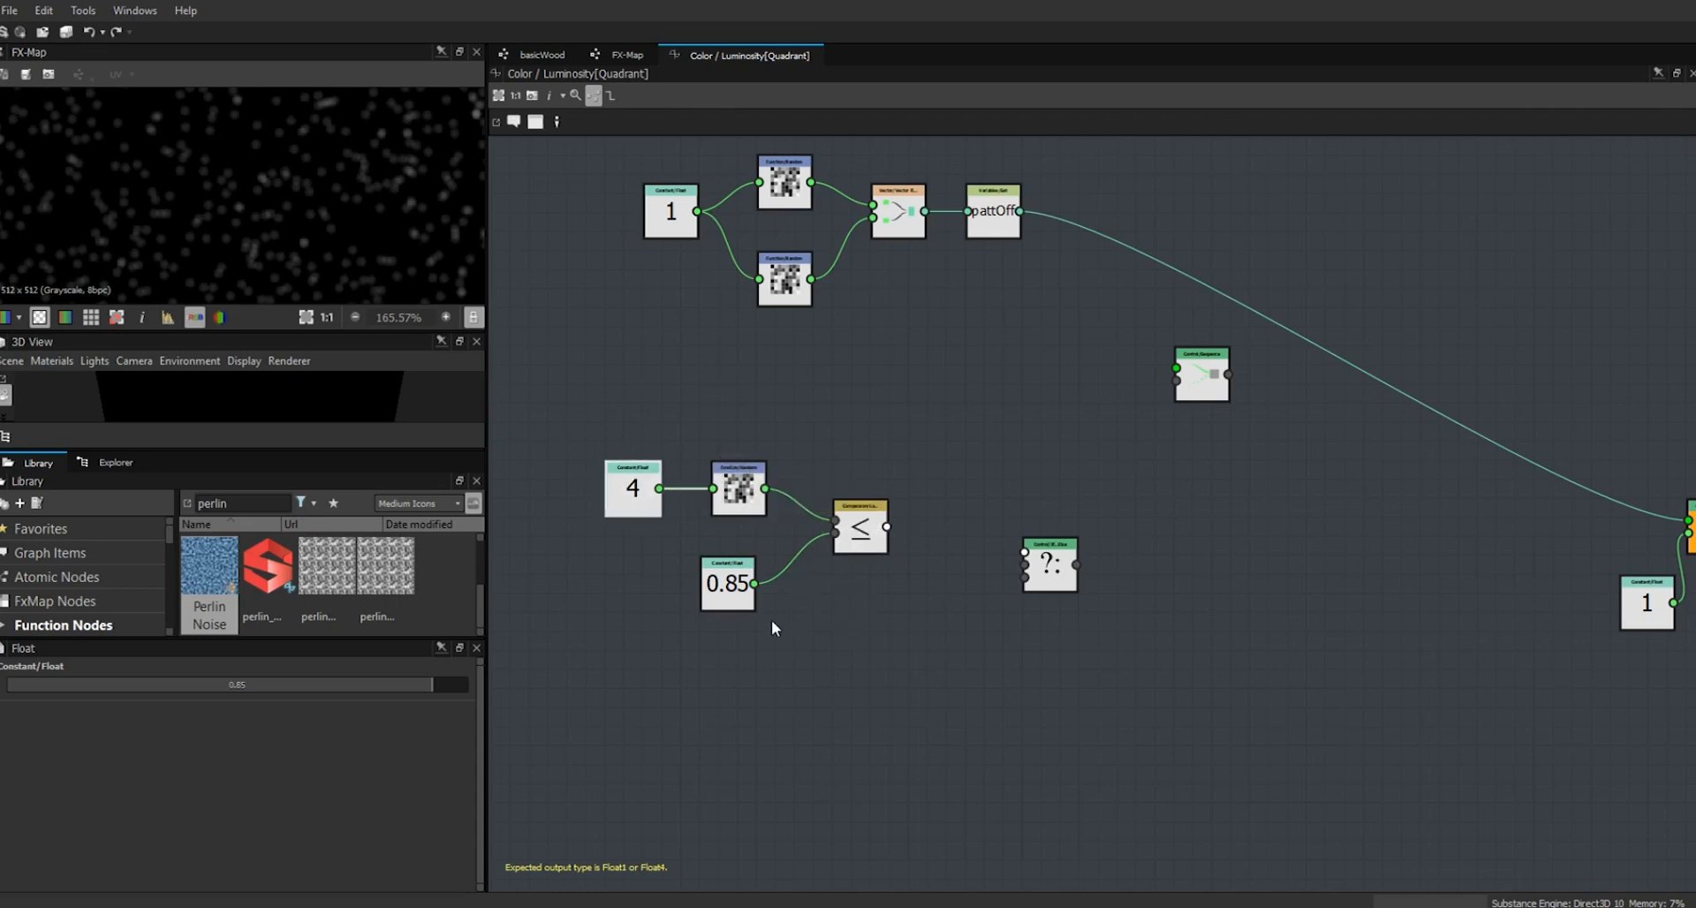
drag(1067, 583, 1028, 555)
drag(888, 527, 987, 523)
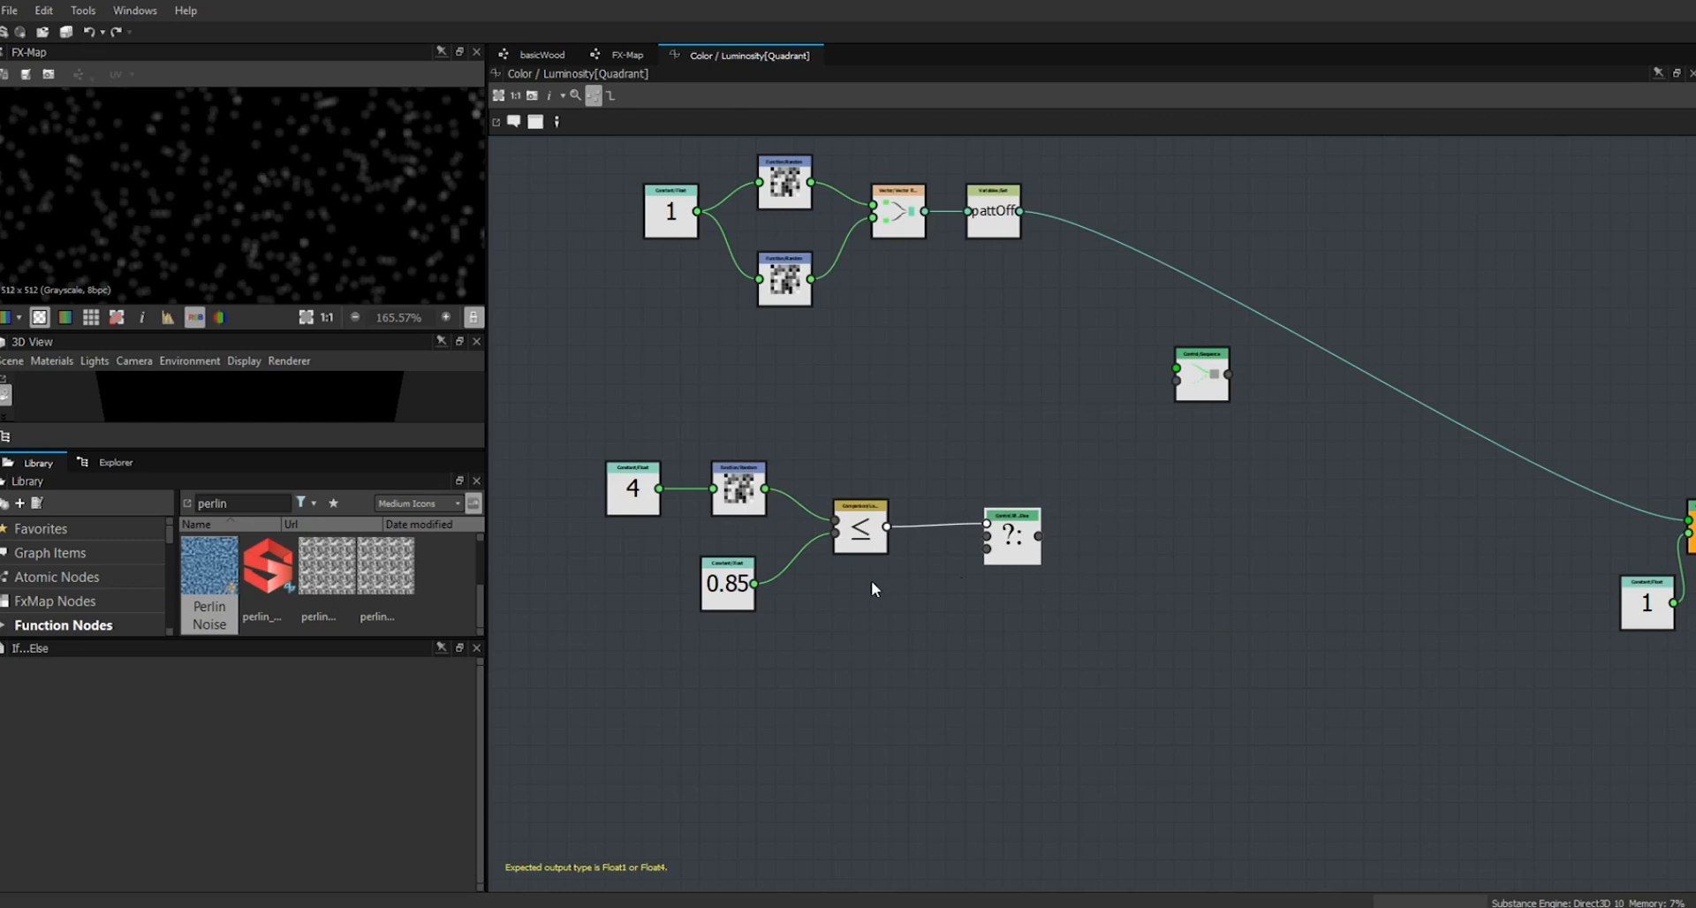
drag(756, 584, 987, 537)
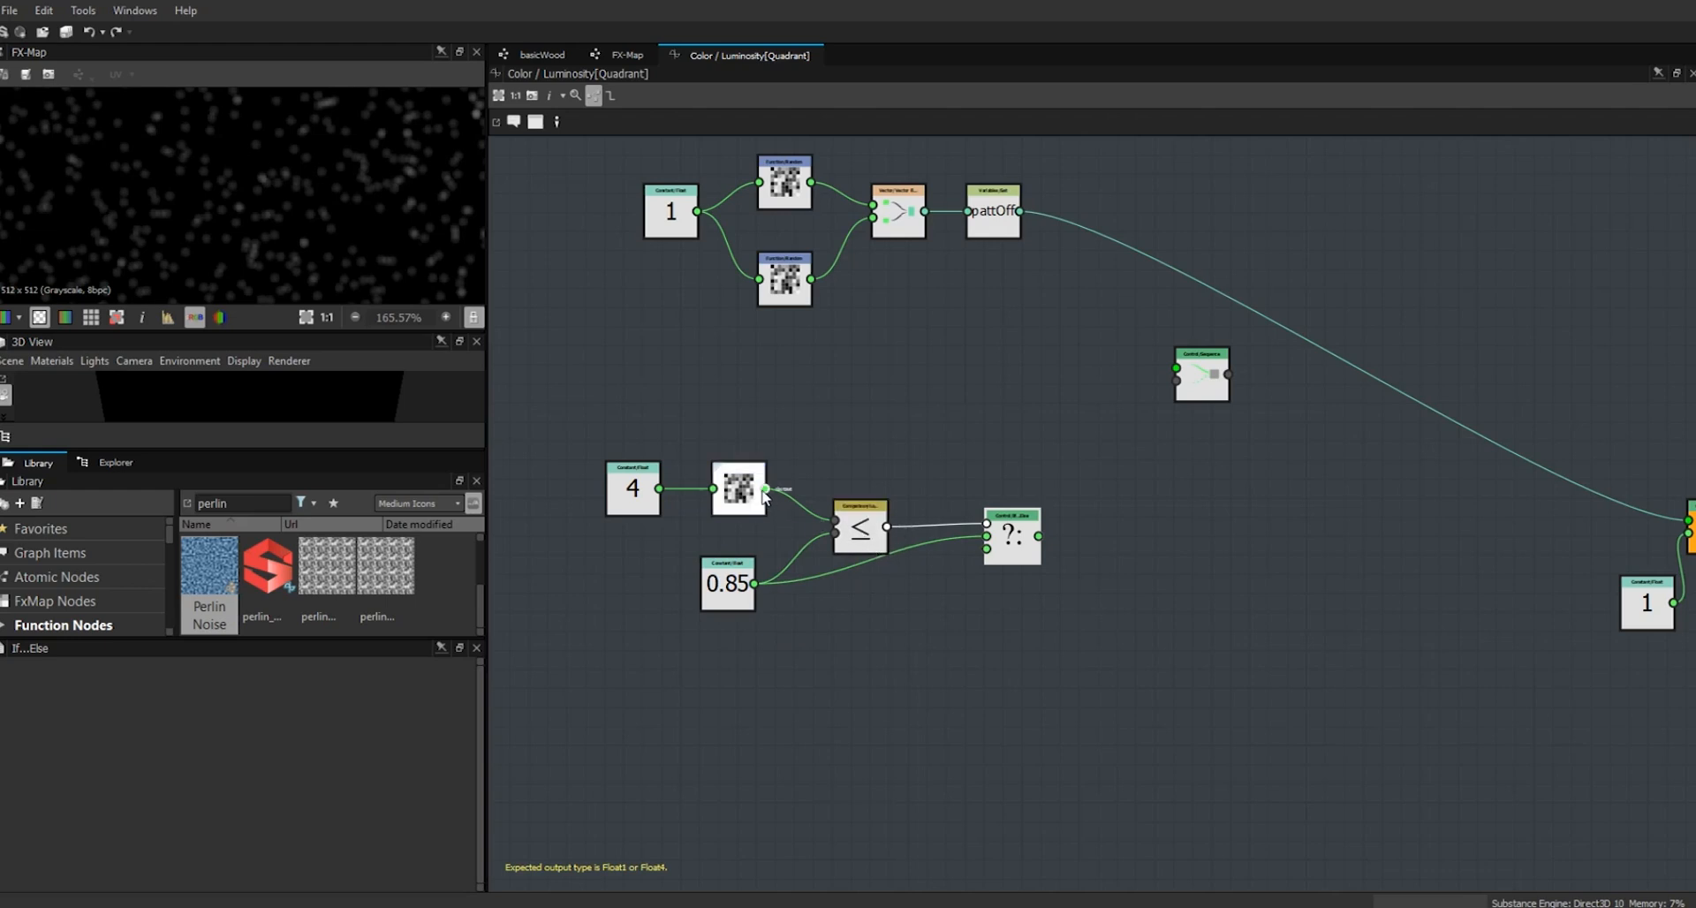
drag(765, 488, 1042, 554)
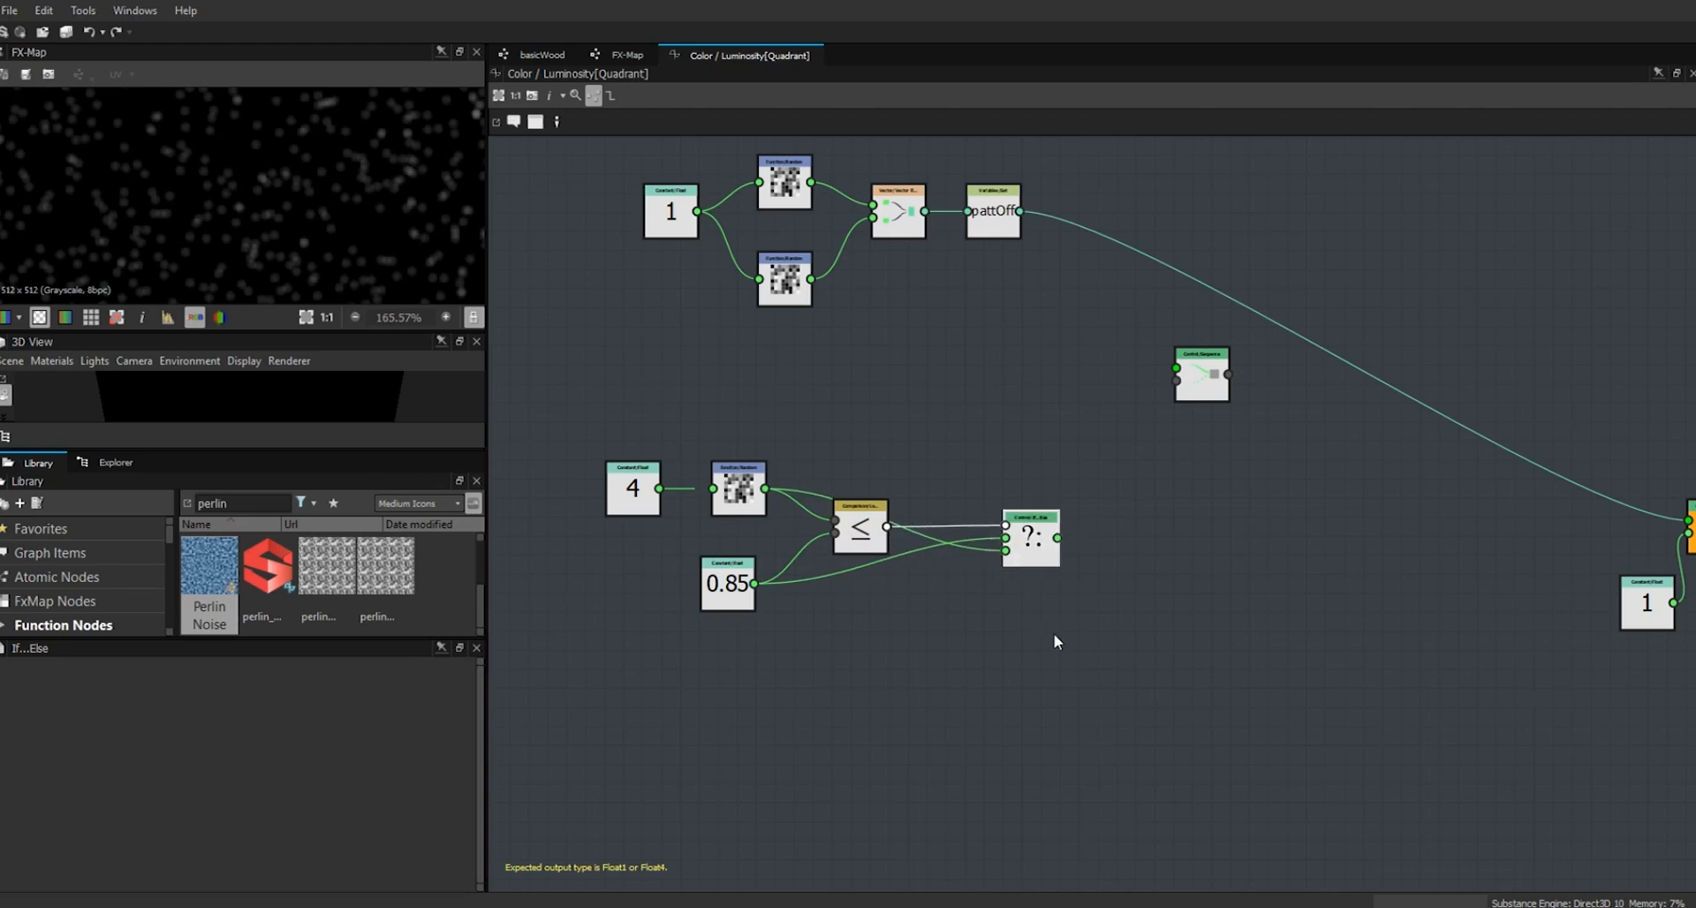
- Duplicate the complete random comparison chain, including its If...Else node, and place the copy directly below the original
drag(558, 404, 1088, 664)
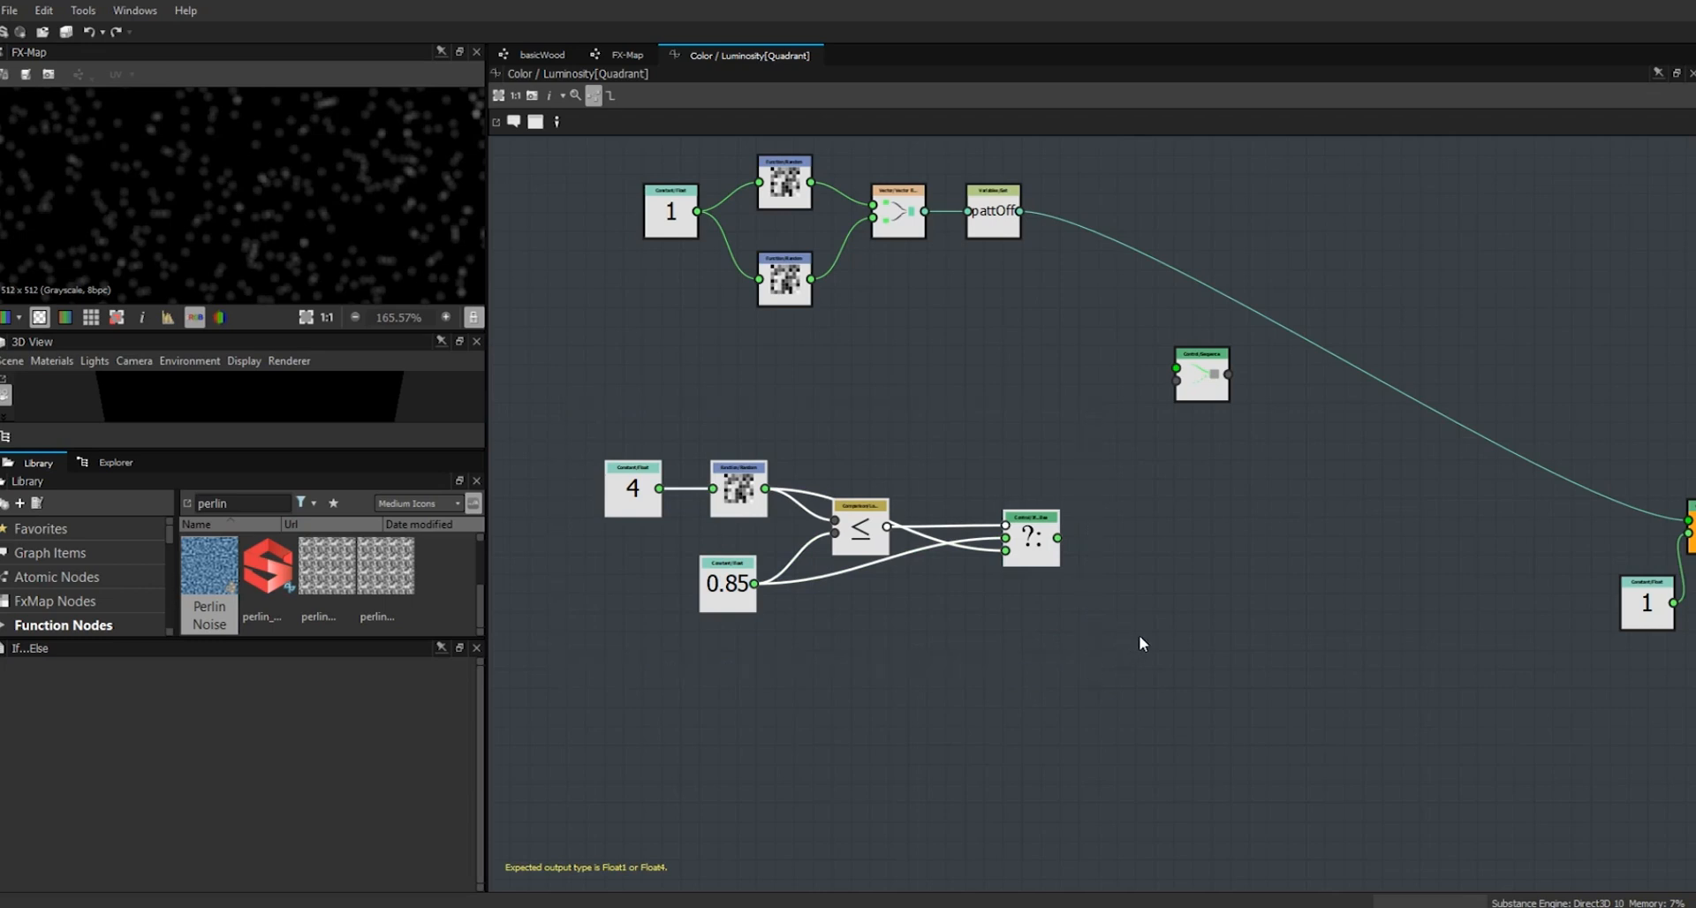
key(ctrl+d)
drag(1265, 537, 998, 781)
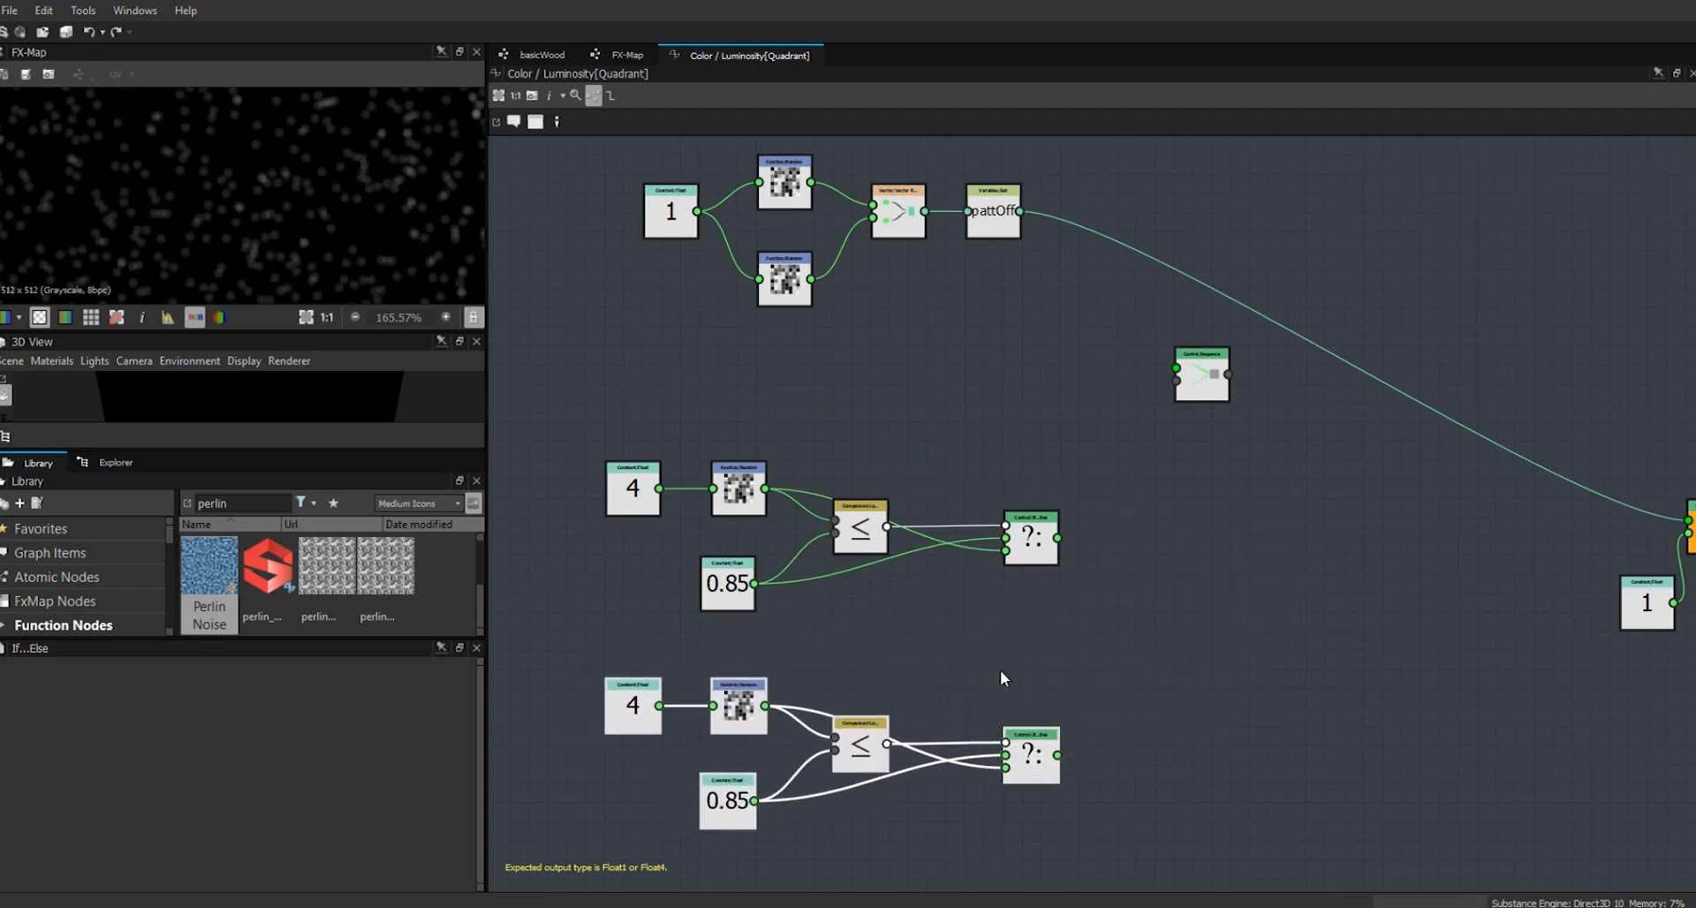
click(1001, 670)
- In the duplicated chain, set the Random node's input float to 0.26 and the comparison float to 0.16
click(633, 712)
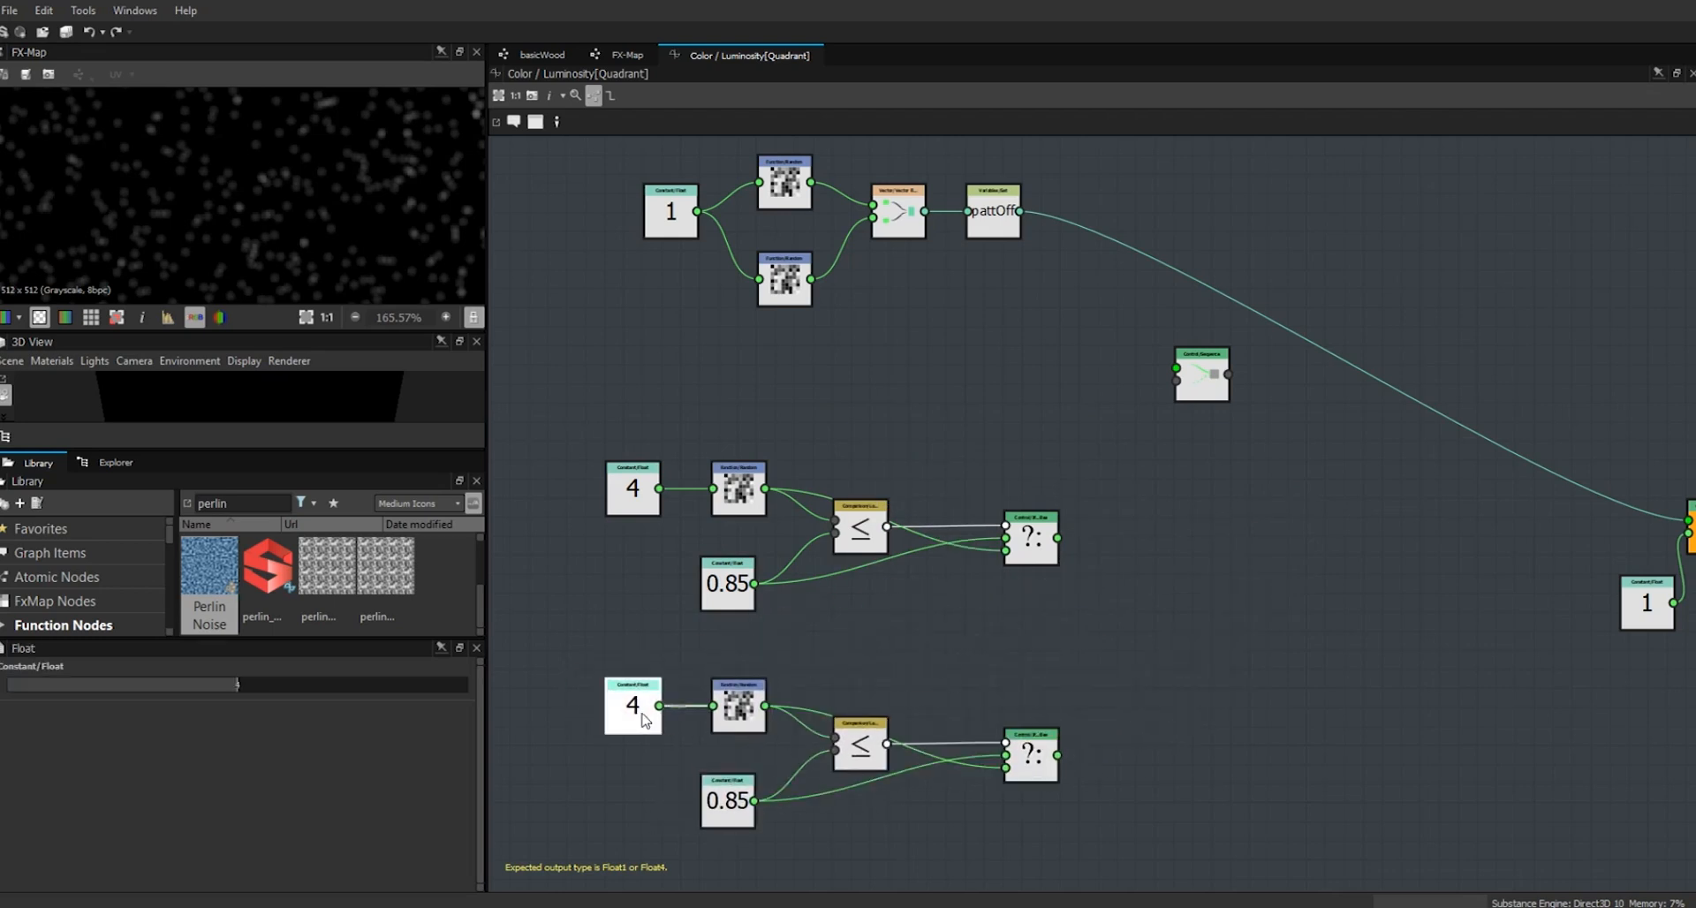
double_click(236, 686)
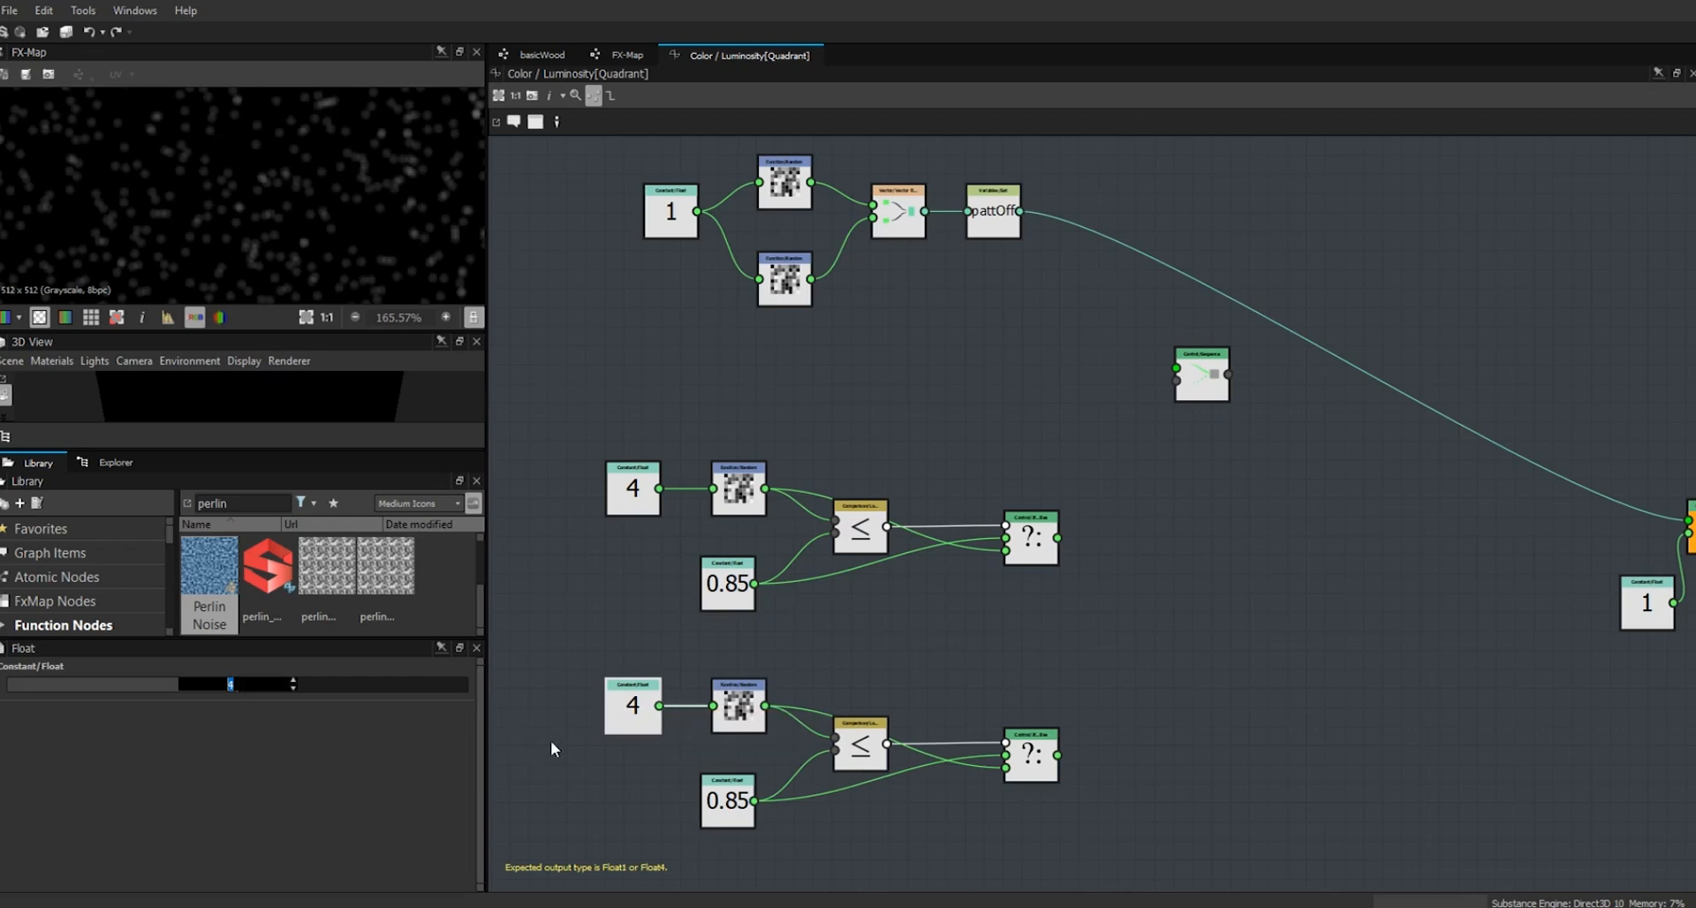
key(BackSpace)
text(.26)
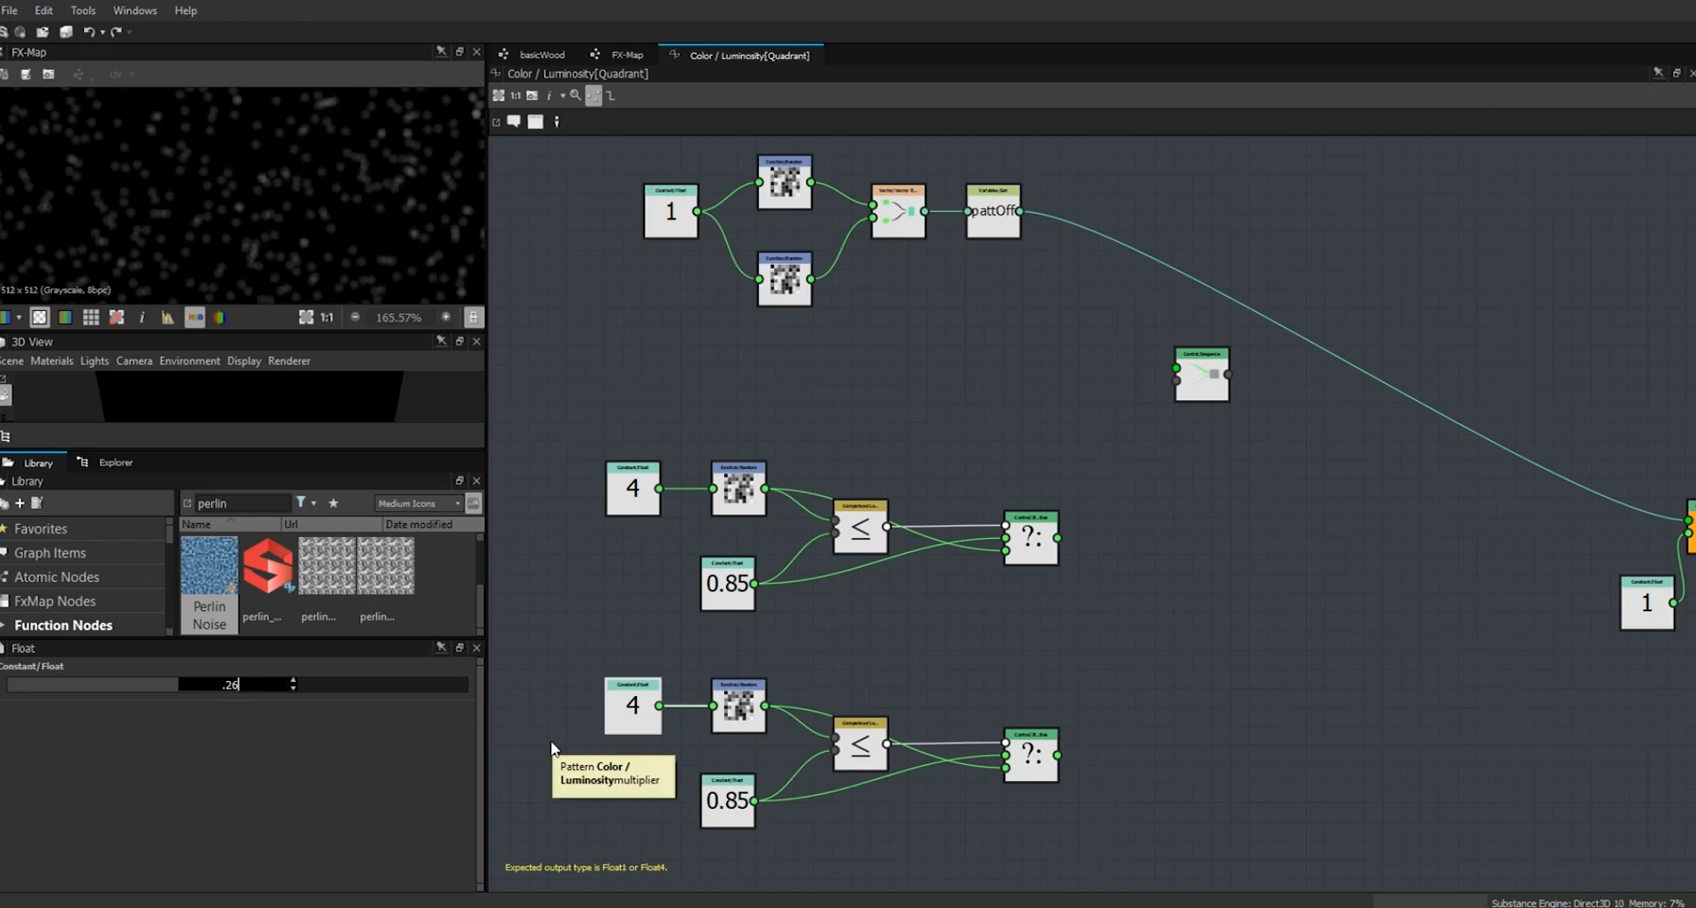
click(727, 801)
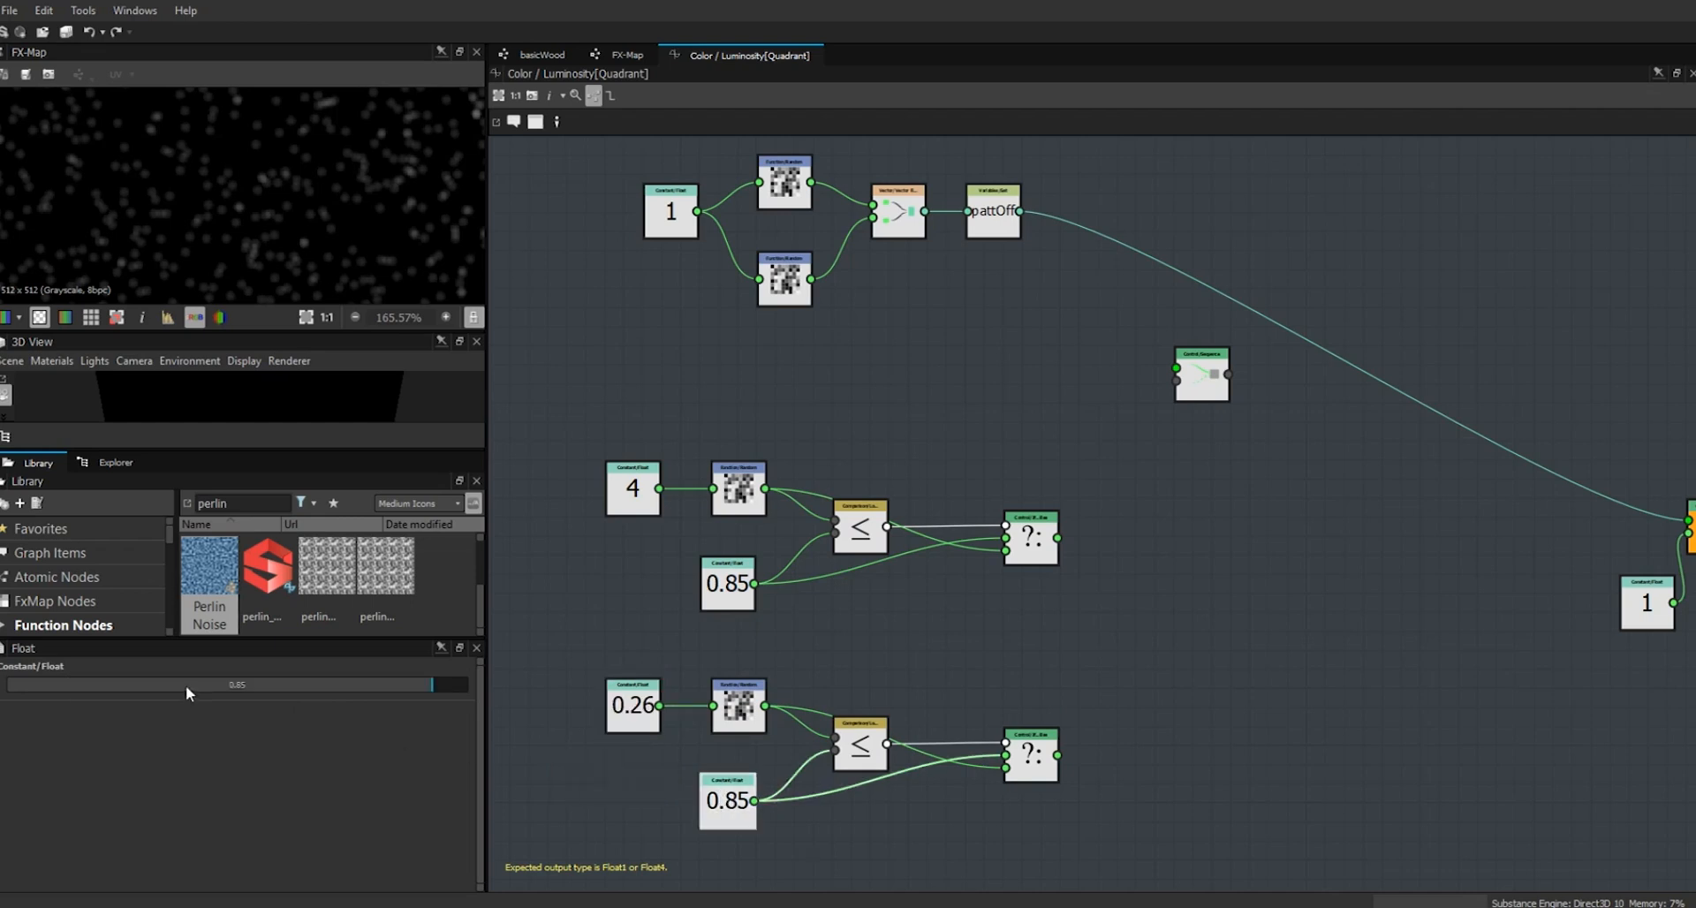
double_click(240, 686)
text(.16)
key(Return)
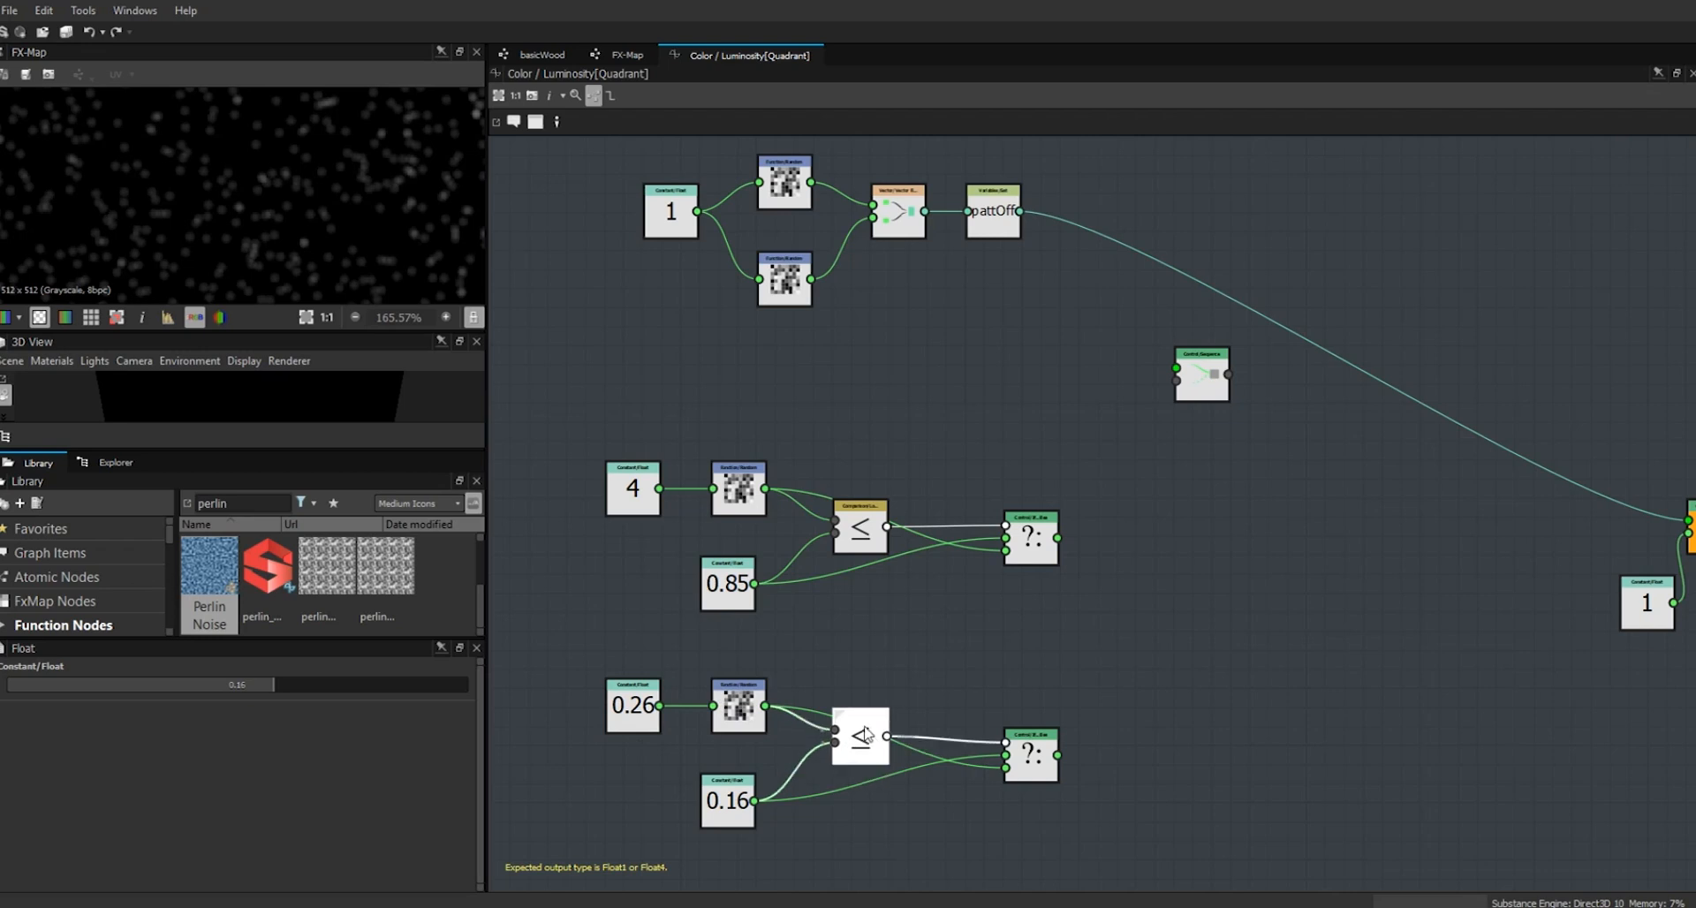
- Tidy the duplicated chain's nodes and move the two If...Else nodes closer together
mouse_move(722, 789)
mouse_down()
mouse_move(723, 820)
mouse_move(712, 804)
mouse_up()
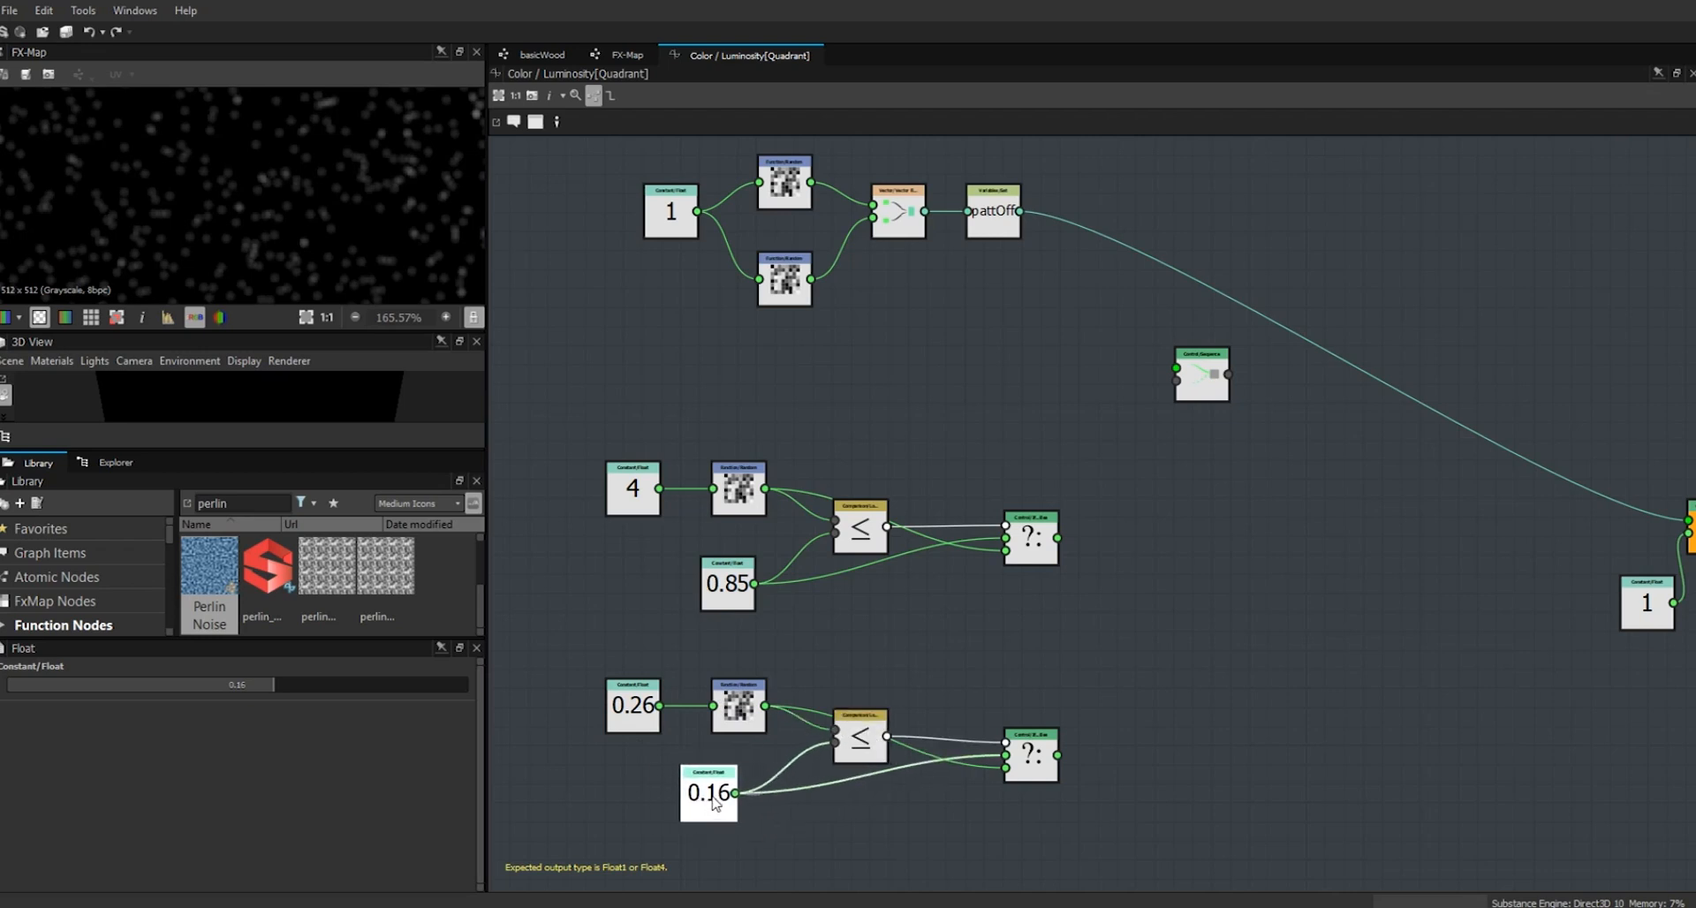
drag(868, 735, 859, 735)
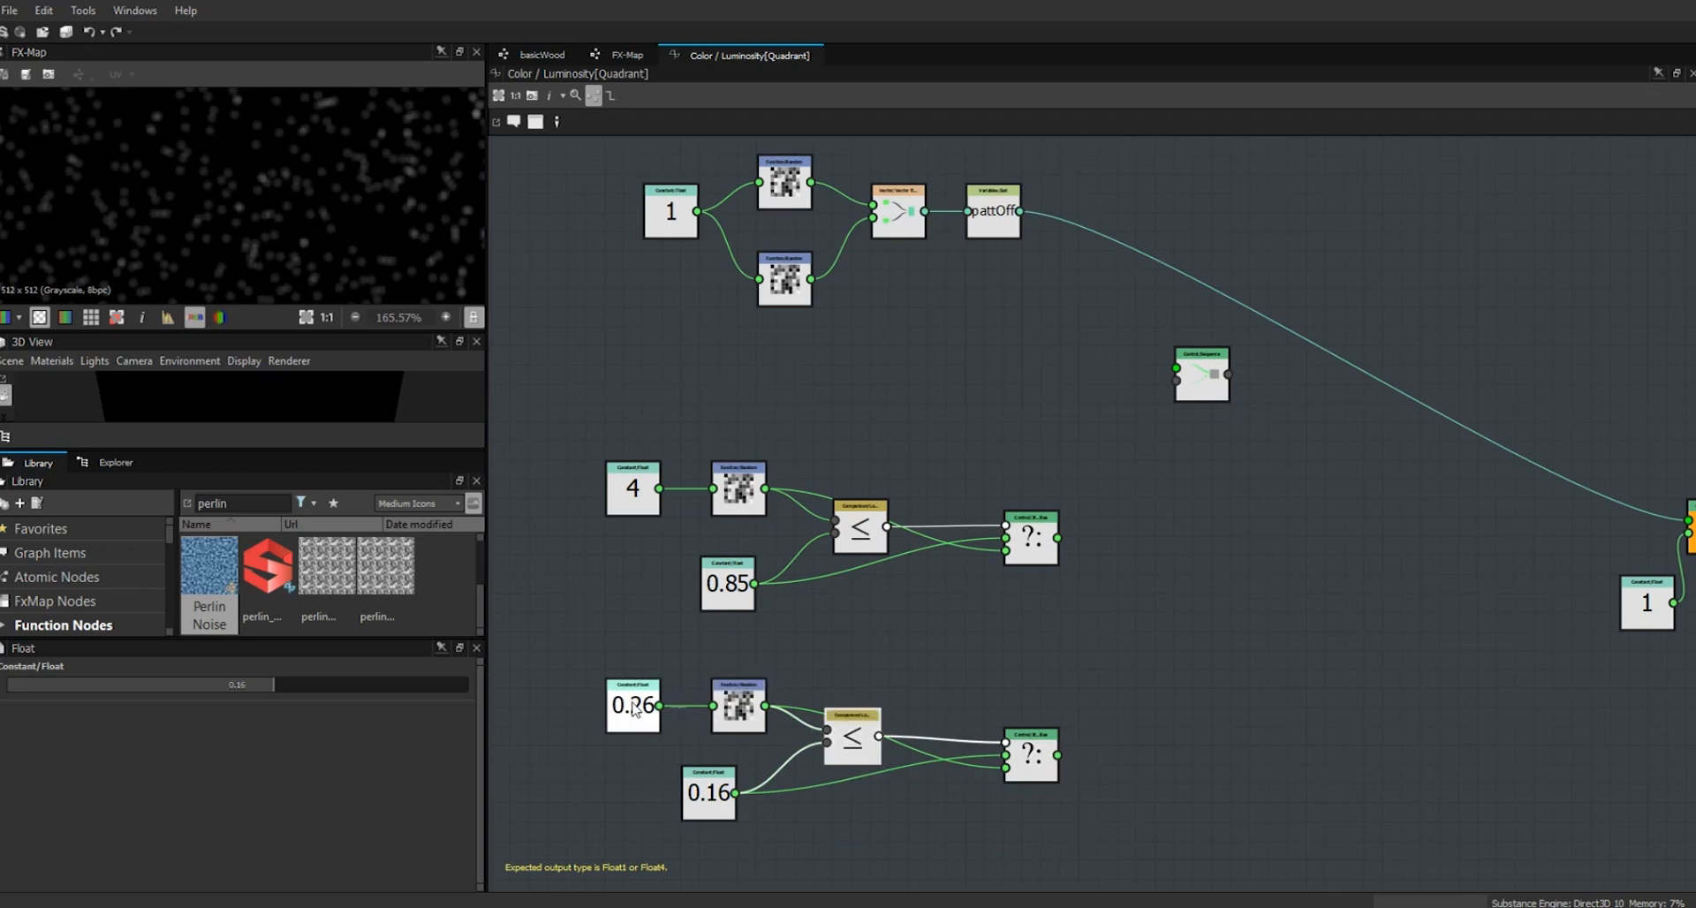
drag(1029, 770, 1030, 751)
drag(1037, 548, 1036, 584)
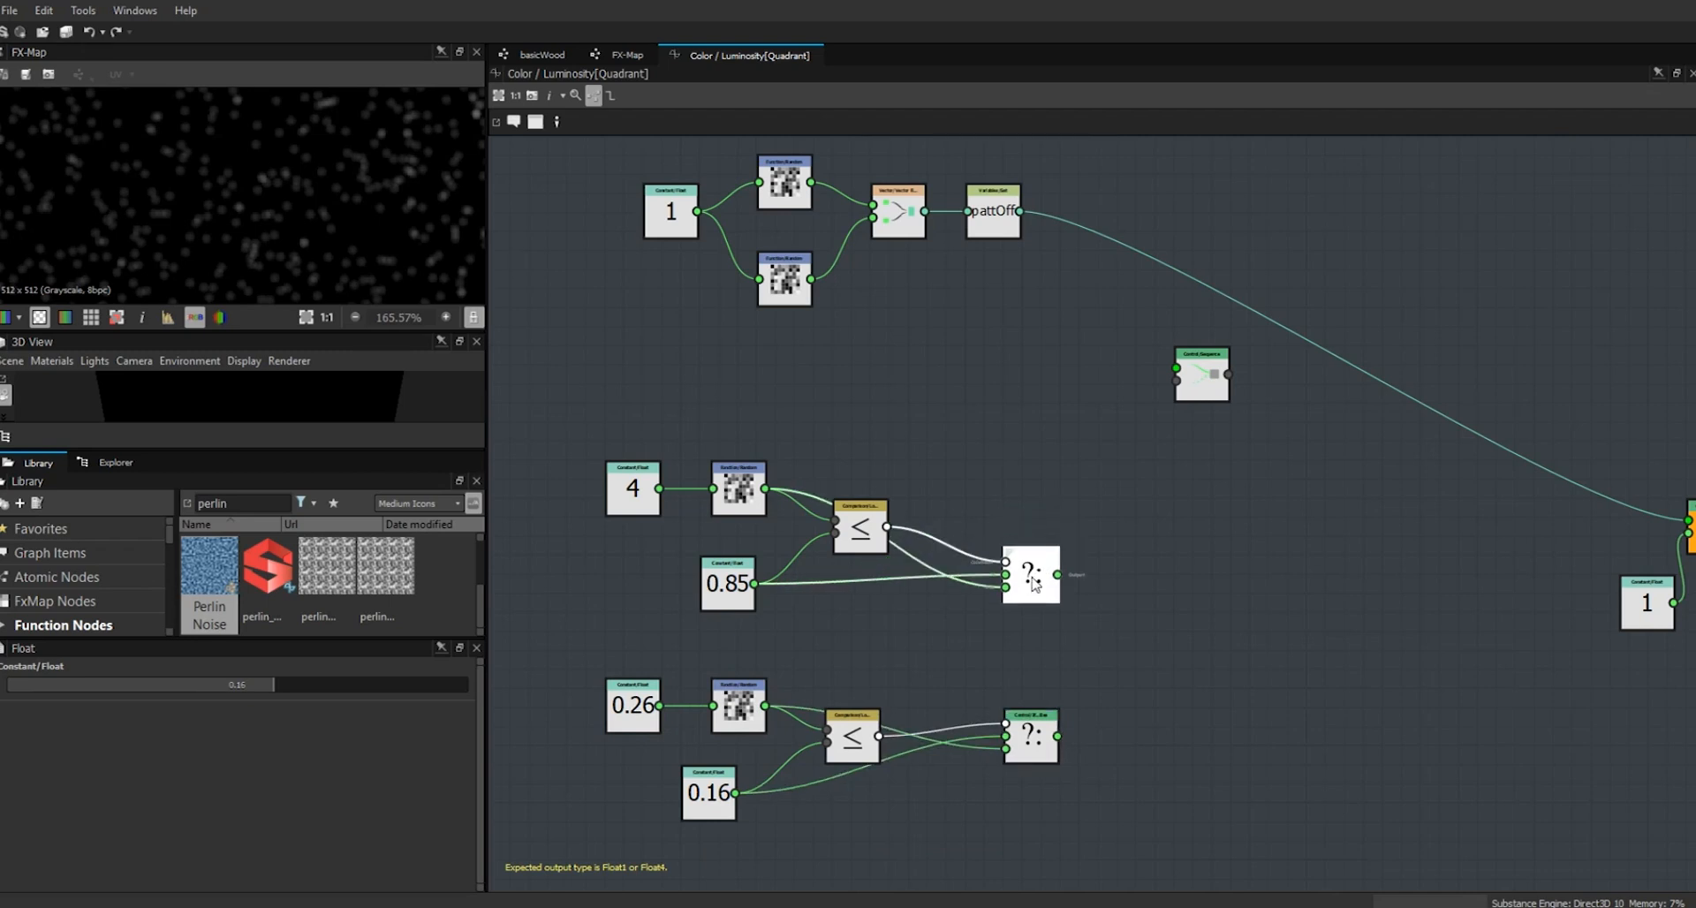
drag(1016, 717, 1017, 698)
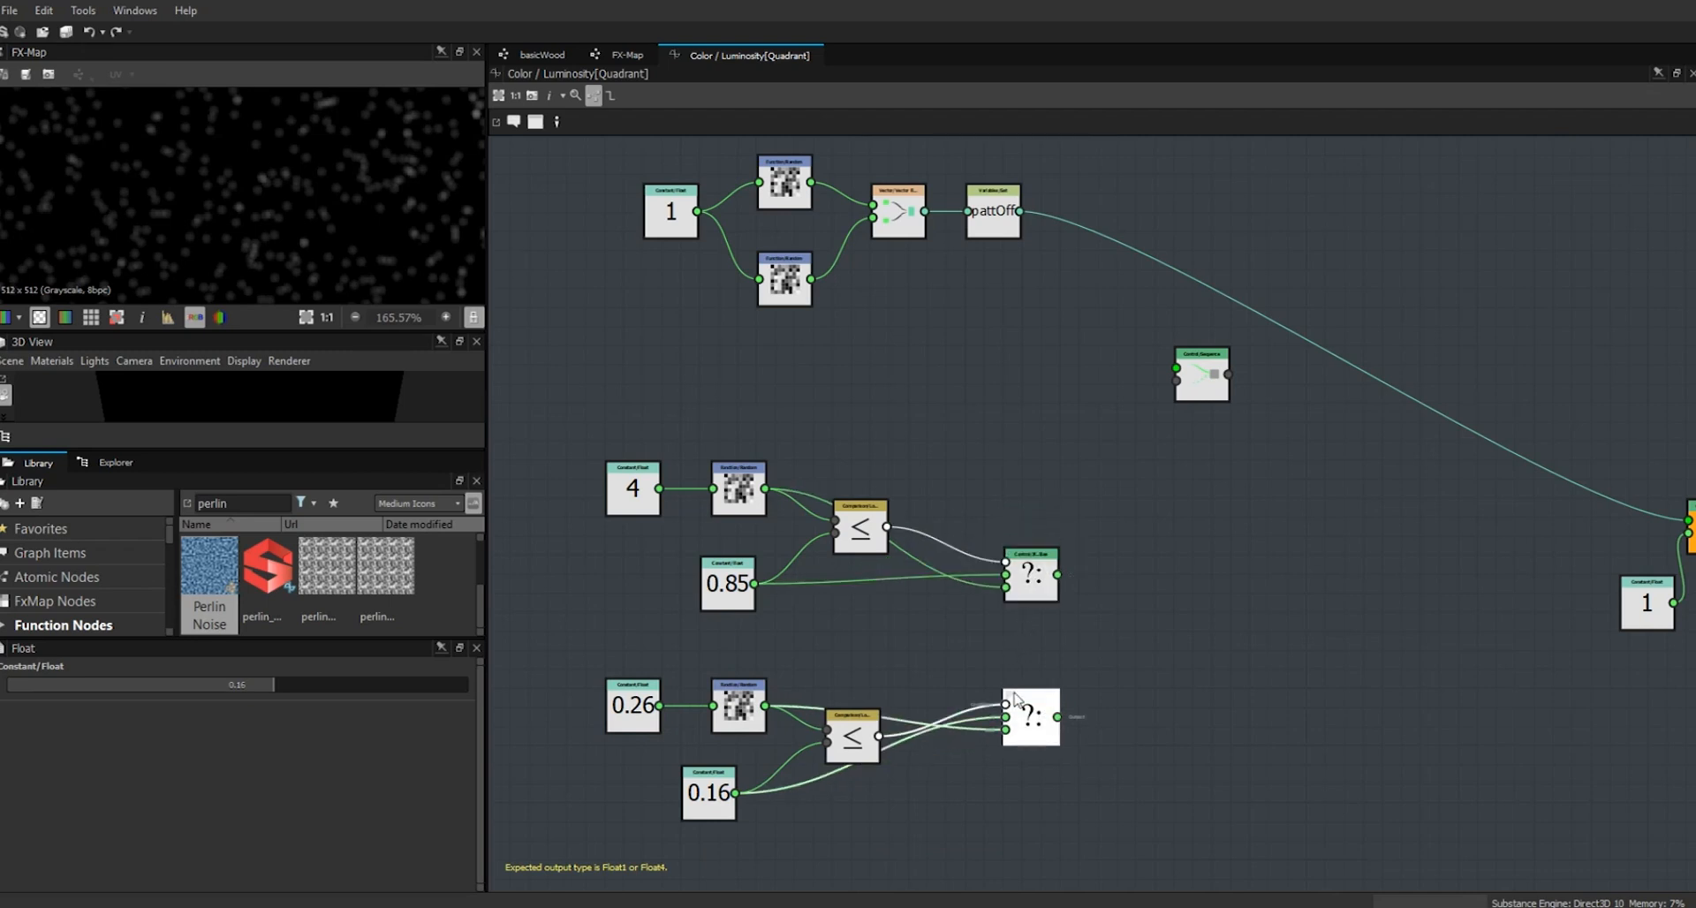
- Add a Vector Float2 node and connect the upper and lower If...Else outputs to its two inputs
right_click(1137, 620)
mouse_move(1396, 258)
mouse_move(1448, 287)
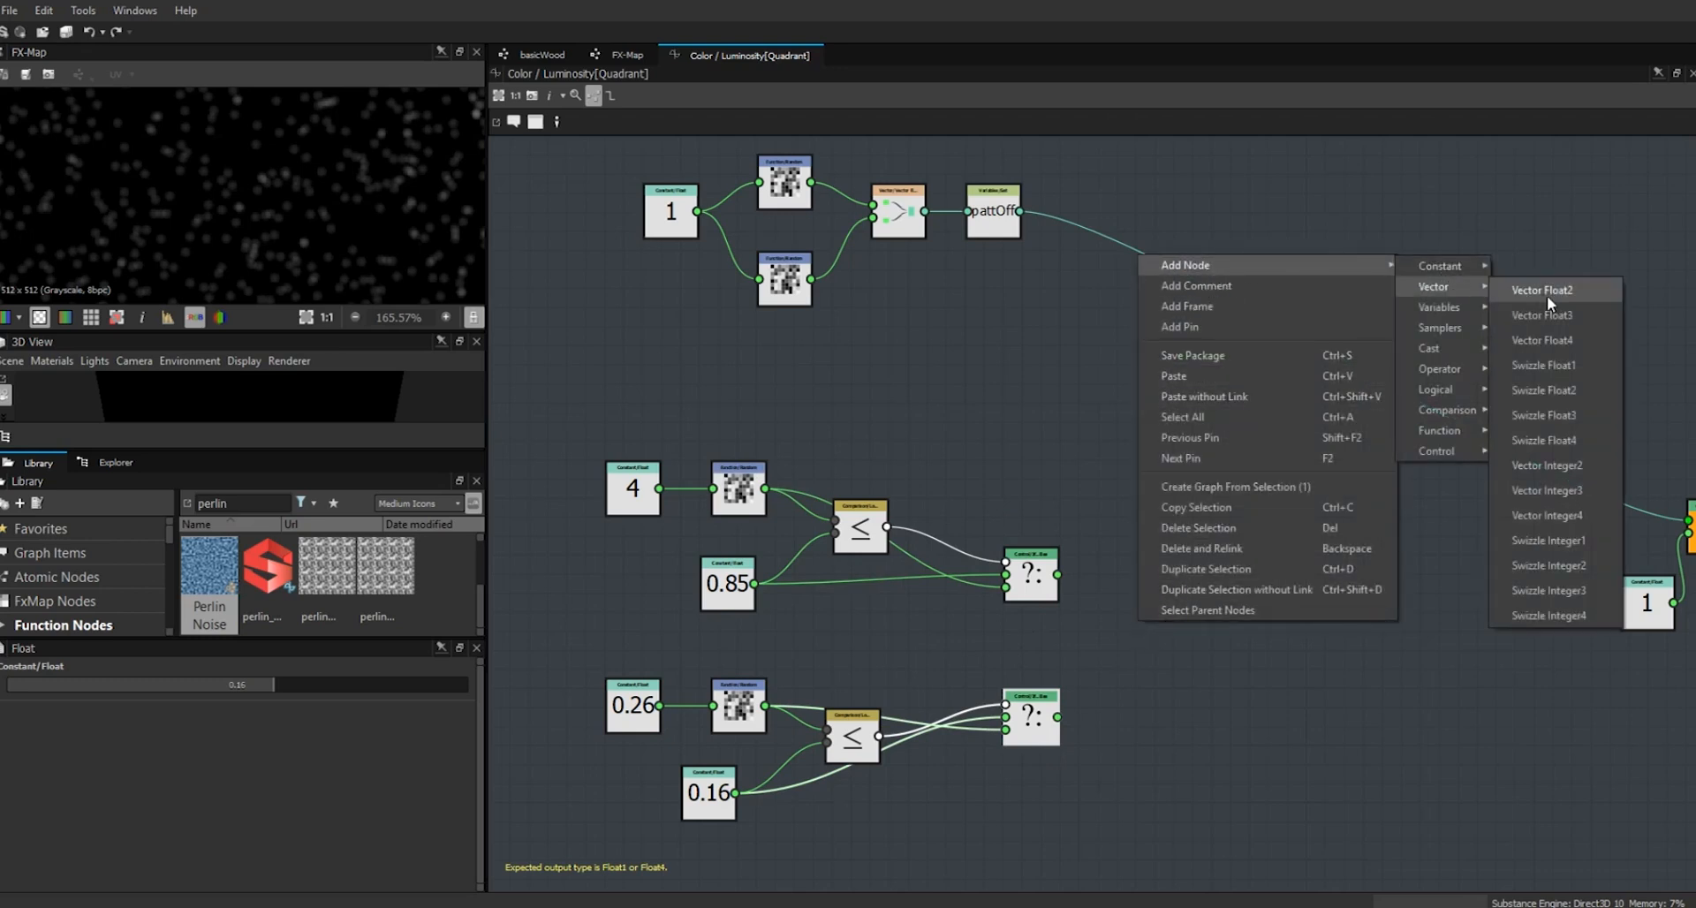
click(1546, 290)
drag(1058, 575, 1057, 717)
drag(1028, 735, 1028, 714)
- Add a Set variable node after the Vector Float2 node and connect the vector output to it
right_click(1243, 609)
mouse_move(1449, 253)
mouse_move(1538, 294)
click(1468, 297)
drag(1248, 629, 1264, 643)
drag(1163, 621, 1233, 623)
- Name the new Set node's variable pattSize
click(1263, 626)
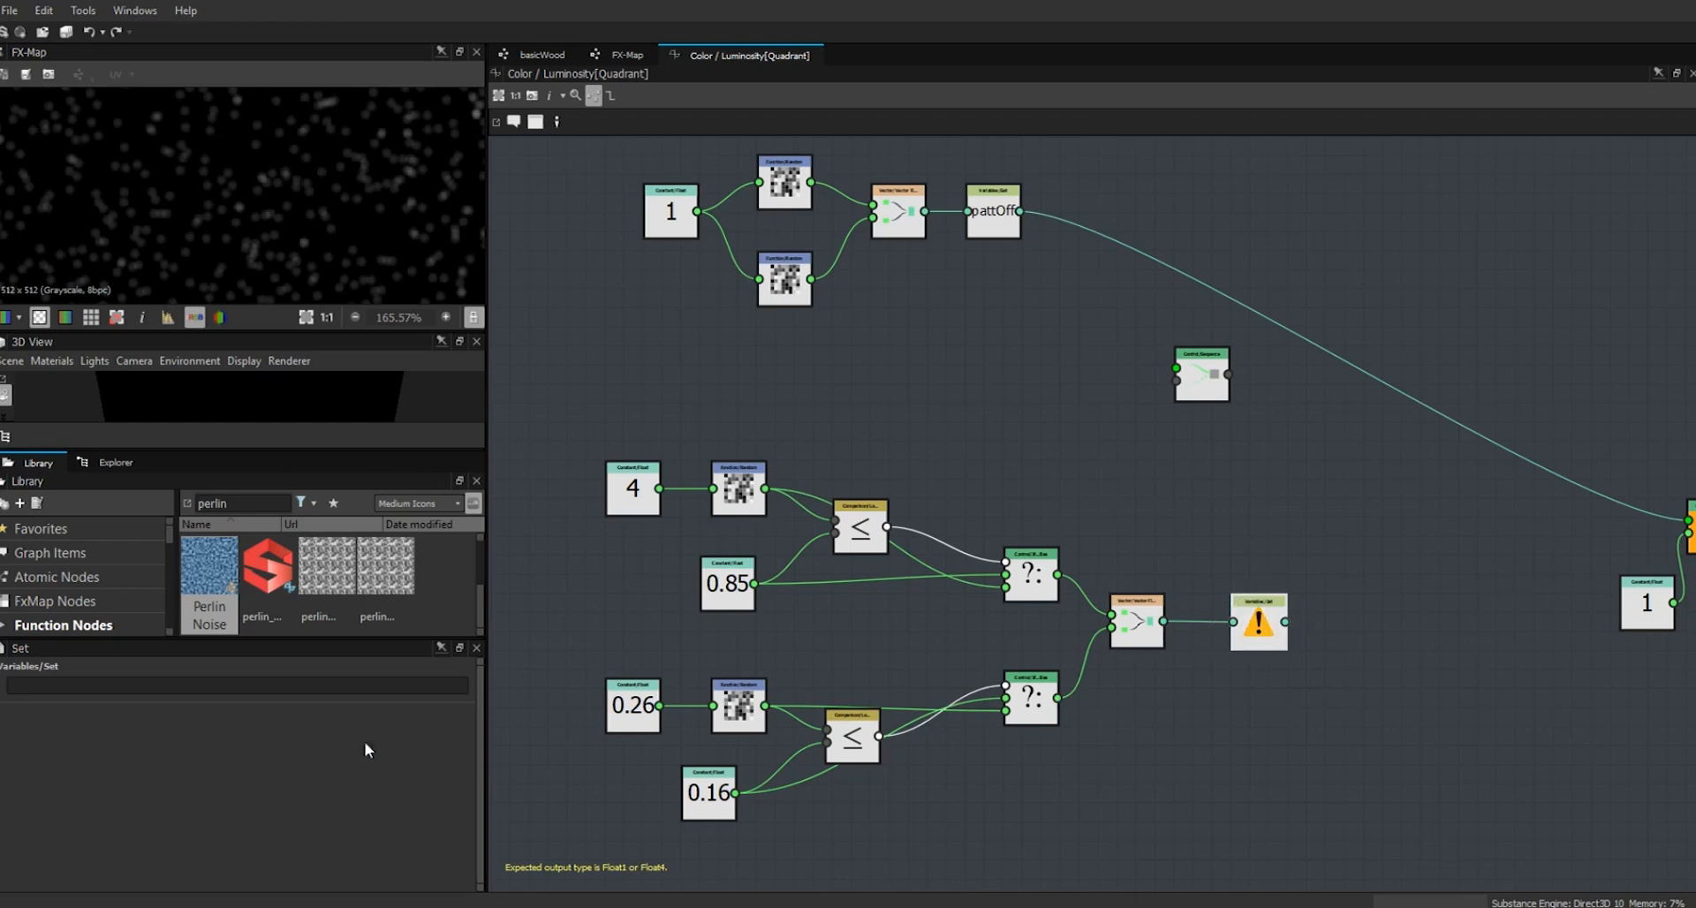
click(262, 688)
text(pattSize)
key(Return)
click(1279, 693)
- Give the left end Quadrant's Pattern Size an empty function in the FX-Map graph and open it for editing
click(622, 57)
click(840, 661)
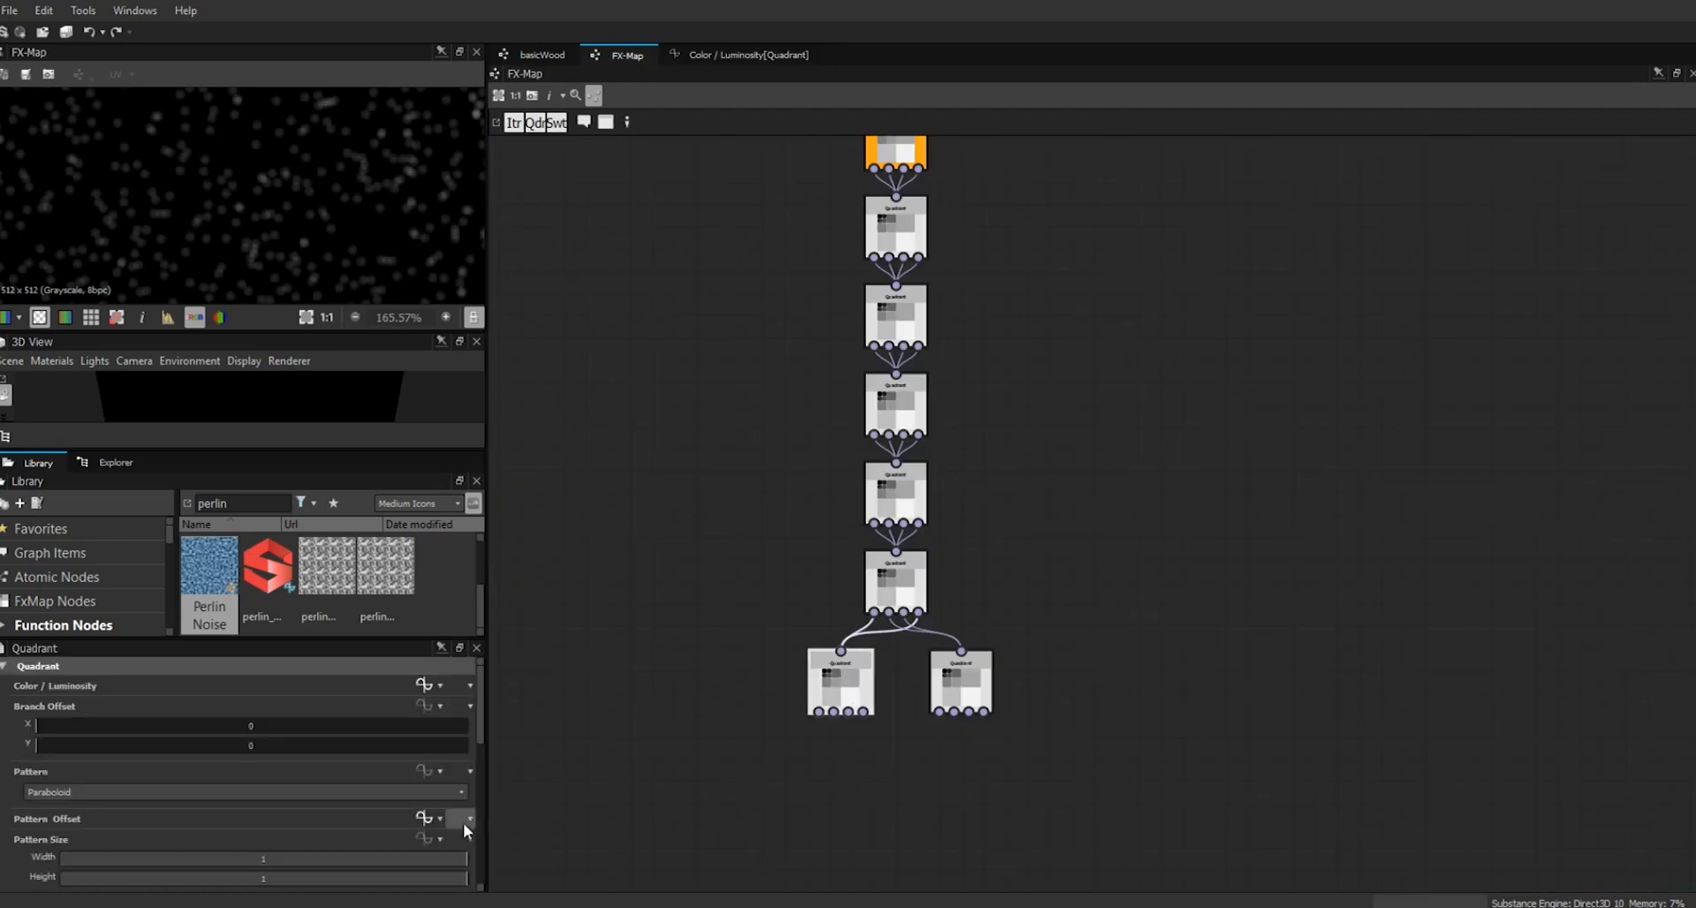
click(424, 840)
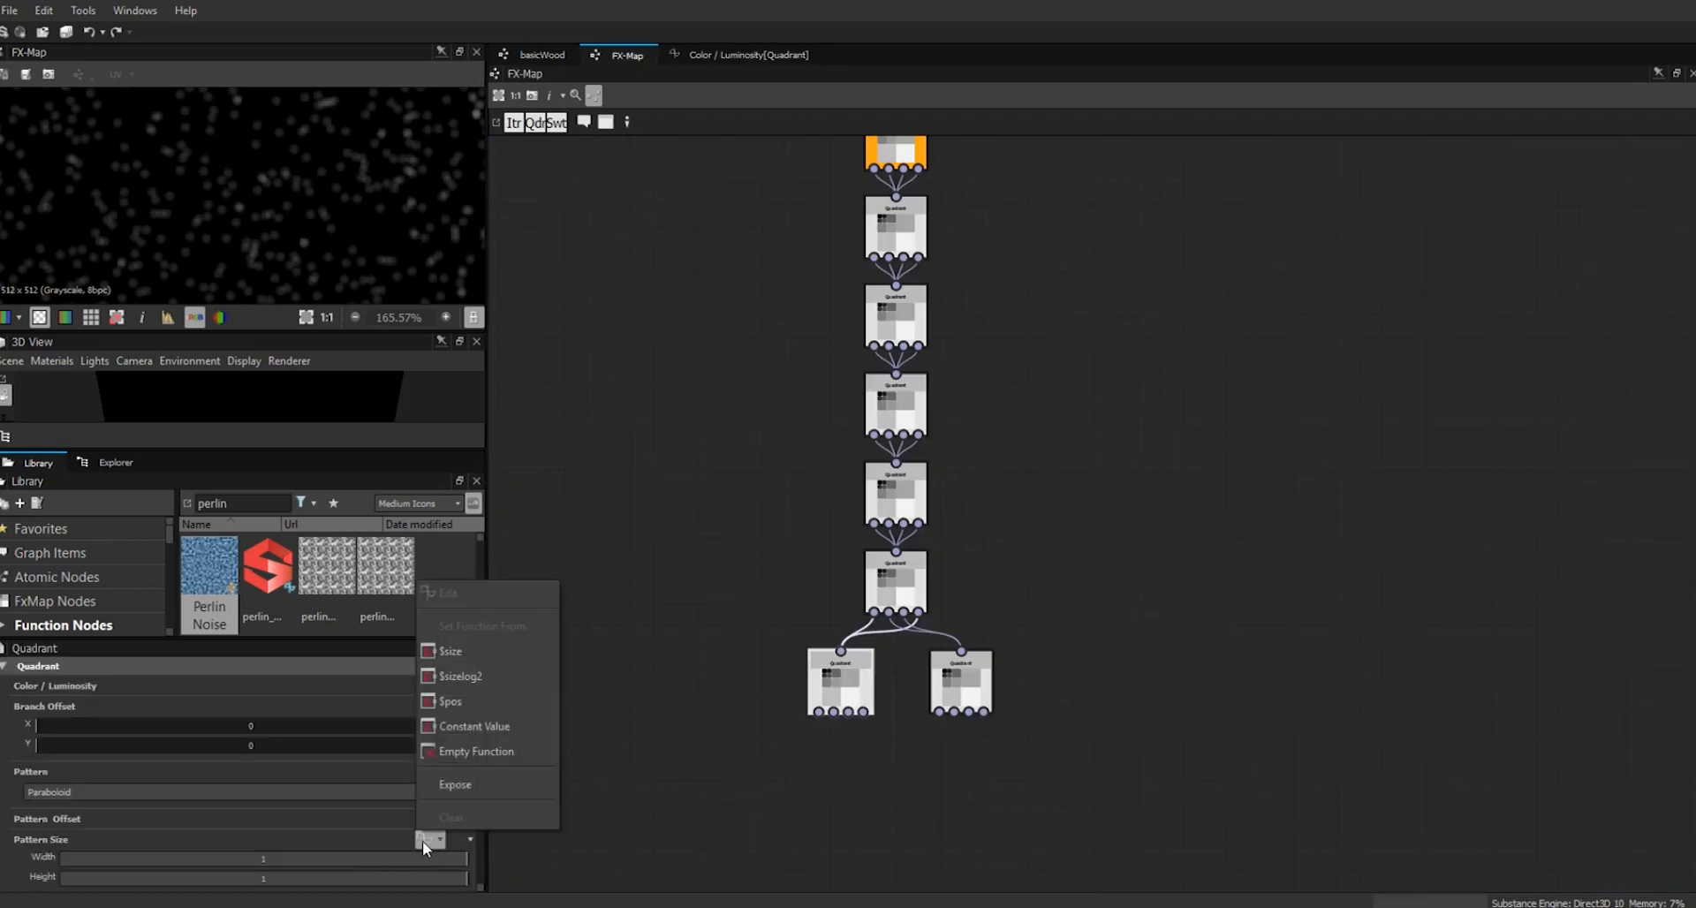
click(454, 750)
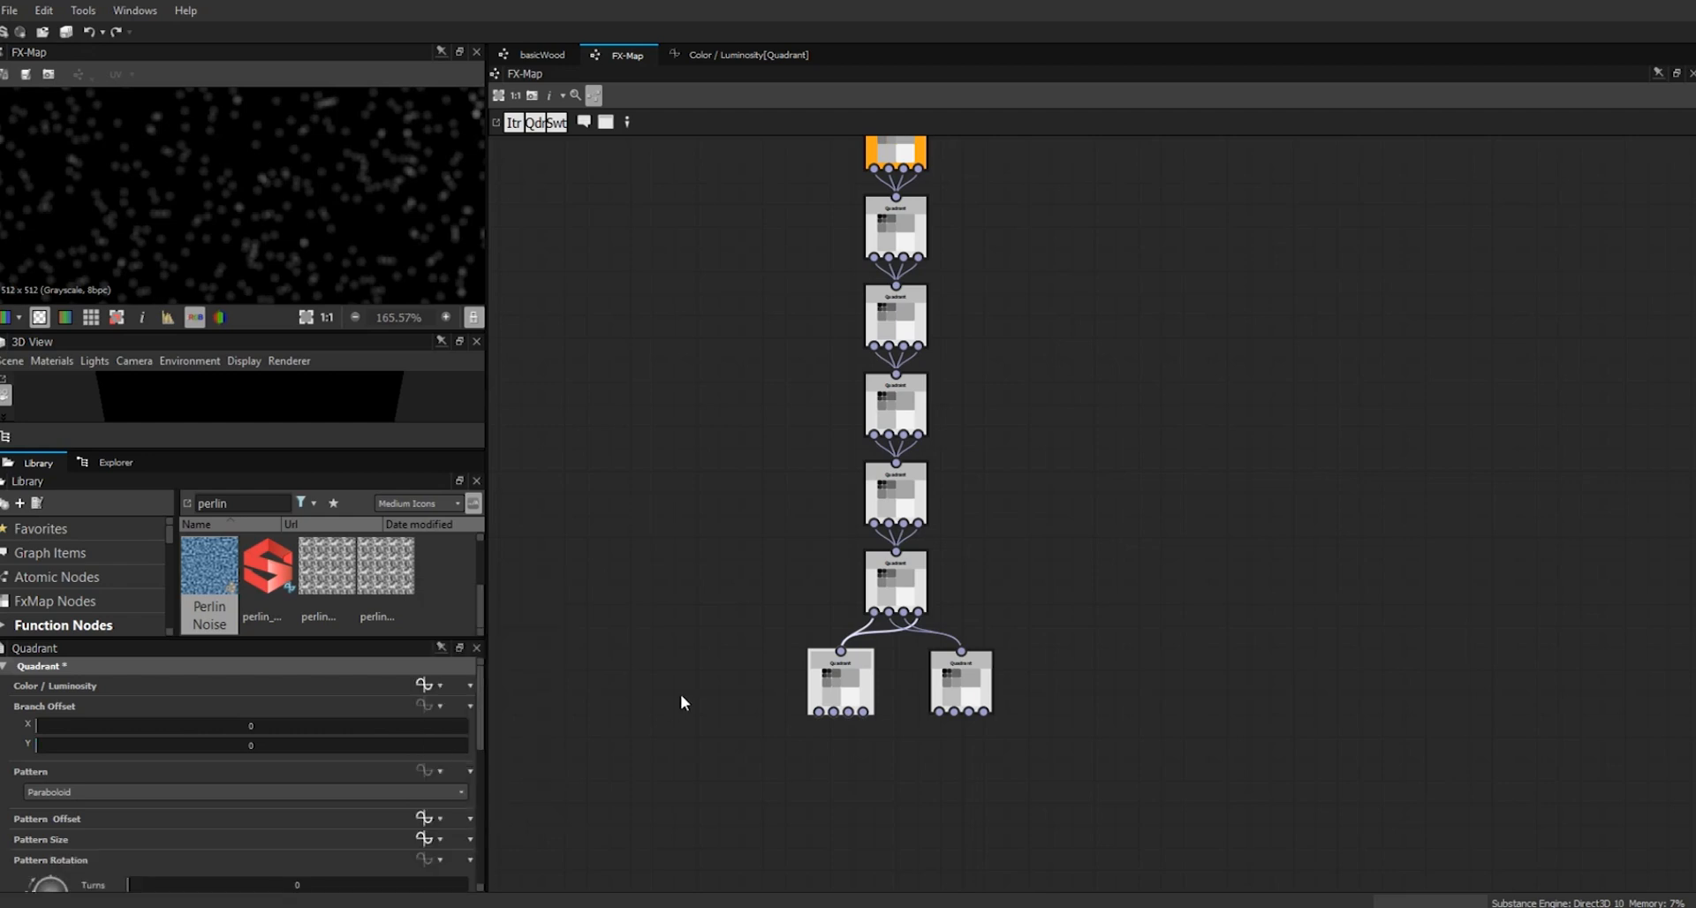
click(425, 840)
- Add a Get Float2 node reading the variable pattSize and set it as the Pattern Size function's output
right_click(882, 448)
mouse_move(1073, 458)
mouse_move(1201, 500)
click(1280, 553)
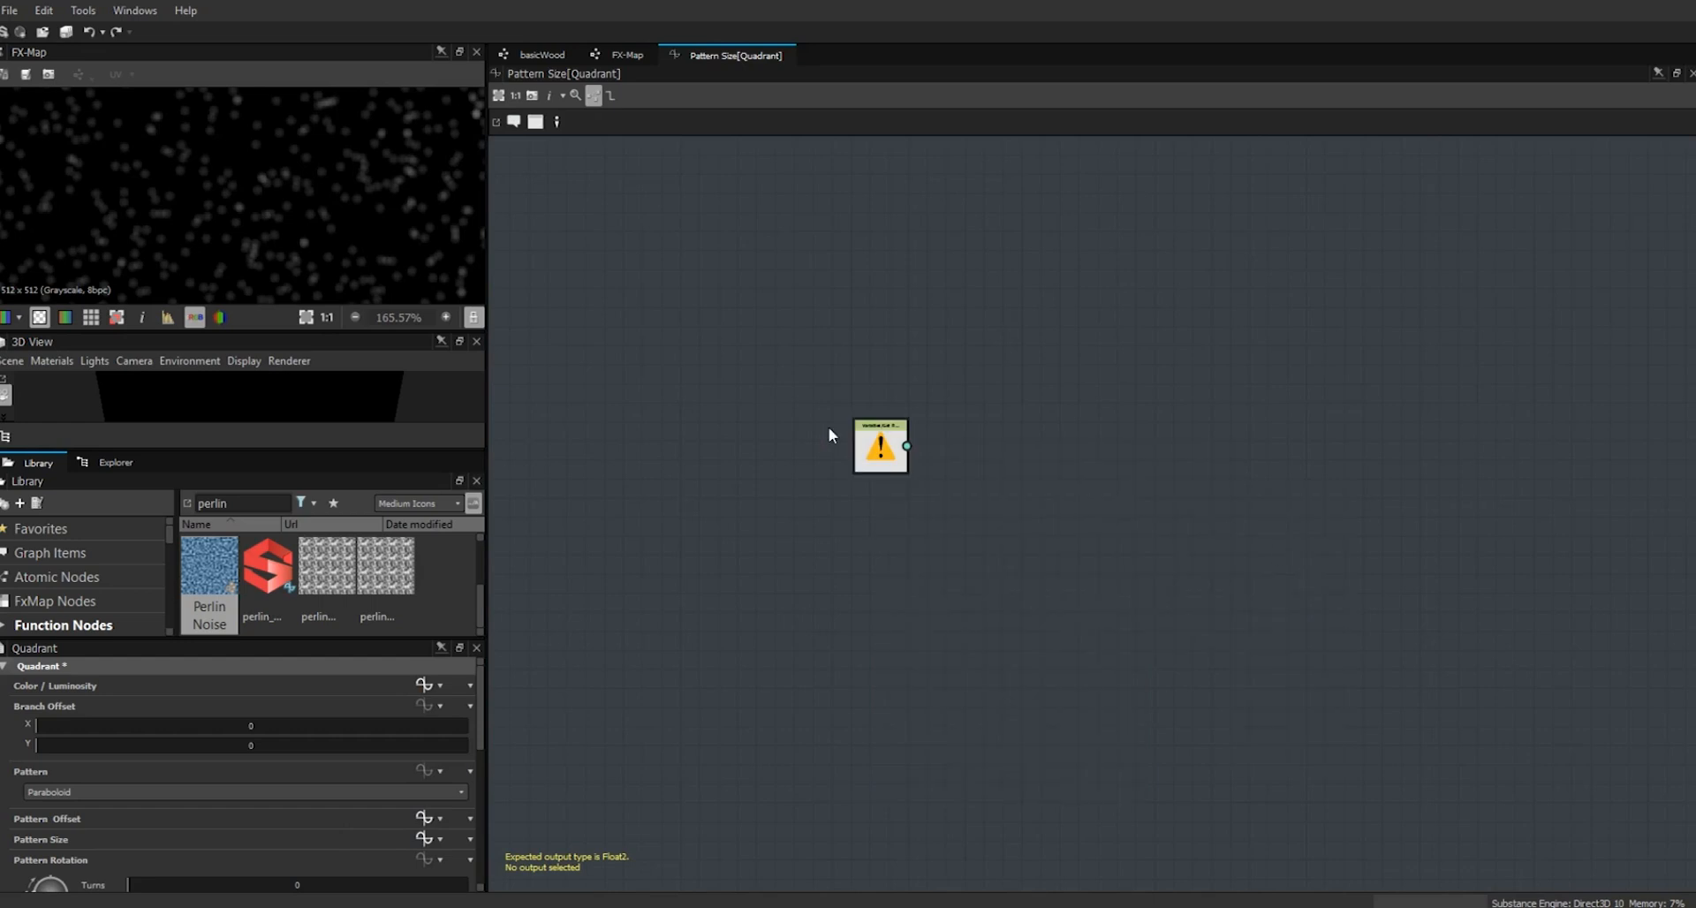
click(854, 476)
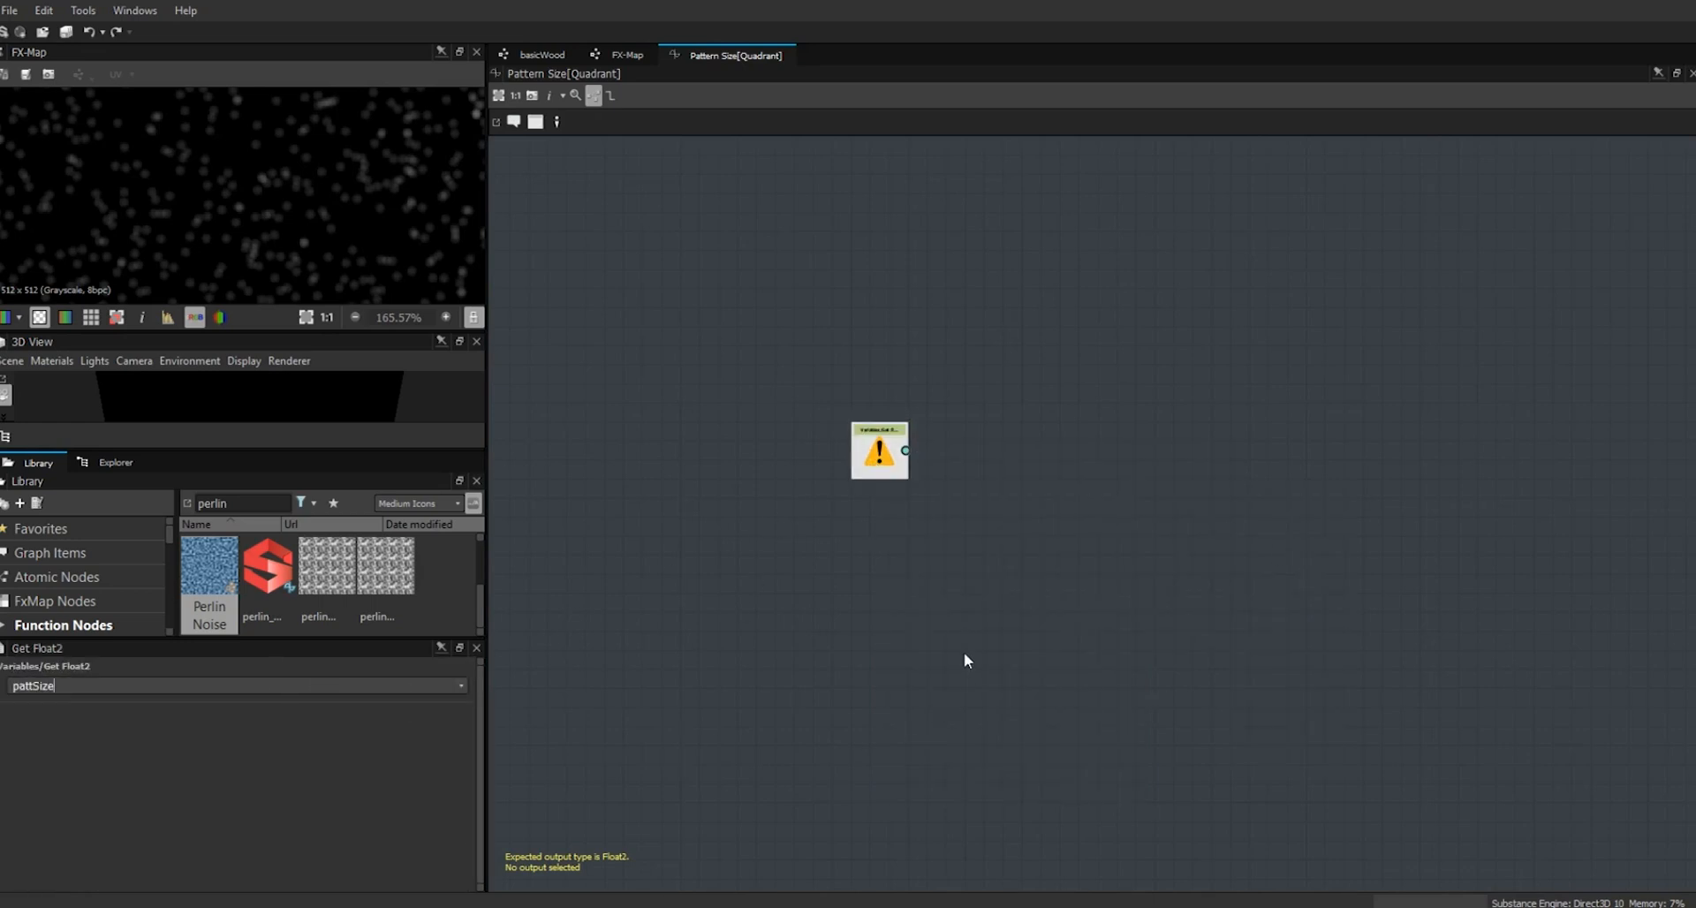
right_click(879, 460)
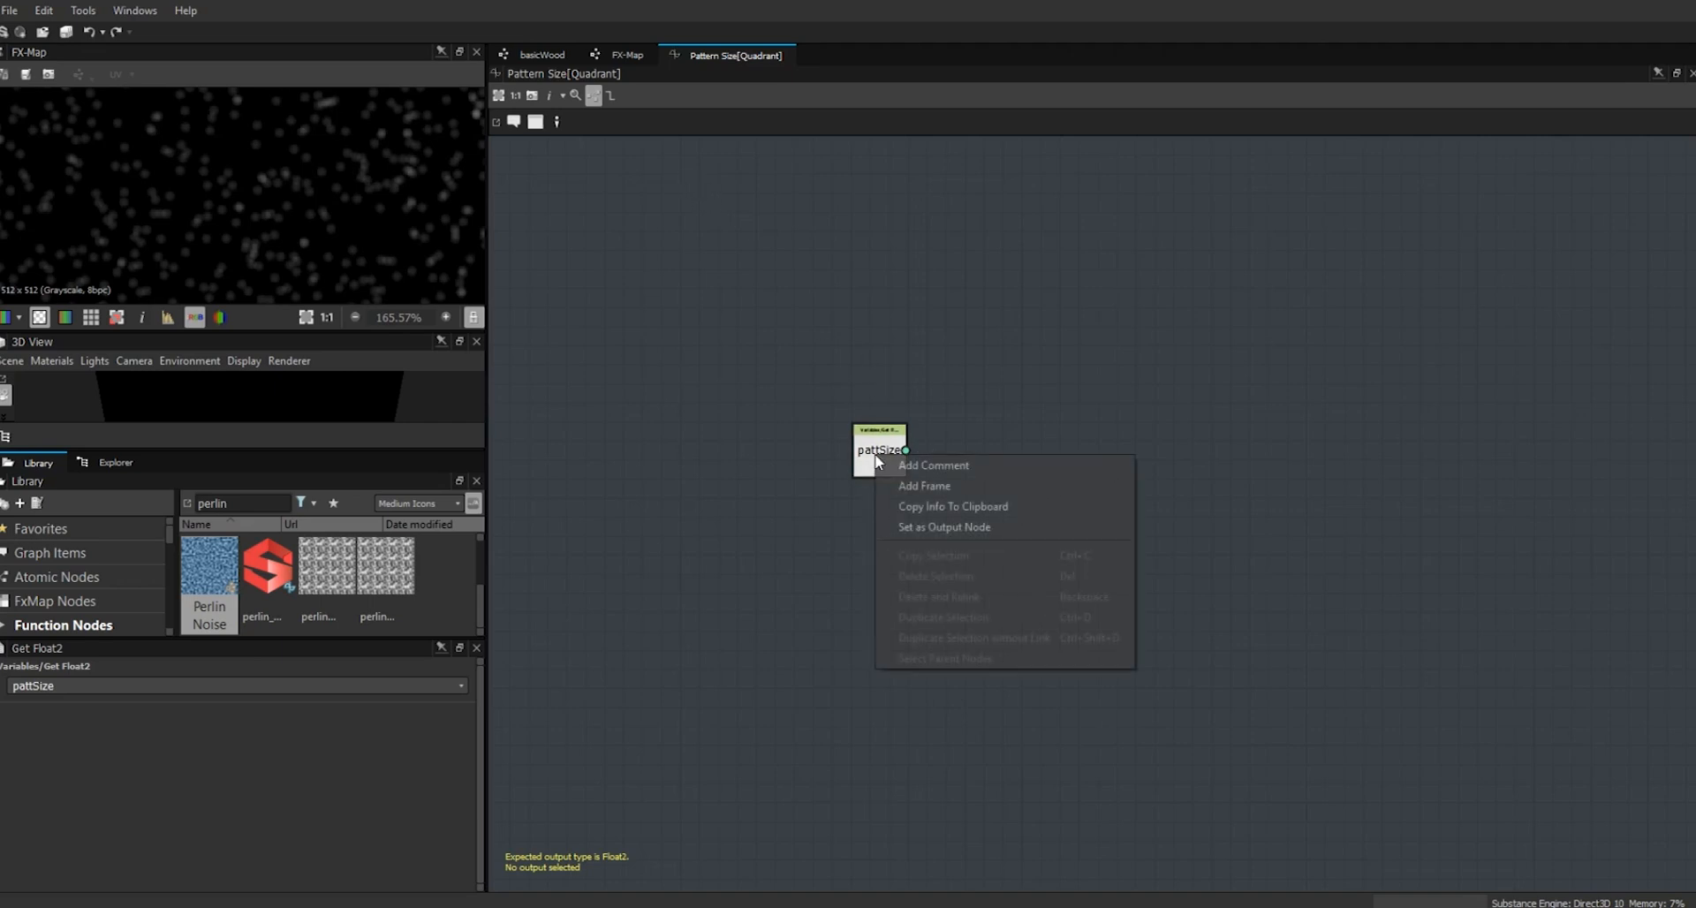
click(919, 531)
- In the Quadrant's Color / Luminosity function, chain the pattern offset and pattSize Set nodes through the spare Sequence into the output Sequence
click(630, 55)
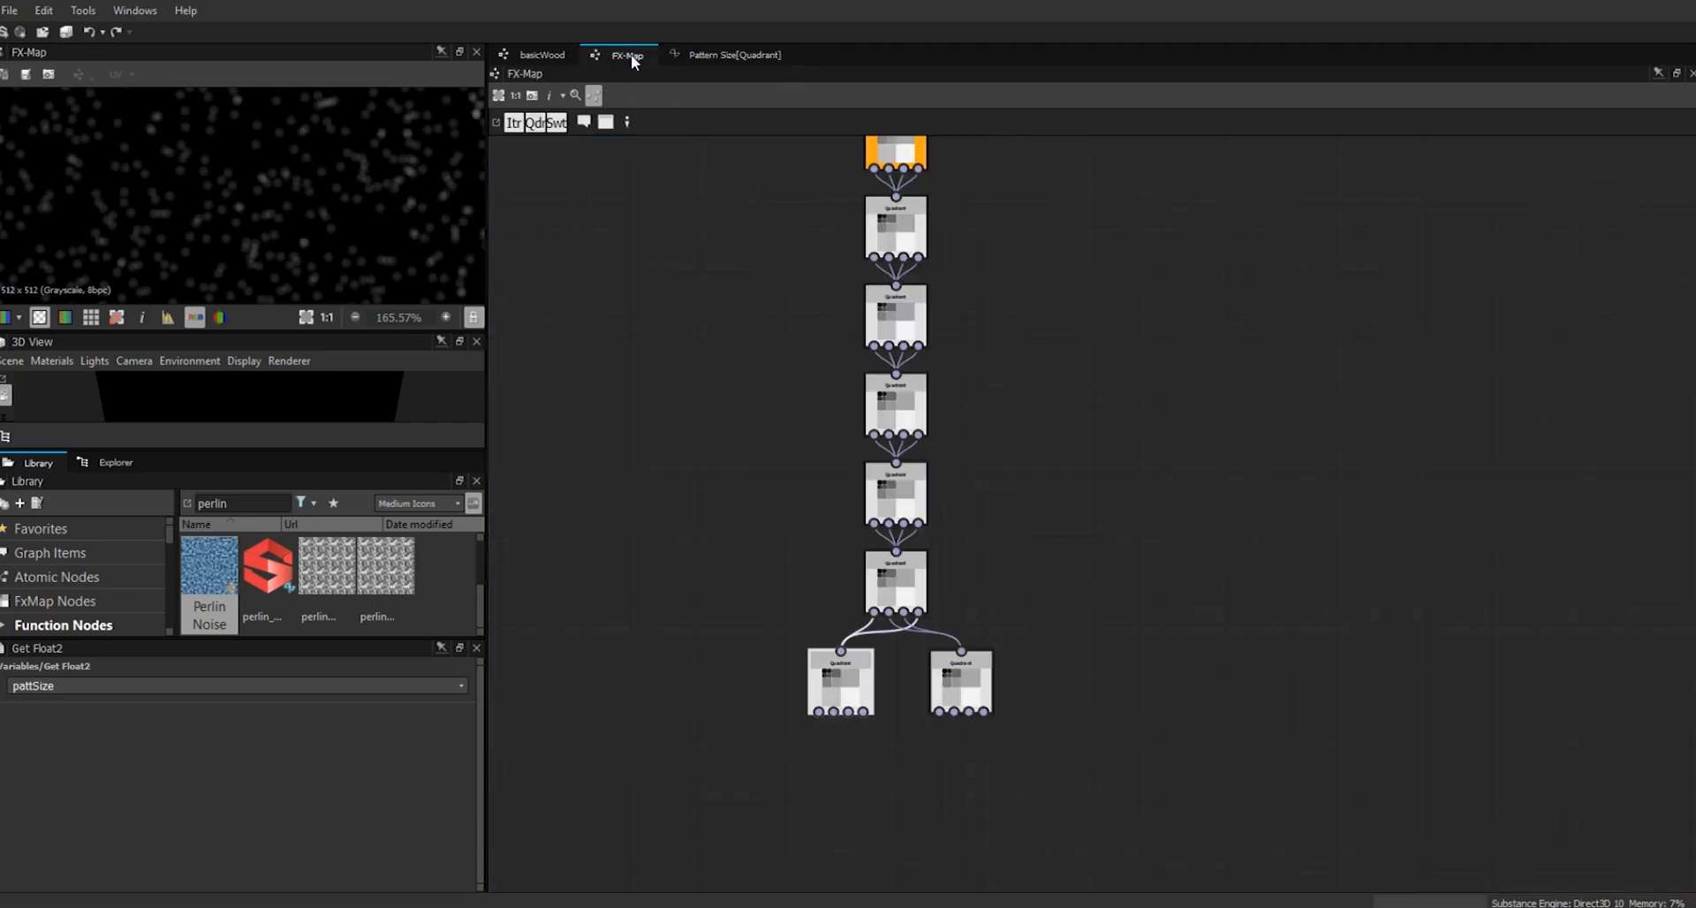
click(815, 702)
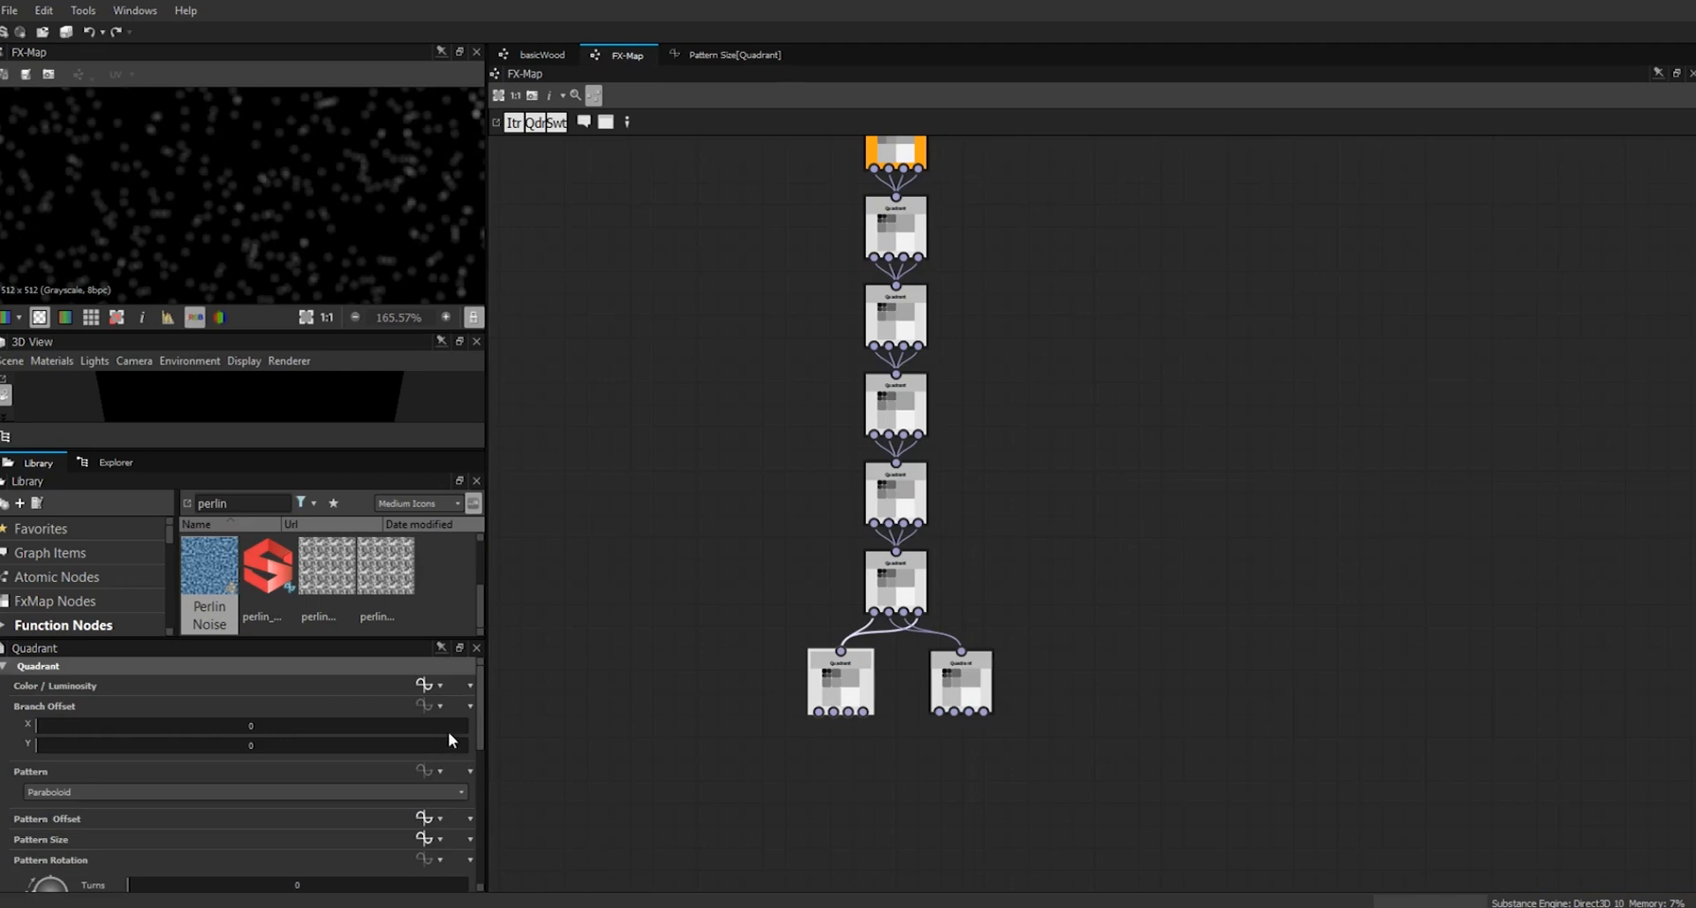
click(422, 685)
drag(1113, 397, 1300, 556)
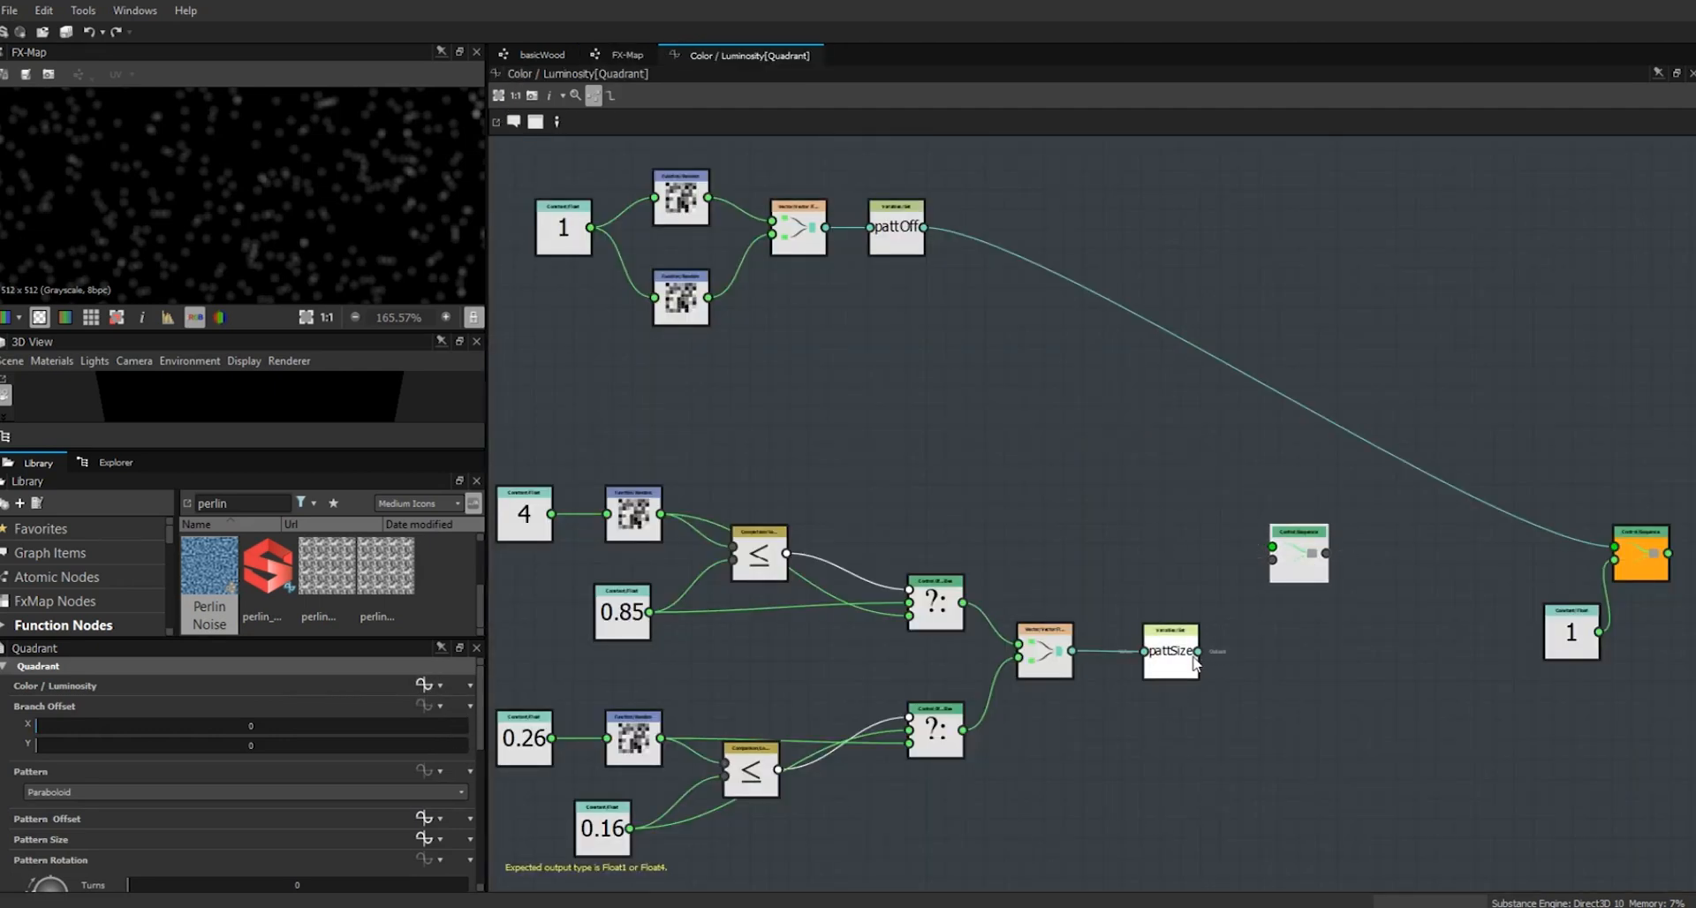
drag(1199, 652, 1235, 548)
drag(926, 227, 1277, 560)
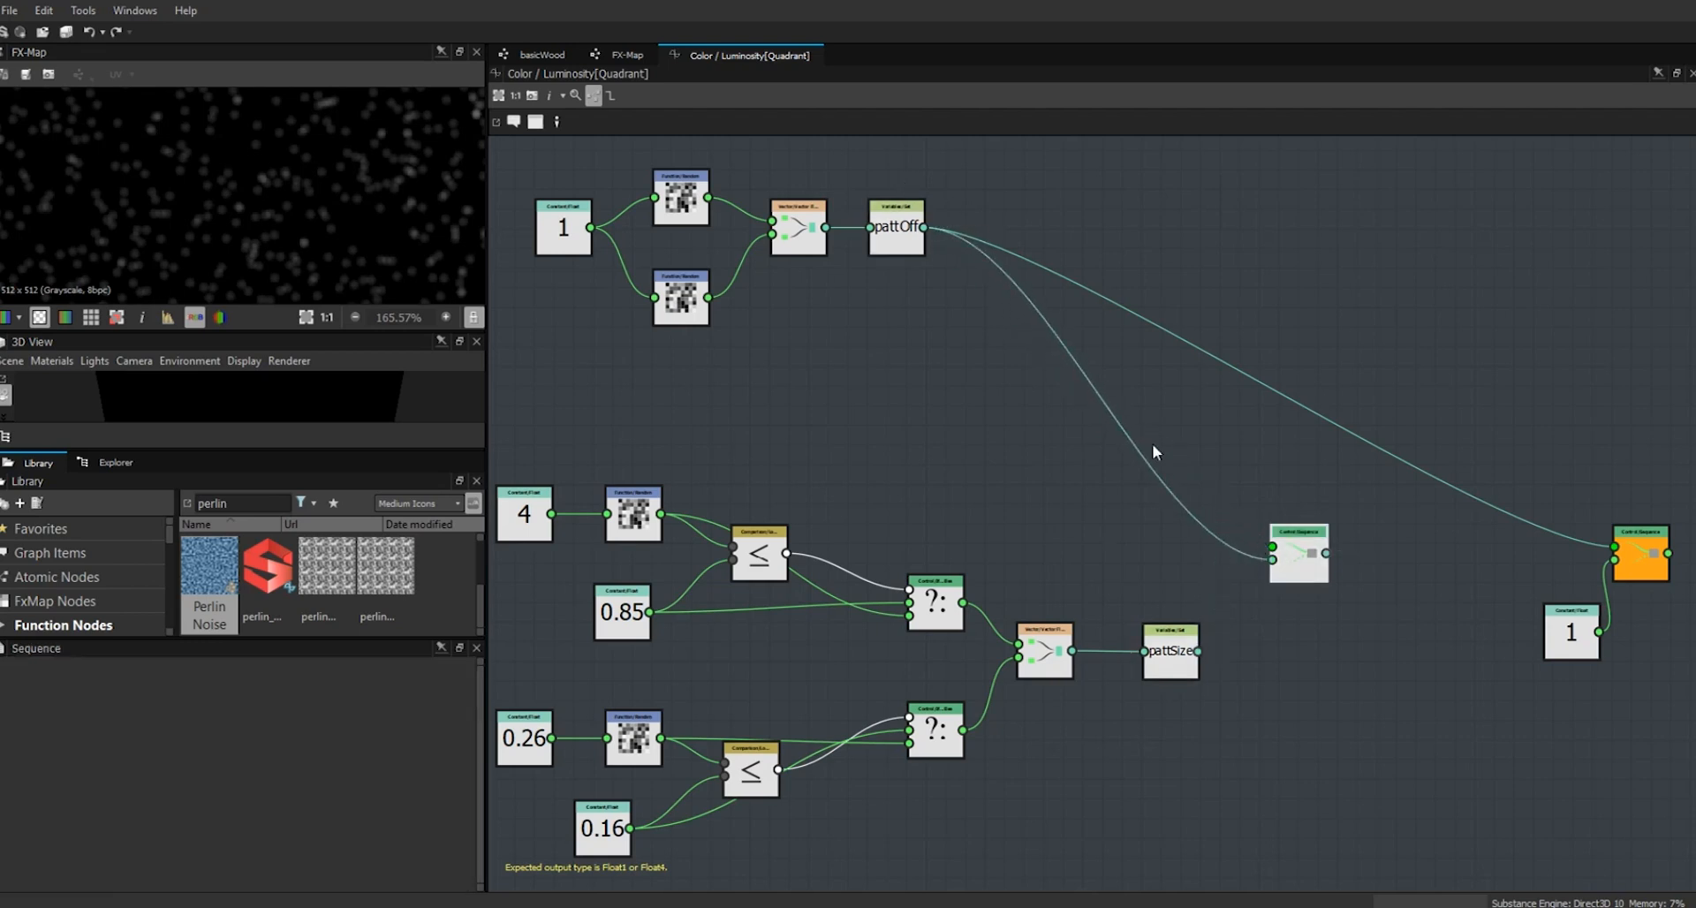
drag(925, 228, 1199, 651)
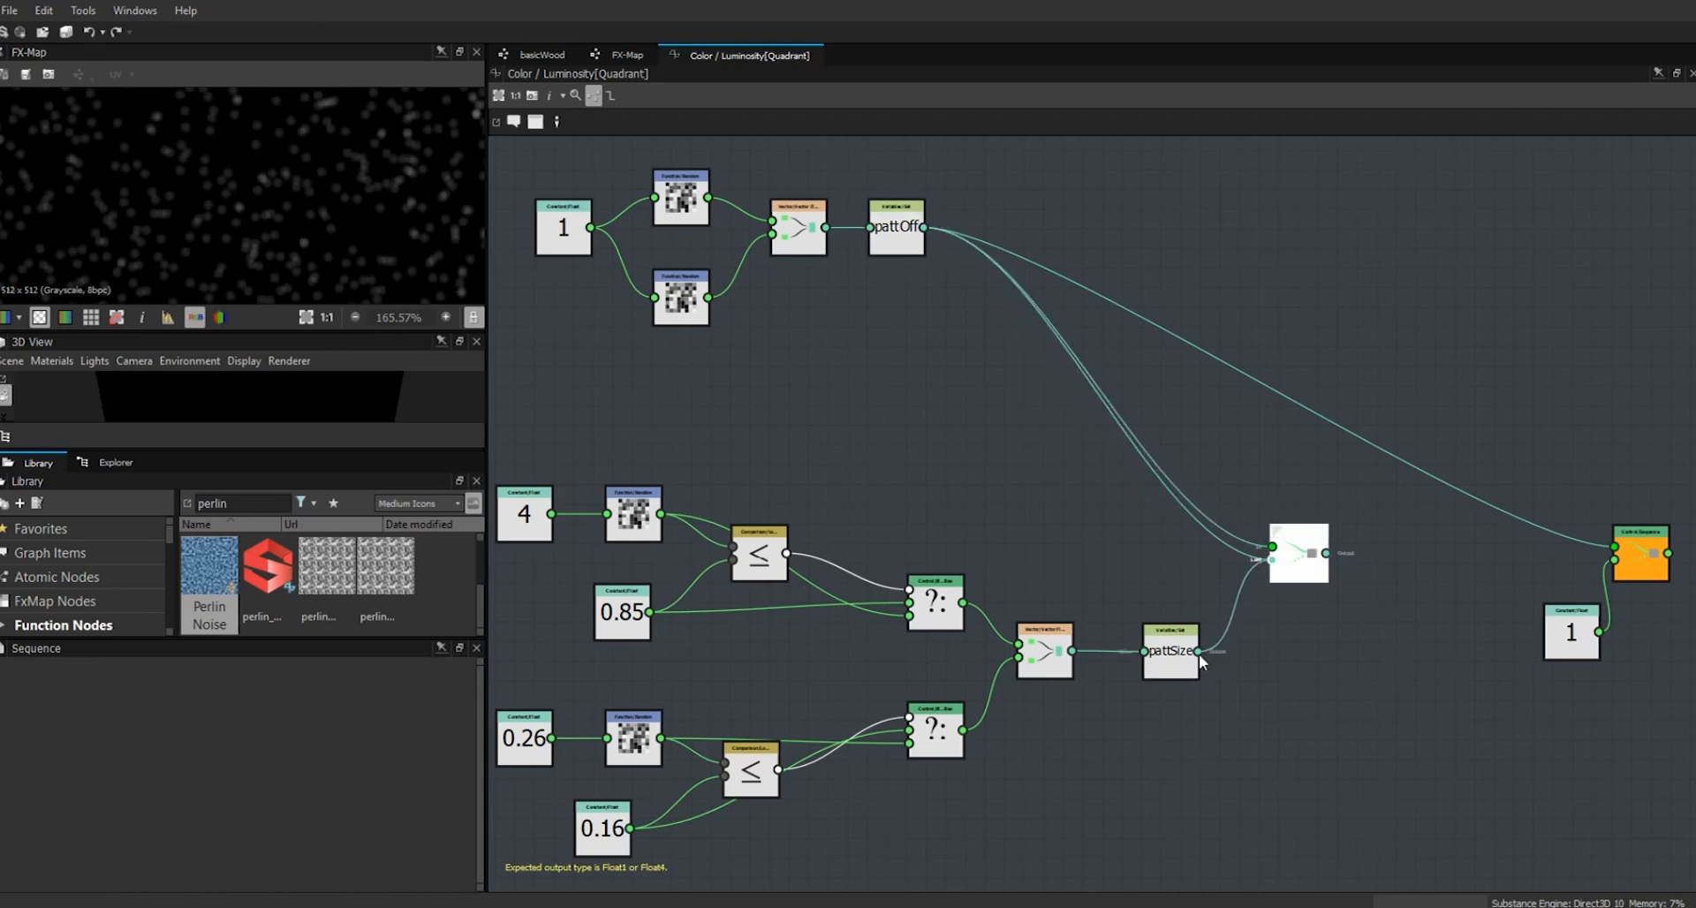
drag(1312, 562, 1614, 546)
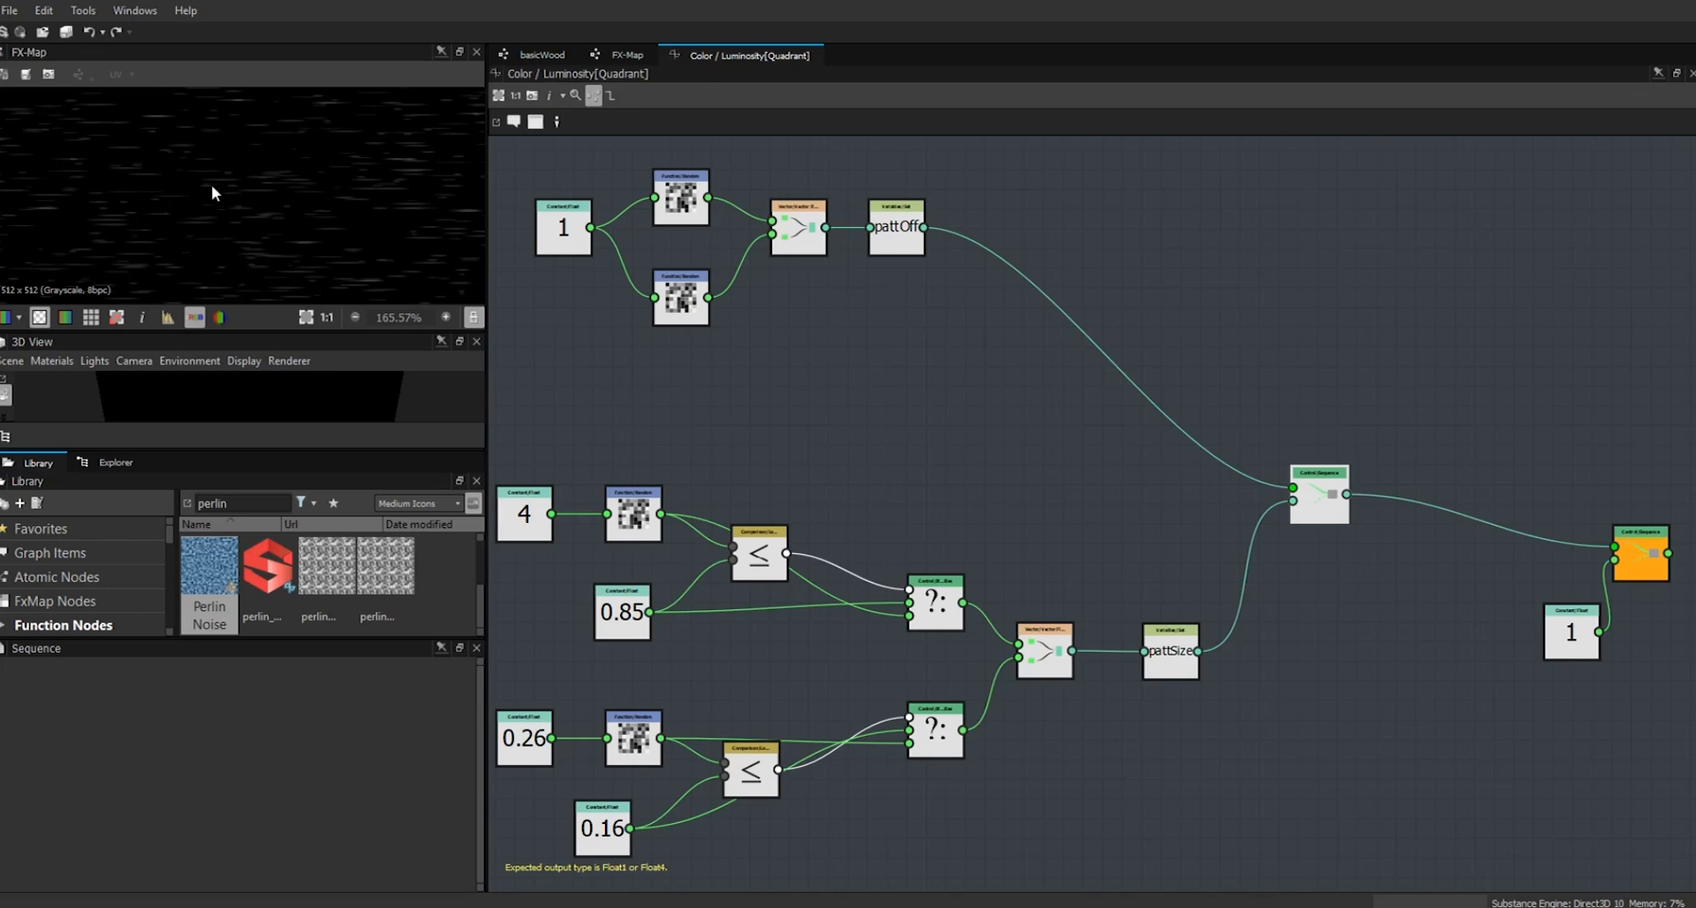
scroll(243, 199, up, 3)
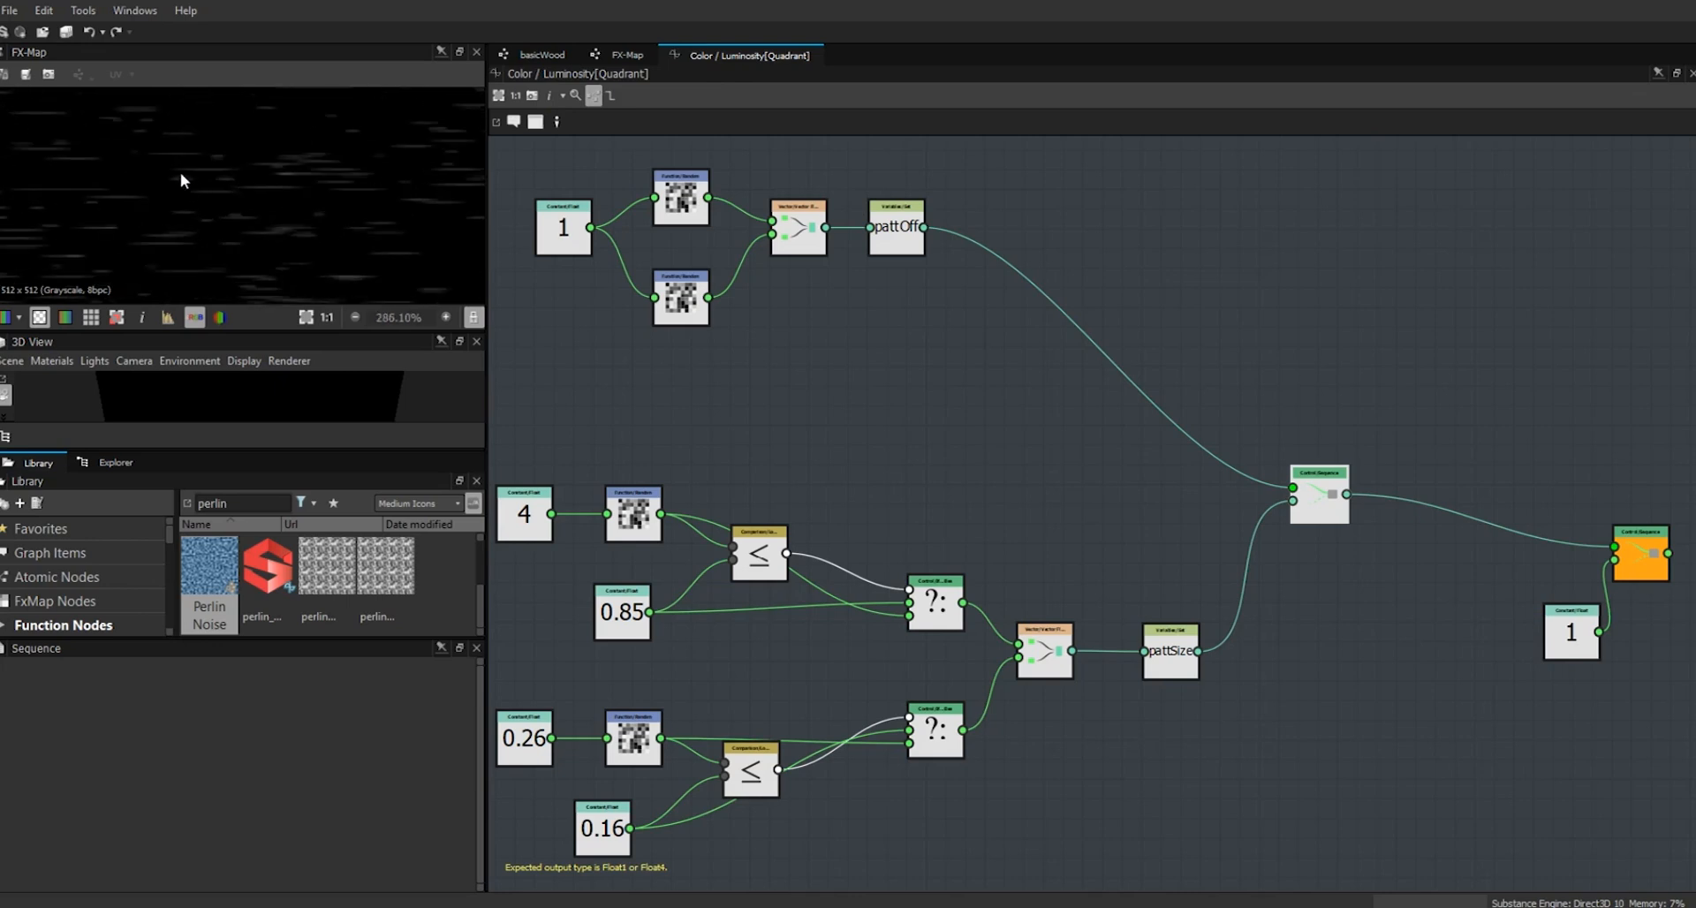
scroll(218, 186, down, 3)
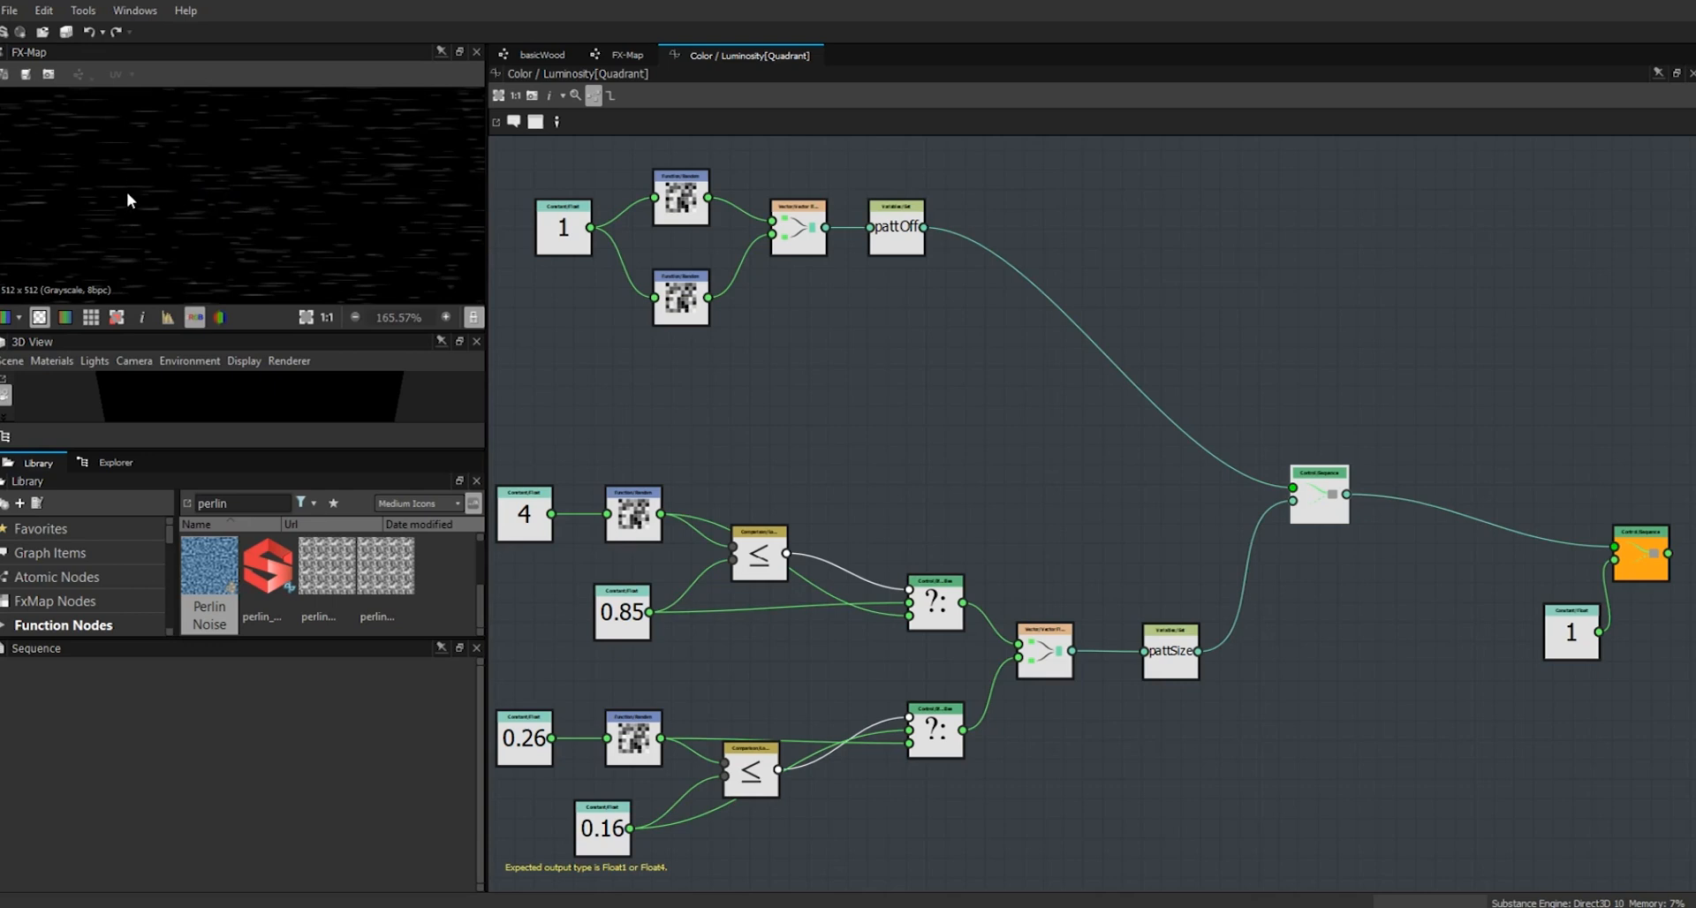
- Try small Pattern Rotation angles on the left end Quadrant, ending at 0.02 turns (7 degrees)
click(624, 55)
click(831, 680)
drag(478, 745, 484, 793)
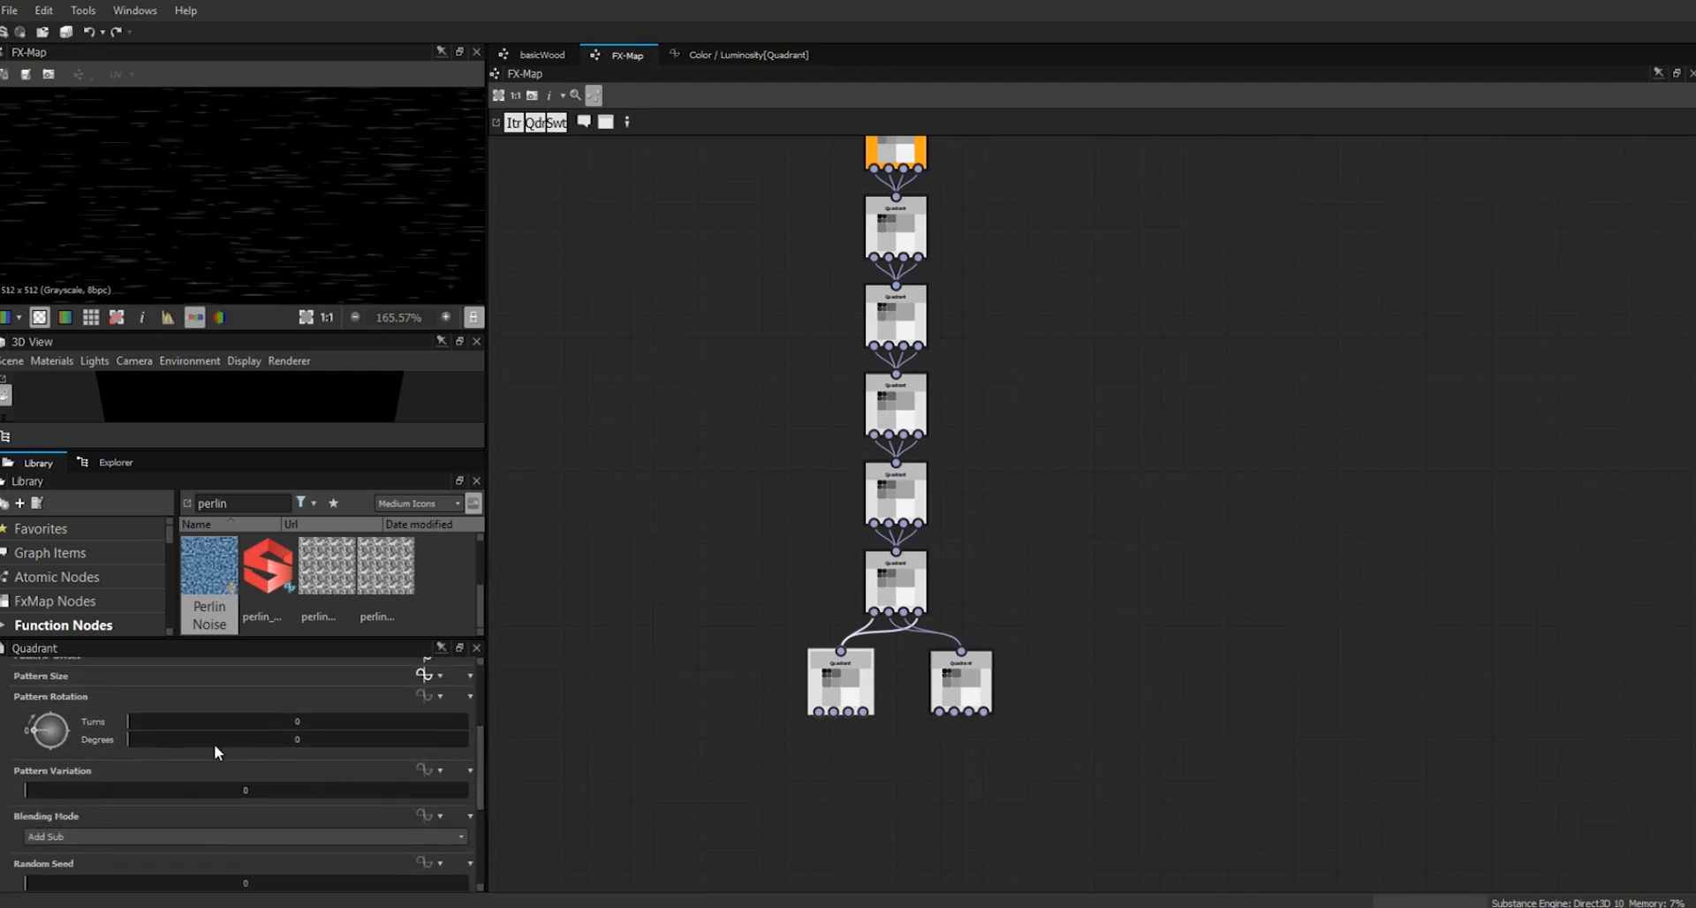
drag(41, 736, 33, 747)
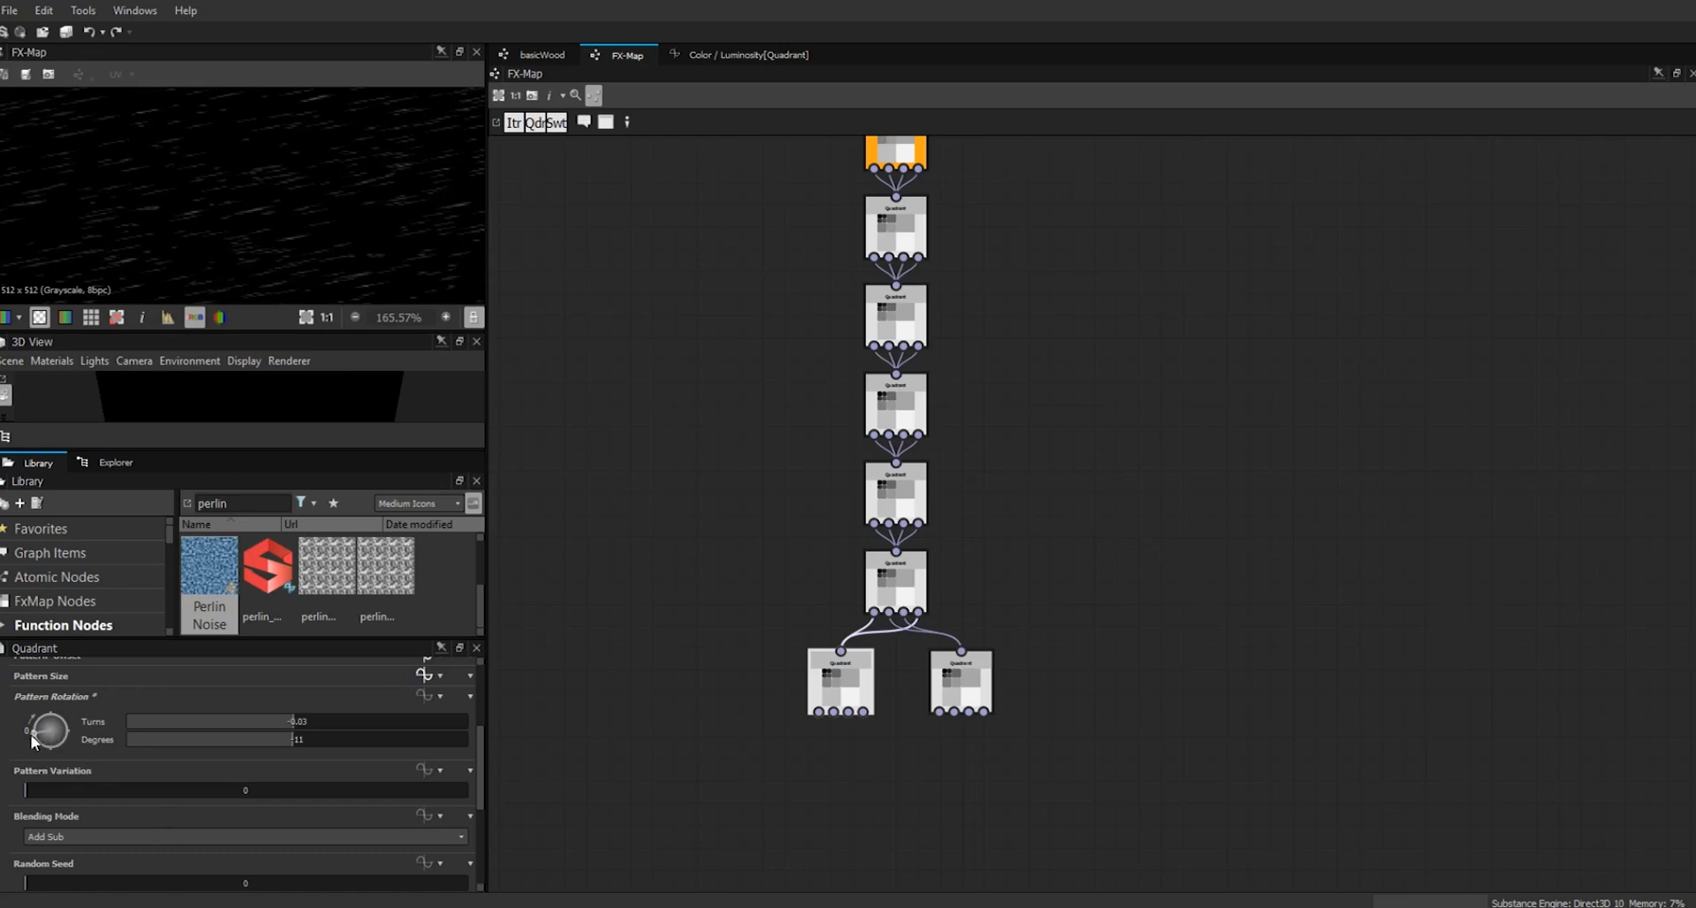
mouse_move(35, 738)
mouse_down()
mouse_move(23, 728)
mouse_move(59, 698)
mouse_move(26, 730)
mouse_up()
drag(24, 724, 33, 737)
- Reopen the Quadrant's Color / Luminosity function and add another Sequence node just before the output Sequence
drag(482, 793, 486, 726)
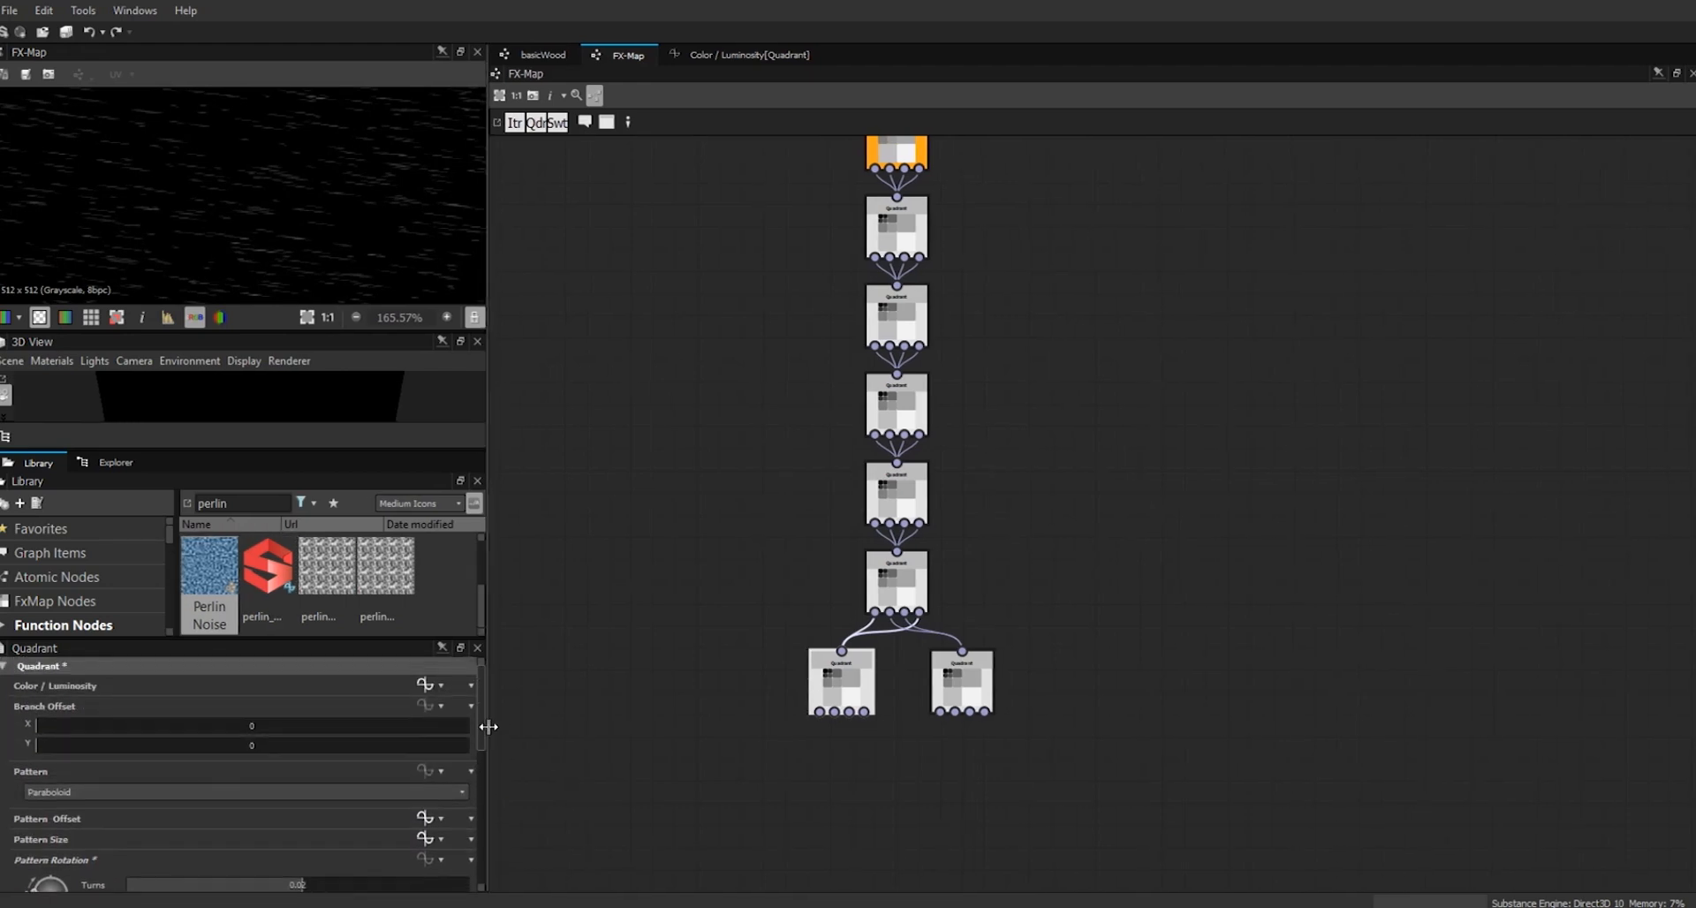
click(425, 684)
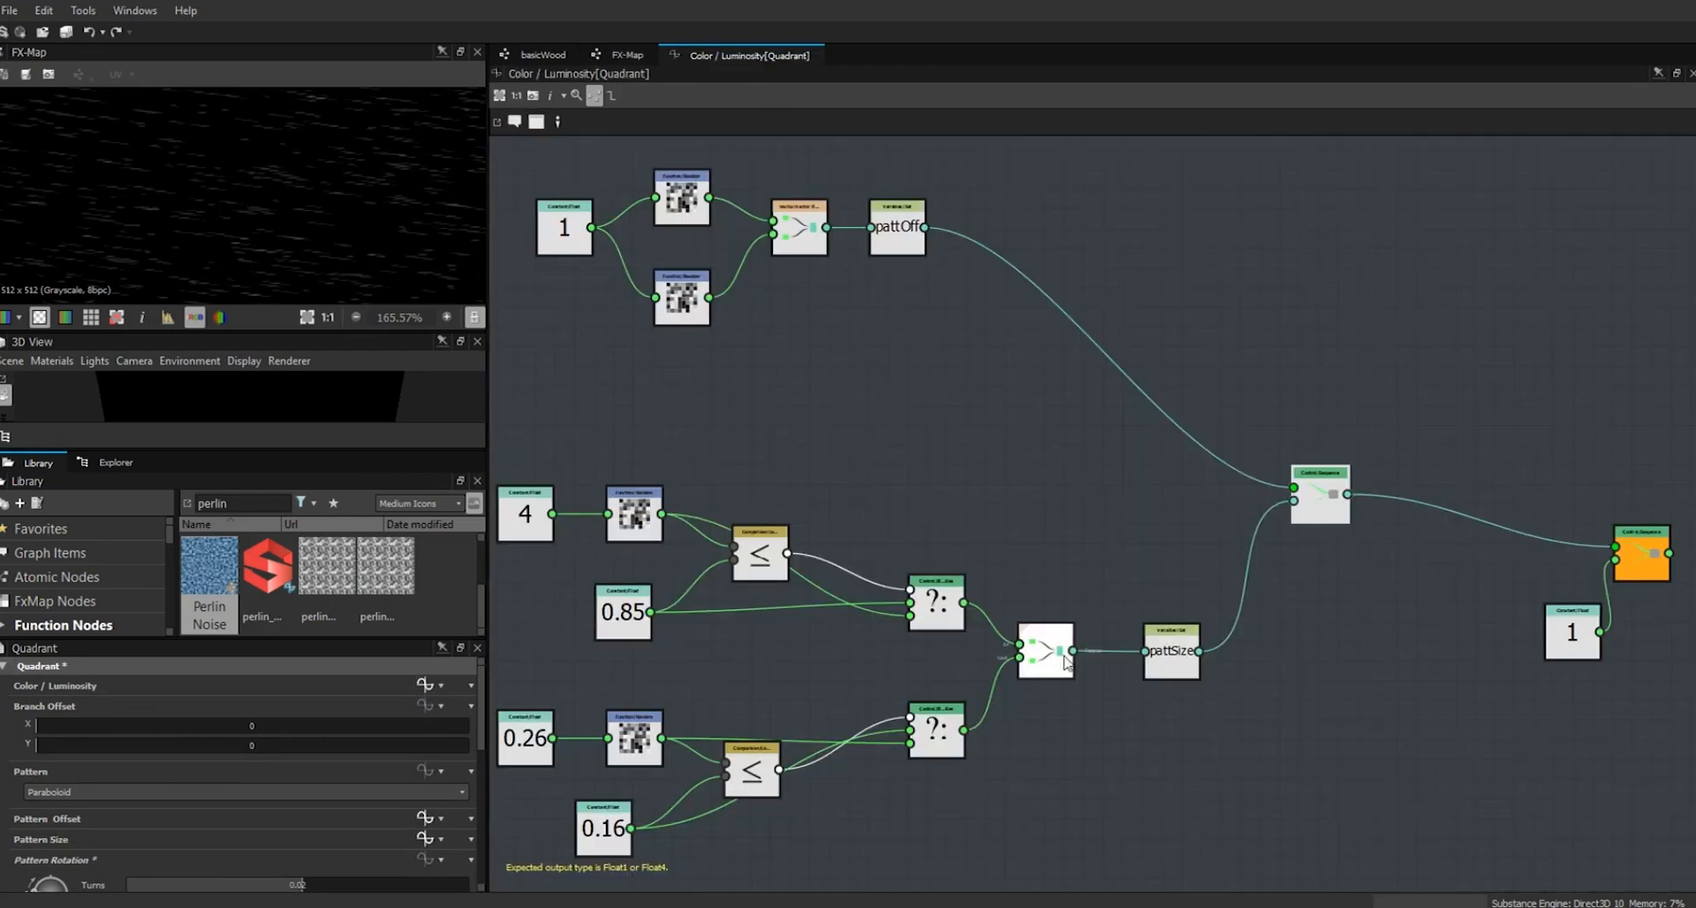
right_click(1132, 587)
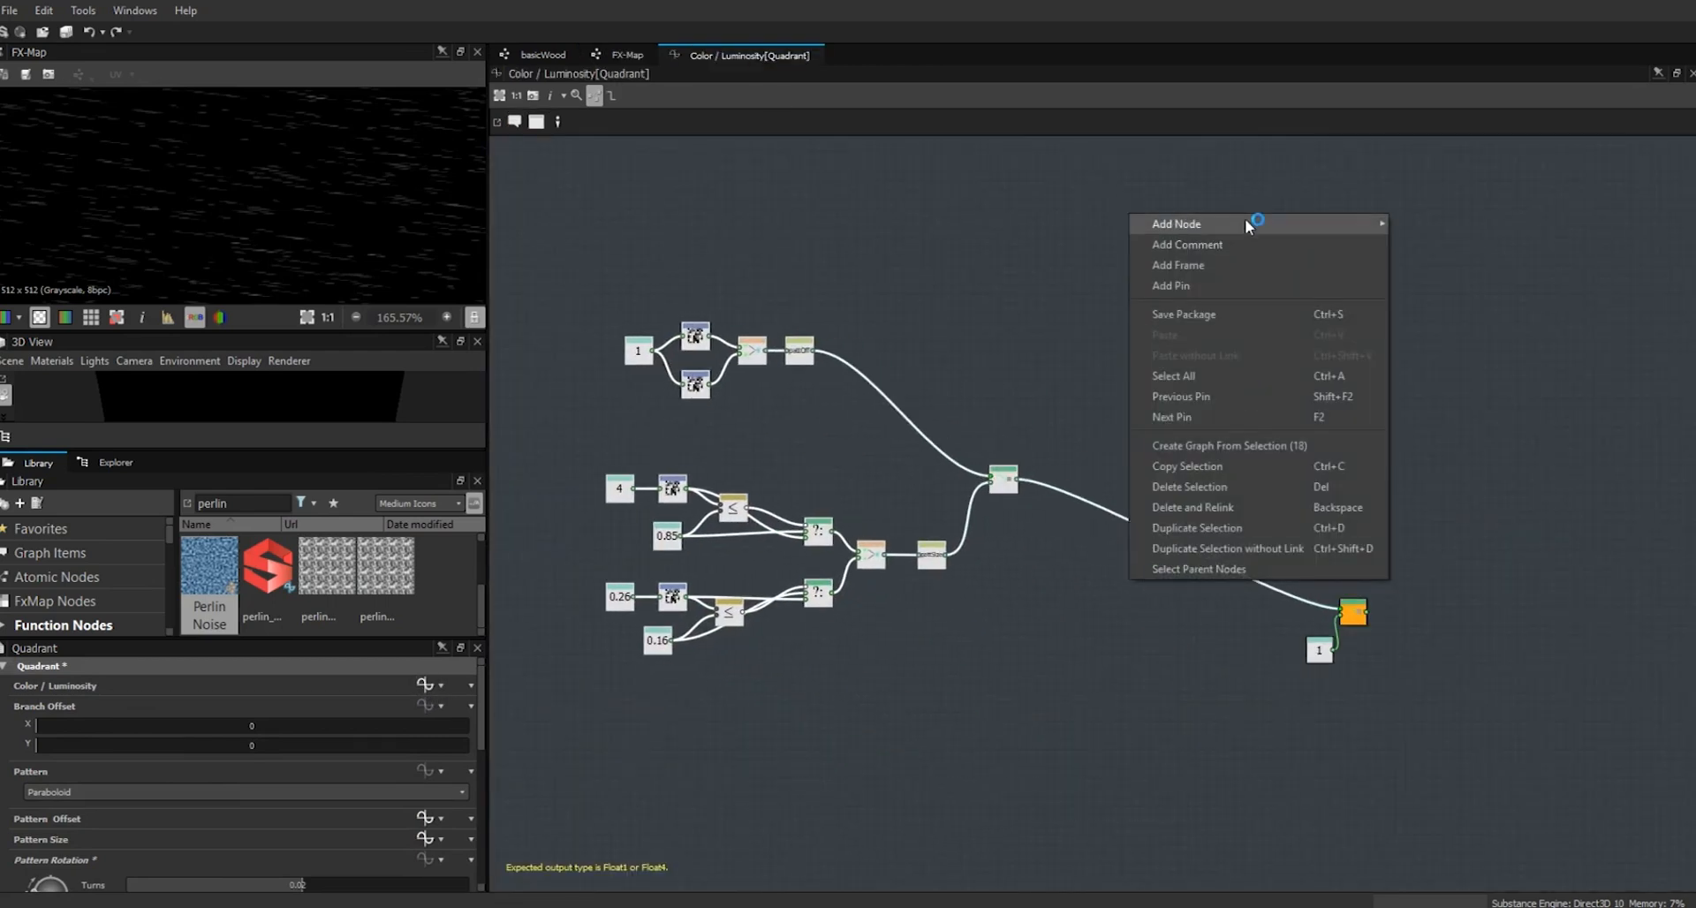
click(1492, 443)
drag(1127, 581, 1213, 615)
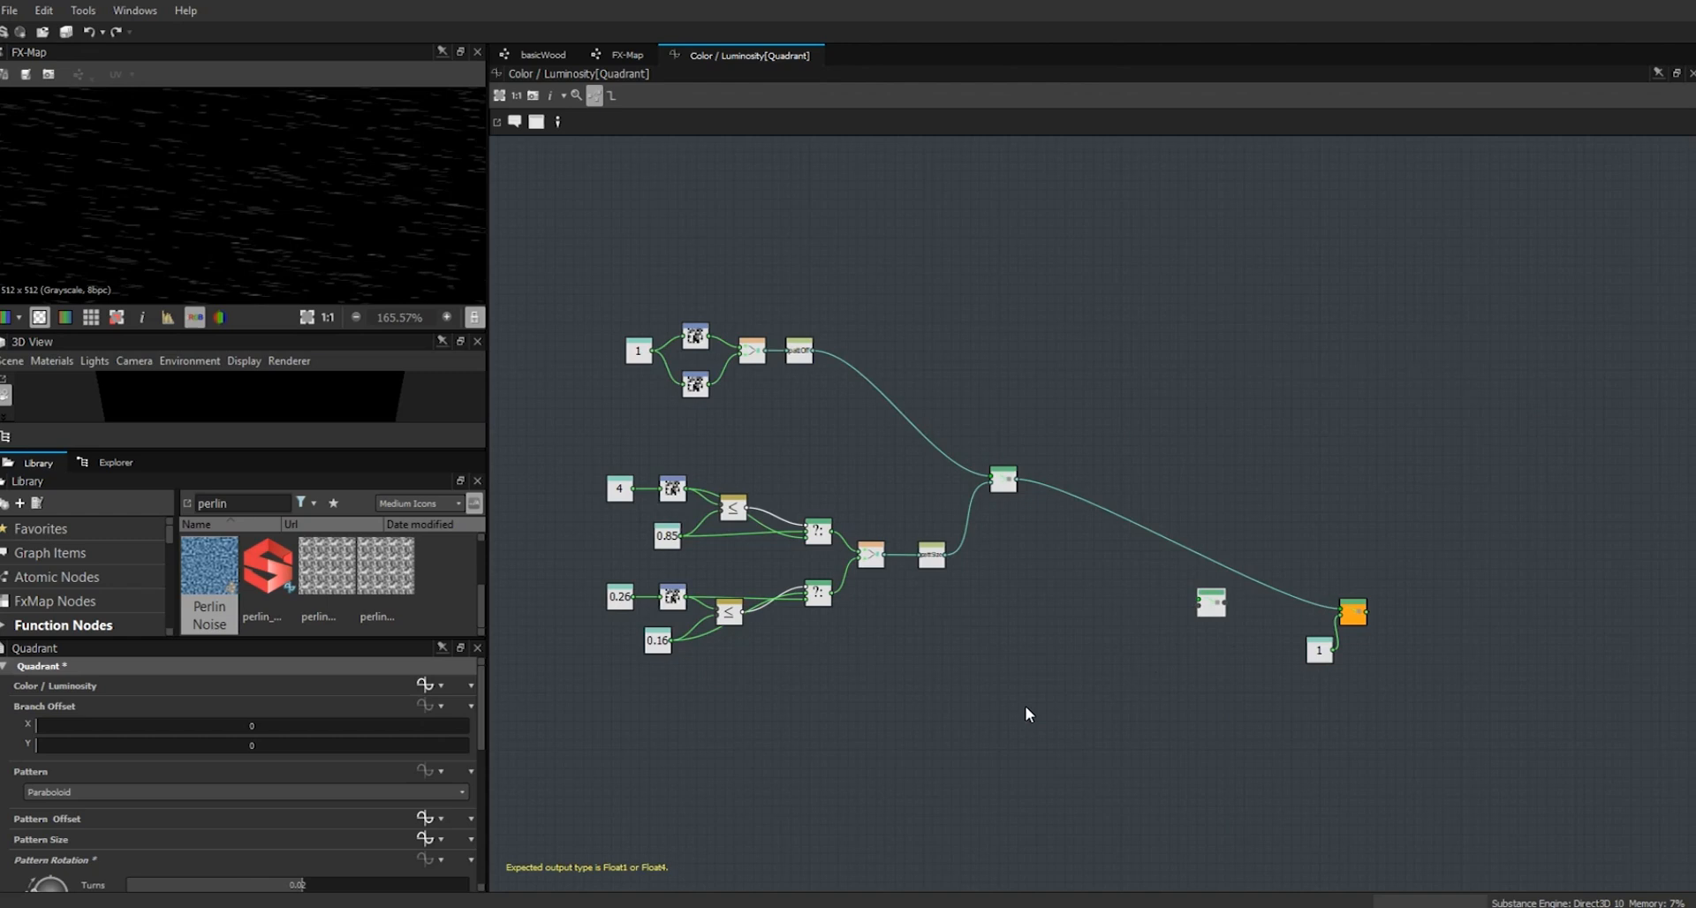
- Add a Float constant, a Random node and a Set variable node in a row before the new Sequence node
scroll(1050, 717, up, 1)
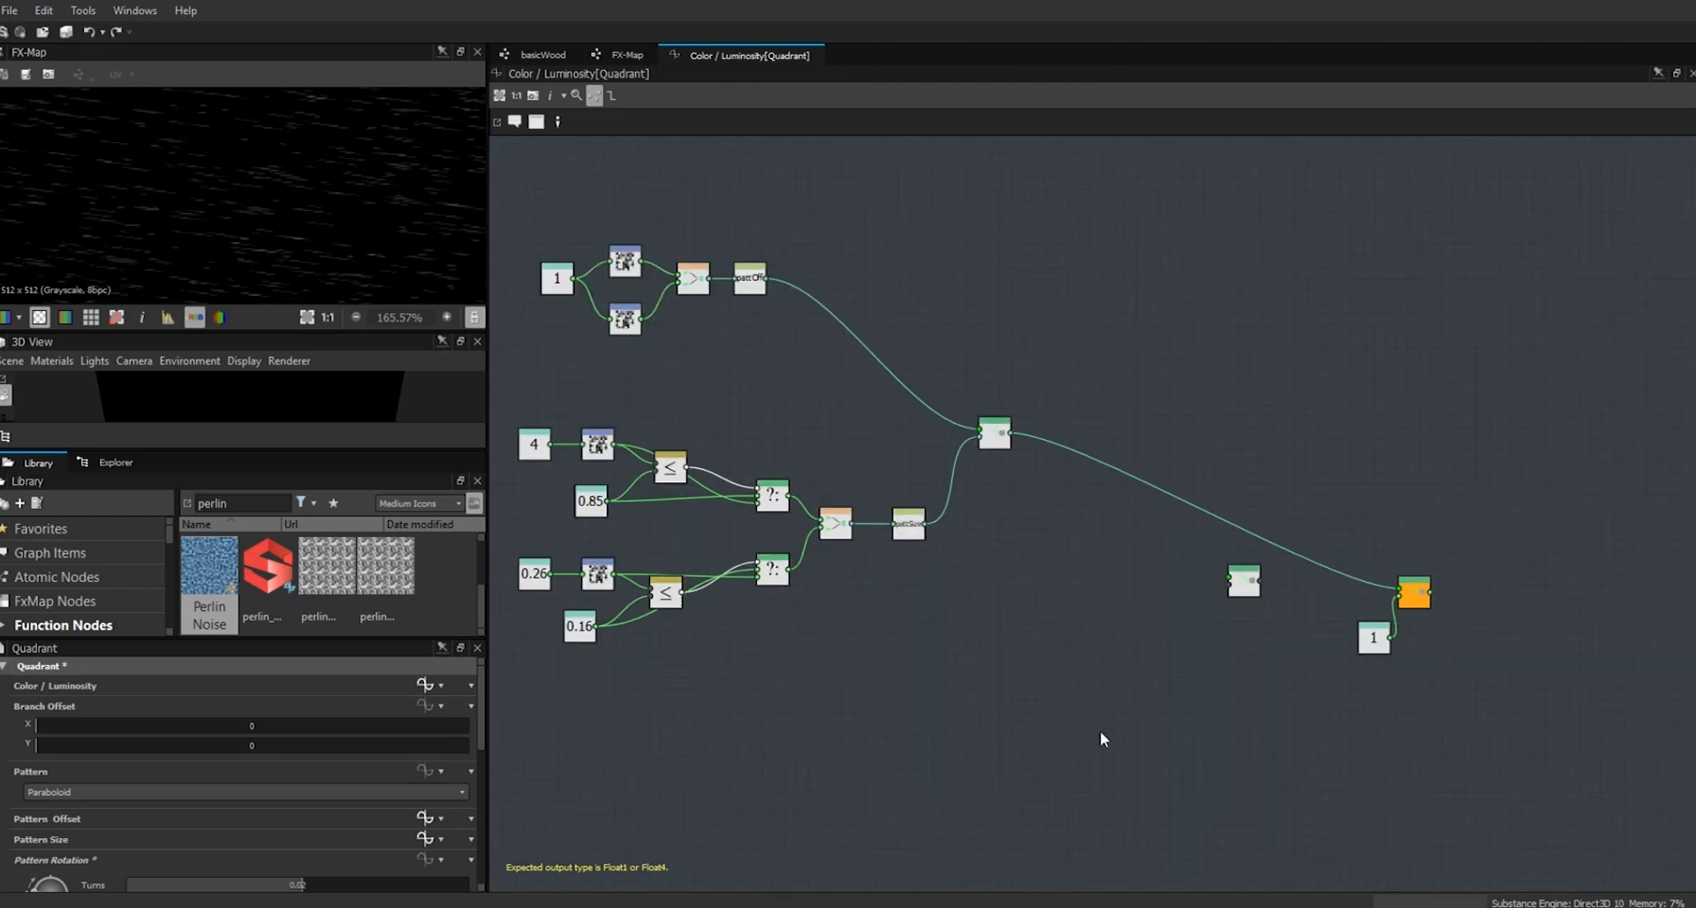
scroll(1148, 714, up, 3)
right_click(979, 596)
mouse_move(1200, 259)
mouse_move(1292, 261)
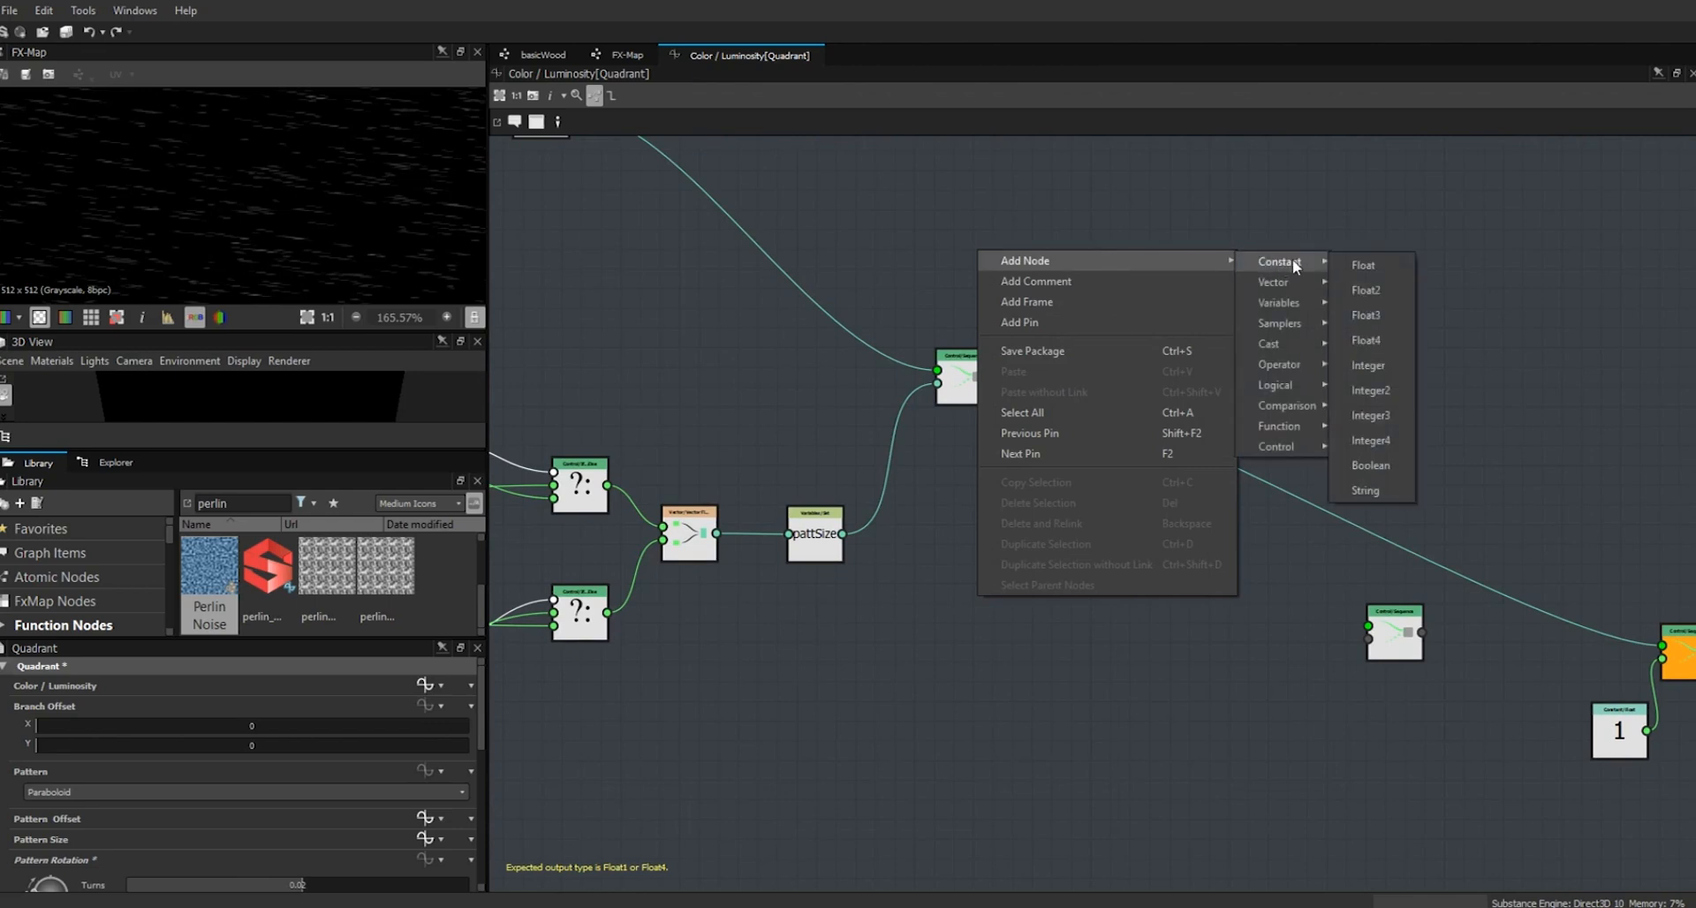
click(1374, 270)
right_click(1125, 634)
mouse_move(1228, 295)
mouse_move(1460, 461)
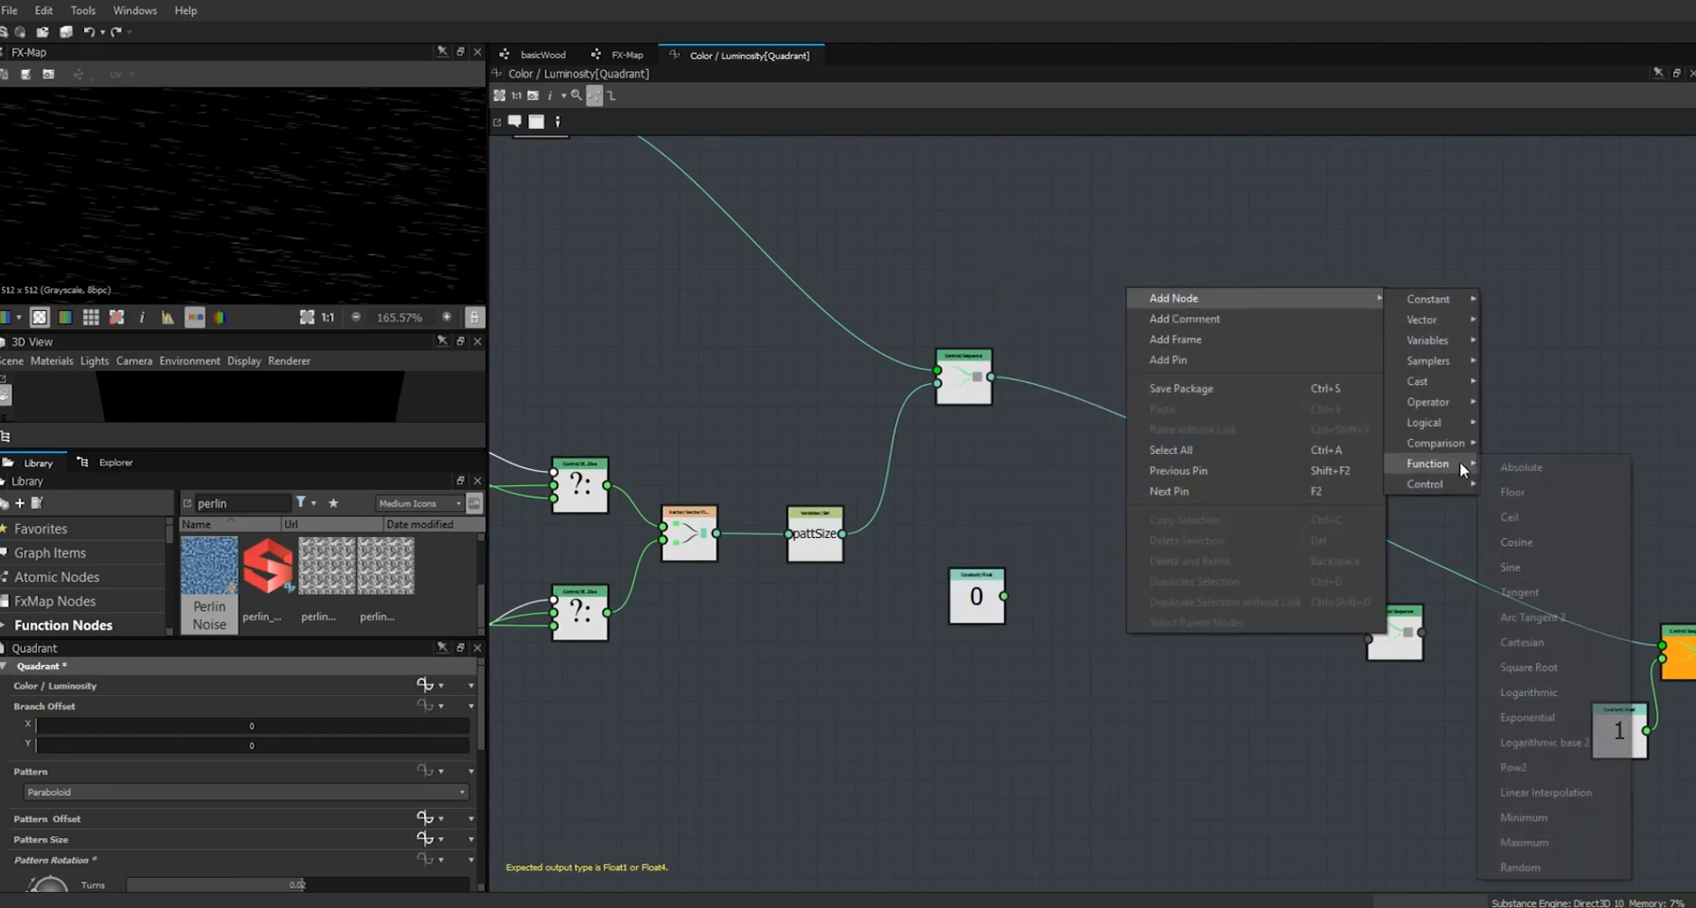
click(1585, 868)
right_click(1221, 588)
mouse_move(1311, 597)
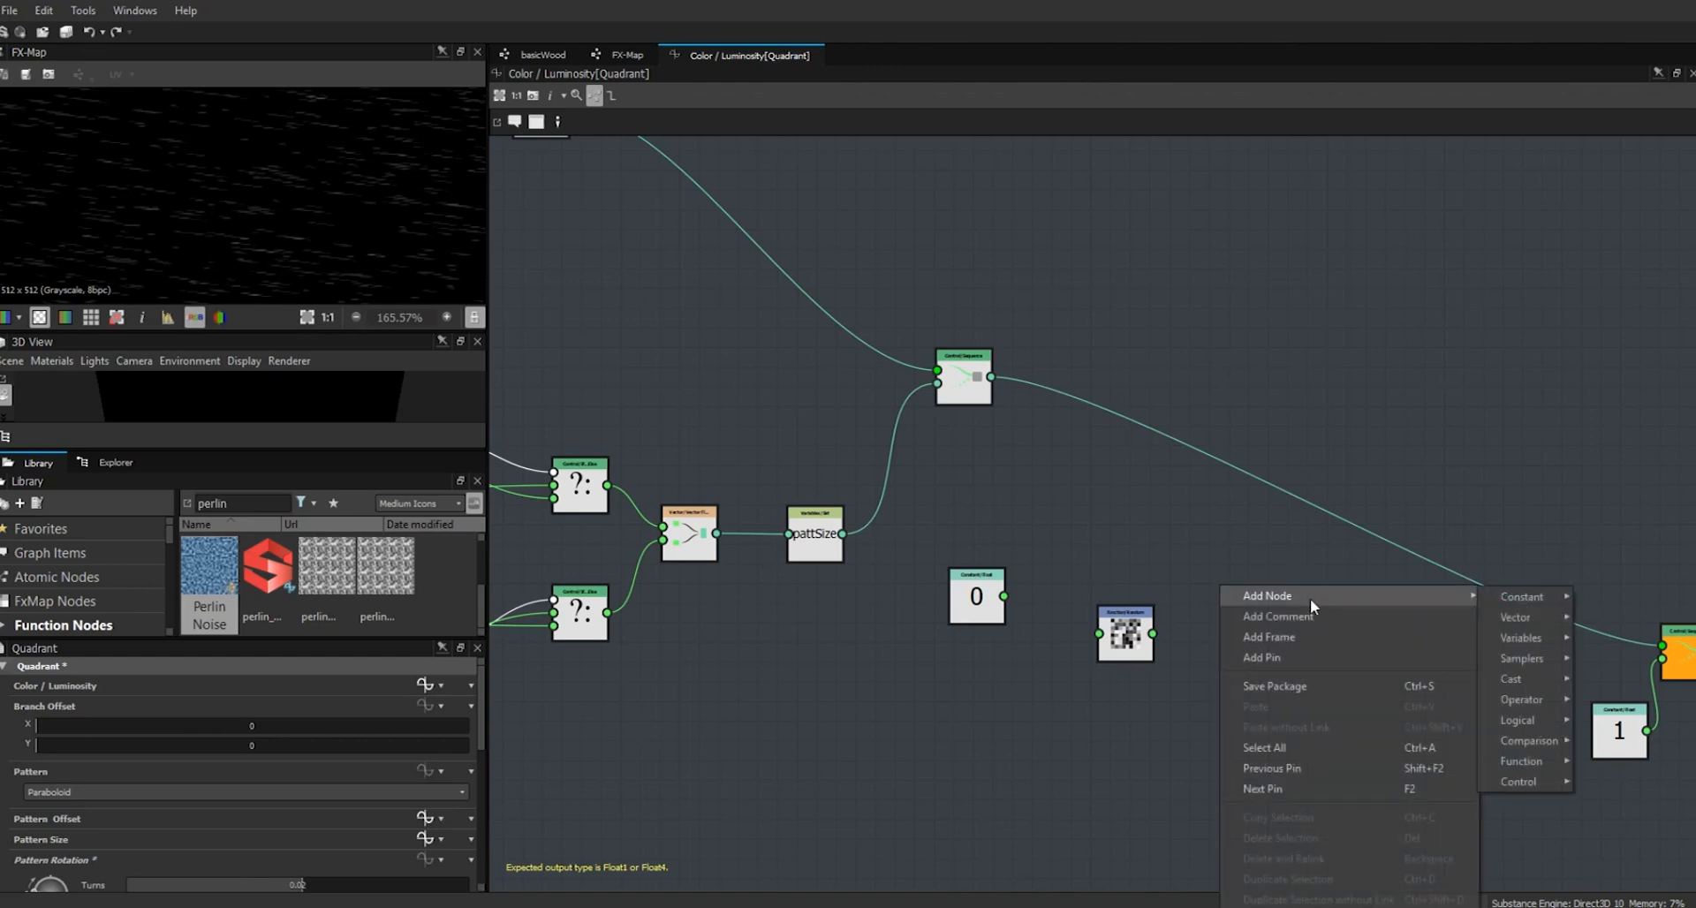
mouse_move(1539, 636)
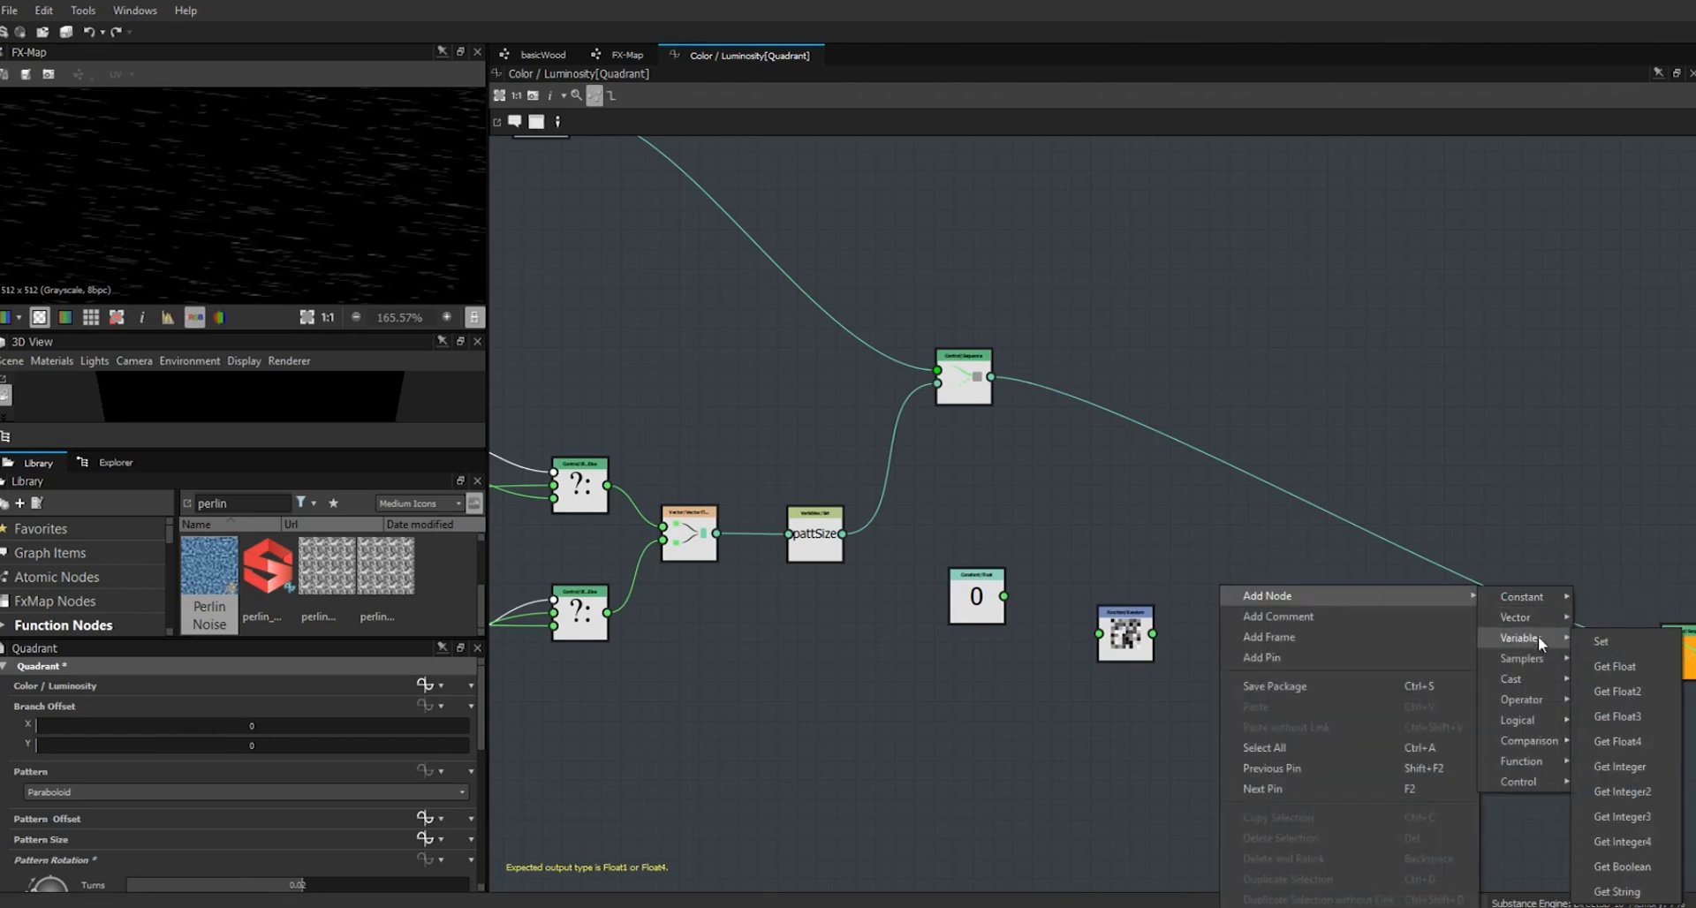
click(1626, 640)
drag(1216, 589, 1257, 634)
- Connect the Float constant through Random into the Set node, set the constant to 0.03 and name the variable pattRot
drag(977, 596, 1099, 634)
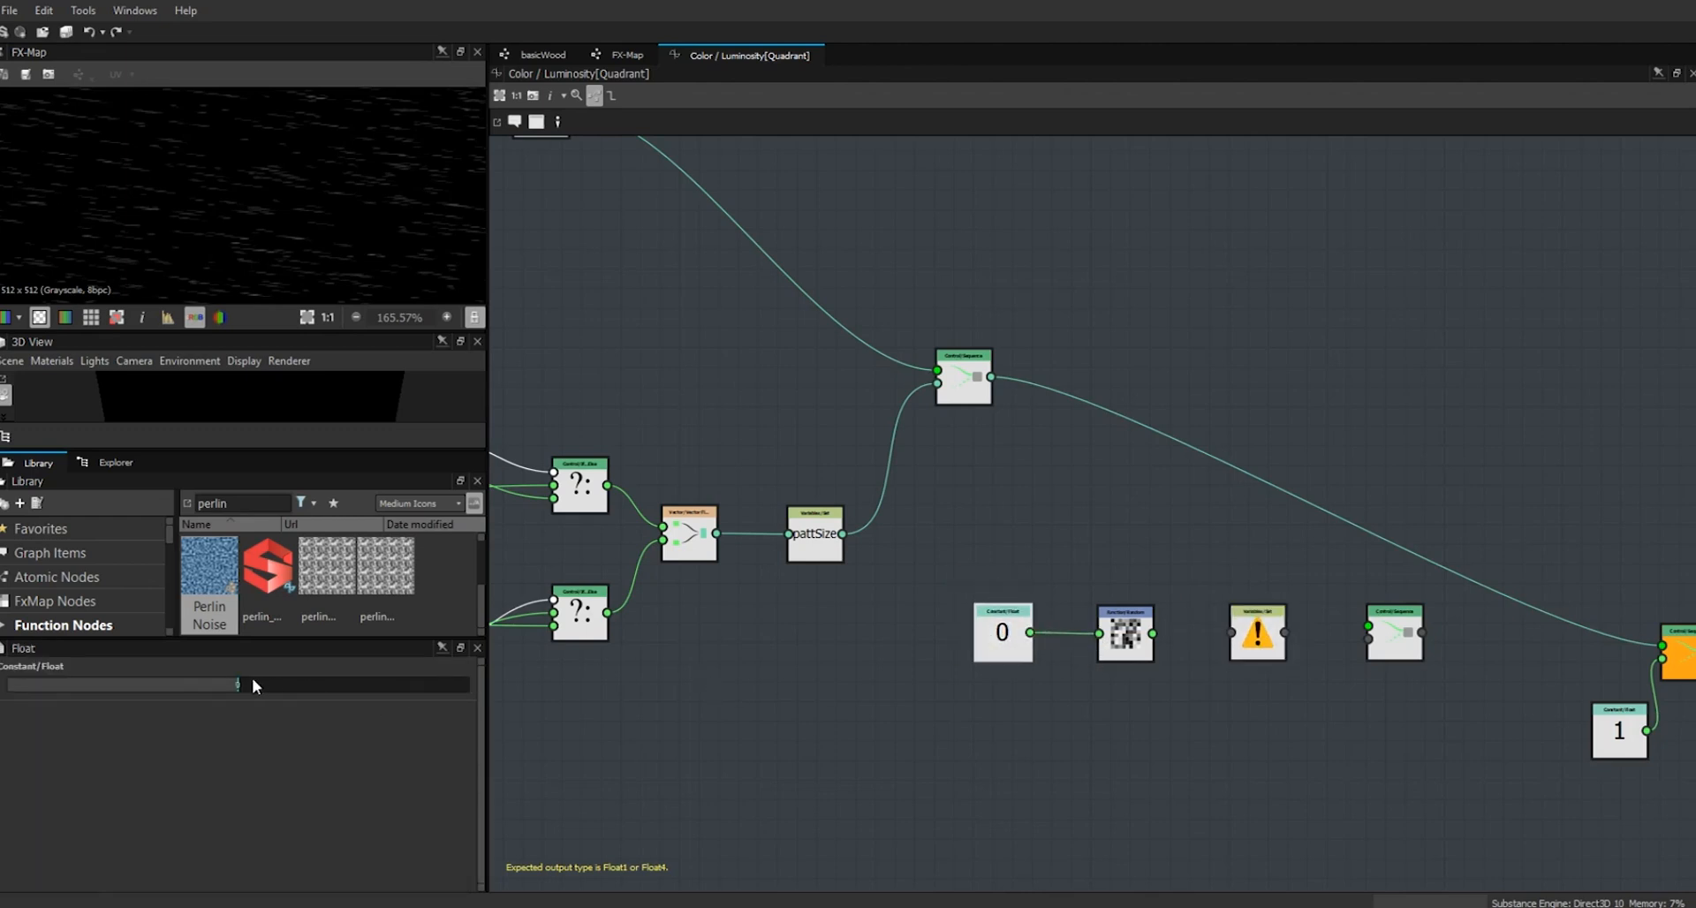
double_click(240, 683)
key(Return)
drag(1153, 633, 1232, 633)
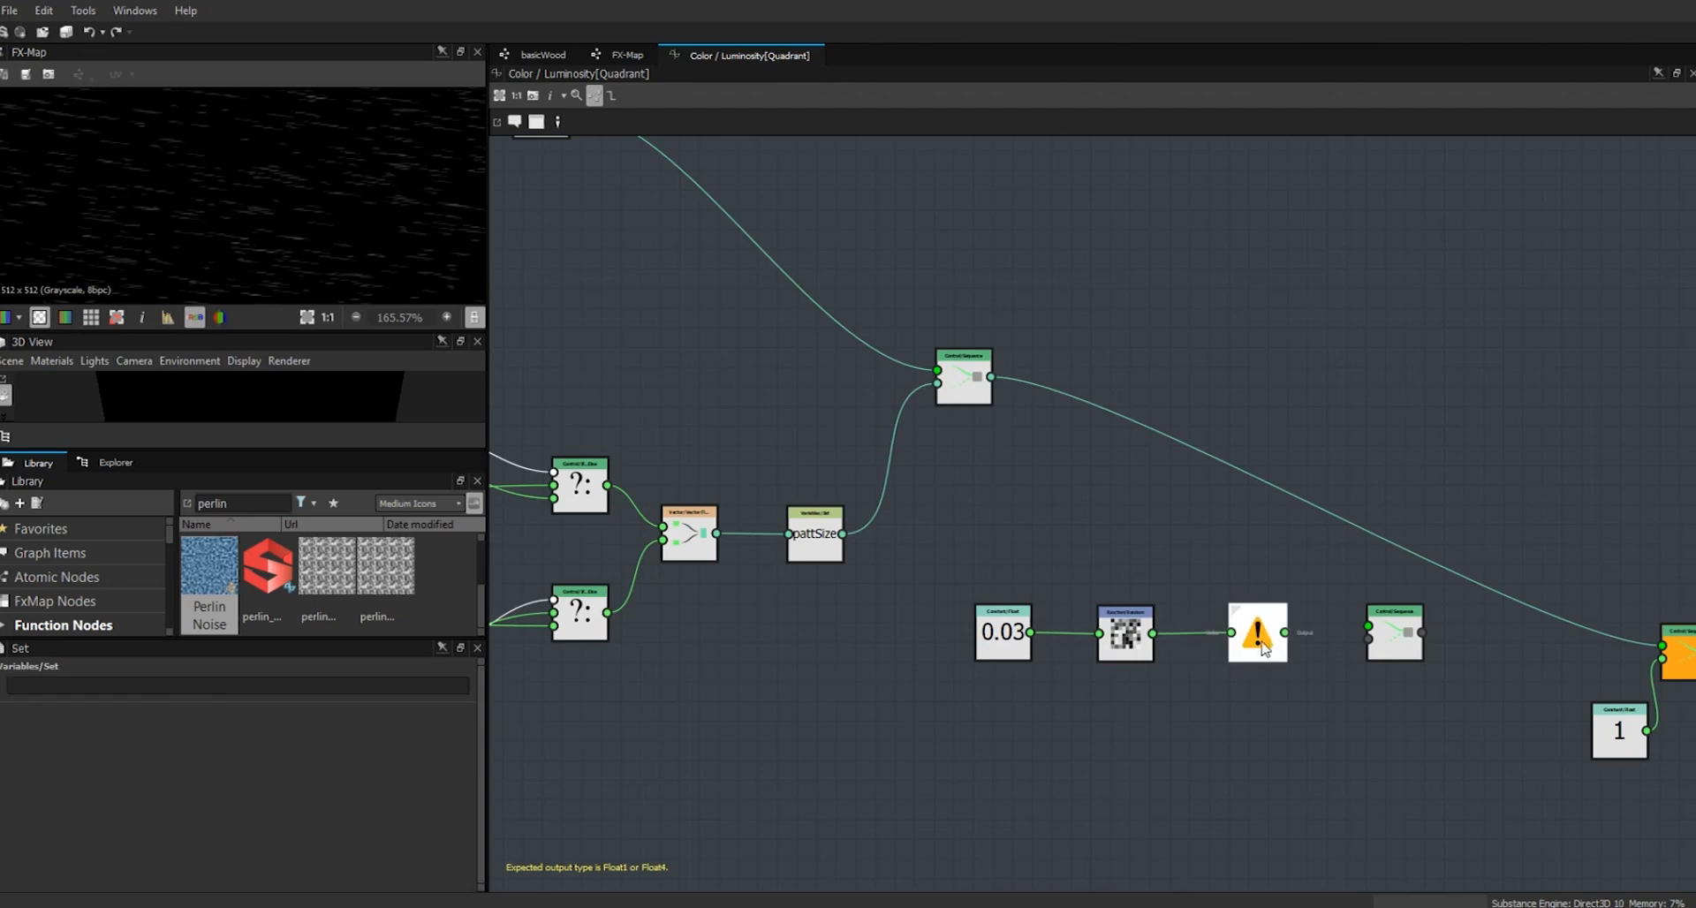
click(317, 687)
text(pattRot)
- Route the earlier Sequence and pattRot through the new Sequence into the output Sequence, and tidy the pattRot chain
drag(992, 378, 1663, 646)
drag(1261, 658, 1262, 678)
drag(1126, 643, 1120, 663)
drag(1004, 643, 1004, 663)
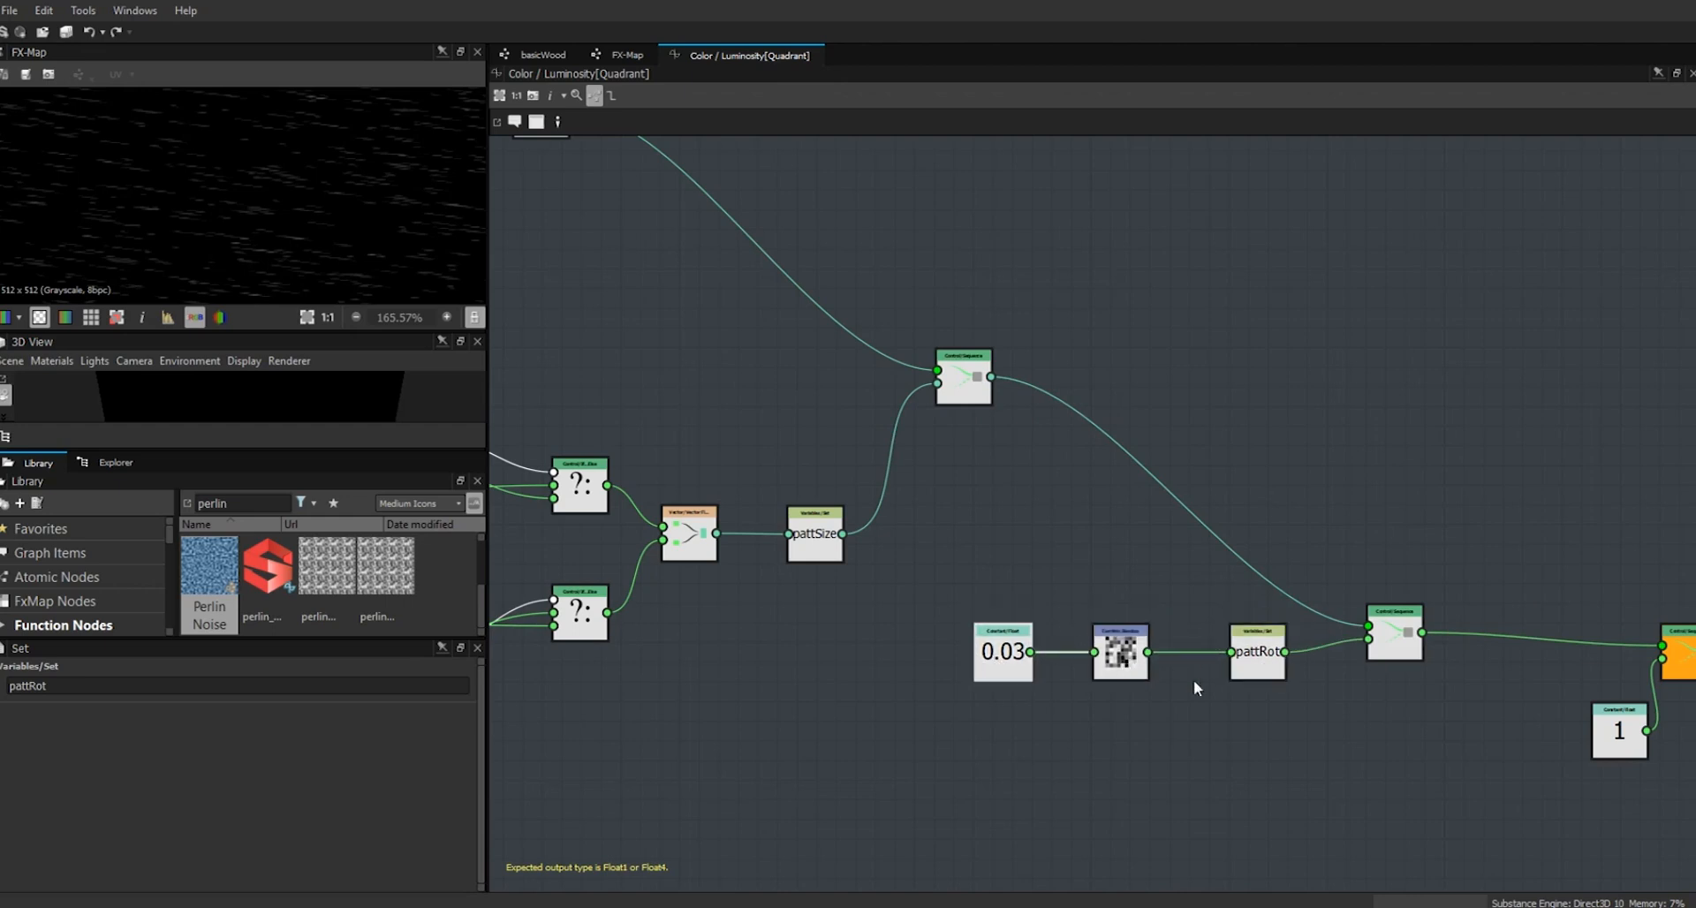
- Give the left end Quadrant's Pattern Rotation an empty function and open it for editing
click(628, 55)
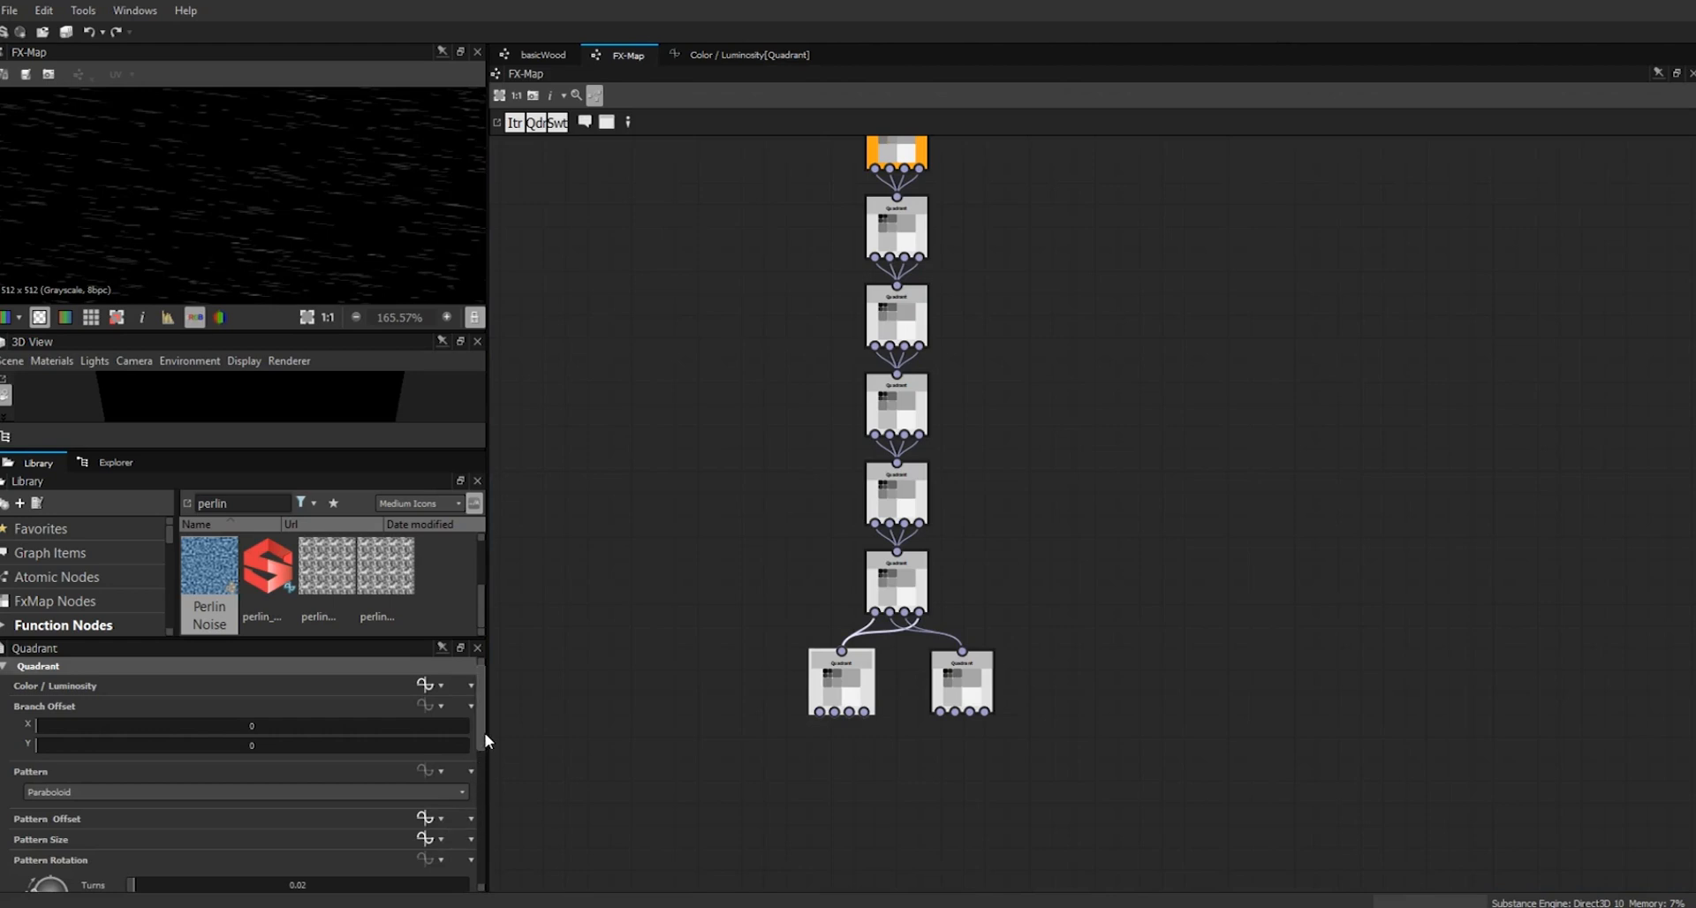
scroll(482, 764, down, 2)
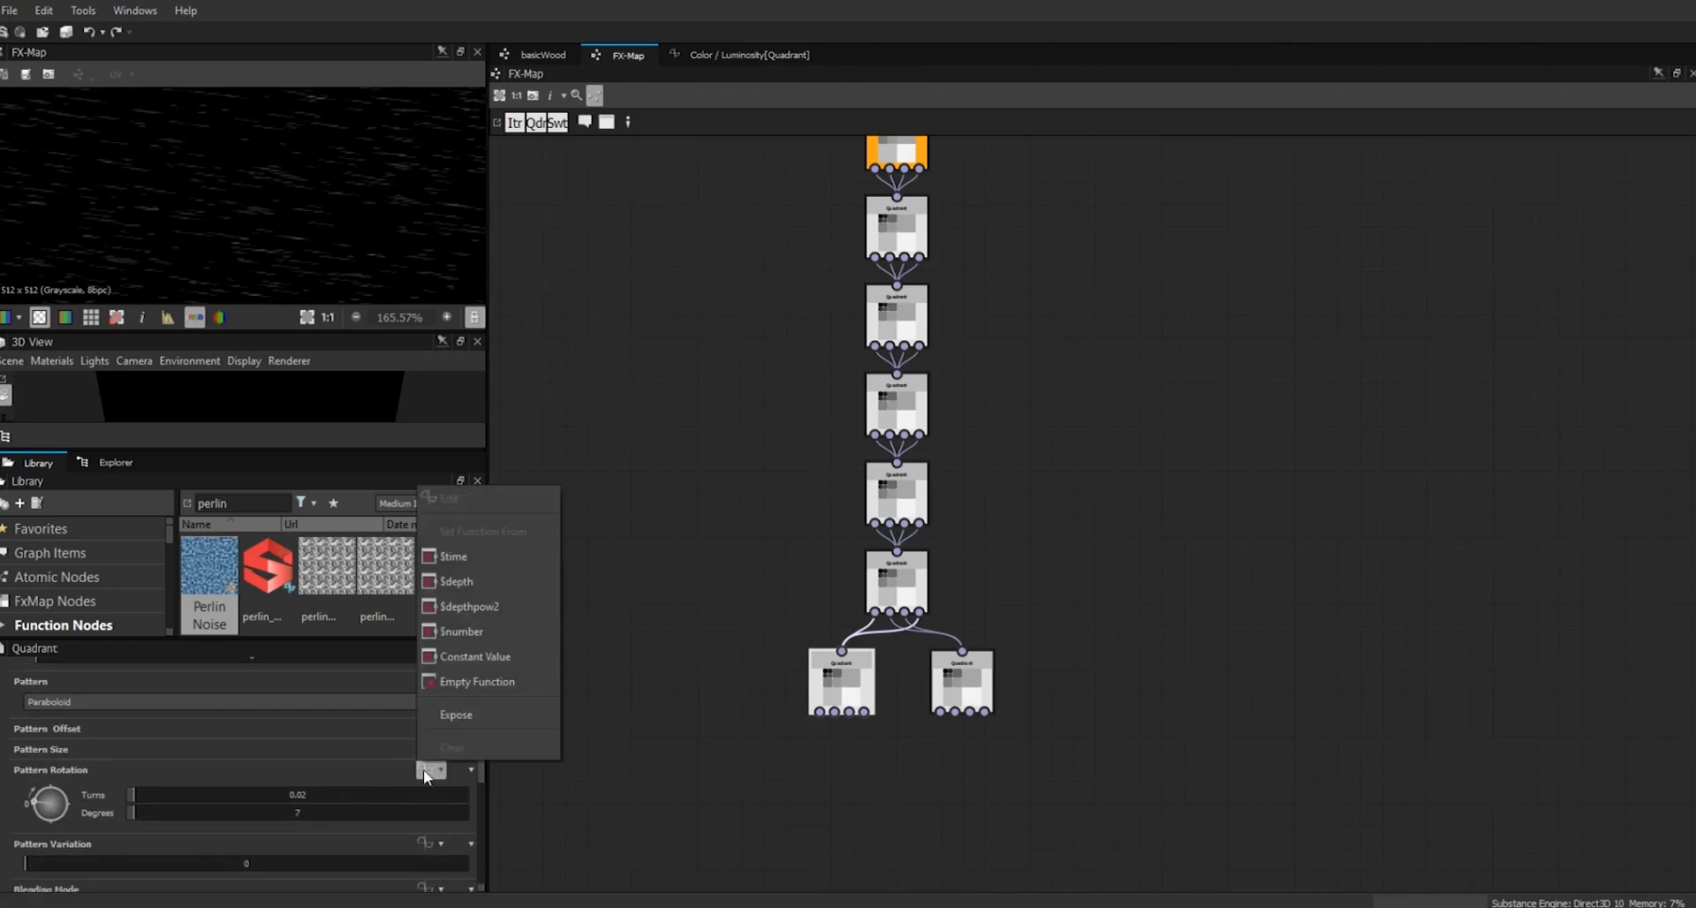
click(457, 682)
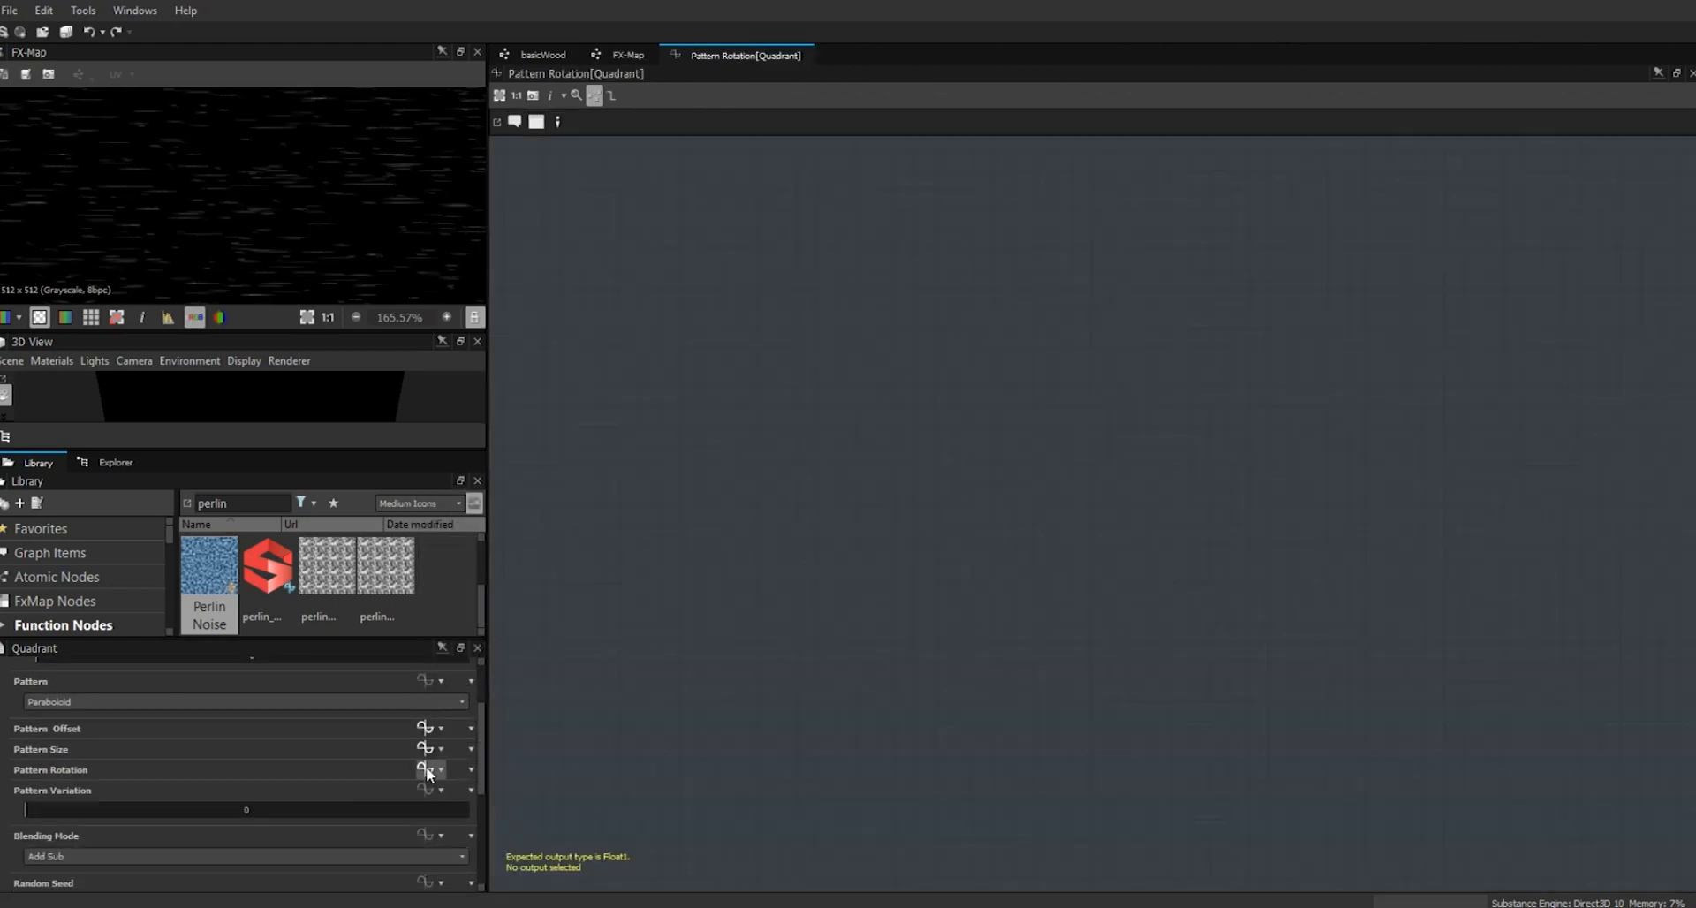
- Add a Get Float node reading pattRot, set it as the Pattern Rotation function's output and check the FX-Map preview
right_click(1134, 320)
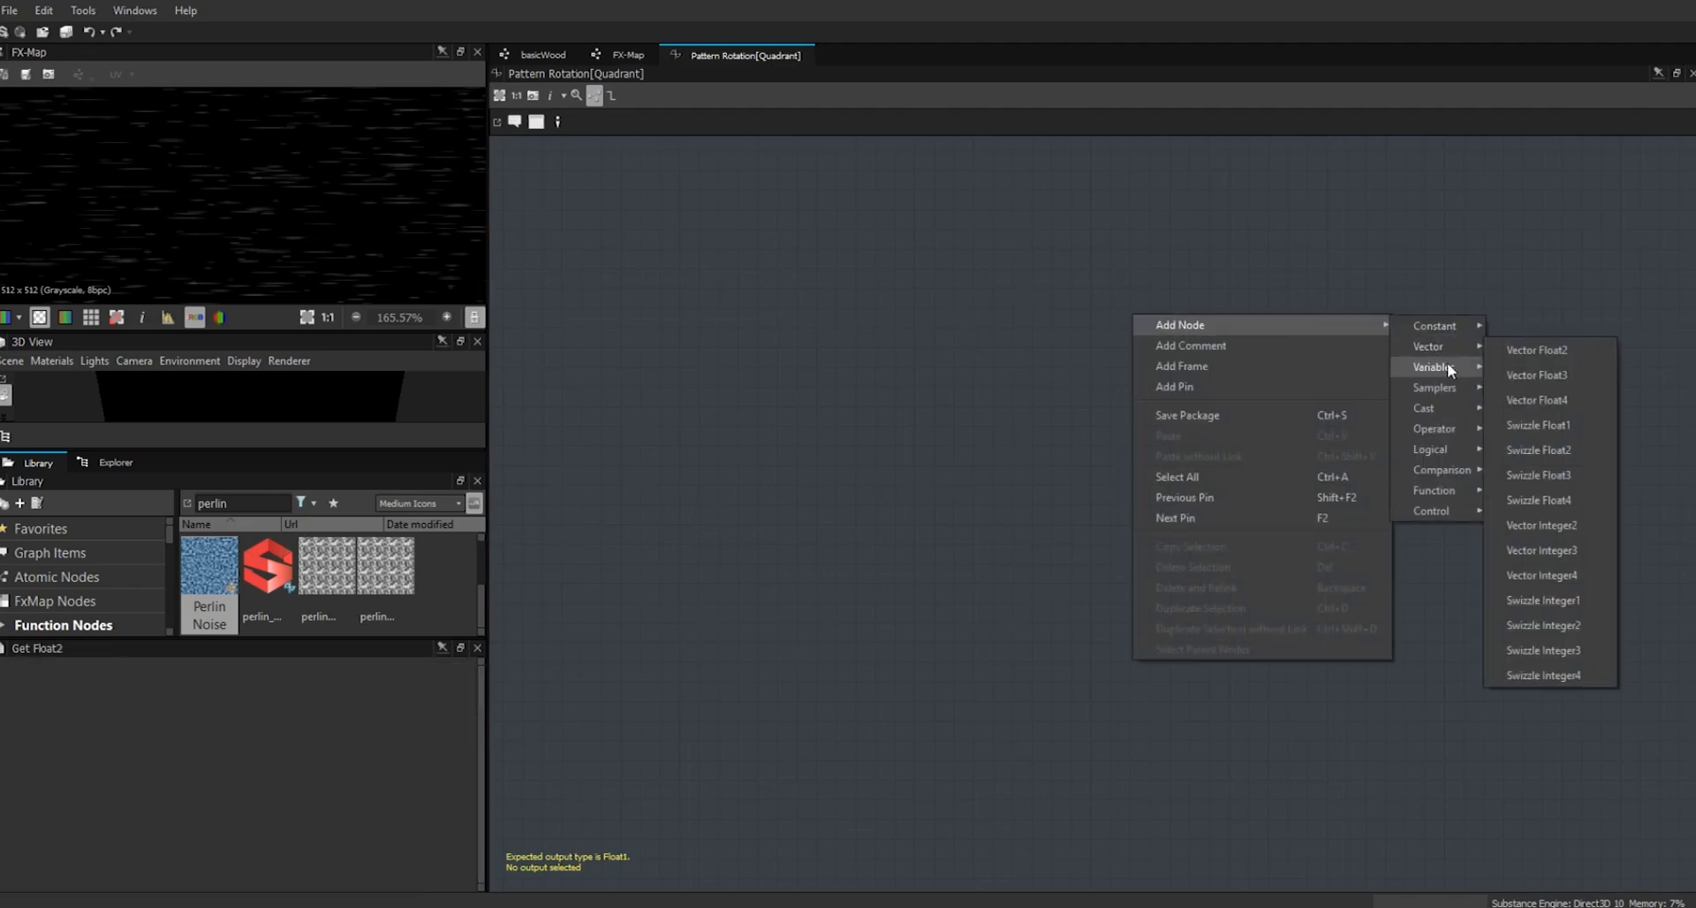
click(1542, 374)
text(pattRot)
key(Return)
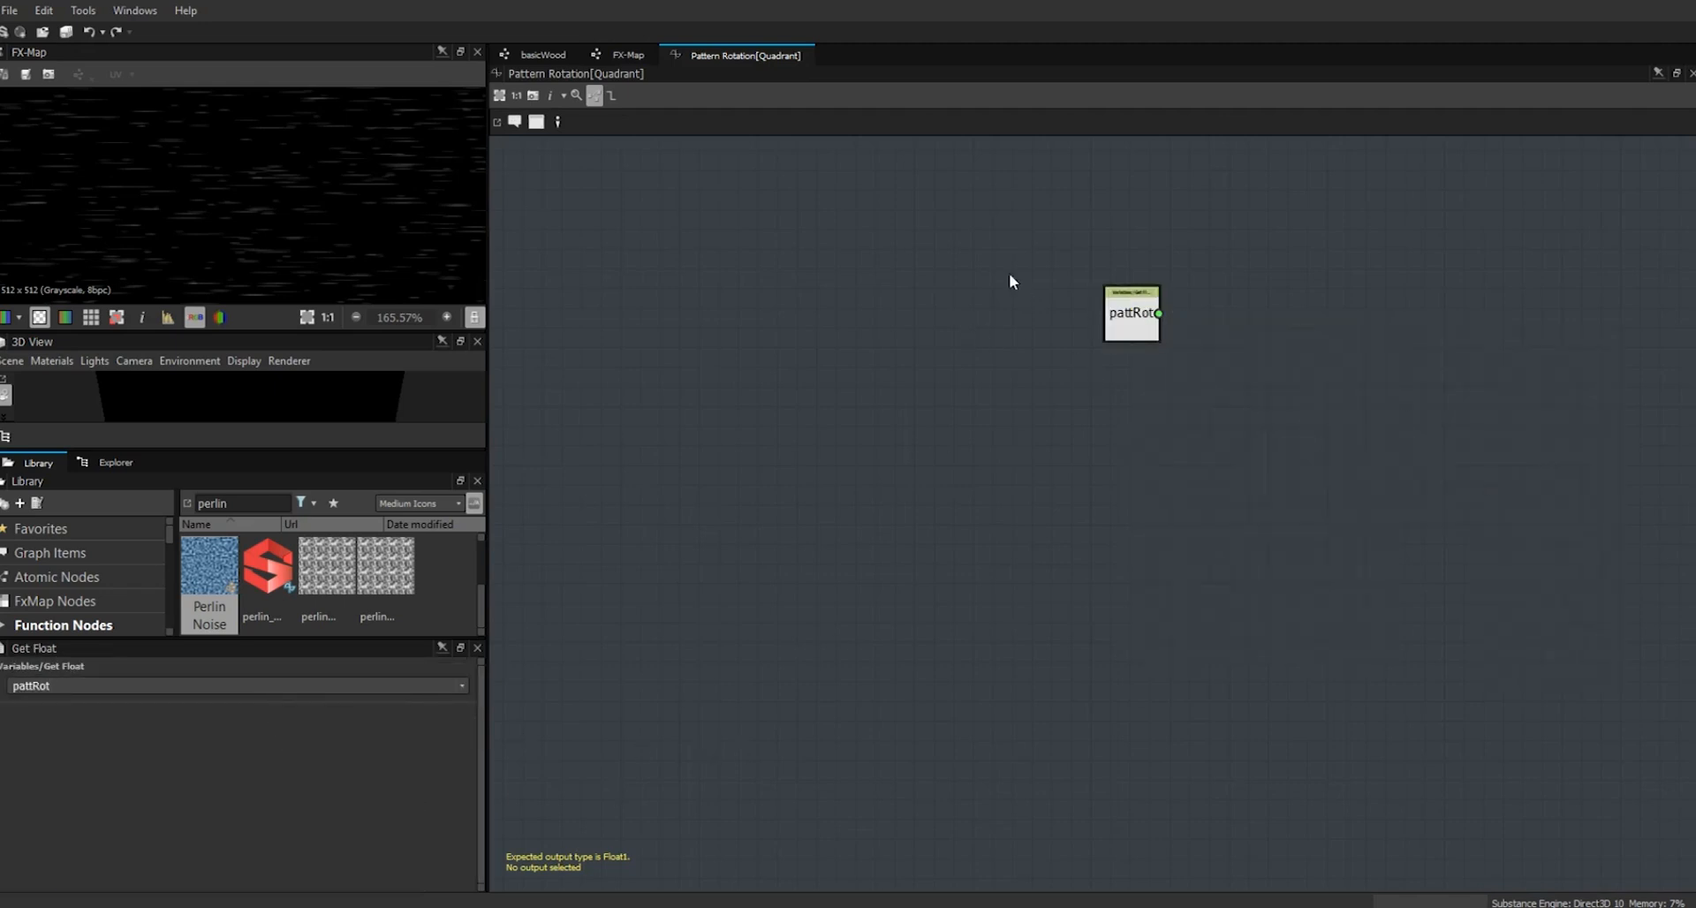
right_click(1133, 314)
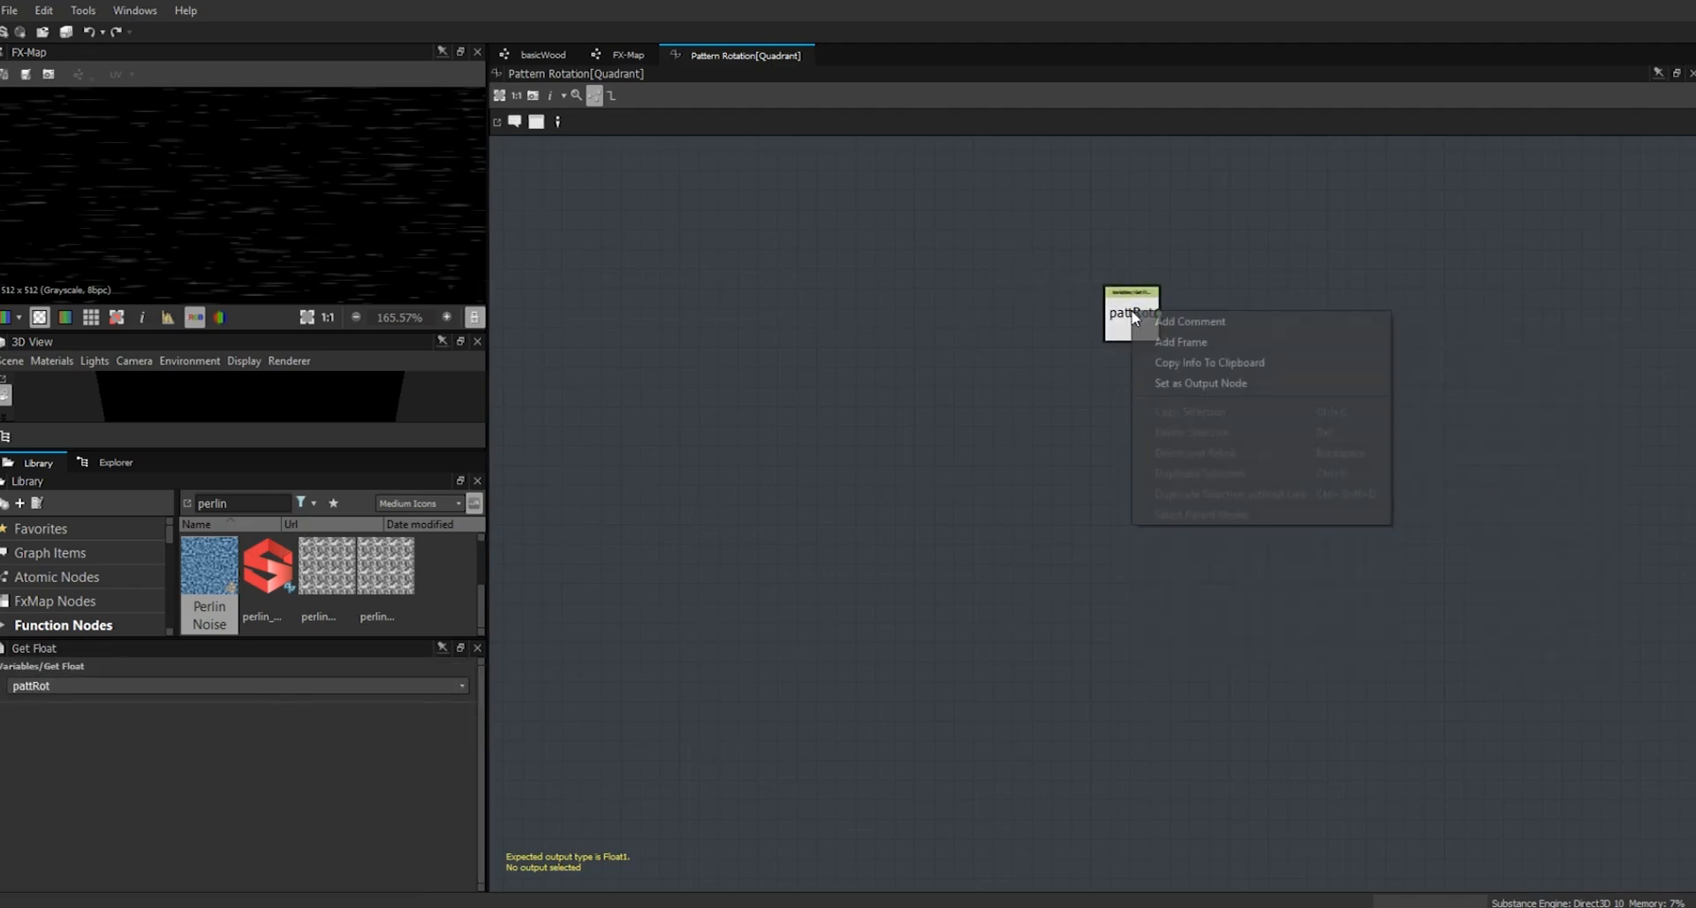
click(1207, 384)
scroll(208, 182, up, 2)
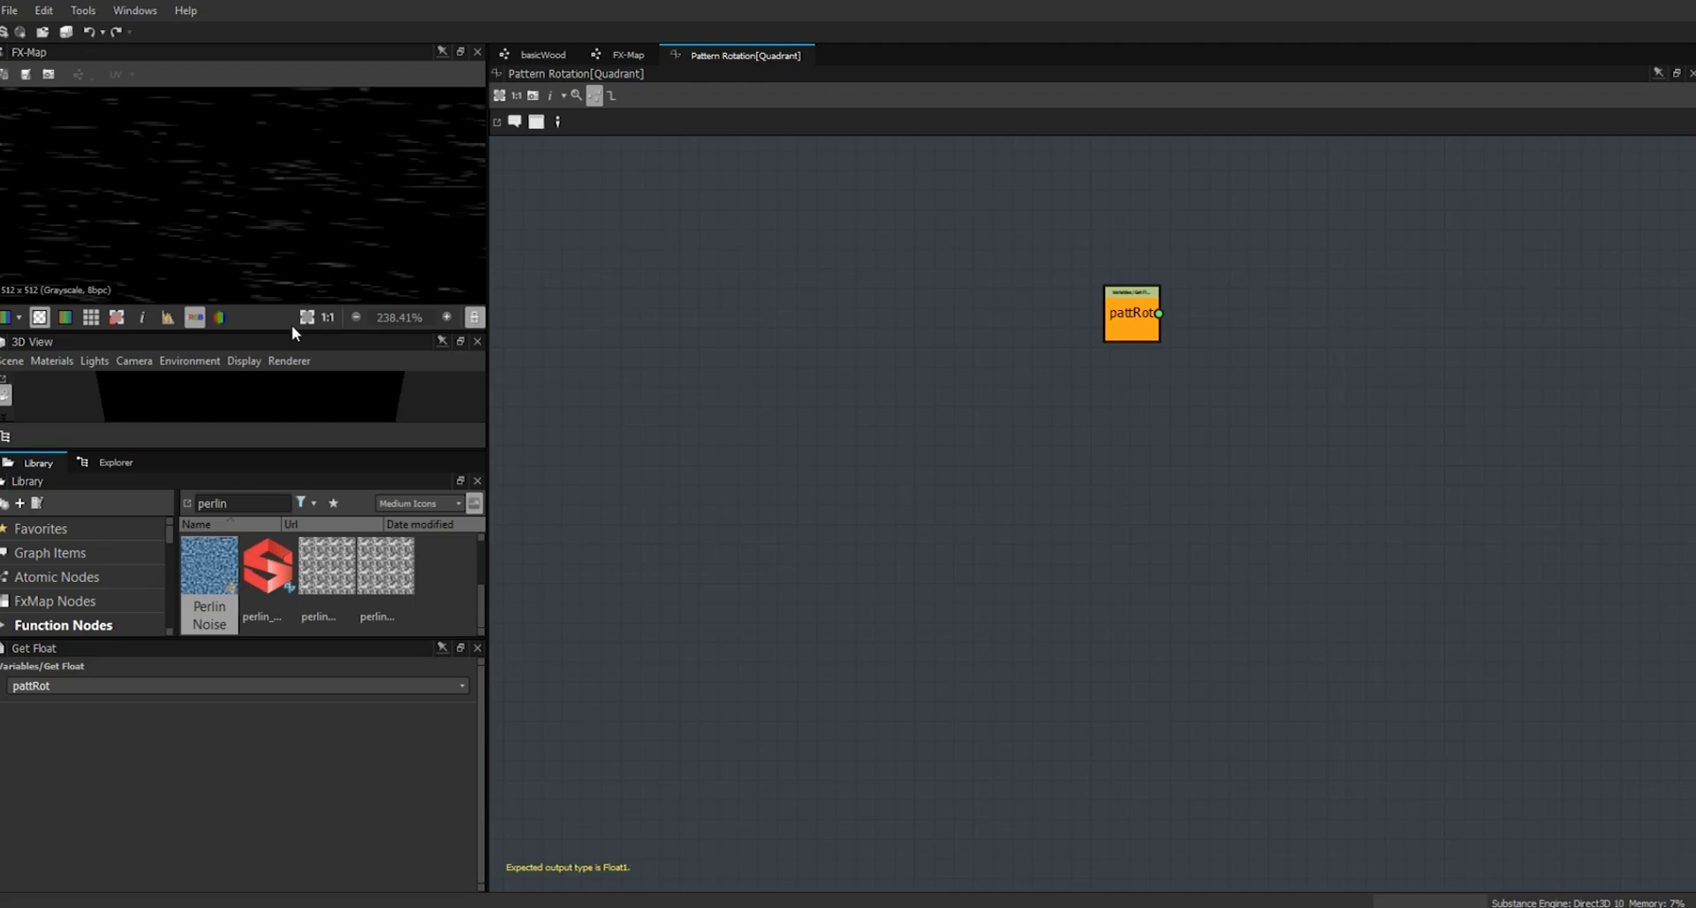
- Return to the FX-Map graph, move the left end Quadrant outward and delete the right end Quadrant
drag(294, 331, 343, 582)
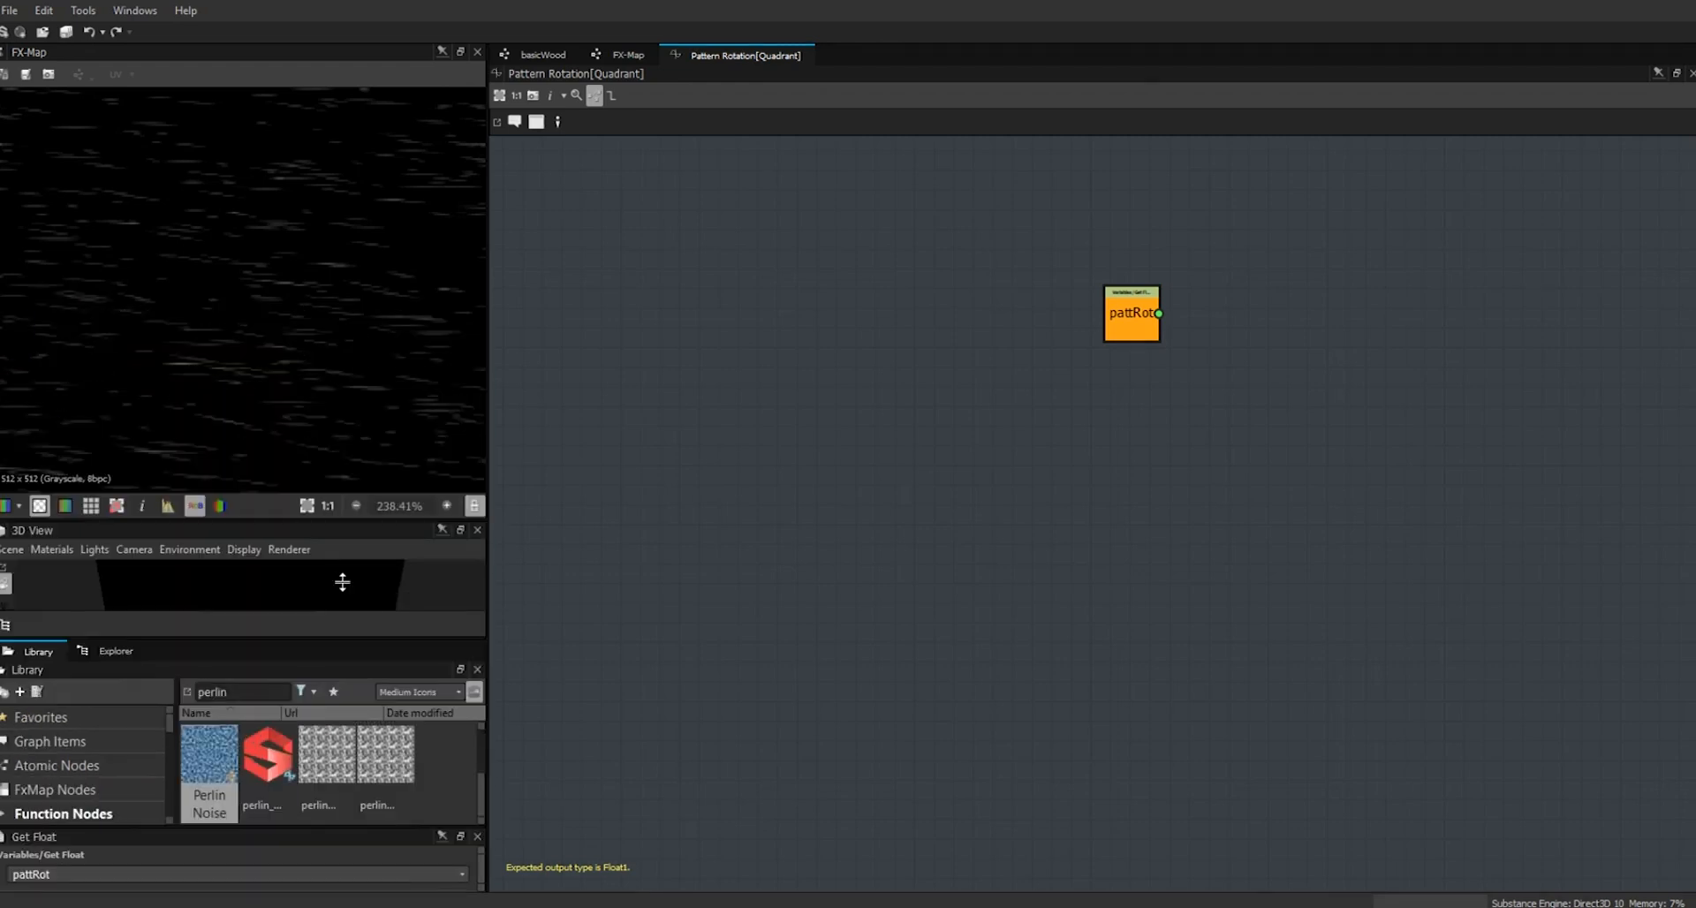
drag(336, 521, 336, 461)
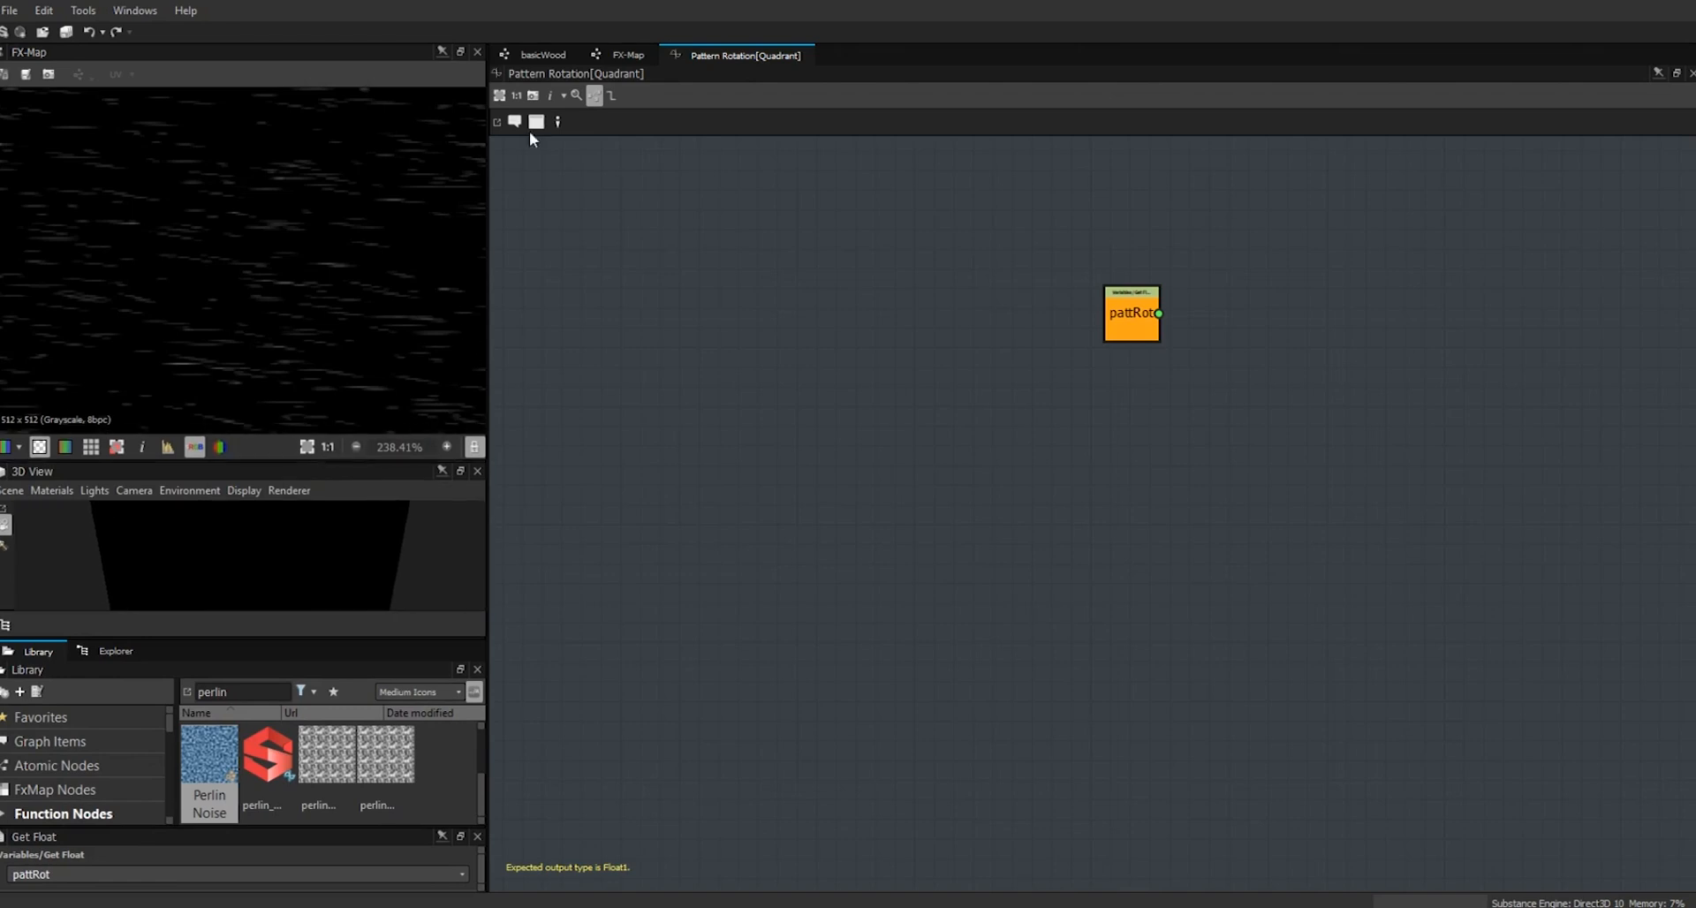
click(627, 55)
click(835, 681)
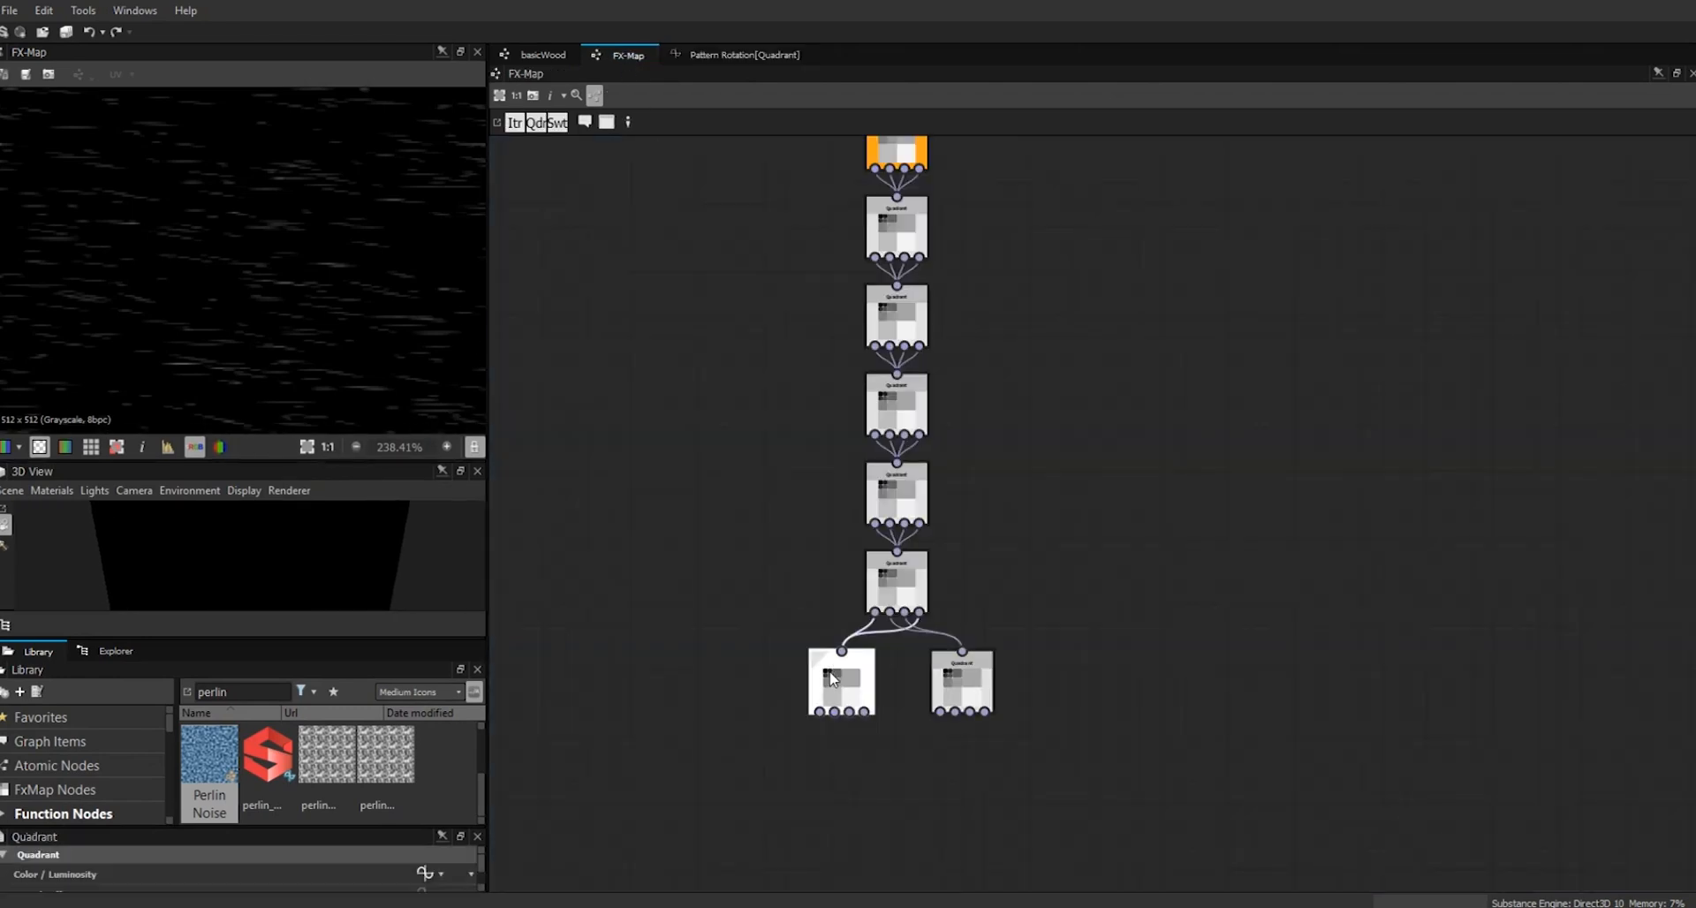
drag(421, 826, 421, 589)
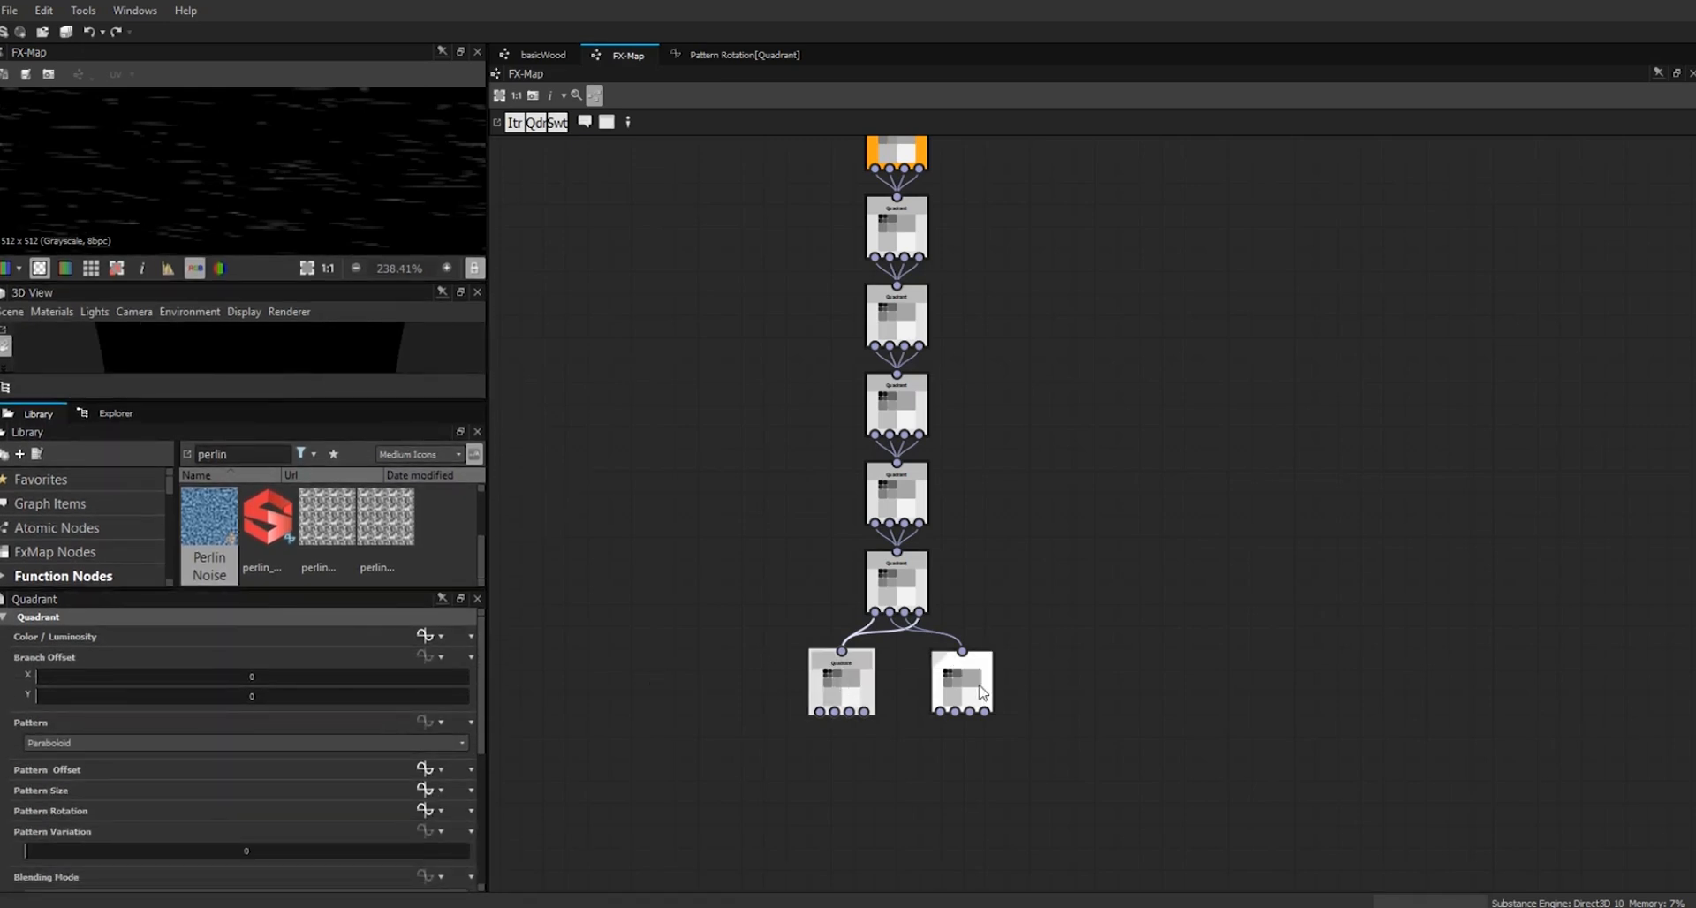
drag(842, 680, 775, 680)
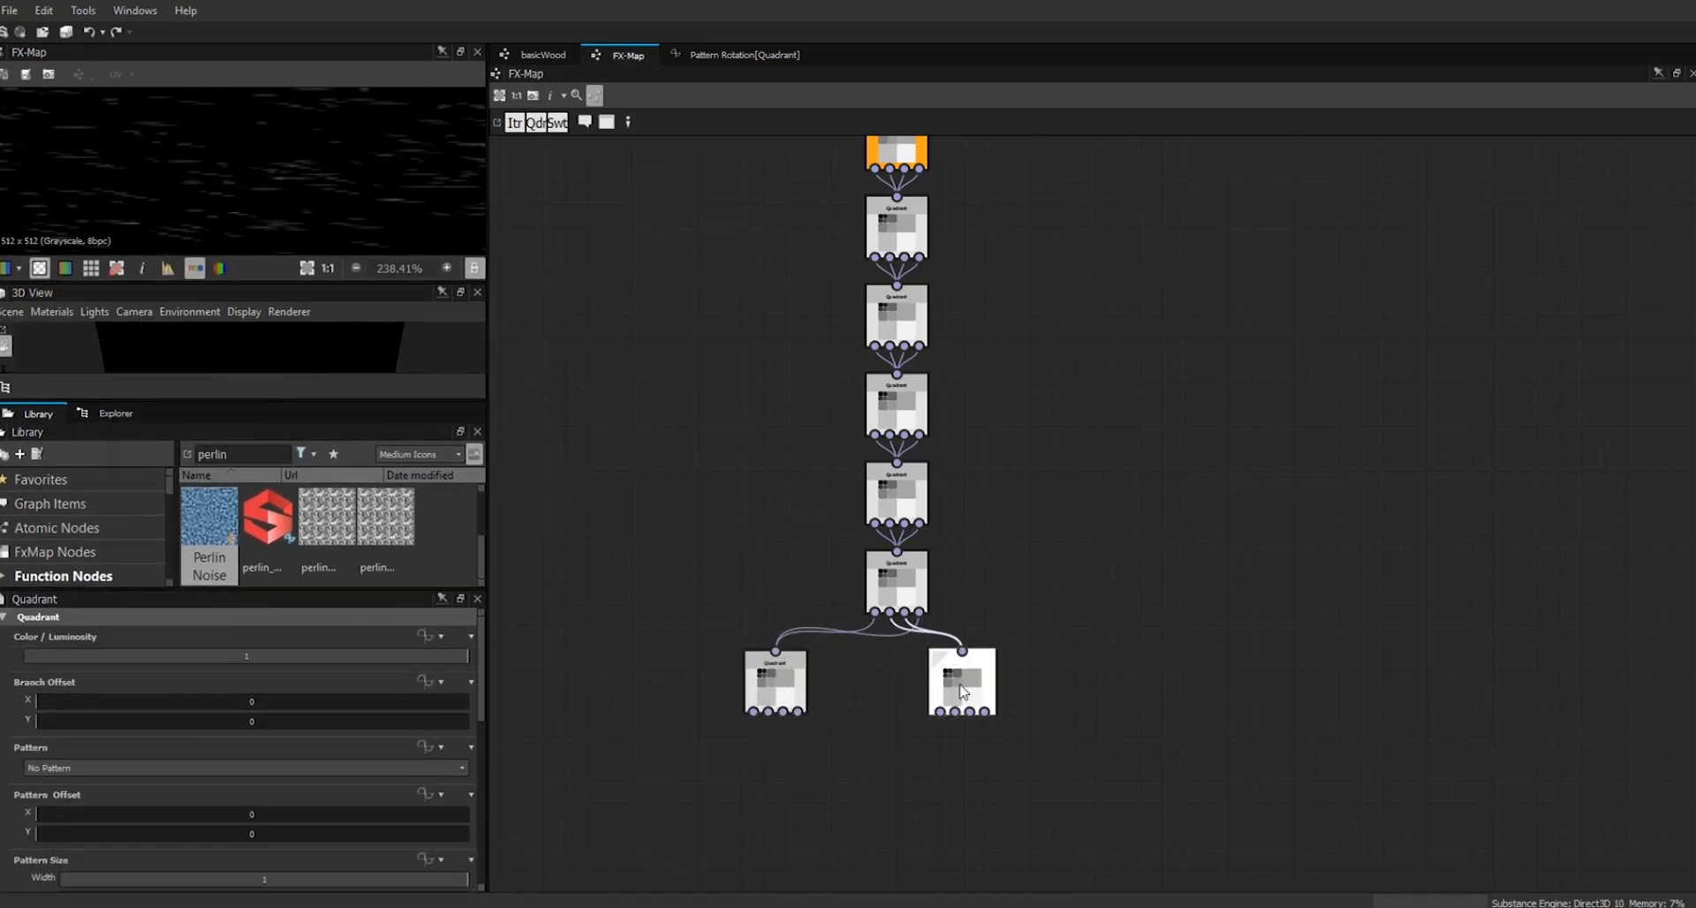
key(Delete)
- Duplicate the left end Quadrant, place the copy at the right end and connect the lowest chain Quadrant's two middle outputs to it
click(785, 694)
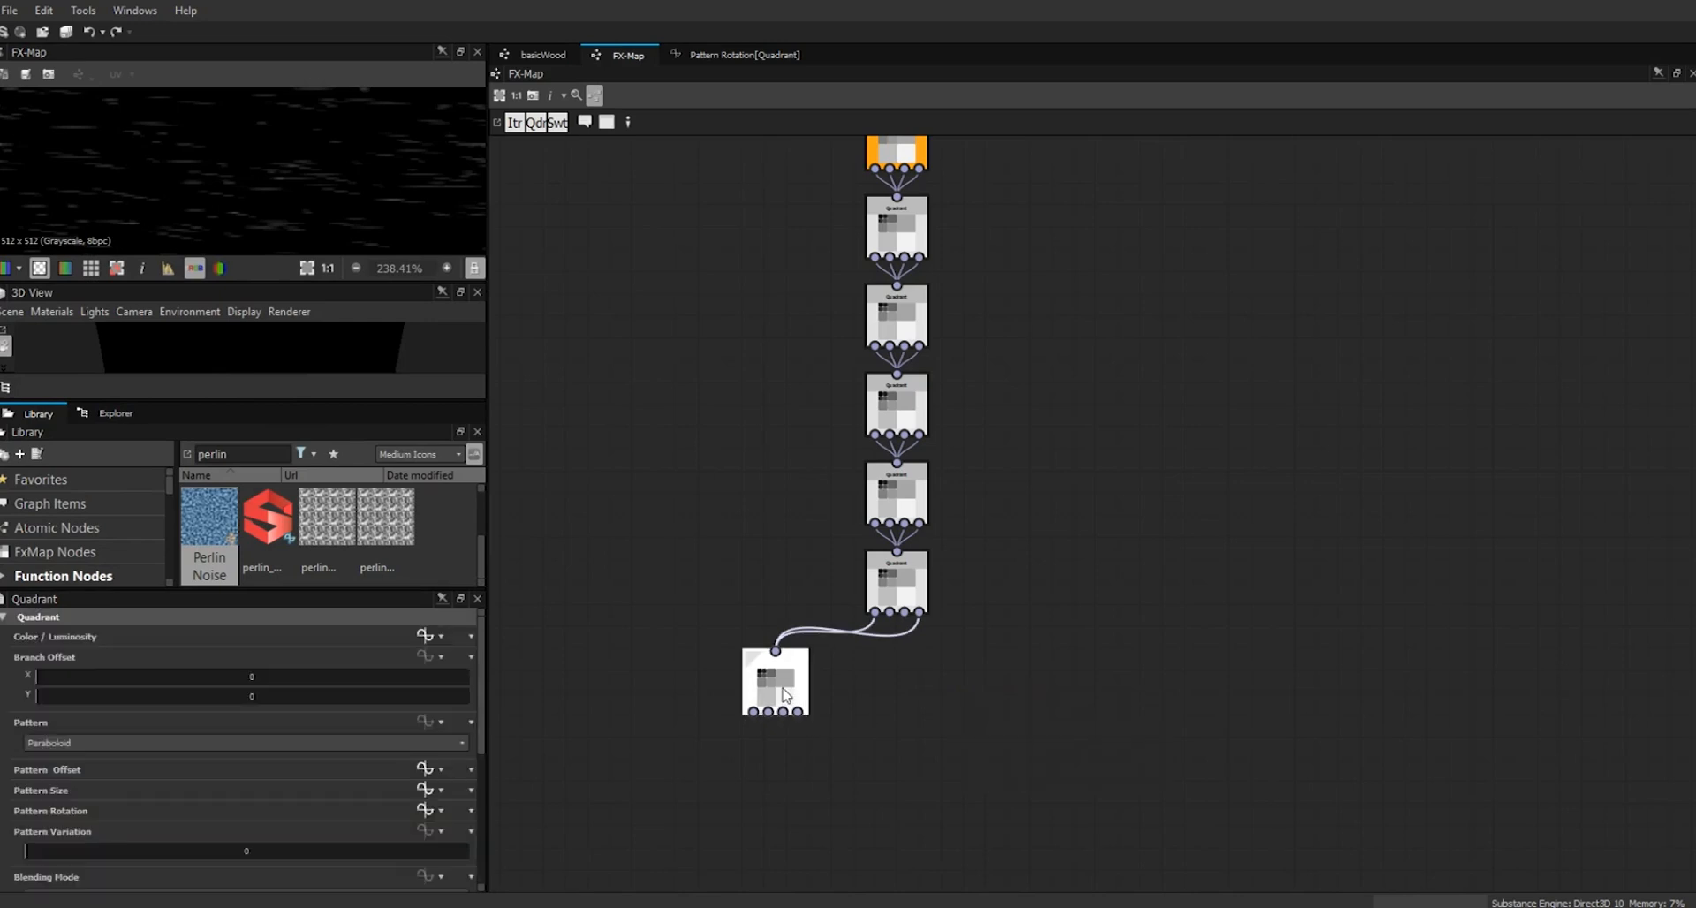
key(ctrl+c)
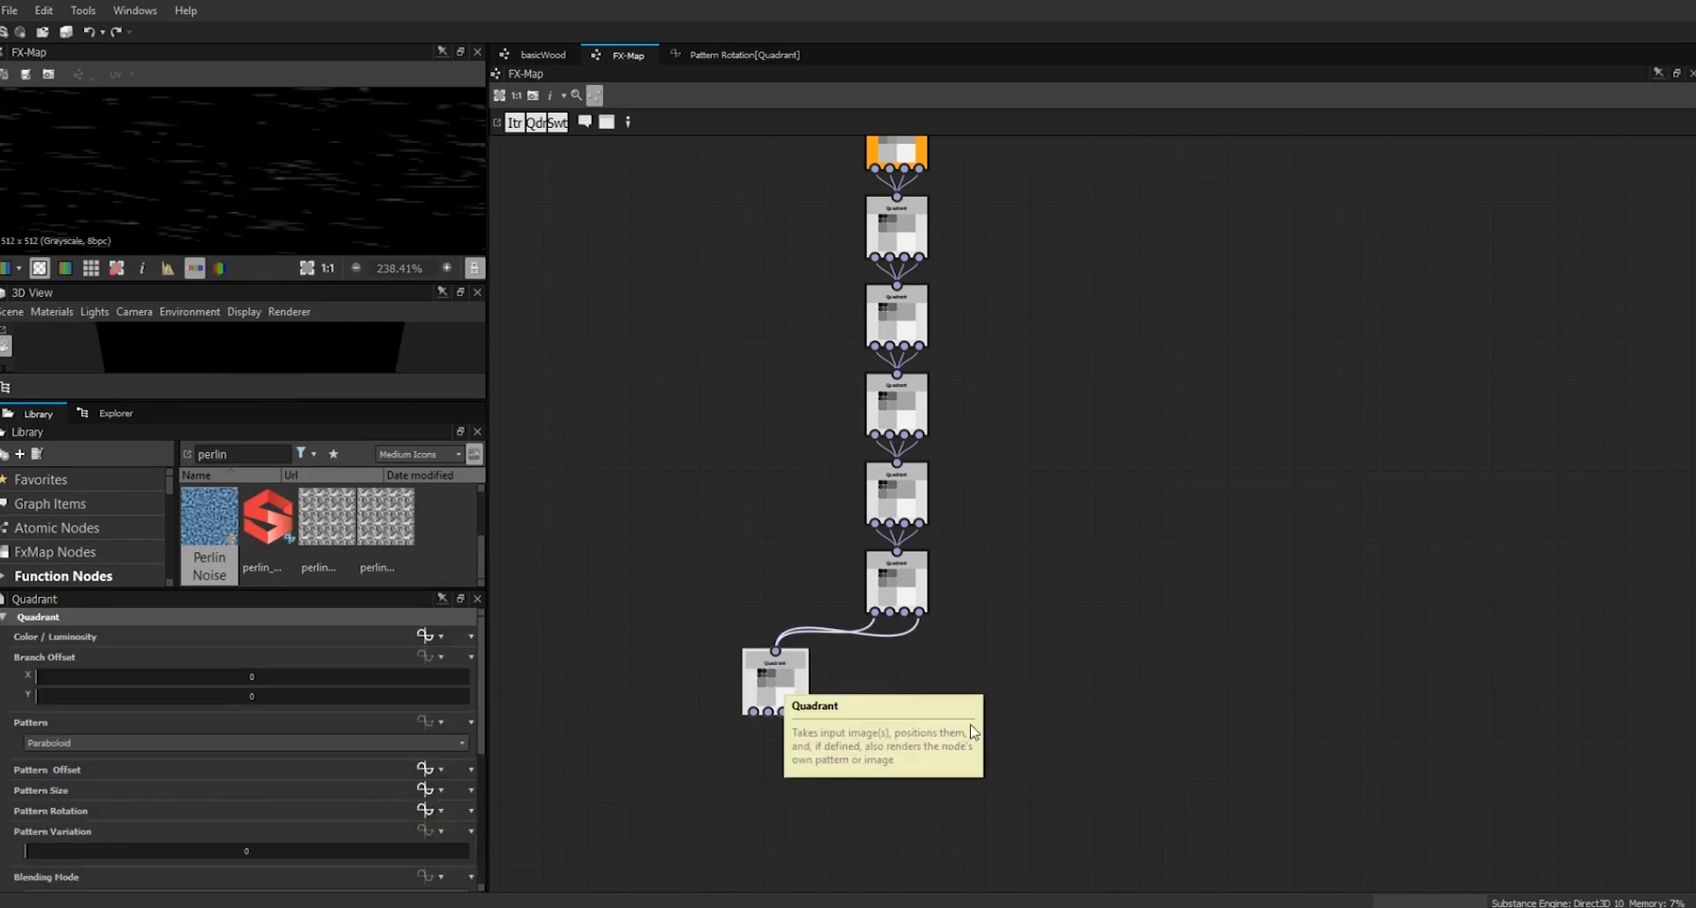
key(ctrl+v)
drag(1106, 511, 986, 704)
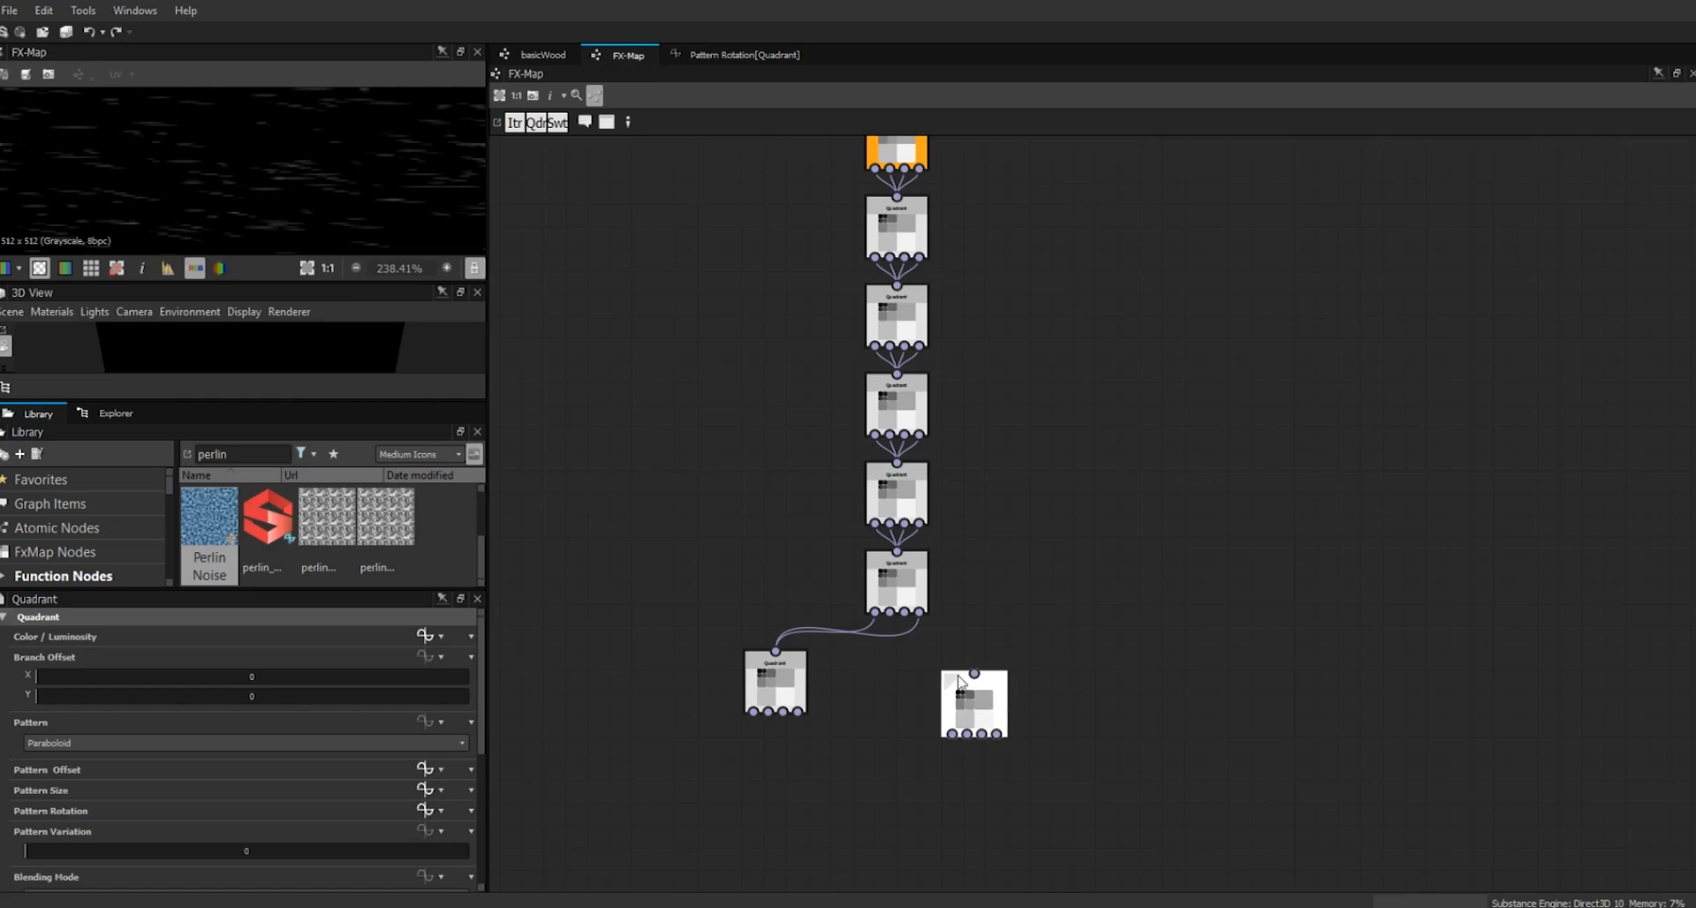
drag(890, 612, 975, 674)
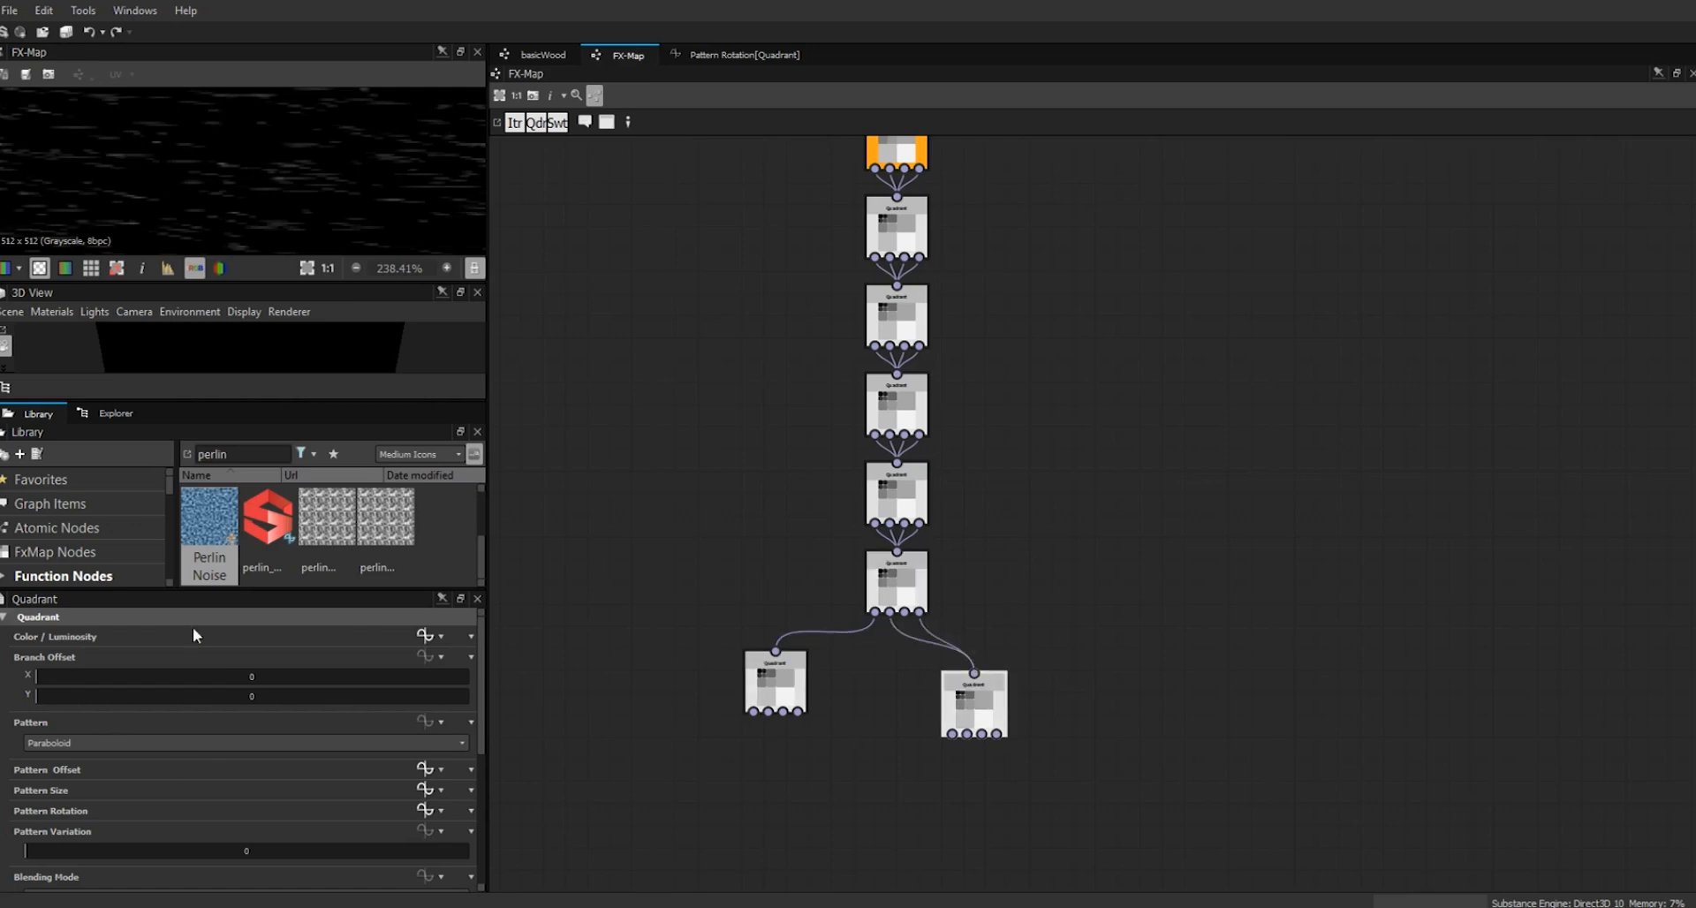
drag(976, 702, 963, 680)
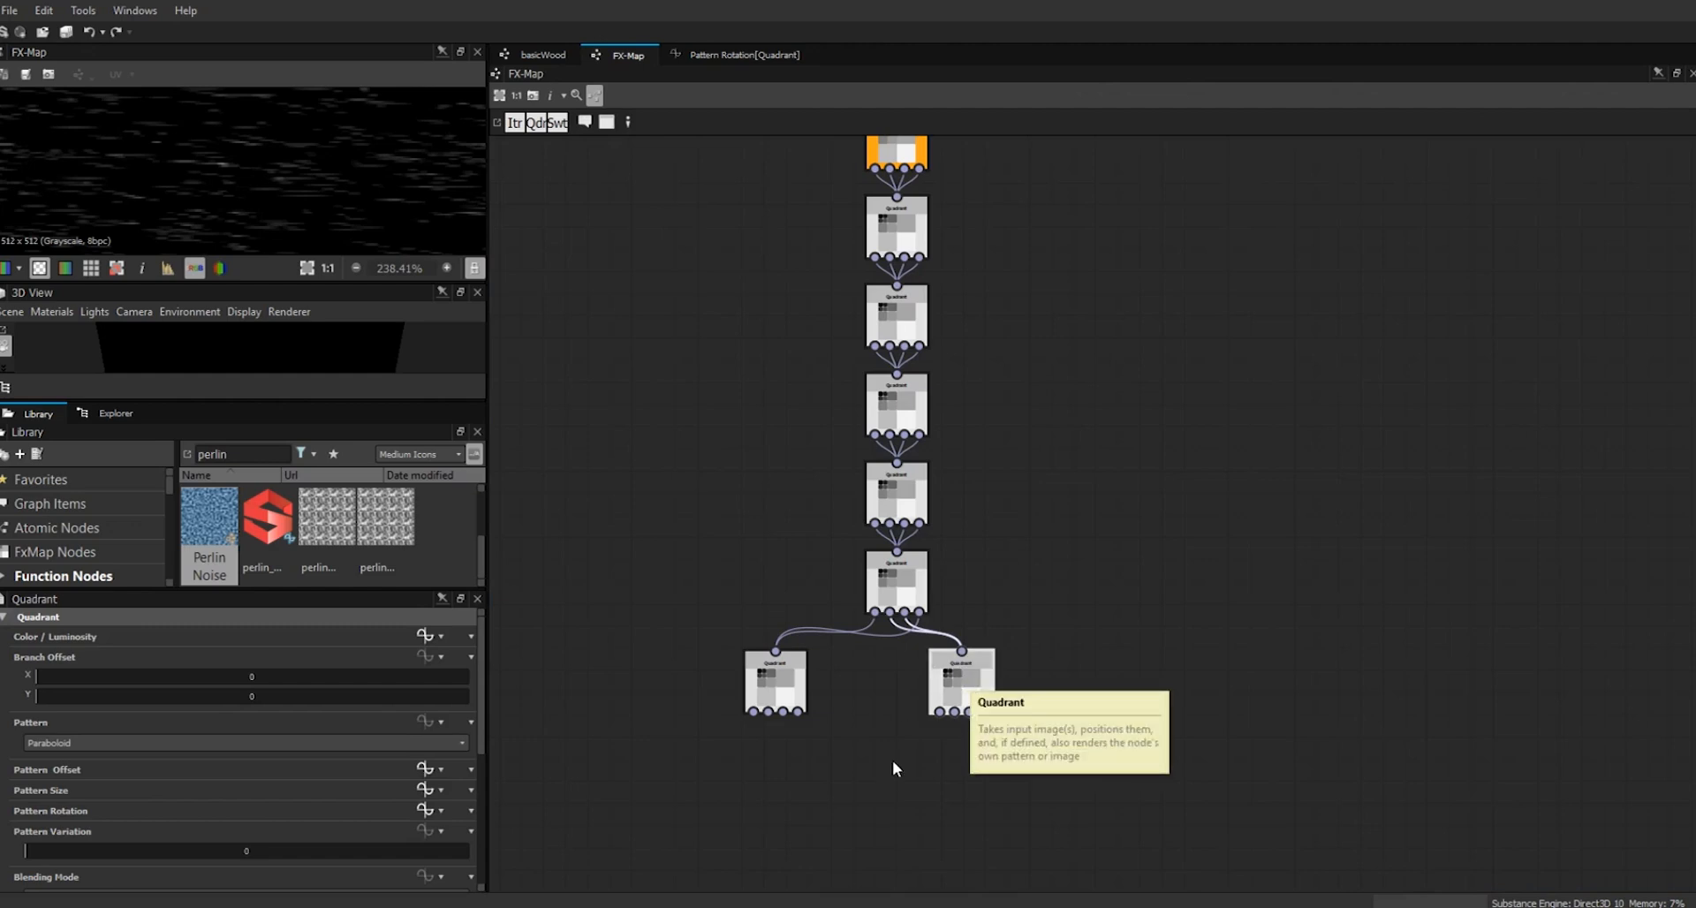
- In the copied Quadrant's Color / Luminosity function, set the Float constant feeding pattRot to -0.03 and check the FX-Map preview
click(423, 634)
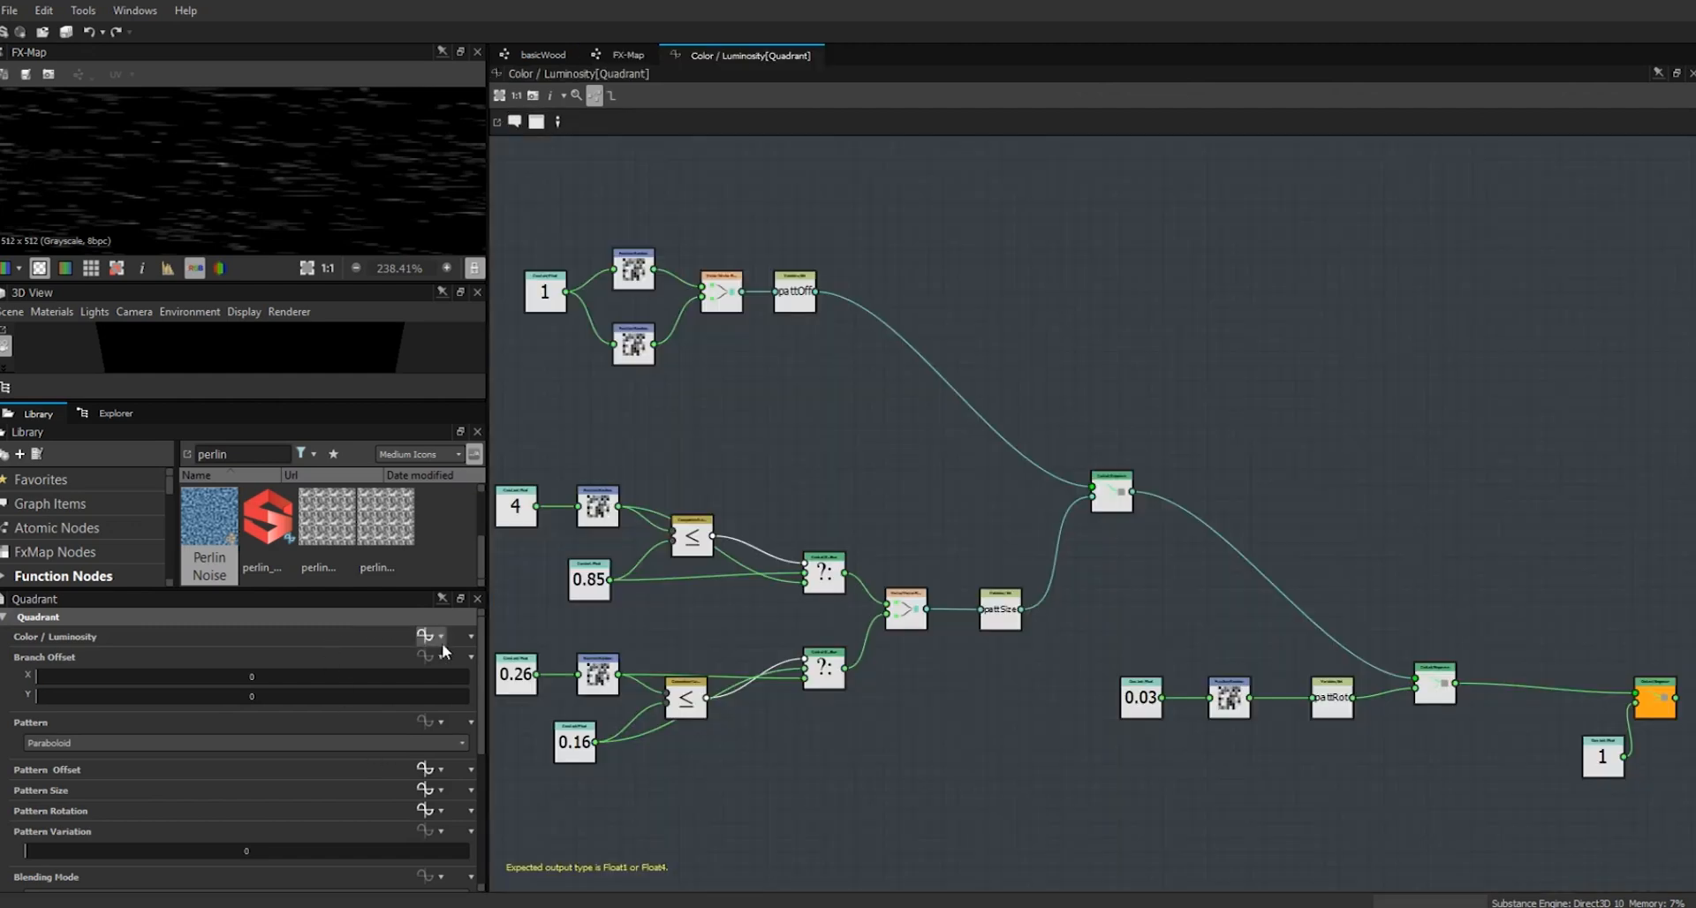
scroll(1240, 765, down, 2)
middle_drag(1240, 765, 1227, 575)
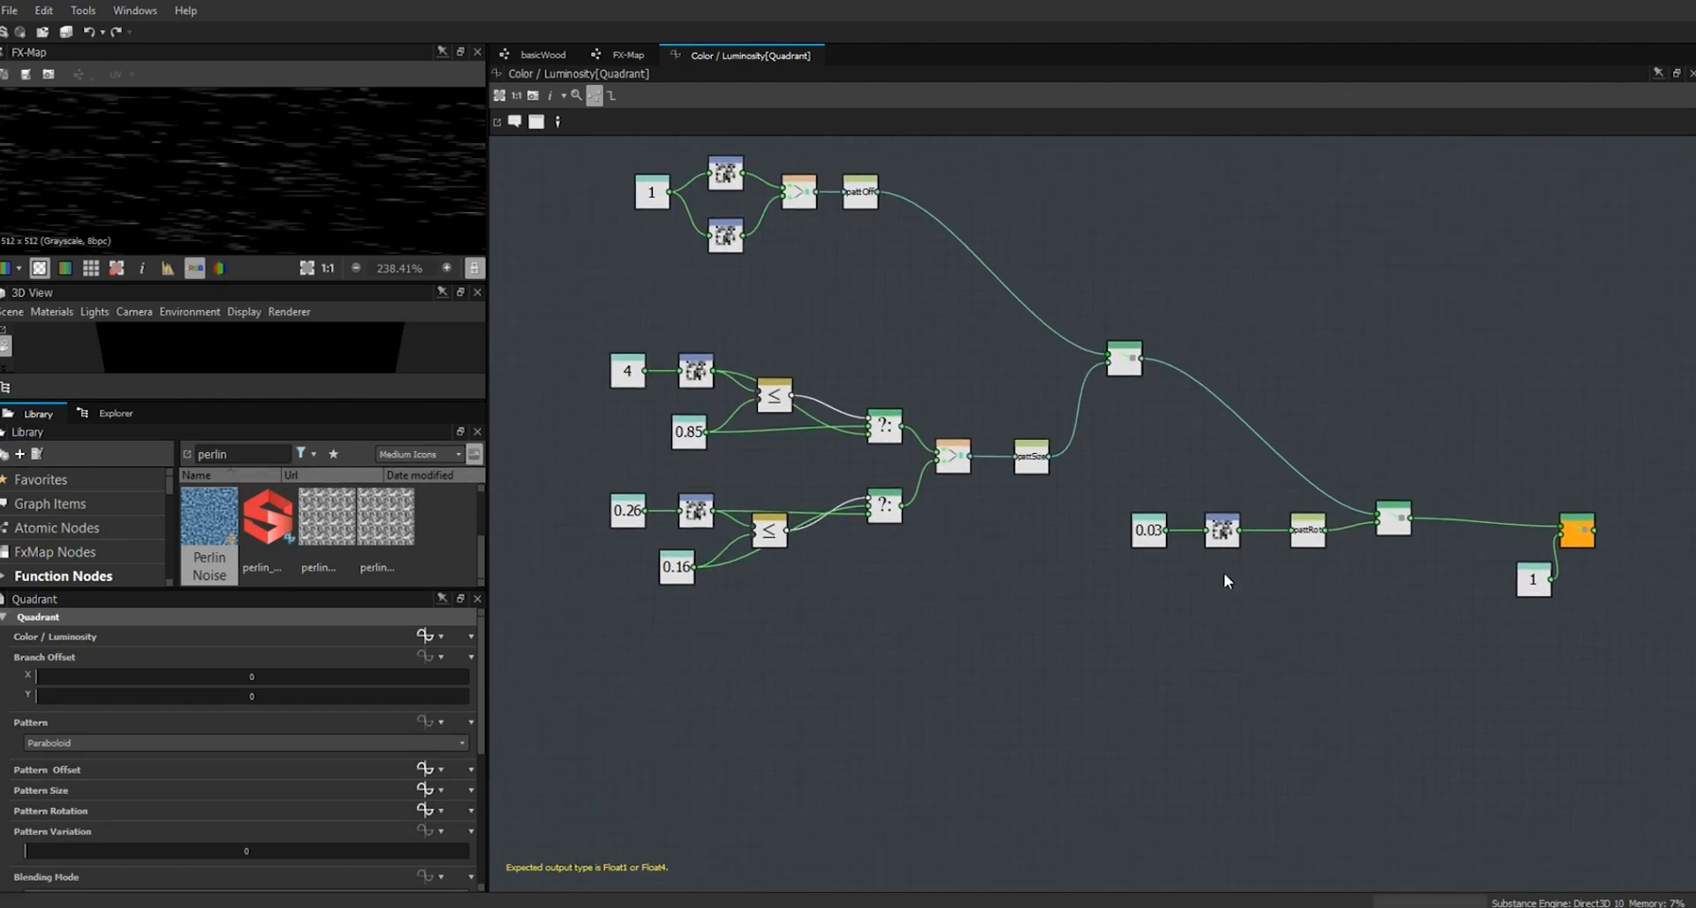
click(1151, 535)
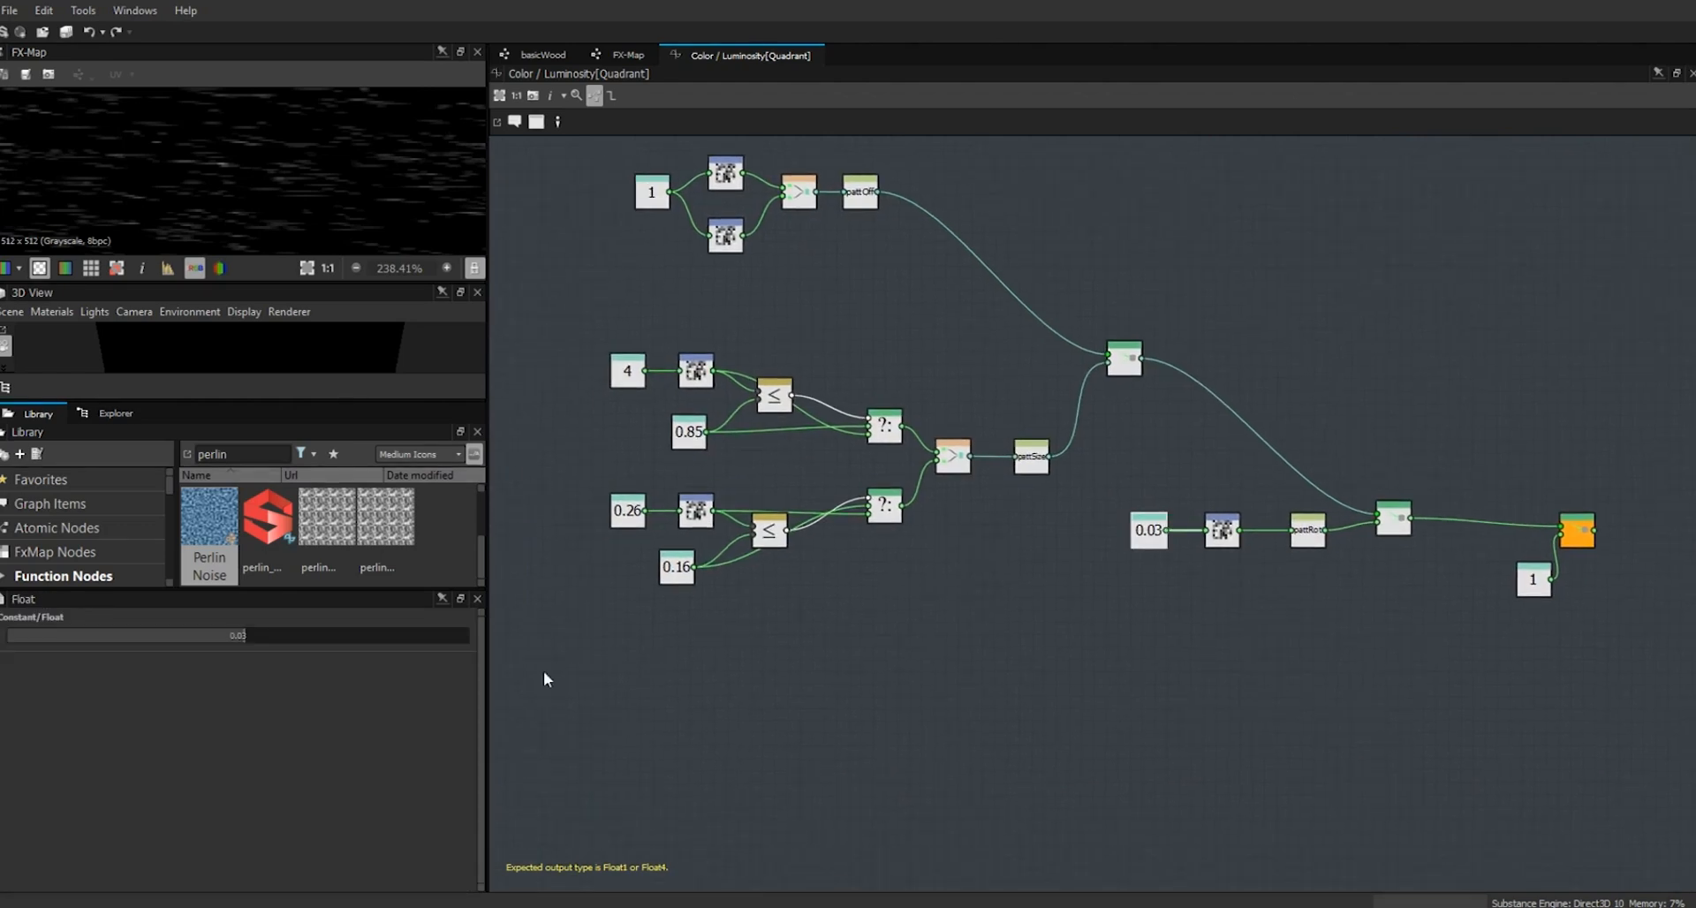
double_click(240, 635)
key(BackSpace)
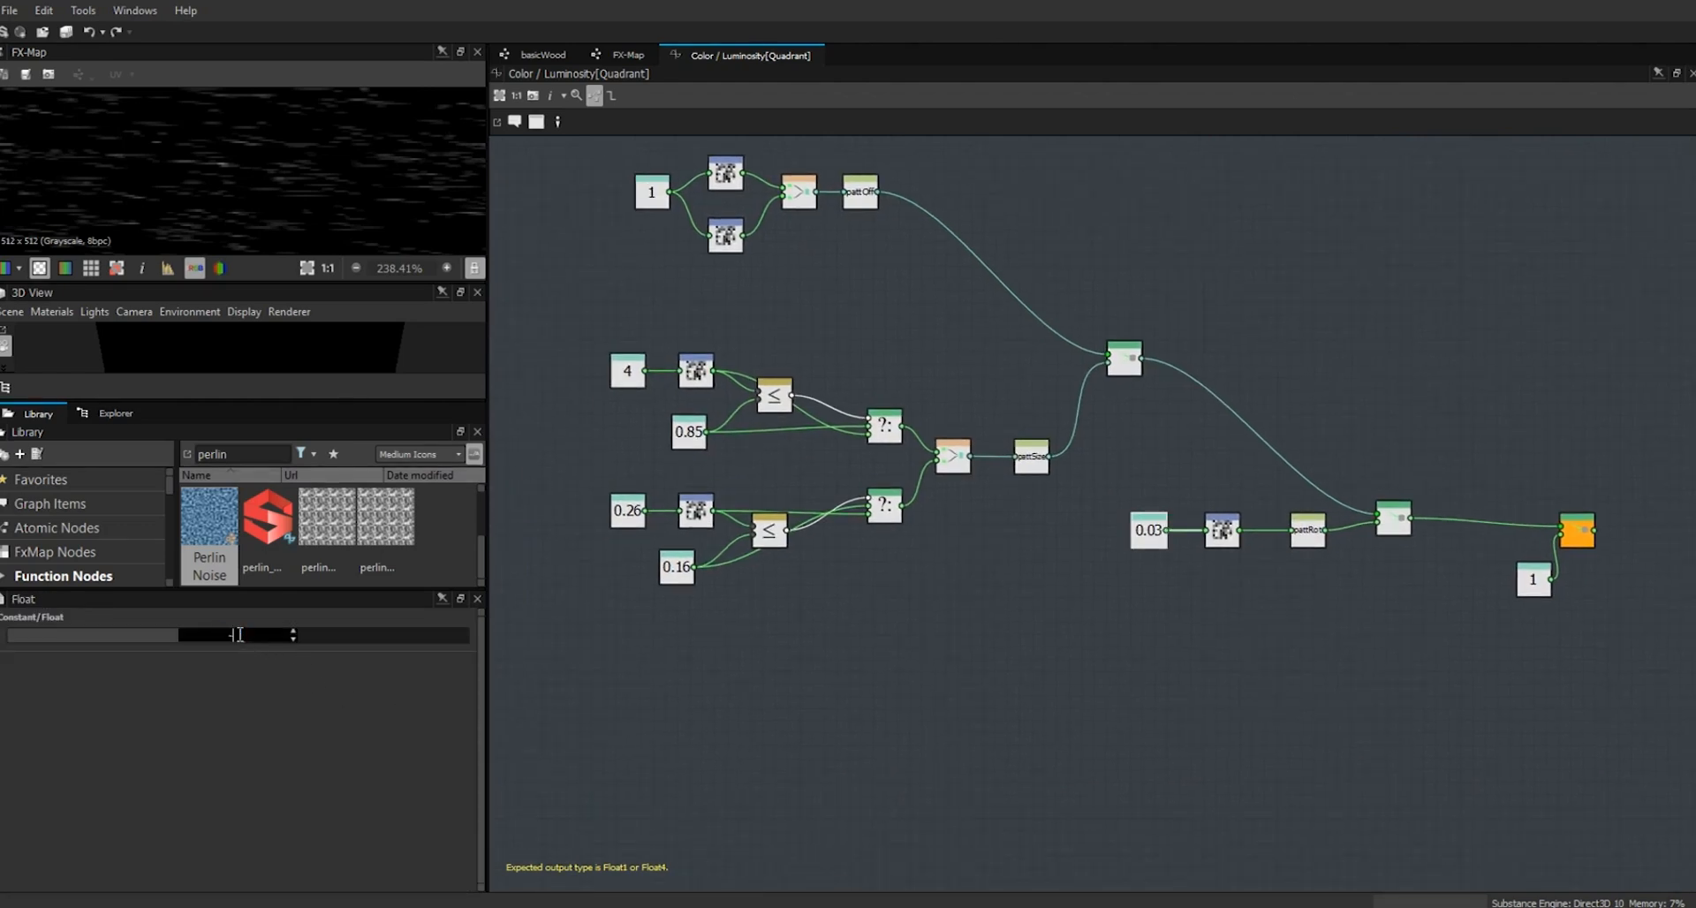
key(Return)
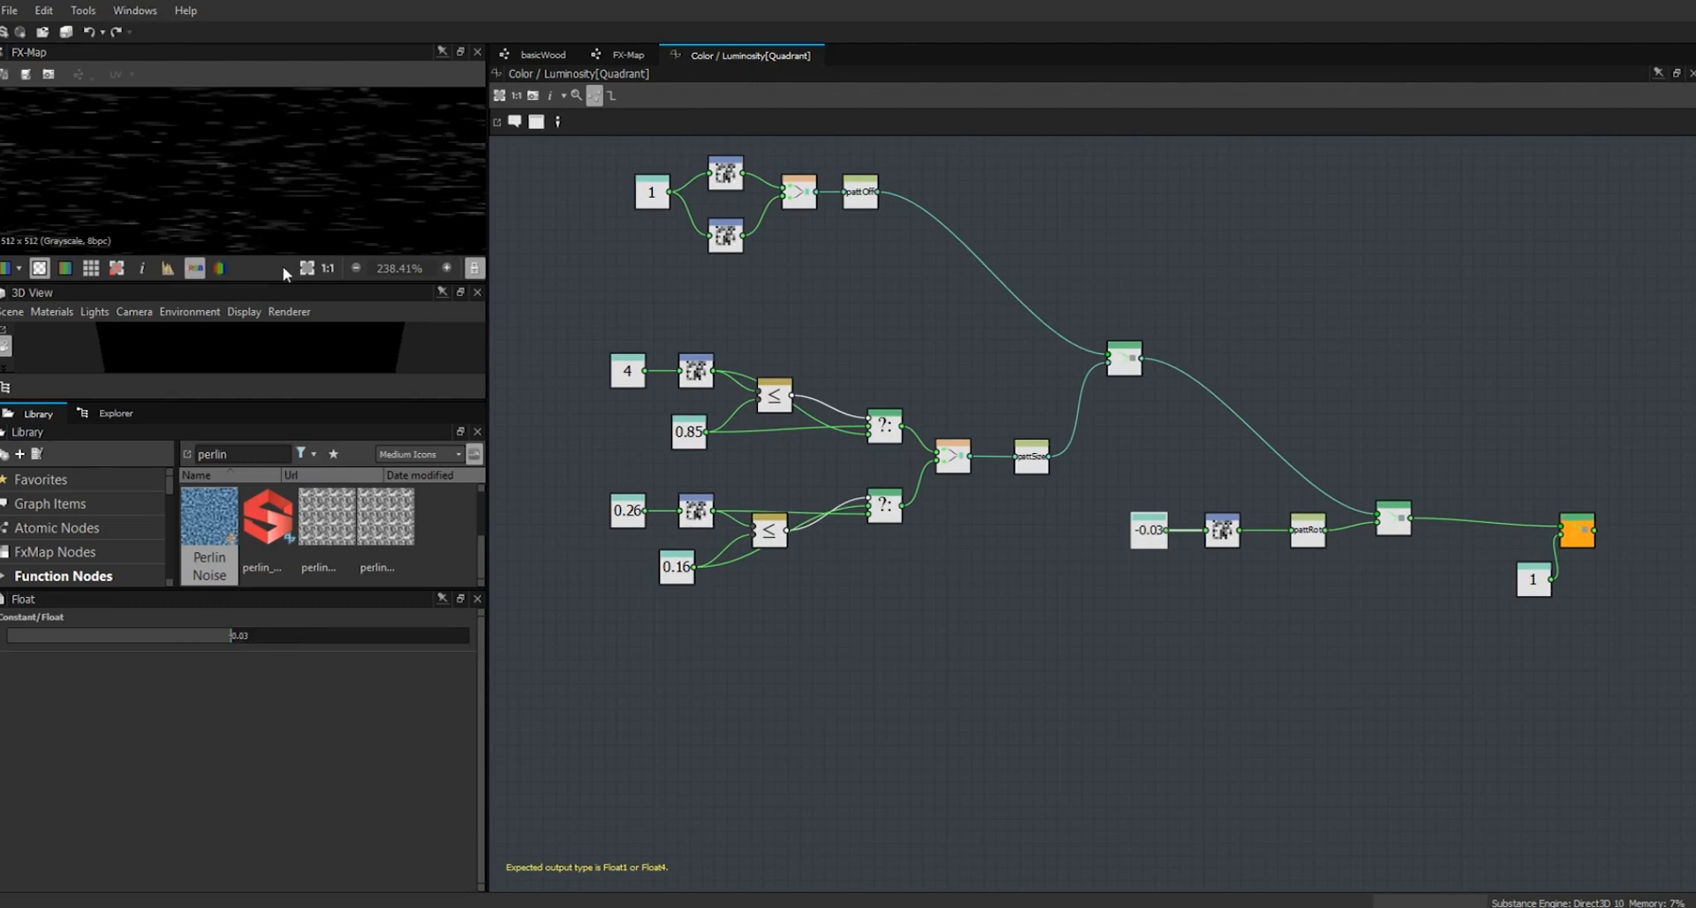
drag(285, 283, 285, 462)
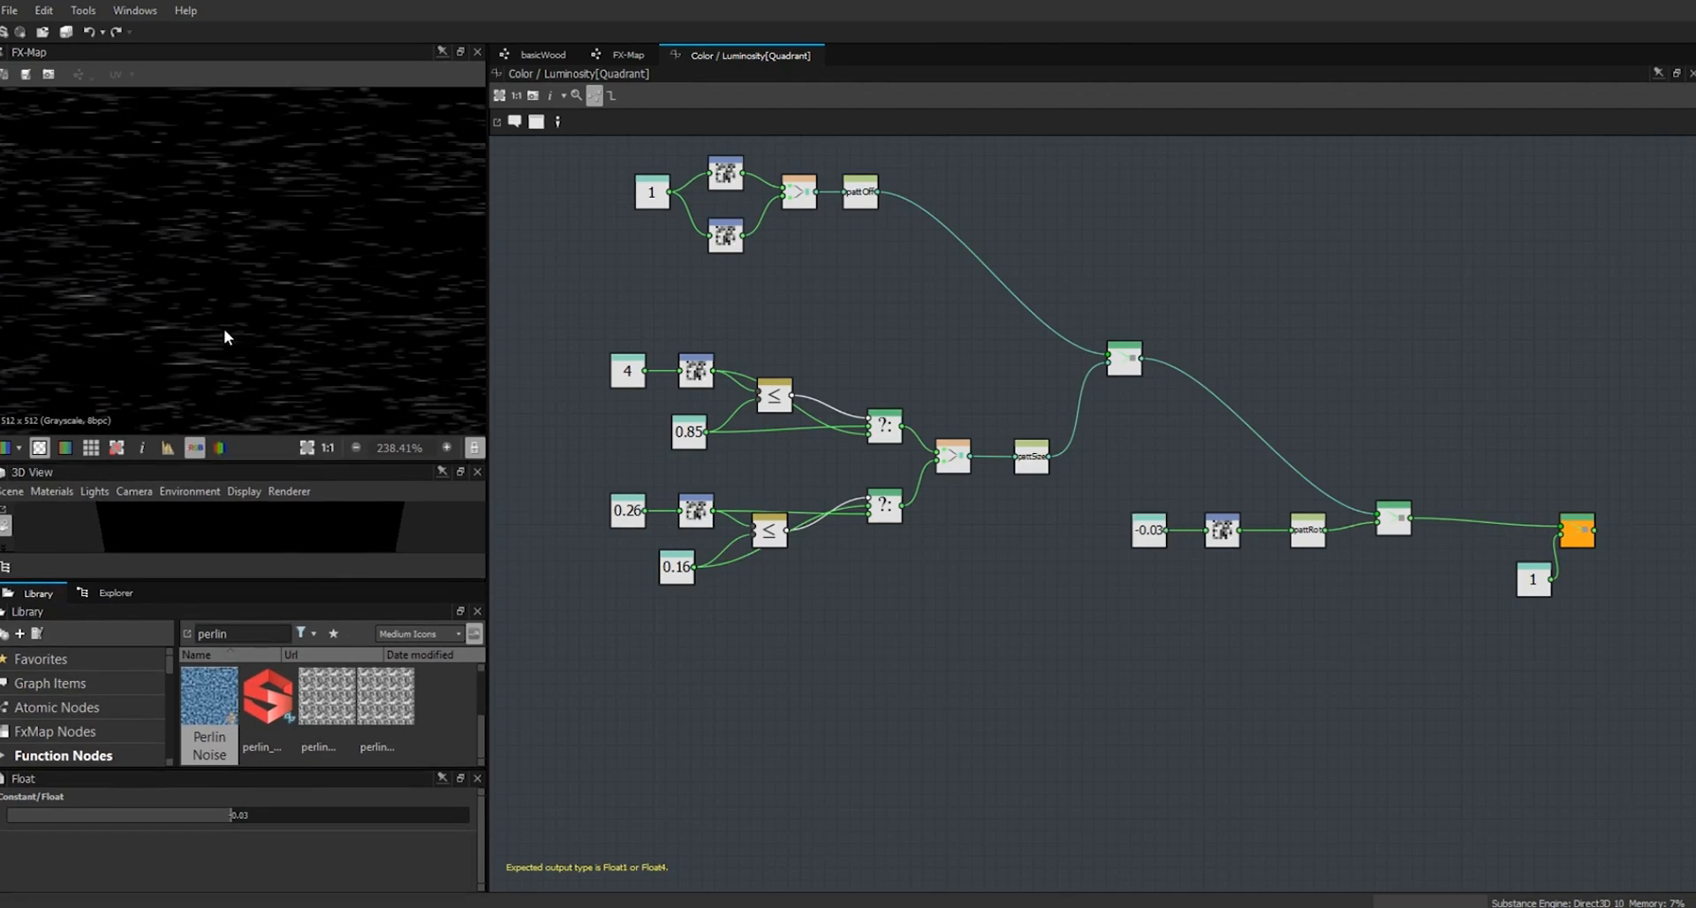
- Back in the FX-Map graph, move the left end Quadrant closer to the chain and add an Iterate node above the top Quadrant
click(621, 58)
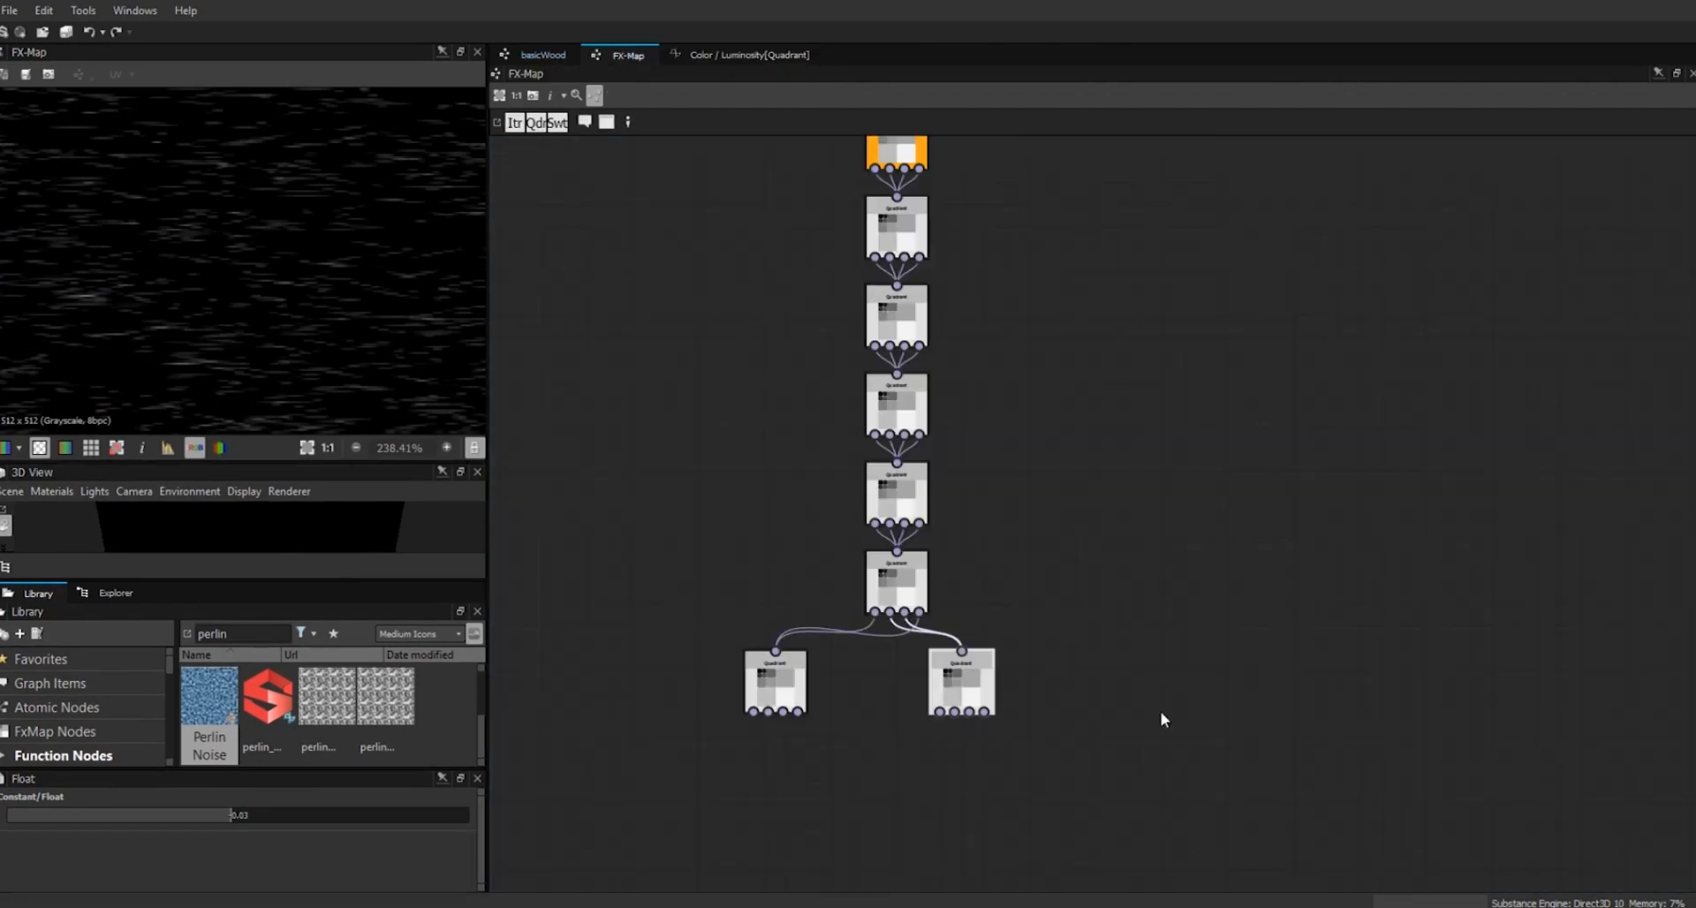
drag(781, 691, 830, 691)
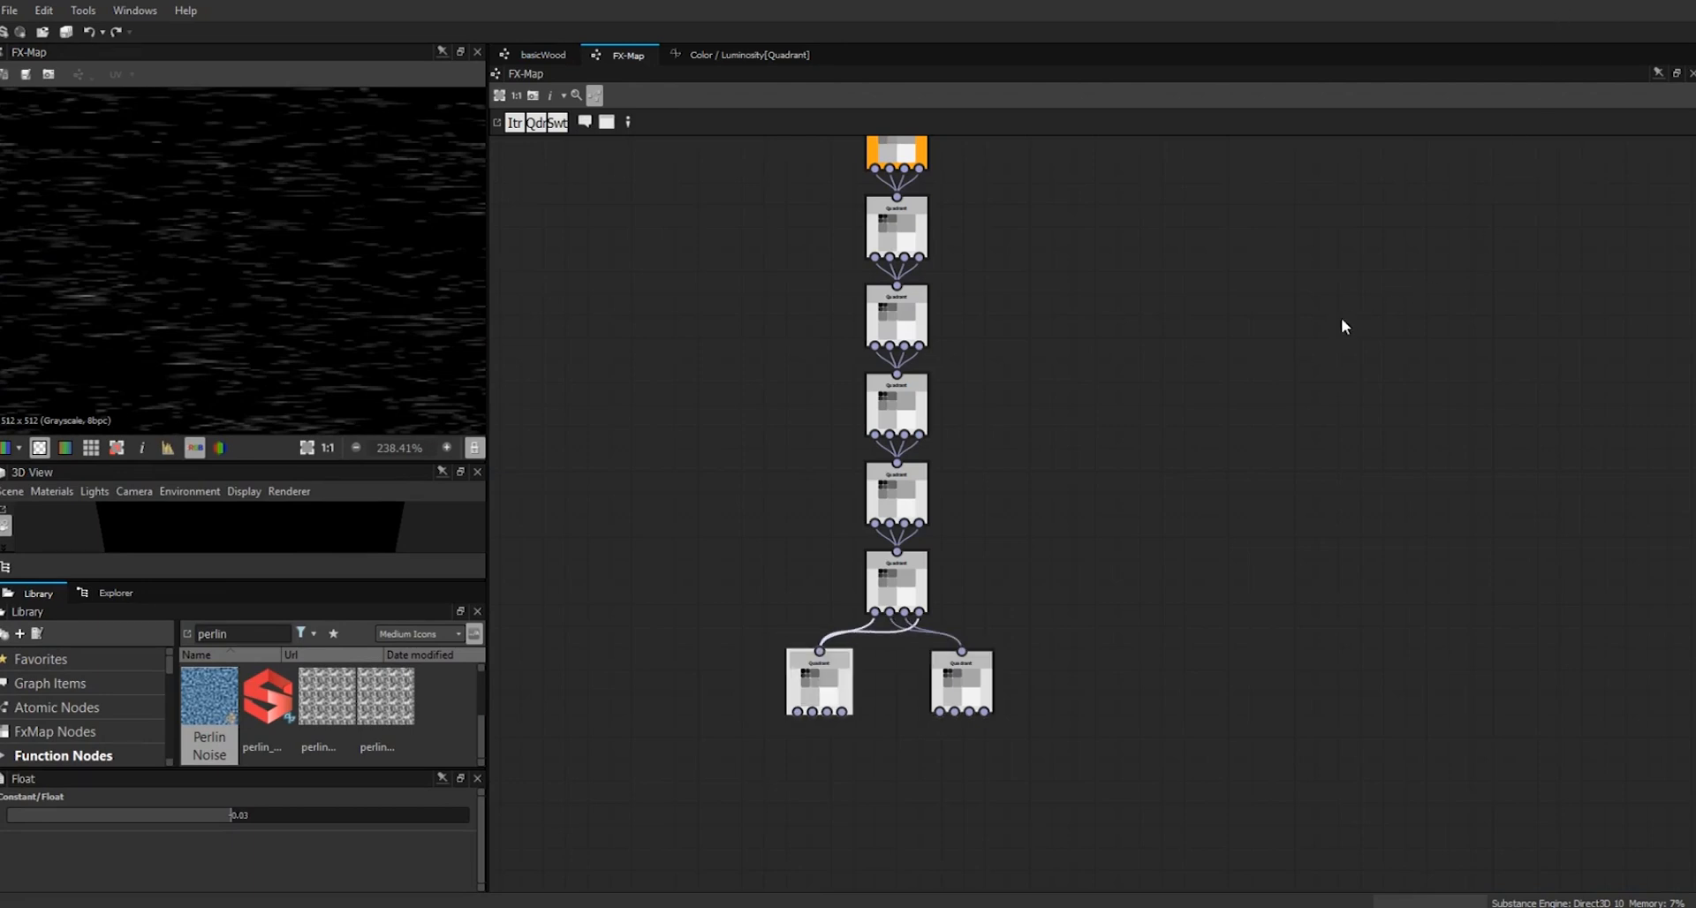
middle_drag(1342, 320, 1343, 492)
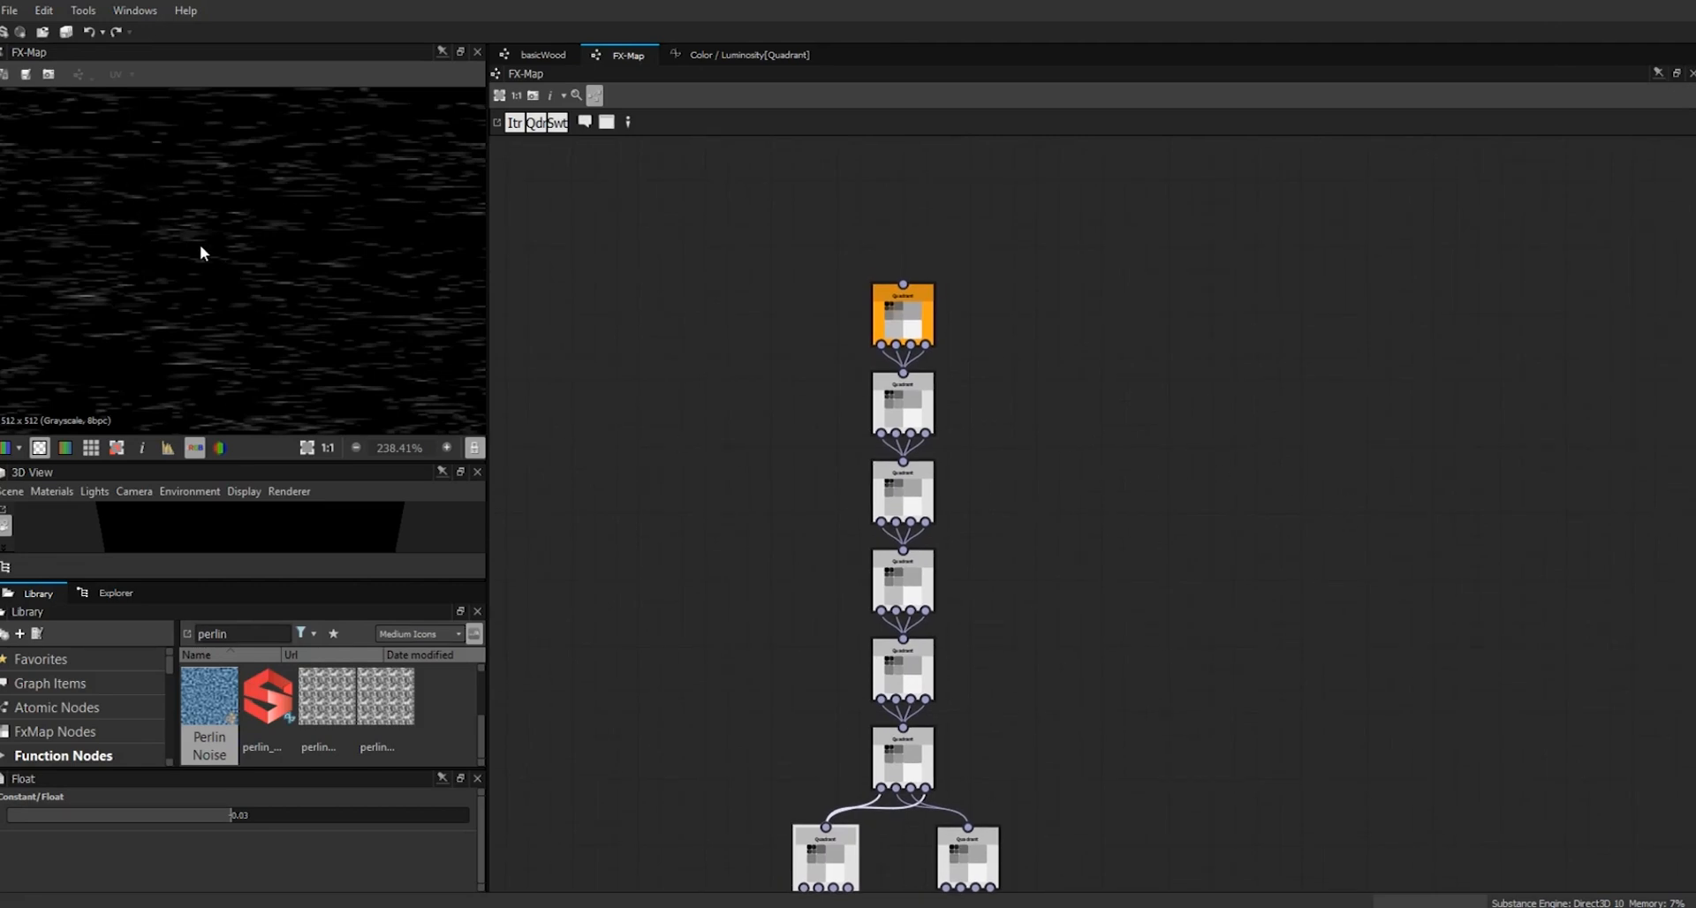
right_click(917, 182)
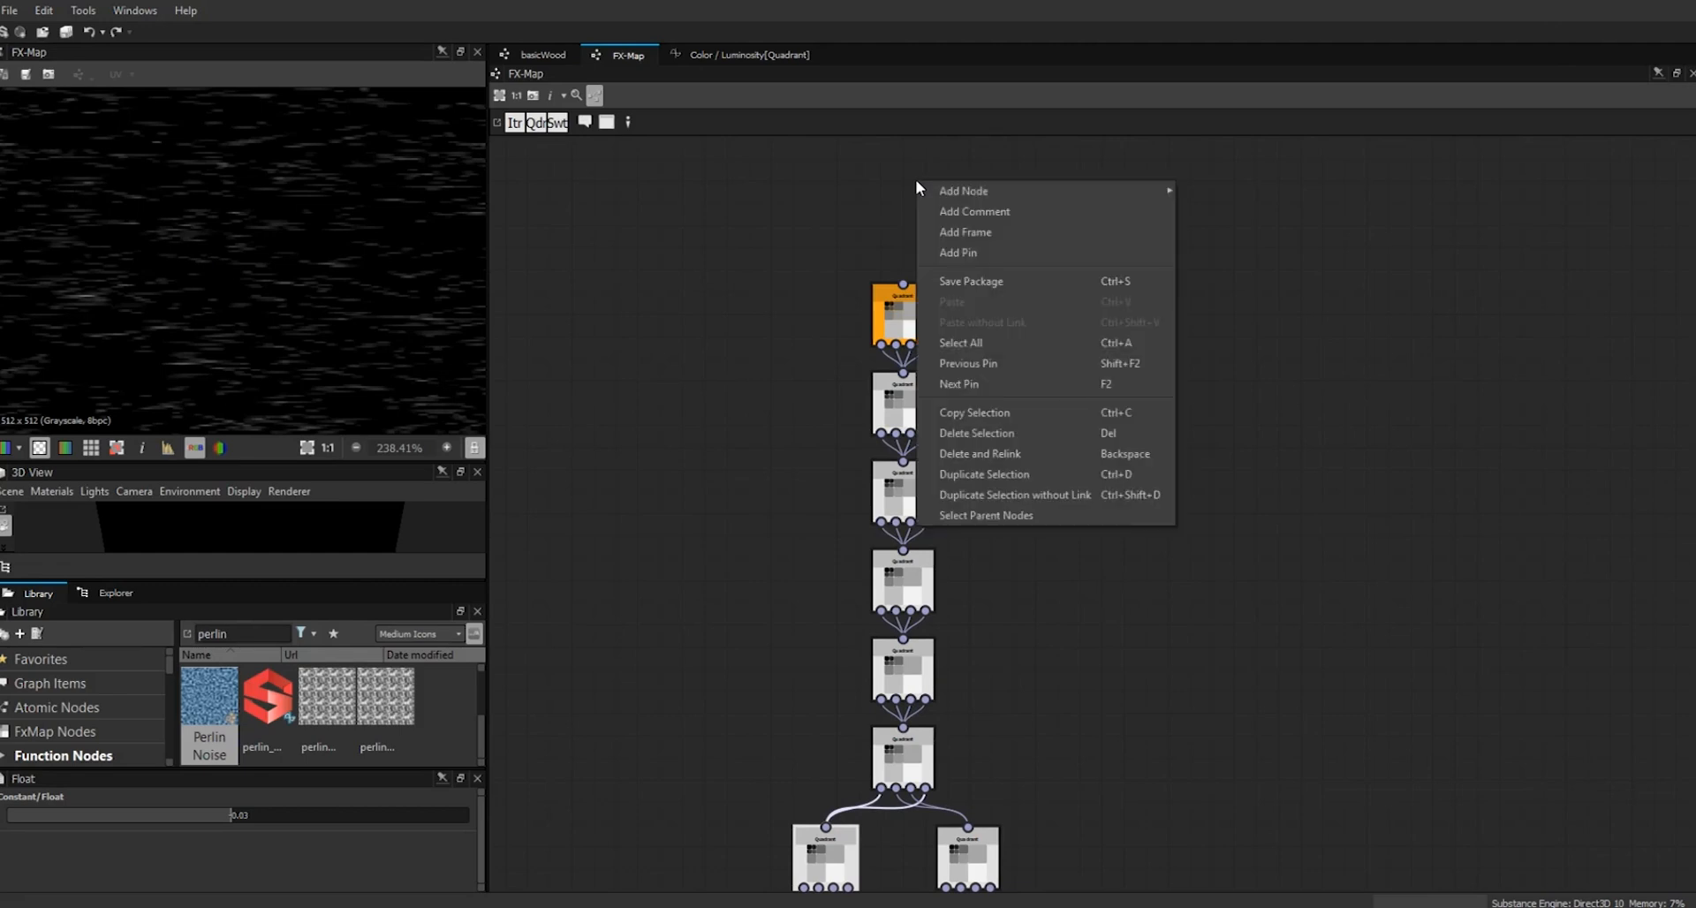
mouse_move(1076, 193)
click(1220, 245)
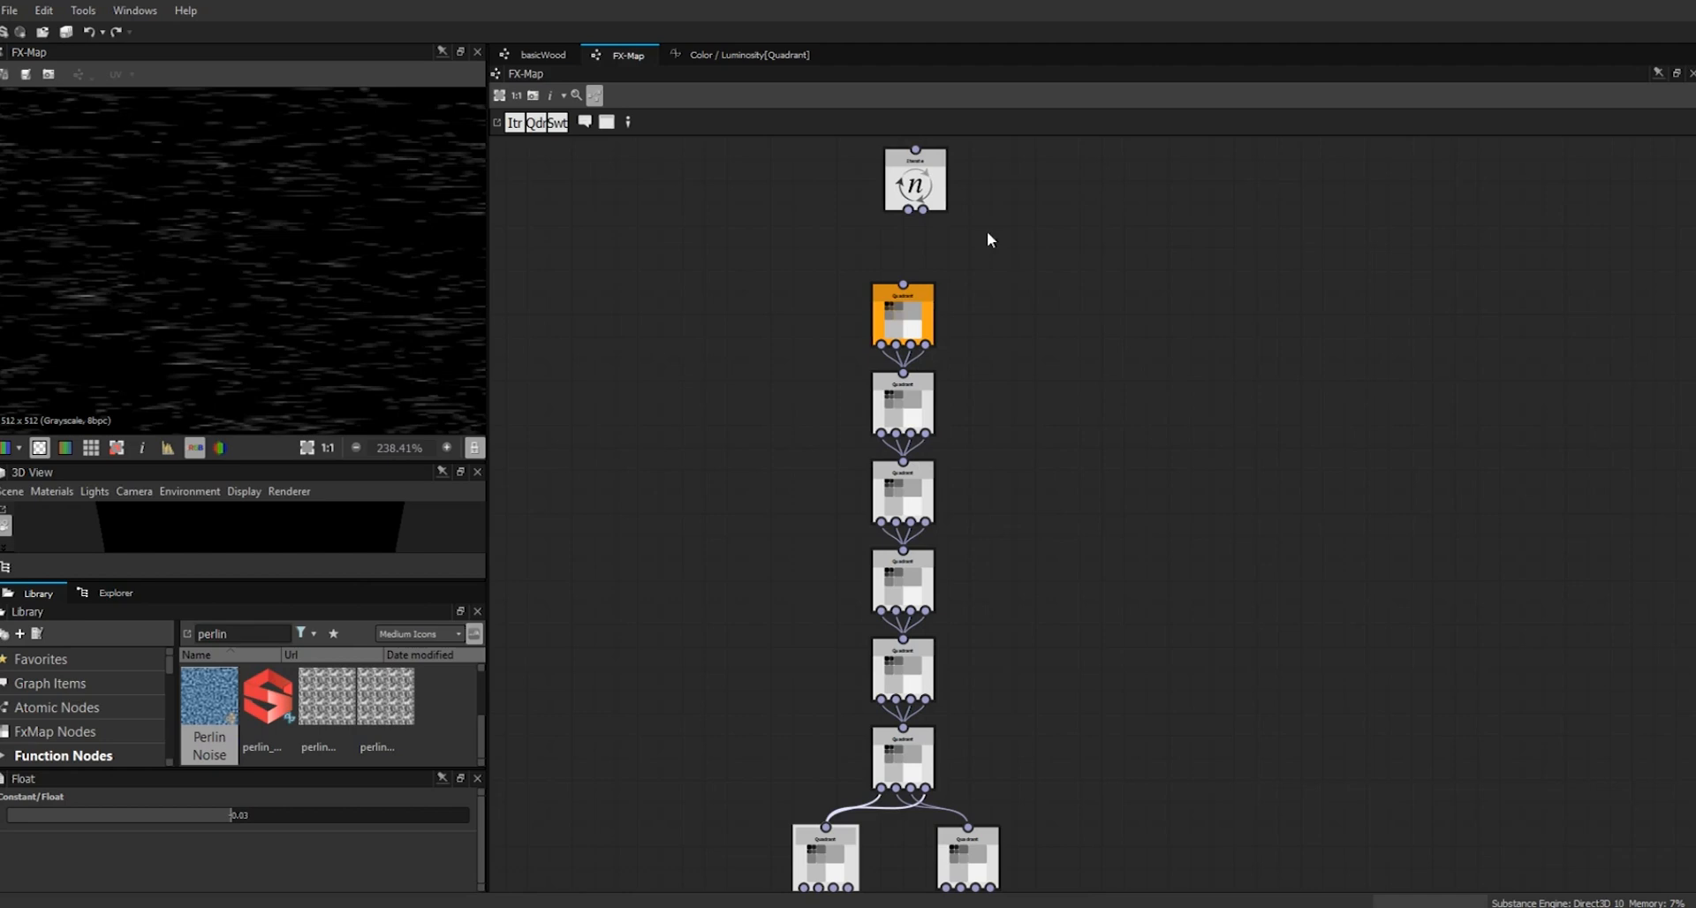
click(903, 306)
drag(922, 186, 900, 199)
- Set the Iterate node as the graph's root and connect its second output to the top Quadrant
right_click(899, 199)
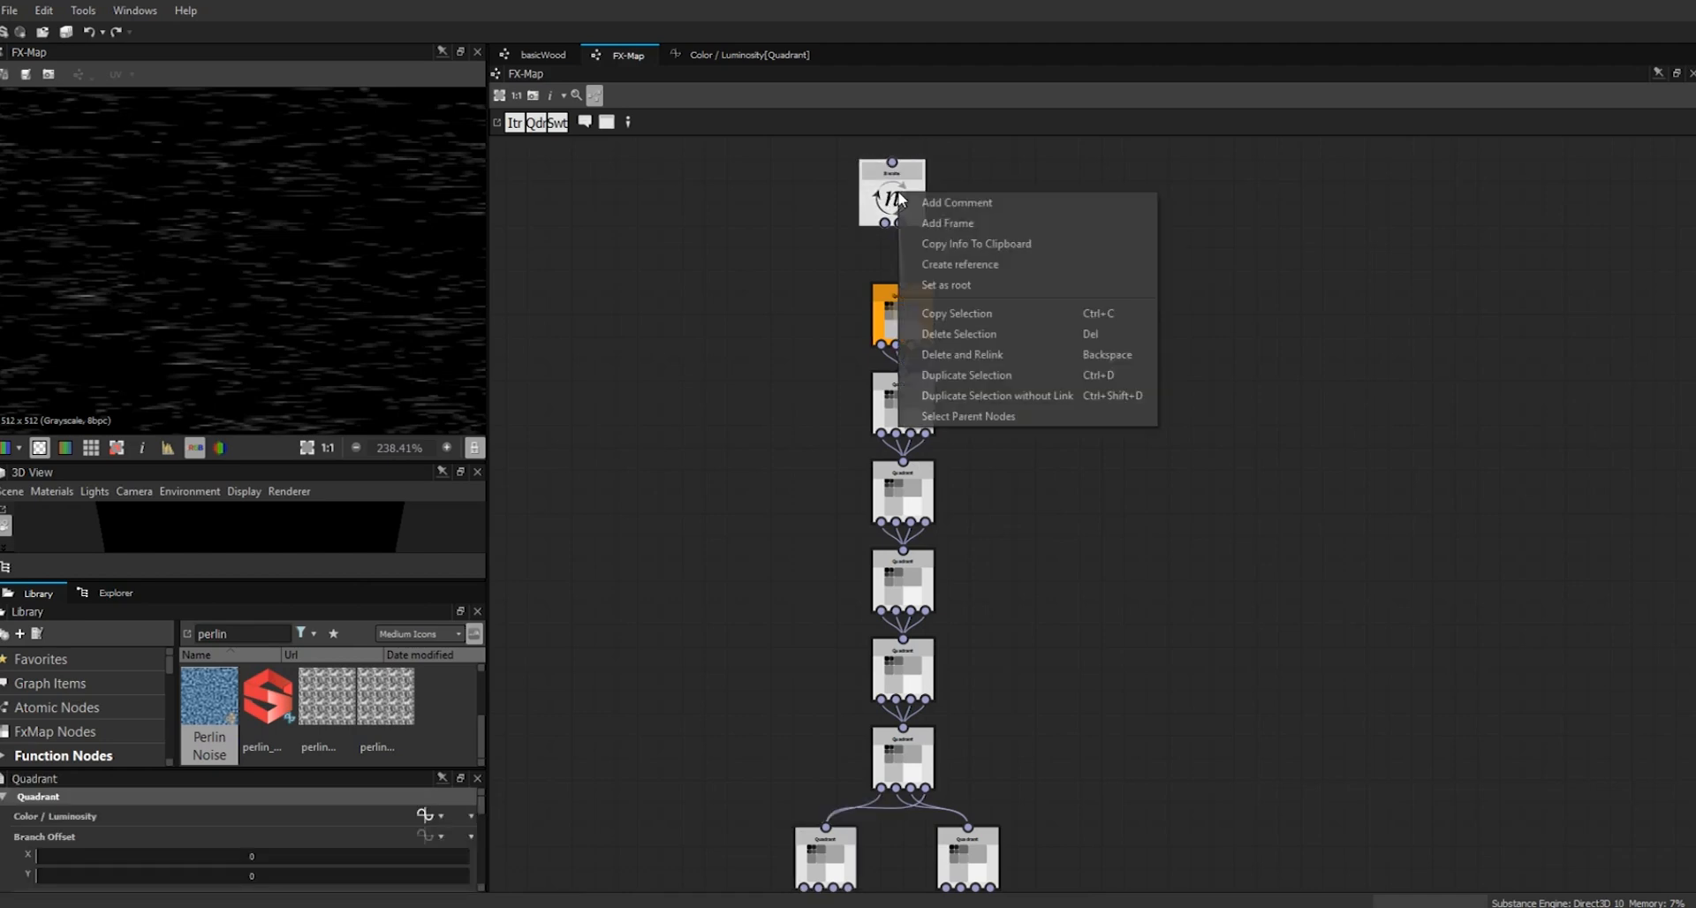
click(965, 284)
drag(913, 206, 923, 206)
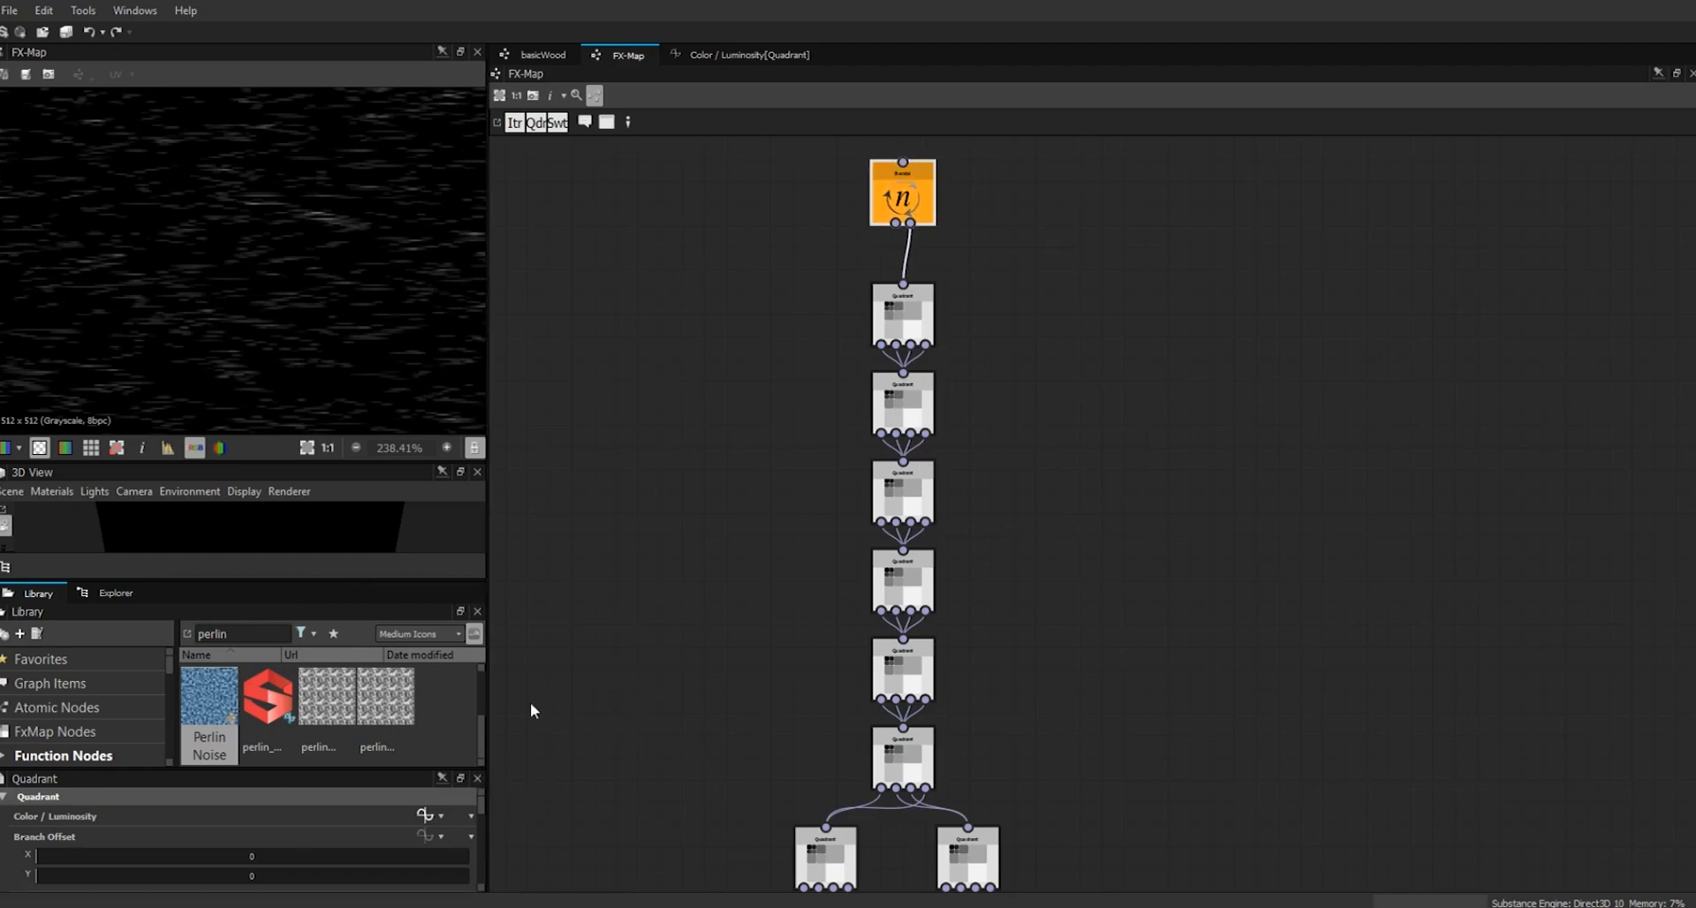
- Set the Iterate node's Iterations to 3 and inspect the resulting pattern in the FX-Map preview
click(911, 193)
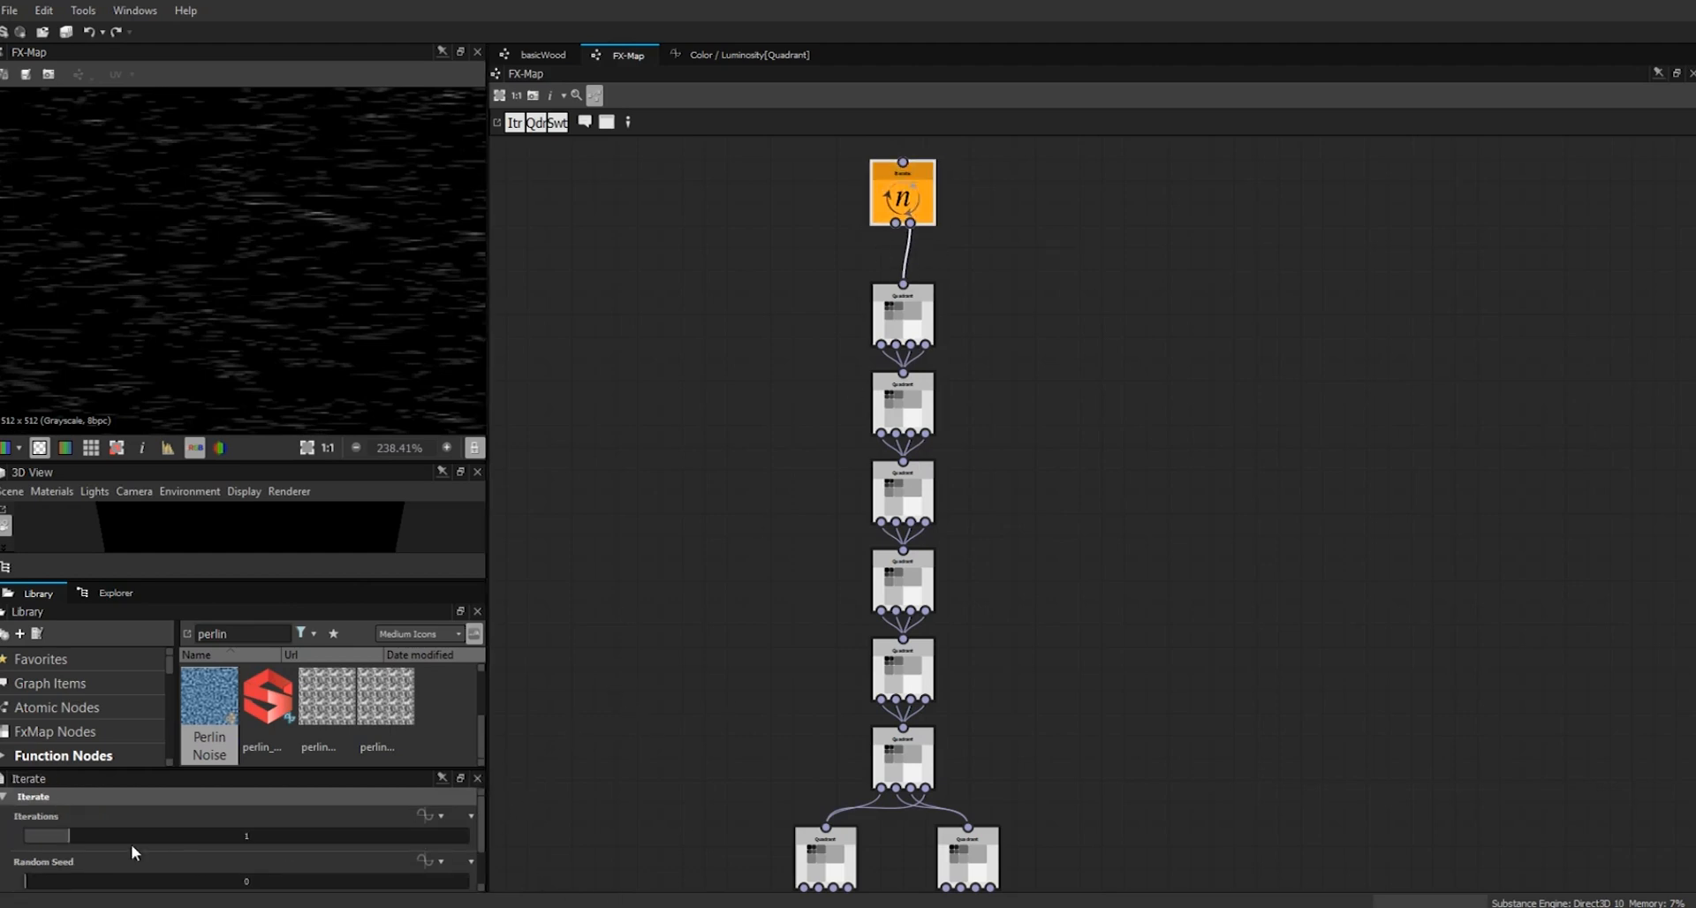
drag(72, 834, 153, 843)
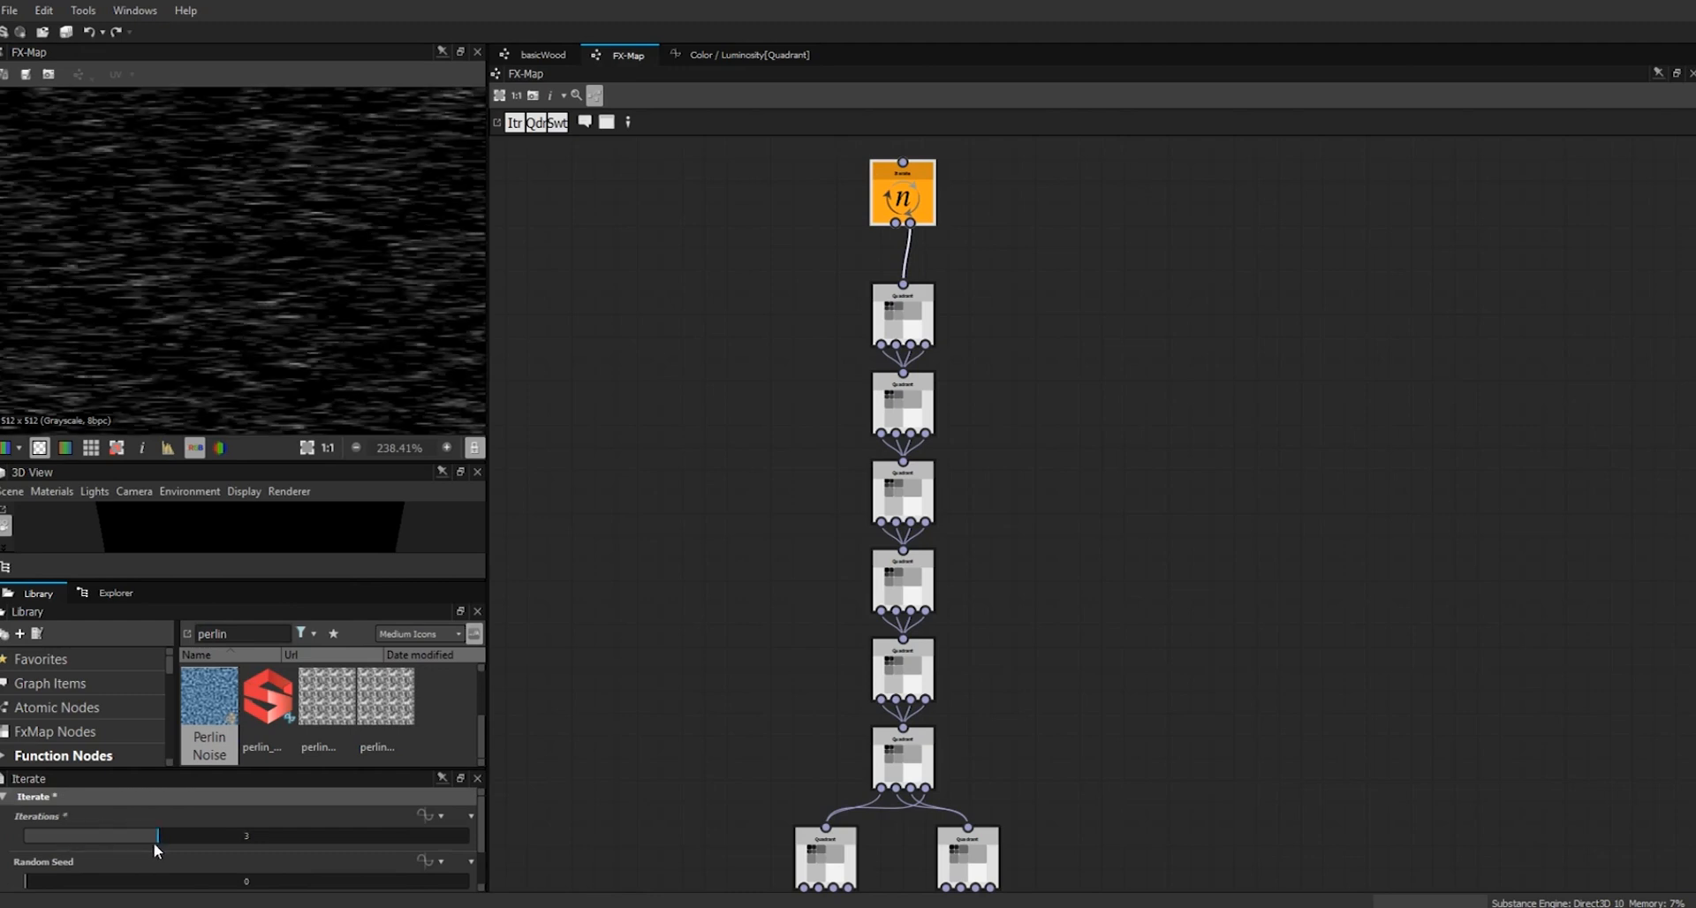
scroll(316, 324, down, 5)
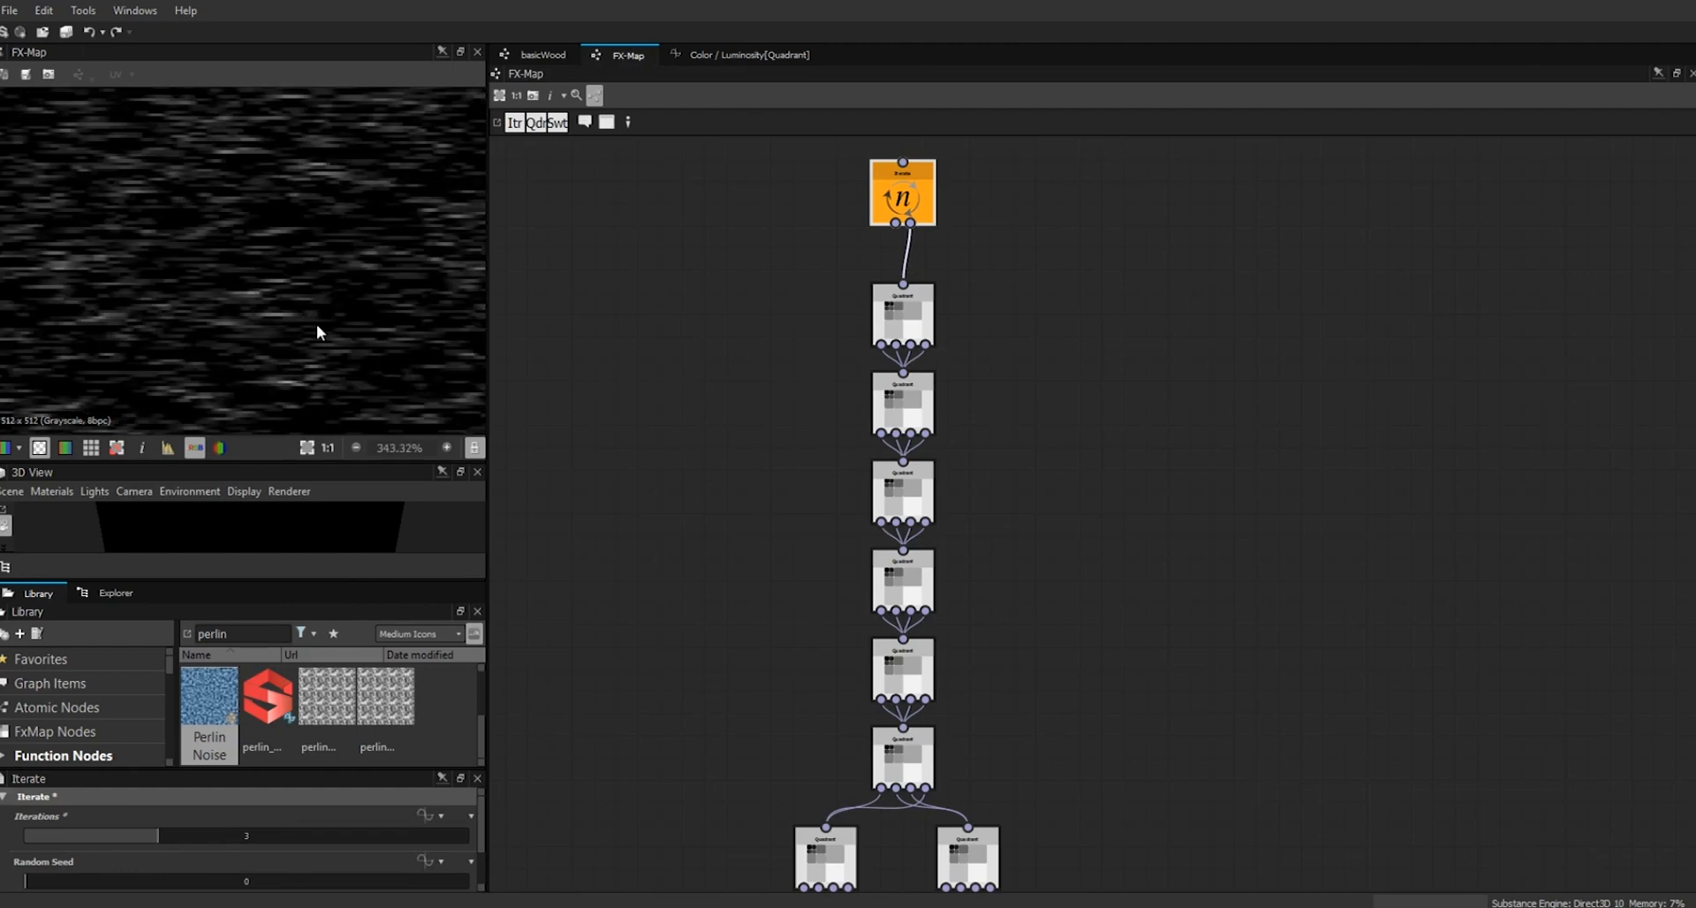
scroll(316, 324, down, 2)
scroll(316, 300, up, 4)
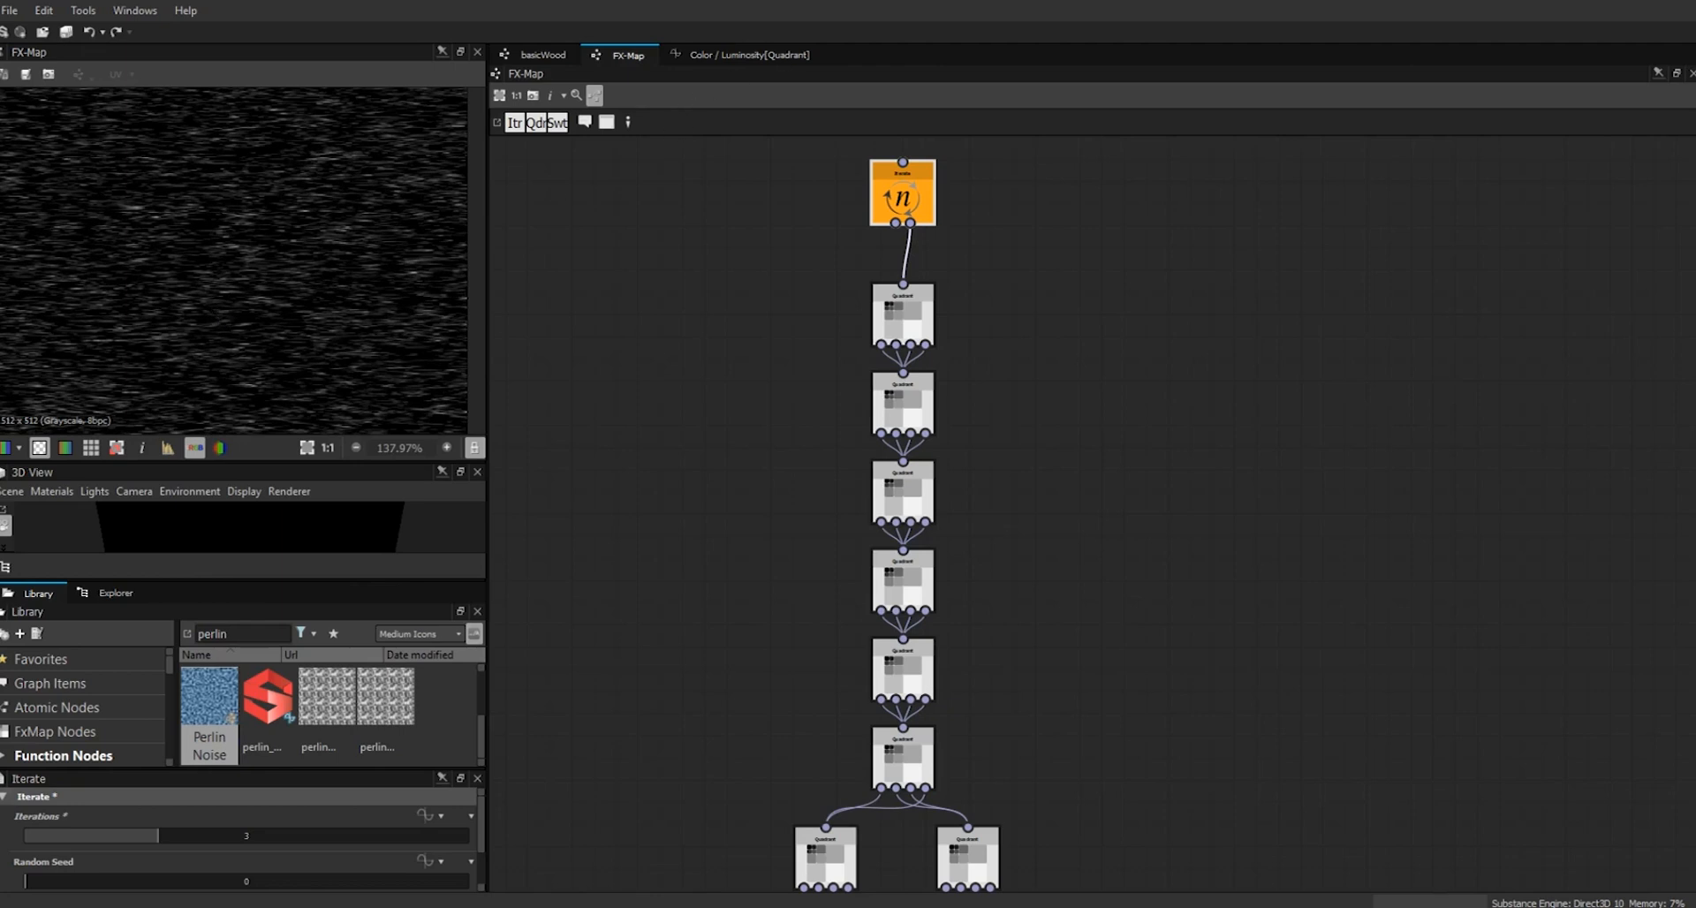
- In the basicWood graph, move the FX-Map node below the lower chain's last Warp and add a new Warp node with its preview shown
click(543, 53)
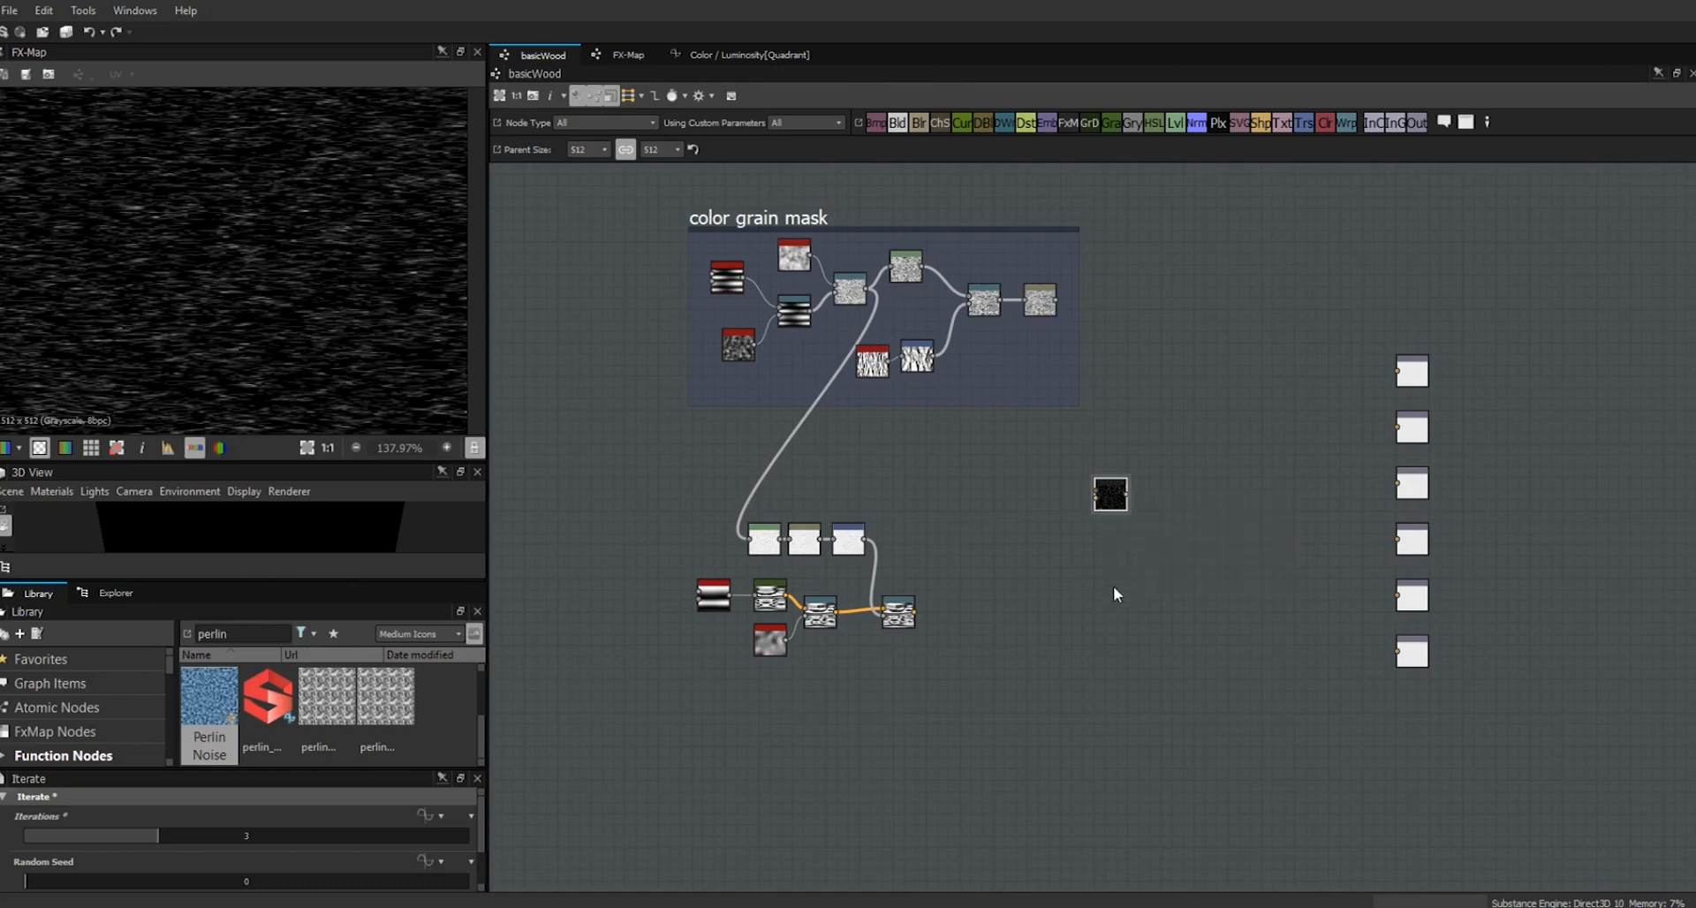
scroll(1149, 609, up, 3)
drag(1084, 497, 853, 734)
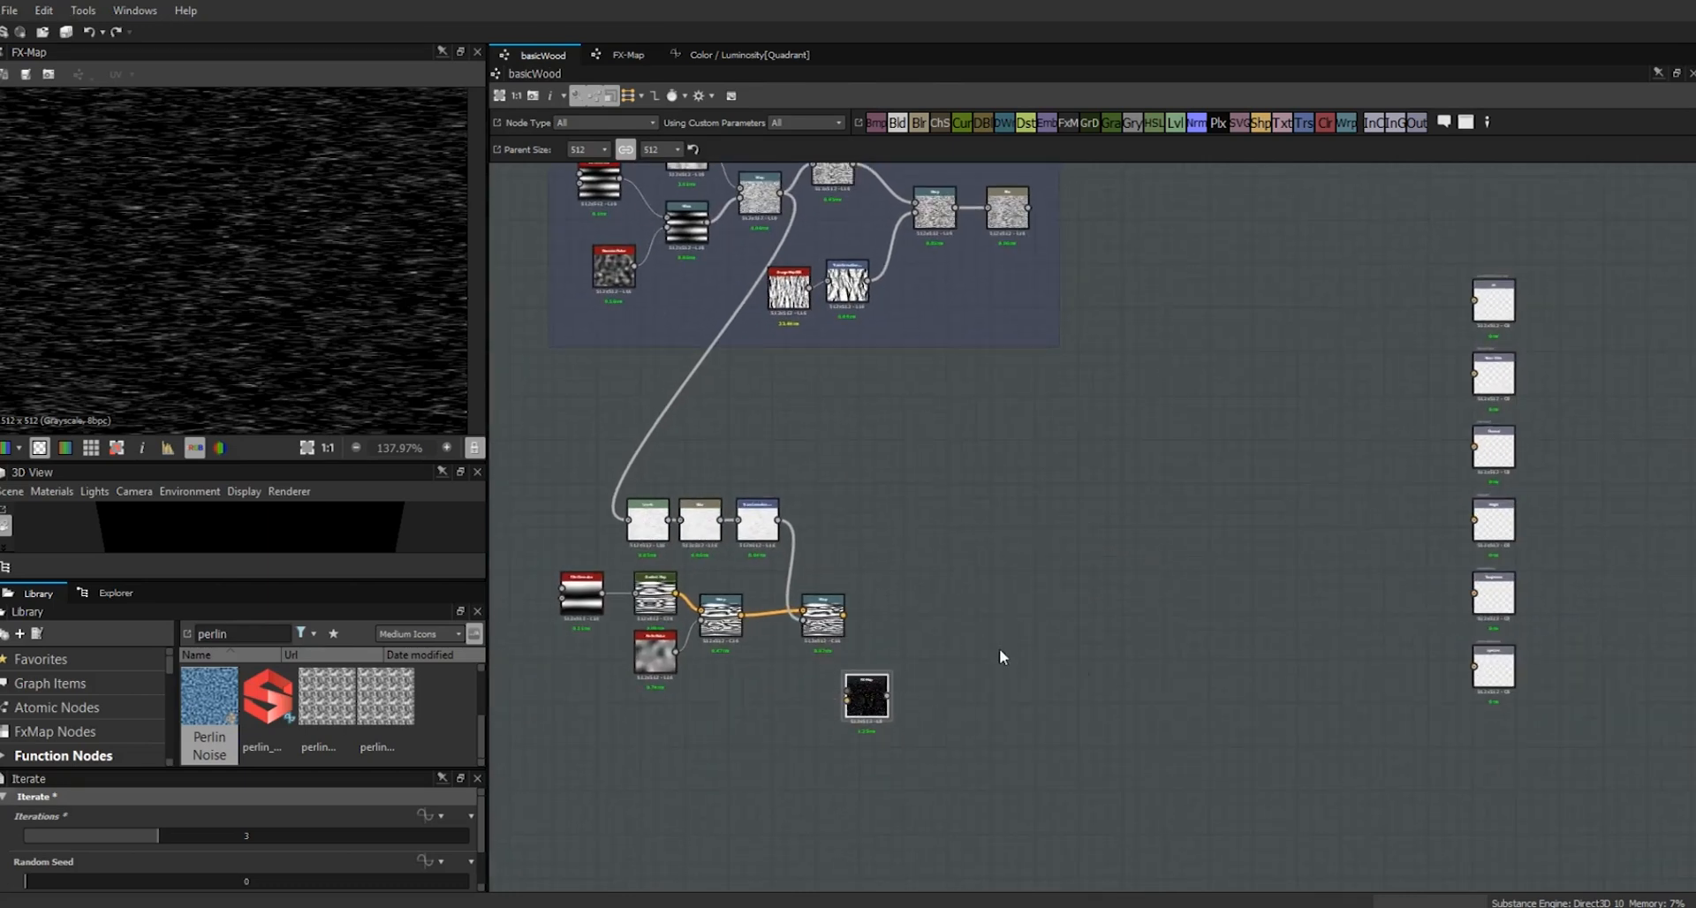
double_click(829, 620)
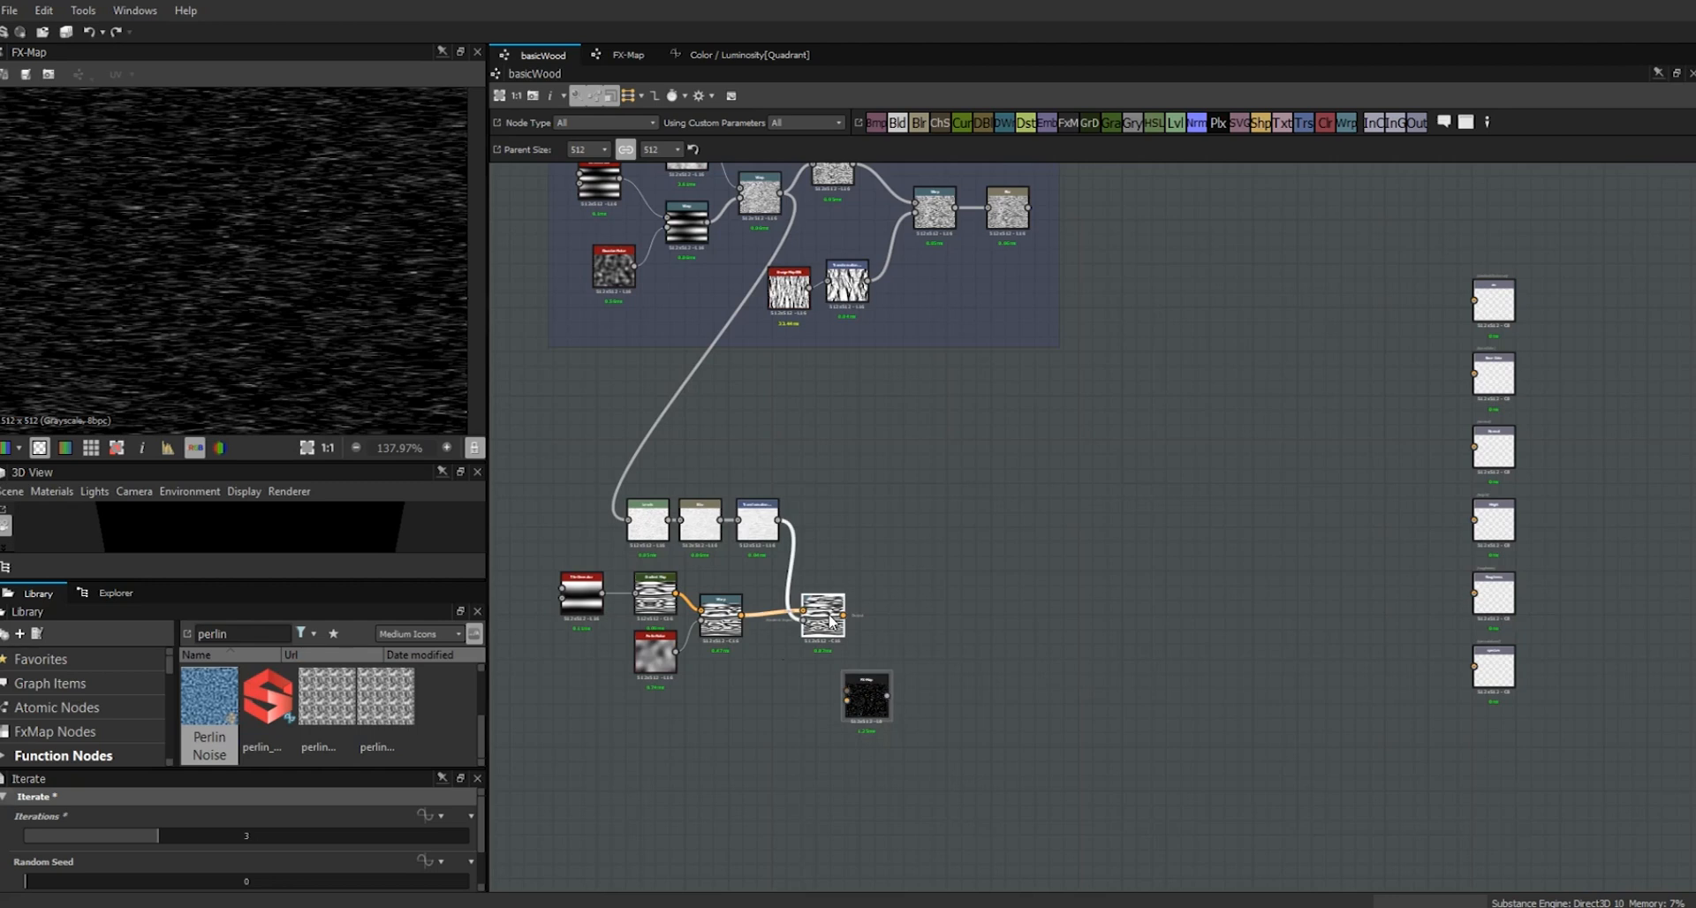
key(ctrl+v)
double_click(1120, 601)
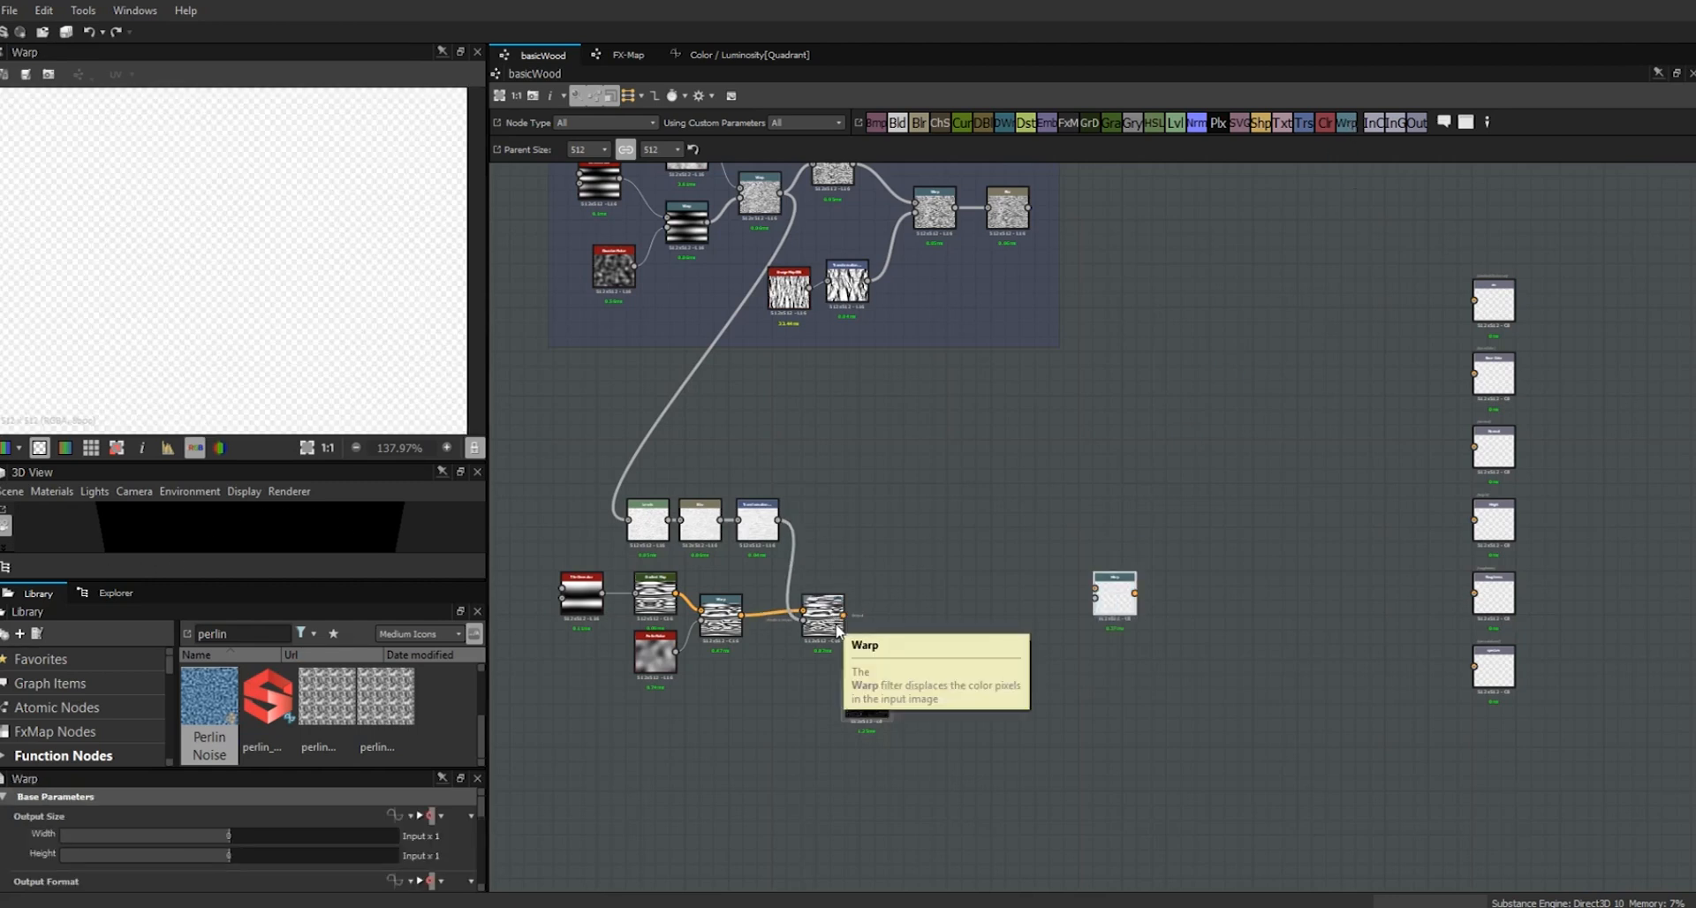
- Set the lower chain's Gradient Map node to Grayscale color mode
click(655, 593)
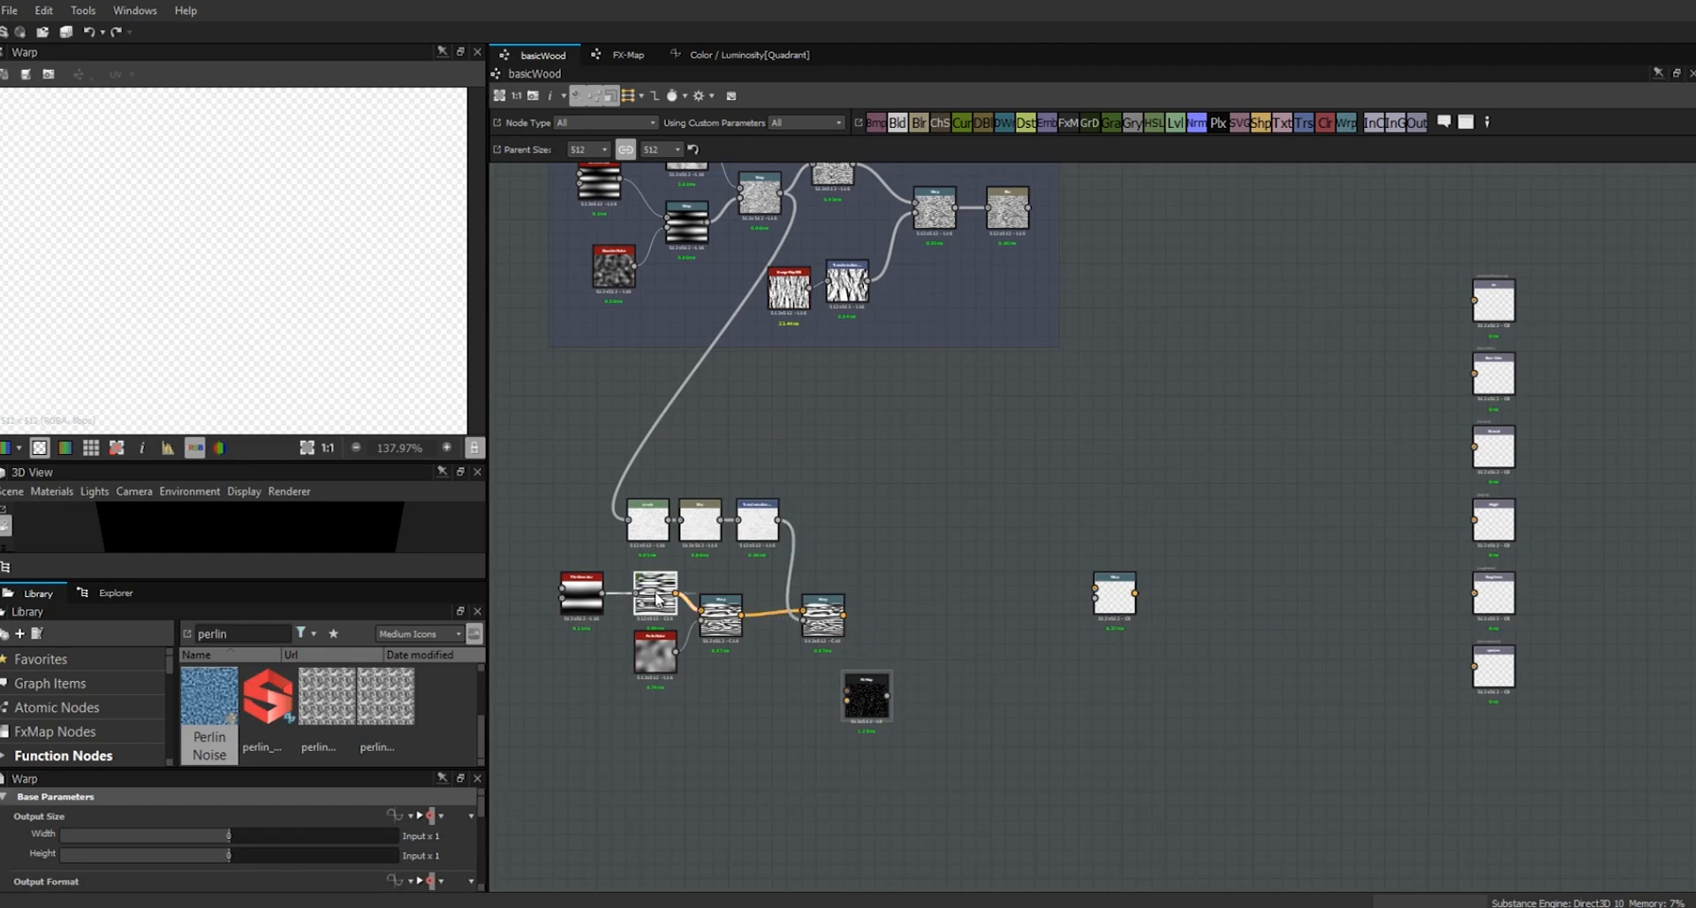
drag(482, 807, 484, 863)
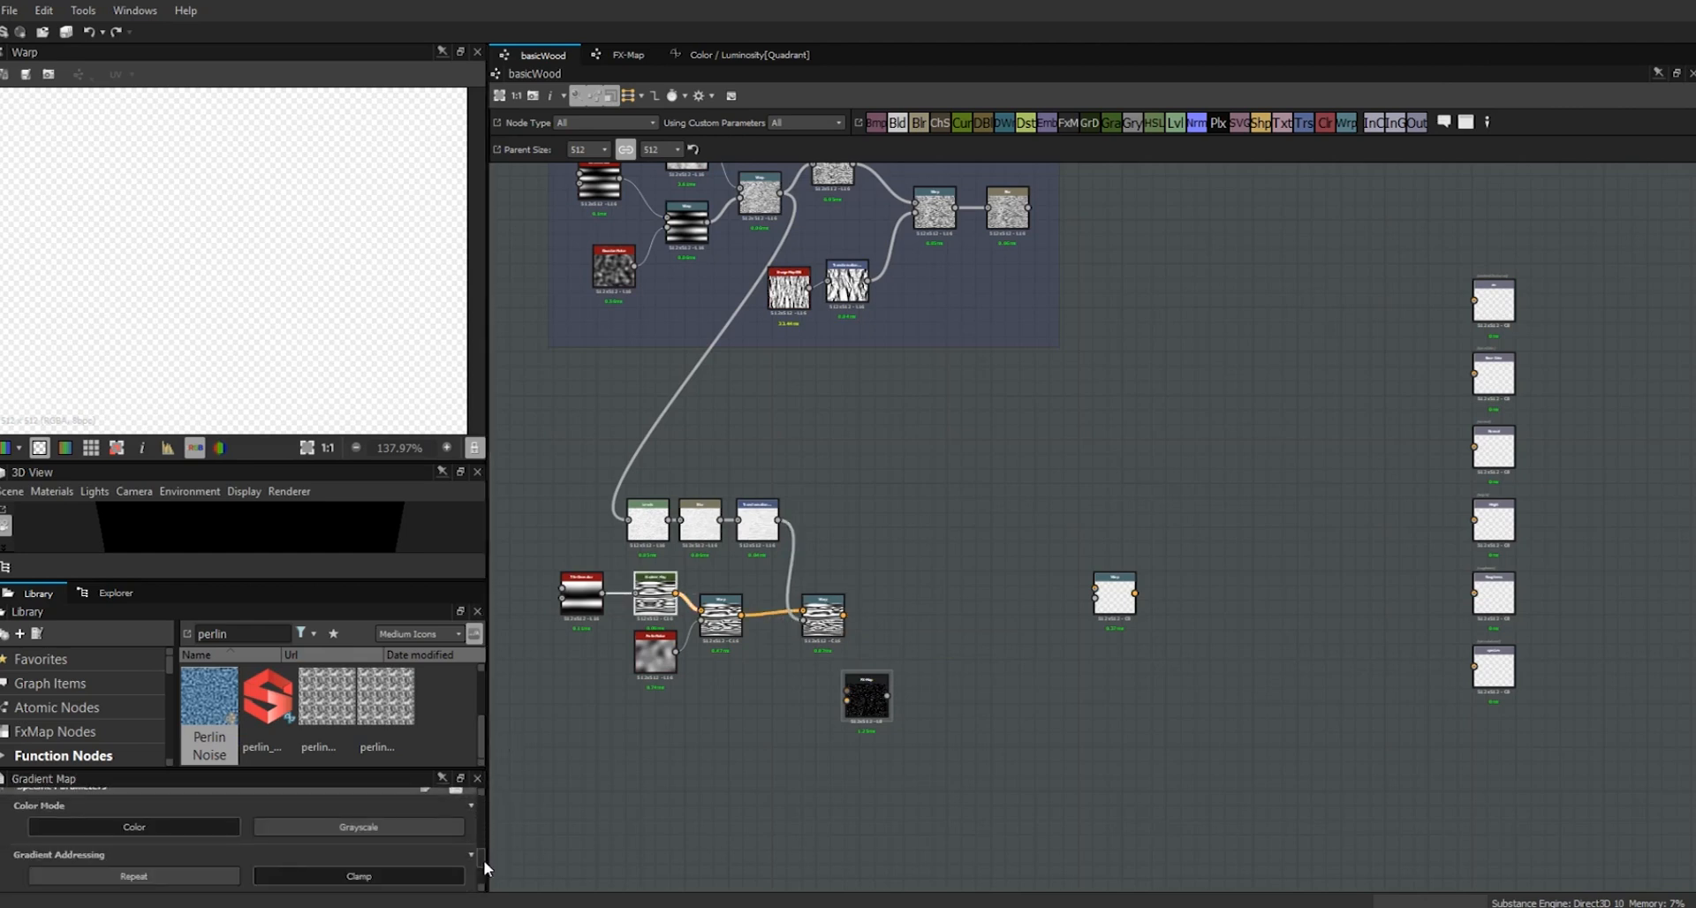
click(431, 832)
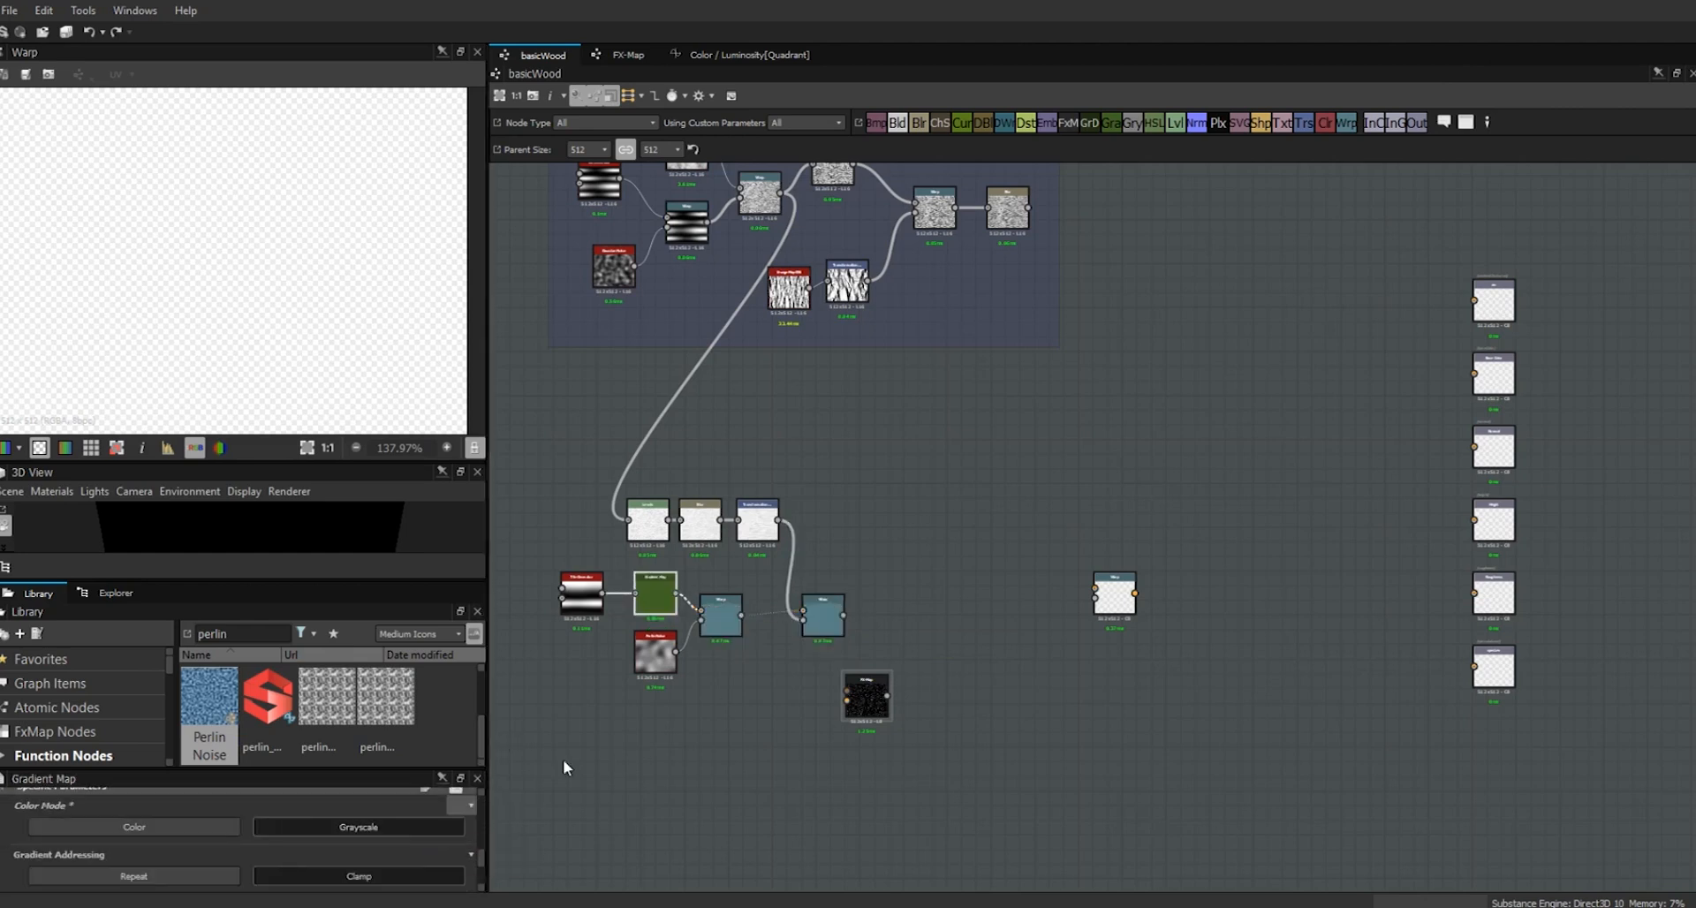
- Place the new Warp node after the lower chain's last Warp, feeding it that Warp as input and the FX-Map as gradient
drag(1115, 597, 1012, 648)
drag(844, 623, 993, 639)
drag(841, 651, 849, 643)
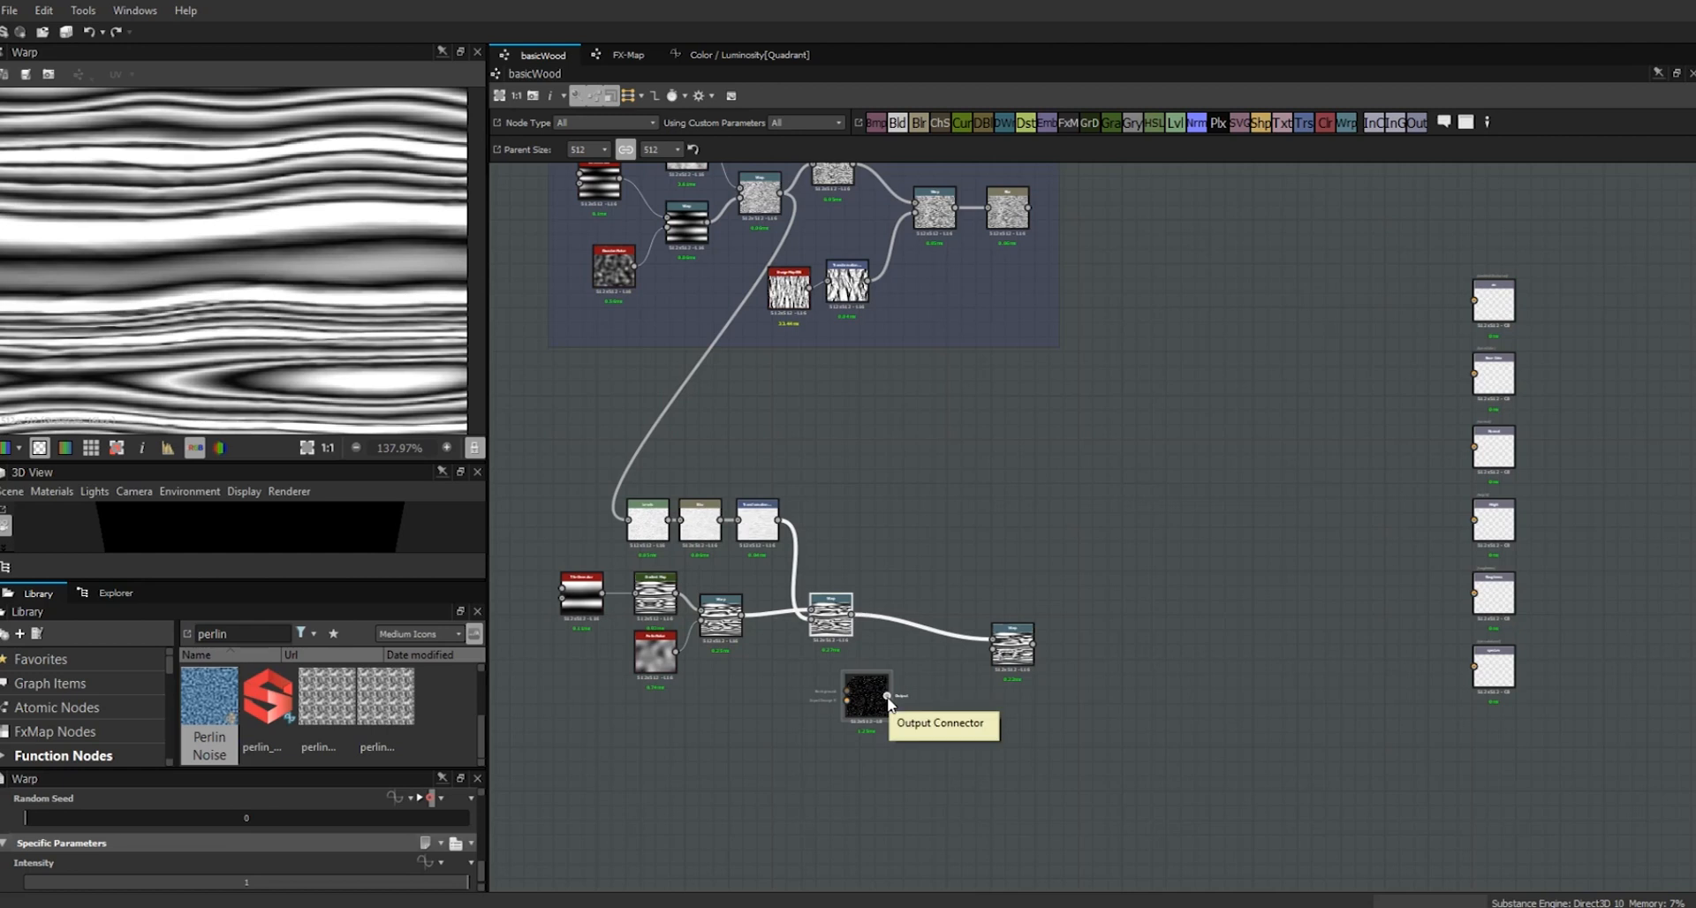
drag(888, 697, 992, 651)
- Set the new Warp's Intensity to 0.01, inspect the distorted rings in the preview and move the node slightly closer to its inputs
drag(330, 769, 332, 688)
drag(482, 830, 31, 884)
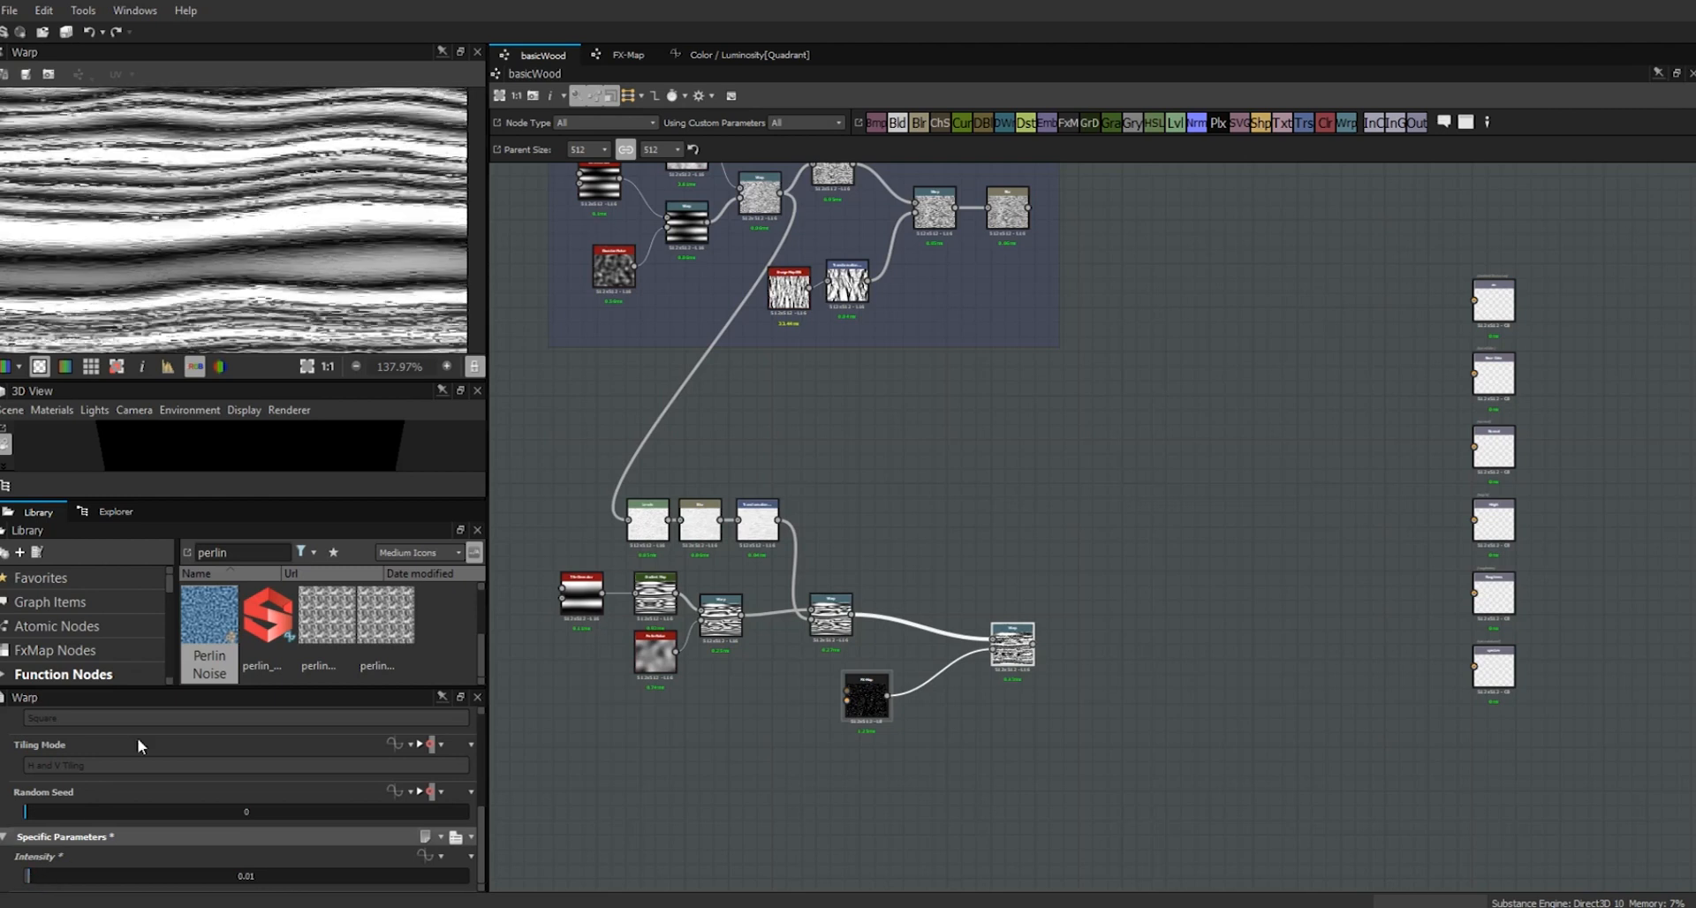
scroll(292, 212, up, 2)
scroll(284, 204, down, 3)
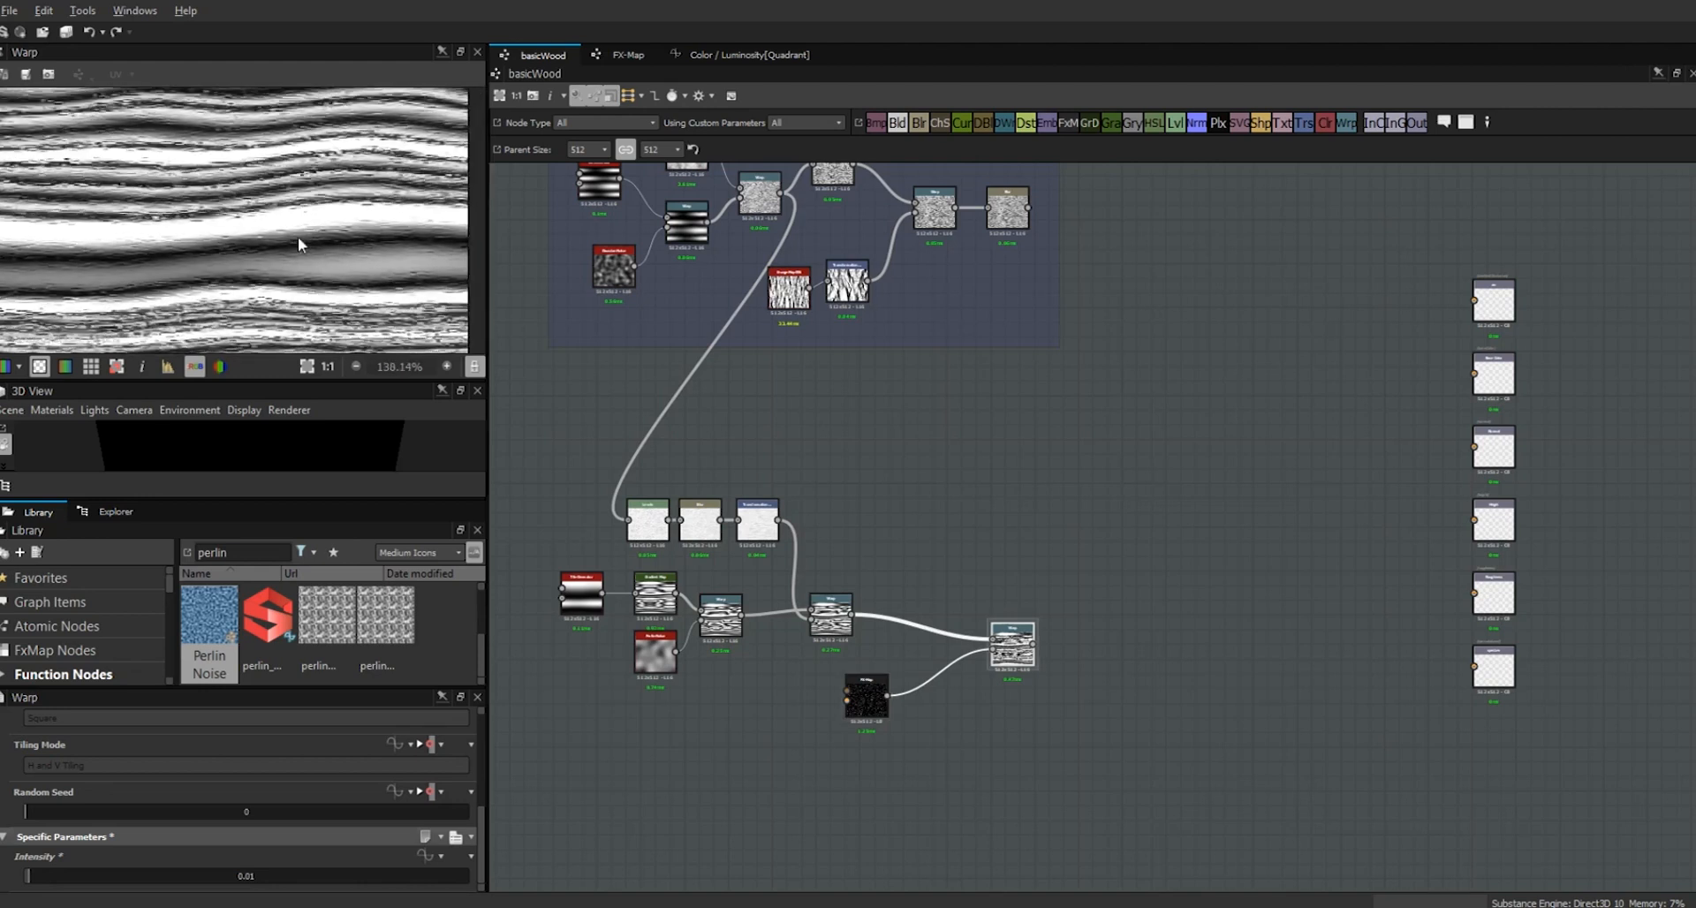
scroll(287, 201, up, 3)
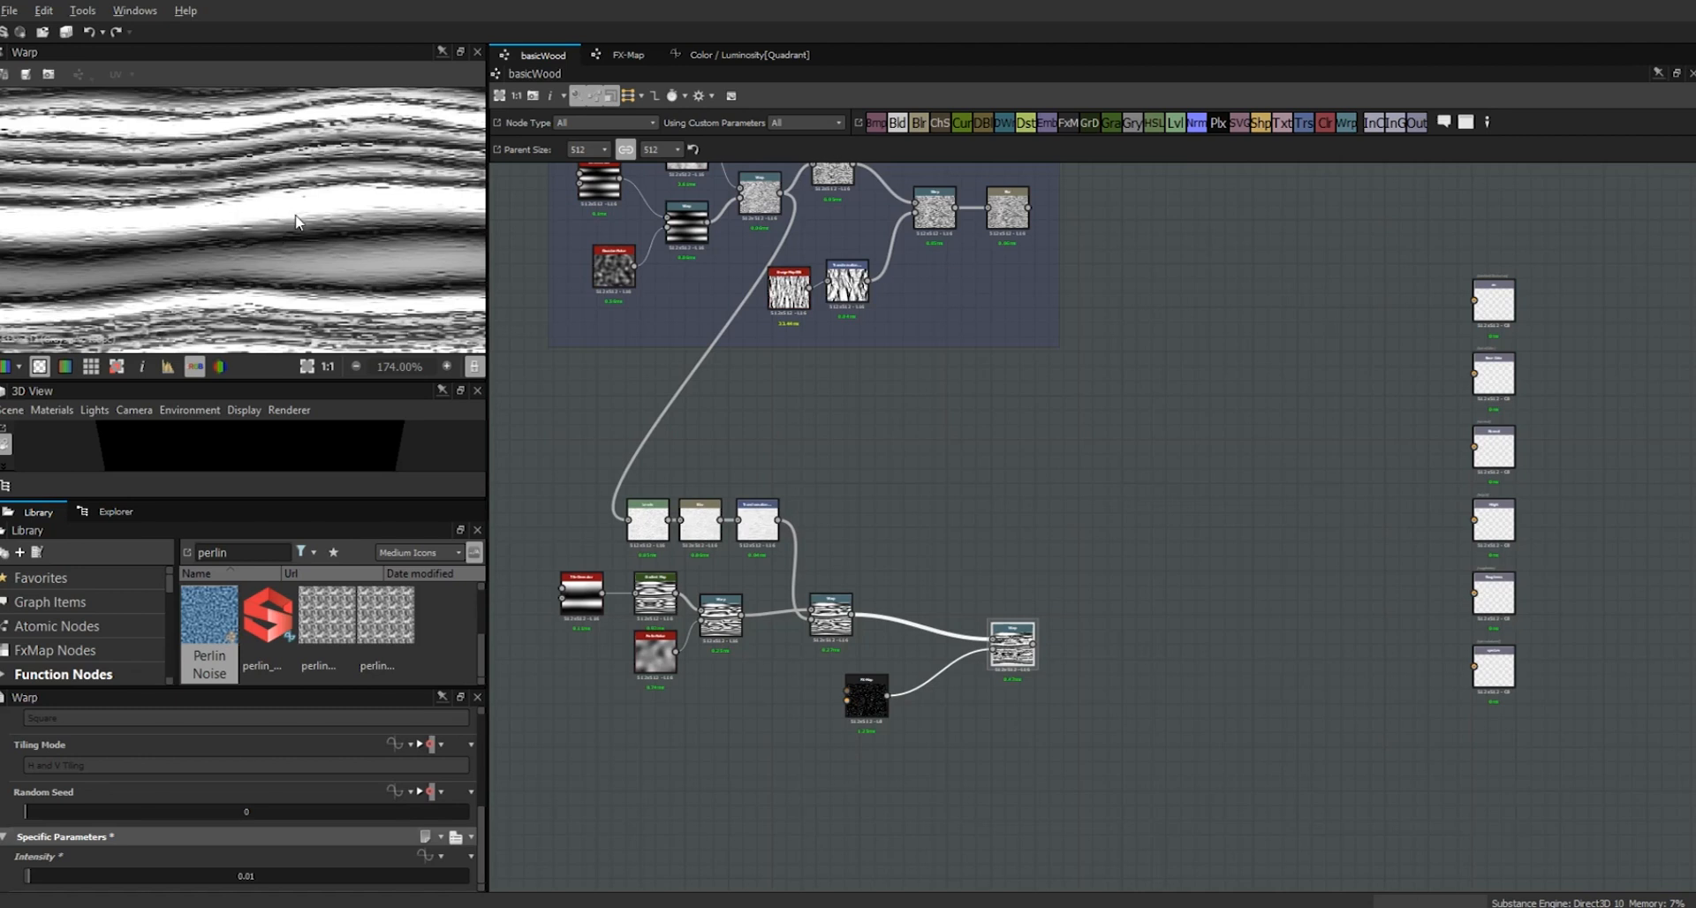
scroll(287, 220, down, 6)
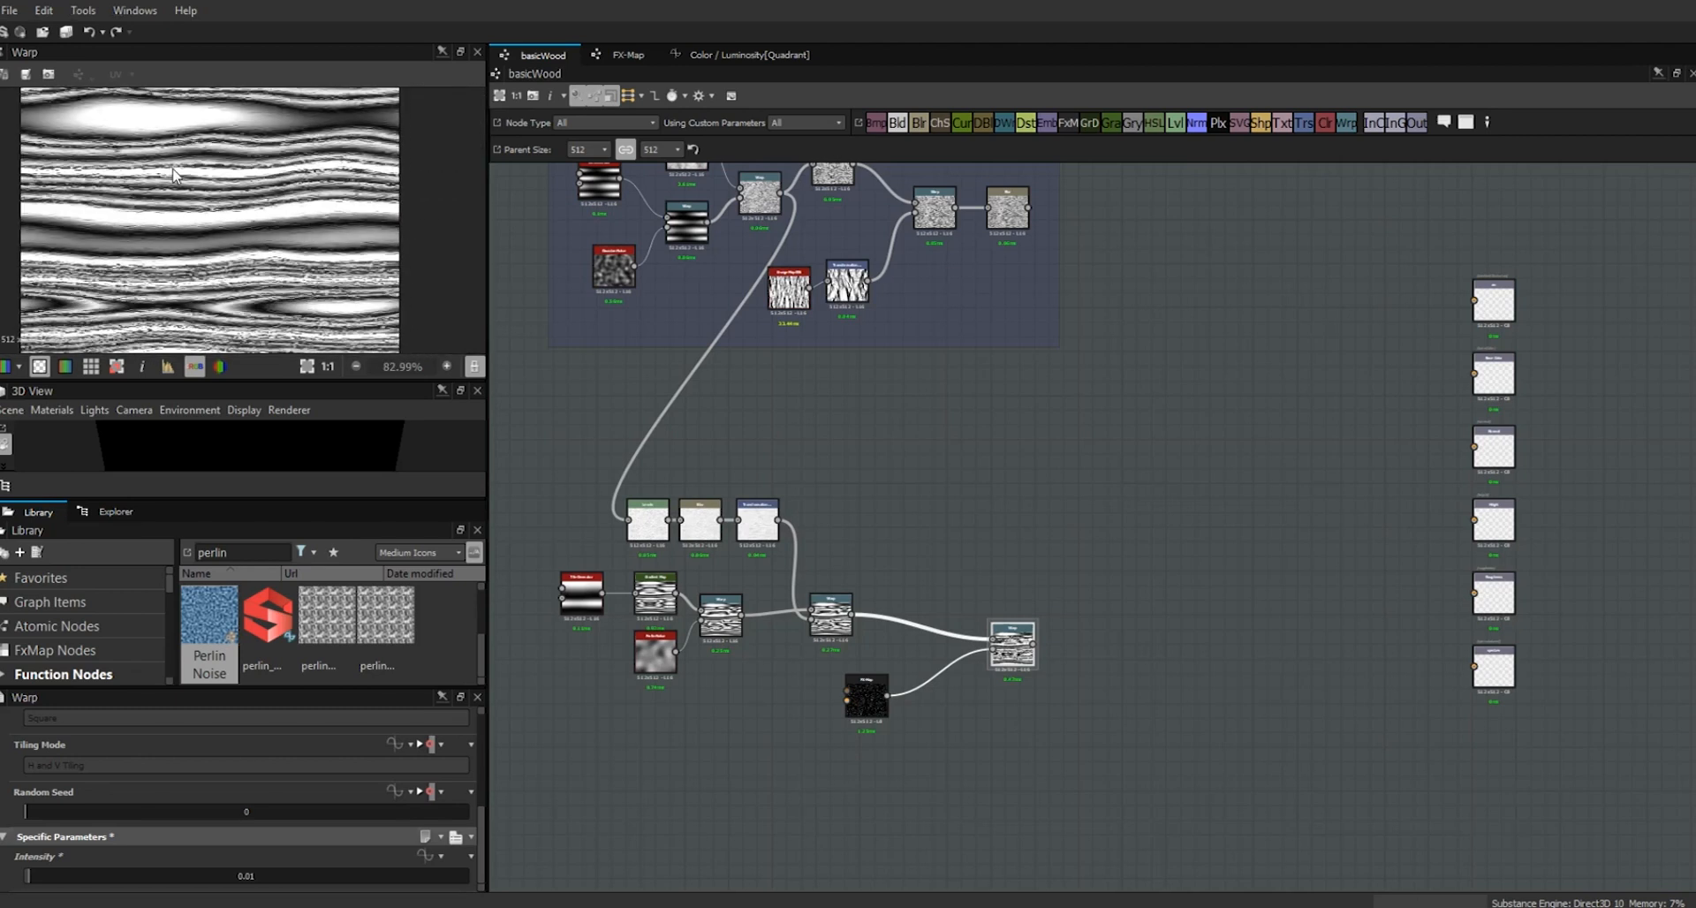
scroll(240, 193, up, 5)
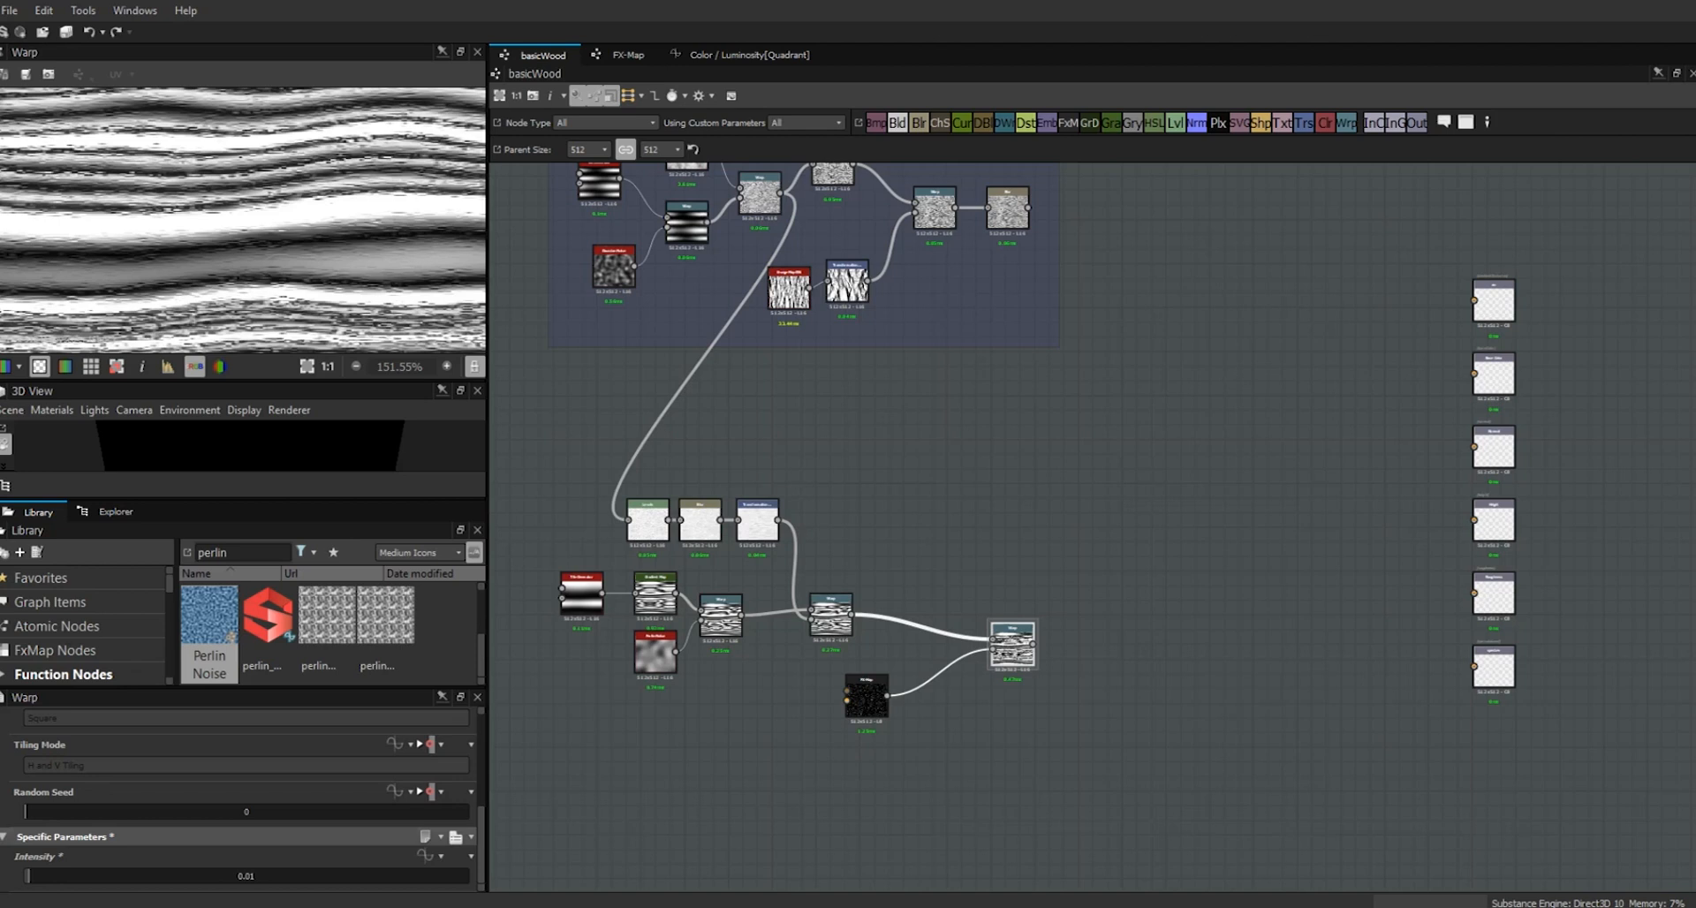
drag(1008, 638, 979, 632)
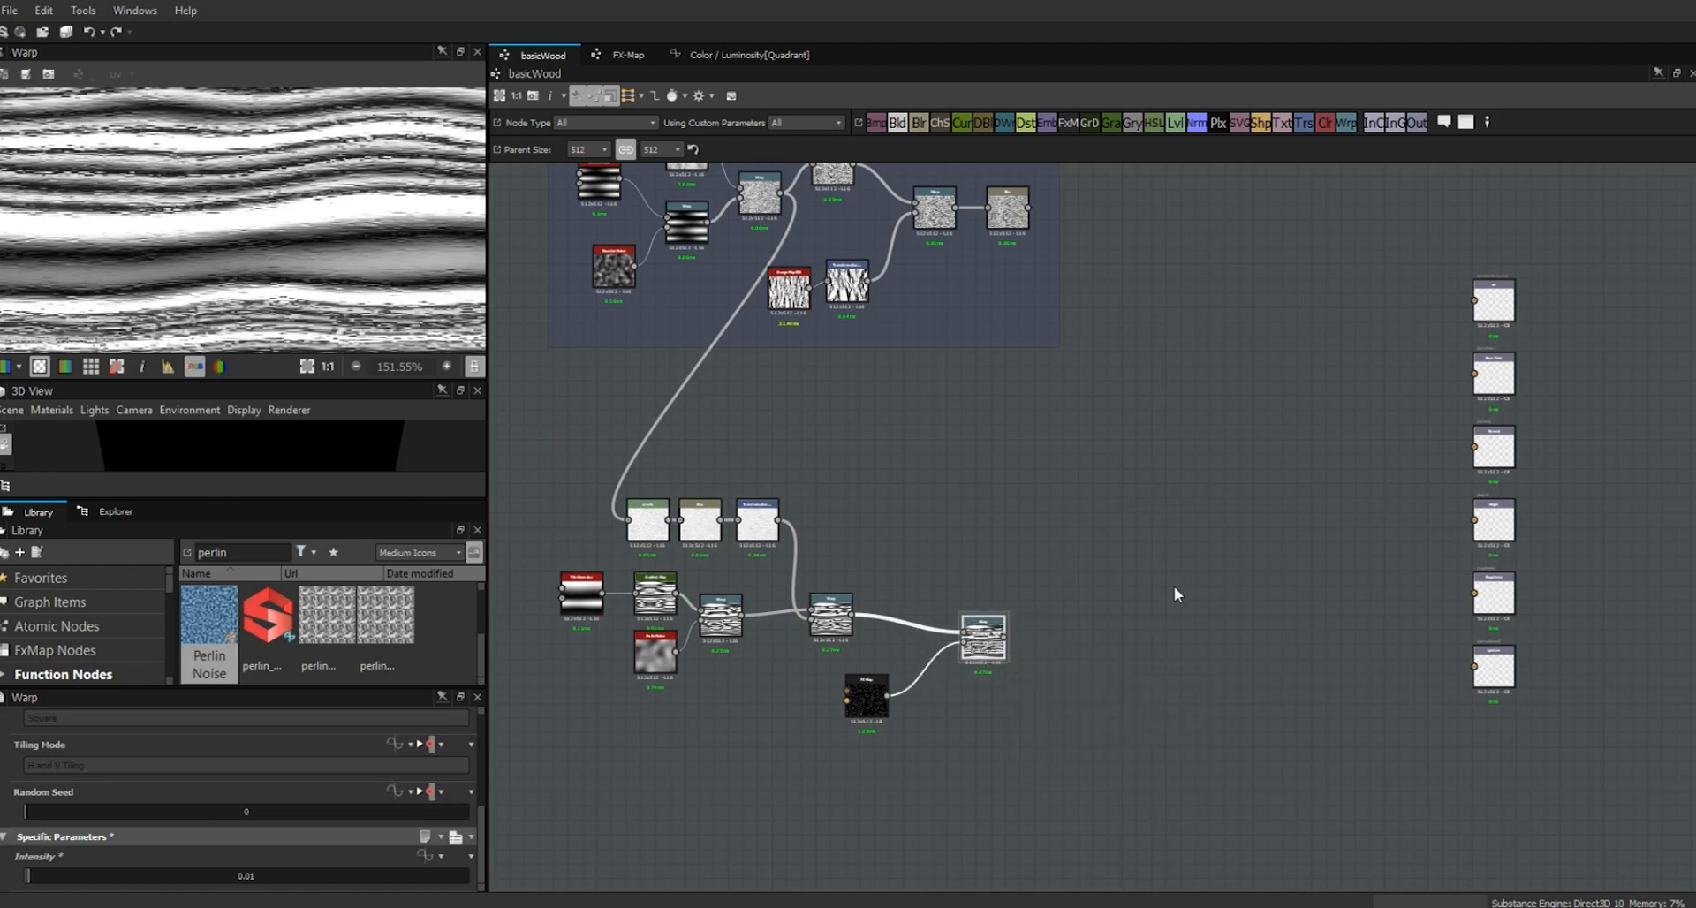
- Add a Levels node fed by the FX-Map and lower its white input point strongly to brighten the grain flecks
drag(1175, 123, 1129, 550)
drag(888, 696, 1020, 518)
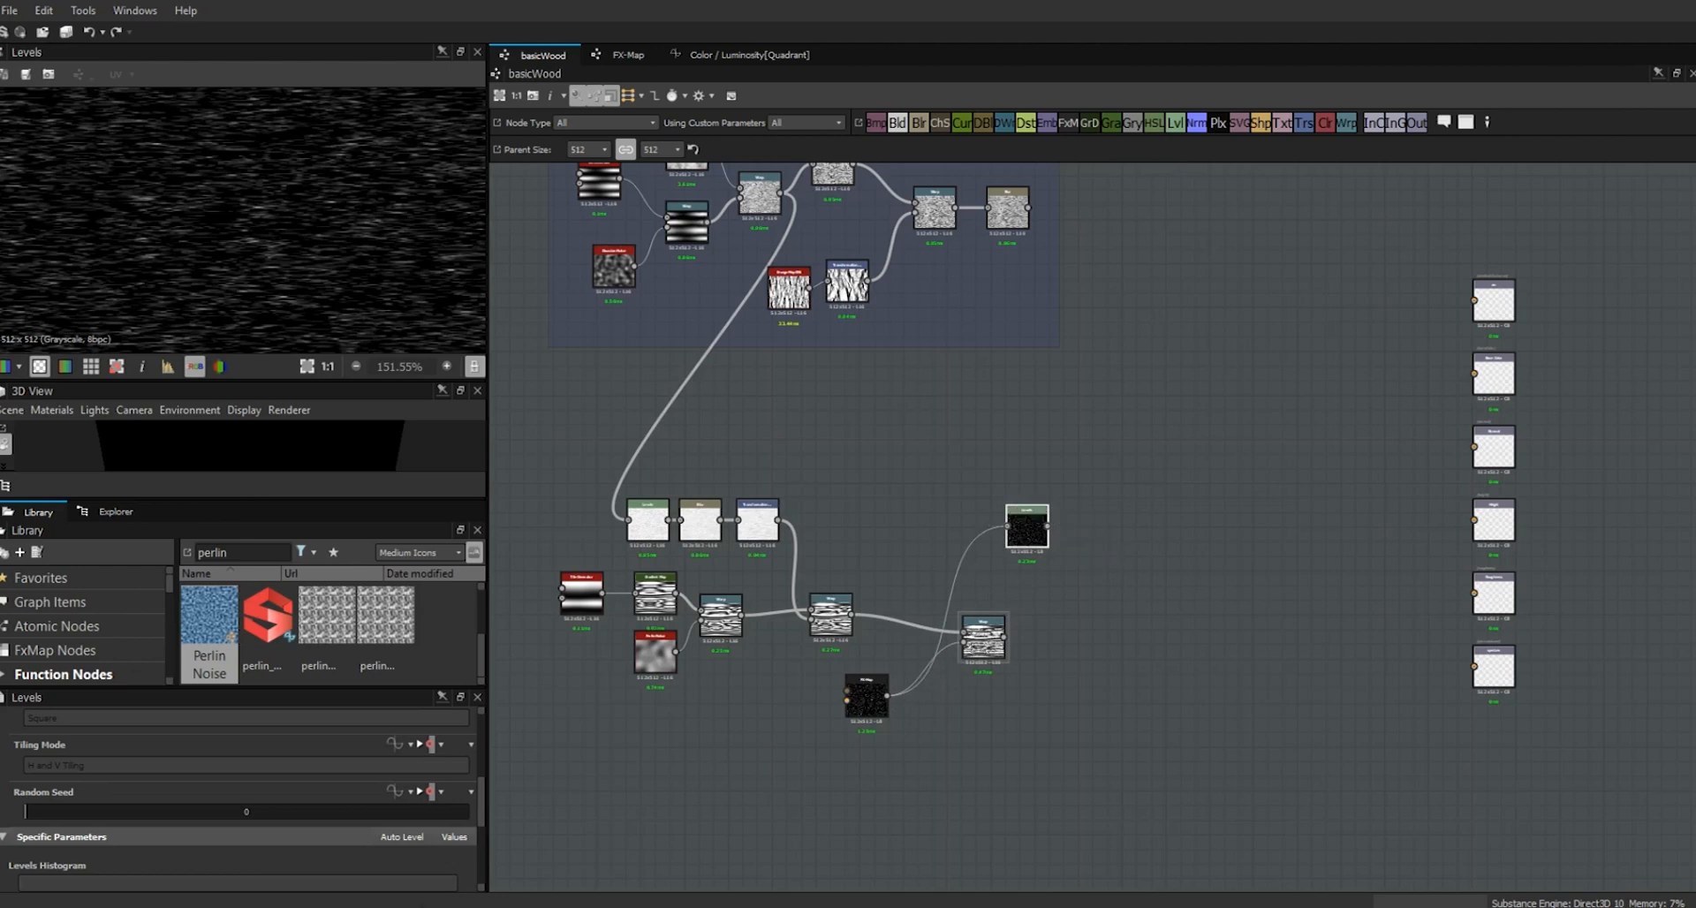
scroll(481, 803, down, 5)
drag(449, 735, 84, 740)
- Blend the Levels output over the last Warp in Max (Lighten) mode and tidy the Levels and Blend positions
click(896, 121)
drag(1028, 528, 1005, 637)
click(1116, 614)
click(412, 754)
click(272, 855)
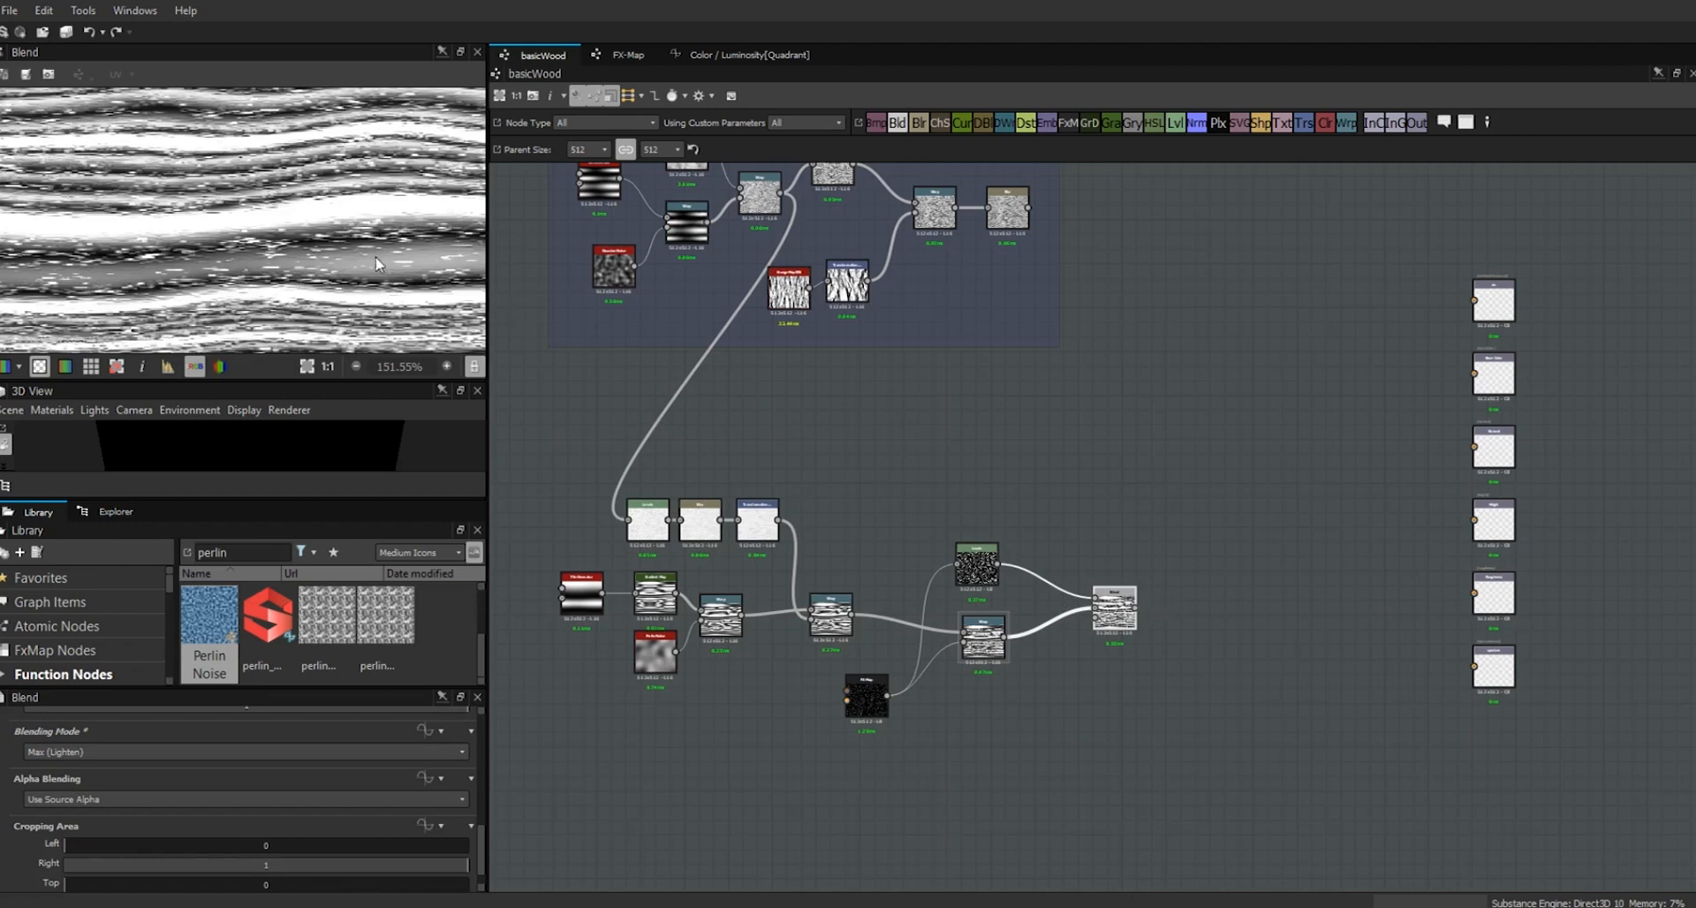
drag(981, 570, 988, 570)
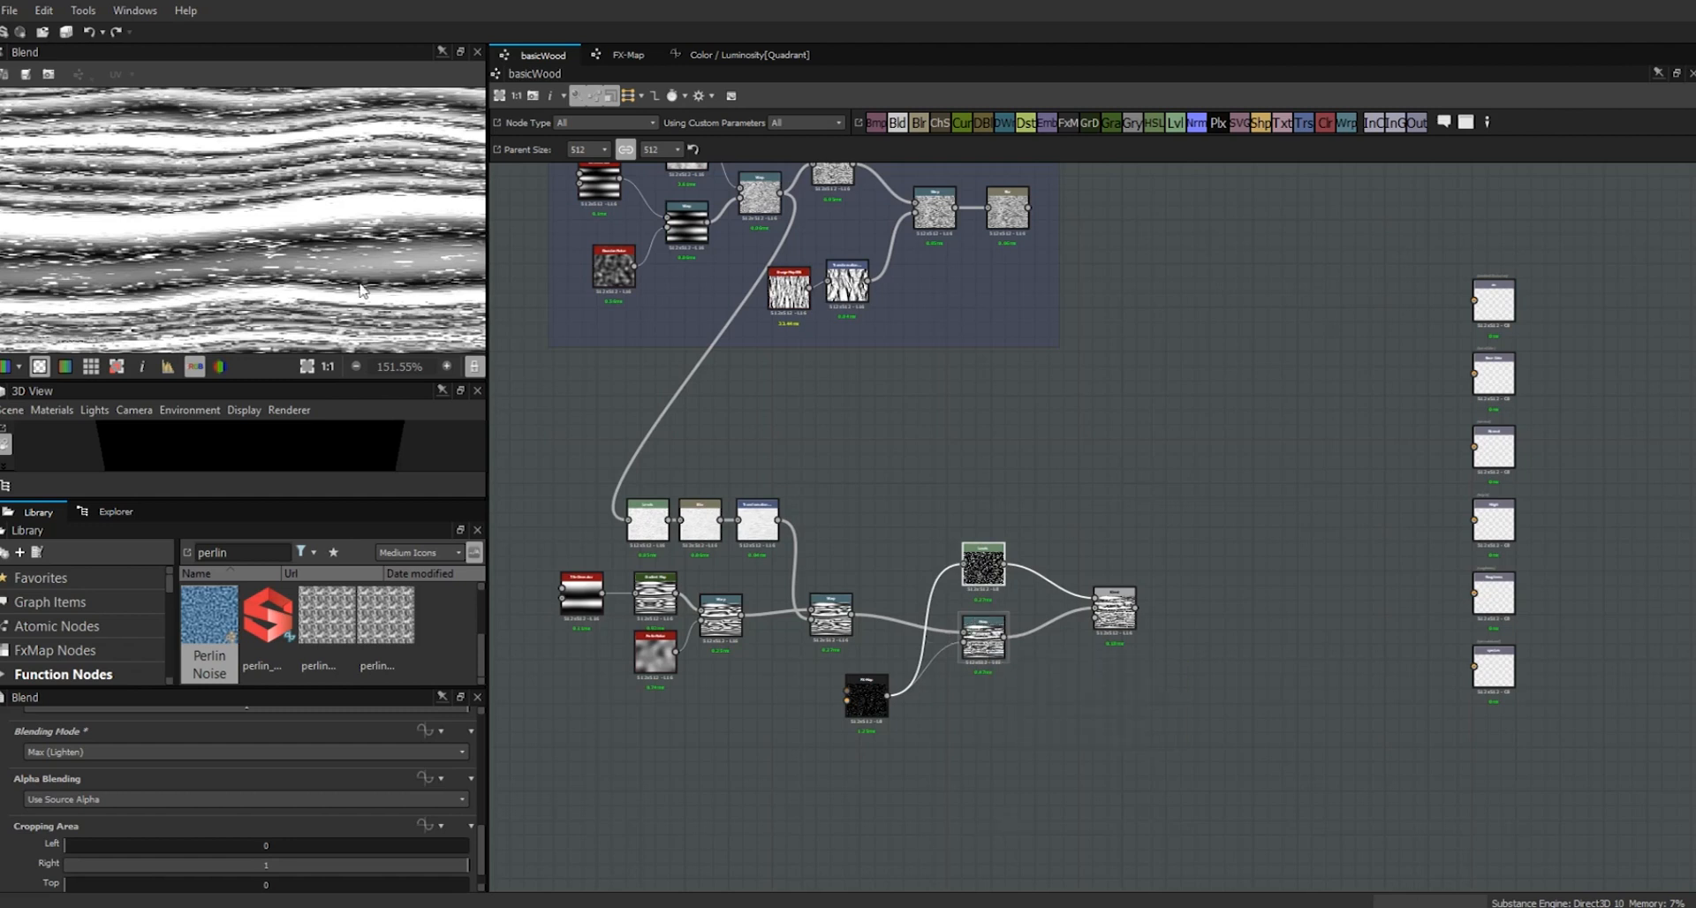
drag(1130, 619, 1103, 618)
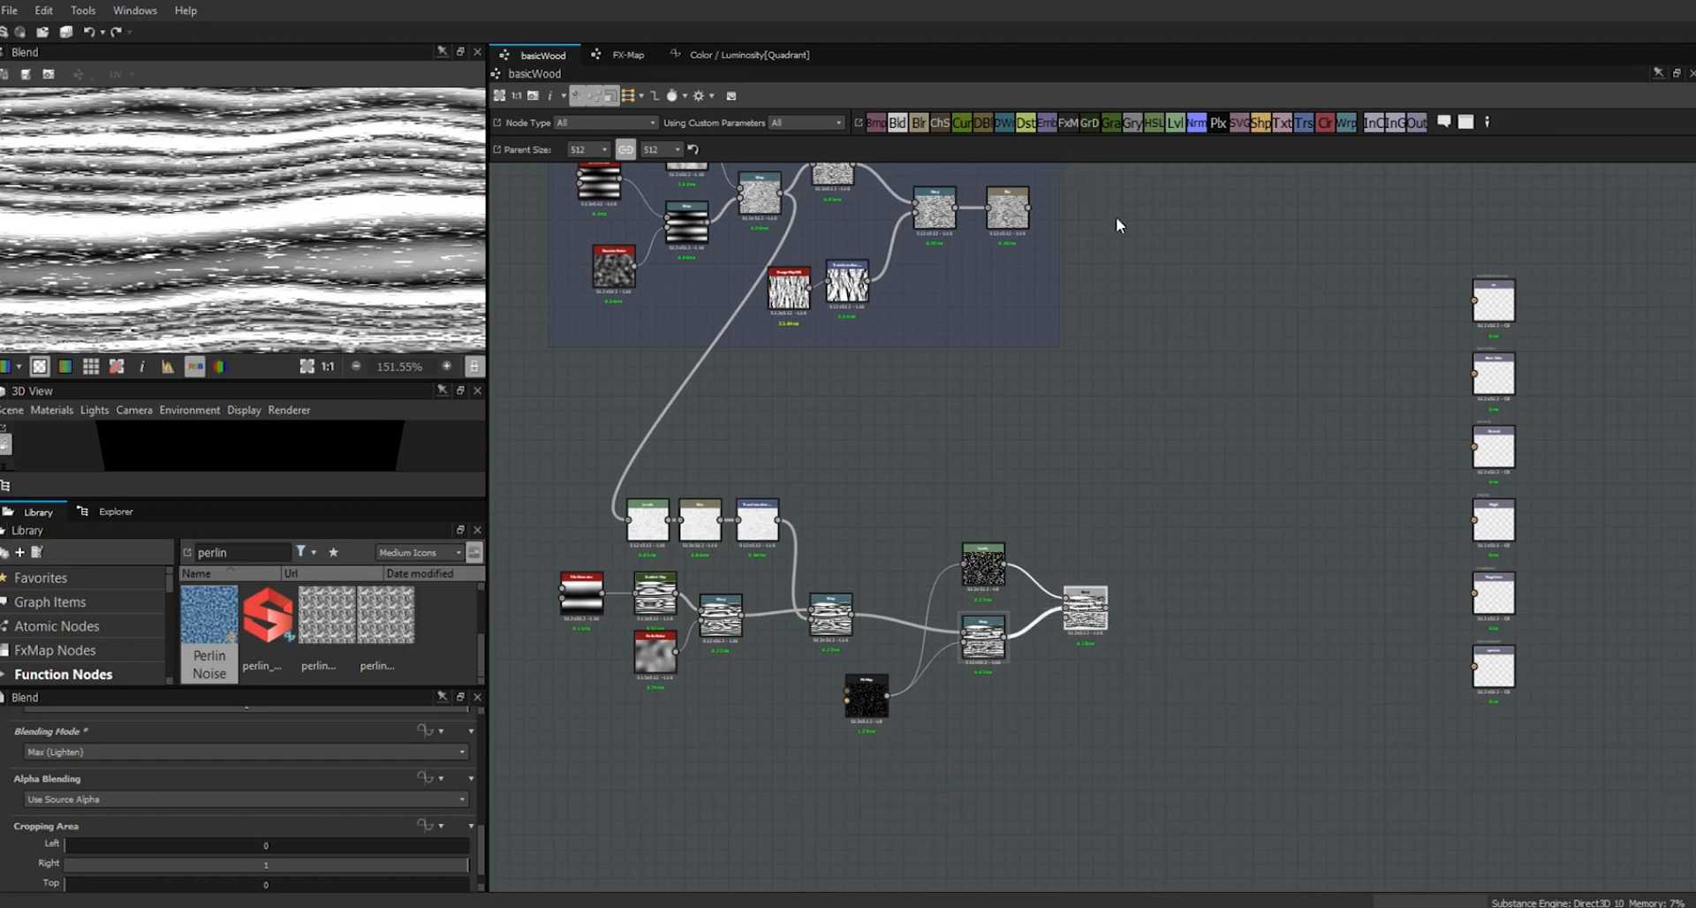
- Add a second Blend node in Copy mode, combining the undistorted rings Warp as foreground with the first Blend as background
drag(900, 124, 1261, 541)
drag(1107, 607, 1199, 587)
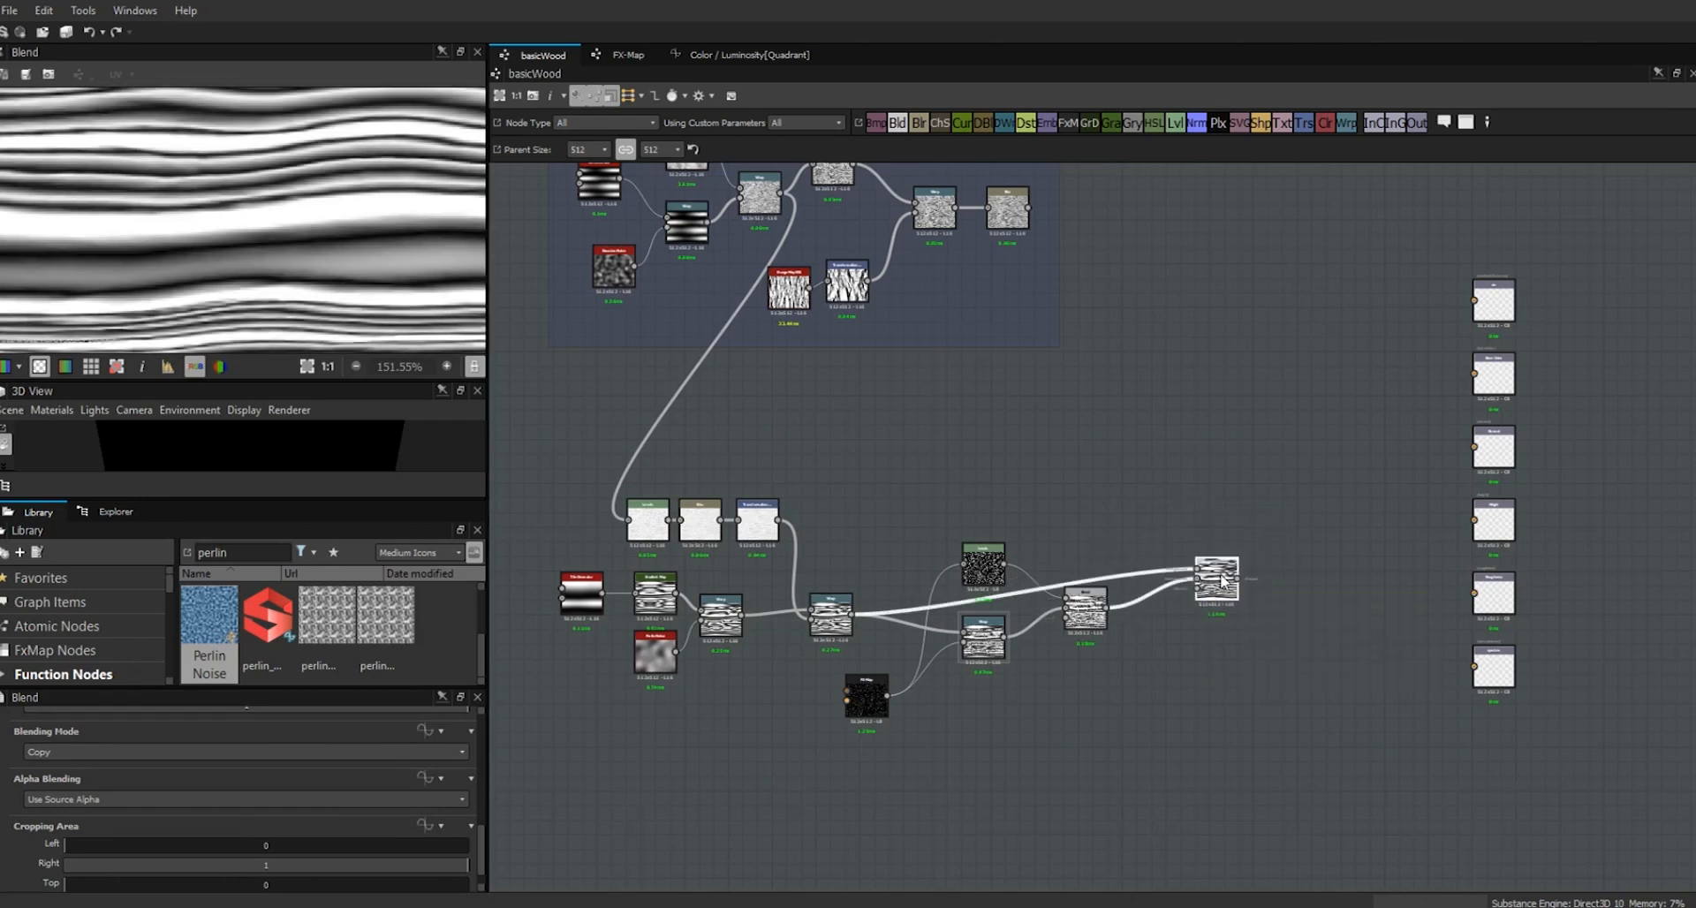
click(416, 752)
click(386, 812)
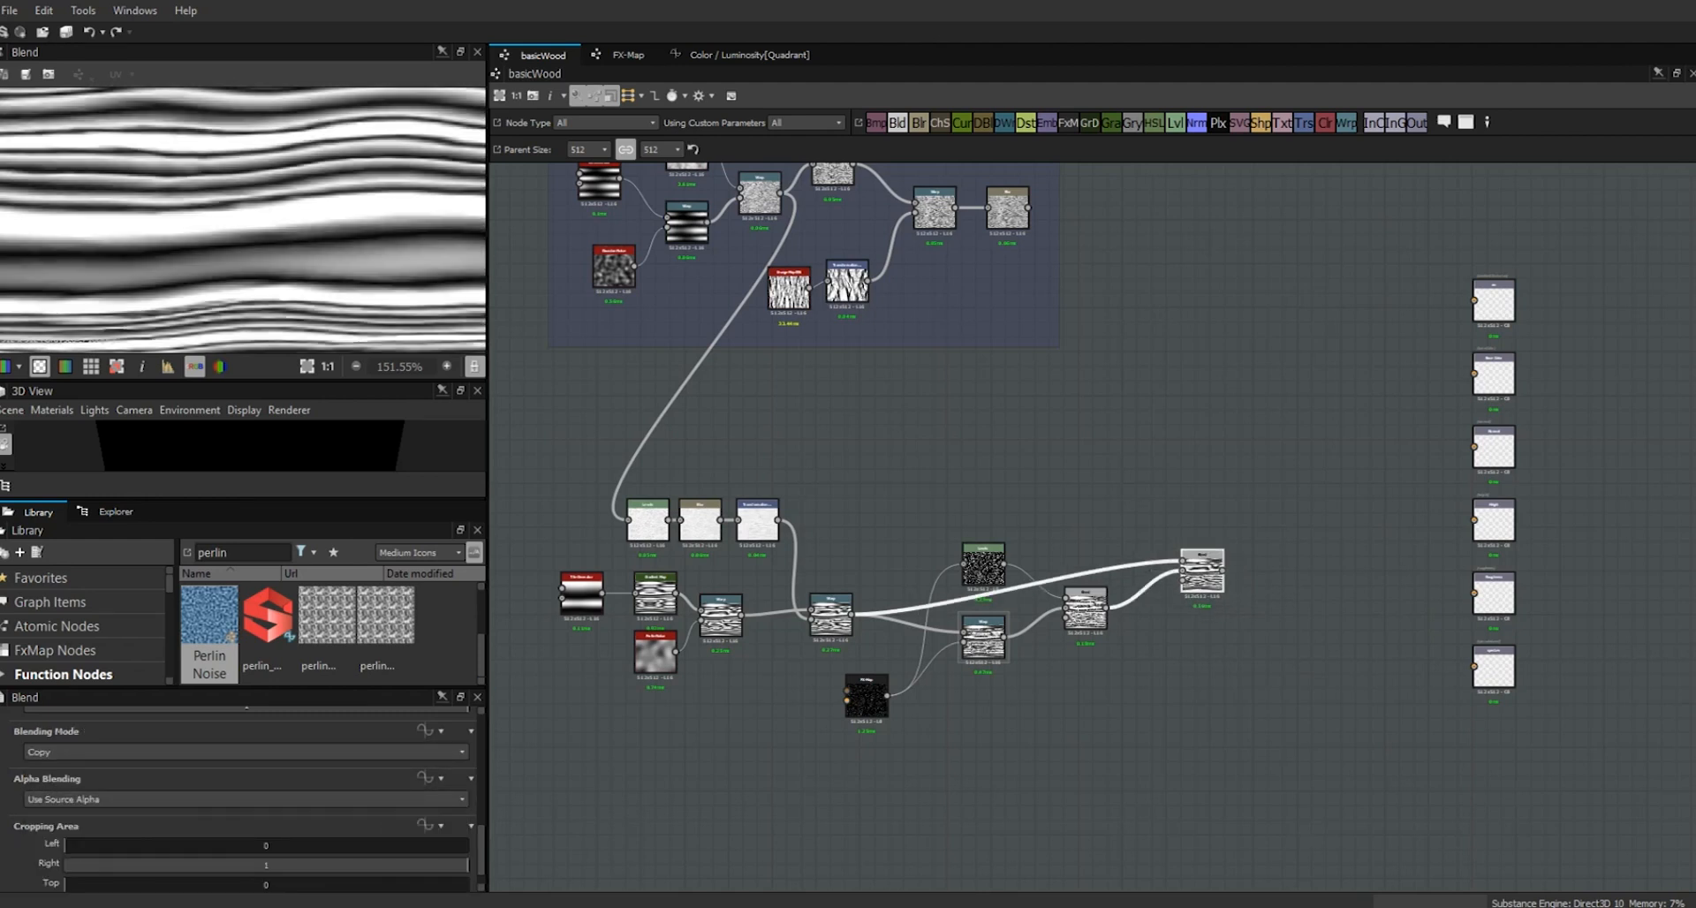
drag(1214, 564, 1194, 576)
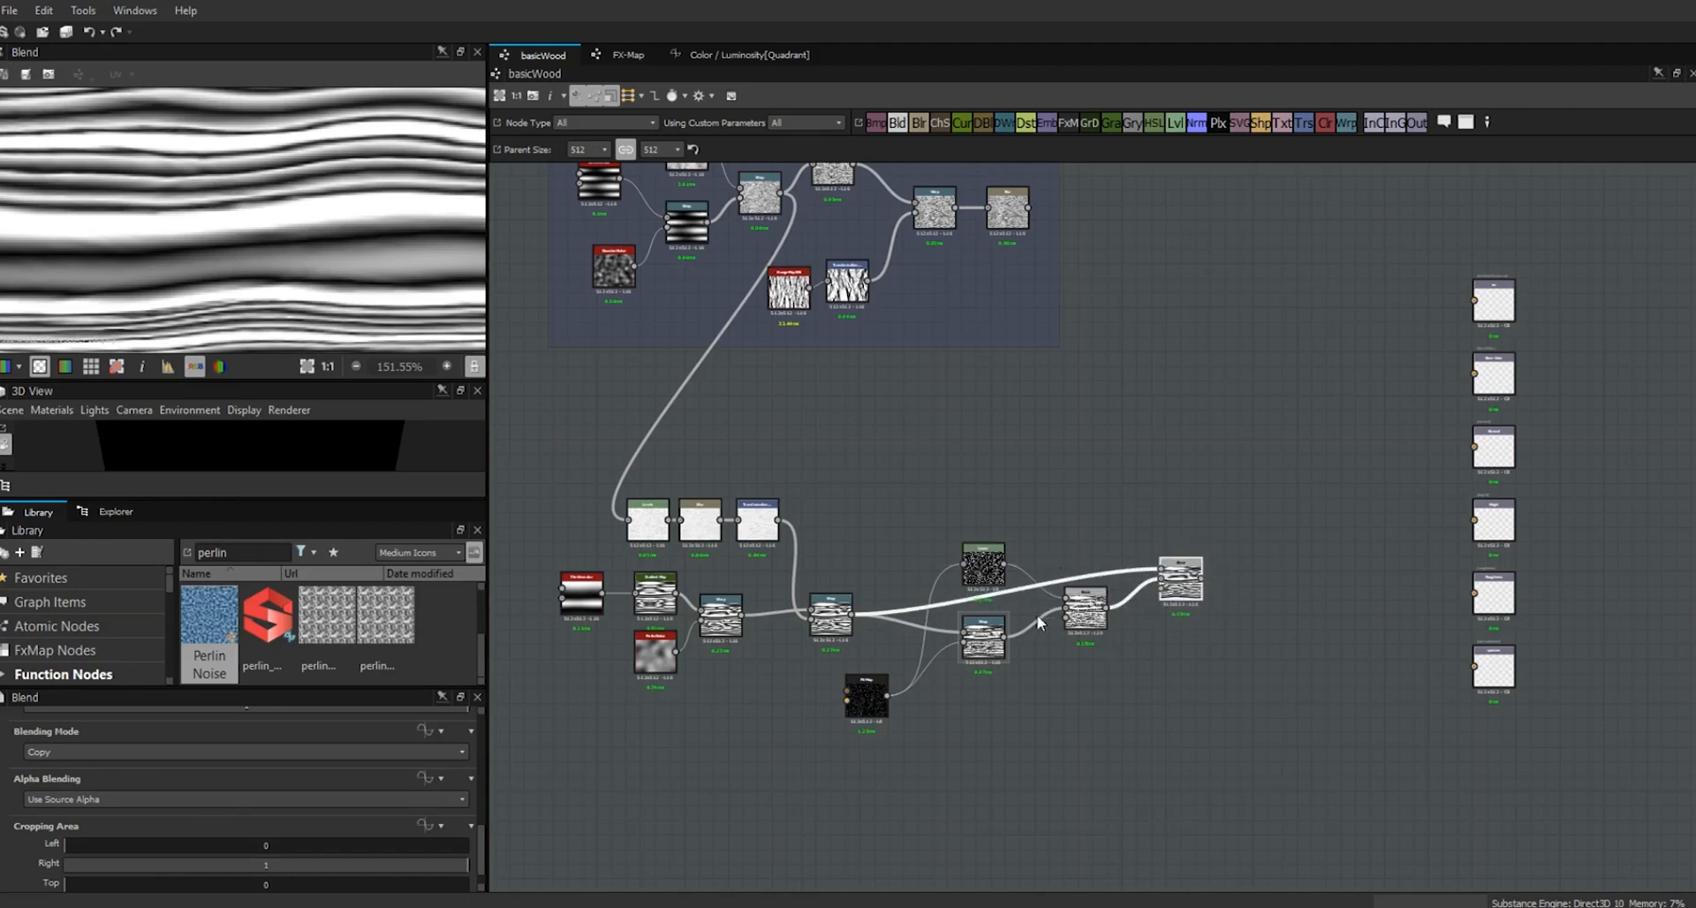
- Rearrange the rings Warp, FX-Map, Levels, grain Warp and first Blend nodes into a compact, readable layout
drag(839, 625, 847, 520)
drag(1095, 613, 1095, 643)
drag(970, 654, 991, 661)
drag(992, 563, 1022, 591)
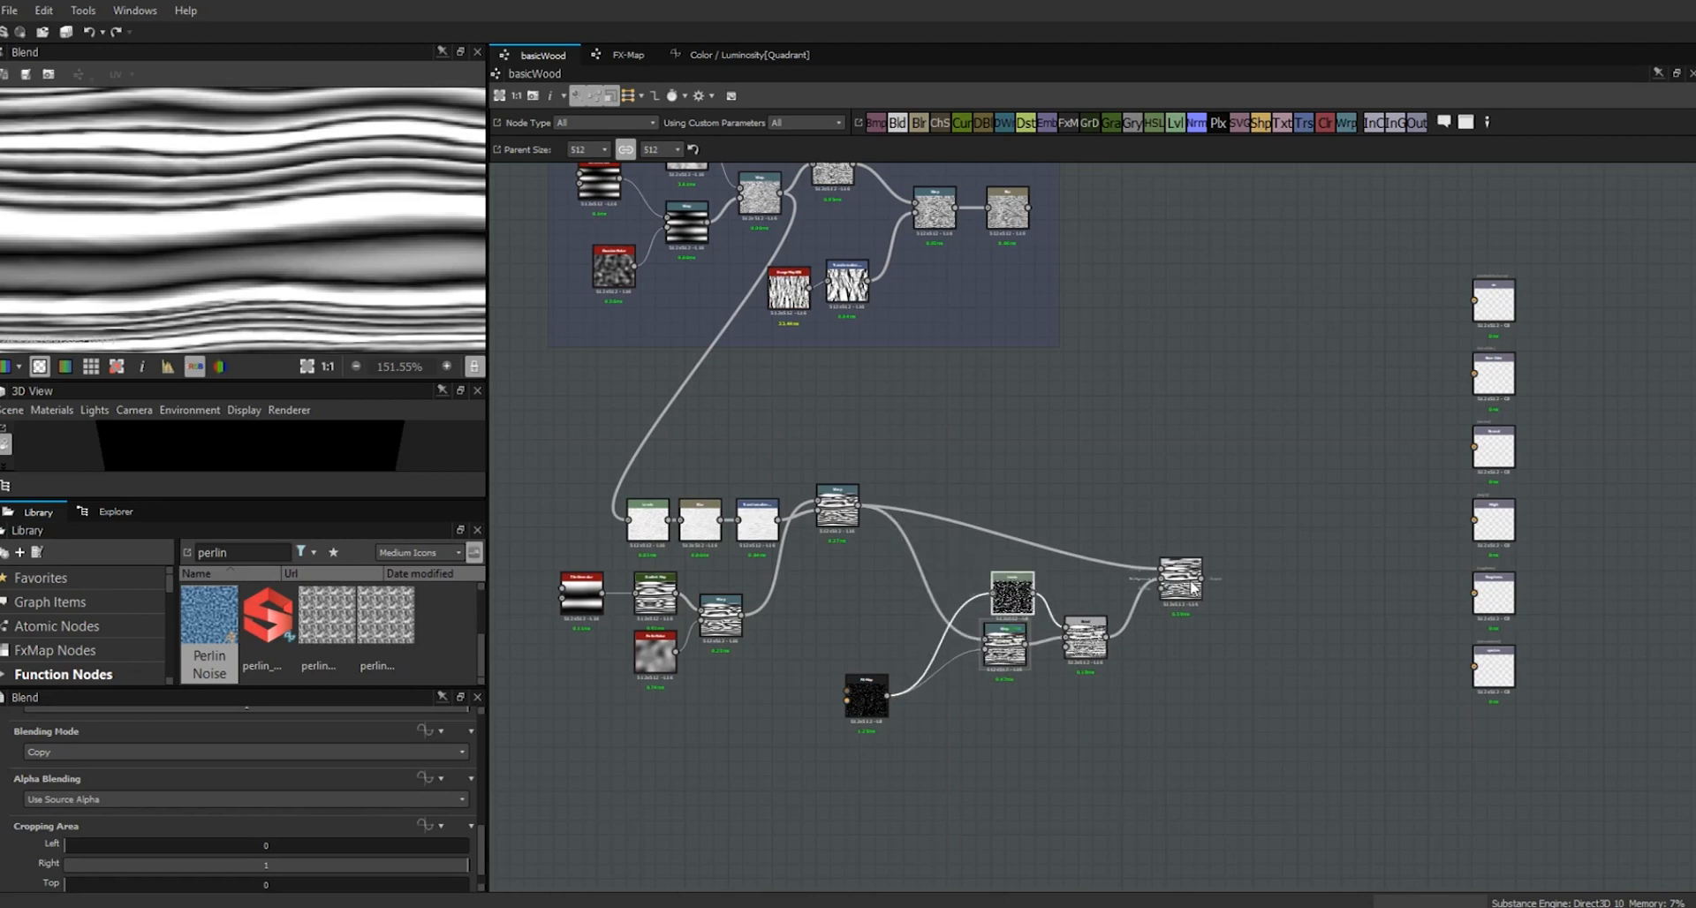
drag(836, 514, 837, 528)
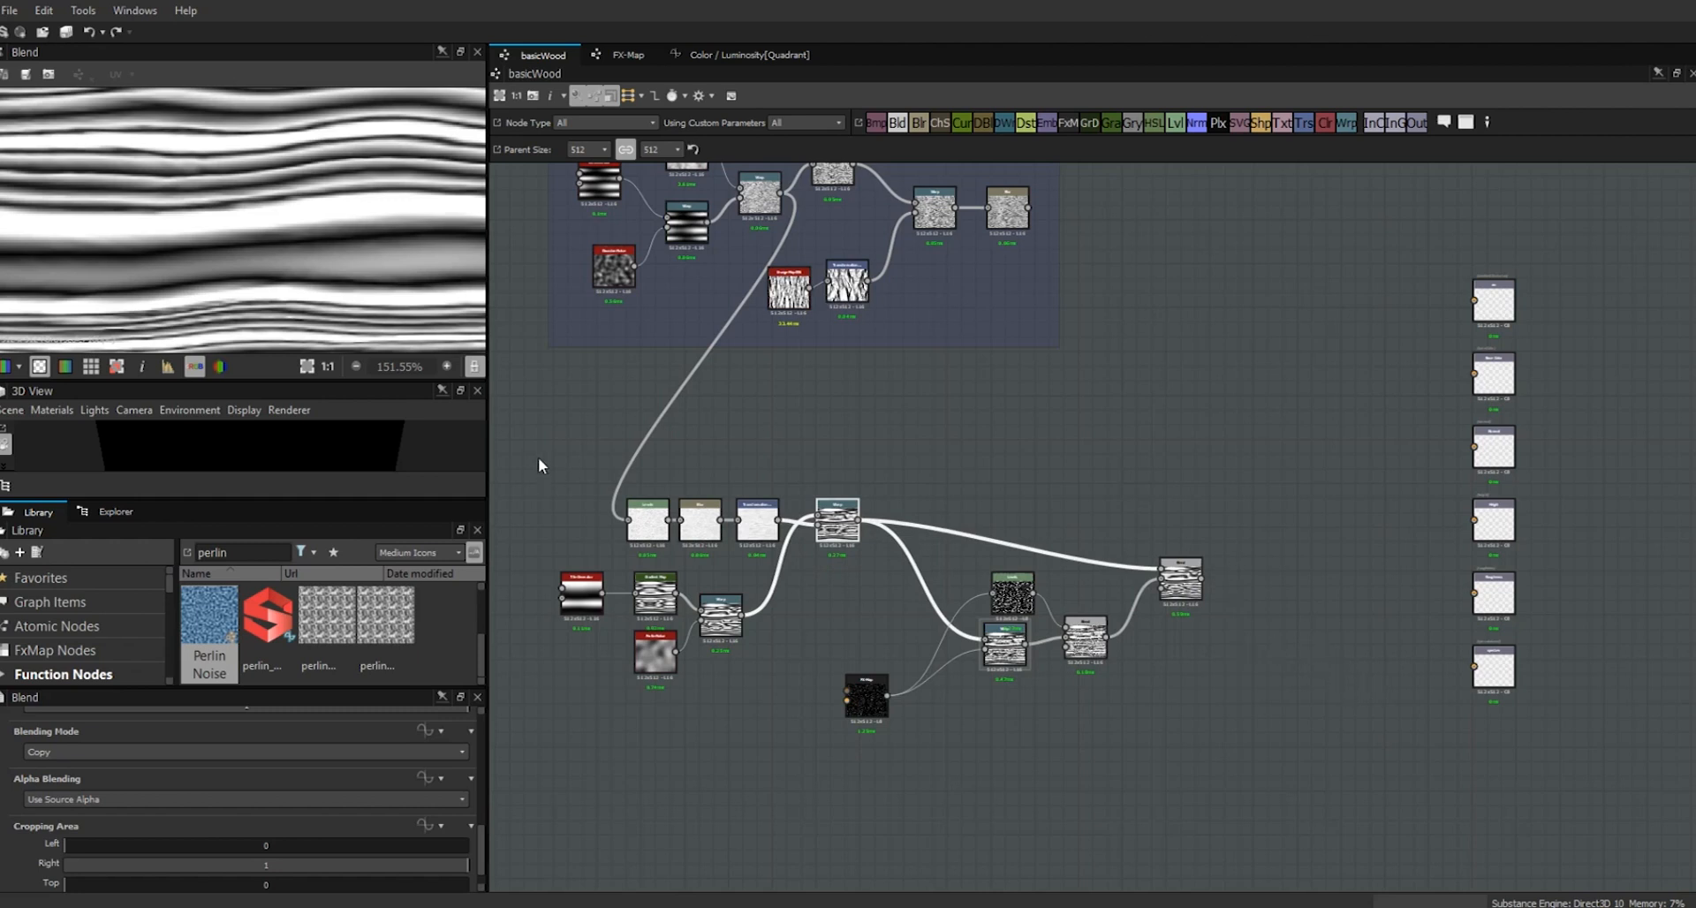
drag(1014, 588, 1001, 573)
drag(866, 693, 910, 613)
- Enclose all nodes of the lower chain in a frame titled "rings mask"
drag(1265, 459, 515, 749)
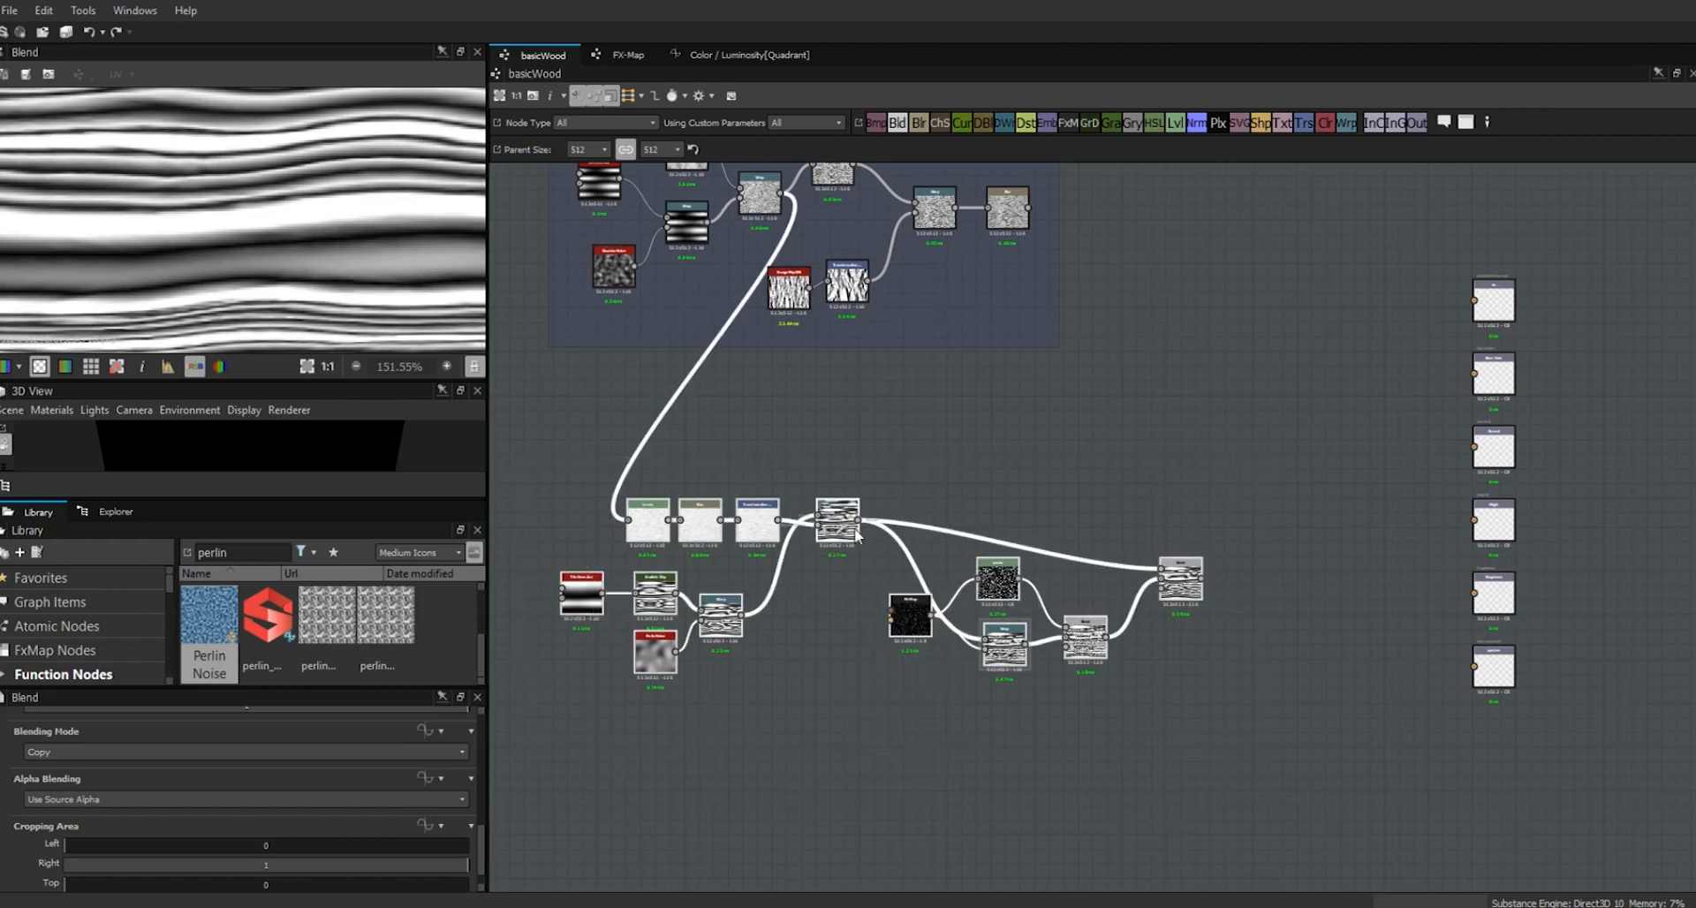
right_click(843, 522)
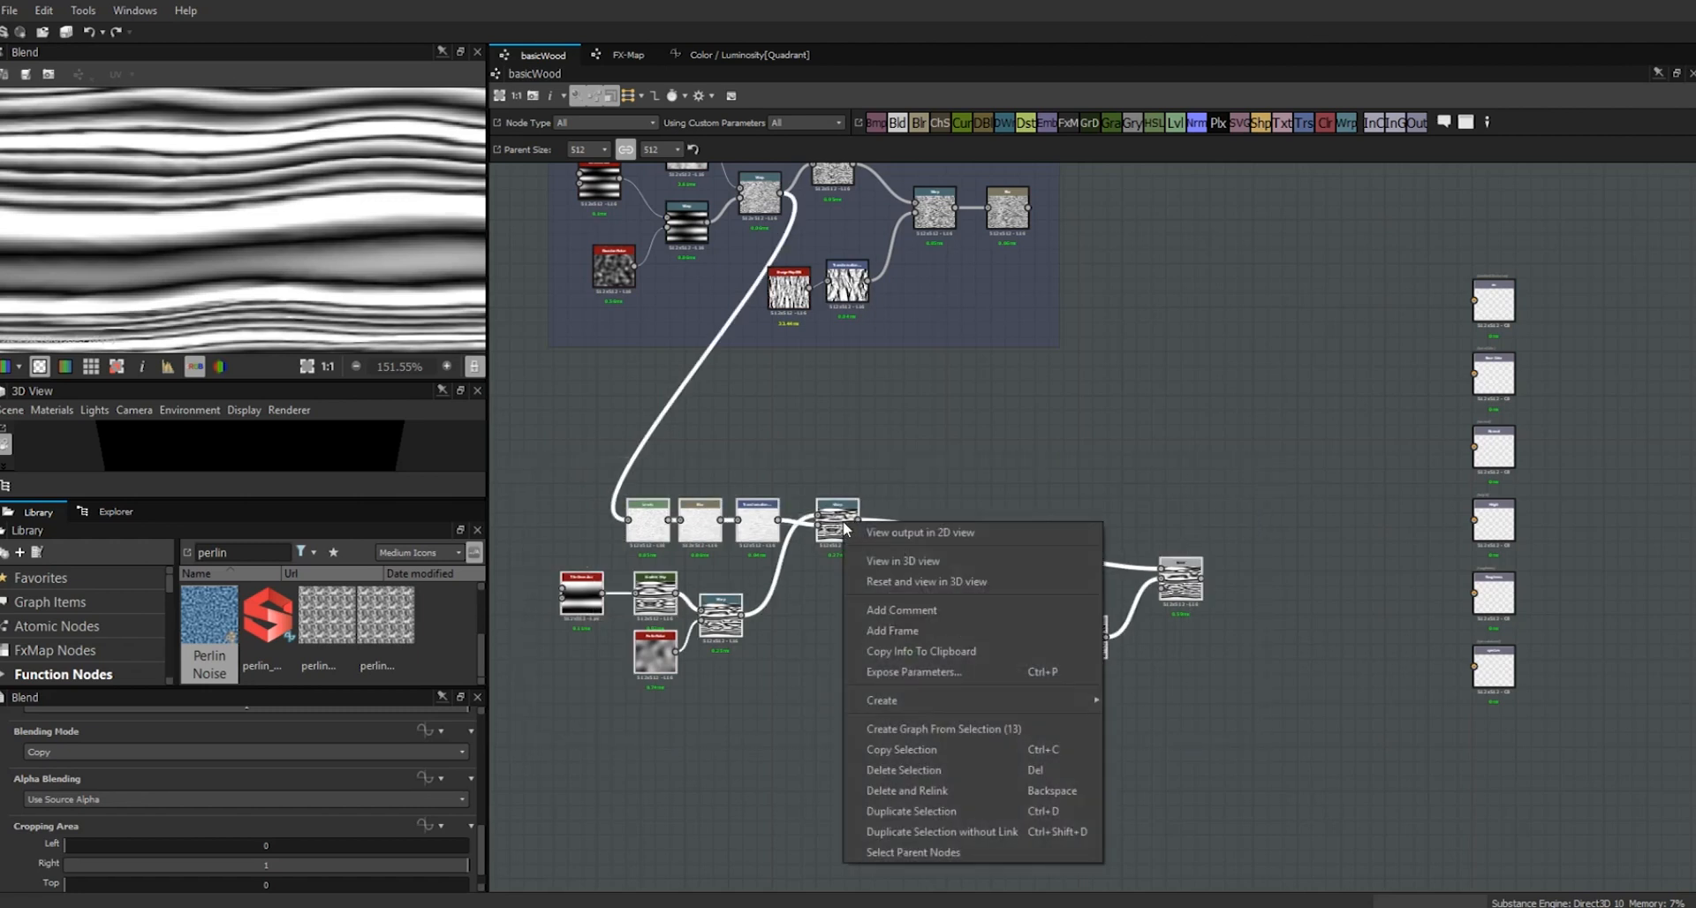
click(910, 632)
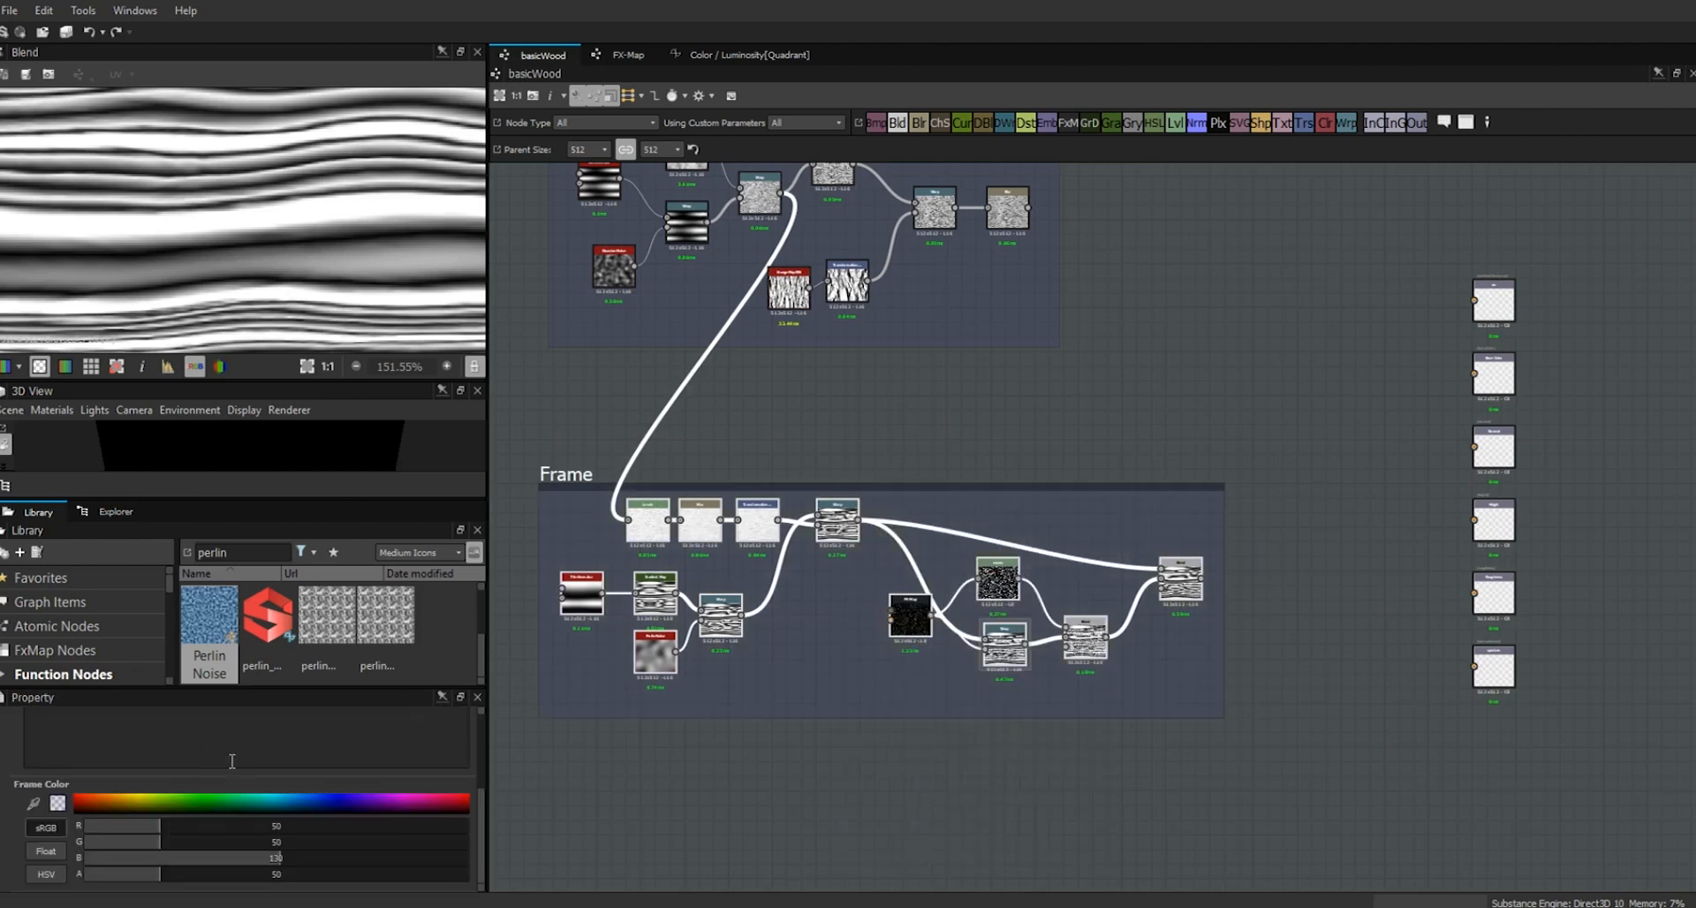
drag(481, 829, 491, 775)
text(rings mask)
key(Return)
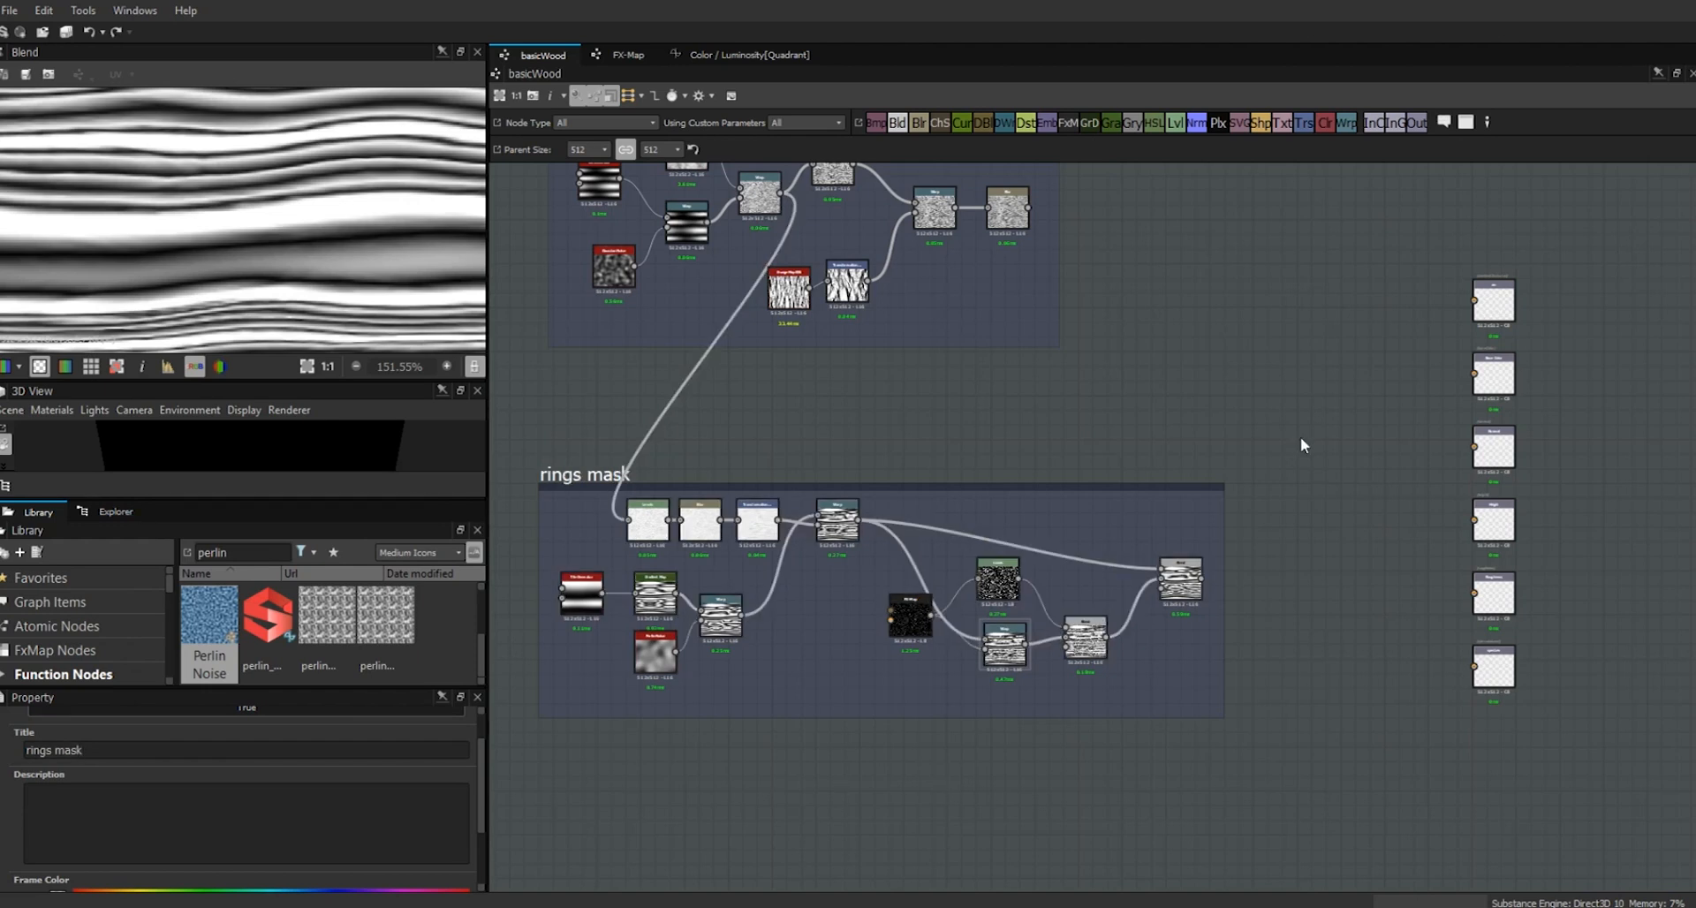
- Move the color grain mask and rings mask frames away from the output nodes, roughly aligning their edges
scroll(1268, 351, down, 1)
middle_drag(1269, 352, 1280, 544)
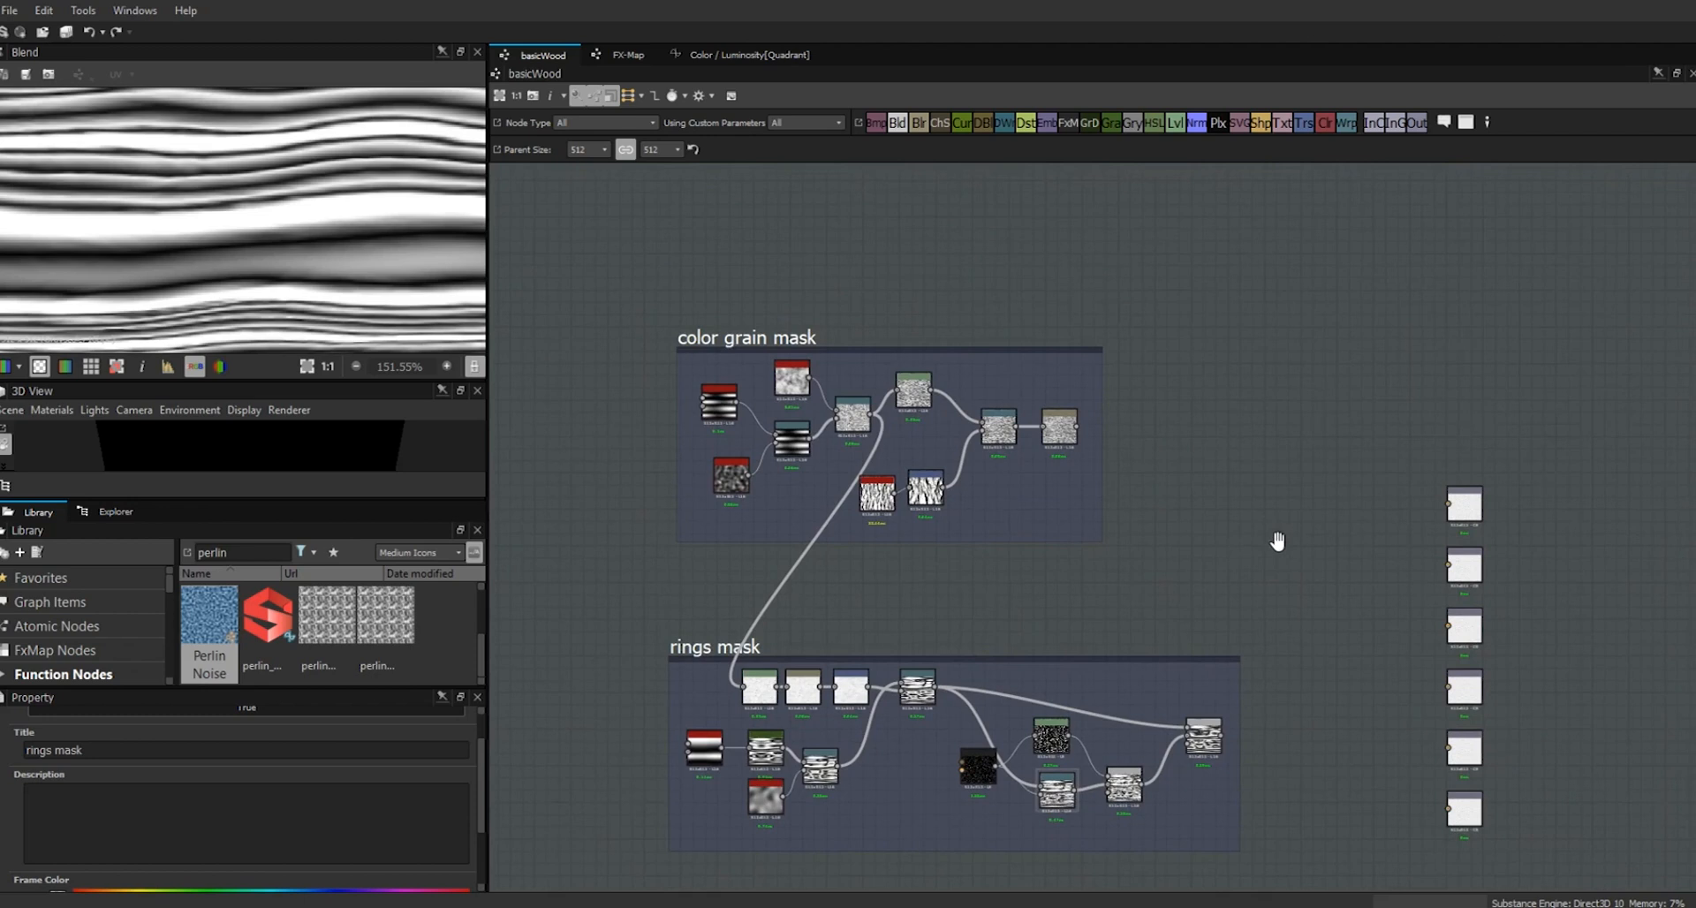
click(744, 293)
drag(744, 292, 622, 164)
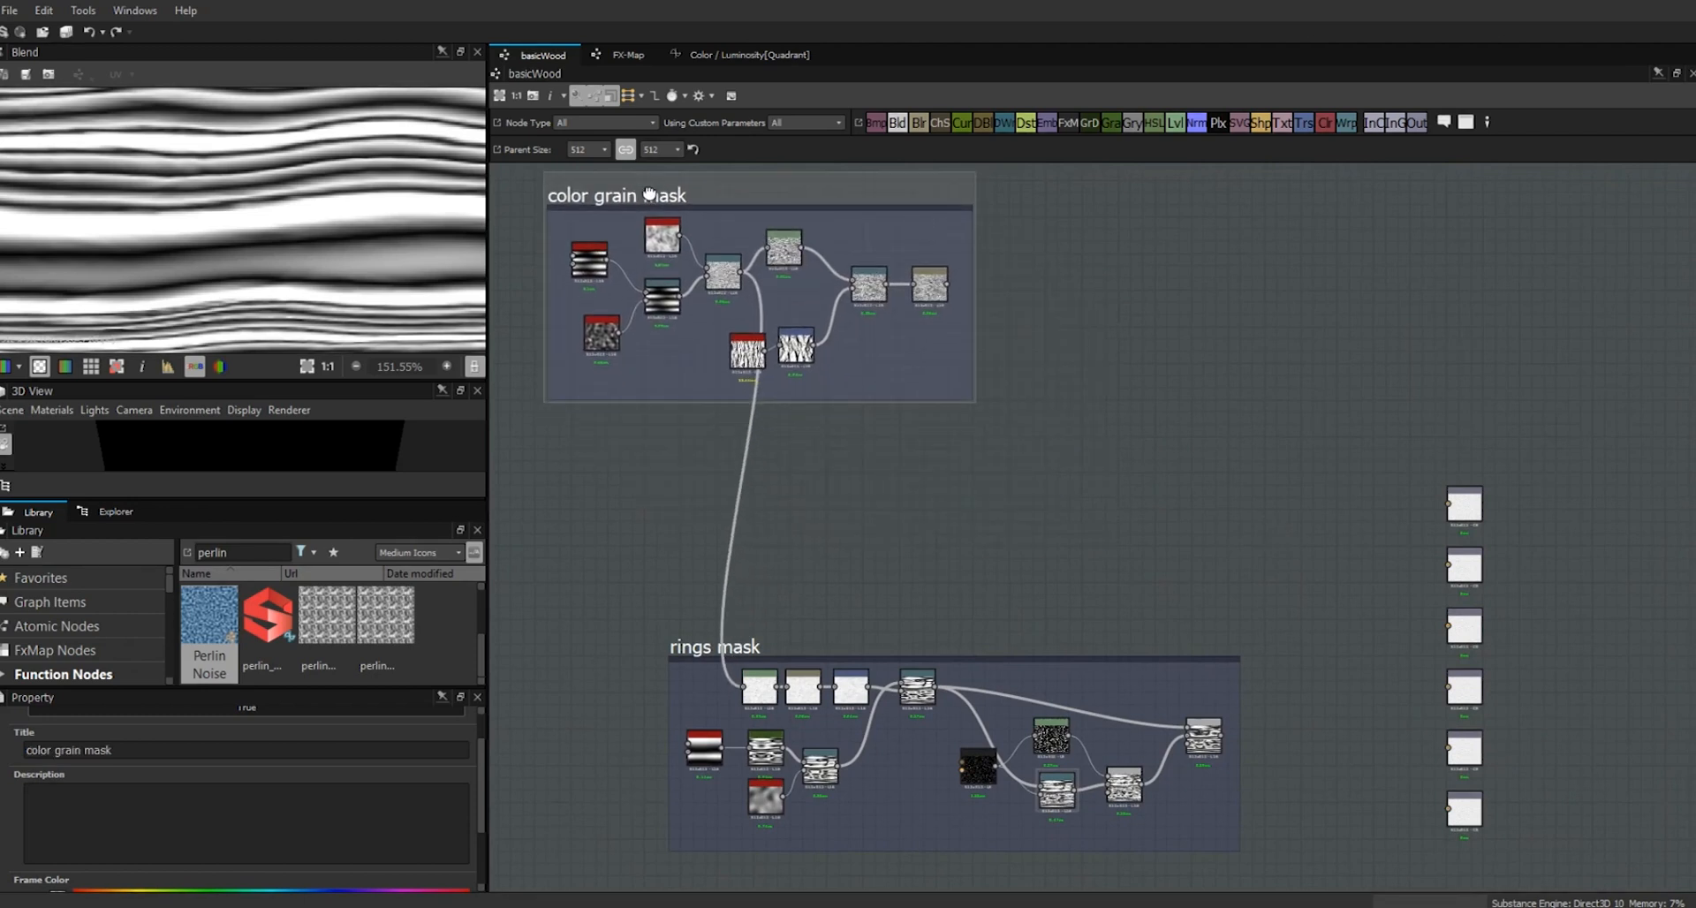
click(697, 652)
drag(644, 637, 526, 644)
drag(651, 193, 570, 192)
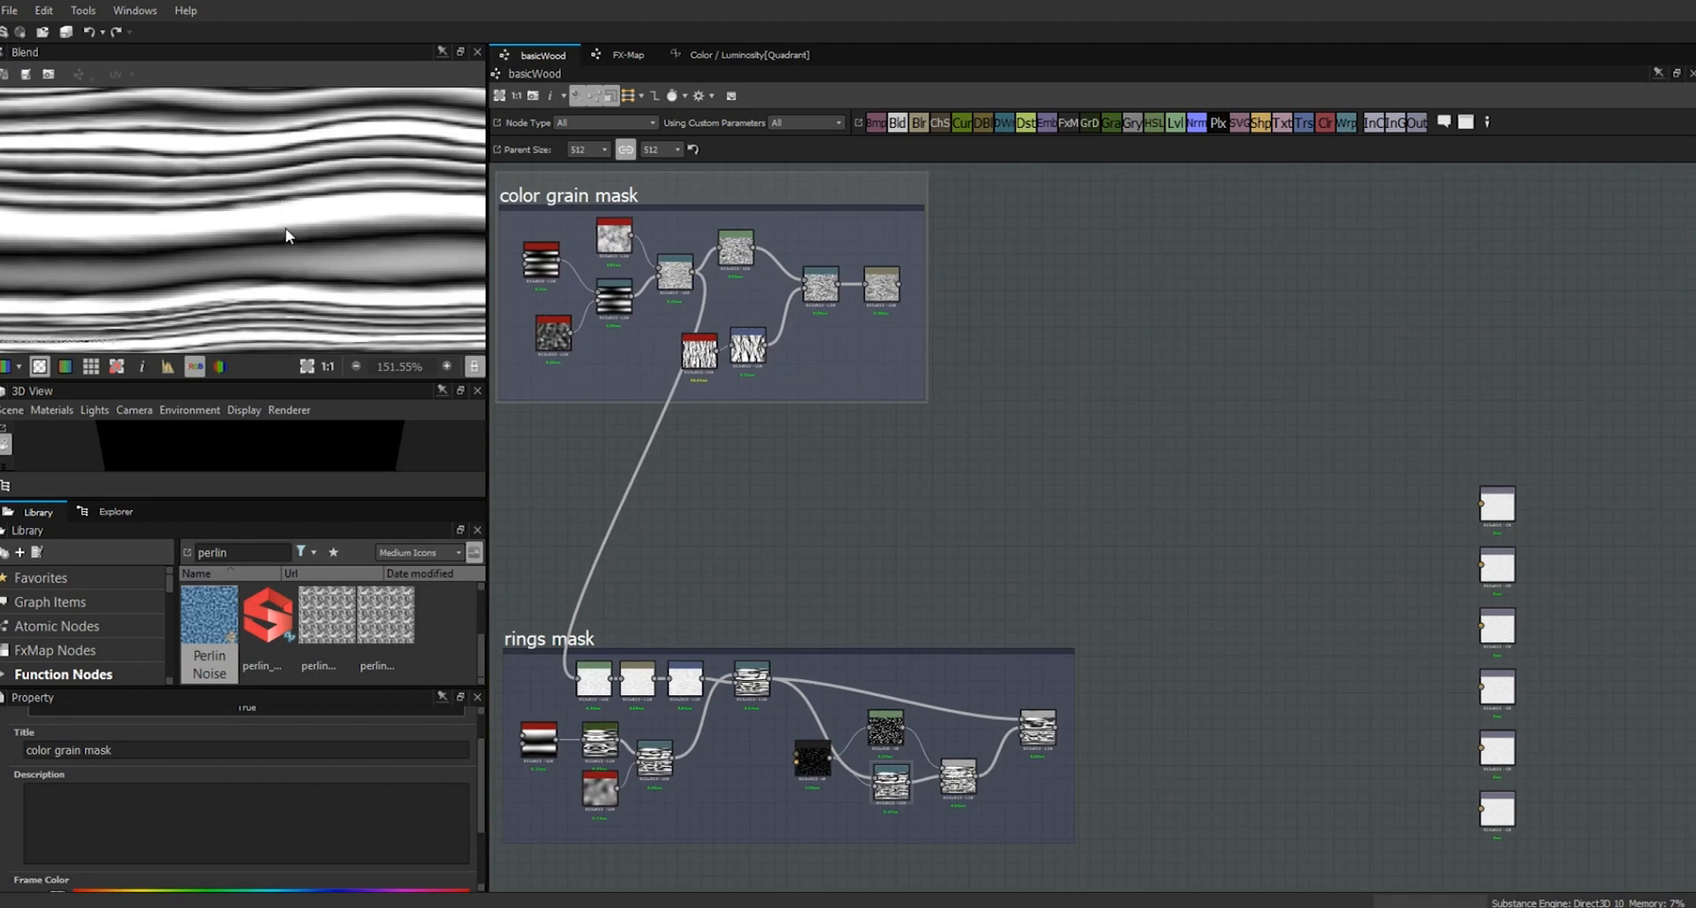
- Search the library for "white" and add a White Noise Fast node beside the color grain mask frame, deleting the legacy White Noise node
scroll(322, 250, down, 3)
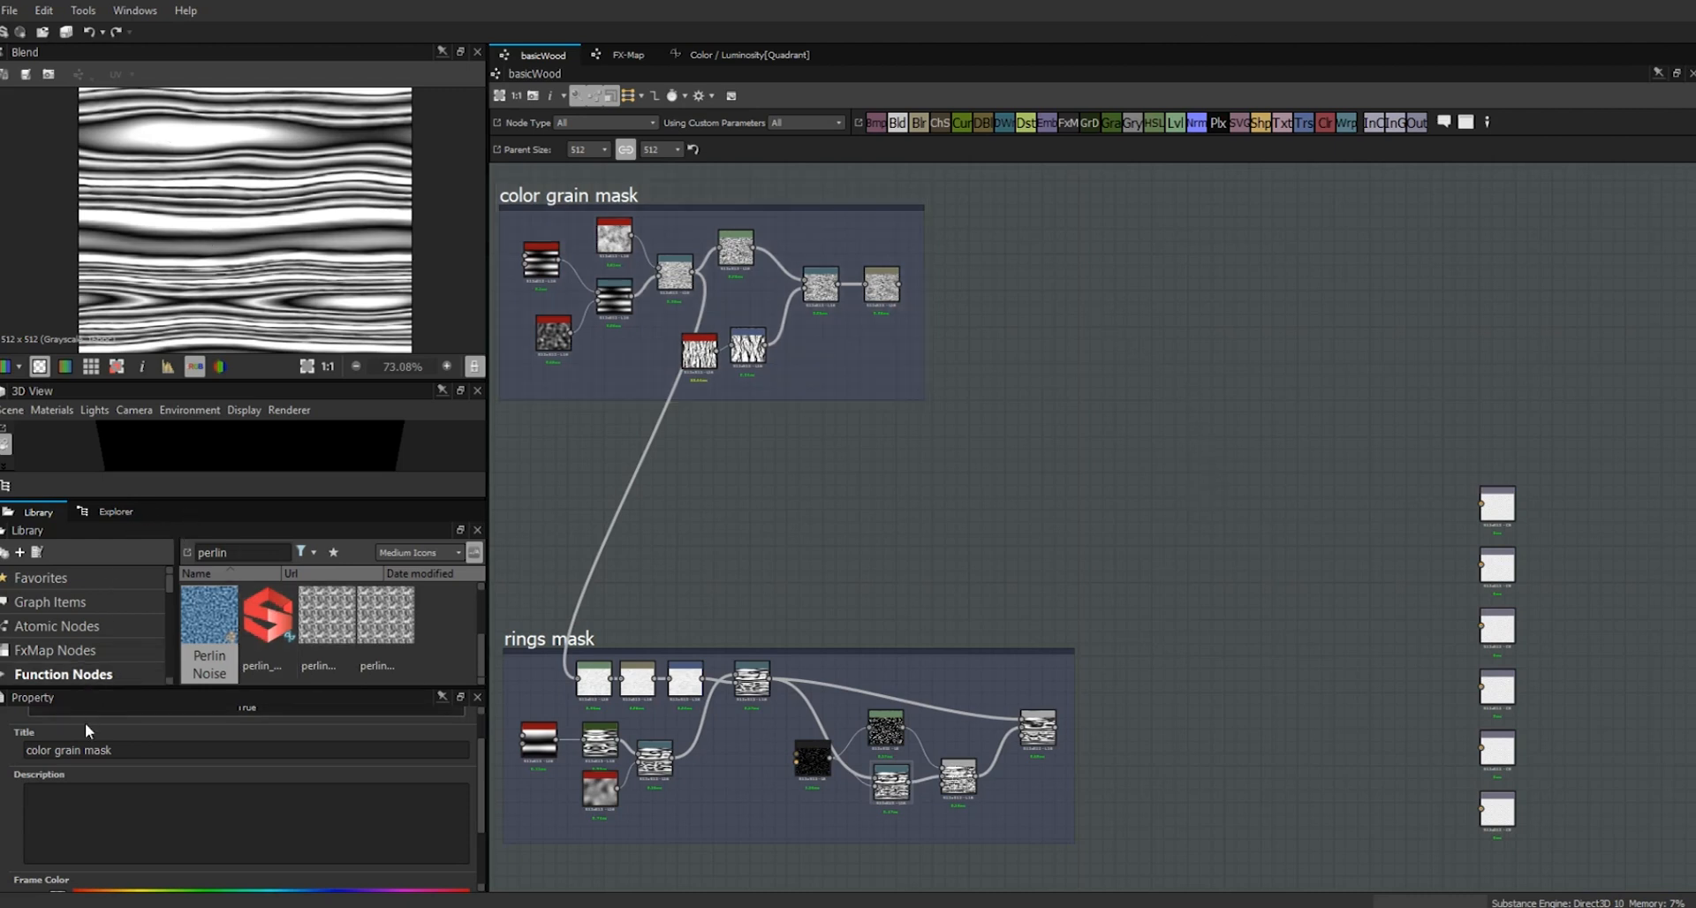
drag(235, 552, 76, 525)
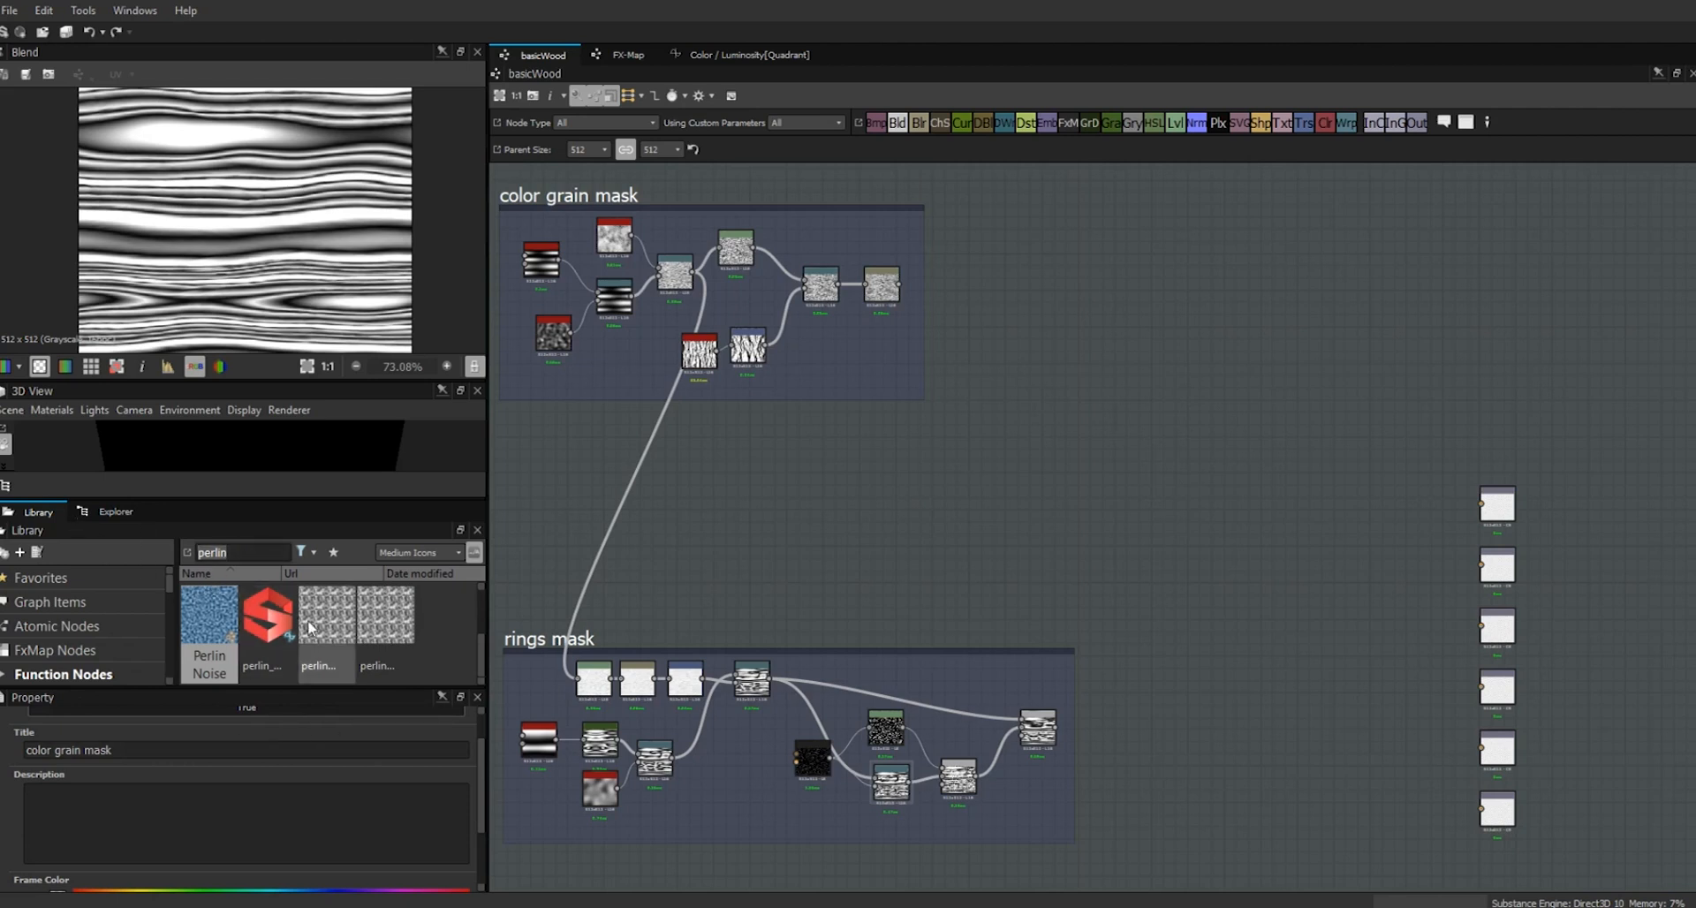
text(white)
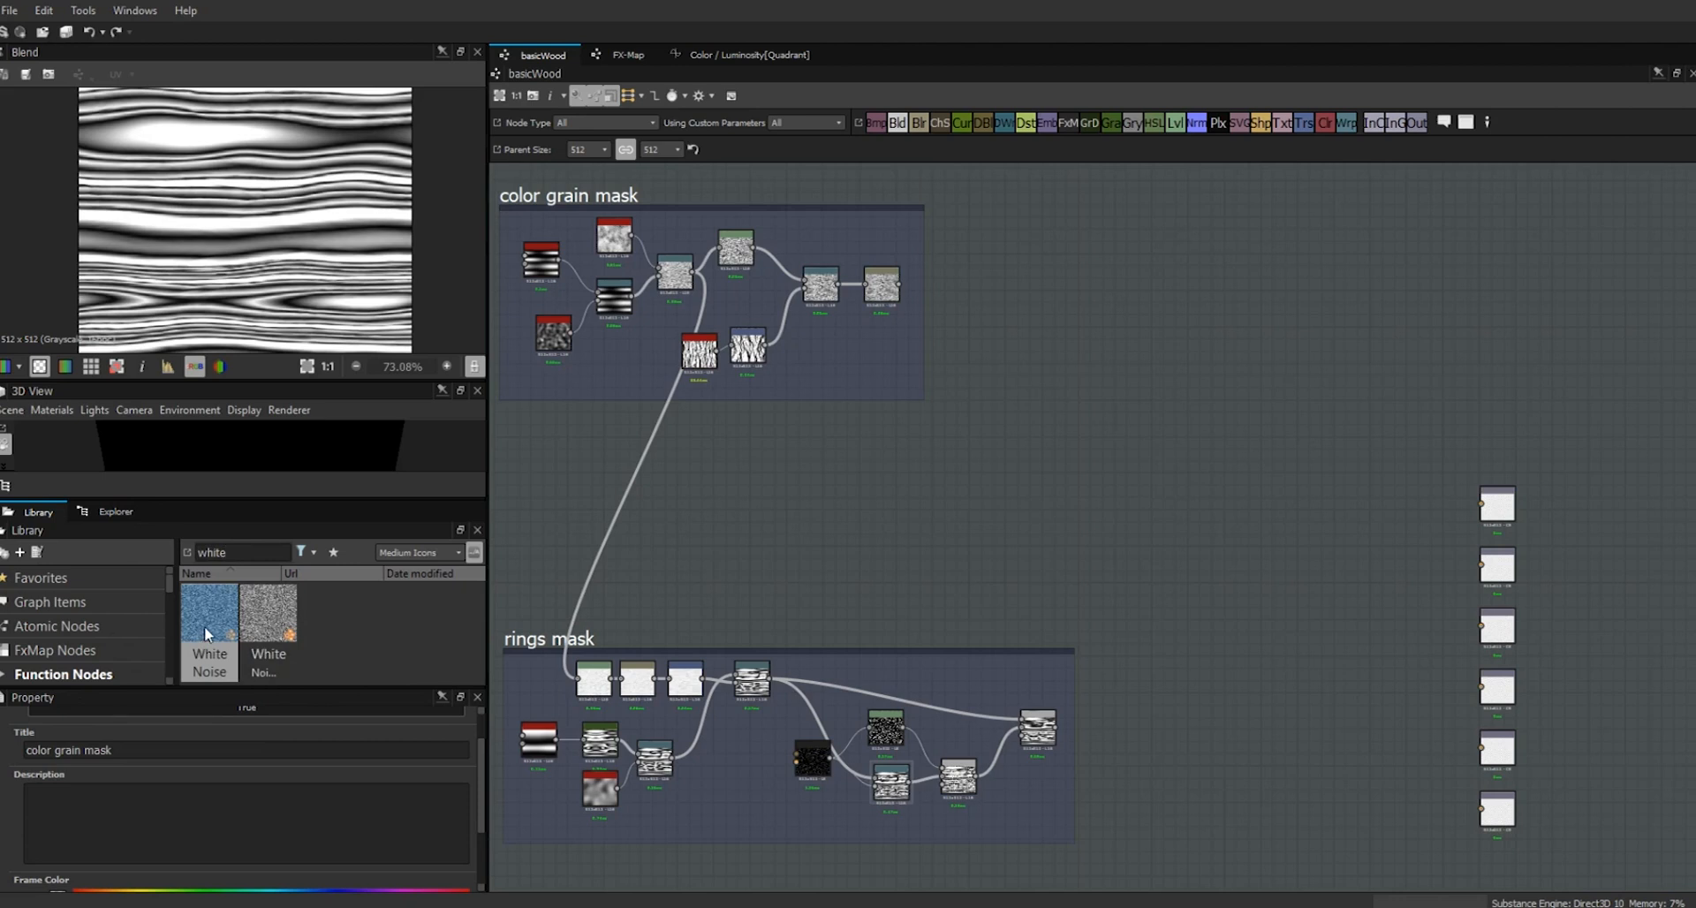
drag(207, 633, 1050, 343)
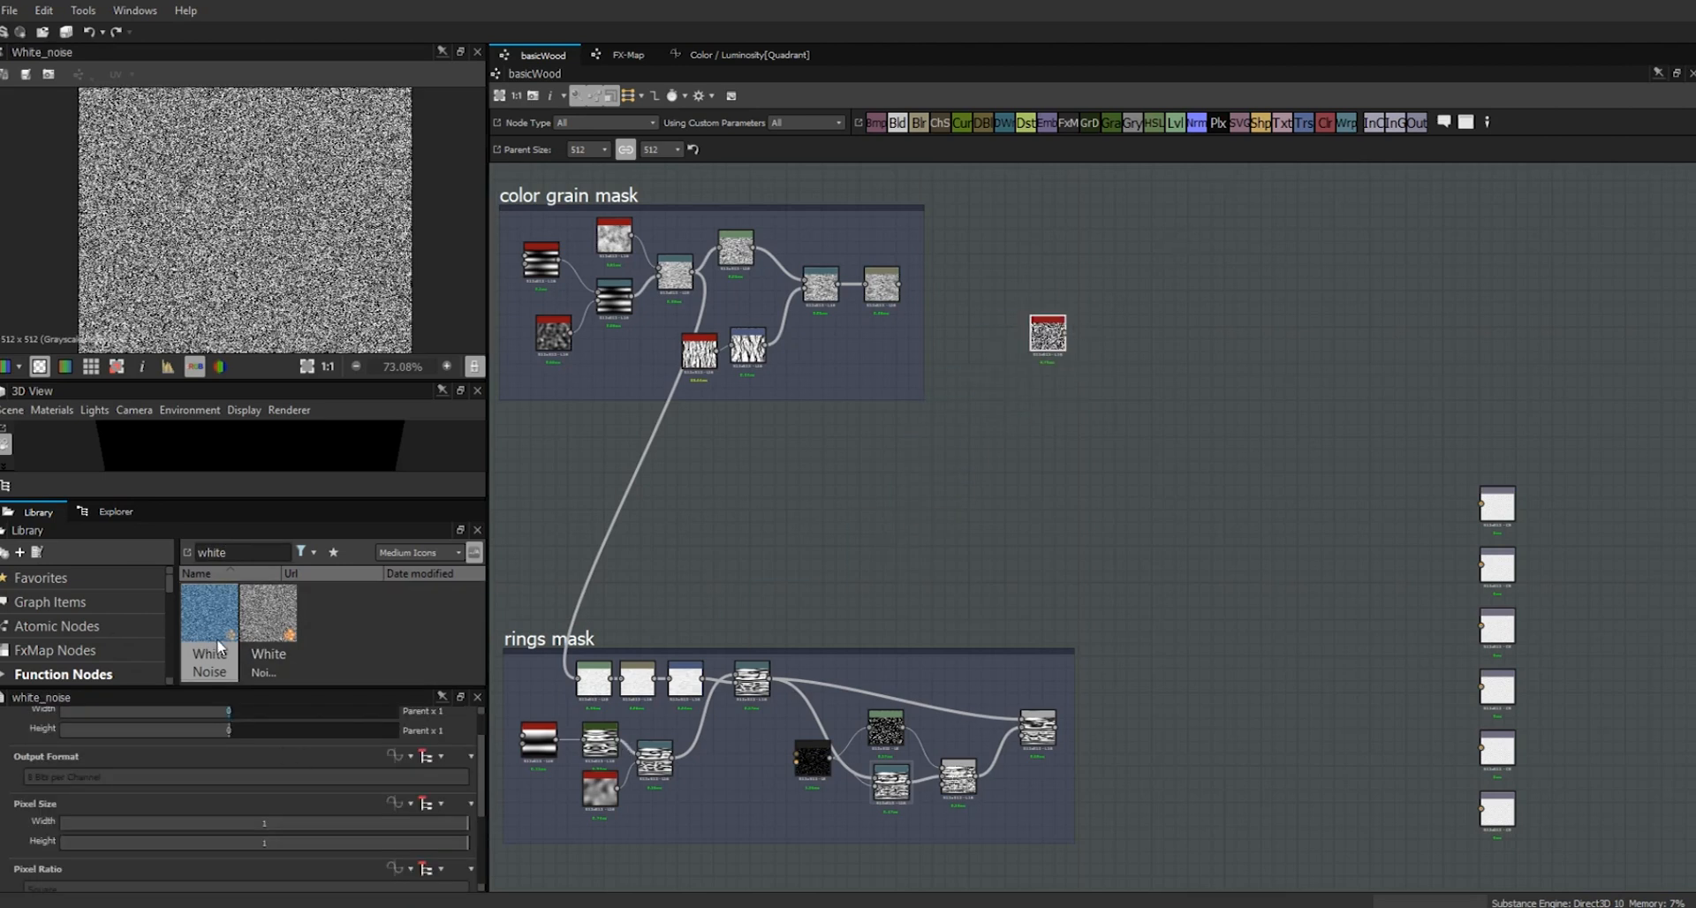
mouse_move(216, 632)
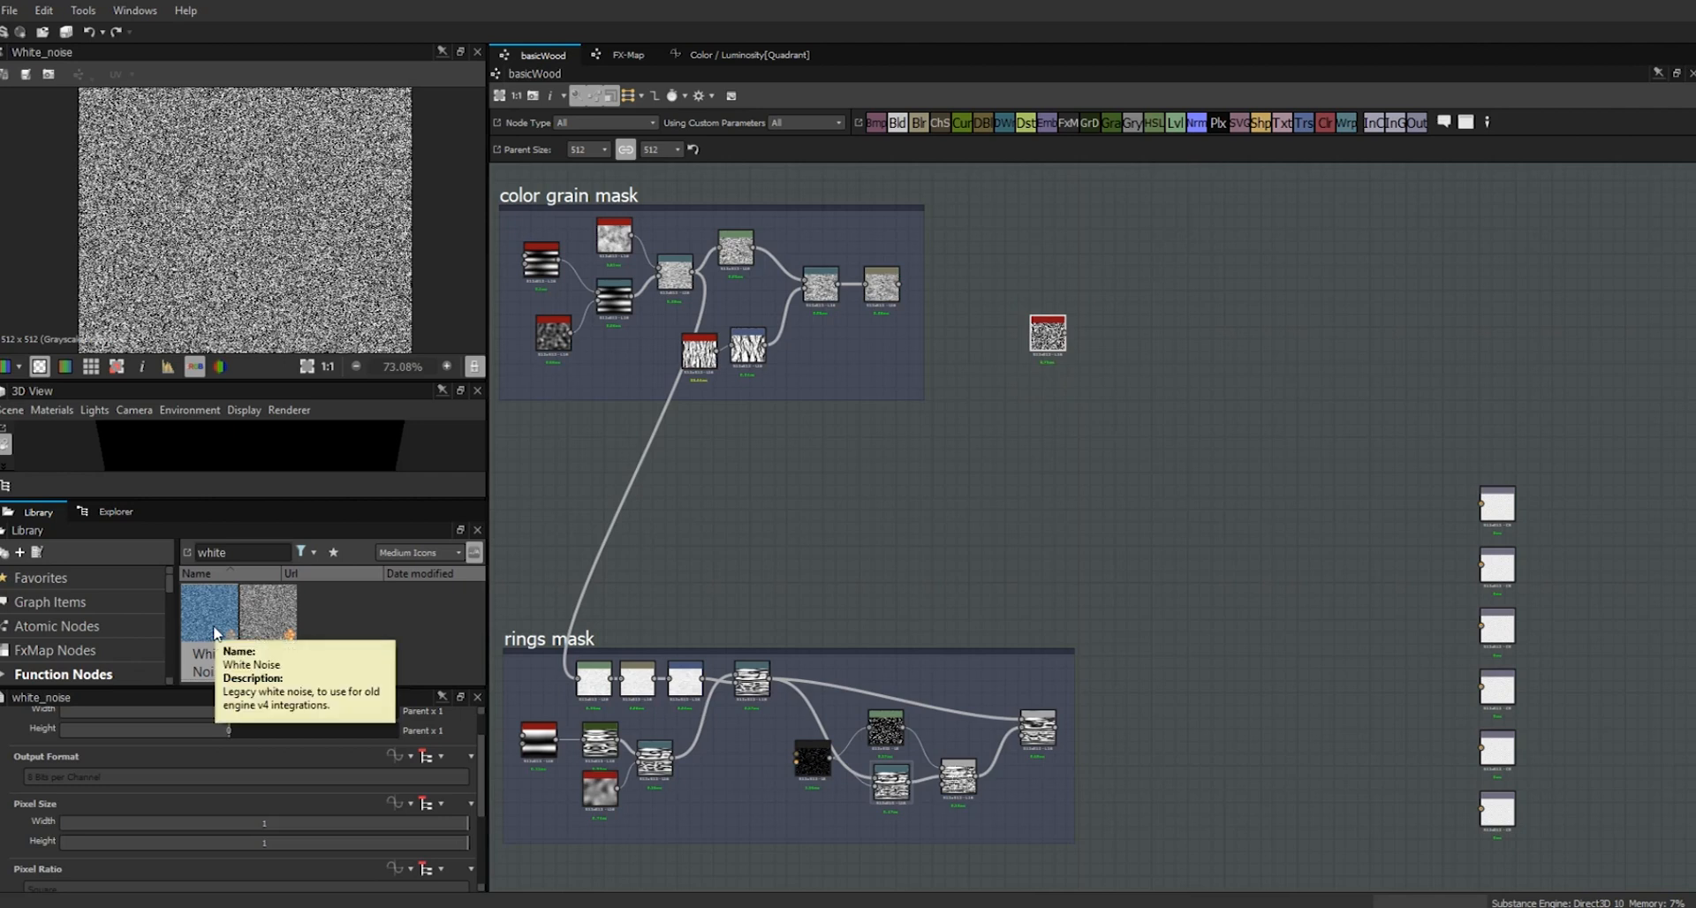
drag(268, 612, 1092, 357)
click(1060, 334)
key(Delete)
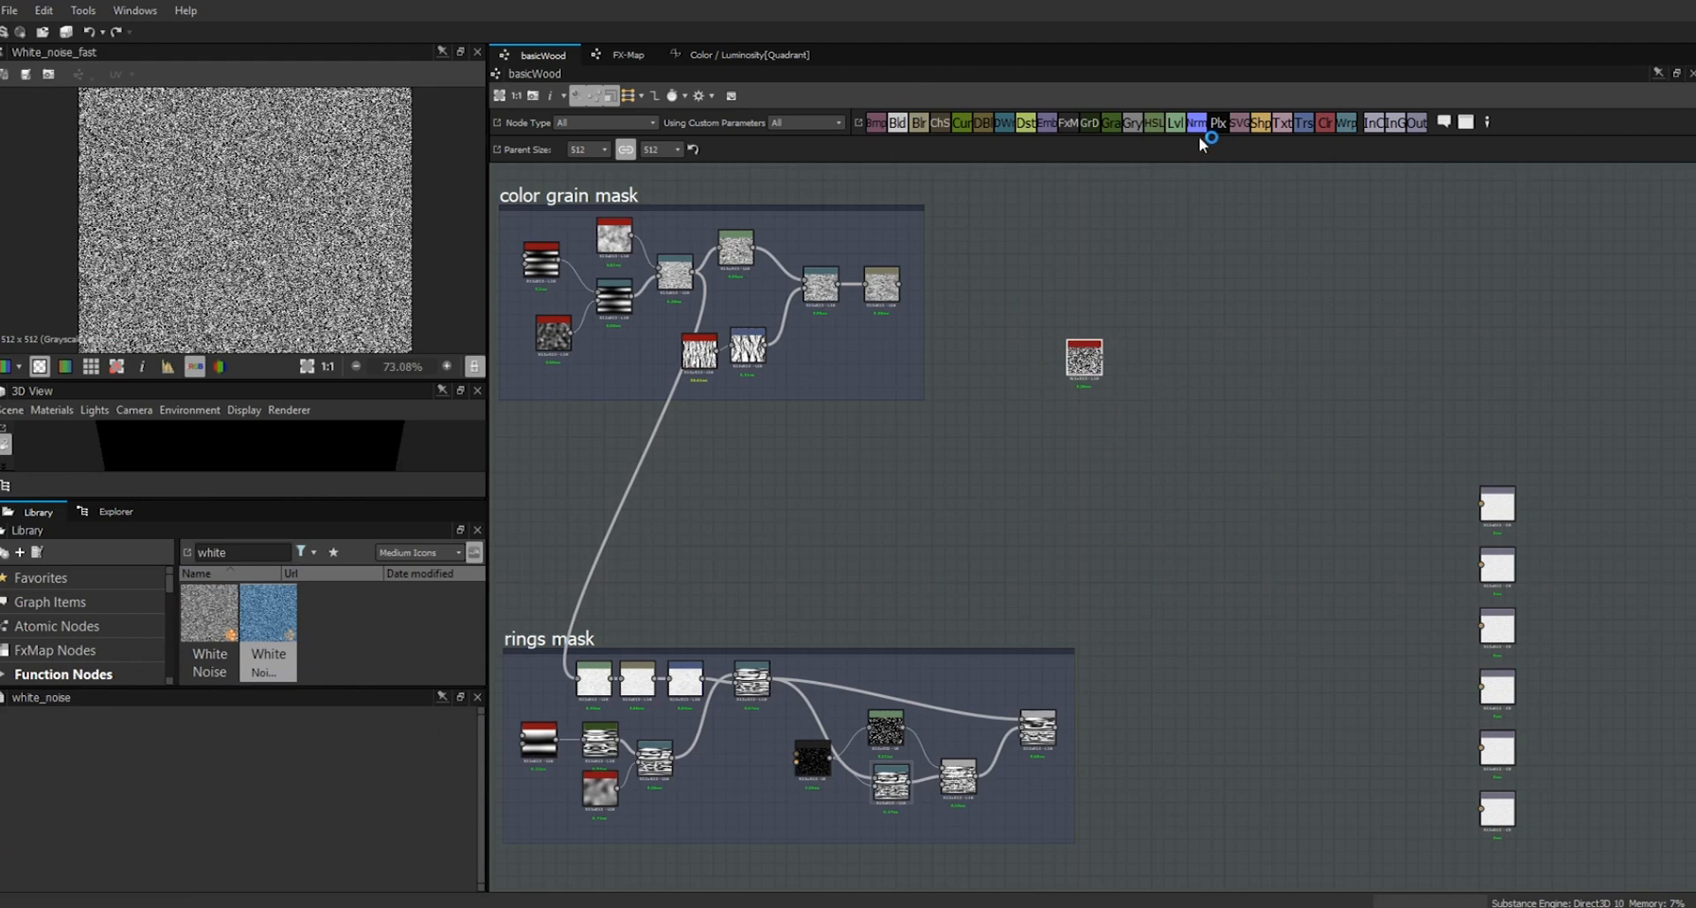
- Add a Transformation 2D node connected to the white noise and place it close beside it
drag(1304, 121, 1177, 359)
scroll(303, 181, up, 4)
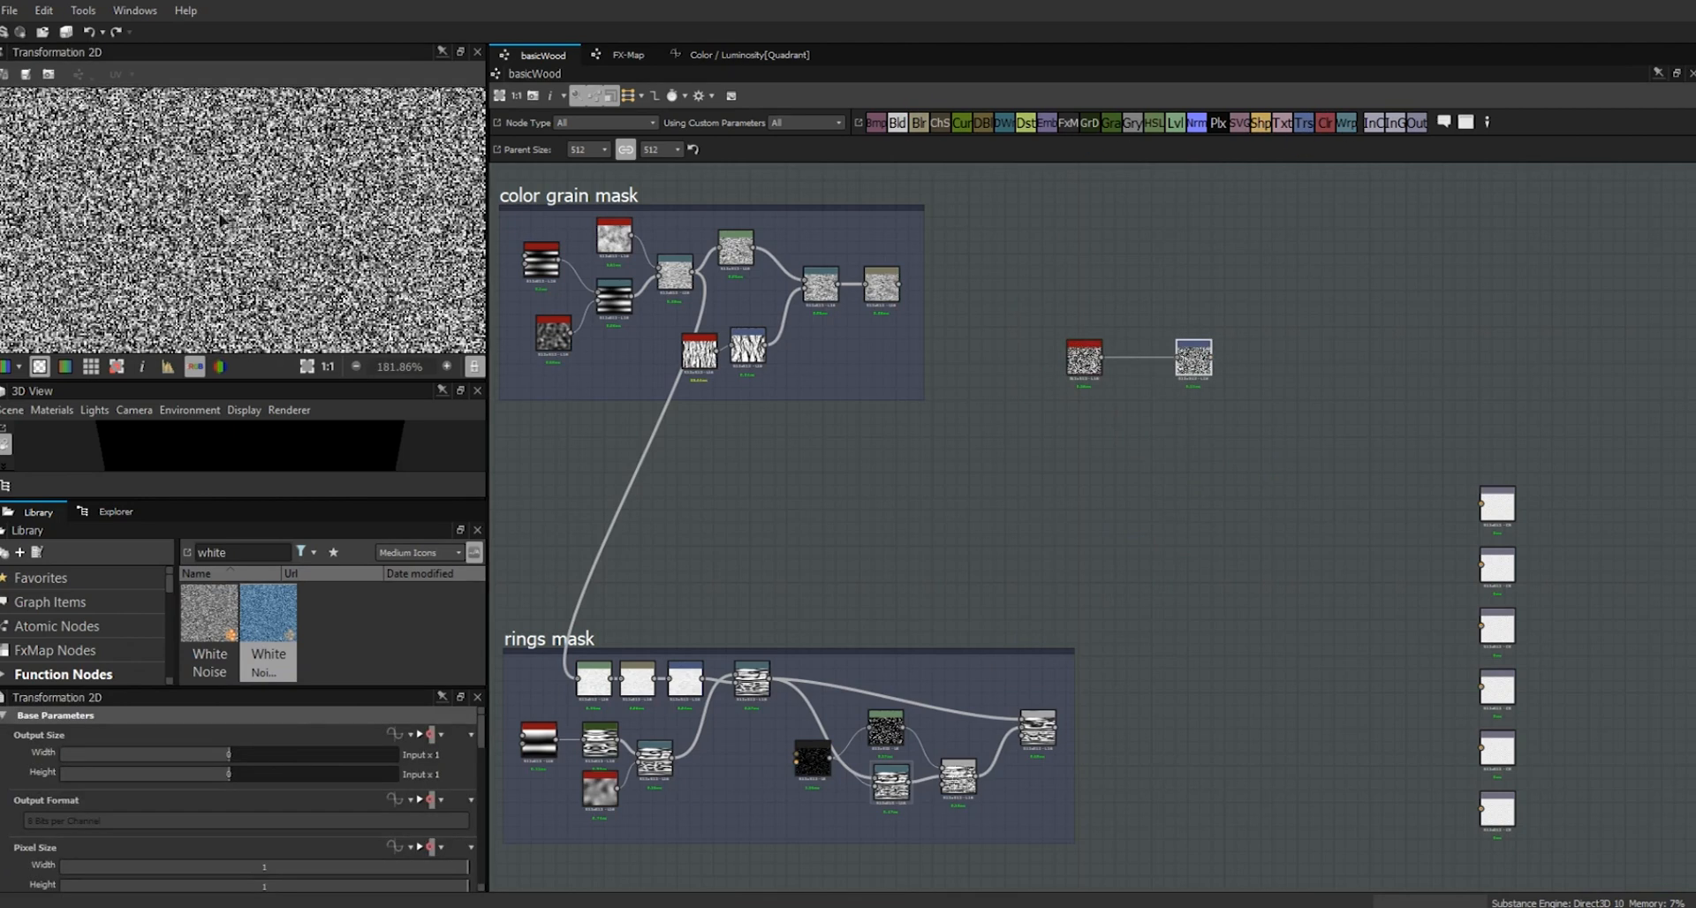
drag(1200, 367, 1177, 367)
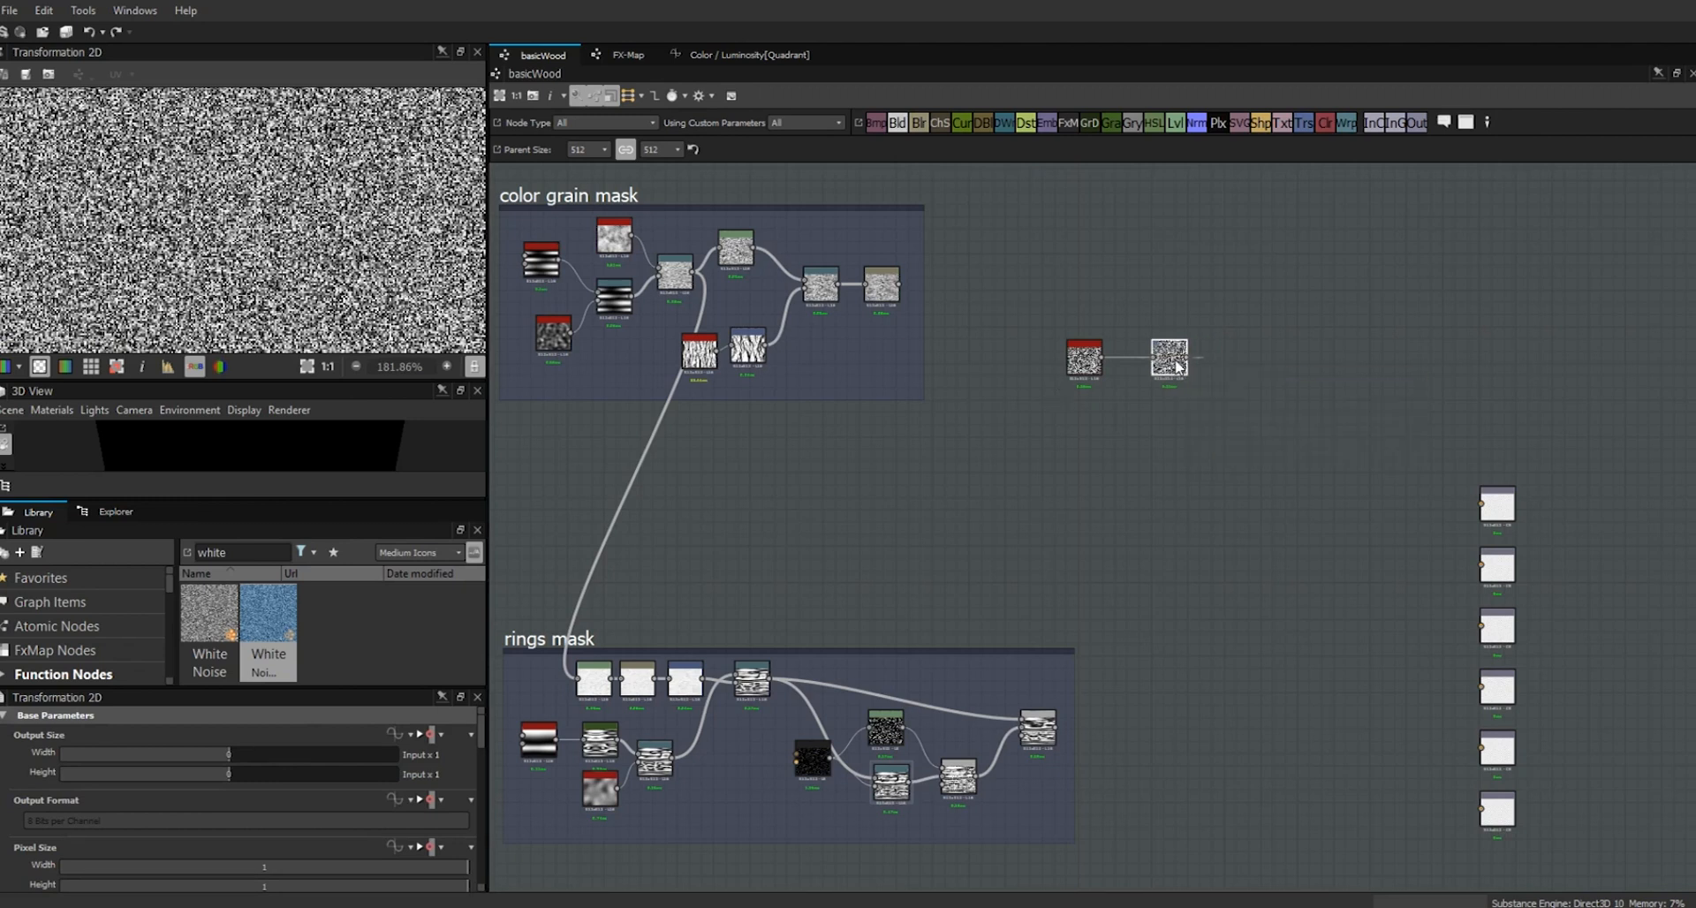
- Stretch the Transformation 2D node's width by 300% and apply the /2 scaling to the noise
drag(482, 731, 480, 824)
click(163, 776)
text(3)
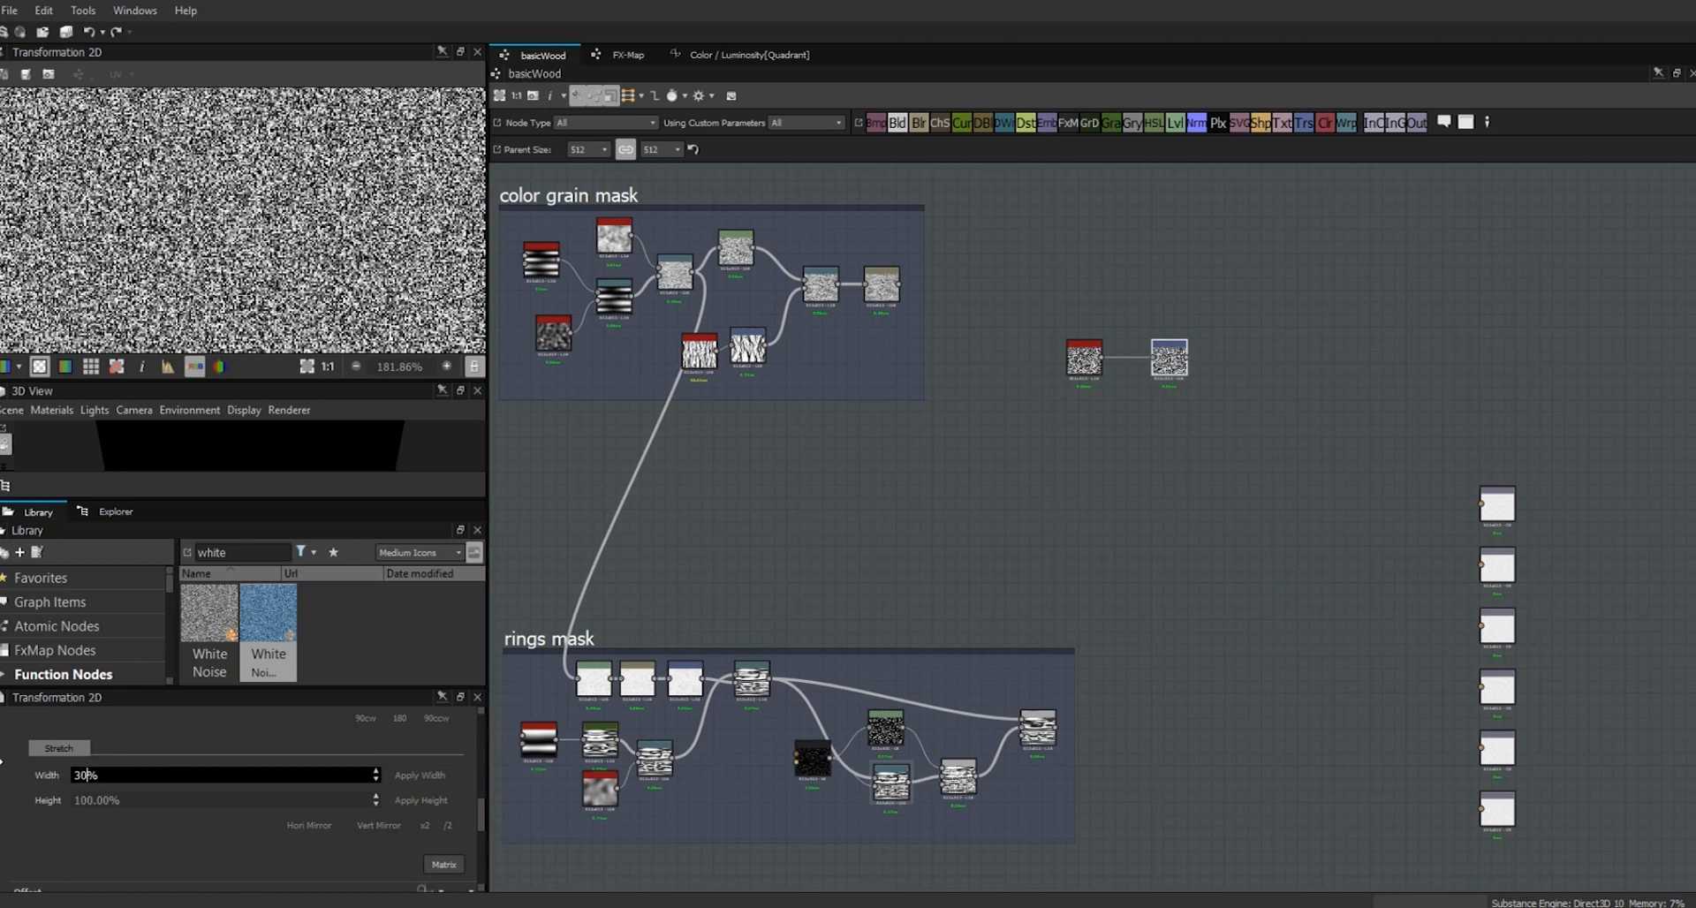
text(00)
click(406, 776)
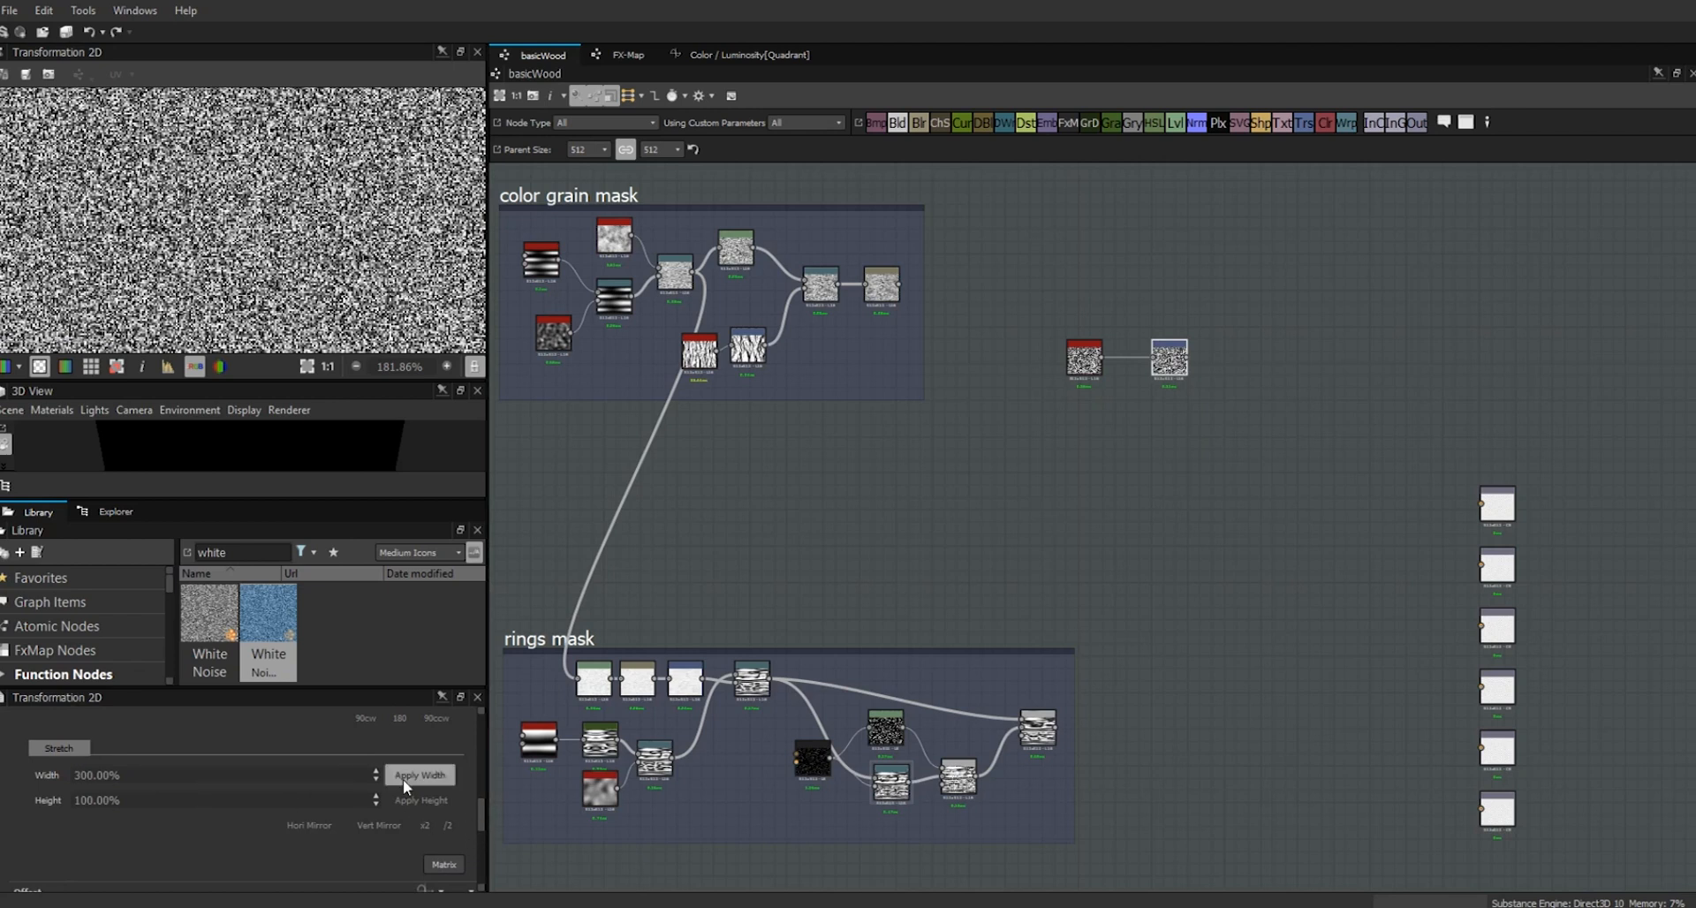
click(448, 824)
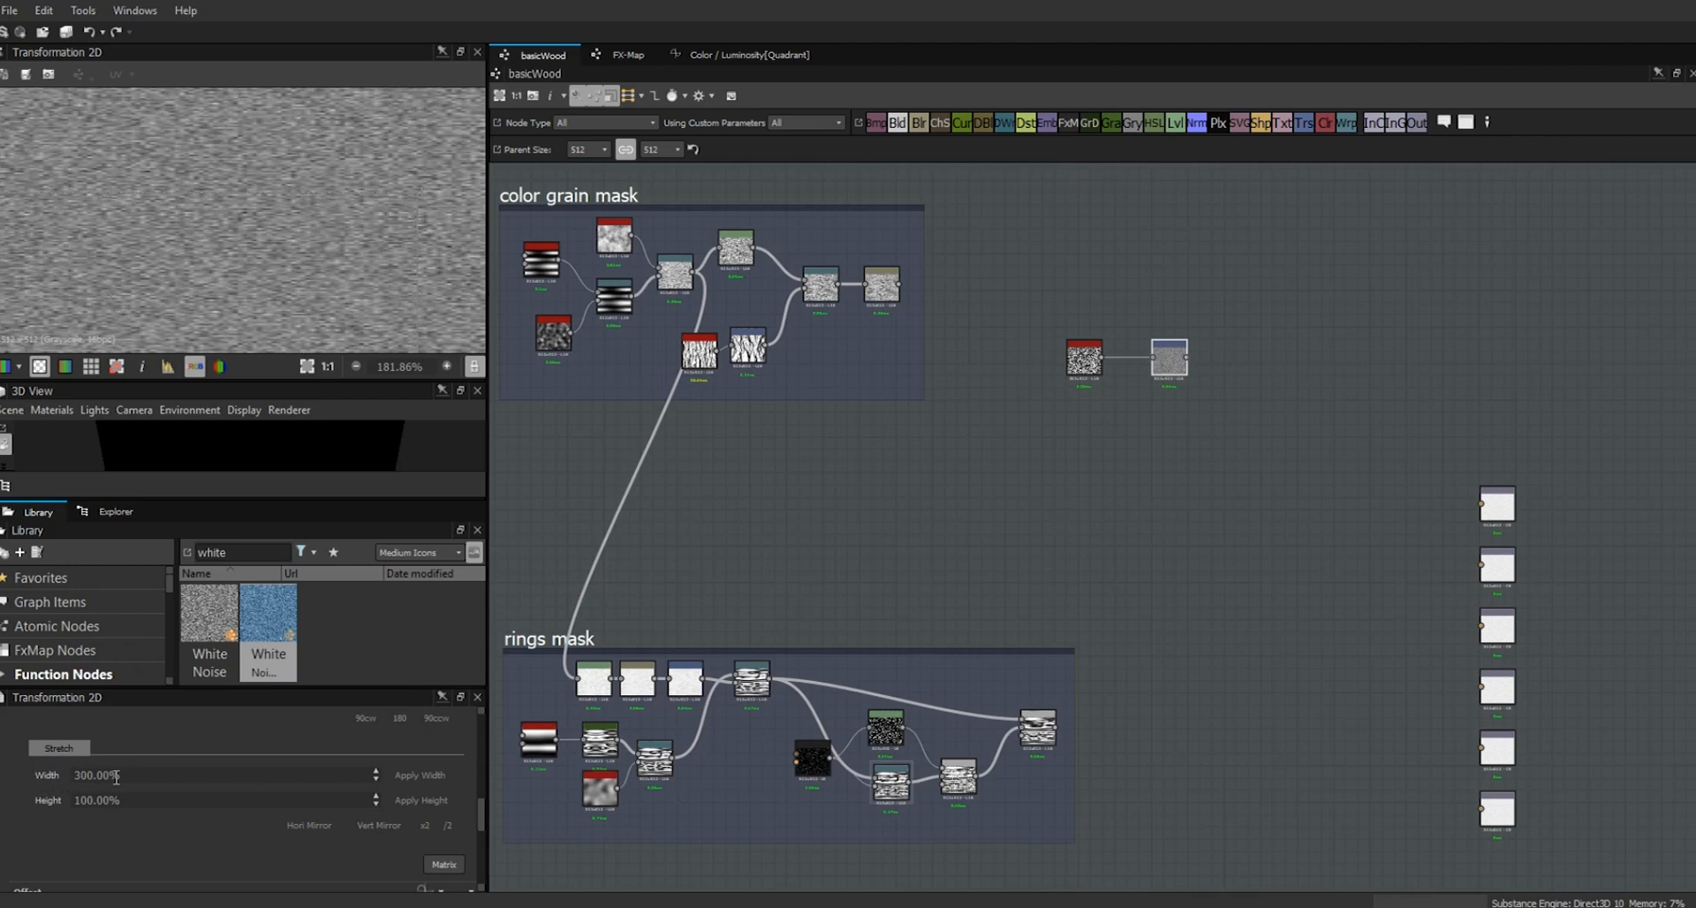
- Add a Levels node after the stretched white noise and shift its midtones to brighten the pattern to a light grey
drag(1179, 126, 1247, 368)
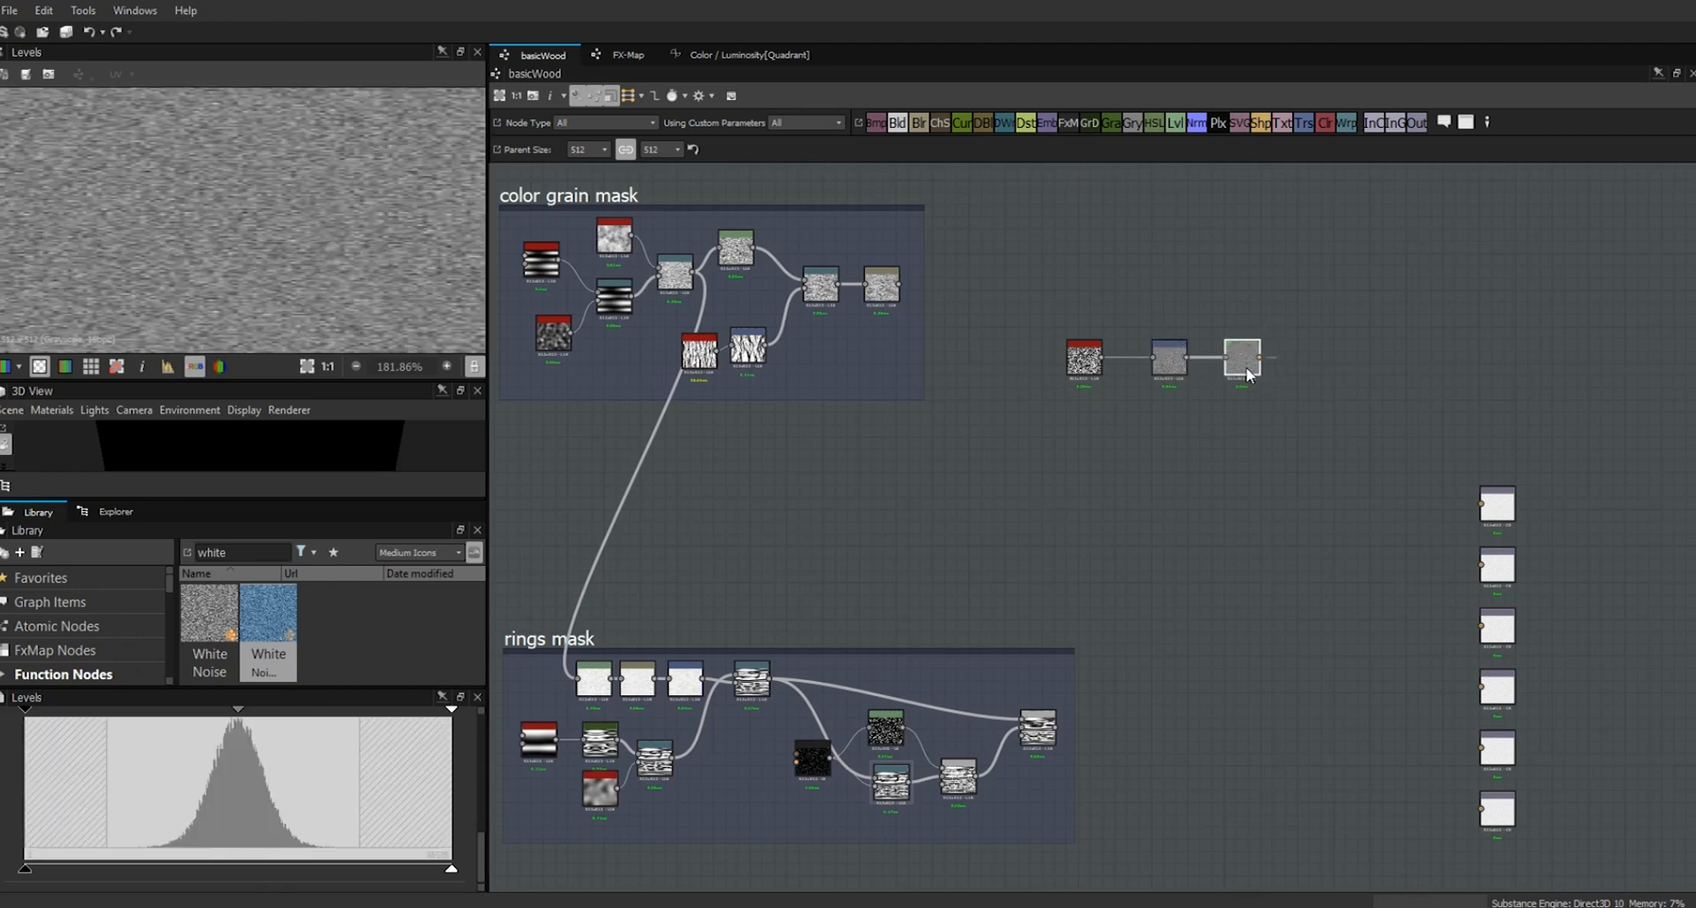
drag(237, 711, 190, 725)
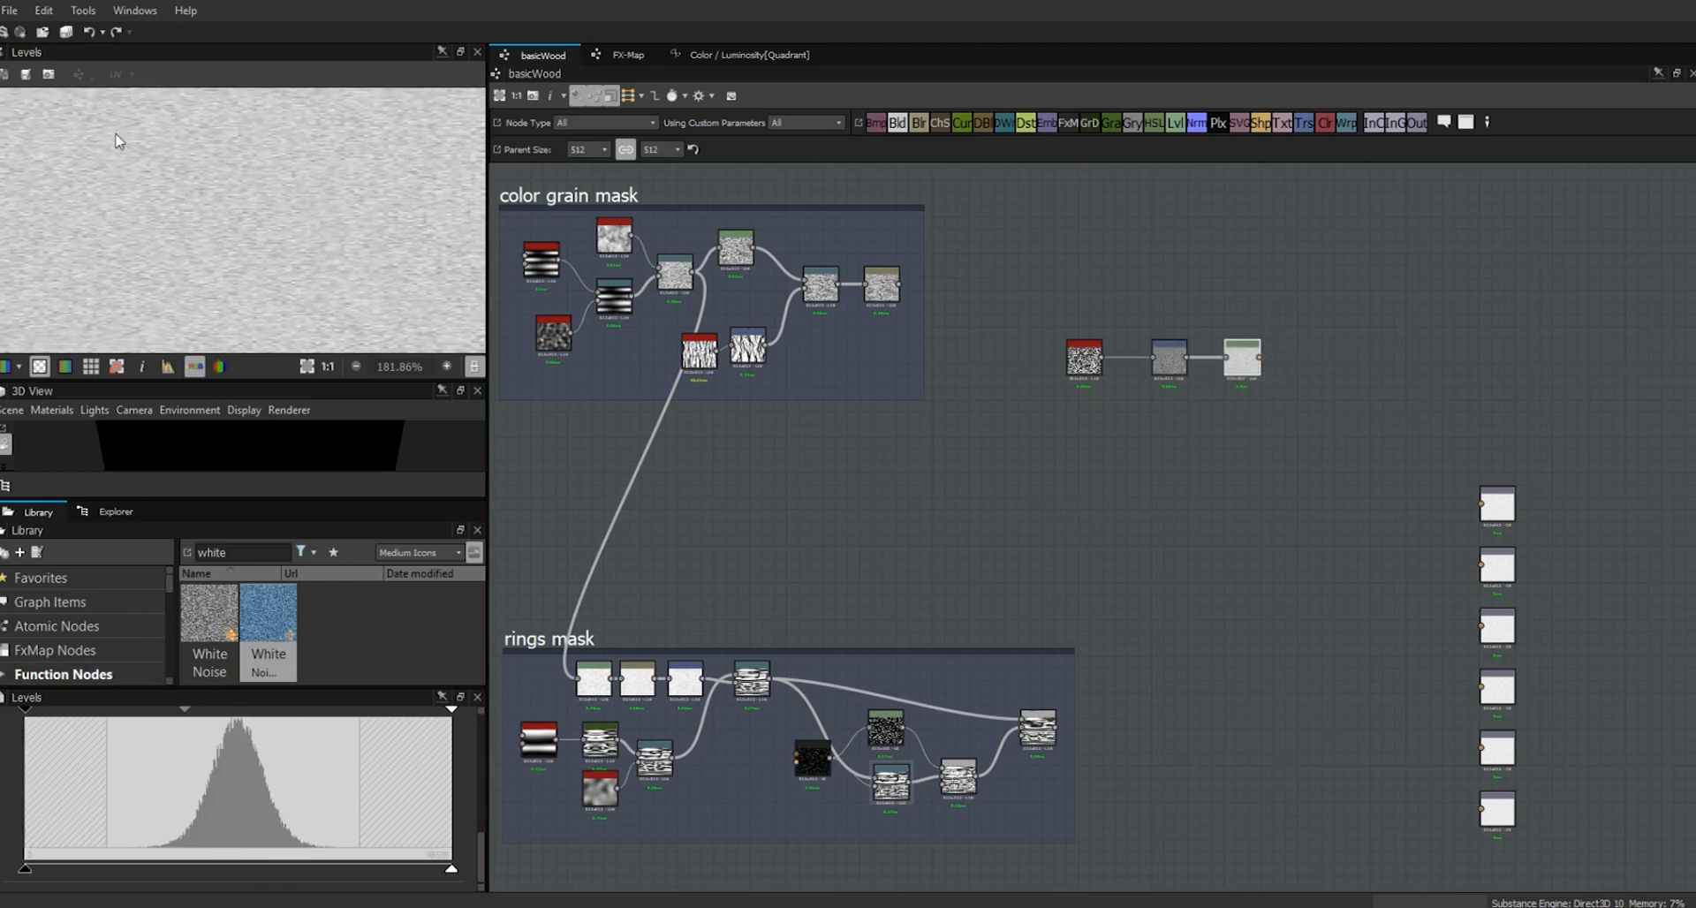
drag(185, 711, 181, 716)
scroll(277, 234, down, 4)
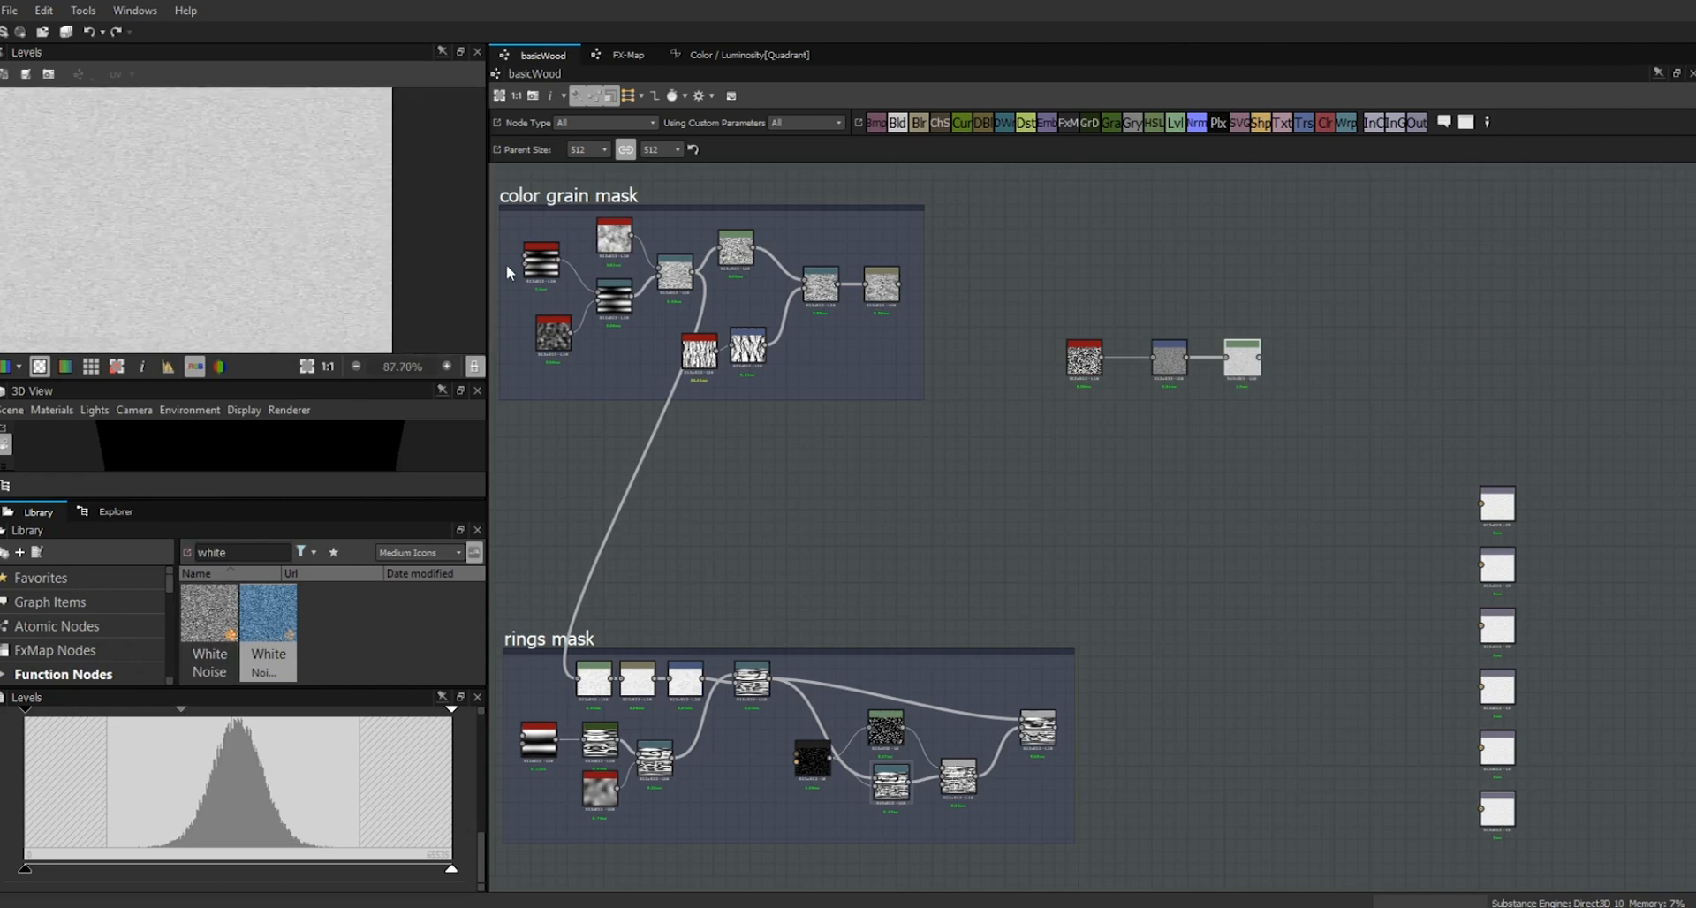
- Move the three white-noise nodes closer together and enclose them in a new frame
drag(1243, 361, 1243, 361)
drag(1170, 359, 1145, 360)
drag(1242, 361, 1085, 367)
right_click(1196, 363)
click(1256, 479)
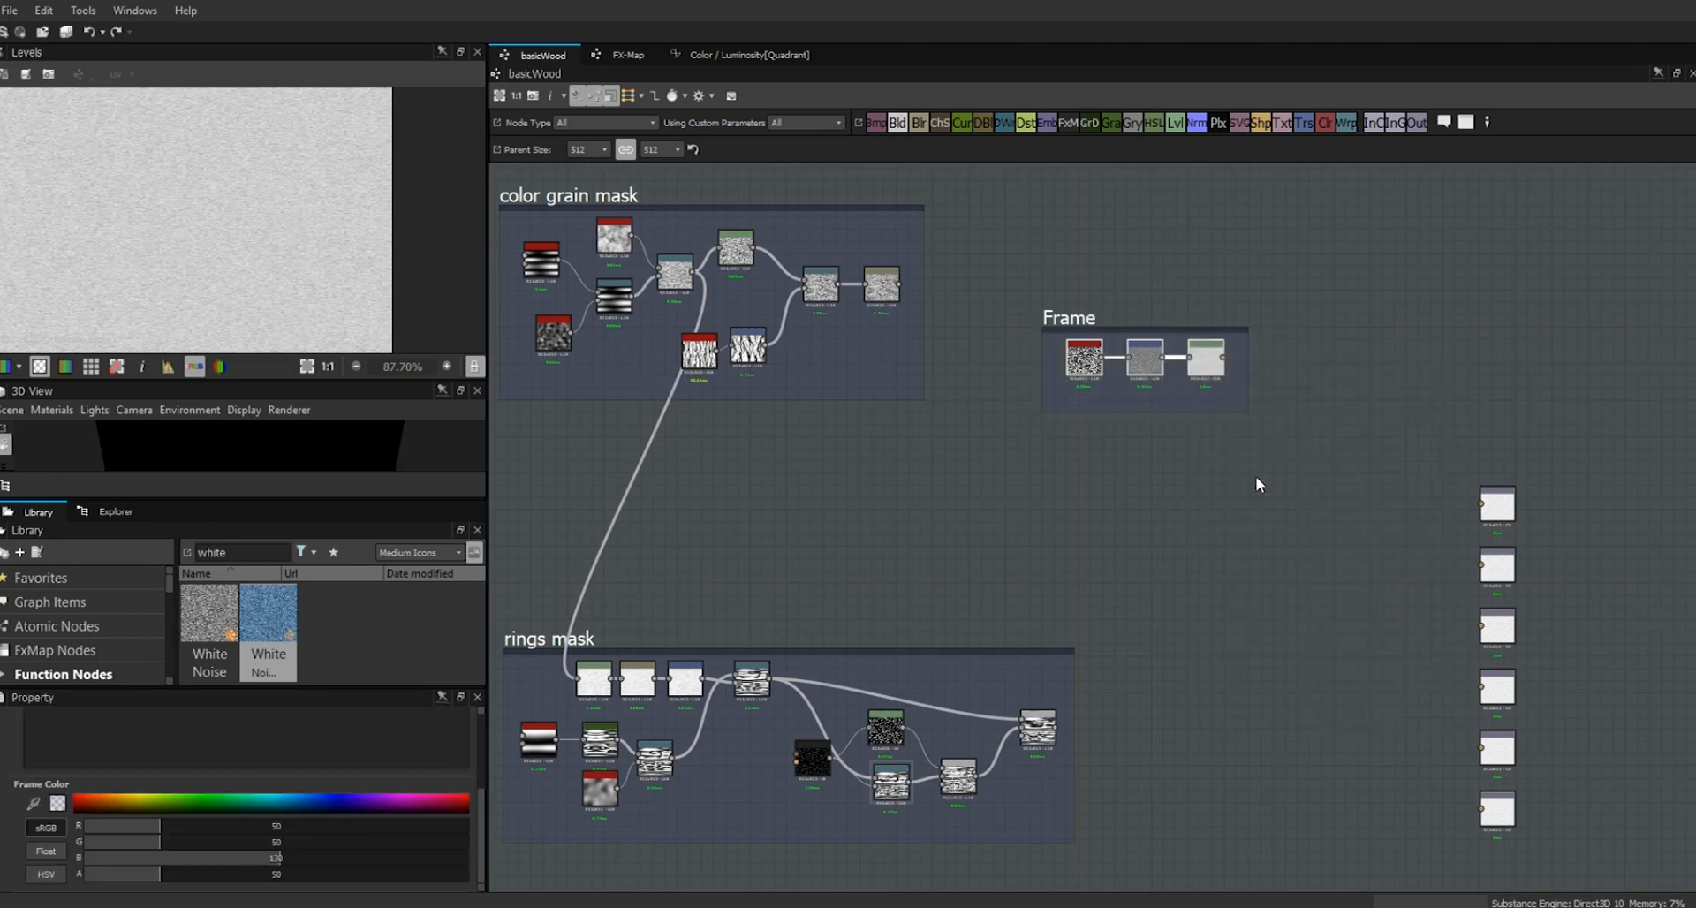
- Title the white-noise frame "shallow" and move it up beside the color grain mask frame
drag(481, 837, 480, 777)
double_click(46, 770)
text(shallow)
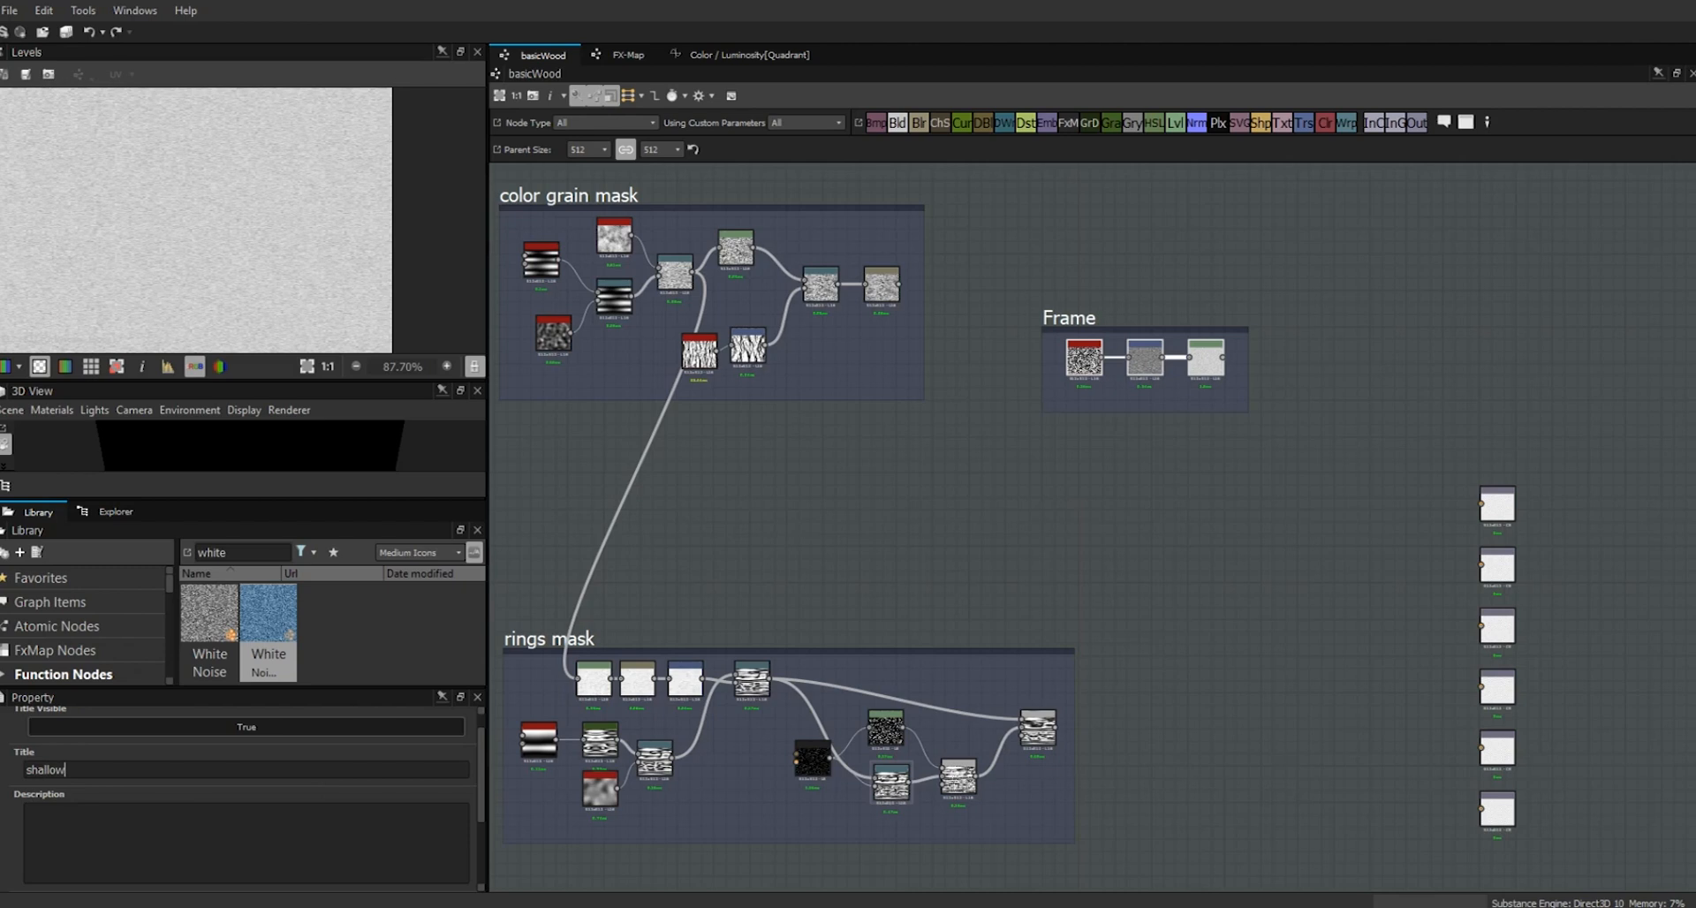
click(1090, 581)
drag(1072, 318, 1040, 245)
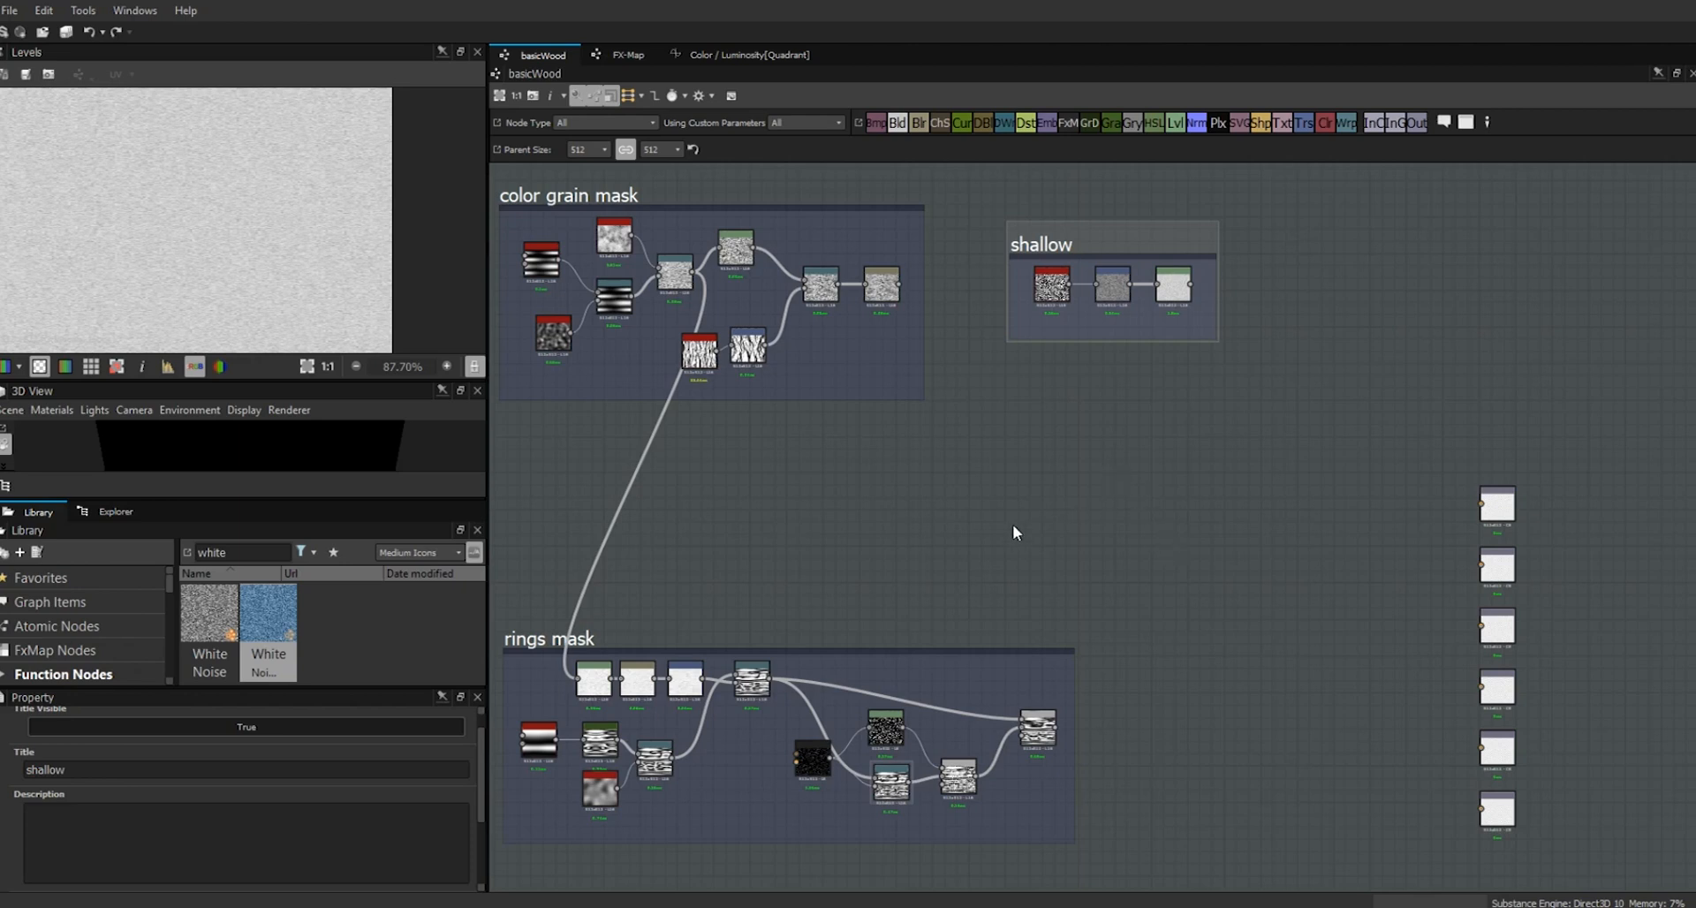
- Search the library for "bnw", add a BnW Spots 1 node below the shallow frame and connect a Transformation 2D node to it
drag(256, 553, 198, 568)
text(bnw)
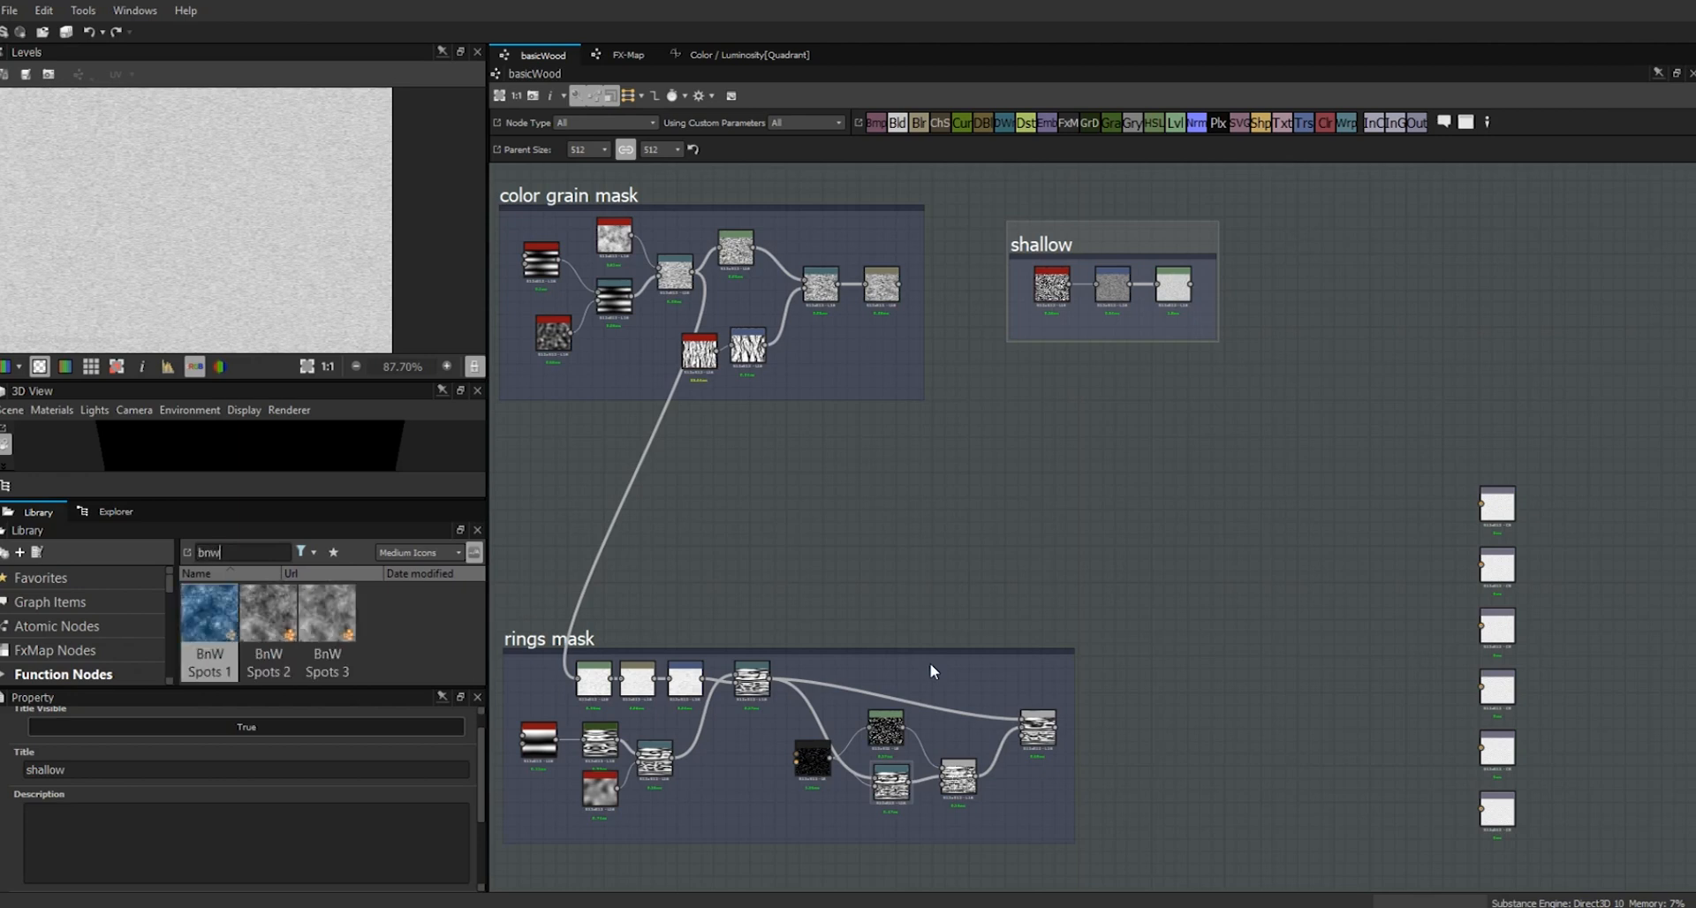
drag(202, 621, 1036, 482)
drag(1306, 124, 1136, 480)
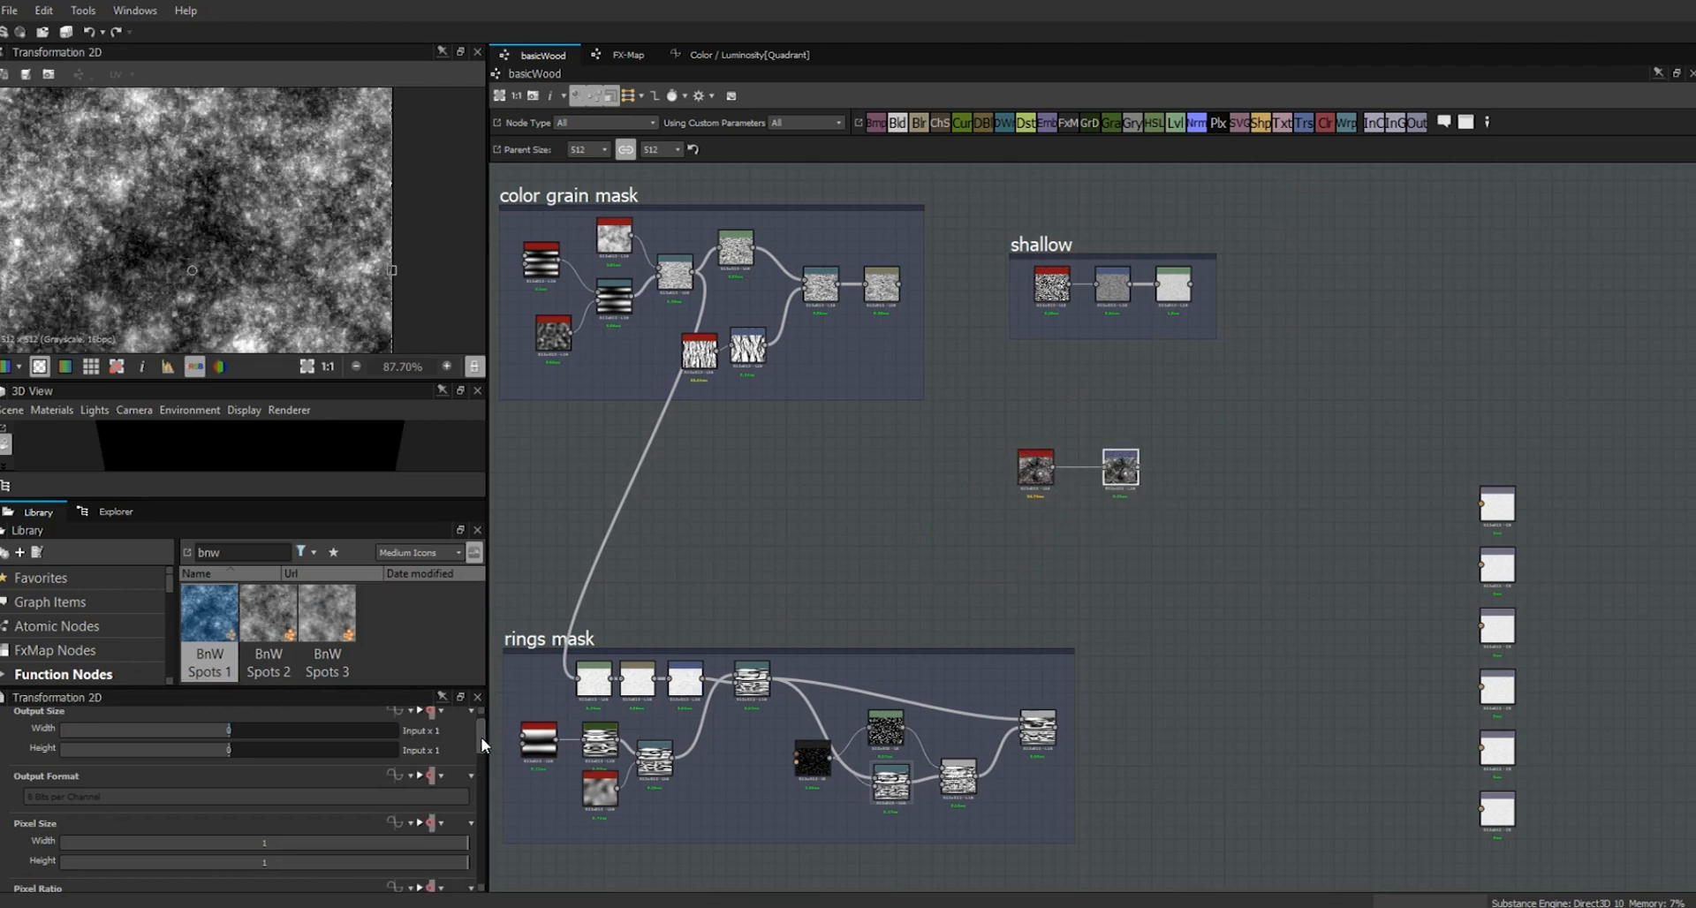
- Apply a 12.5% height stretch in the BnW Spots Transformation 2D node and place the node closer to its source
drag(483, 738, 479, 811)
click(113, 801)
double_click(113, 800)
text(12.5)
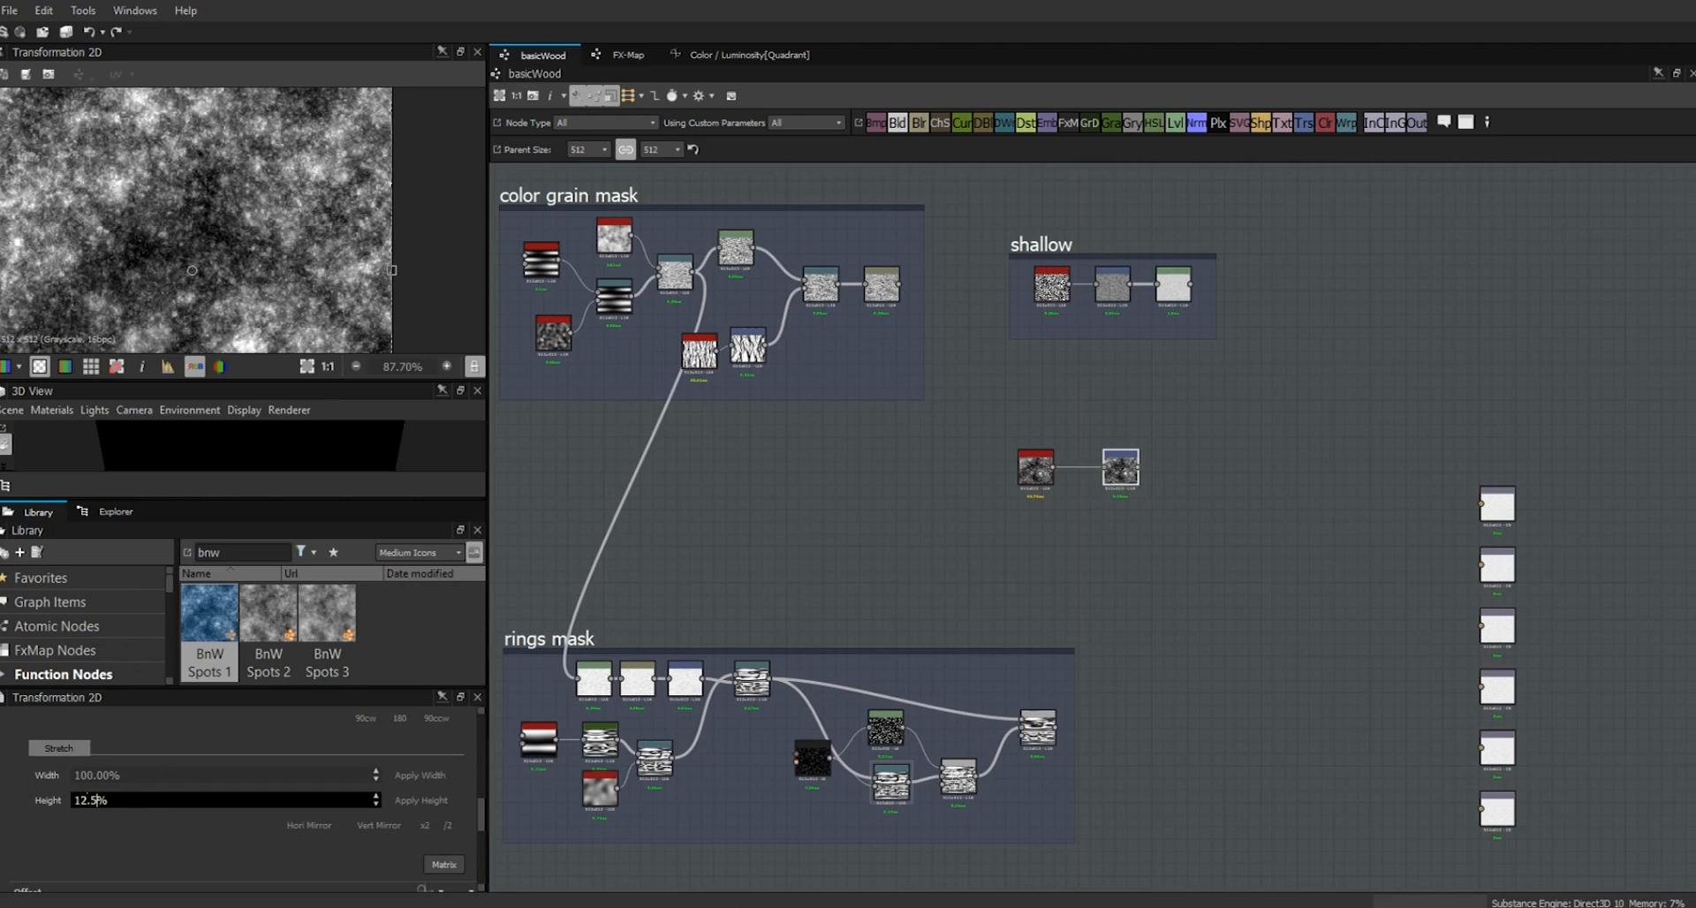
click(421, 800)
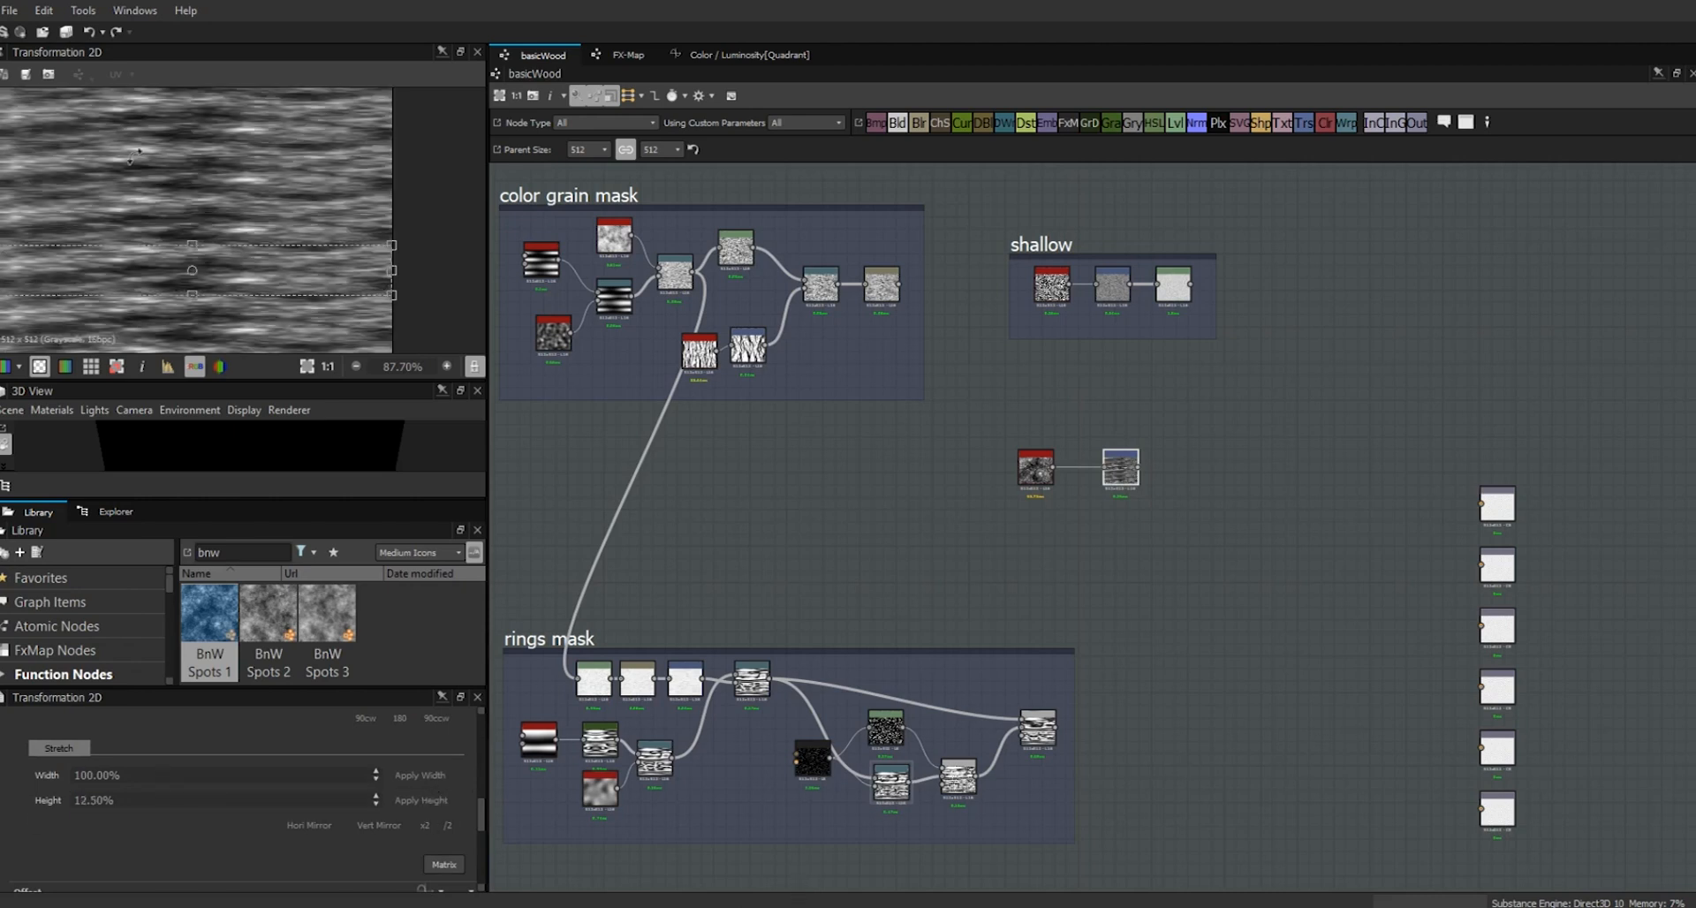
click(1232, 604)
drag(1125, 475, 1100, 473)
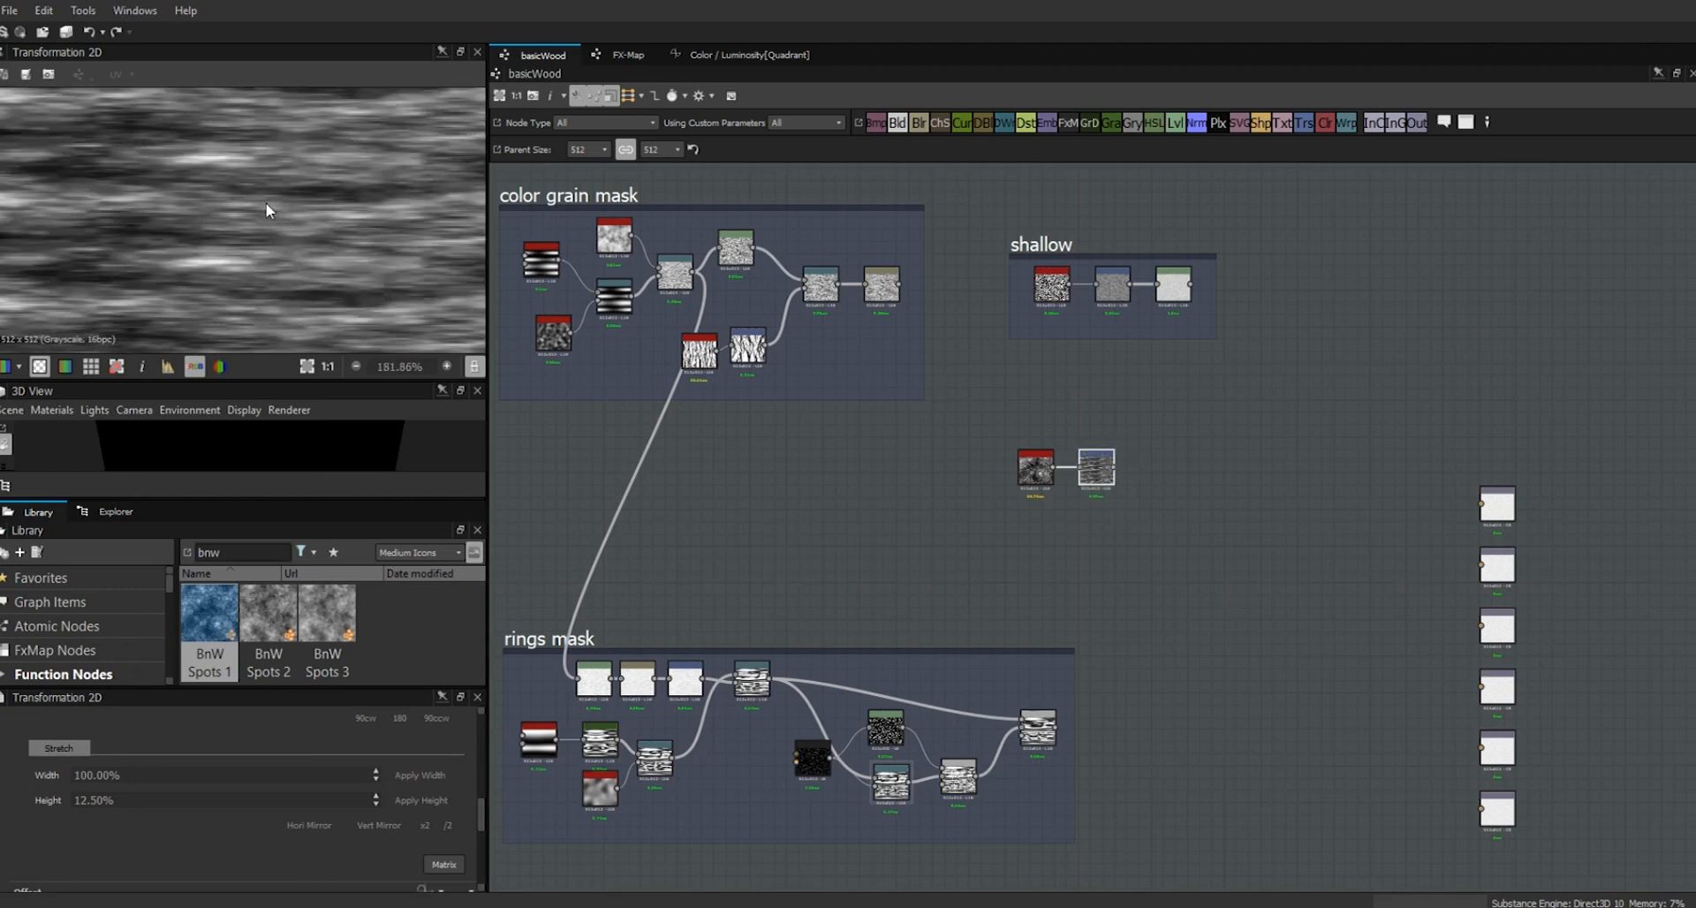
- Add a Levels node after the stretched spots and raise the contrast by pulling in the black and white points and darkening the midtones
drag(1173, 123, 1154, 468)
drag(26, 711, 73, 712)
drag(451, 710, 389, 712)
drag(231, 712, 249, 730)
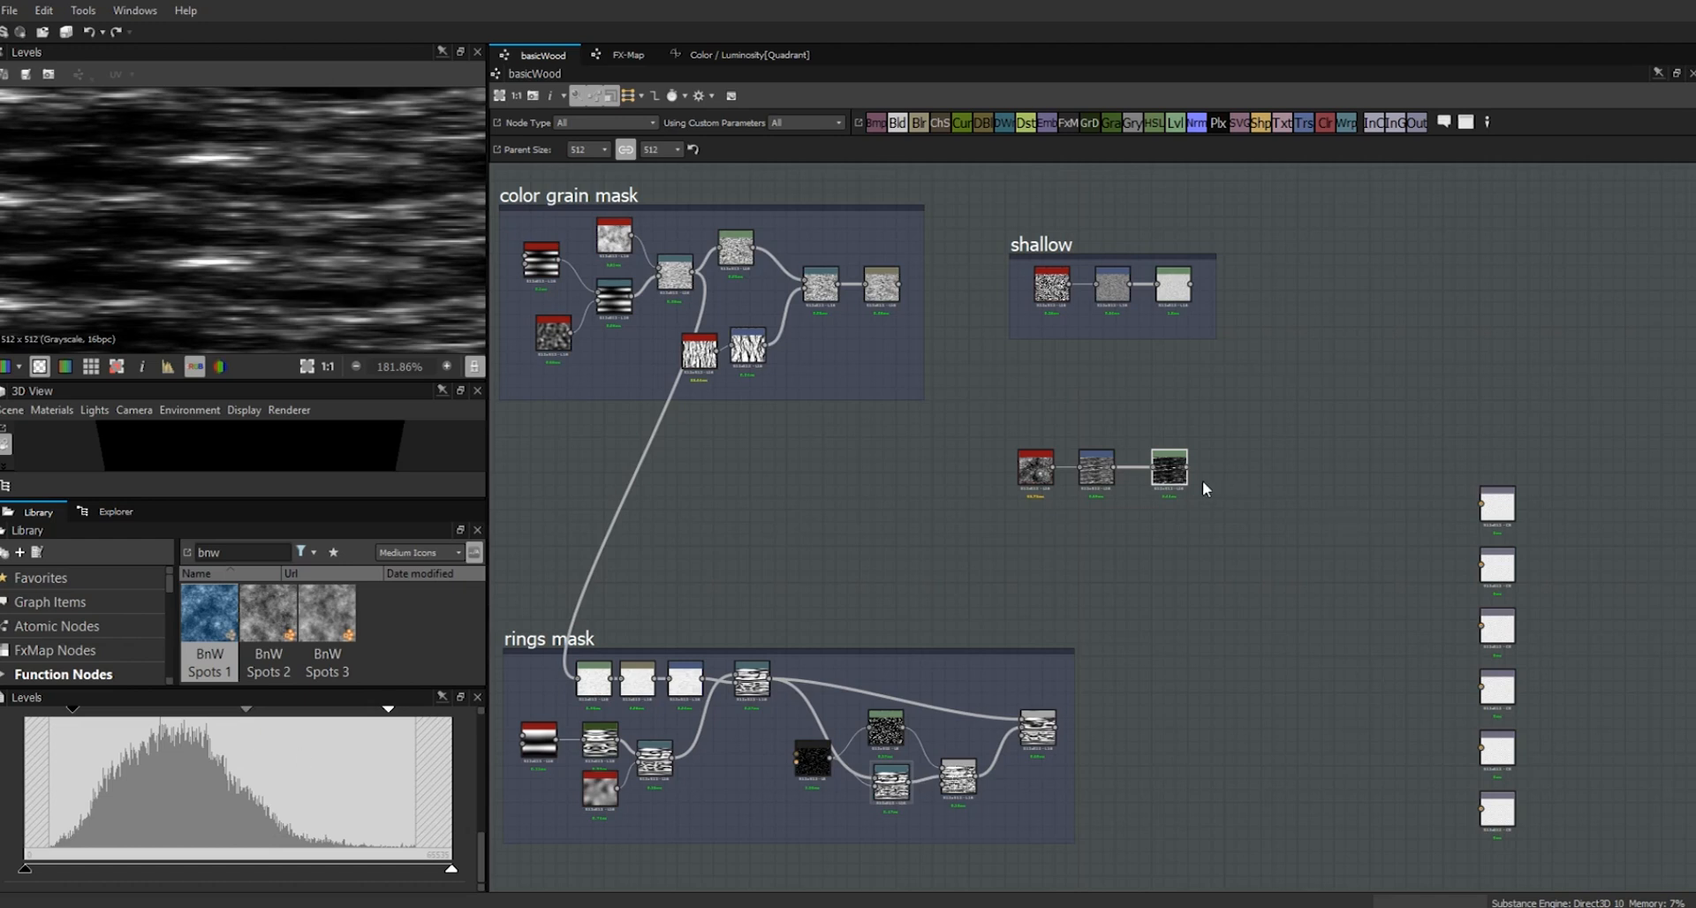
- Enclose the BnW Spots, Transformation 2D and Levels nodes in a new frame titled "deep"
click(1172, 468)
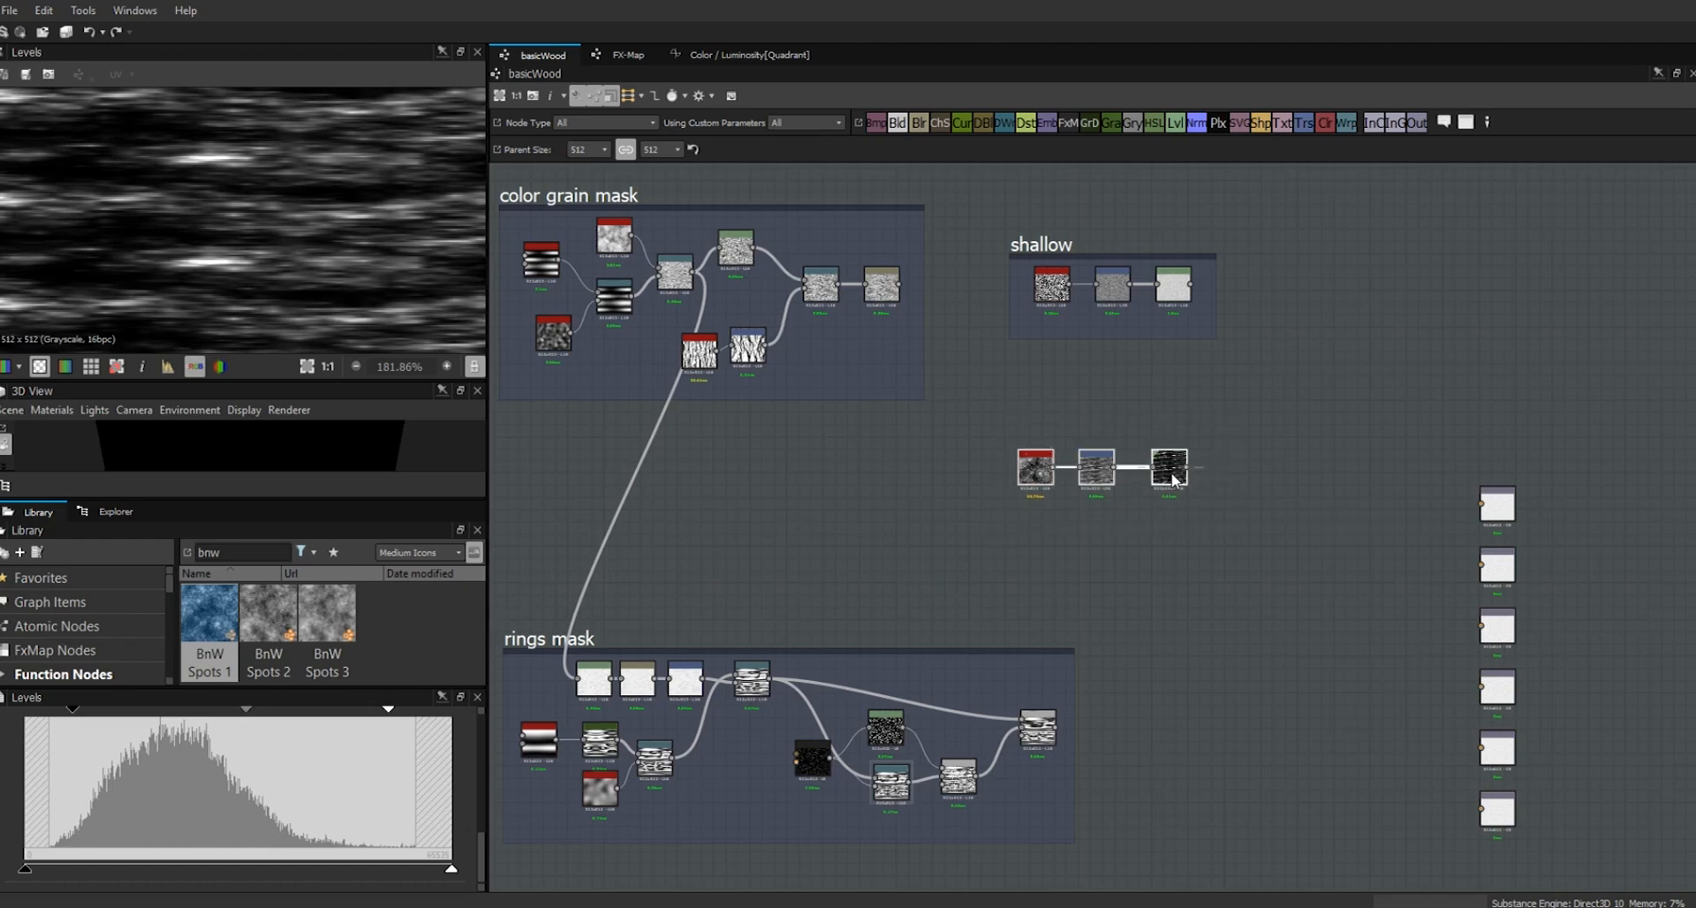
right_click(1174, 480)
click(1219, 583)
scroll(477, 766, up, 3)
double_click(356, 763)
text(deep)
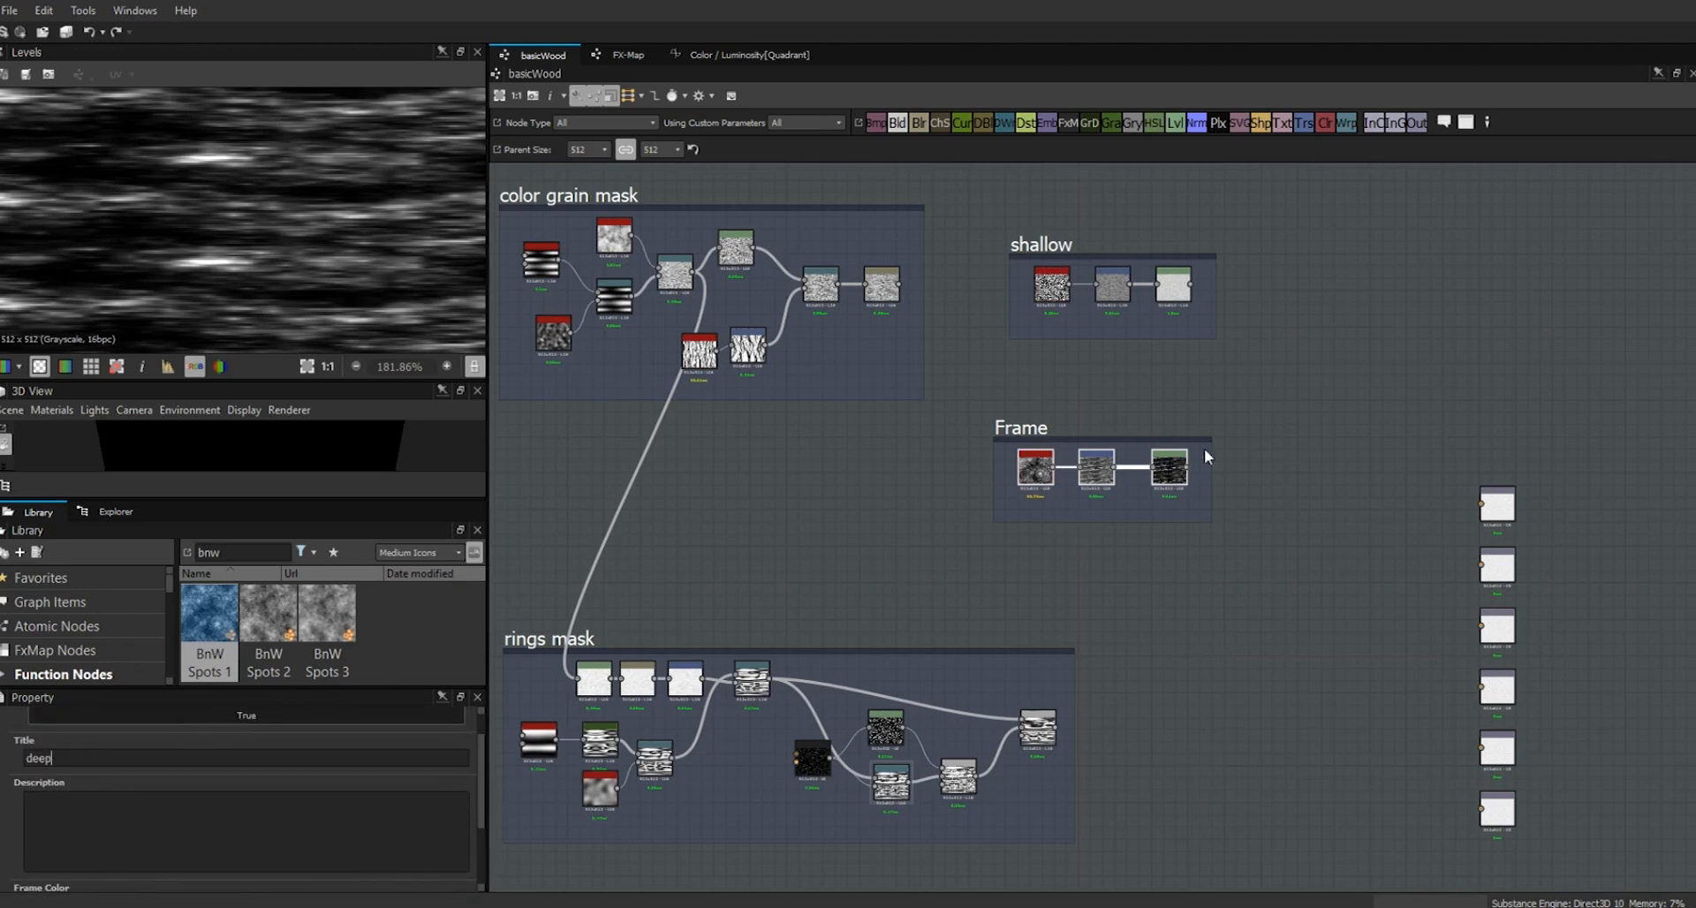
click(1240, 544)
- Stack the frames in one column ordered shallow, color grain mask, rings mask and deep, well away from the output nodes
scroll(1243, 550, down, 3)
drag(907, 341, 867, 314)
drag(889, 599, 815, 470)
drag(1136, 360, 911, 222)
drag(1107, 499, 898, 675)
drag(1203, 218, 686, 799)
drag(938, 232, 945, 360)
click(1189, 505)
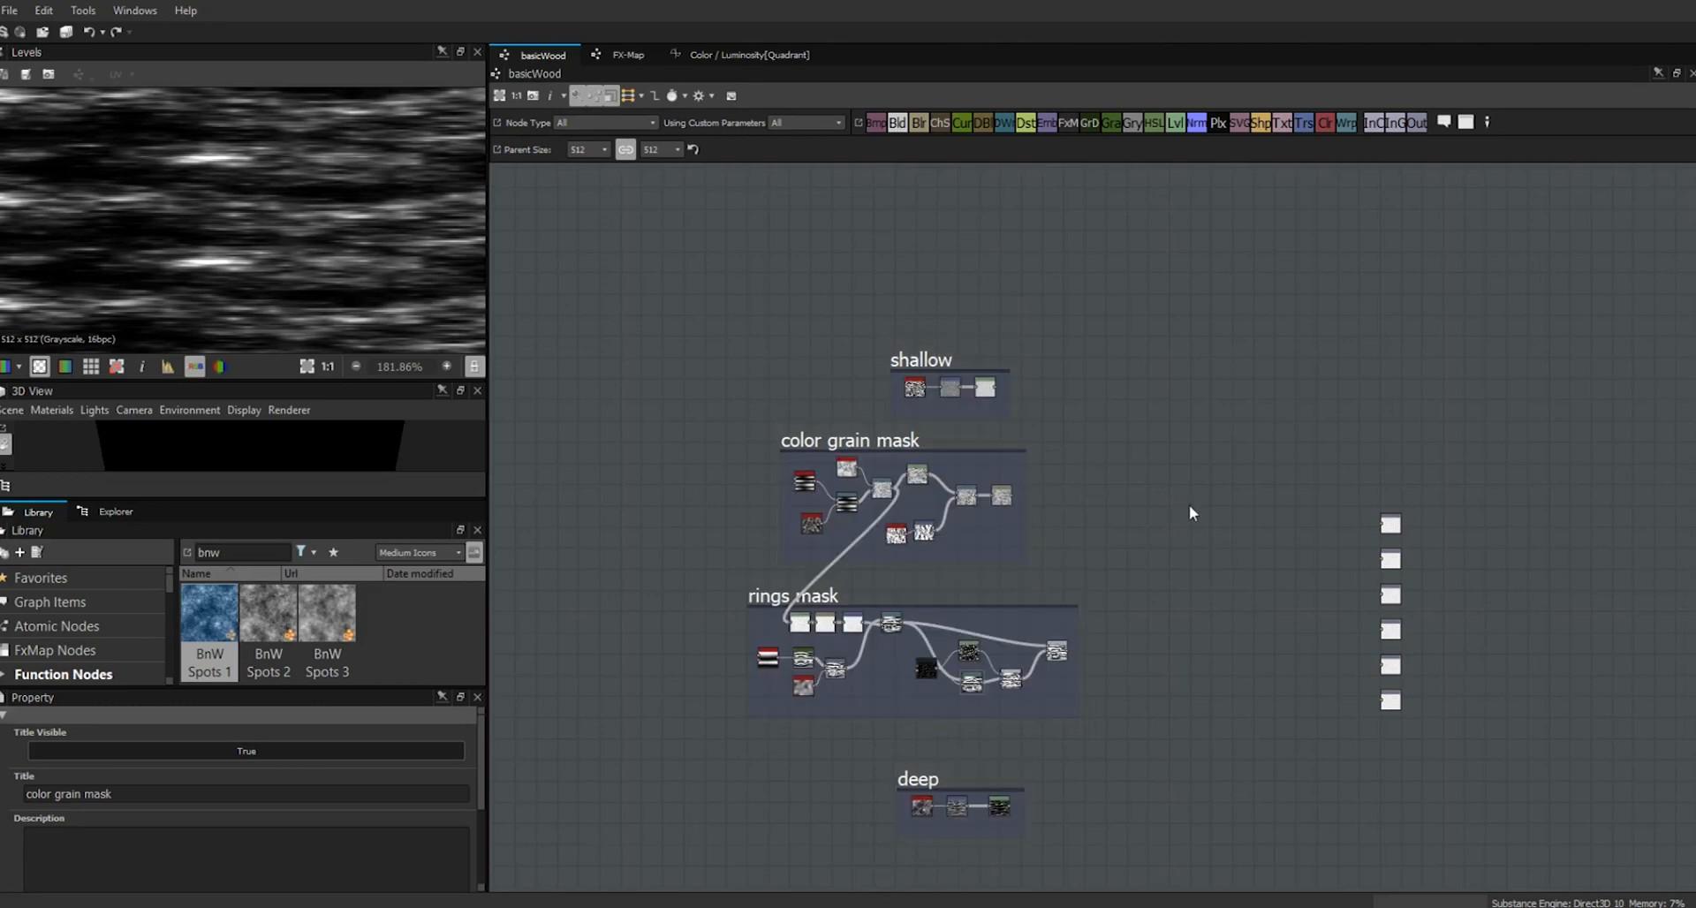